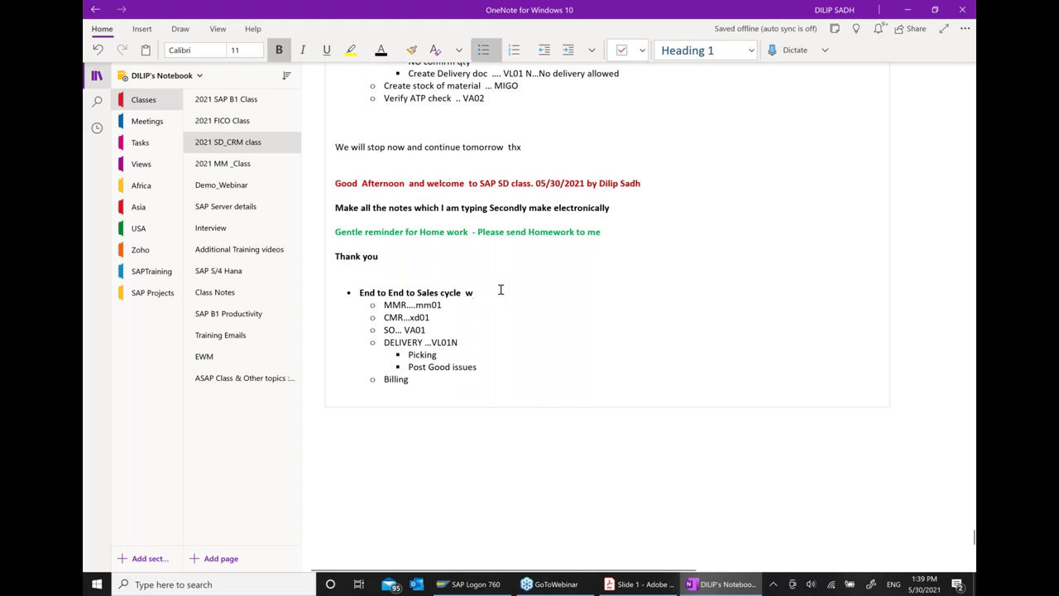
# Step: Complete the sales cycle heading with "with DELIERY RELATED Billing" and add the transaction codes ".. VF01/ VF04" to the Billing line
pyautogui.write('ith DELIVERY RELATED Billing')
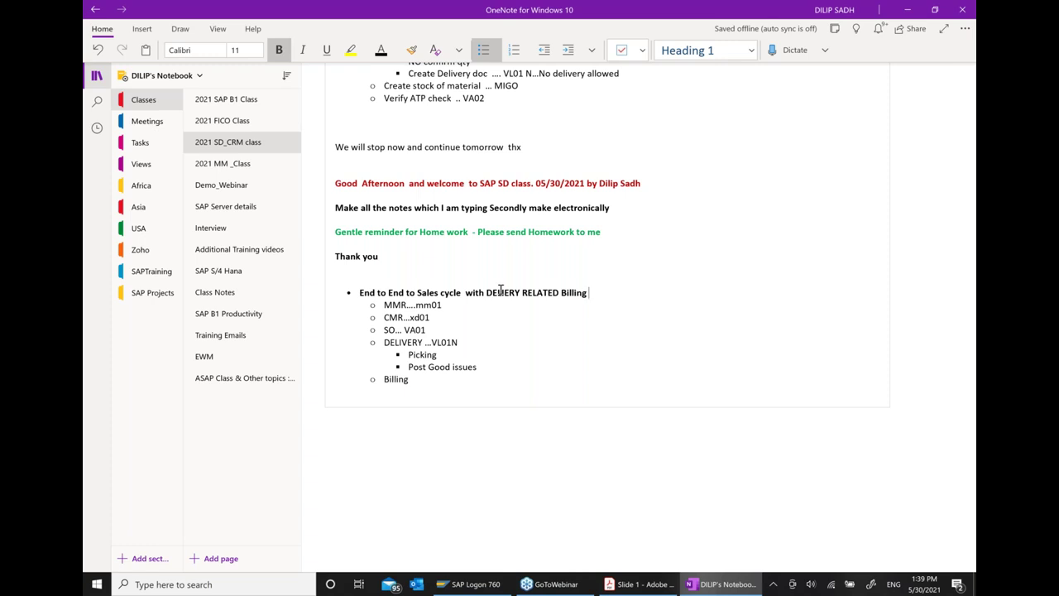
pyautogui.click(445, 379)
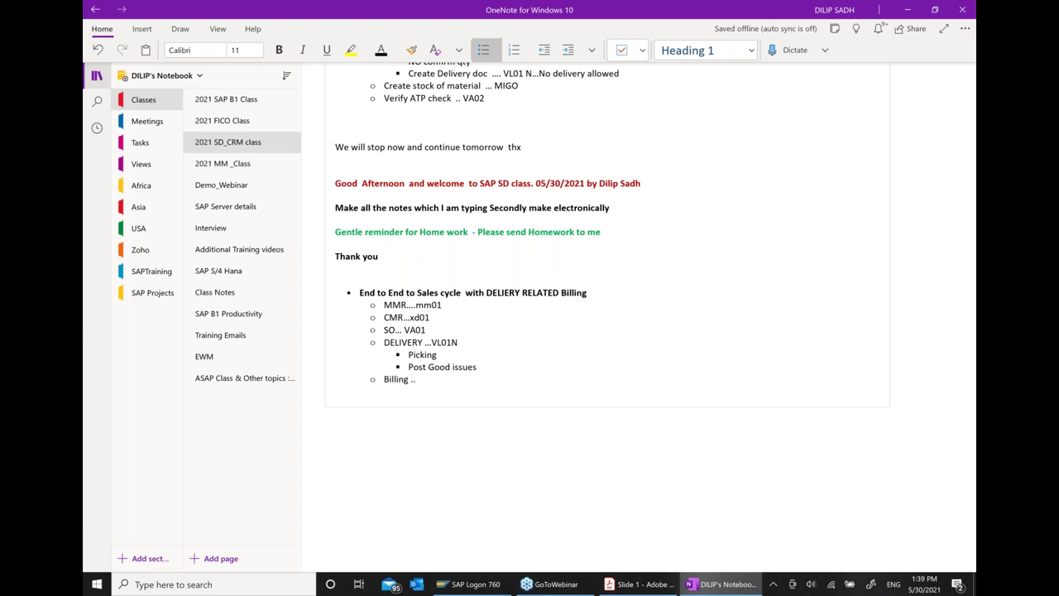
pyautogui.write('vf01/ VF04')
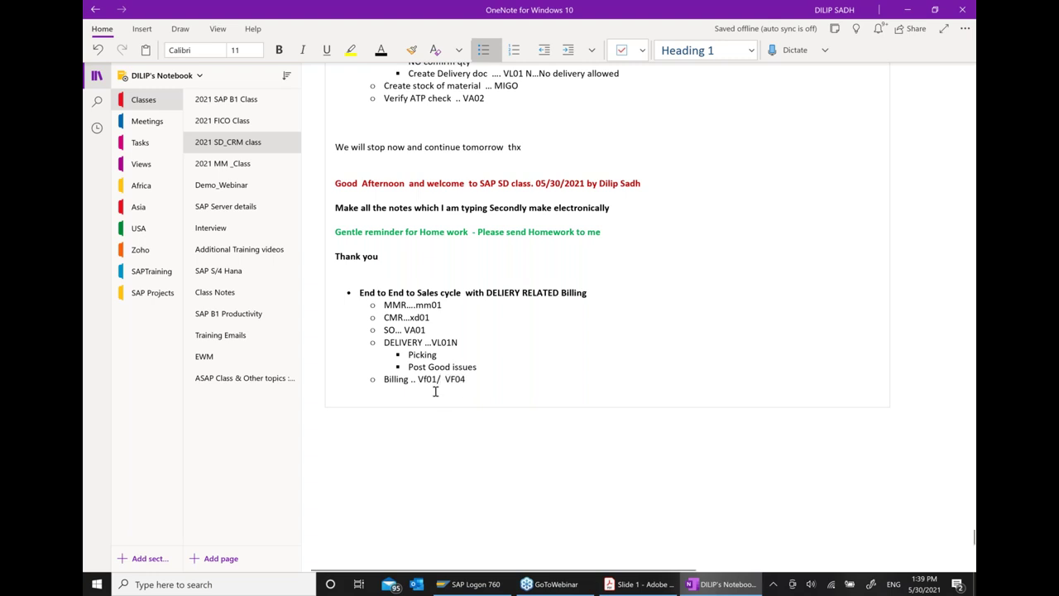
pyautogui.click(436, 379)
pyautogui.press('BackSpace')
pyautogui.press('BackSpace')
pyautogui.press('BackSpace')
pyautogui.write('F01')
# Step: Add a "Doc flow" item below the Billing line in the sales cycle list
pyautogui.write('D')
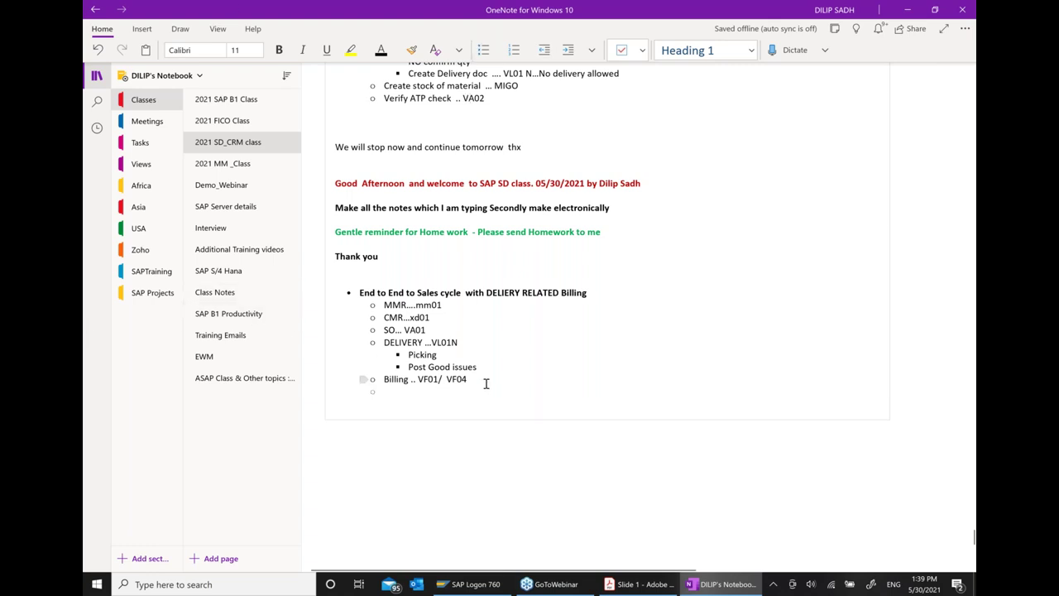
pyautogui.write('oc floqq')
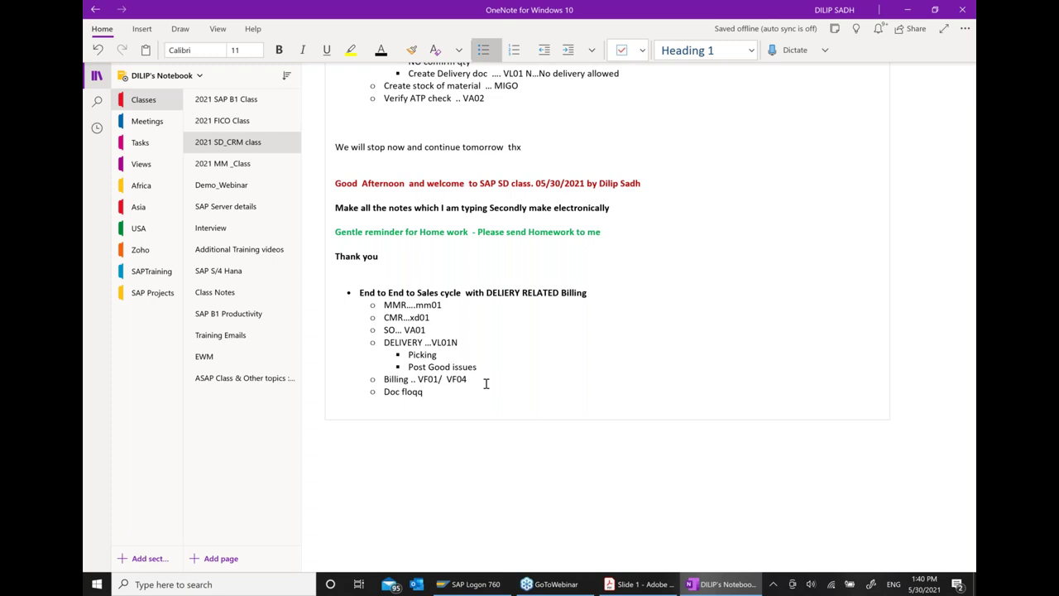
pyautogui.press('BackSpace')
pyautogui.press('BackSpace')
pyautogui.write('ow')
# Step: Switch to SAP Logon, open the SAP SD connection and log on to client 800 with the user name and password
pyautogui.click(472, 585)
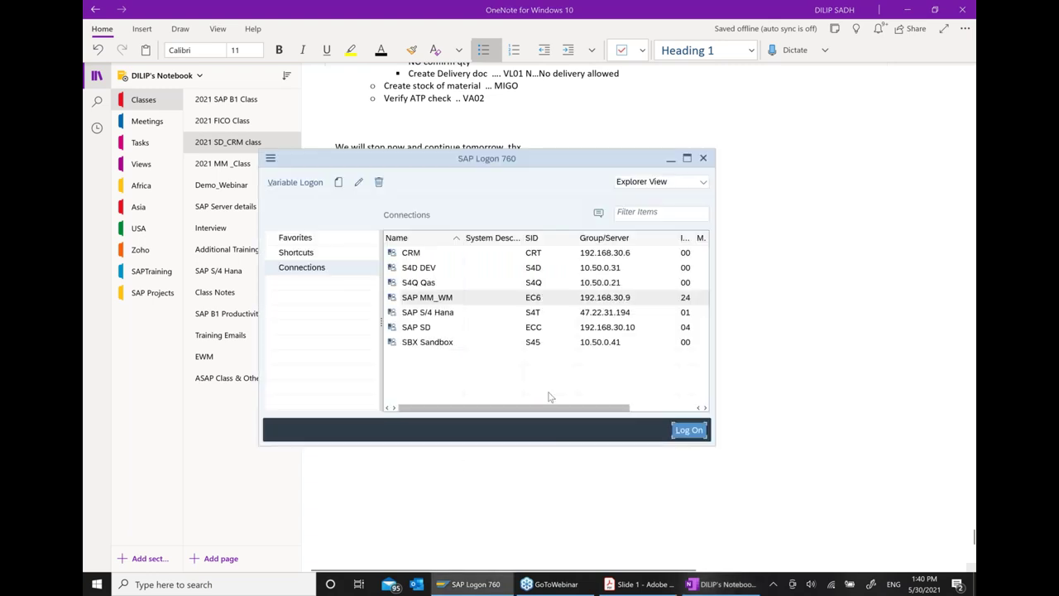
pyautogui.click(418, 327)
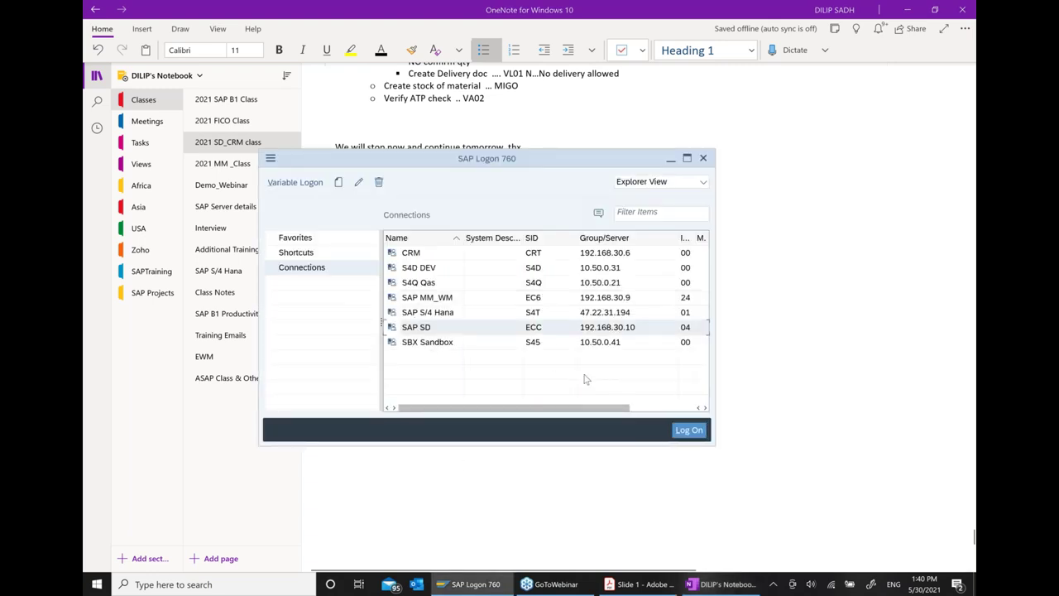
pyautogui.click(688, 429)
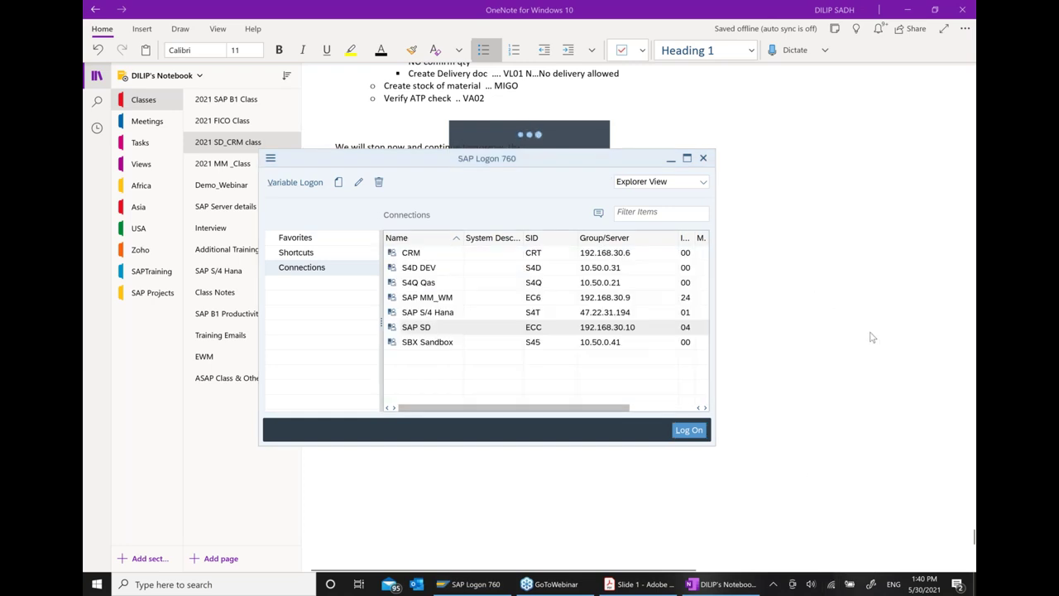
pyautogui.click(686, 430)
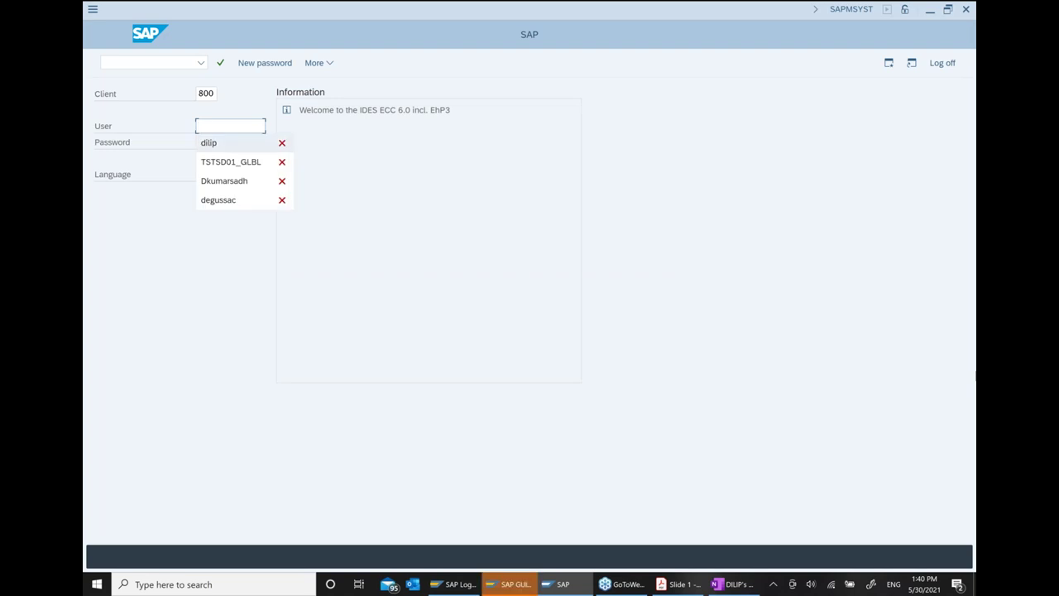
pyautogui.write('dilip')
pyautogui.click(229, 142)
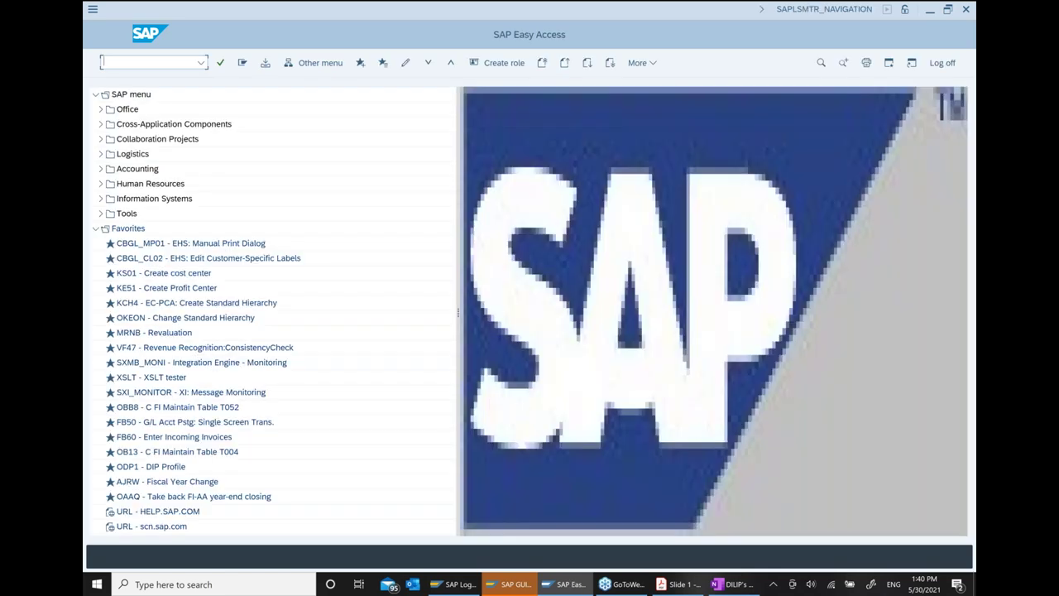
# Step: Start transaction MM01 and set up a new material with industry sector Mechanical Engineering and material type FERT Finished product
pyautogui.write('MM01')
pyautogui.press('Return')
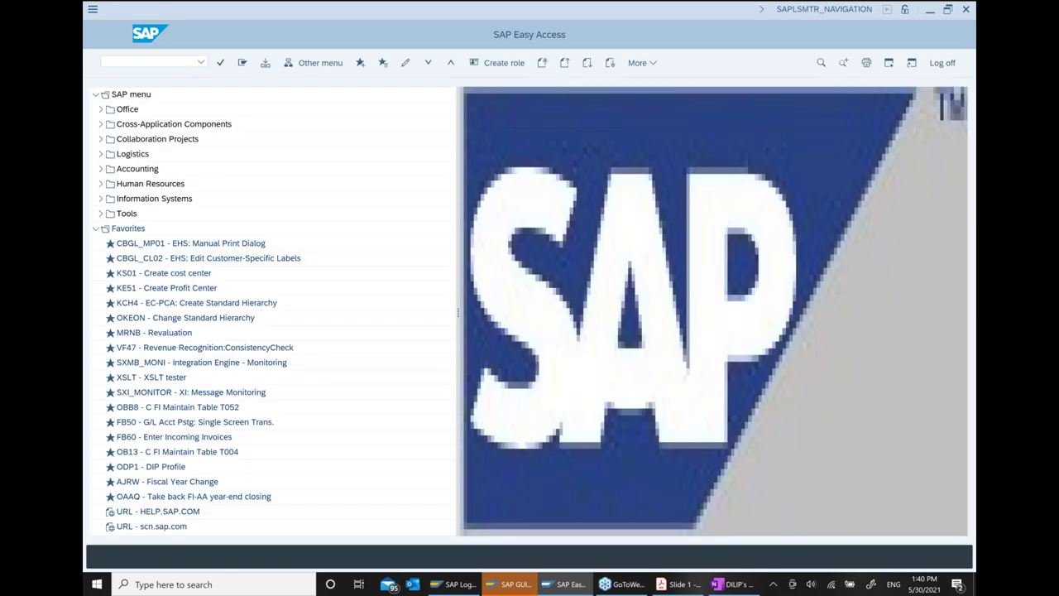
pyautogui.press('Tab')
pyautogui.press('m')
pyautogui.press('Tab')
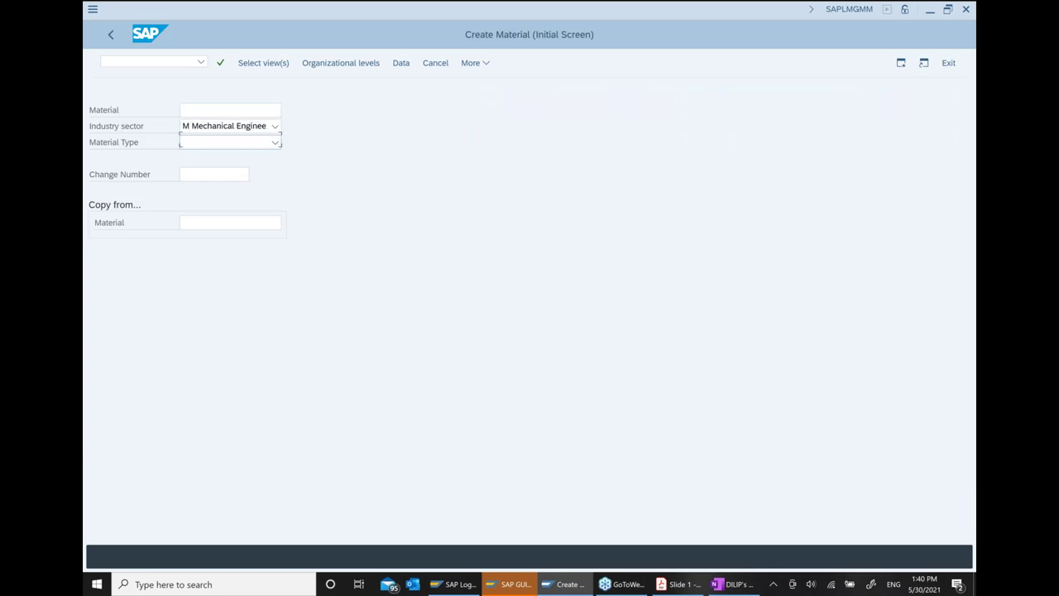
pyautogui.write('f')
pyautogui.press('Return')
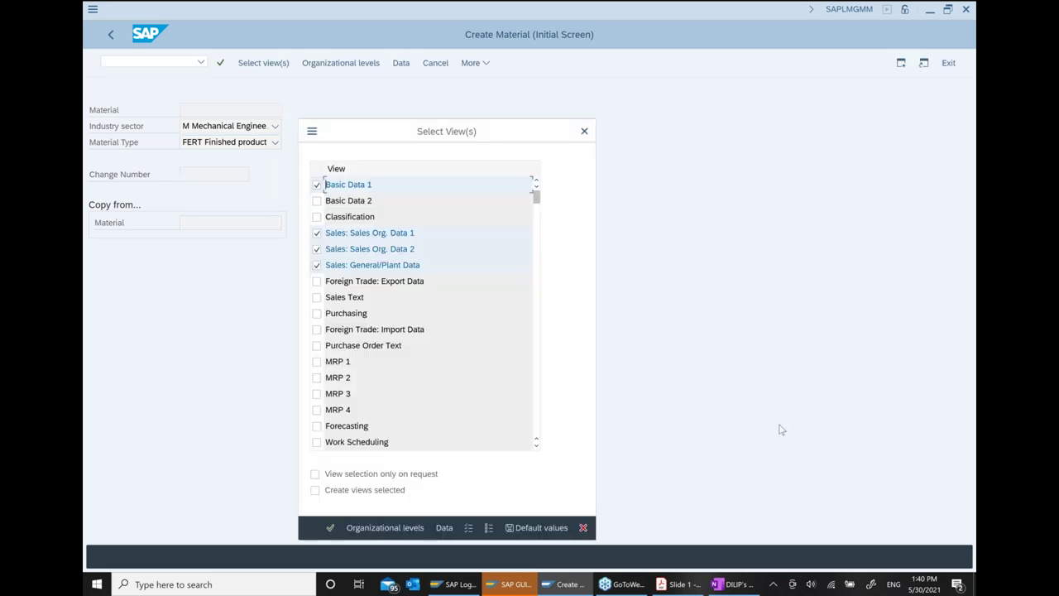
# Step: Accept the preselected material views and the default organizational levels for the new material
pyautogui.moveTo(373, 138); pyautogui.dragTo(456, 116)
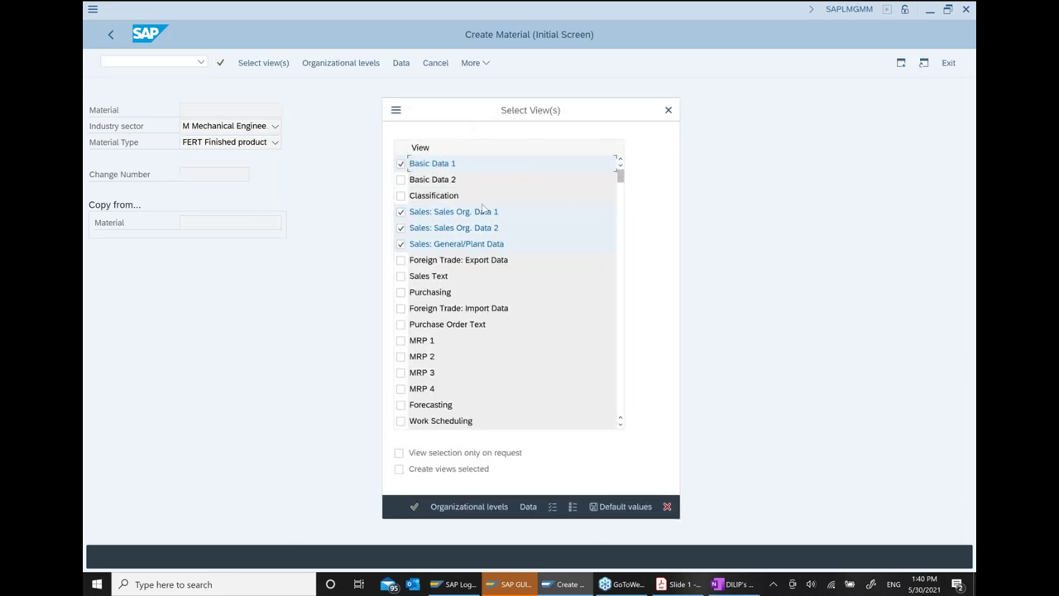
pyautogui.click(414, 506)
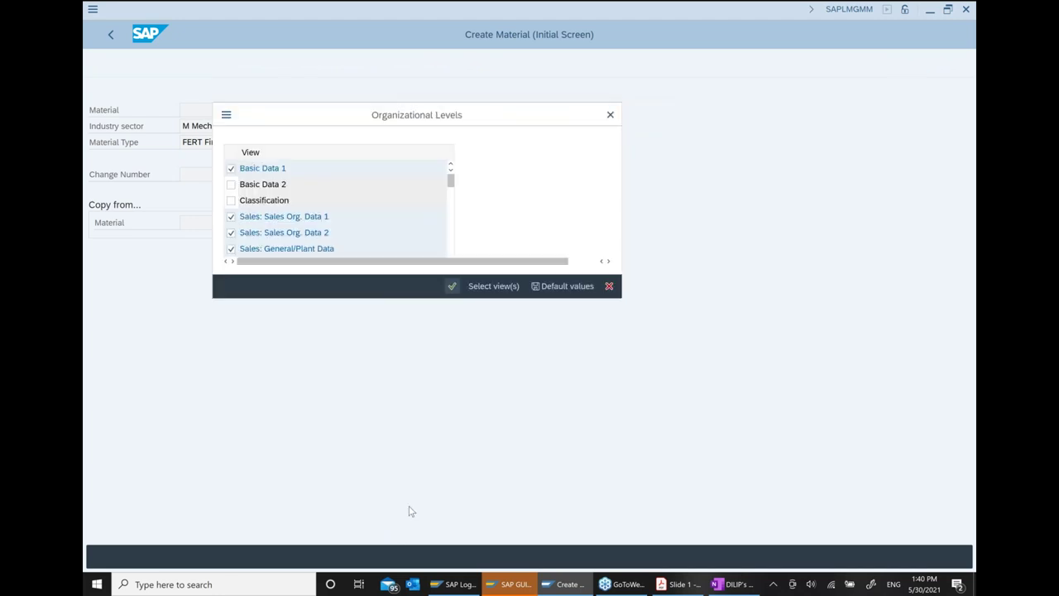
pyautogui.click(452, 285)
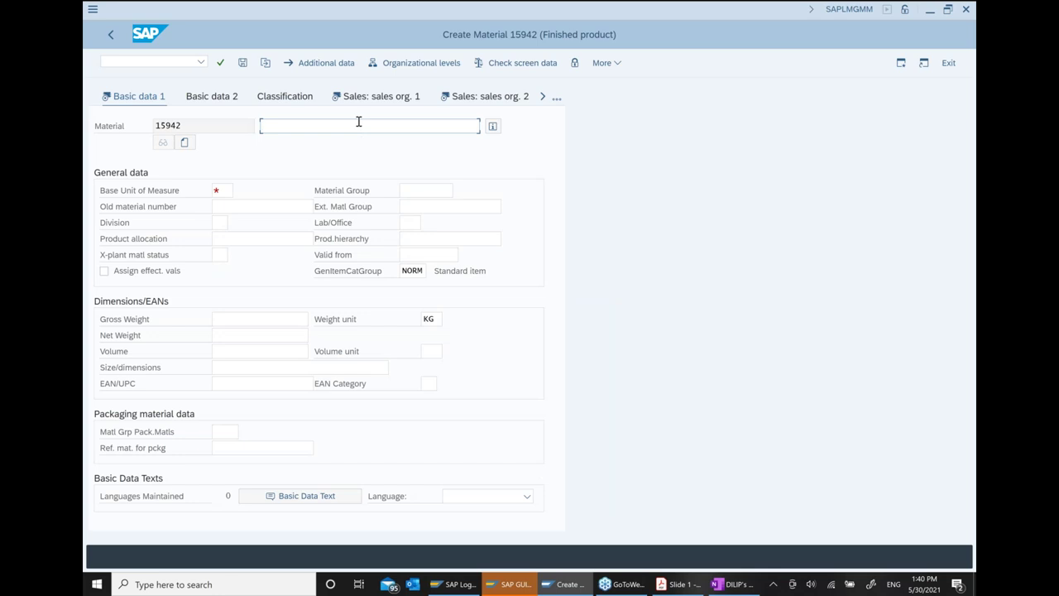
# Step: Fill in the material description from the earlier standard sales material text ending in aa, changing its date to 05 30 21
pyautogui.click(358, 121)
pyautogui.press('Down')
pyautogui.press('Down')
pyautogui.press('Down')
pyautogui.press('Down')
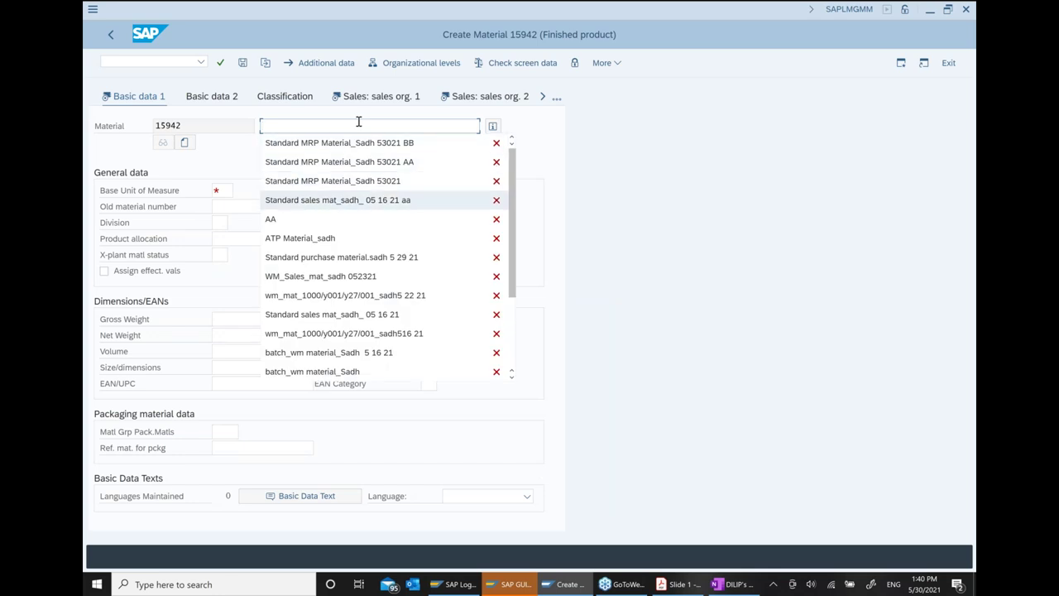
pyautogui.press('Return')
pyautogui.press('BackSpace')
pyautogui.press('BackSpace')
pyautogui.press('BackSpace')
pyautogui.press('BackSpace')
pyautogui.press('BackSpace')
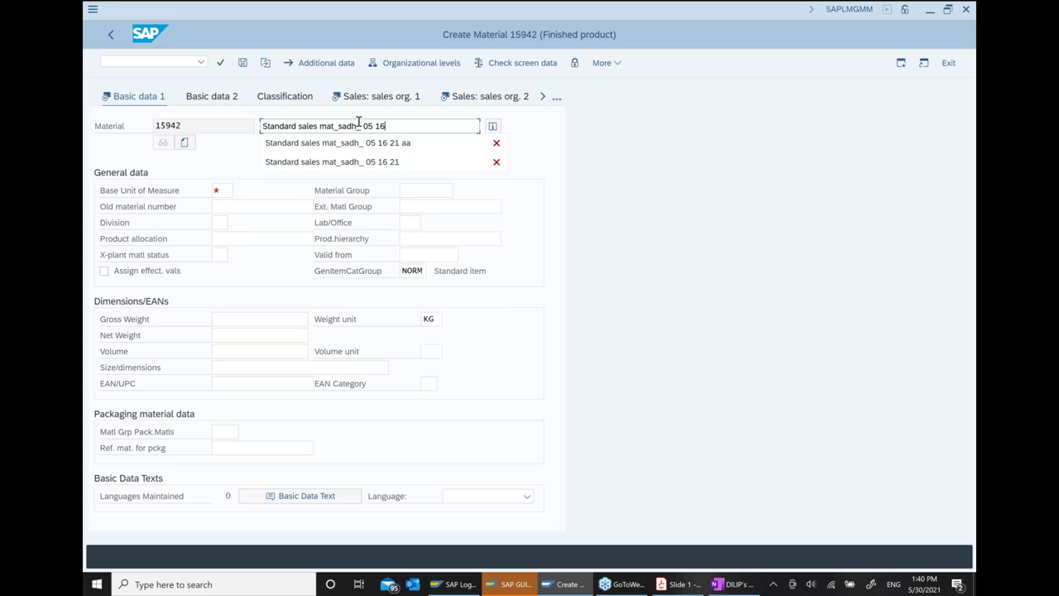
pyautogui.press('BackSpace')
pyautogui.press('BackSpace')
pyautogui.write('30 21 aa')
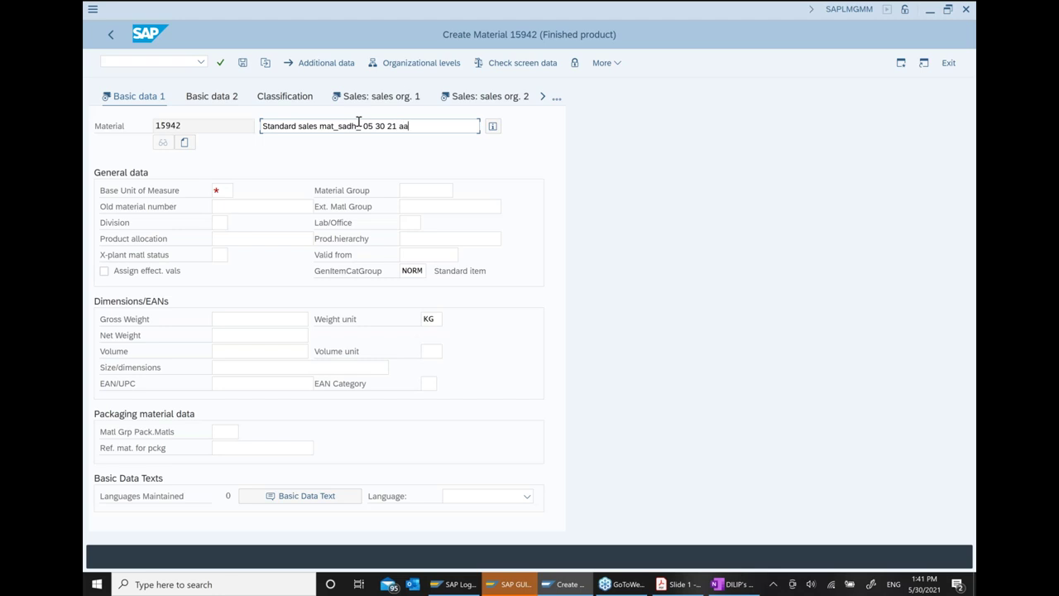
# Step: Set the base unit to EA, material group to 00102, and gross and net weight to 1, and go on to the sales data
pyautogui.click(223, 191)
pyautogui.write('ea')
pyautogui.press('Tab')
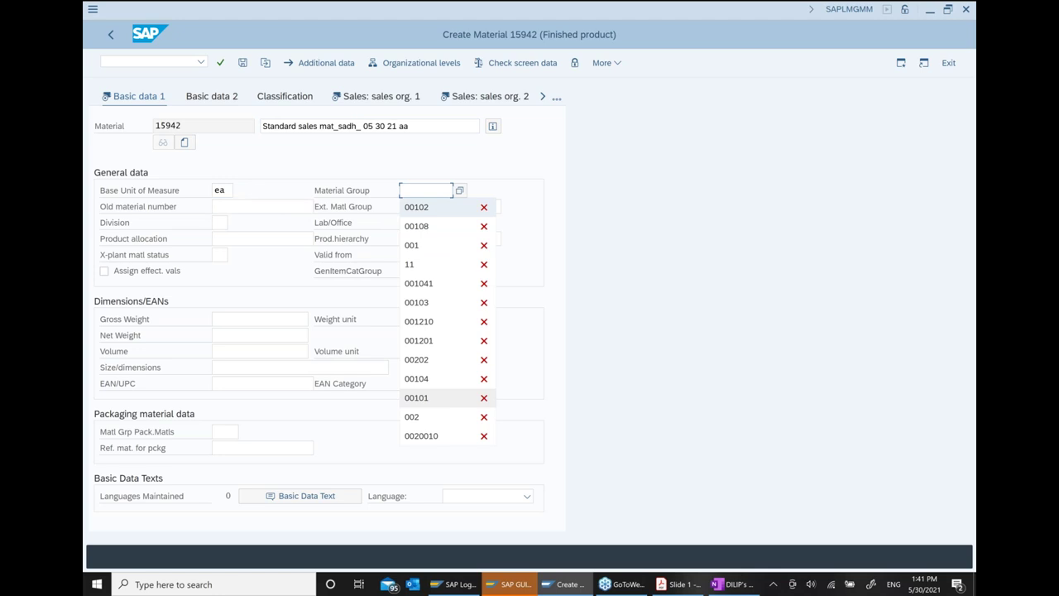
pyautogui.press('Return')
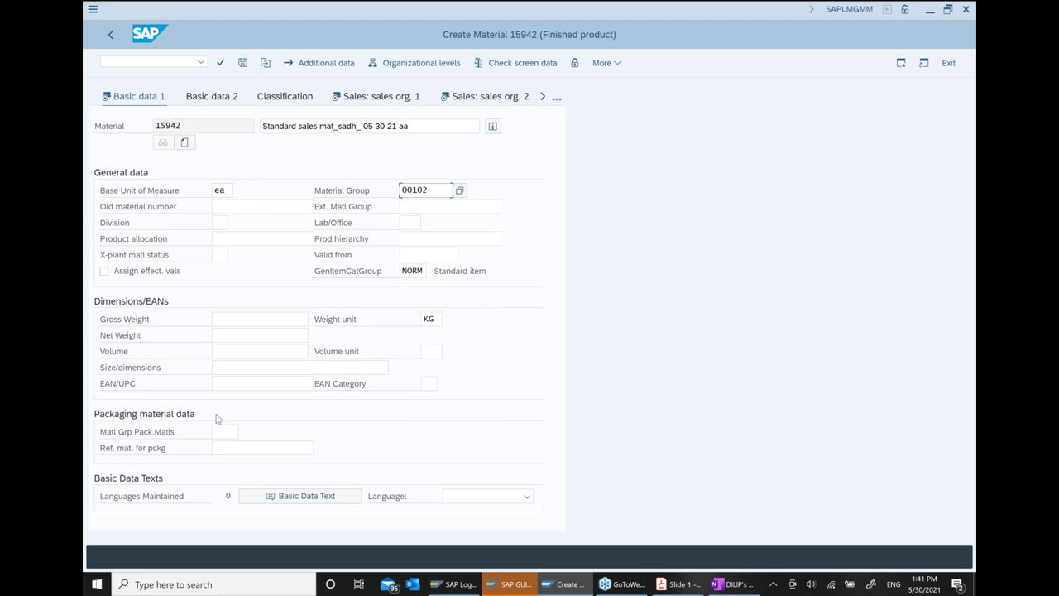
pyautogui.click(218, 339)
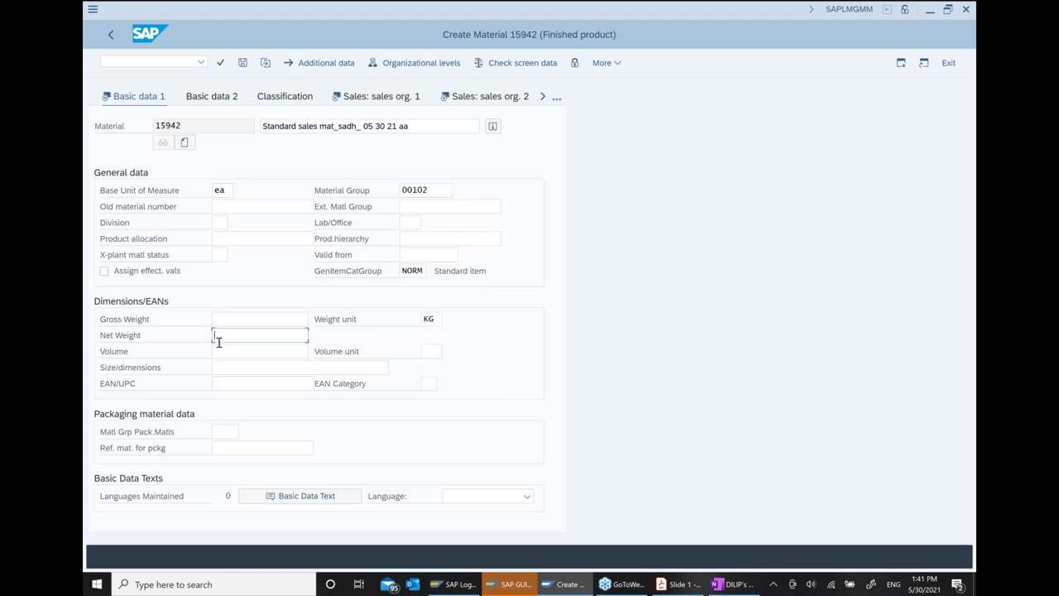
pyautogui.write('1')
pyautogui.click(221, 318)
pyautogui.write('1')
pyautogui.press('Return')
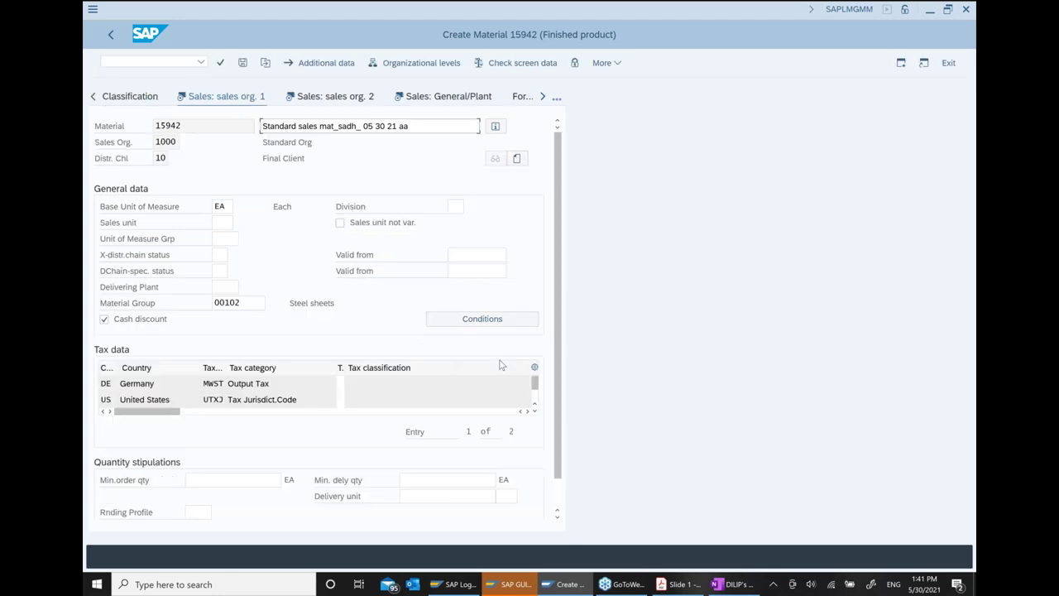
# Step: Set the tax classification to 0 for Germany and the United States, and proceed to the general plant data
pyautogui.click(340, 383)
pyautogui.write('0')
pyautogui.click(340, 399)
pyautogui.write('0')
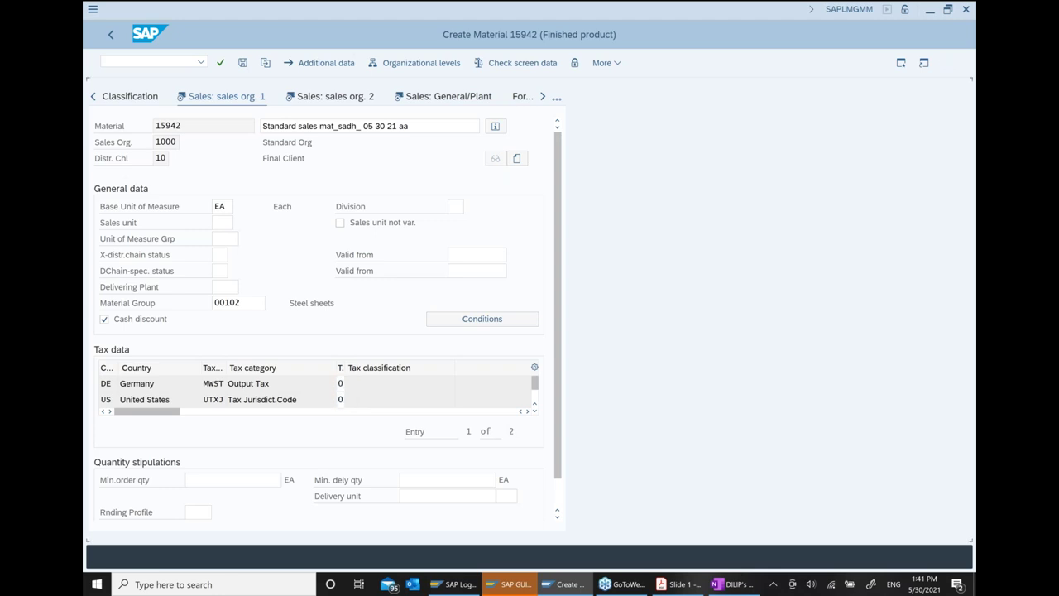
pyautogui.press('Return')
pyautogui.press('Return')
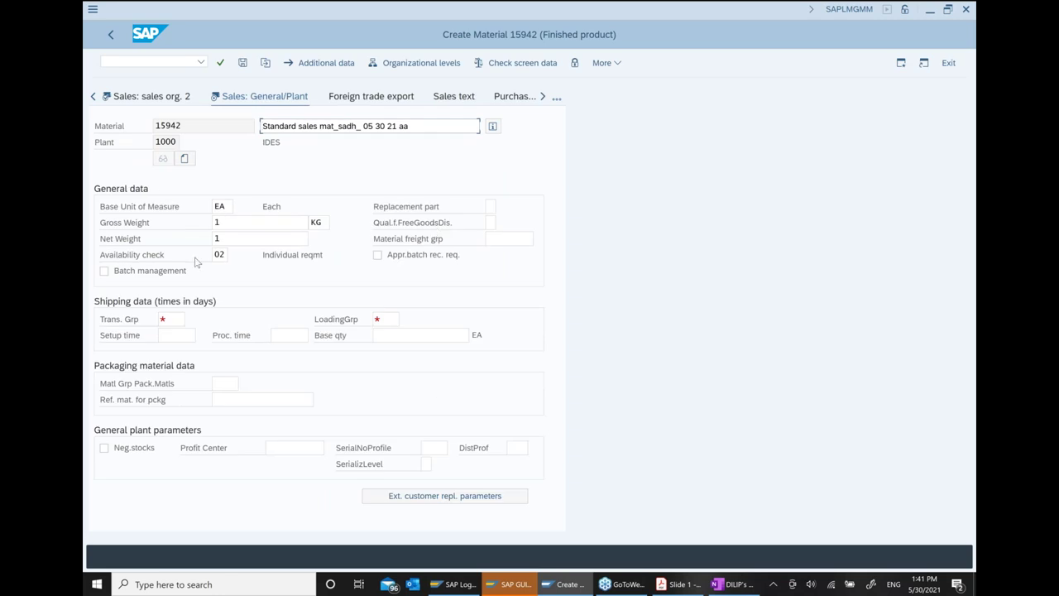
# Step: Set the transportation group and loading group to 0001 and proceed to the accounting data
pyautogui.click(174, 319)
pyautogui.write('0001')
pyautogui.press('Tab')
pyautogui.write('0001')
pyautogui.press('Return')
pyautogui.press('Return')
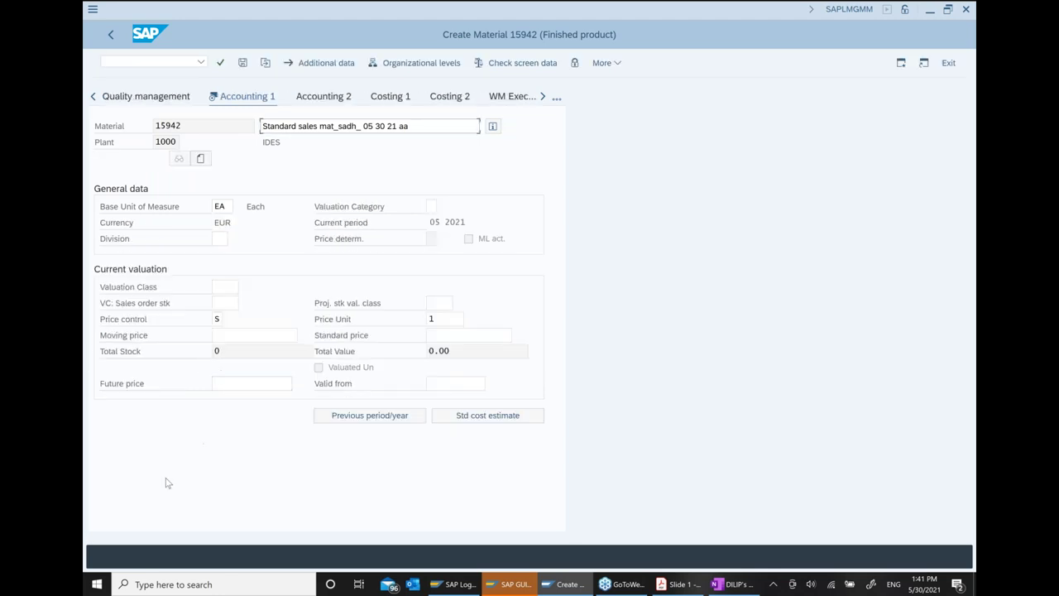
# Step: Assign valuation class 7920 Finished products, set the standard price to 10, and save the material
pyautogui.click(219, 288)
pyautogui.click(245, 287)
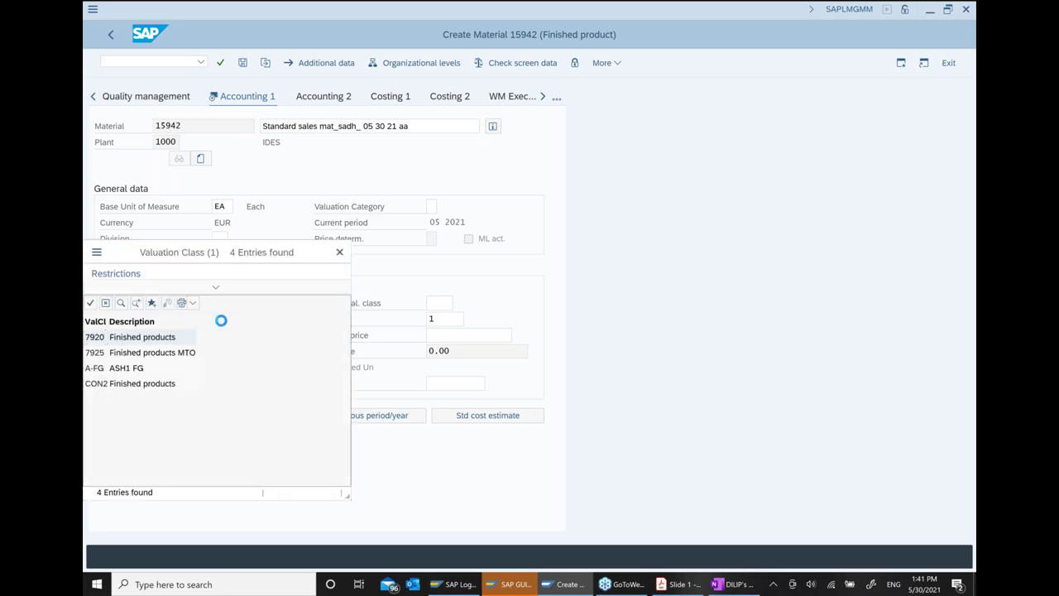
pyautogui.doubleClick(133, 337)
pyautogui.click(466, 333)
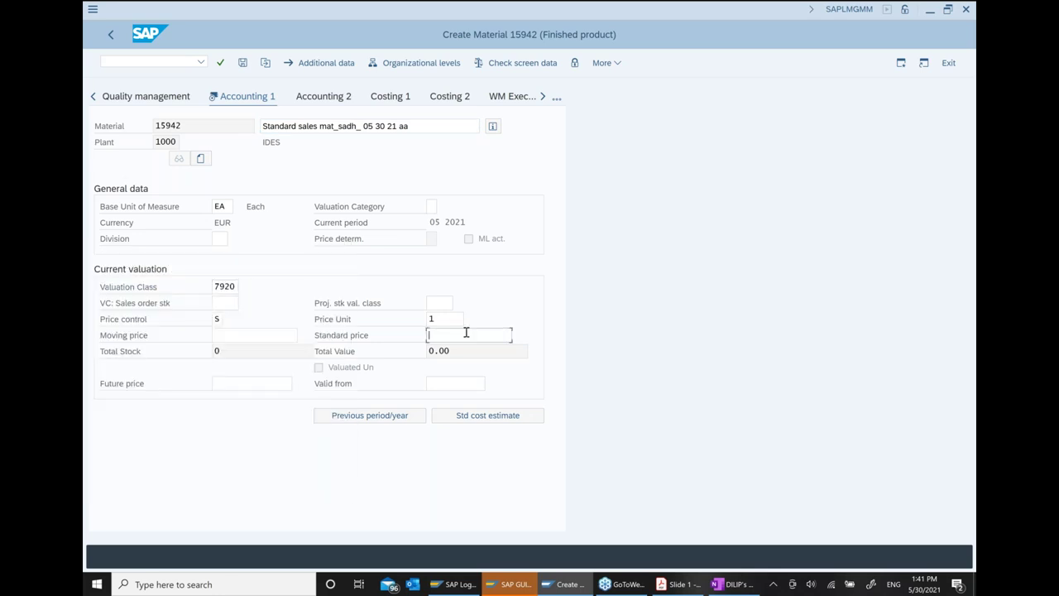
pyautogui.write('10')
pyautogui.press('Return')
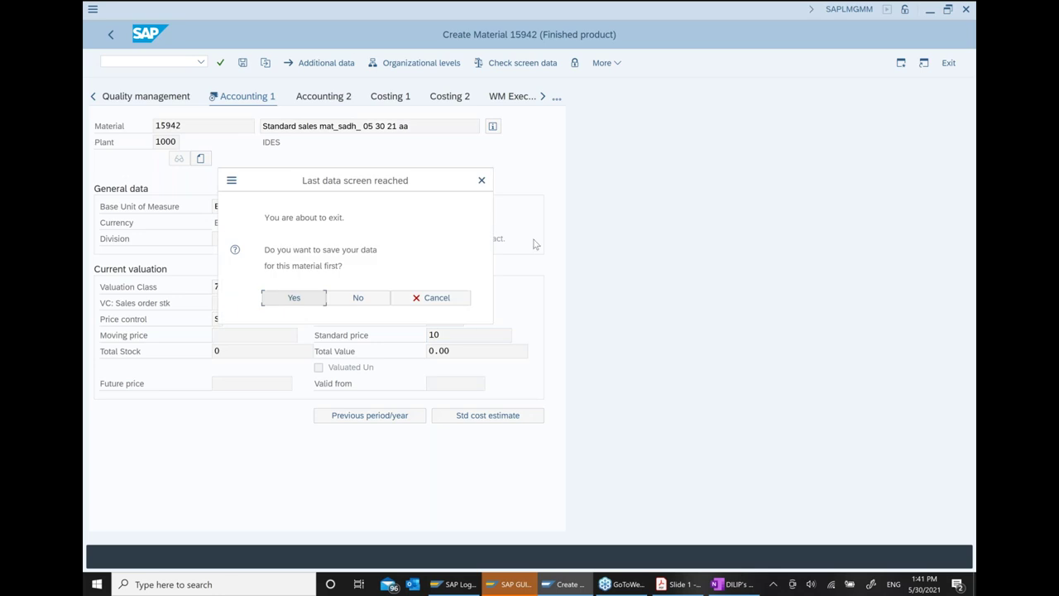
pyautogui.click(296, 298)
pyautogui.click(635, 247)
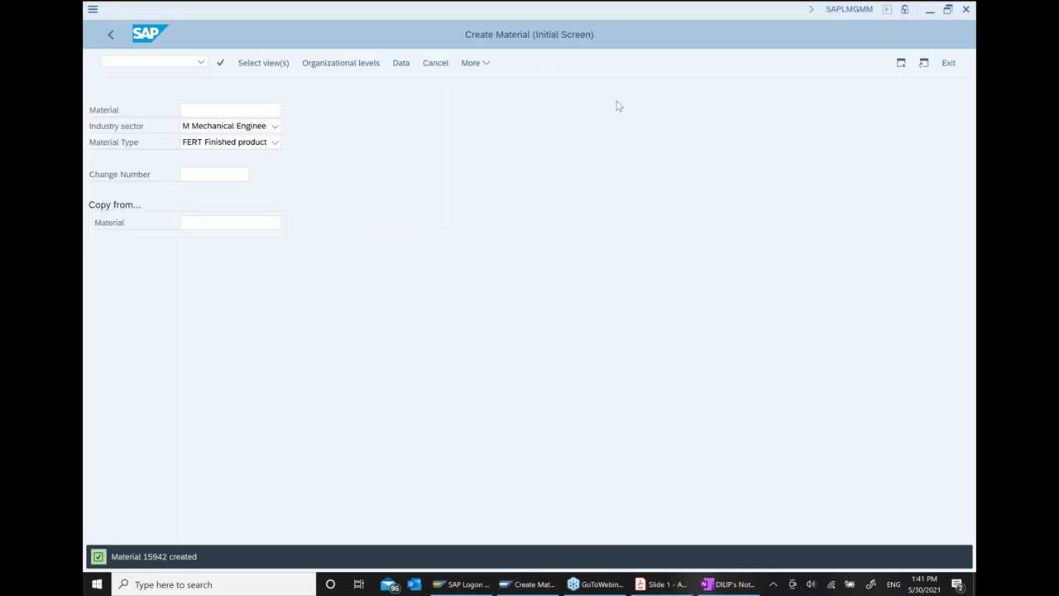
# Step: Switch from creating to displaying a material and copy the new material's number
pyautogui.click(494, 64)
pyautogui.moveTo(493, 86)
pyautogui.moveTo(680, 139)
pyautogui.click(741, 142)
pyautogui.moveTo(232, 108); pyautogui.dragTo(107, 111)
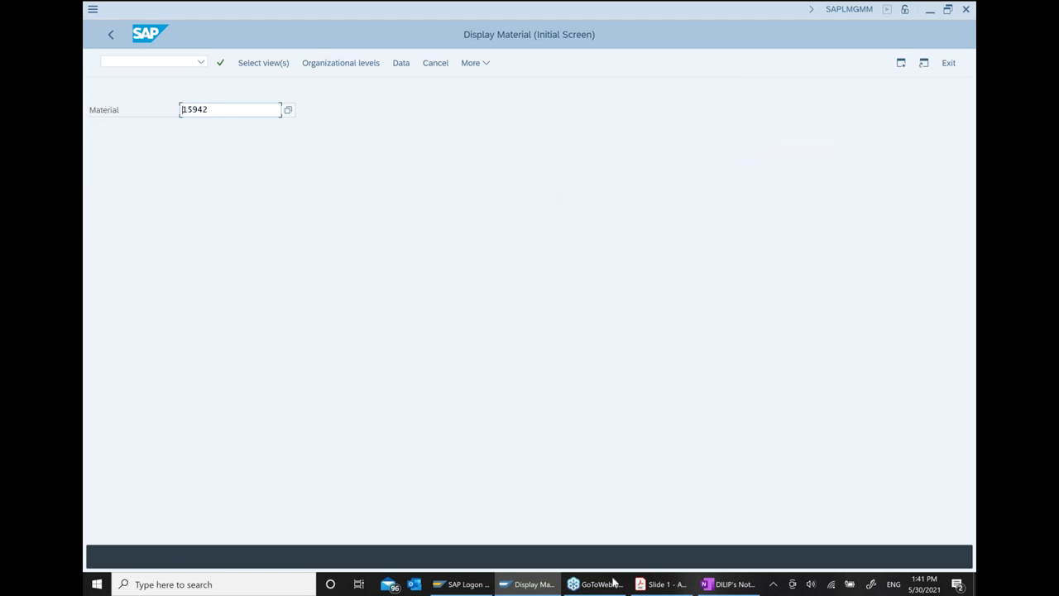
# Step: Switch to OneNote and append "...15942" to the MMR line of the sales cycle list
pyautogui.click(729, 585)
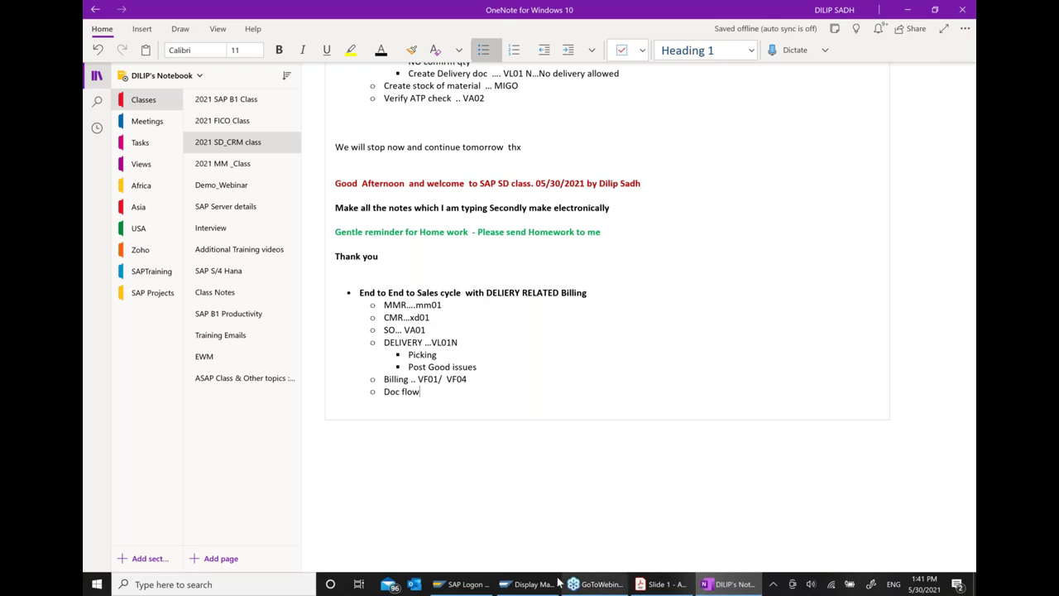
pyautogui.moveTo(534, 584); pyautogui.dragTo(638, 582)
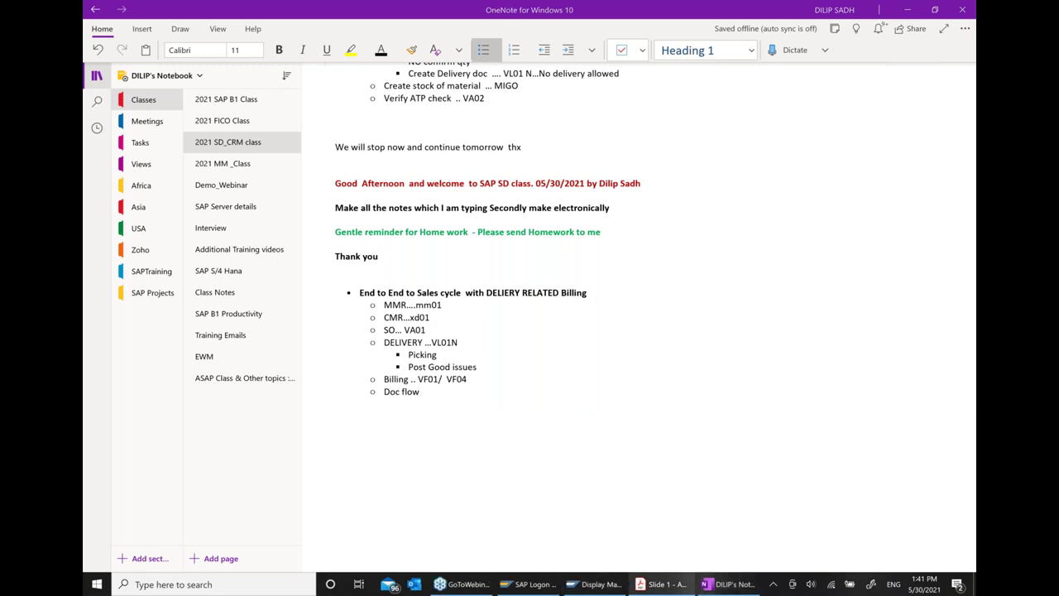
pyautogui.click(728, 584)
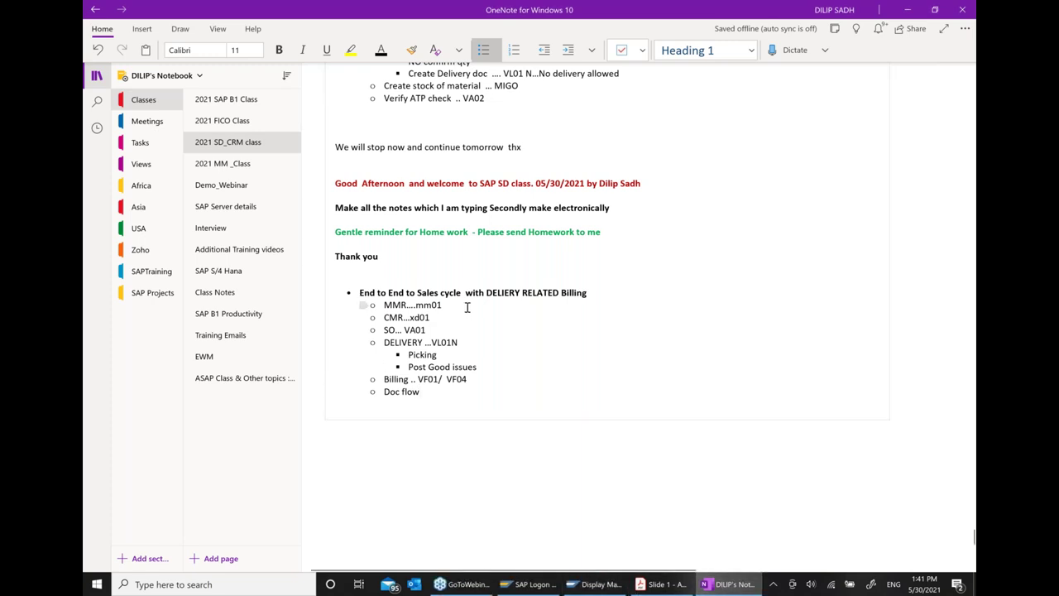
pyautogui.write('...15942')
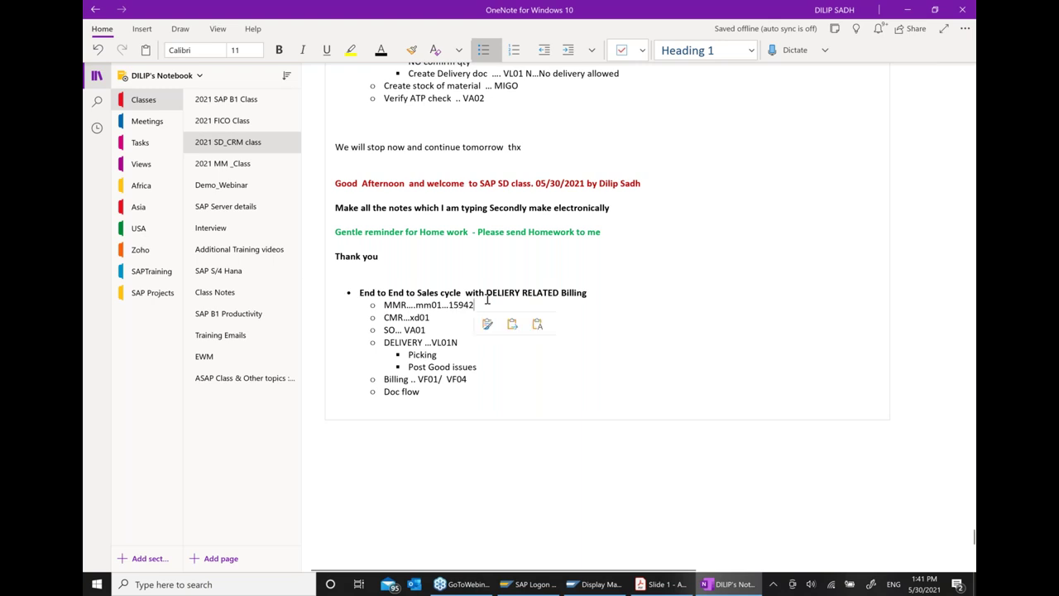
# Step: Add an indented sub-bullet "Stock /// MIGO" beneath the MMR line of the sales cycle list
pyautogui.press('Return')
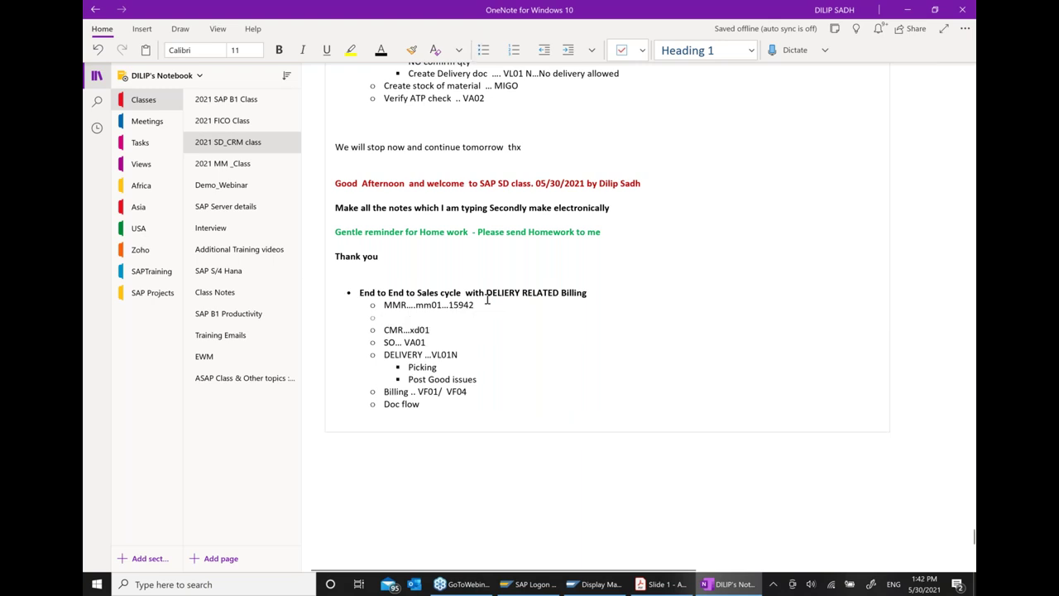
pyautogui.click(568, 53)
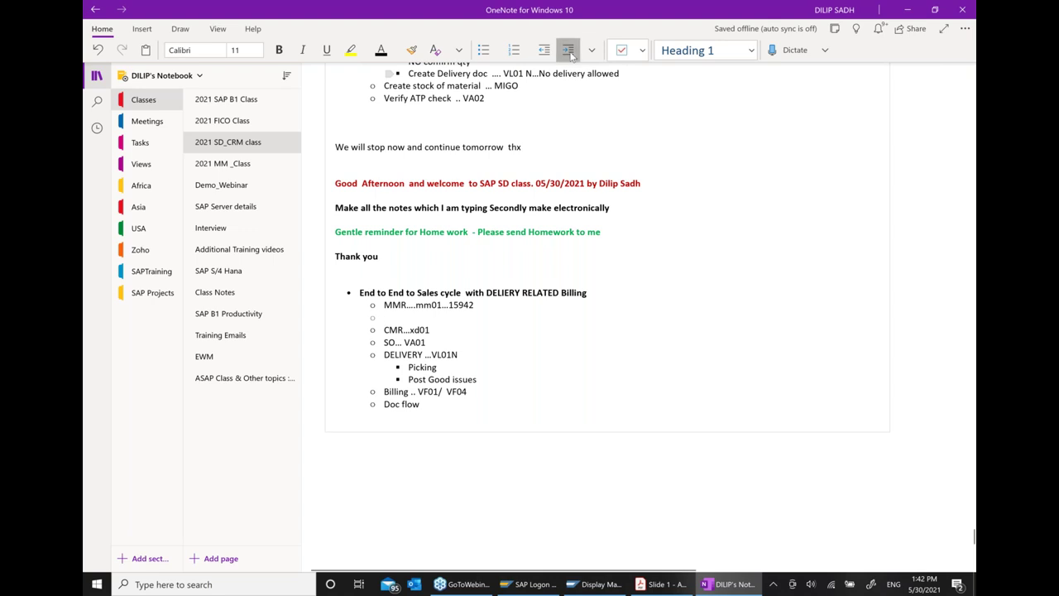
pyautogui.write('Stoc')
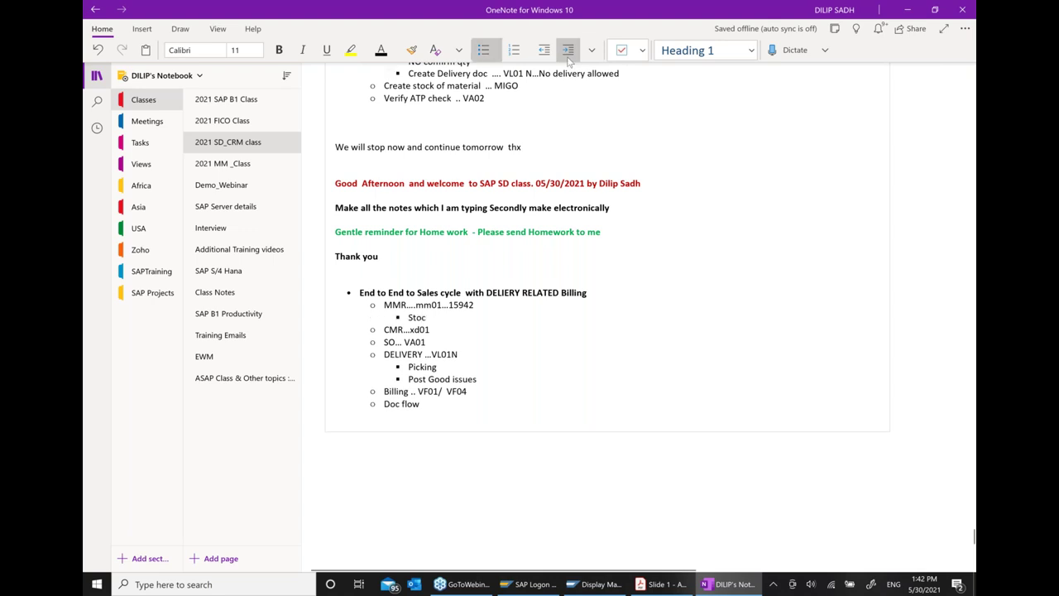
pyautogui.write('k /// mig')
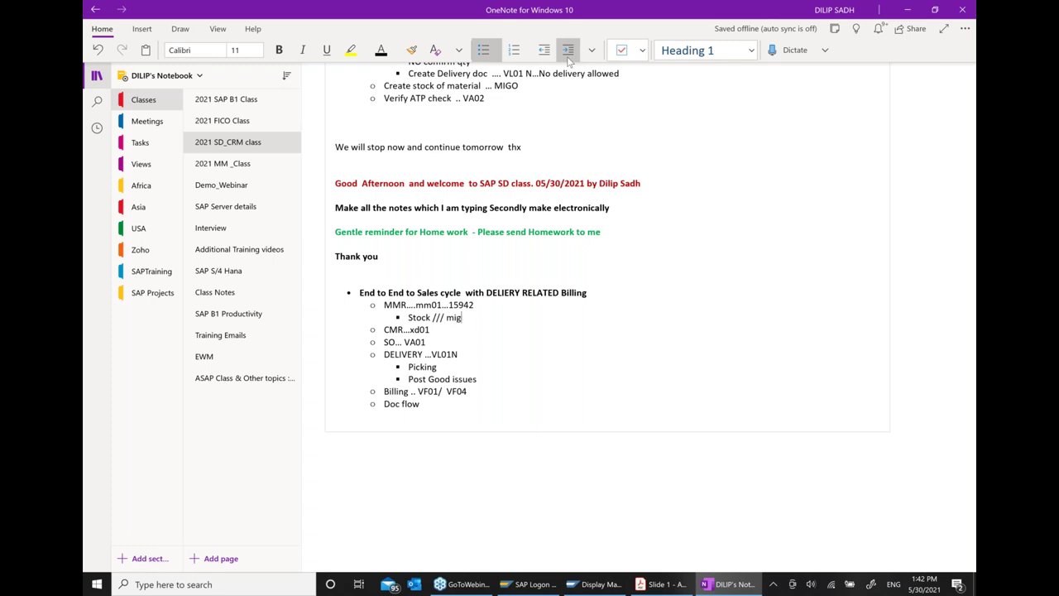
pyautogui.press('BackSpace')
pyautogui.press('BackSpace')
pyautogui.press('BackSpace')
pyautogui.press('BackSpace')
# Step: Switch to SAP, start transaction MIGO, and set plant 1000 and storage location 0001 for the goods receipt
pyautogui.click(596, 584)
pyautogui.click(137, 61)
pyautogui.write('/NMIGO')
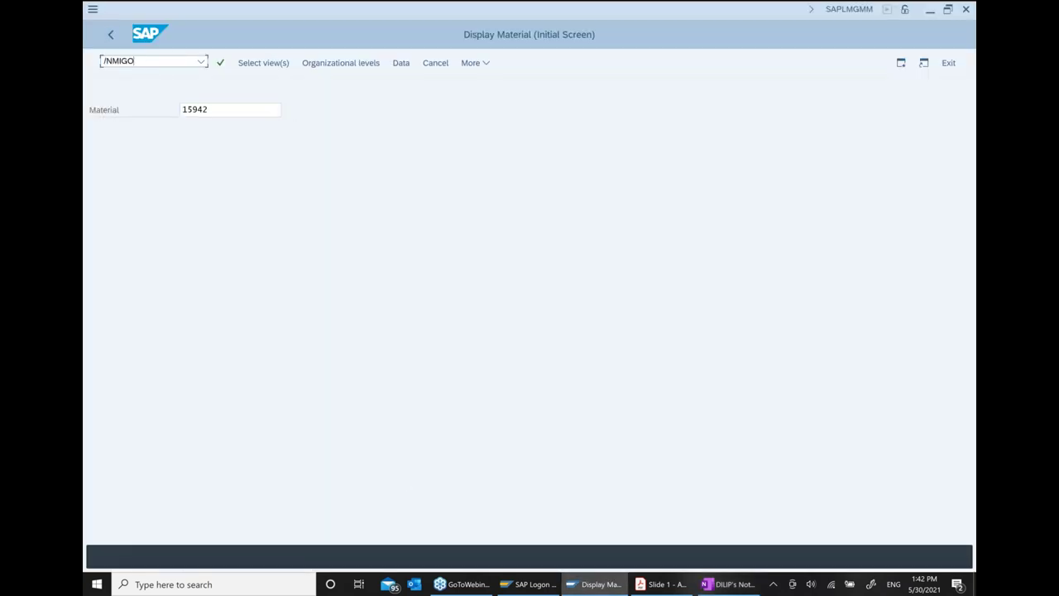
pyautogui.press('Return')
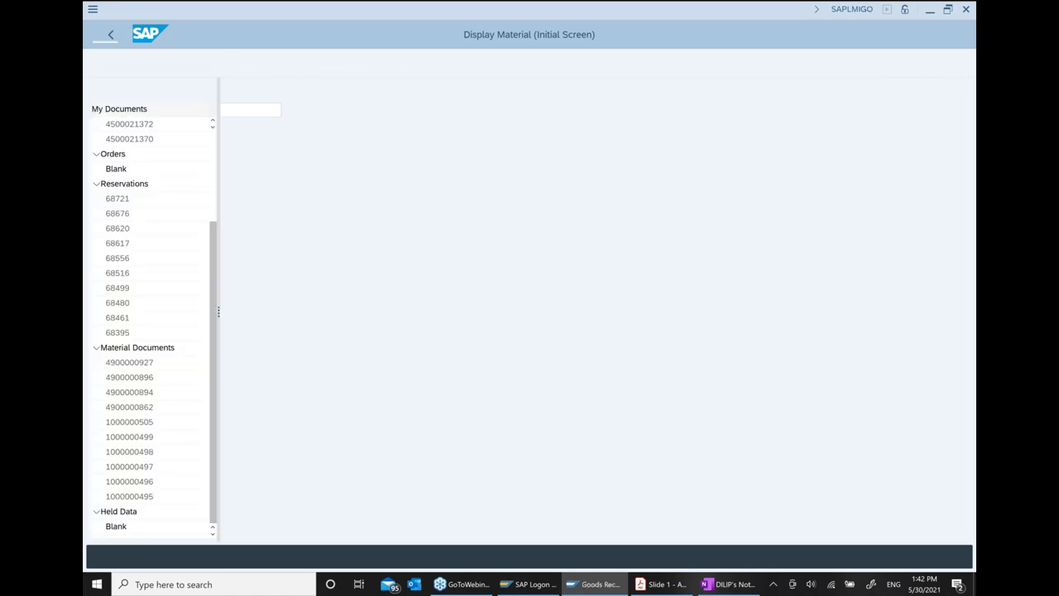
pyautogui.click(418, 415)
pyautogui.write('1000')
pyautogui.press('Tab')
pyautogui.write('0001')
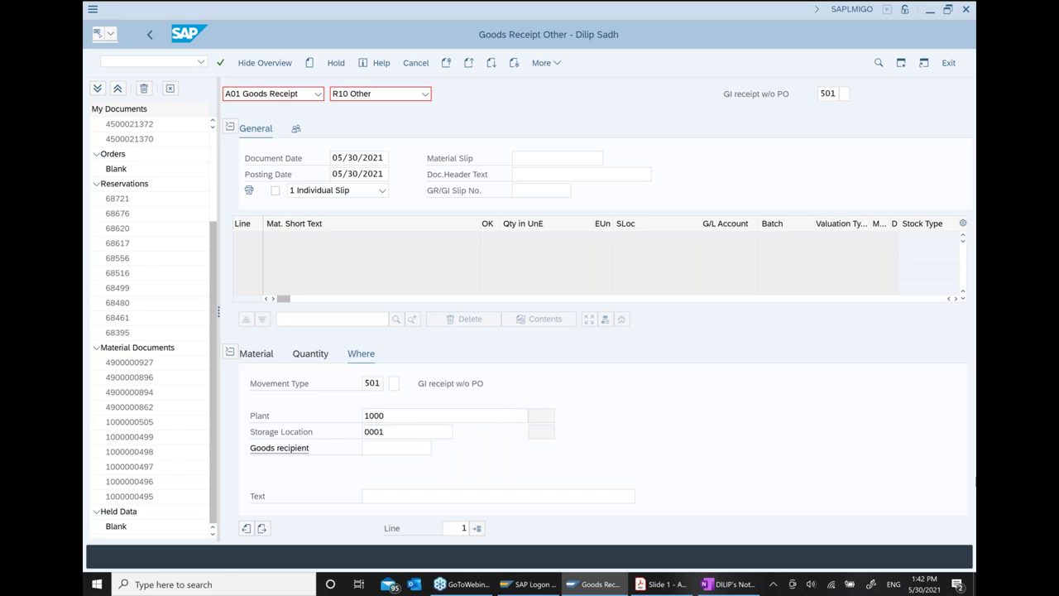
pyautogui.press('Return')
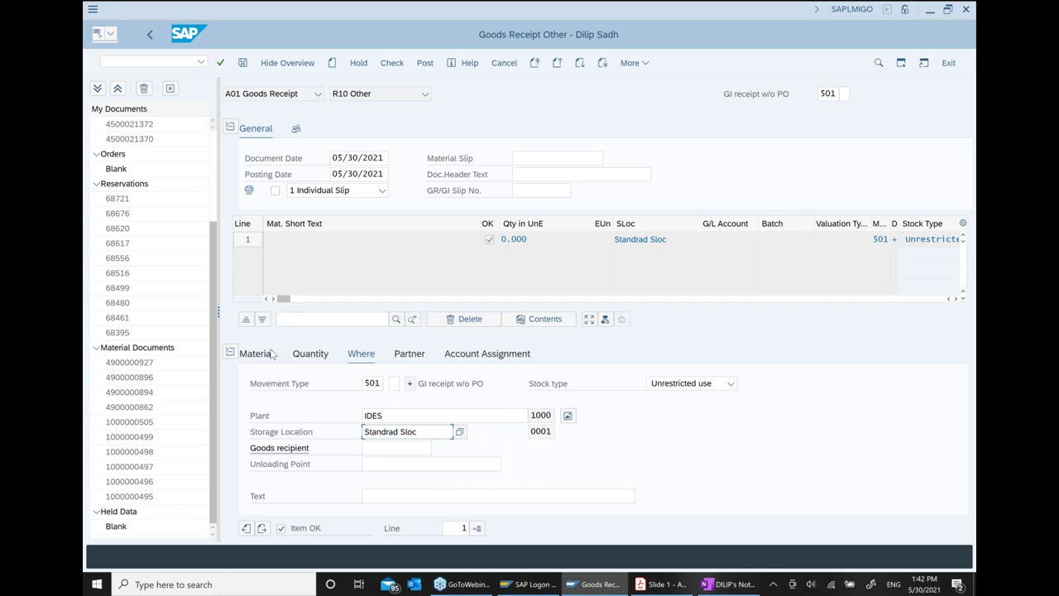
# Step: Enter material 15942 and a quantity of 1000 for the goods receipt item
pyautogui.click(270, 351)
pyautogui.write('10062')
pyautogui.click(311, 355)
pyautogui.write('1000')
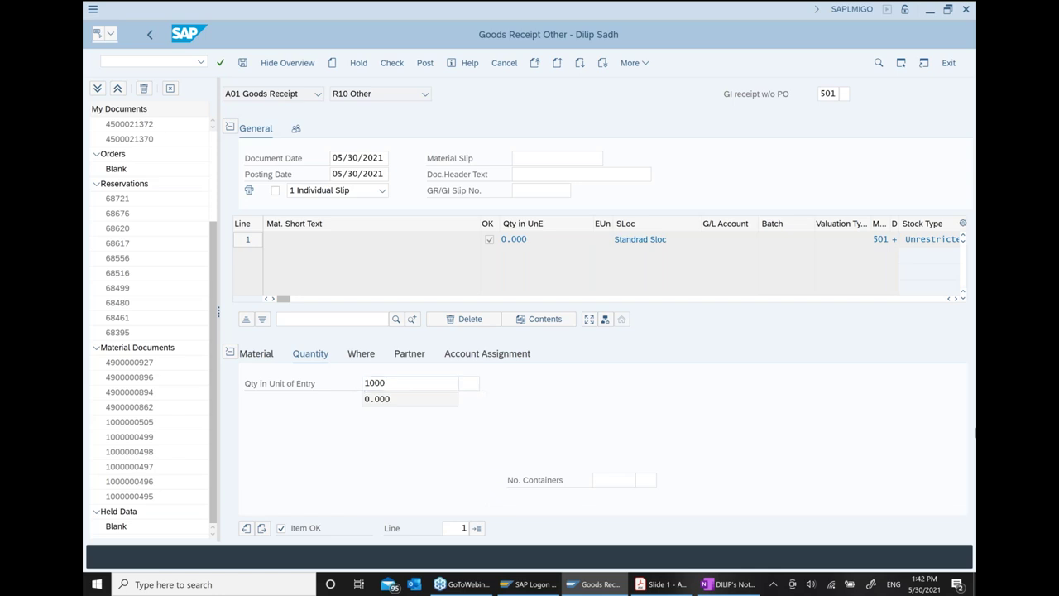
pyautogui.press('Return')
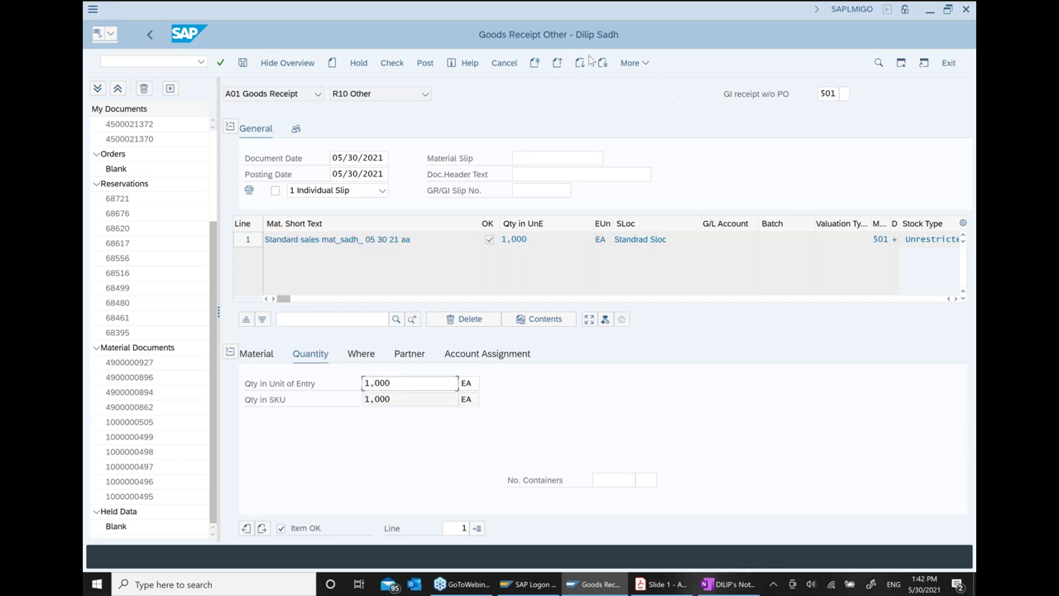
# Step: Check and post the goods receipt, and return to SAP Easy Access
pyautogui.click(391, 63)
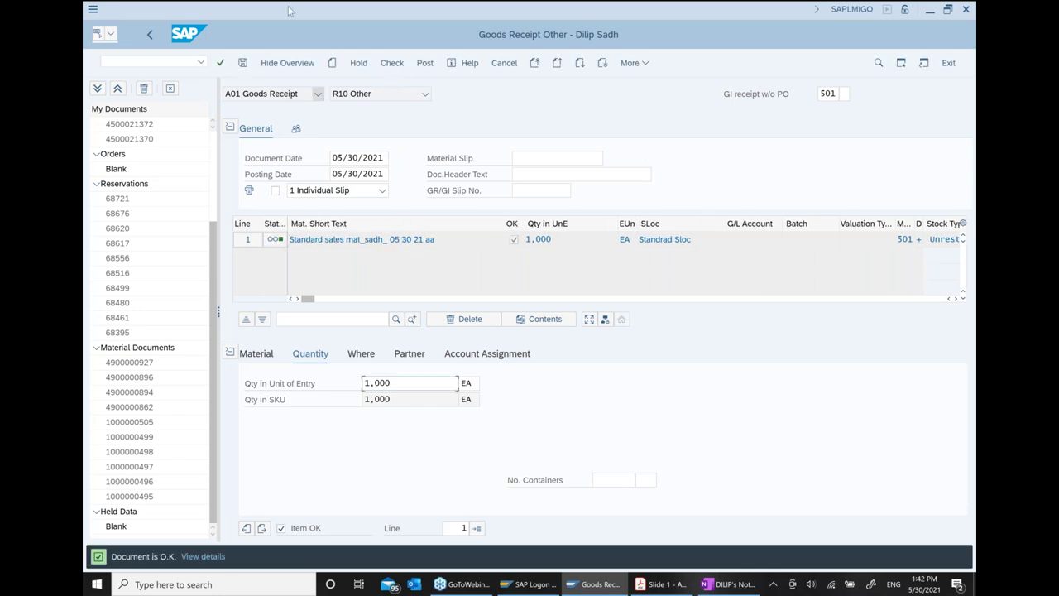
pyautogui.click(243, 63)
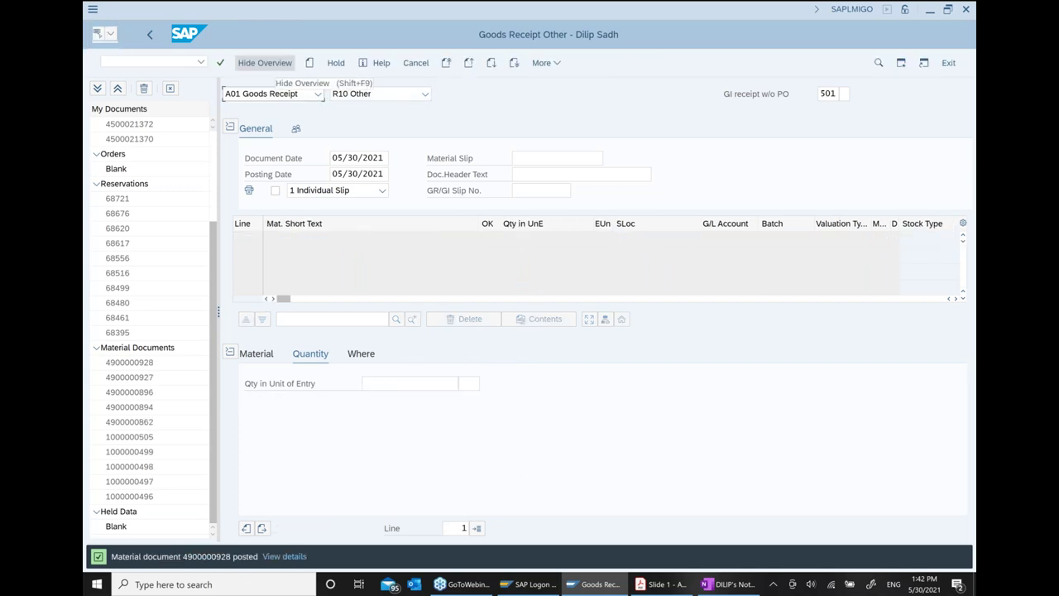
pyautogui.click(265, 63)
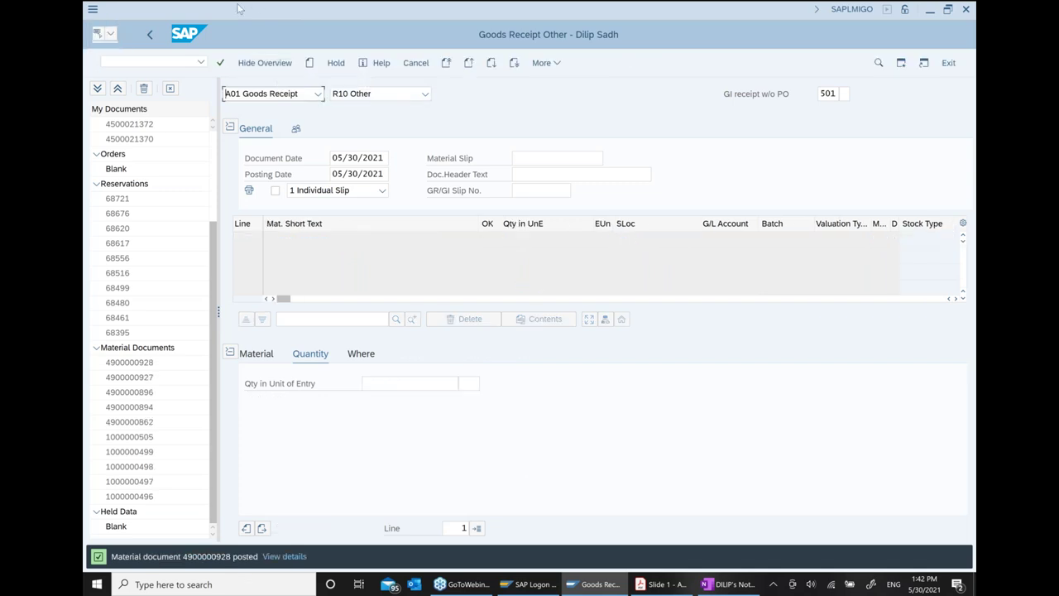
pyautogui.click(151, 35)
# Step: Run stock overview MMBE for material 15942 and check the unrestricted stock in storage location 0001
pyautogui.write('MMBE')
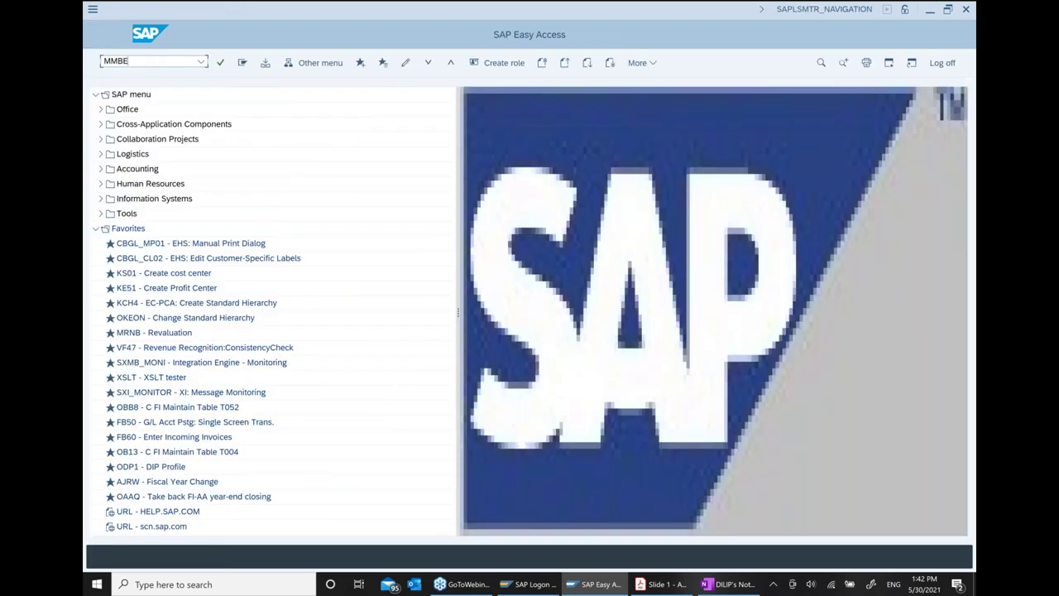
pyautogui.press('Return')
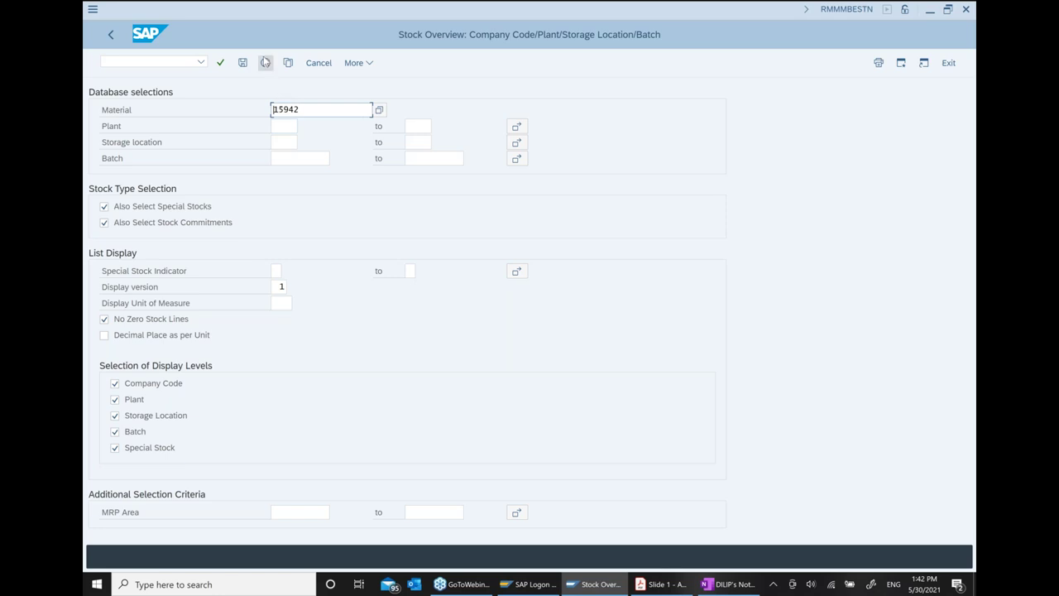
pyautogui.click(265, 63)
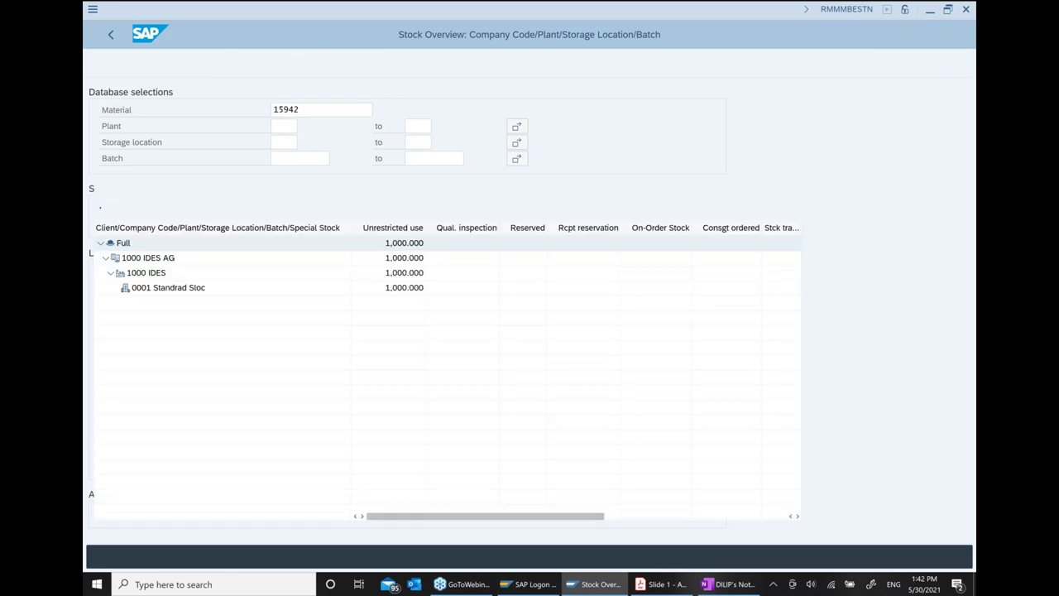
pyautogui.click(396, 289)
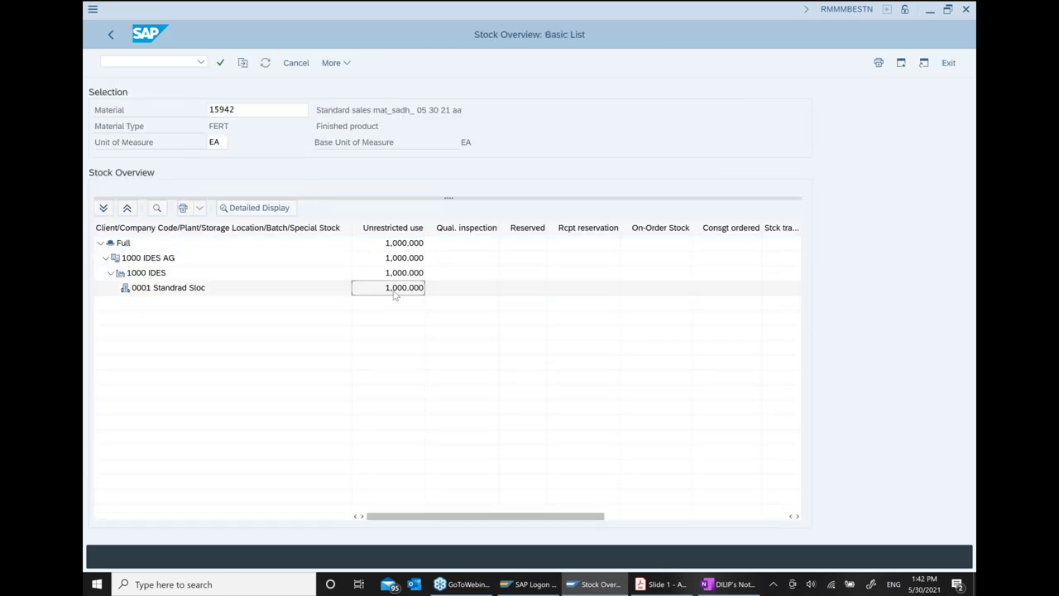
pyautogui.click(108, 34)
pyautogui.click(107, 31)
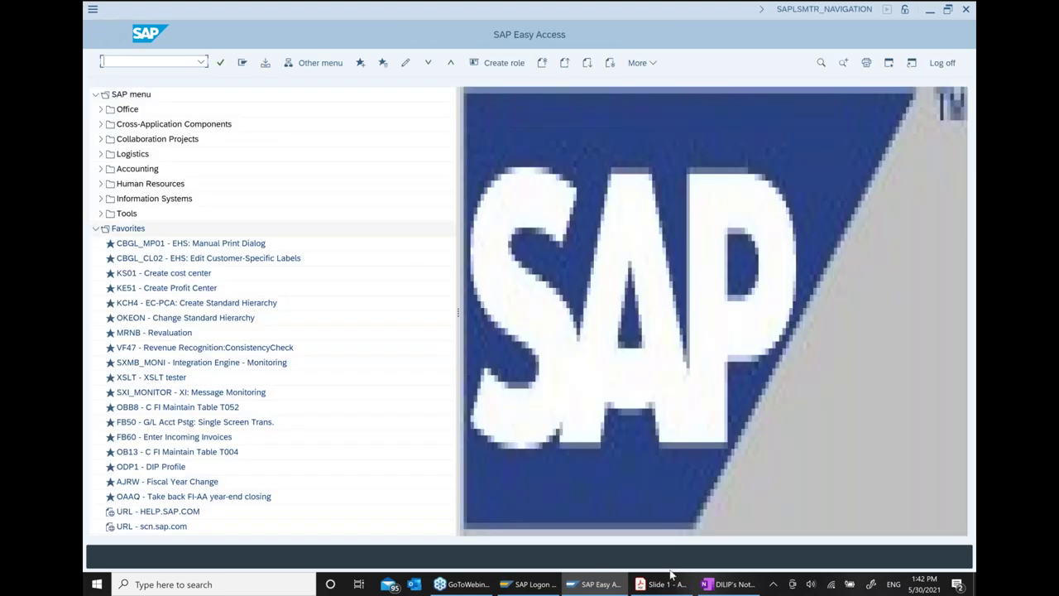
# Step: Consult the sales cycle list in OneNote, and switch back to SAP to start customer creation with XD01
pyautogui.moveTo(734, 590); pyautogui.dragTo(667, 584)
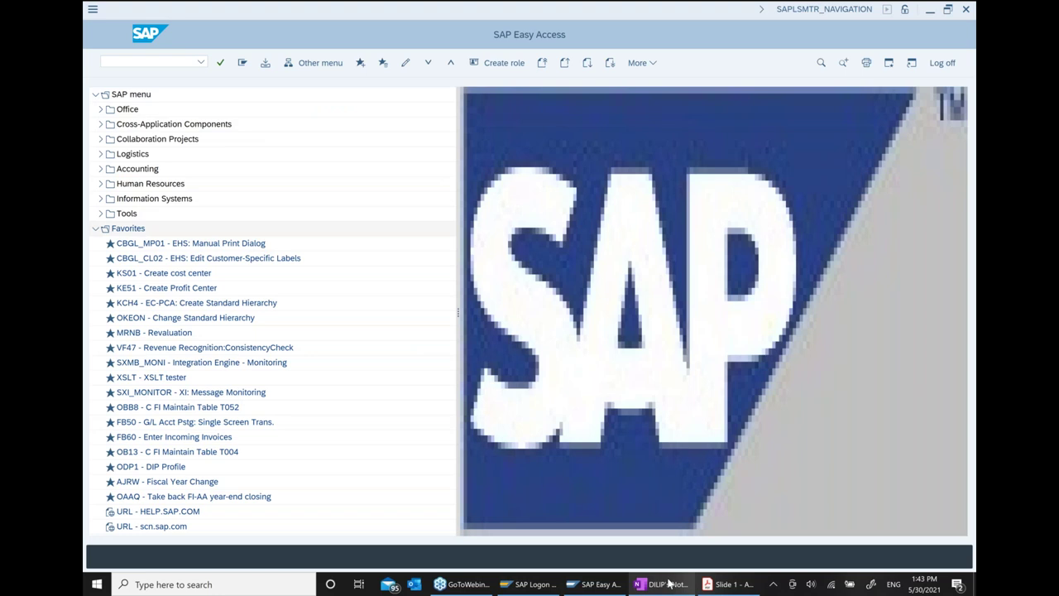
pyautogui.click(666, 584)
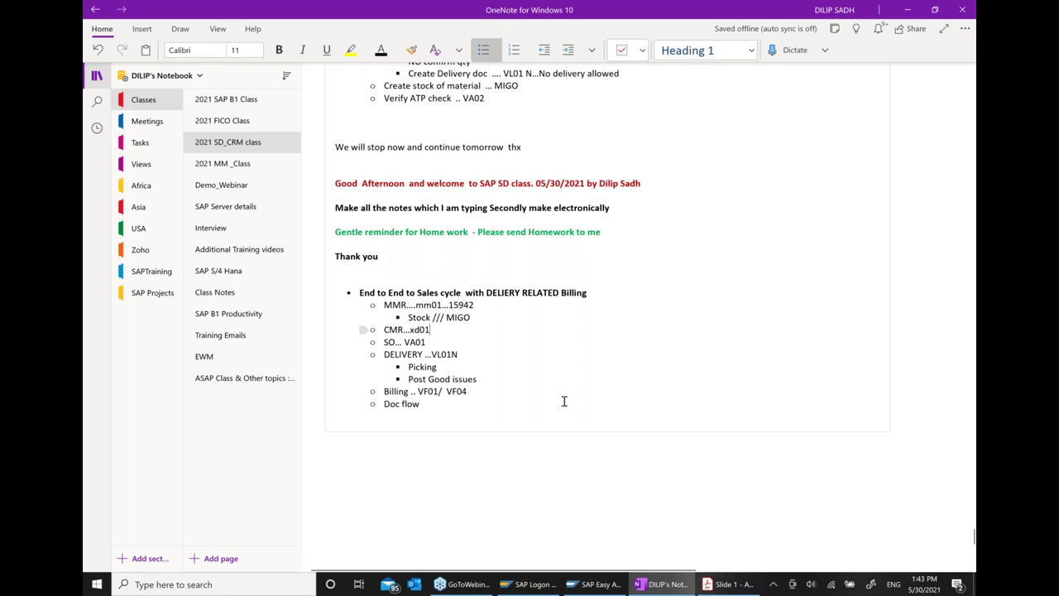
pyautogui.click(612, 584)
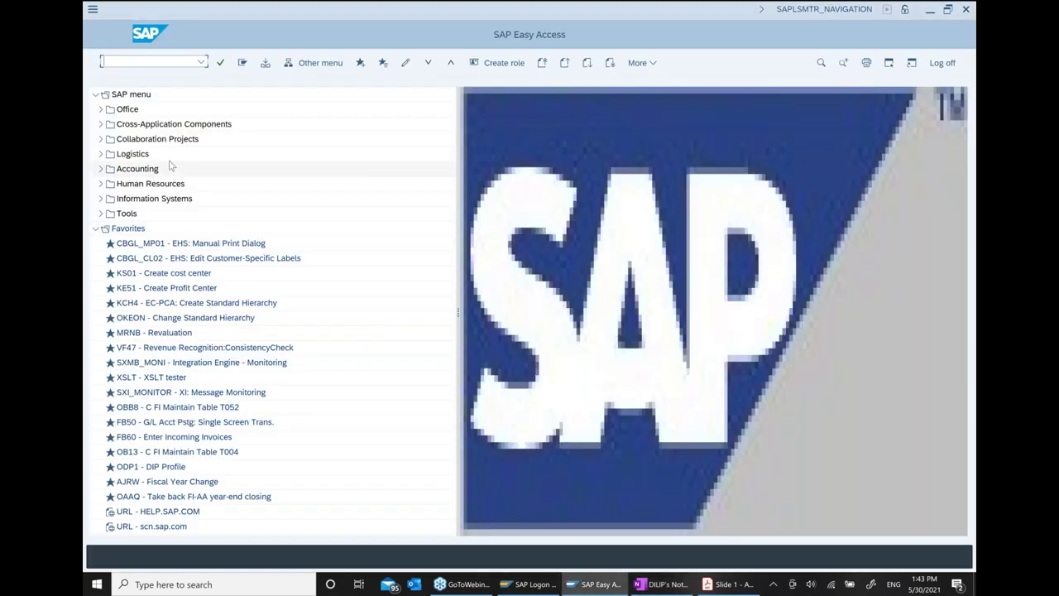
pyautogui.write('XD01')
pyautogui.press('Return')
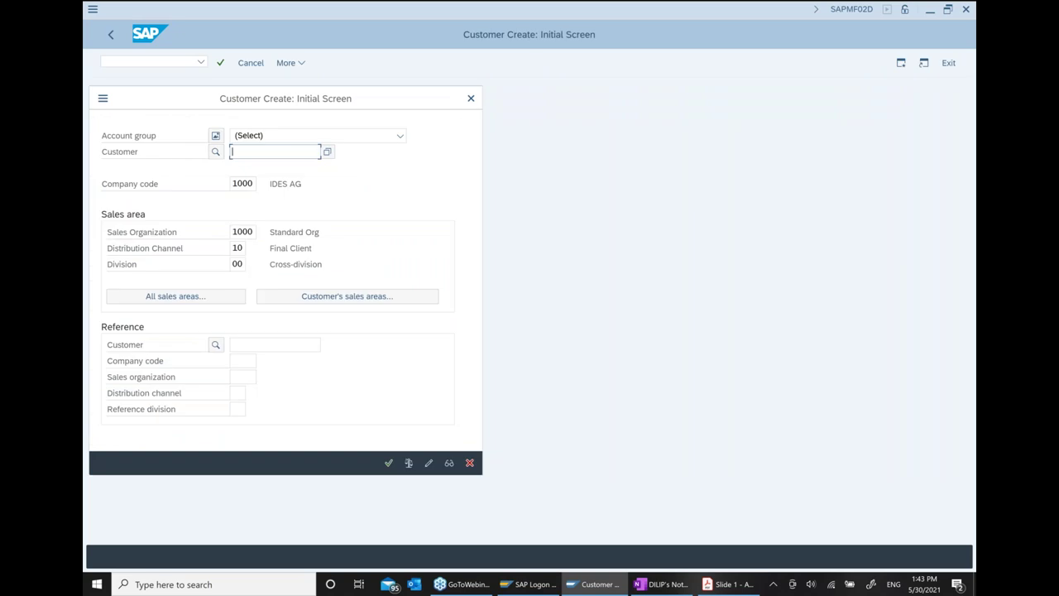
# Step: Choose account group 0001 Sold-to-Party and proceed with company code 1000 and sales area 1000/10/00
pyautogui.click(215, 135)
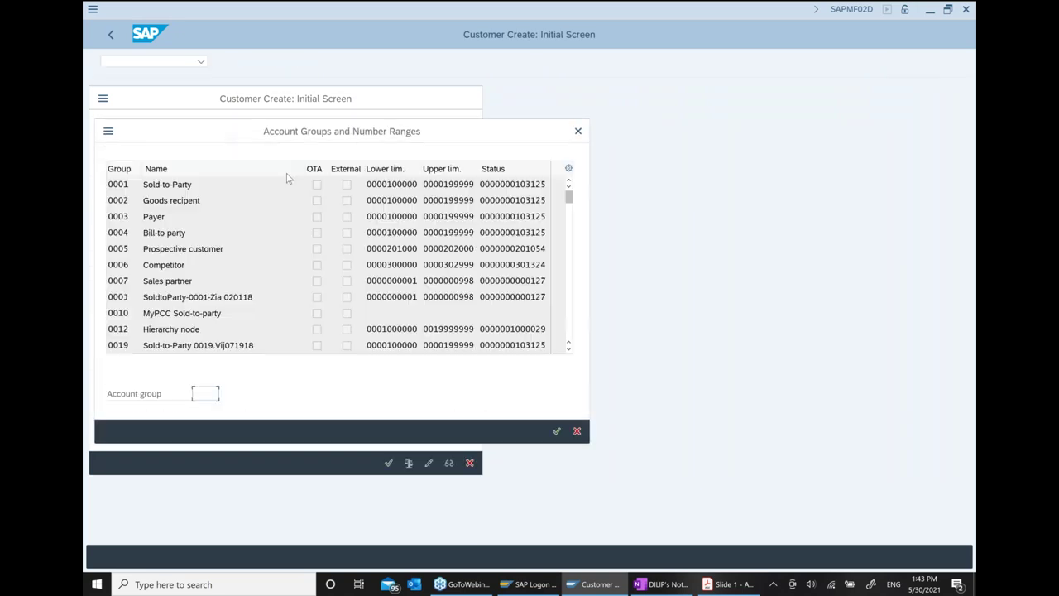
pyautogui.doubleClick(187, 182)
pyautogui.moveTo(278, 106); pyautogui.dragTo(329, 106)
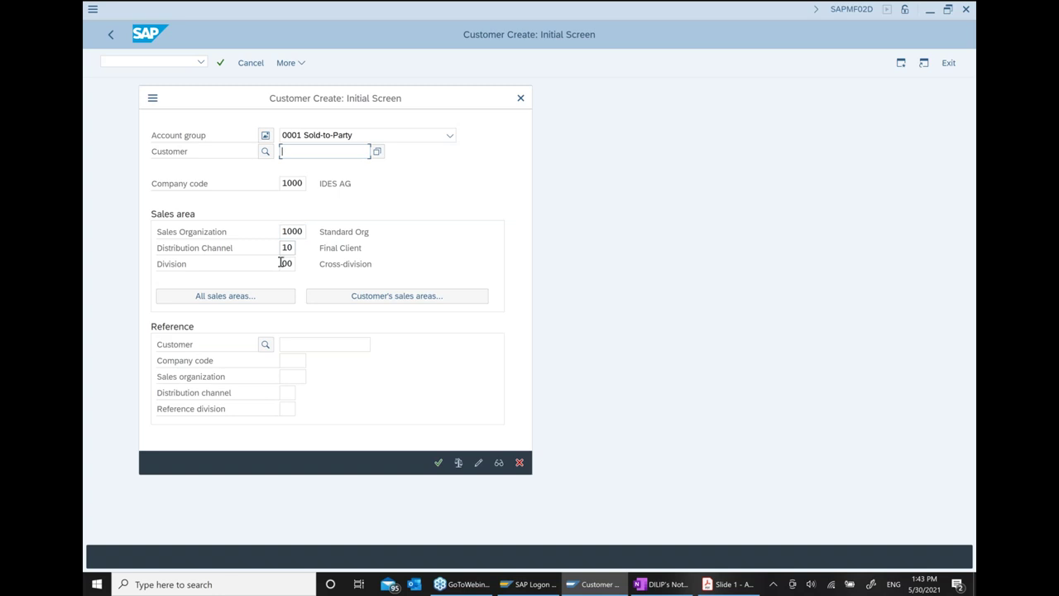
pyautogui.click(438, 462)
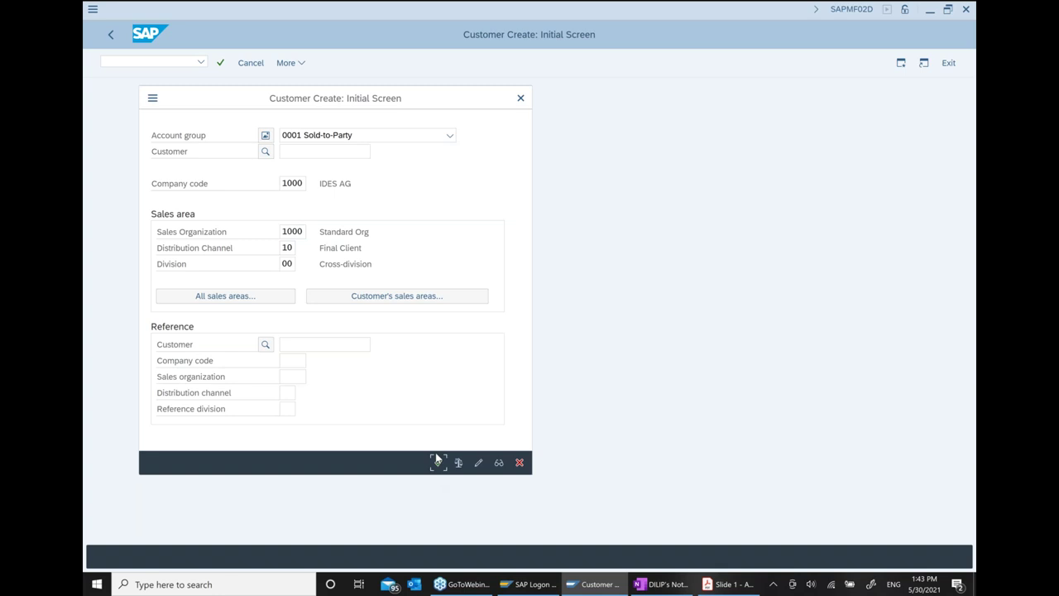
pyautogui.click(438, 461)
# Step: Fill in the customer's name from the earlier standard customer entry, changing its date to 5 30 21
pyautogui.click(252, 206)
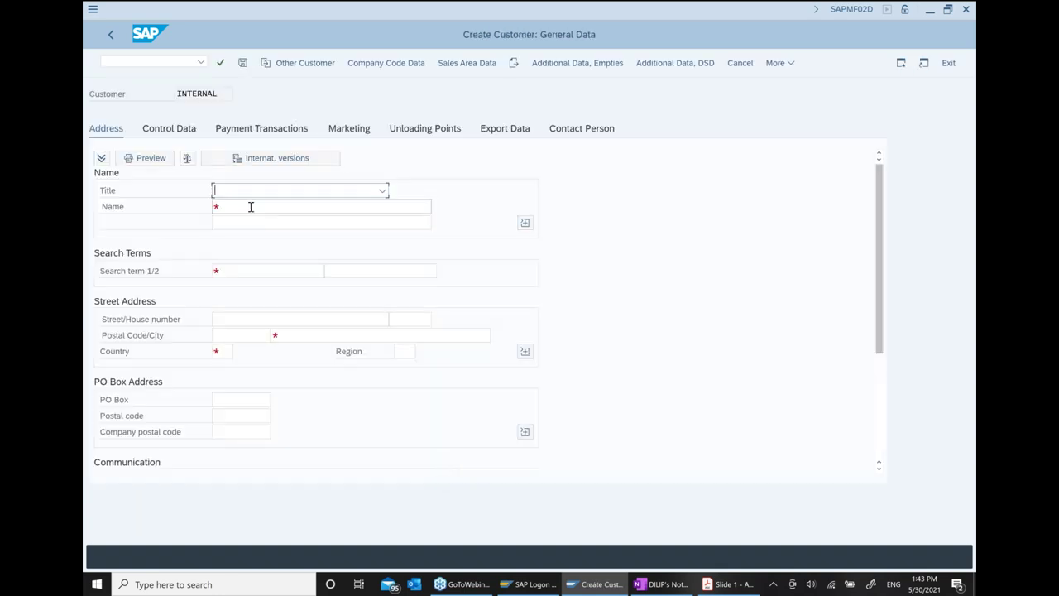
pyautogui.press('BackSpace')
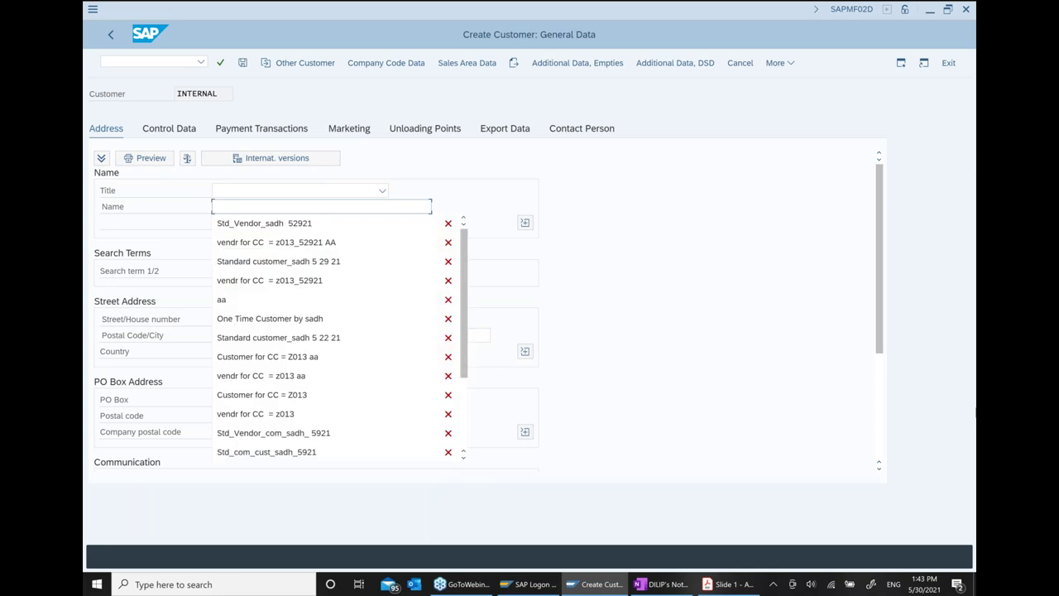
pyautogui.press('Down')
pyautogui.press('Down')
pyautogui.press('Down')
pyautogui.press('Return')
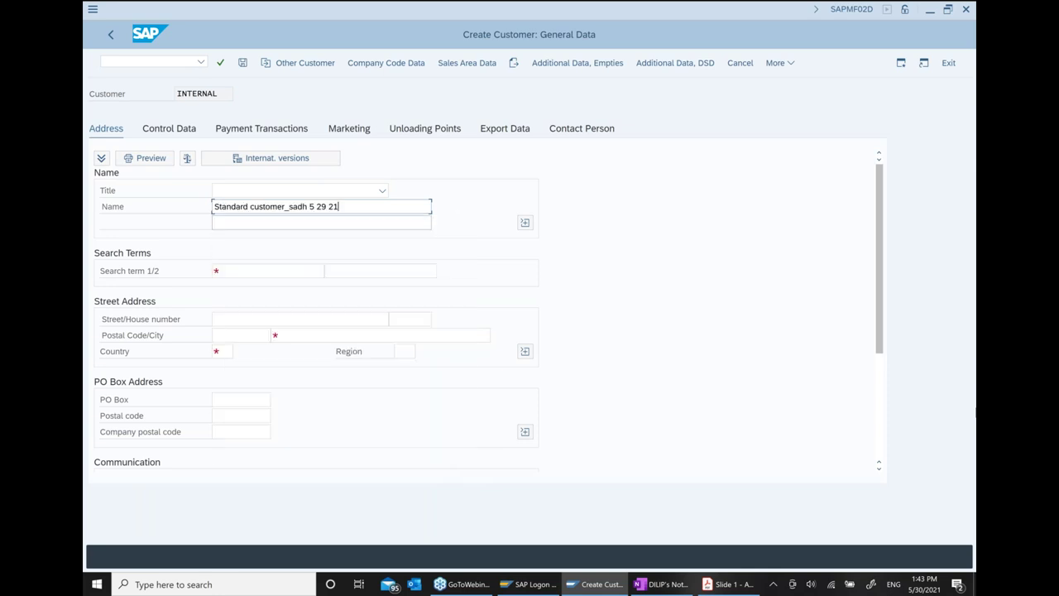
pyautogui.press('BackSpace')
pyautogui.press('BackSpace')
pyautogui.press('BackSpace')
pyautogui.press('BackSpace')
pyautogui.press('BackSpace')
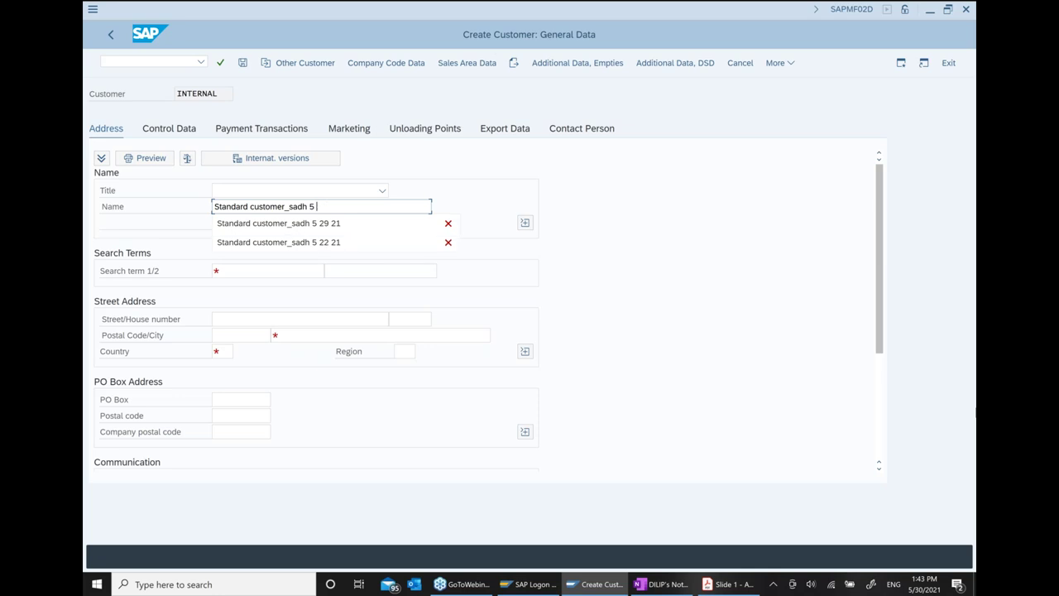
pyautogui.write('30 21')
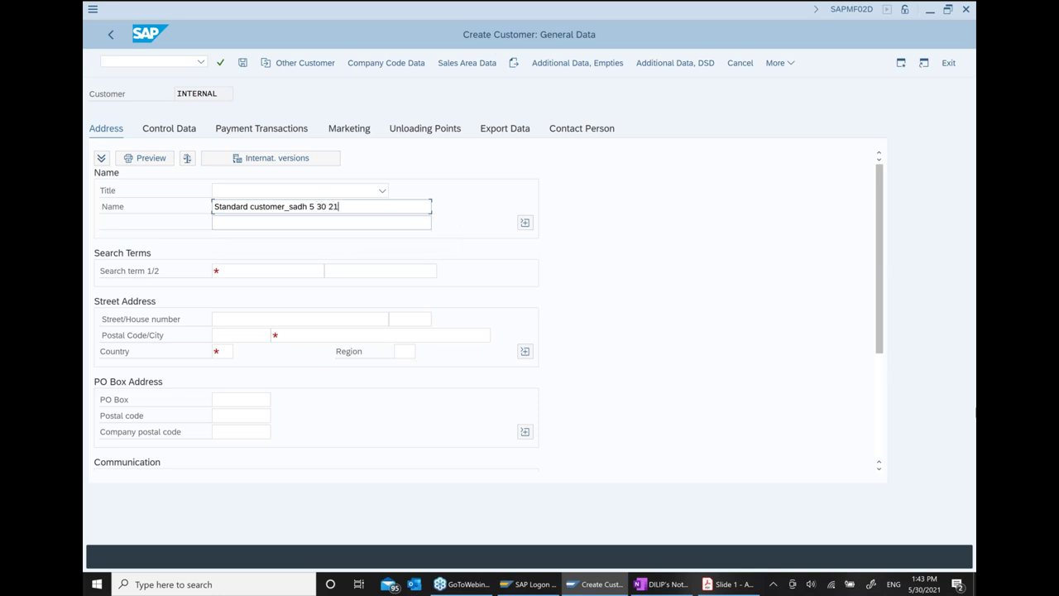
# Step: Fill the first search term with the previously used surname entry
pyautogui.click(226, 274)
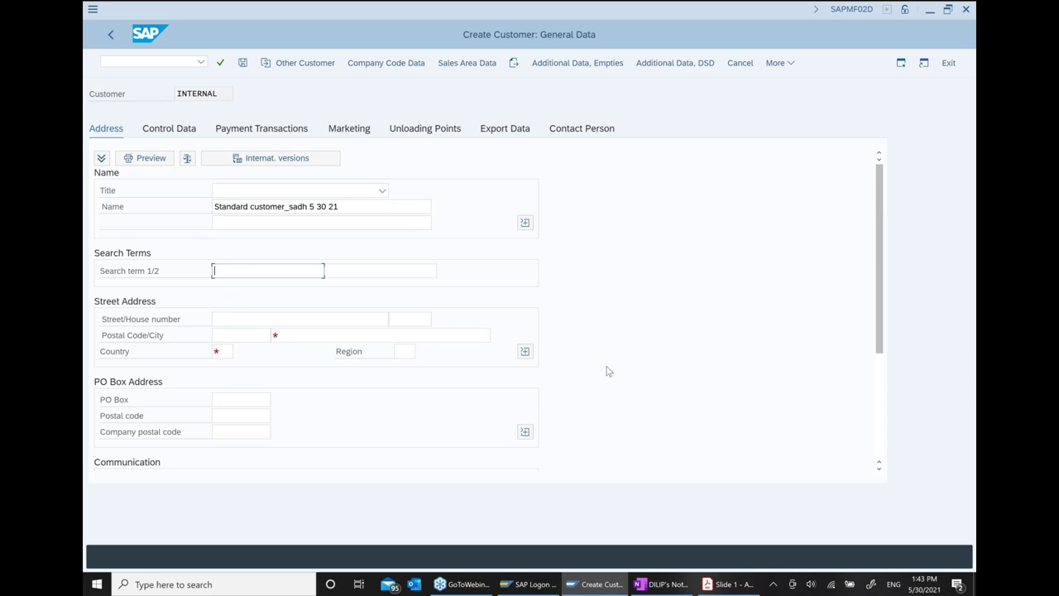
pyautogui.press('Down')
pyautogui.press('Down')
pyautogui.press('Return')
pyautogui.press('Tab')
pyautogui.press('Tab')
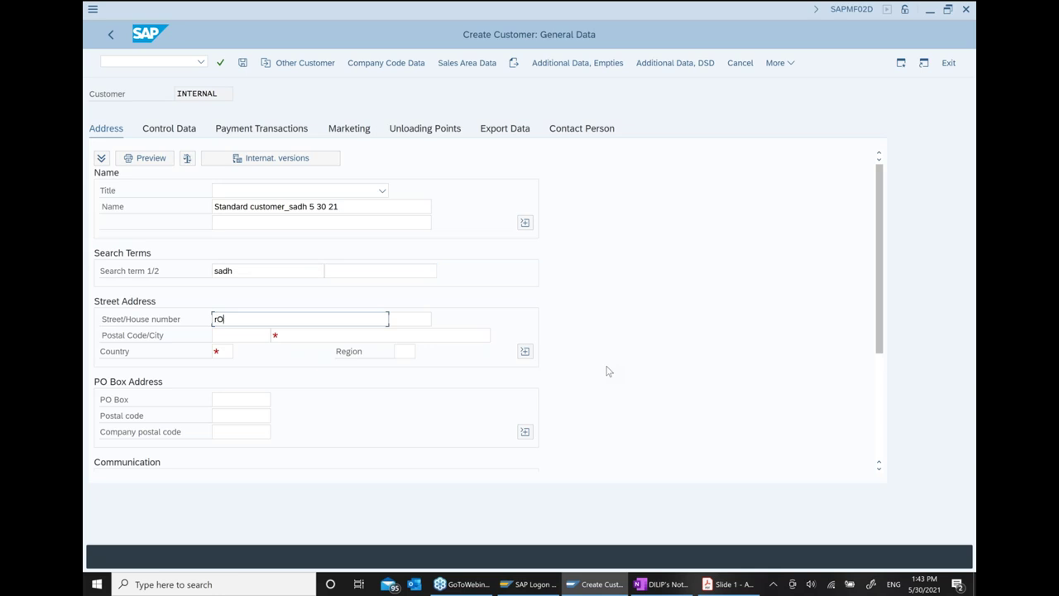
# Step: Fill in the customer's street and house number
pyautogui.press('BackSpace')
pyautogui.press('BackSpace')
pyautogui.press('BackSpace')
pyautogui.press('BackSpace')
pyautogui.press('BackSpace')
pyautogui.press('Tab')
pyautogui.press('BackSpace')
pyautogui.press('Down')
pyautogui.press('Return')
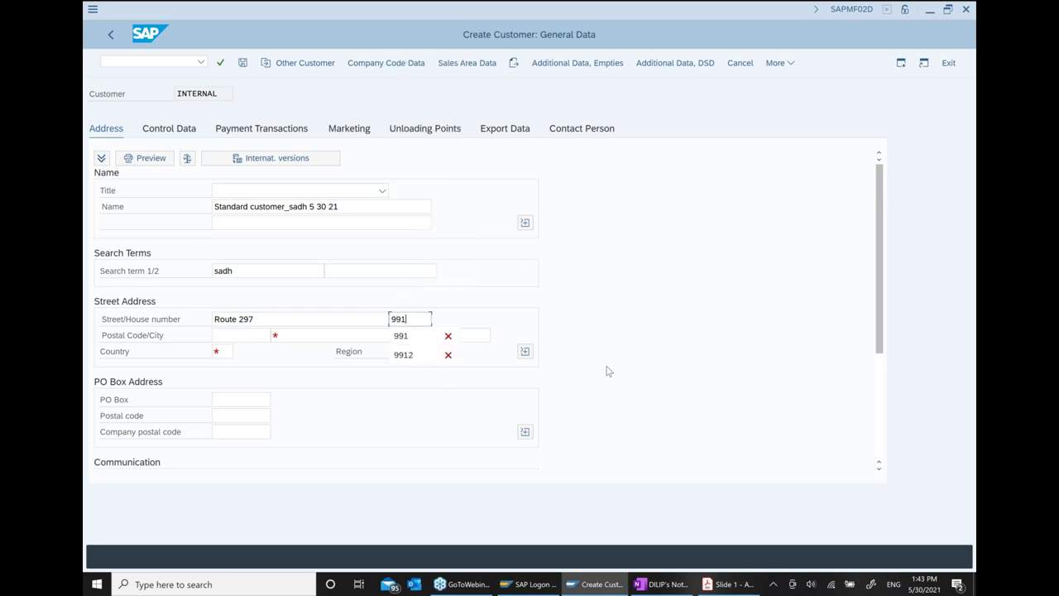
# Step: Fill in the customer's postal code and city from the earlier entries
pyautogui.click(240, 336)
pyautogui.press('Down')
pyautogui.press('Return')
pyautogui.click(273, 334)
pyautogui.press('Down')
pyautogui.press('Down')
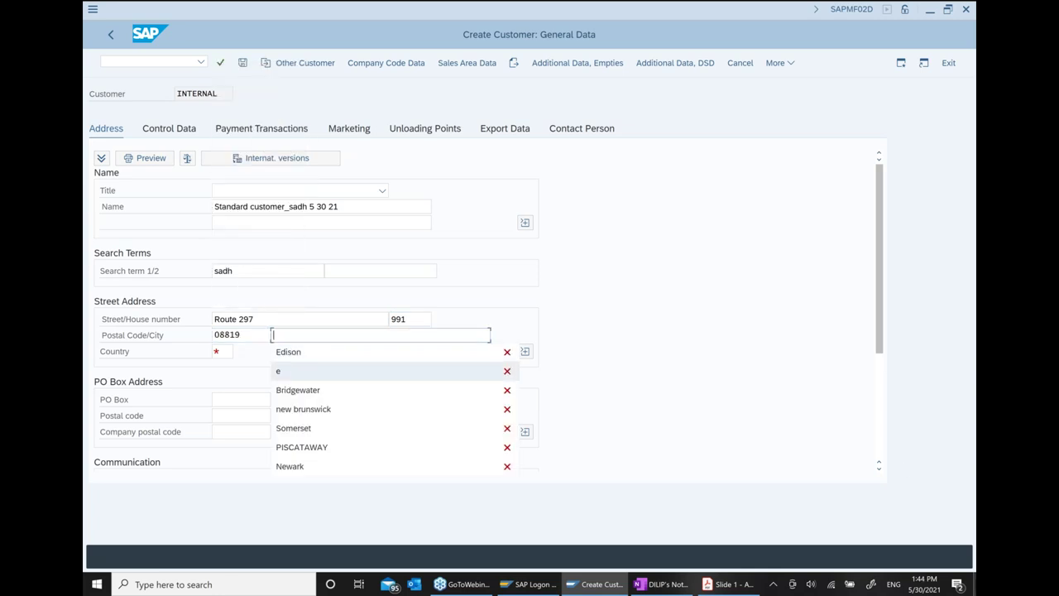
pyautogui.press('Down')
pyautogui.press('Return')
# Step: Set the customer's country to de and the region to 11
pyautogui.press('Tab')
pyautogui.press('Down')
pyautogui.press('Return')
pyautogui.press('Tab')
pyautogui.press('Down')
pyautogui.press('Down')
pyautogui.press('Return')
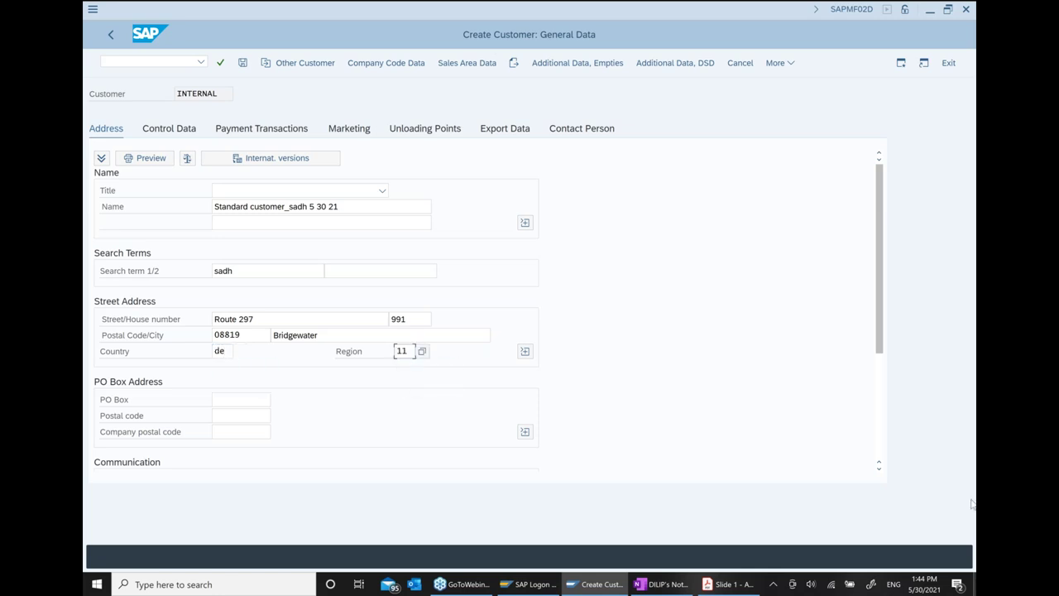
# Step: Complete the customer's house number and validate the address data
pyautogui.click(418, 320)
pyautogui.write('3')
pyautogui.press('Return')
pyautogui.click(414, 222)
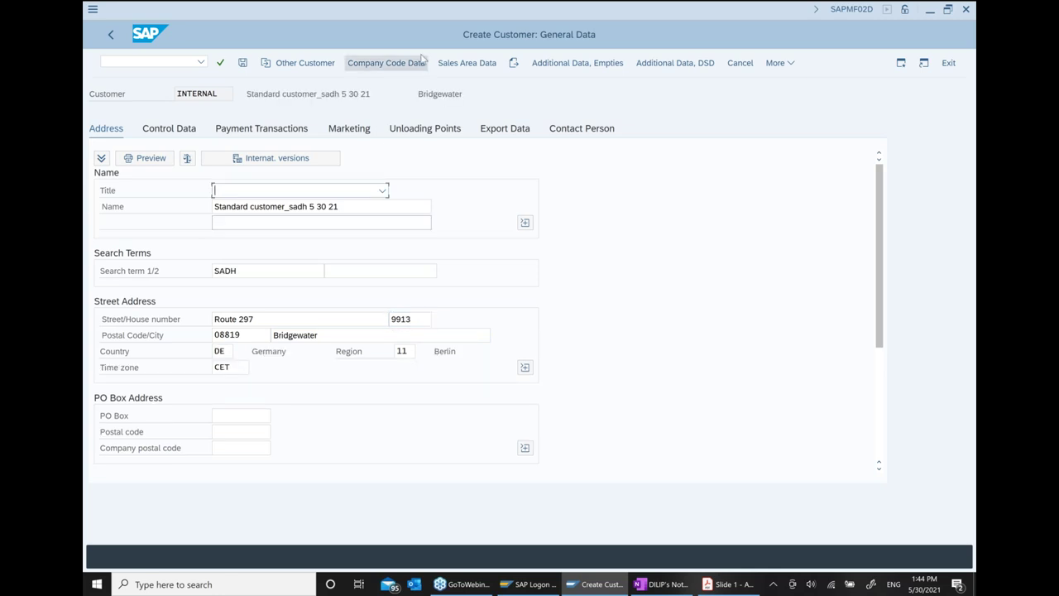
# Step: In the company code data, set the reconciliation account to 140000, Trade Receivables - domestic
pyautogui.click(386, 63)
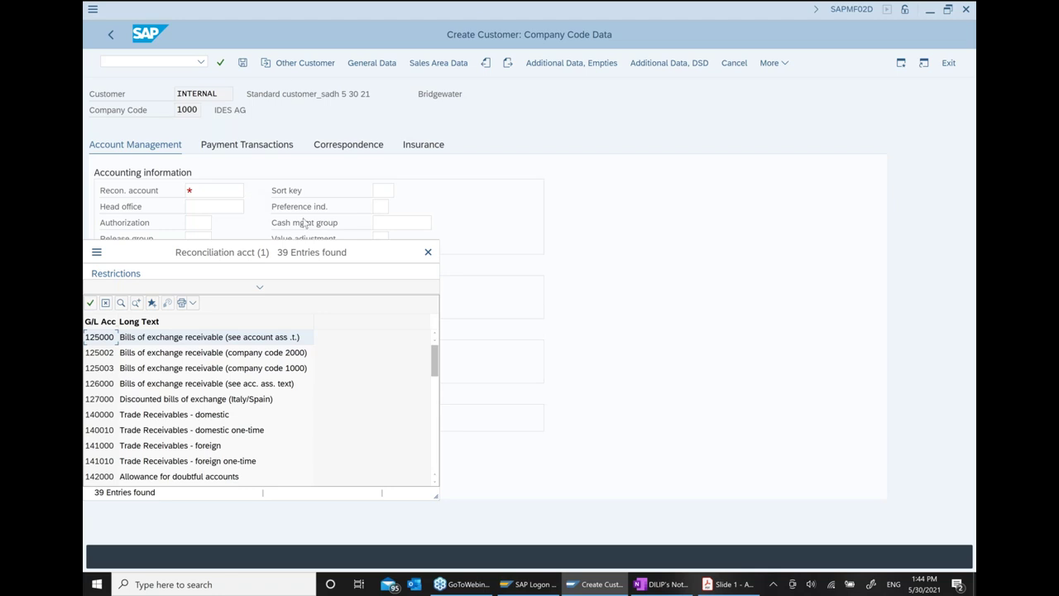
pyautogui.moveTo(262, 252); pyautogui.dragTo(430, 199)
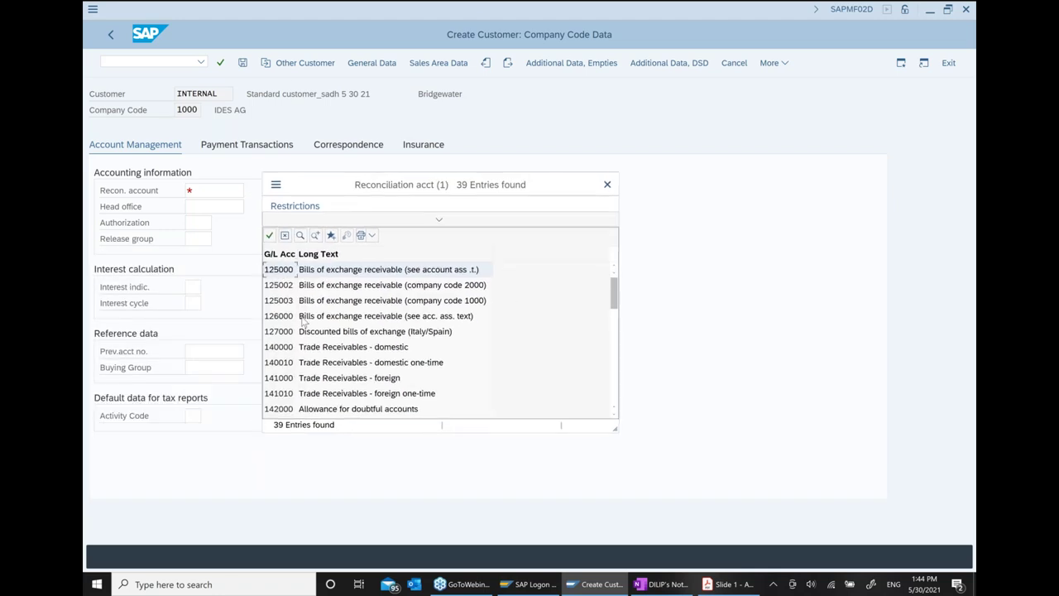
pyautogui.click(369, 349)
pyautogui.doubleClick(369, 349)
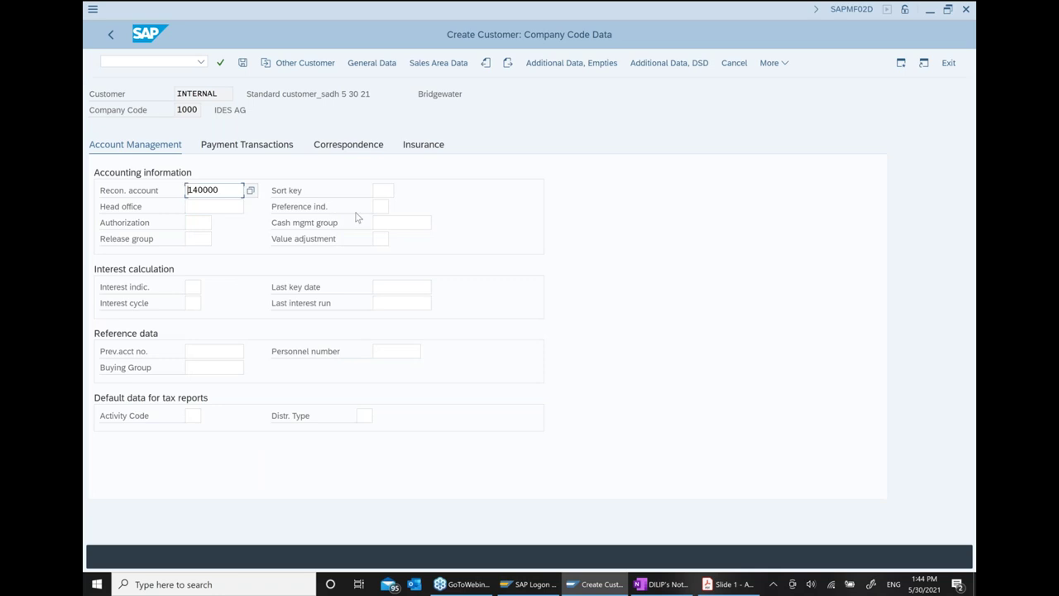
# Step: Set the company code terms of payment to BD30 and look through the correspondence and insurance data
pyautogui.click(250, 148)
pyautogui.press('F4')
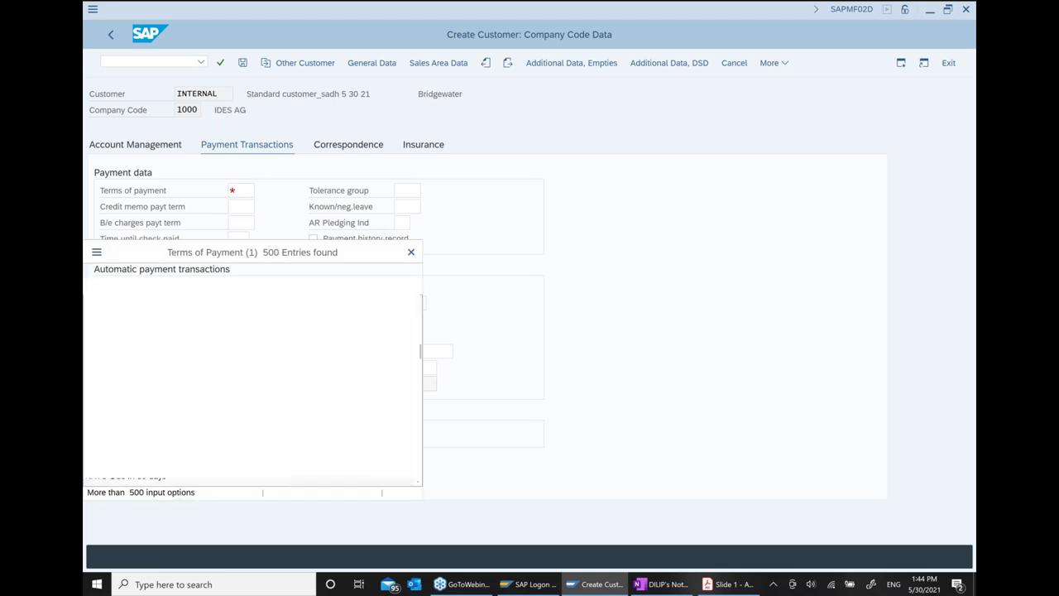
pyautogui.doubleClick(144, 369)
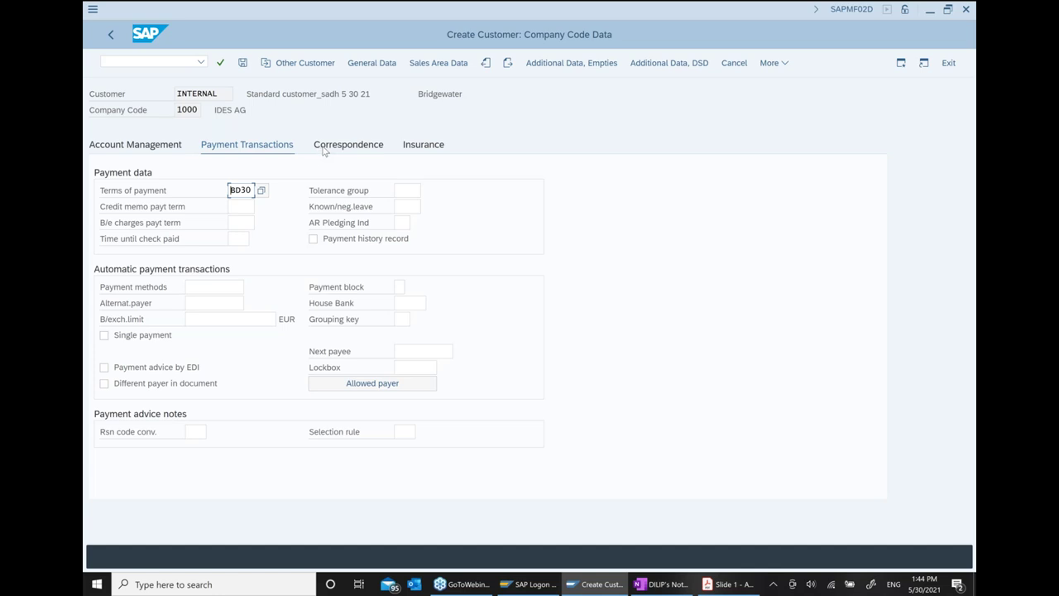
pyautogui.click(364, 149)
pyautogui.click(430, 145)
# Step: In the sales area data, set the sales district to 000001 and the sales office to 1000, Office Frankfurt
pyautogui.click(439, 63)
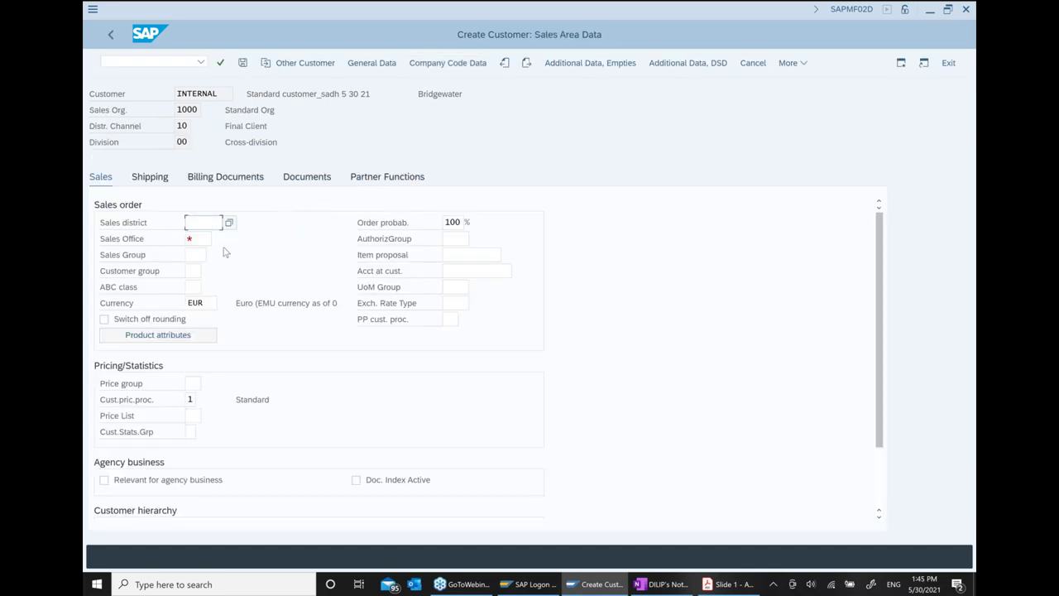
pyautogui.click(220, 223)
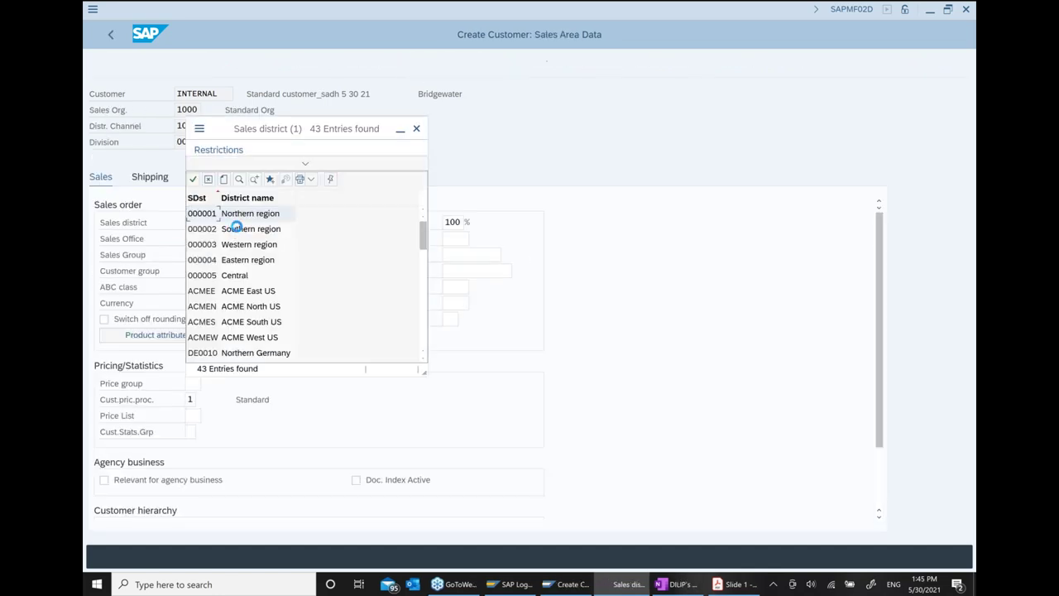
pyautogui.doubleClick(224, 214)
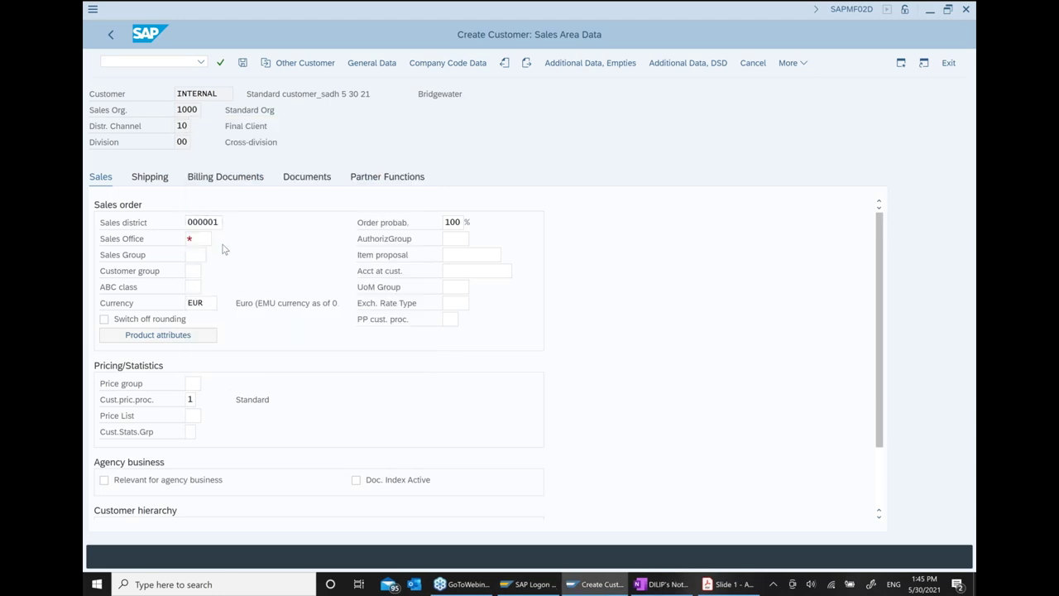
pyautogui.click(221, 241)
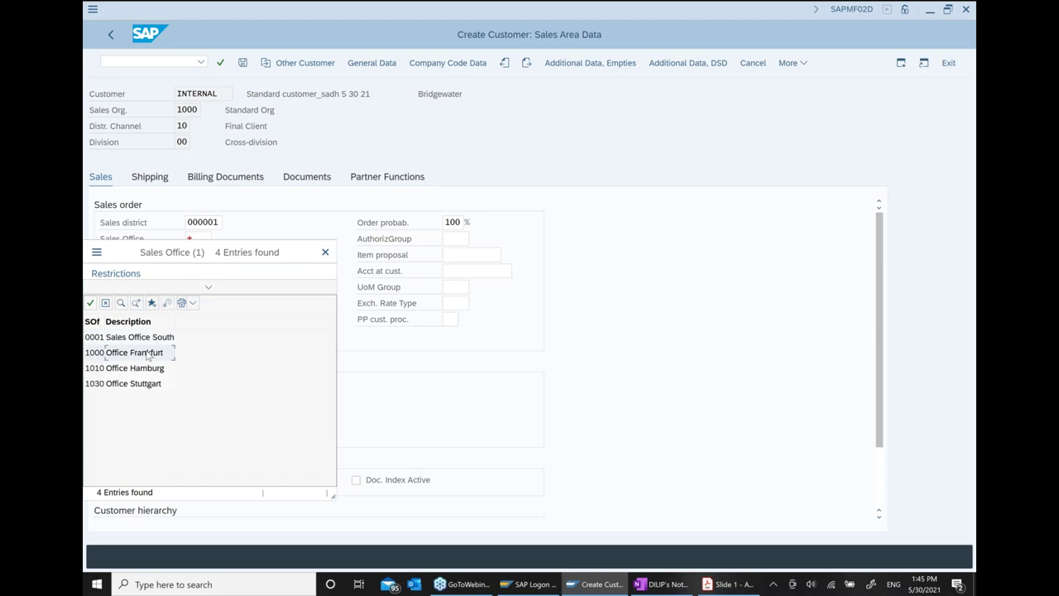
pyautogui.doubleClick(148, 354)
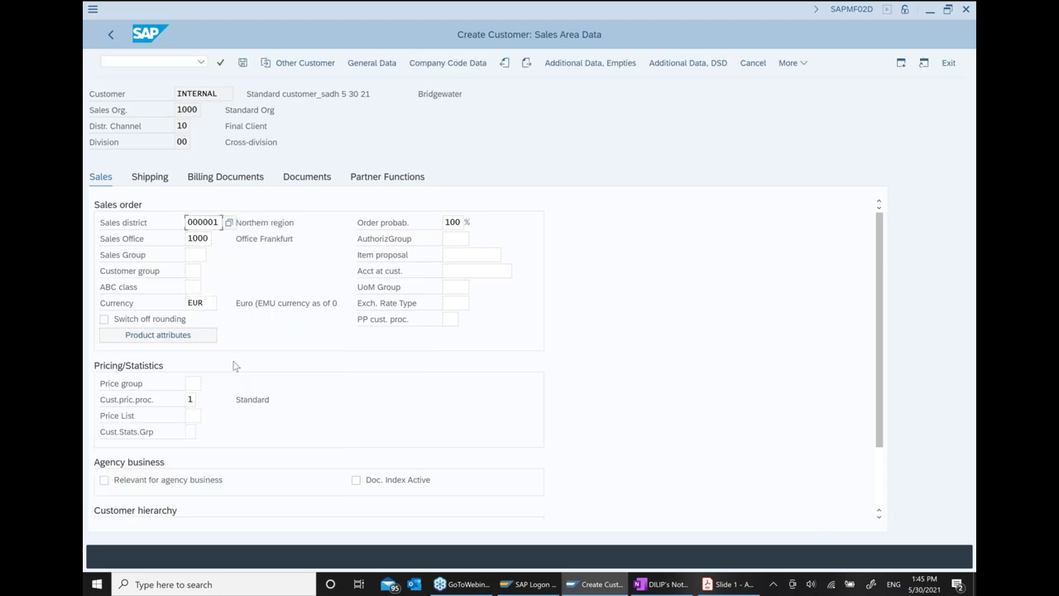
# Step: Set the shipping data to delivery priority 01, shipping conditions 01 and delivering plant 1000
pyautogui.click(161, 189)
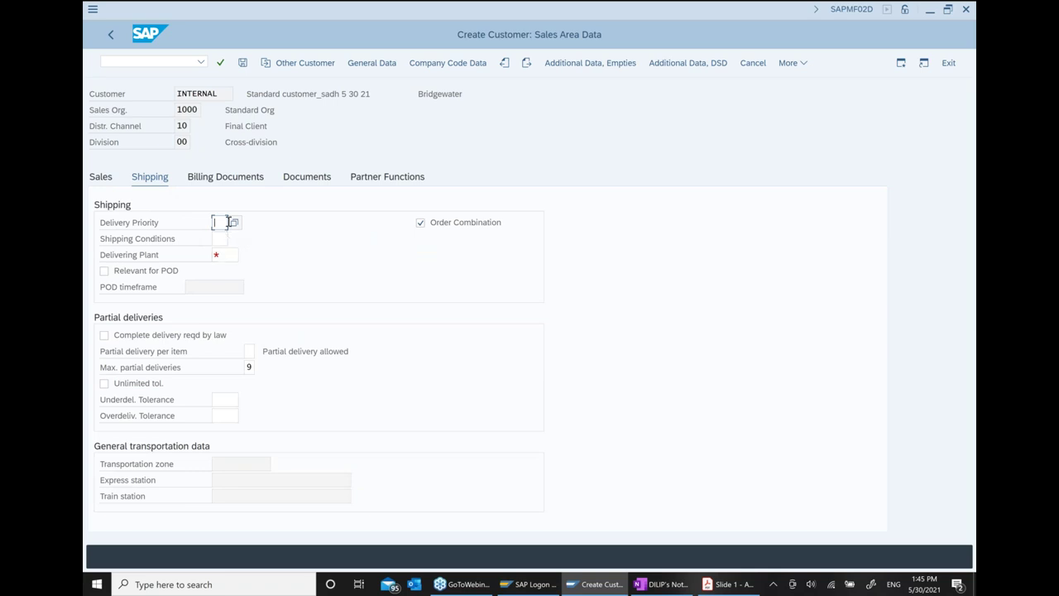
pyautogui.click(237, 238)
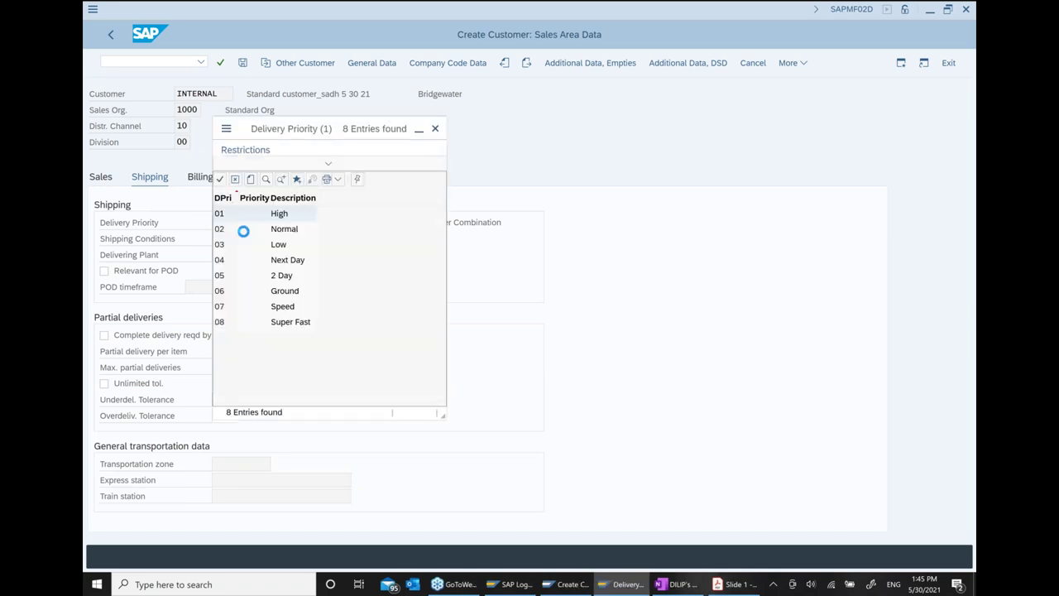
pyautogui.click(279, 213)
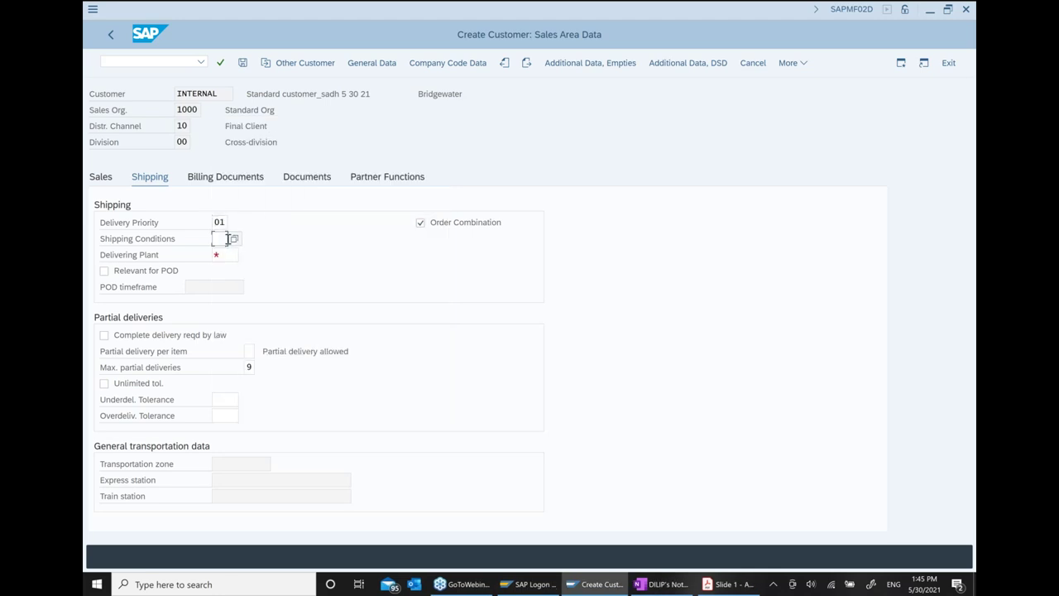
pyautogui.click(234, 245)
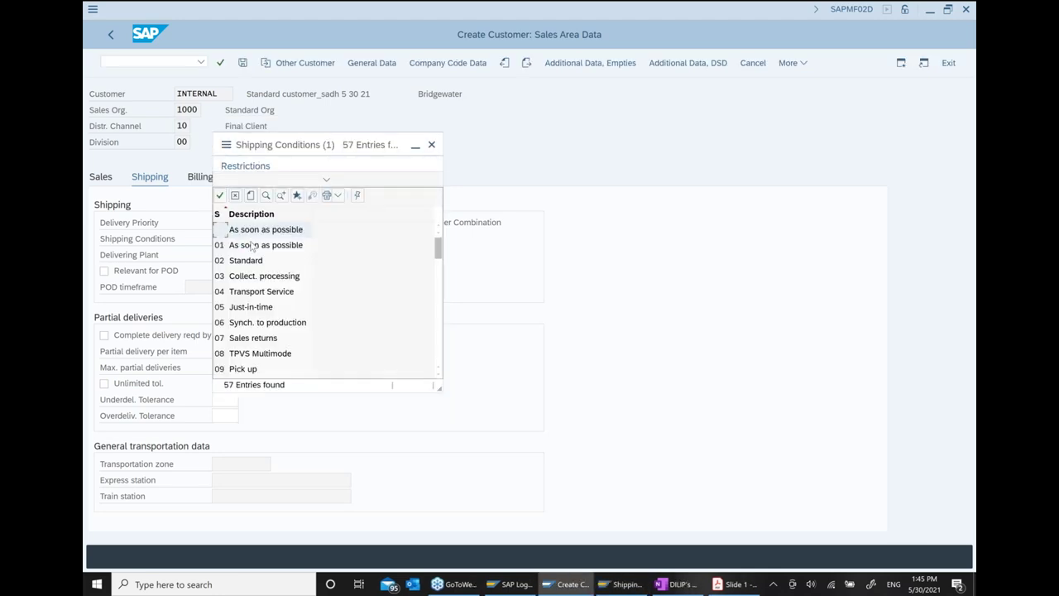
pyautogui.click(251, 245)
pyautogui.write('1000')
pyautogui.press('Return')
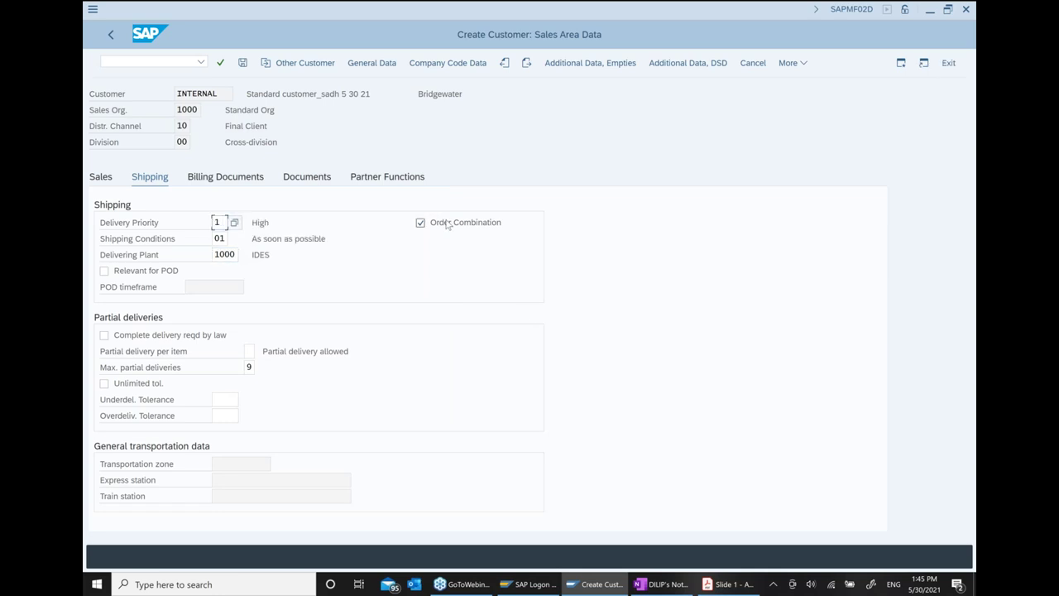
# Step: In the billing data, set the Incoterms to fob warehouse and the terms of payment to 0002
pyautogui.click(242, 179)
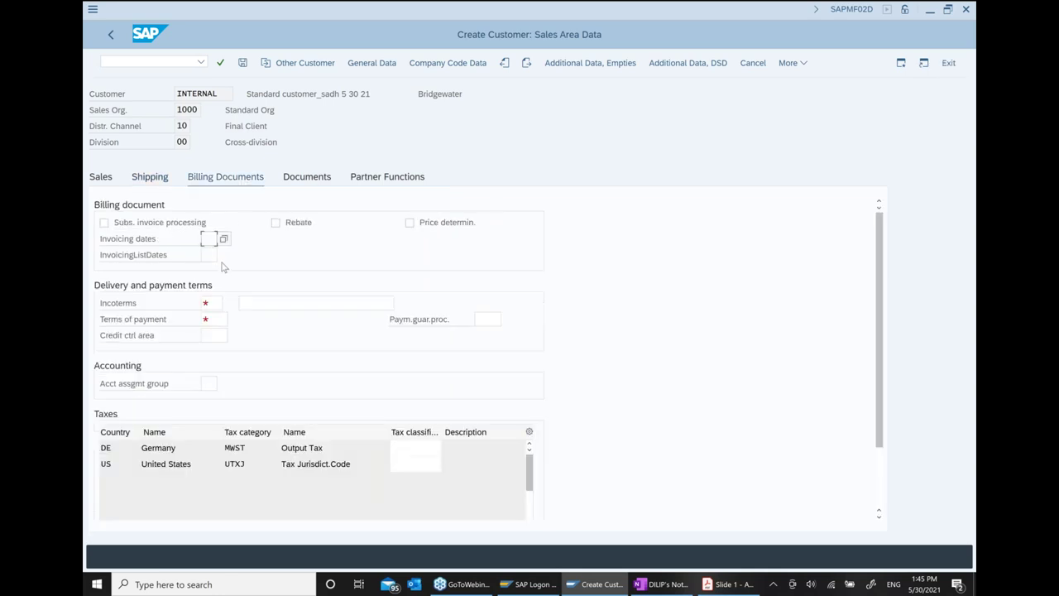
pyautogui.write('fo')
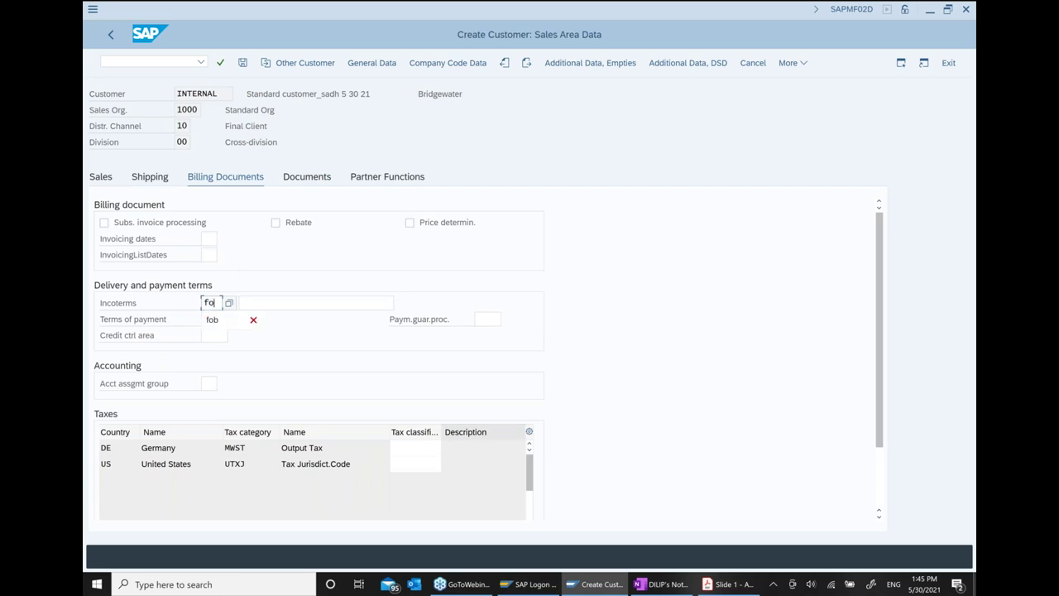
pyautogui.press('Down')
pyautogui.press('Tab')
pyautogui.press('Down')
pyautogui.press('Down')
pyautogui.press('Return')
pyautogui.press('Tab')
pyautogui.press('Down')
pyautogui.press('Down')
pyautogui.press('Return')
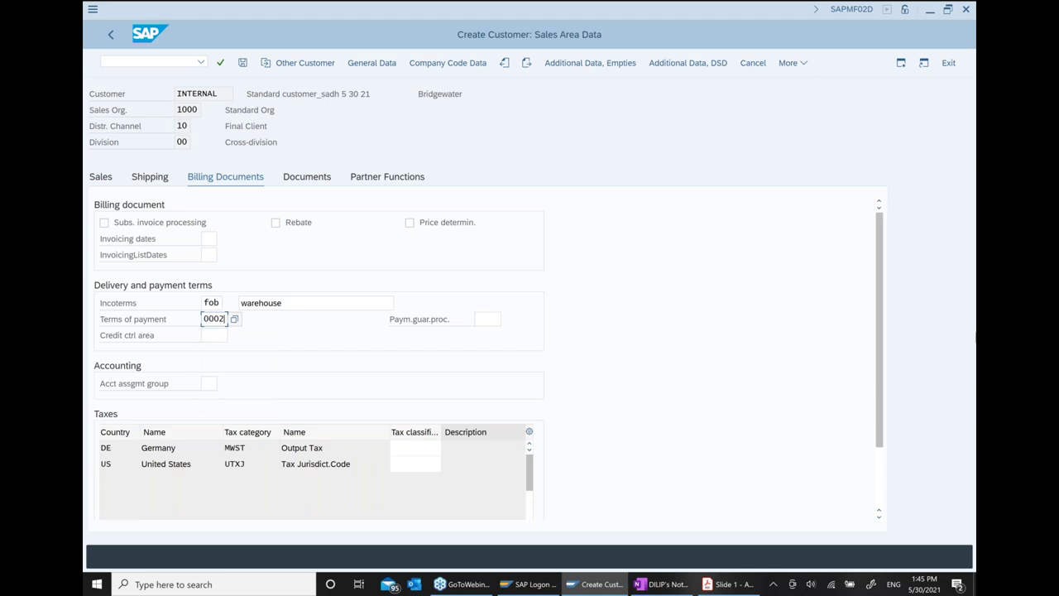
pyautogui.click(405, 450)
pyautogui.write('1')
pyautogui.press('Tab')
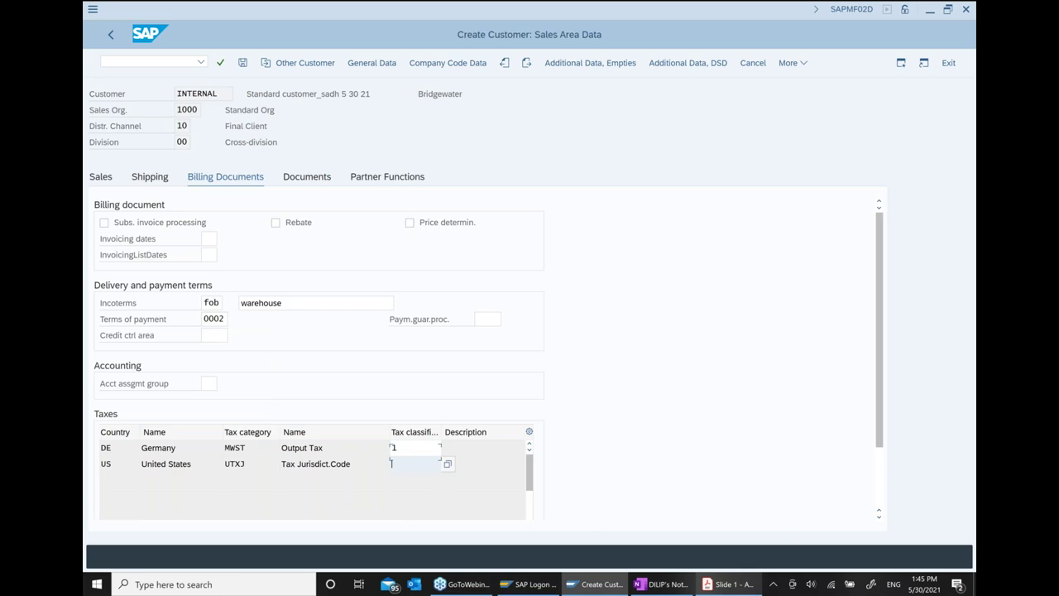
# Step: Set the tax classification to 0 for both Germany and the United States
pyautogui.click(419, 447)
pyautogui.write('0')
pyautogui.press('Tab')
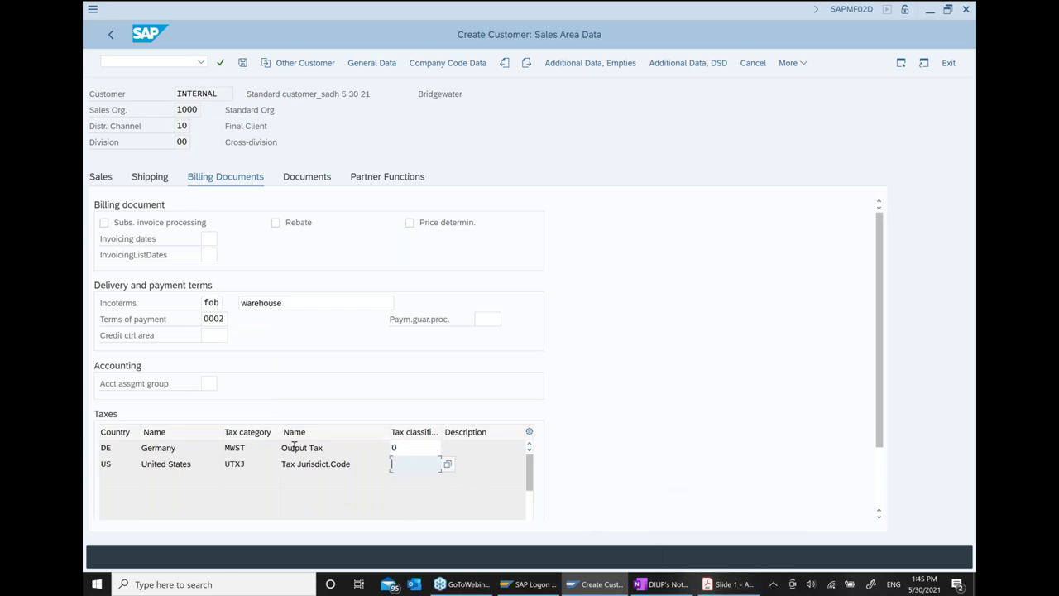
pyautogui.write('0')
pyautogui.press('Return')
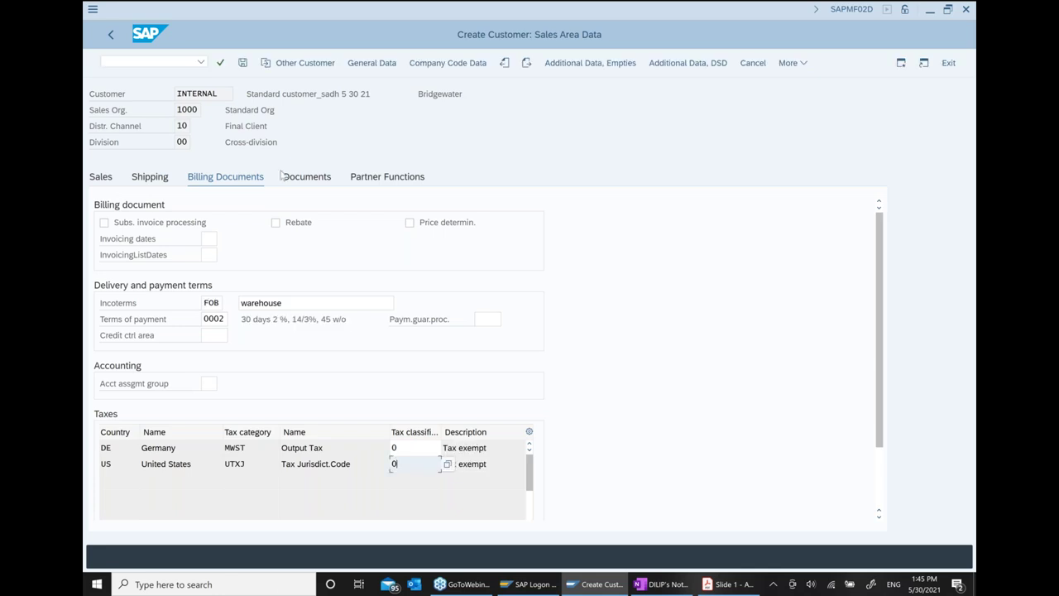
# Step: Check the output documents and partner functions, and save the new customer
pyautogui.click(300, 181)
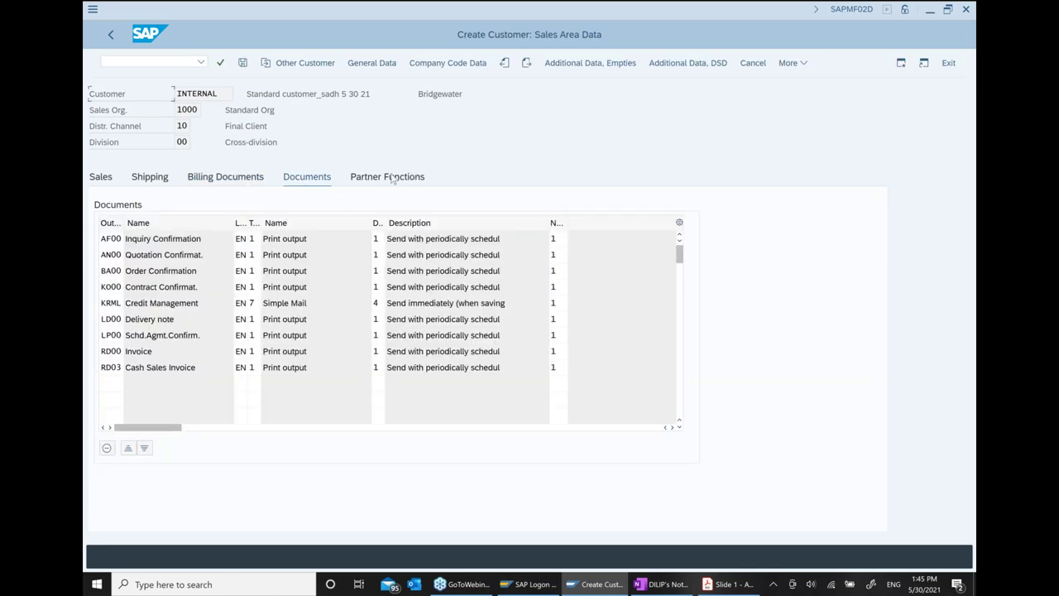
pyautogui.click(386, 178)
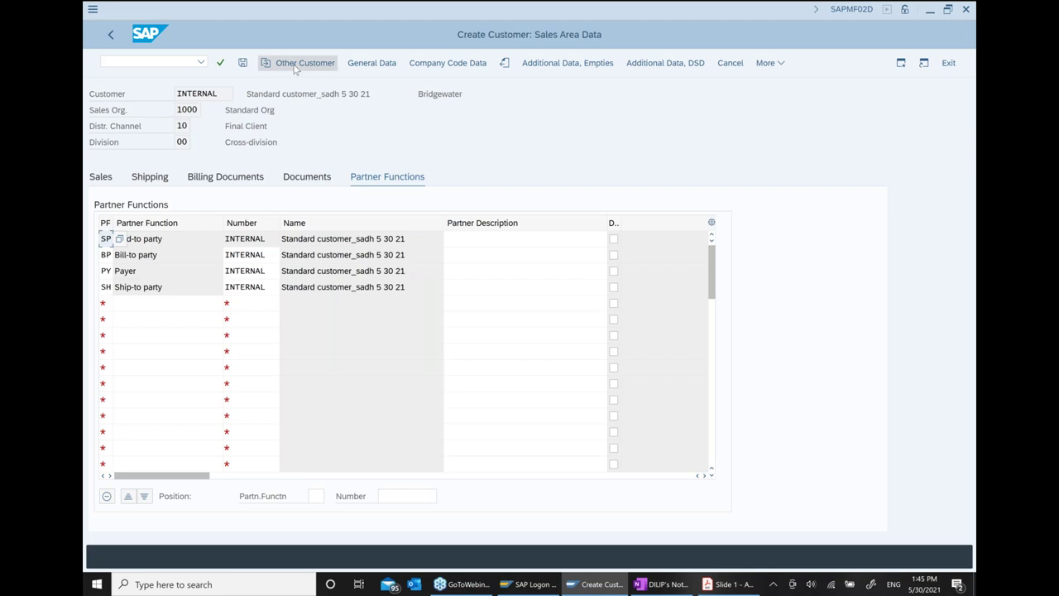
pyautogui.click(244, 66)
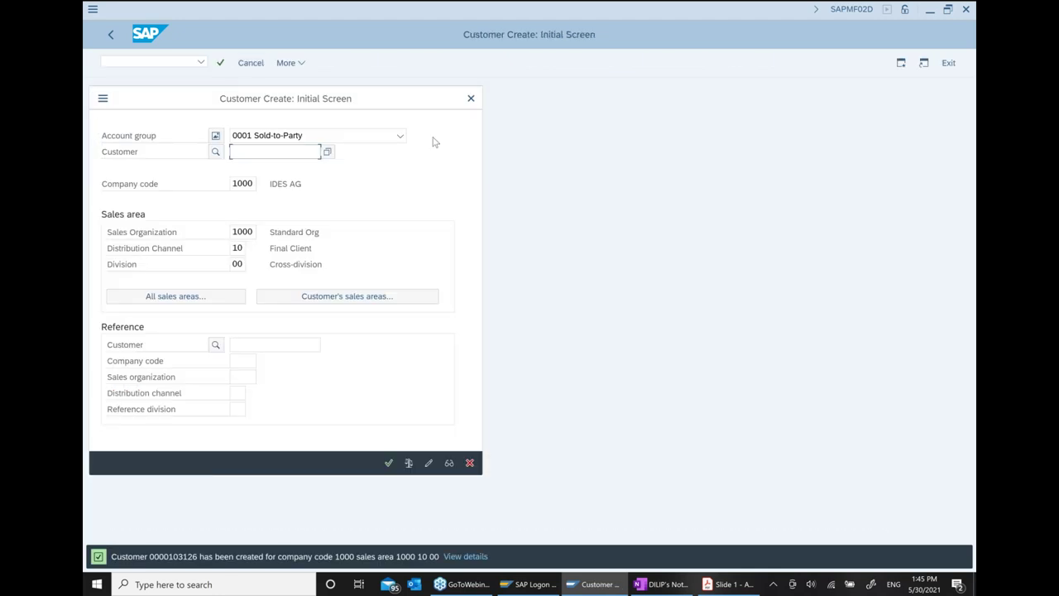
# Step: Leave customer creation and open the customer display with transaction xd03
pyautogui.click(470, 98)
pyautogui.write('/n')
pyautogui.press('Return')
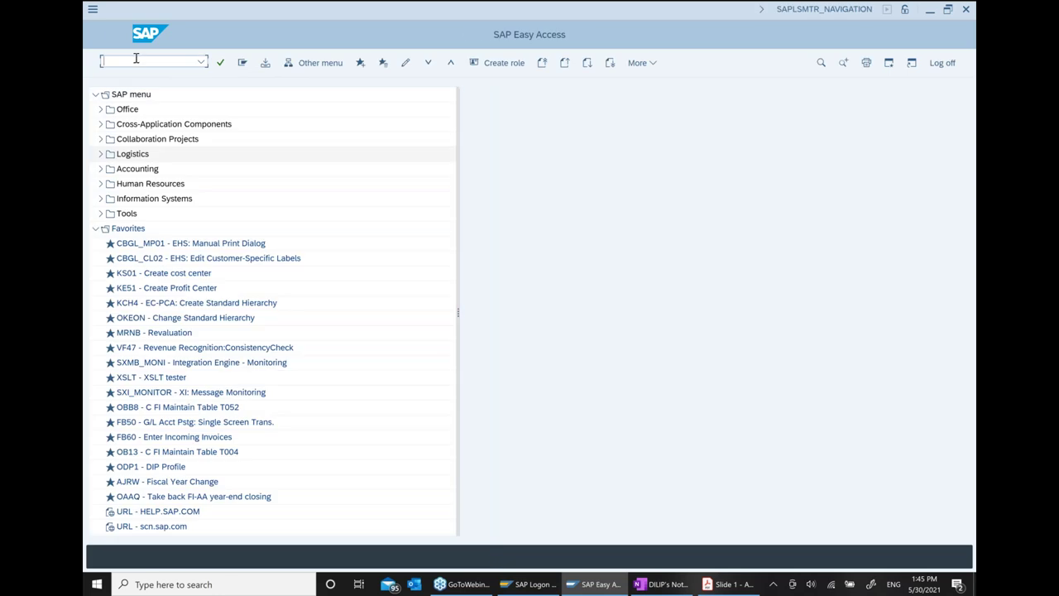
pyautogui.write('xd03')
pyautogui.press('Return')
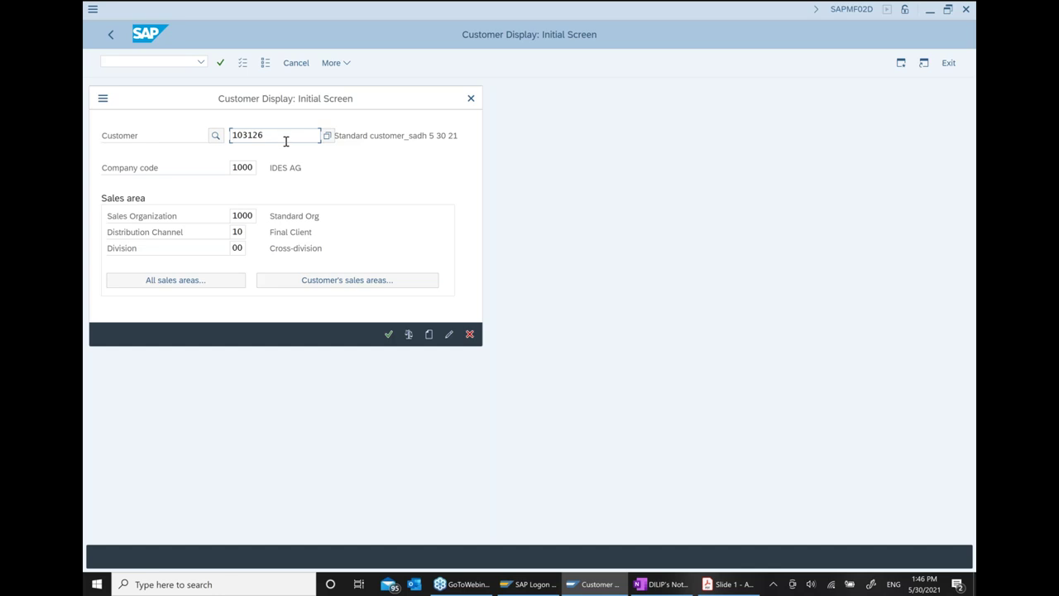
# Step: Copy the new customer's number and add it after xd01 on the CMR line of the OneNote class notes
pyautogui.moveTo(277, 137); pyautogui.dragTo(197, 144)
pyautogui.hotkey('ctrl', 'c')
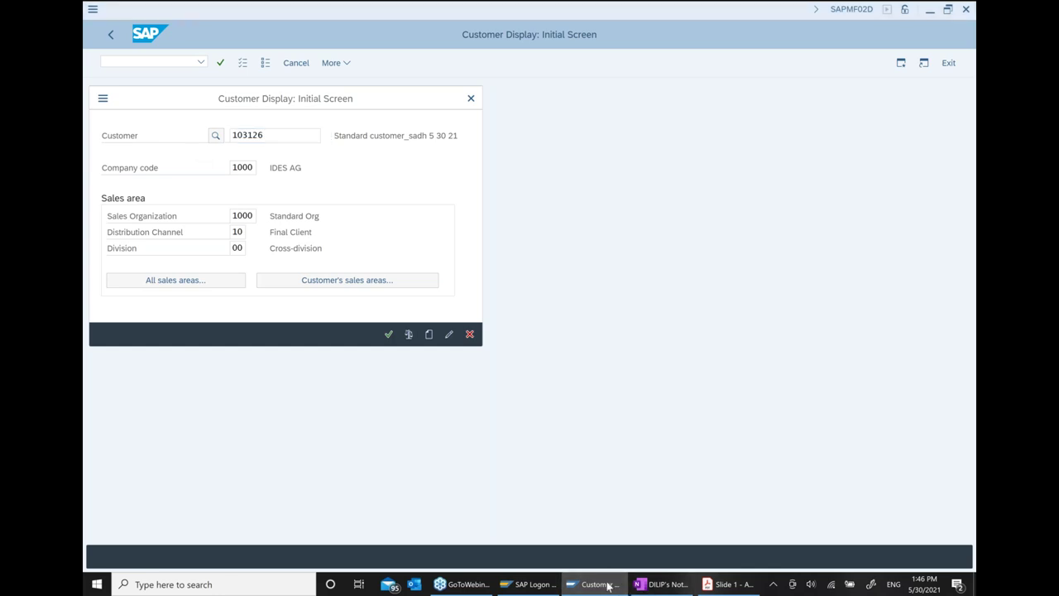
pyautogui.click(662, 585)
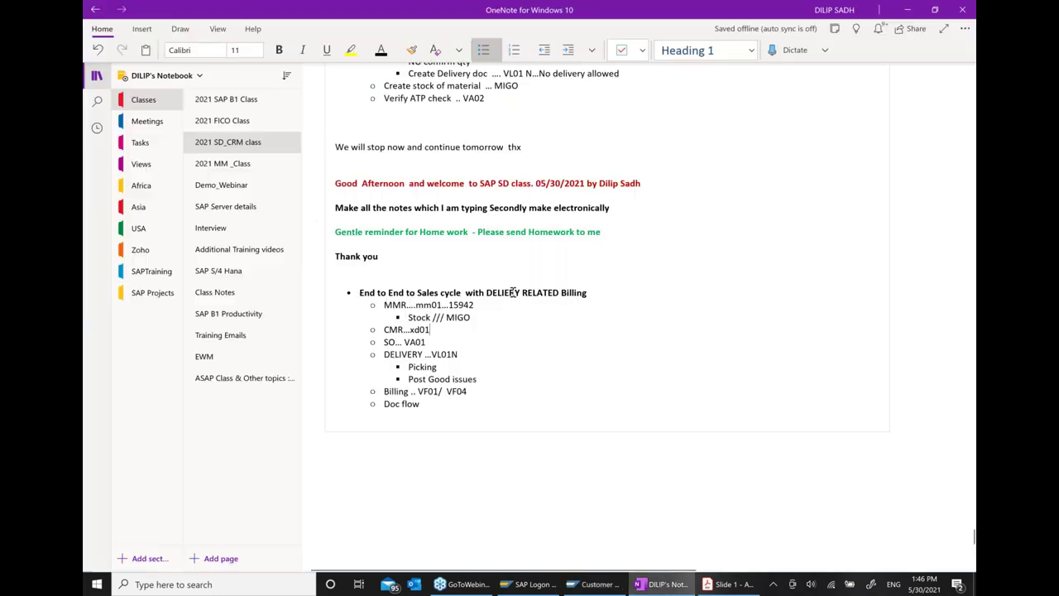
pyautogui.click(476, 332)
pyautogui.hotkey('ctrl', 'v')
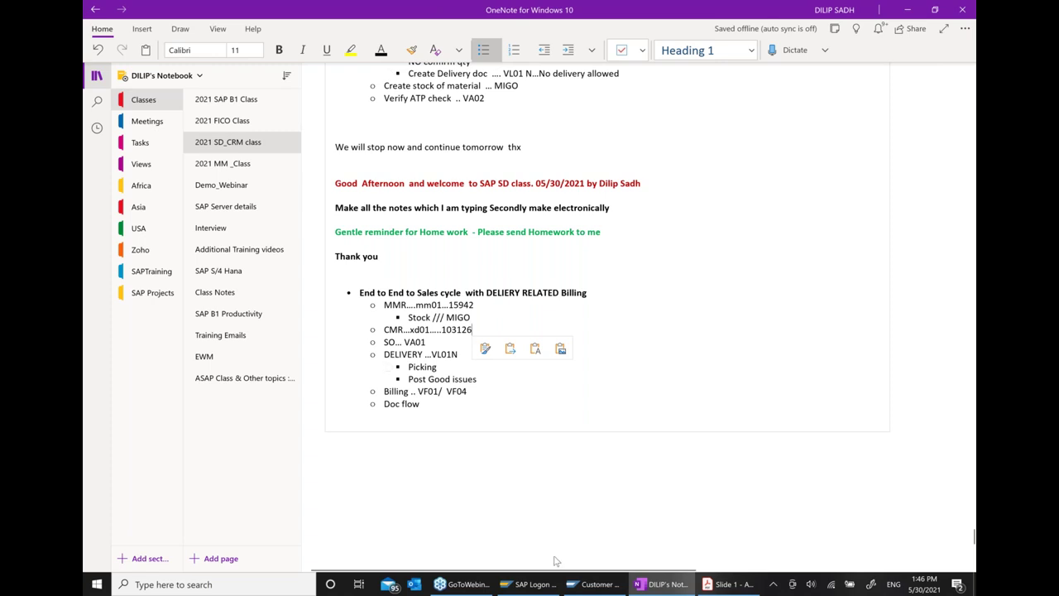
# Step: Switch back to SAP, leave the customer display and start sales order creation with transaction va01
pyautogui.click(584, 588)
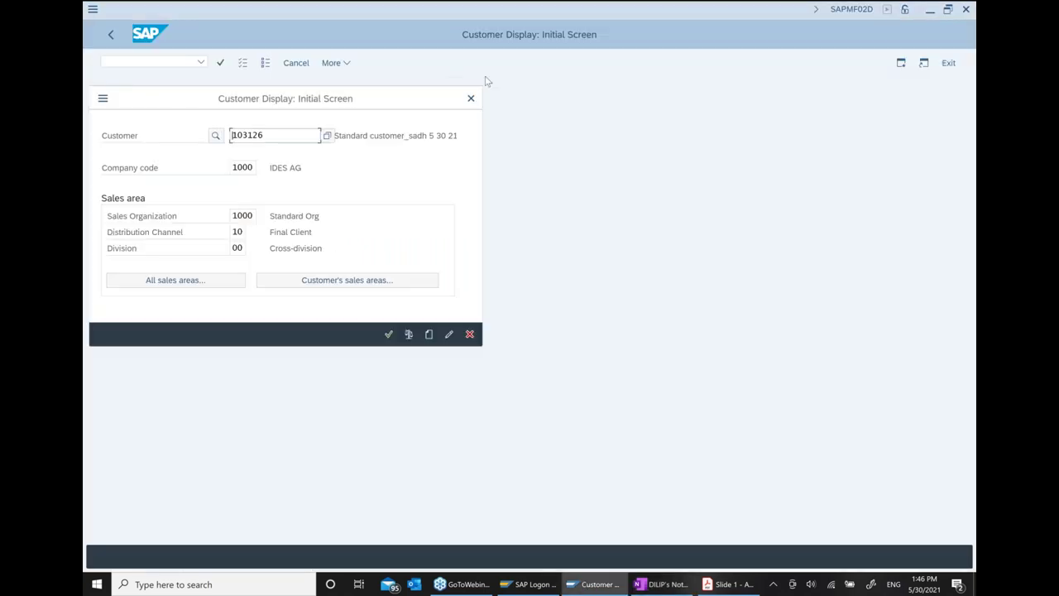
pyautogui.press('F3')
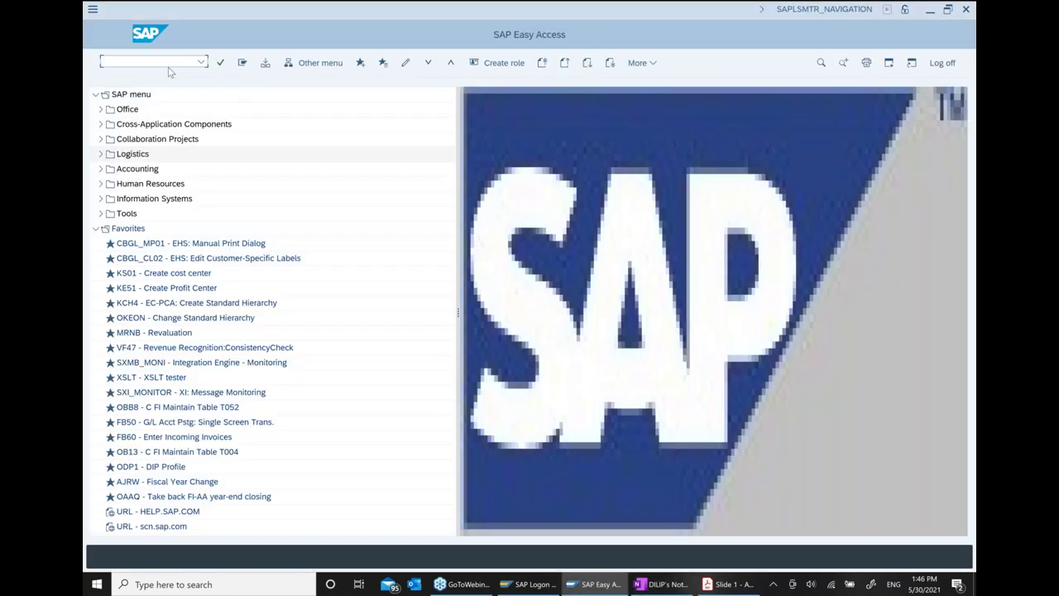
pyautogui.write('va01')
pyautogui.press('Return')
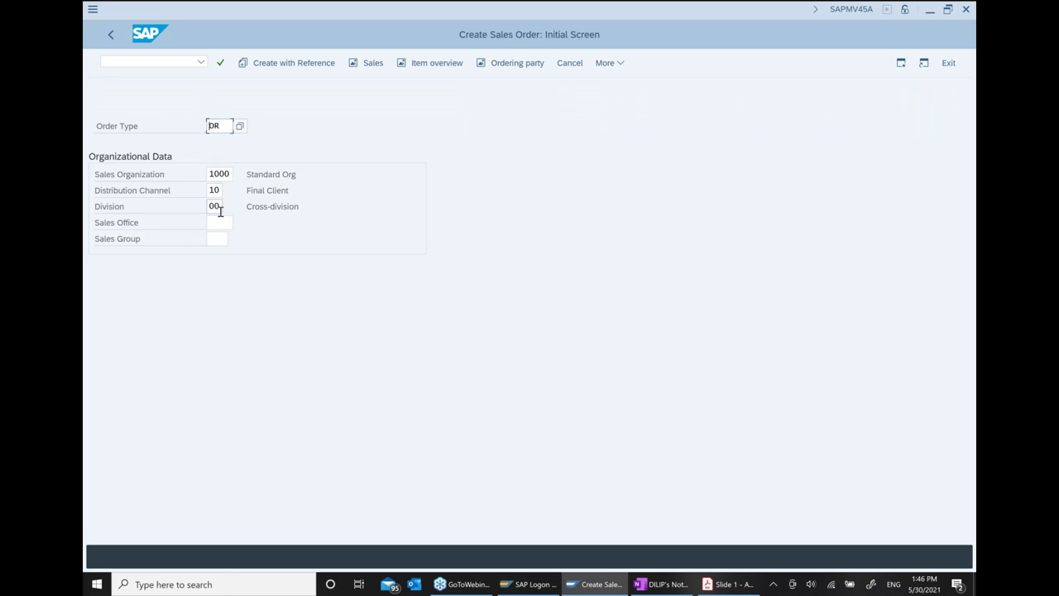
# Step: Accept the standard order type and sales area, and enter the copied customer number as the sold-to party
pyautogui.press('Return')
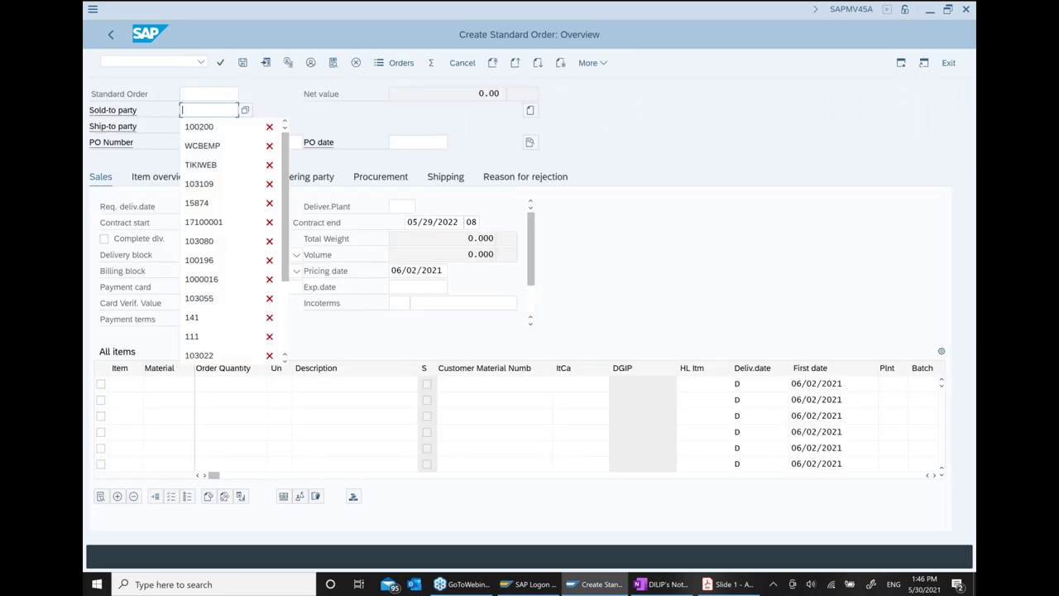
pyautogui.hotkey('ctrl', 'v')
pyautogui.press('Return')
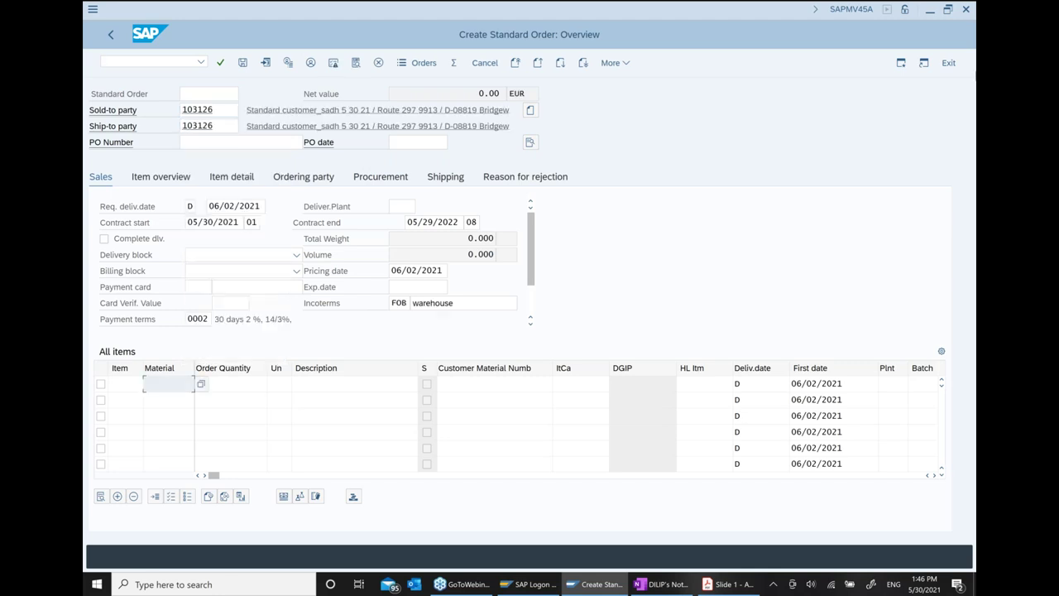
# Step: Fill in the order's purchase order number and set the PO date to 04/10/2021
pyautogui.click(206, 143)
pyautogui.write('11')
pyautogui.click(426, 146)
pyautogui.press('Down')
pyautogui.press('Return')
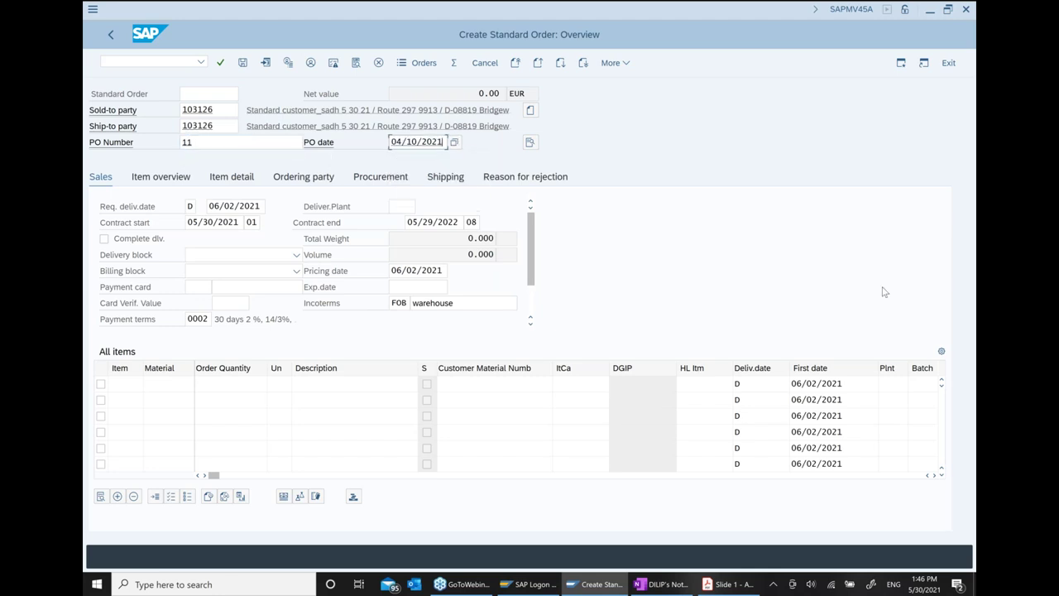
pyautogui.press('Return')
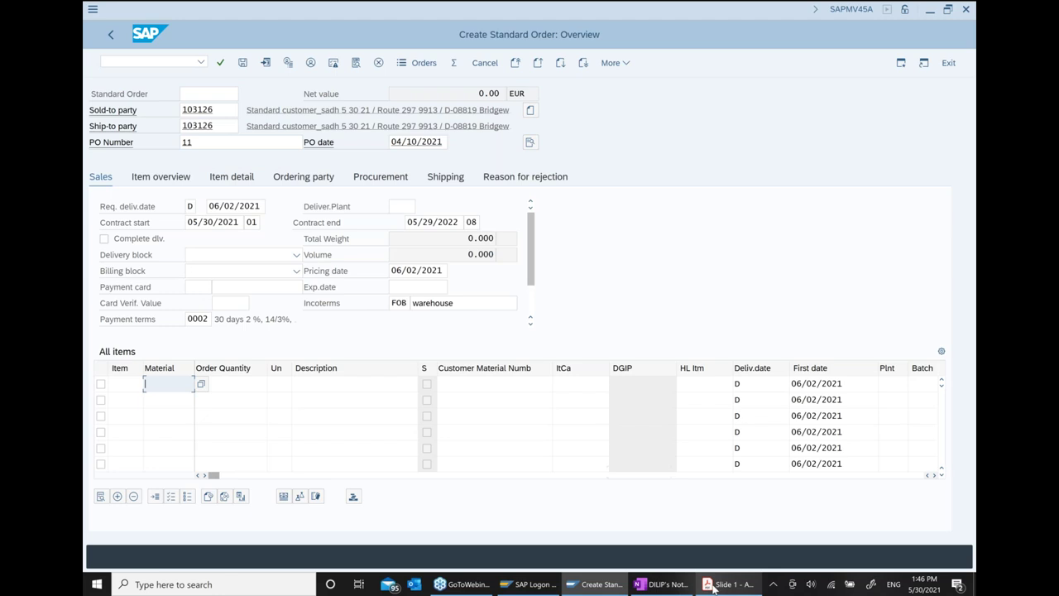
# Step: Check the material number in the OneNote notes and add material 15942 with order quantity 10 as the first order item
pyautogui.click(662, 584)
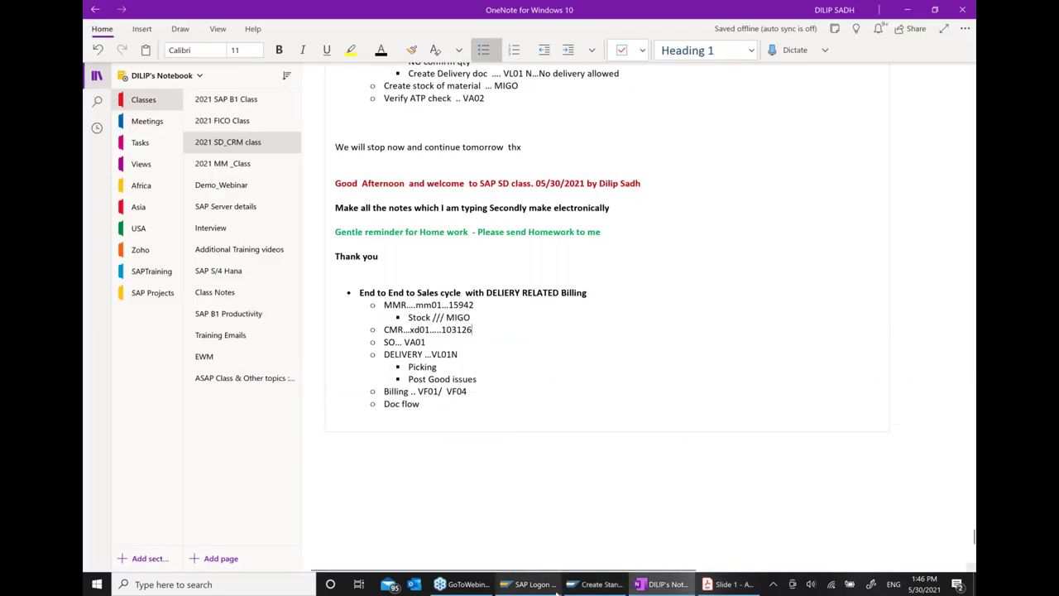
pyautogui.click(596, 584)
pyautogui.write('159')
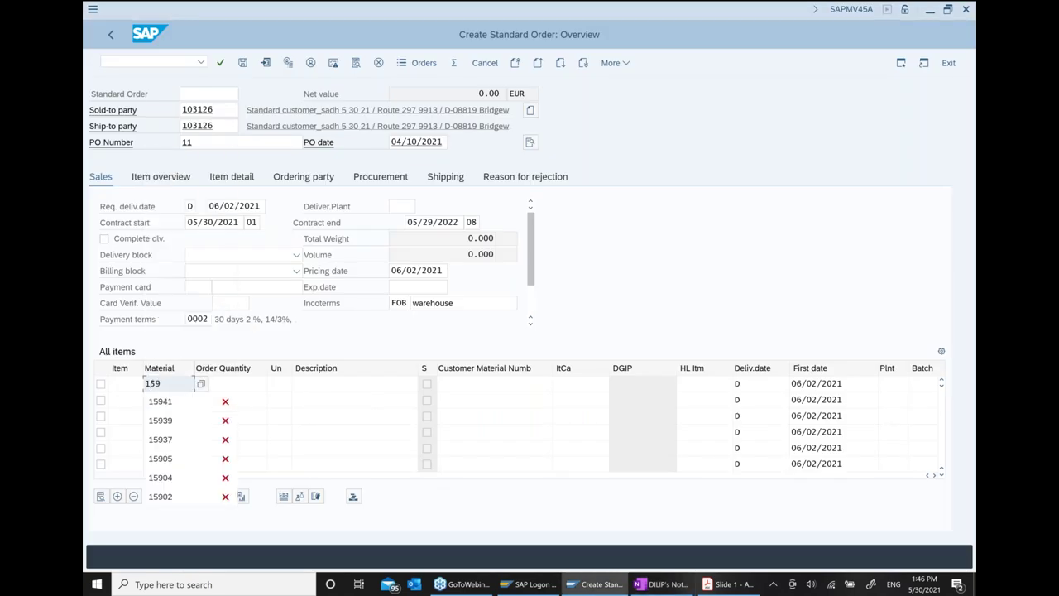
pyautogui.write('42')
pyautogui.press('Tab')
pyautogui.write('10')
pyautogui.press('Return')
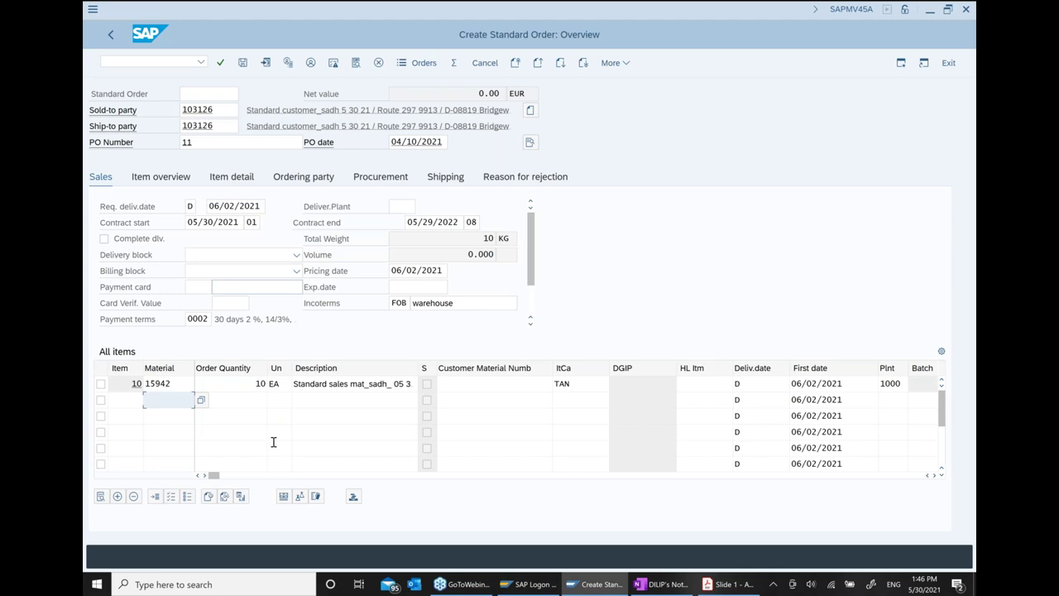
# Step: Add price condition PR00 with an amount of 100 to the item's conditions and save the sales order
pyautogui.doubleClick(320, 386)
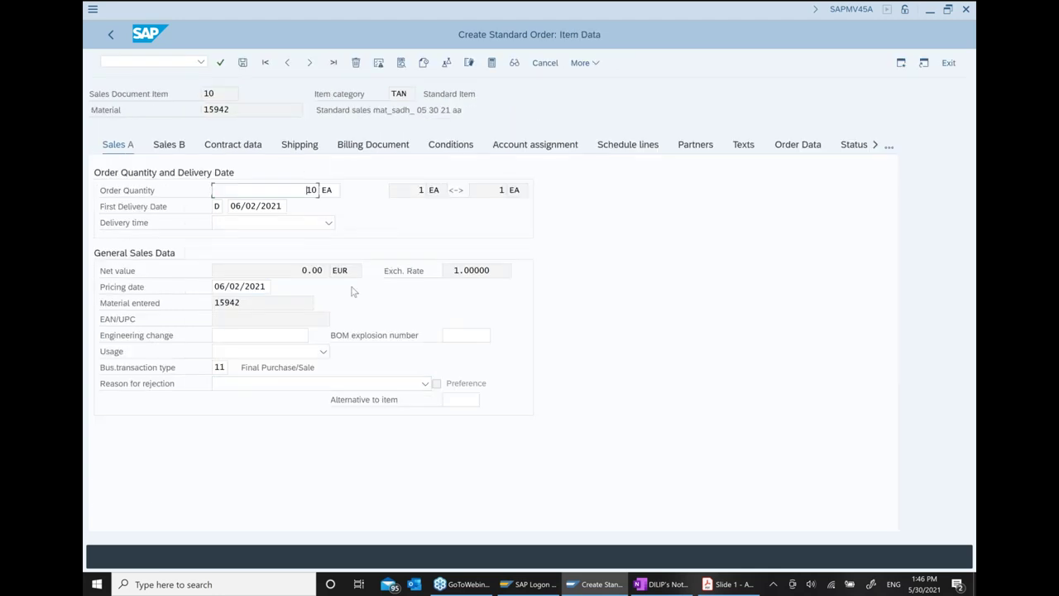
pyautogui.click(452, 146)
pyautogui.write('p')
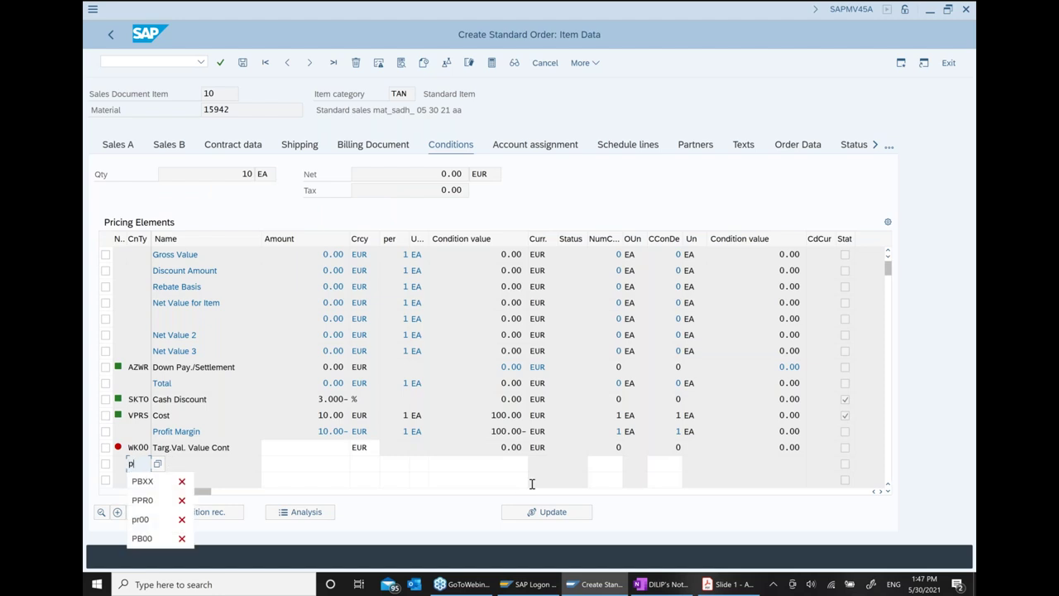
pyautogui.write('r00')
pyautogui.press('Tab')
pyautogui.write('100')
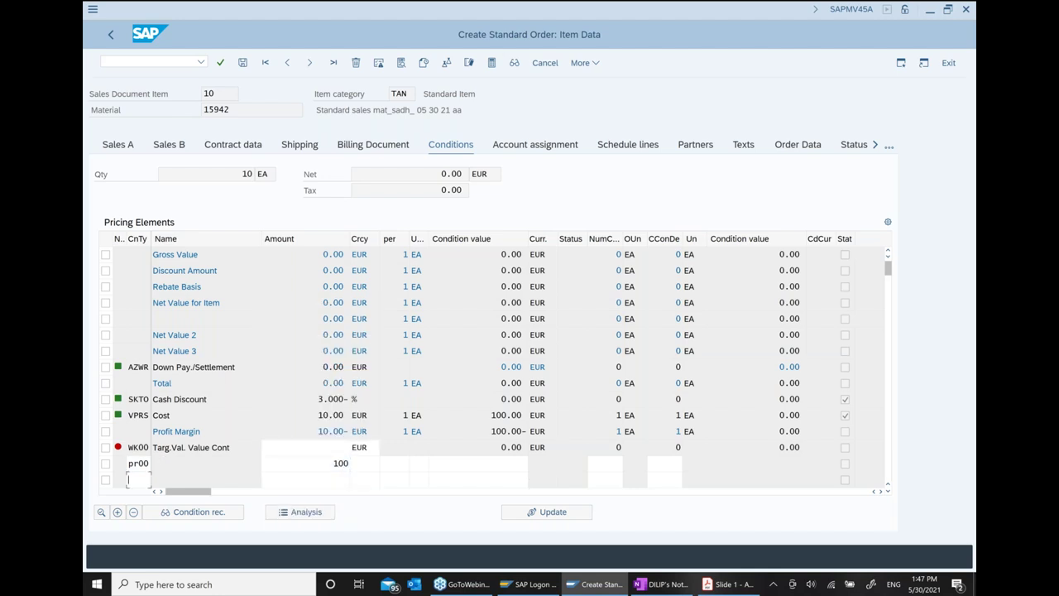
pyautogui.press('Return')
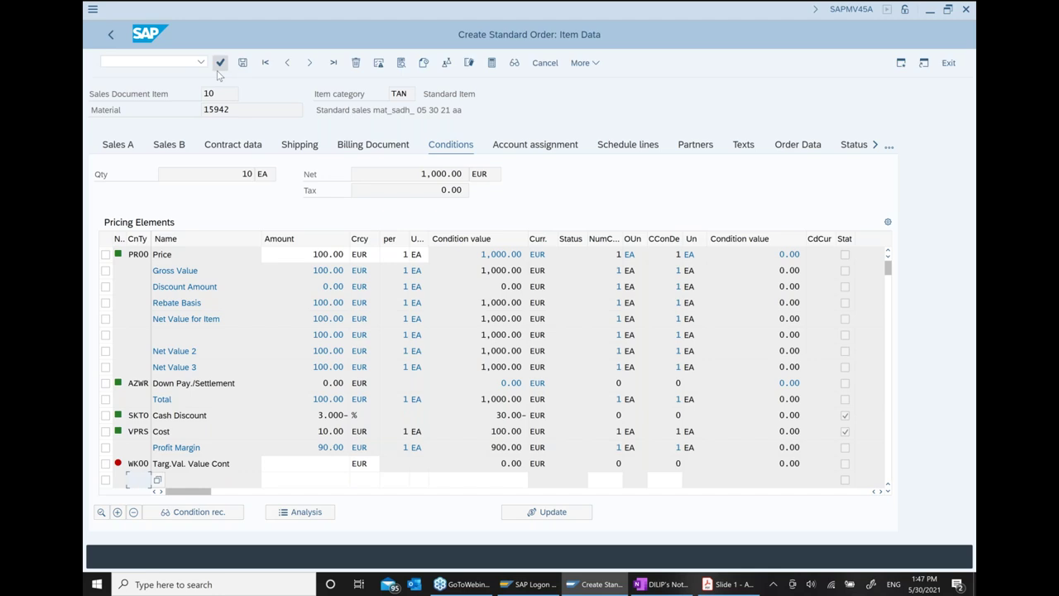
pyautogui.press('Return')
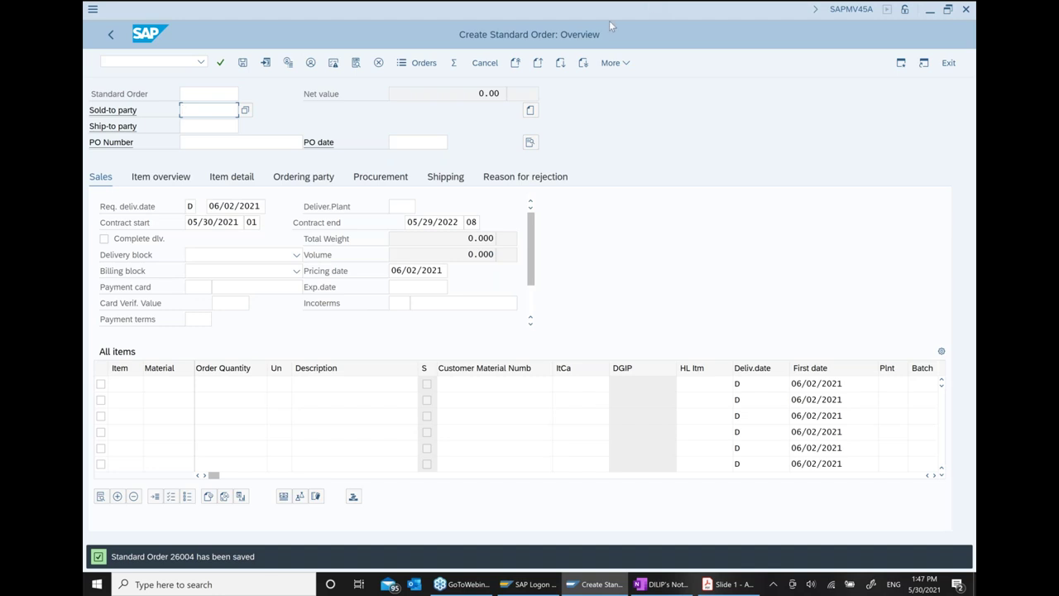
# Step: Open the display of the saved order, copy its number and add it after VA01 on the SO line of the OneNote class notes
pyautogui.click(614, 63)
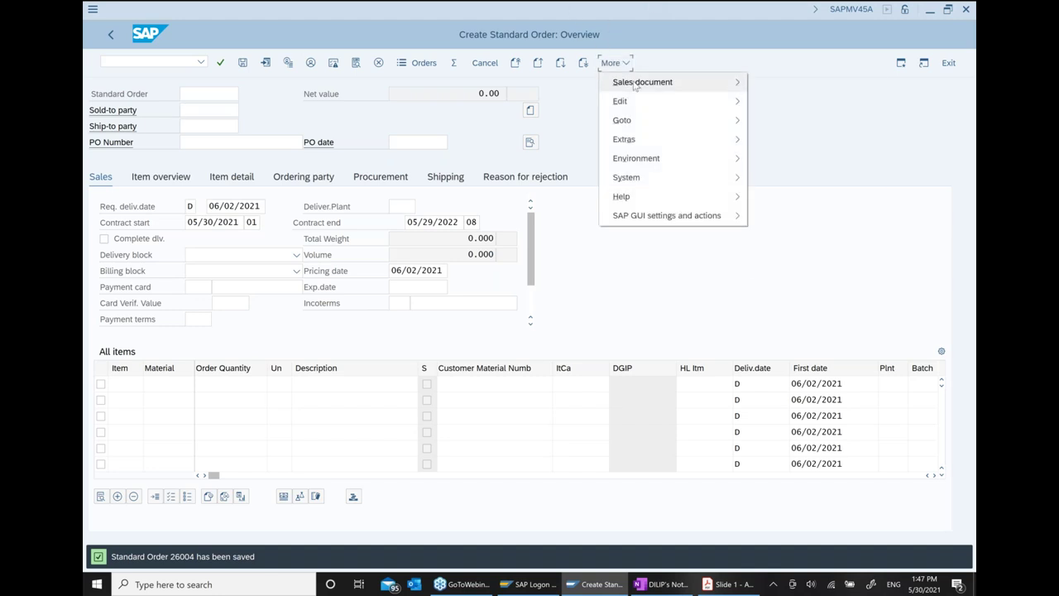
pyautogui.moveTo(635, 86)
pyautogui.click(774, 118)
pyautogui.moveTo(262, 128); pyautogui.dragTo(99, 128)
pyautogui.hotkey('ctrl', 'c')
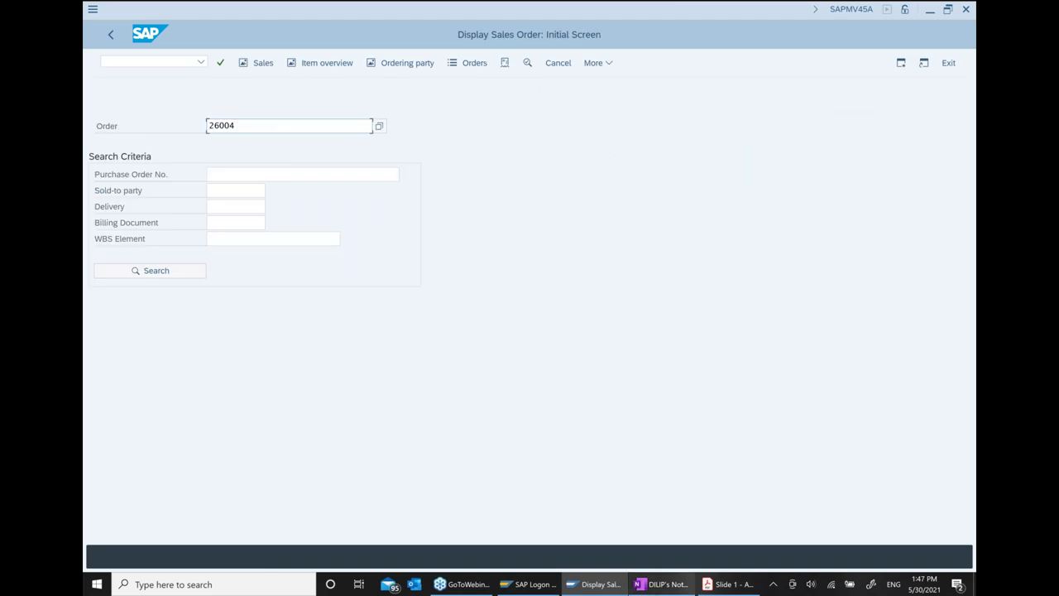
pyautogui.click(662, 584)
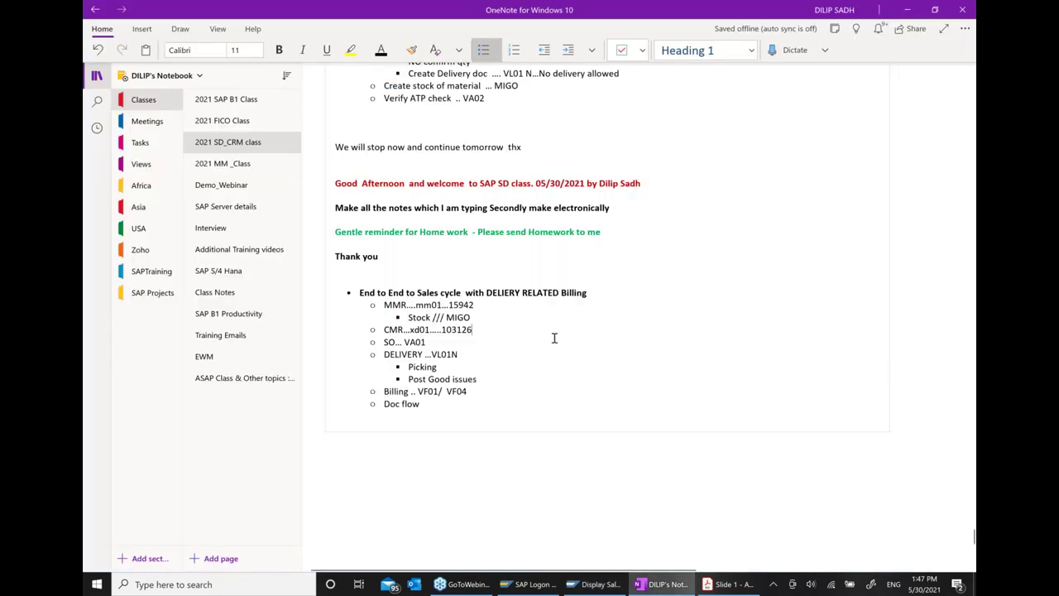
pyautogui.click(493, 341)
pyautogui.hotkey('ctrl', 'v')
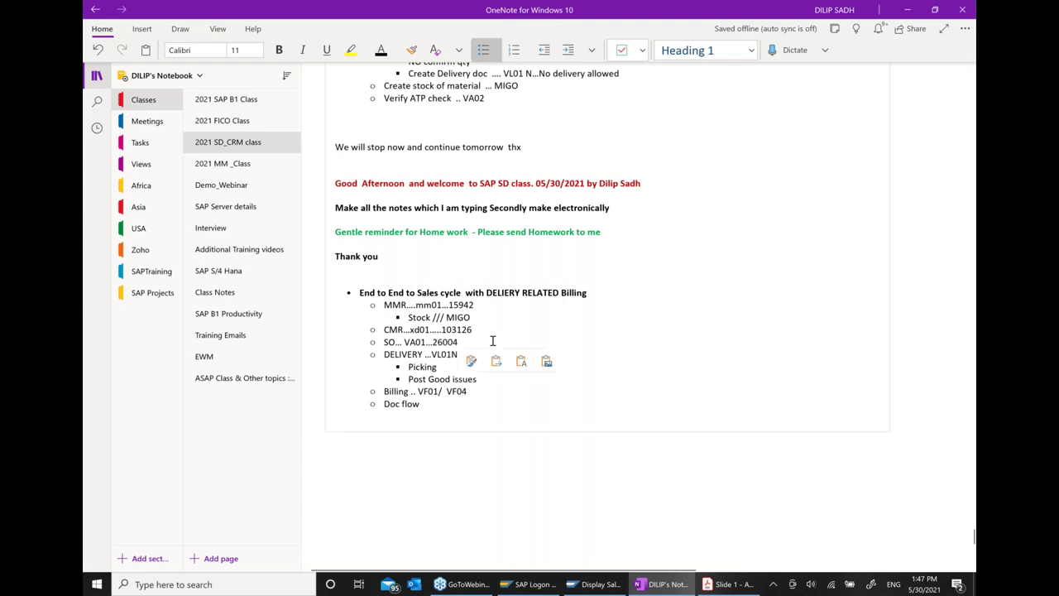
# Step: Switch back to SAP and start outbound delivery creation with order reference using transaction VL01N
pyautogui.click(594, 584)
pyautogui.click(134, 63)
pyautogui.write('/nvl01')
pyautogui.press('Return')
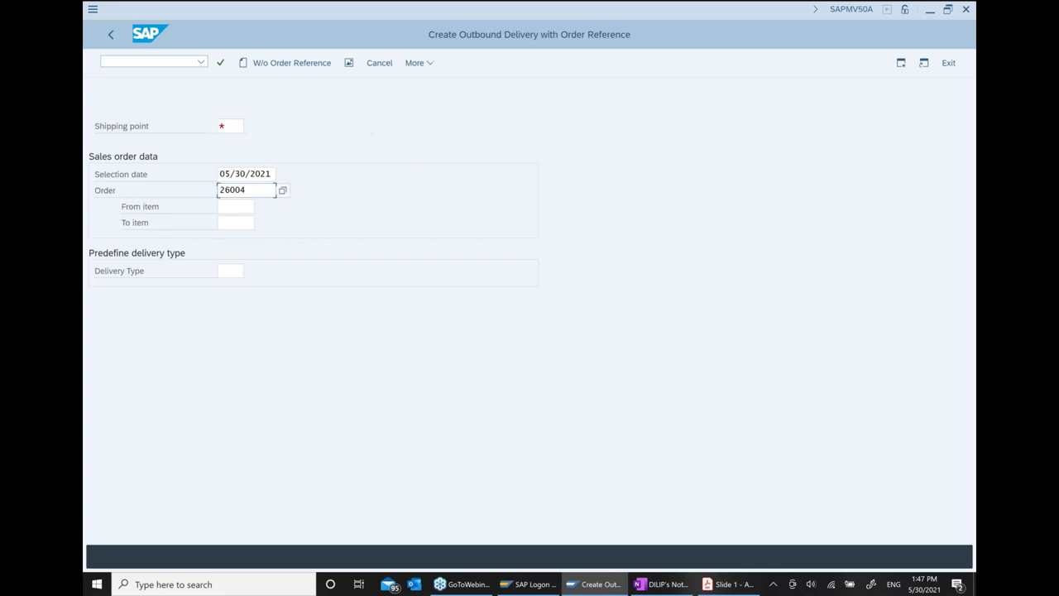
# Step: Set shipping point 1000 and selection date 06/03/2021 for the sales order's outbound delivery
pyautogui.click(229, 126)
pyautogui.write('1000')
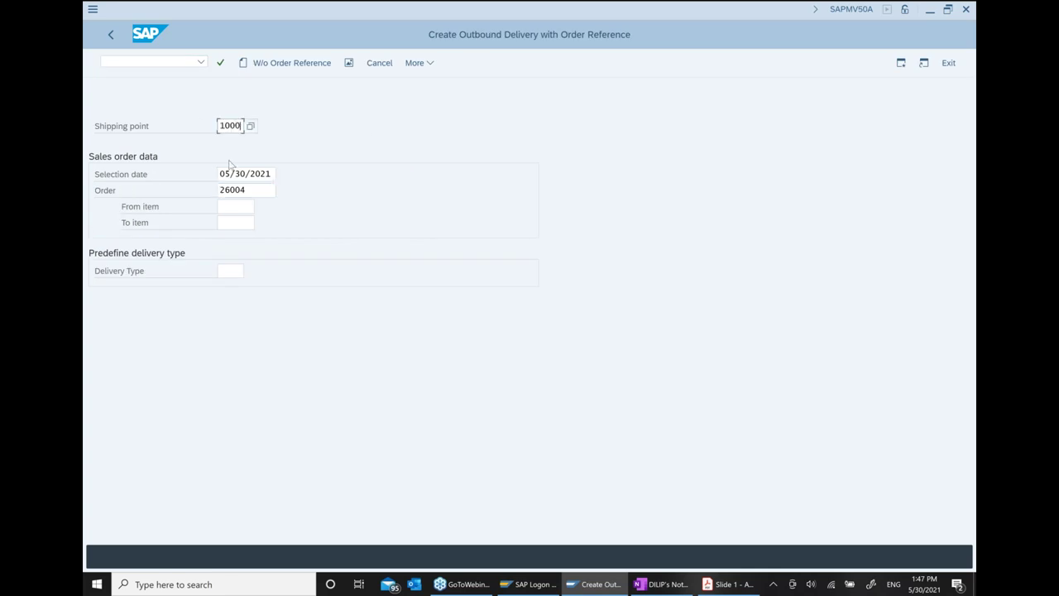
pyautogui.click(239, 169)
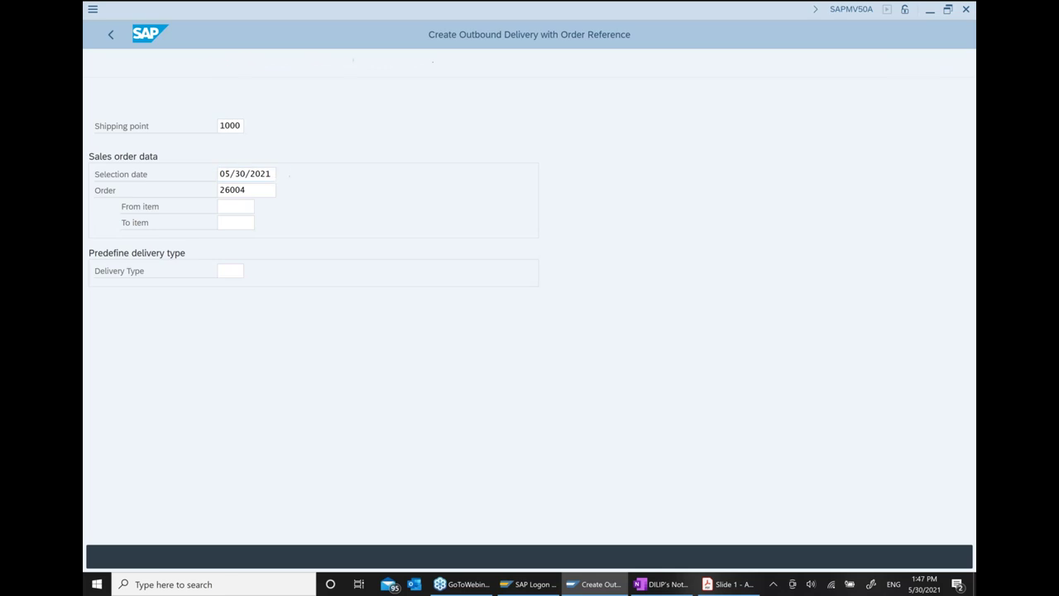
pyautogui.click(289, 177)
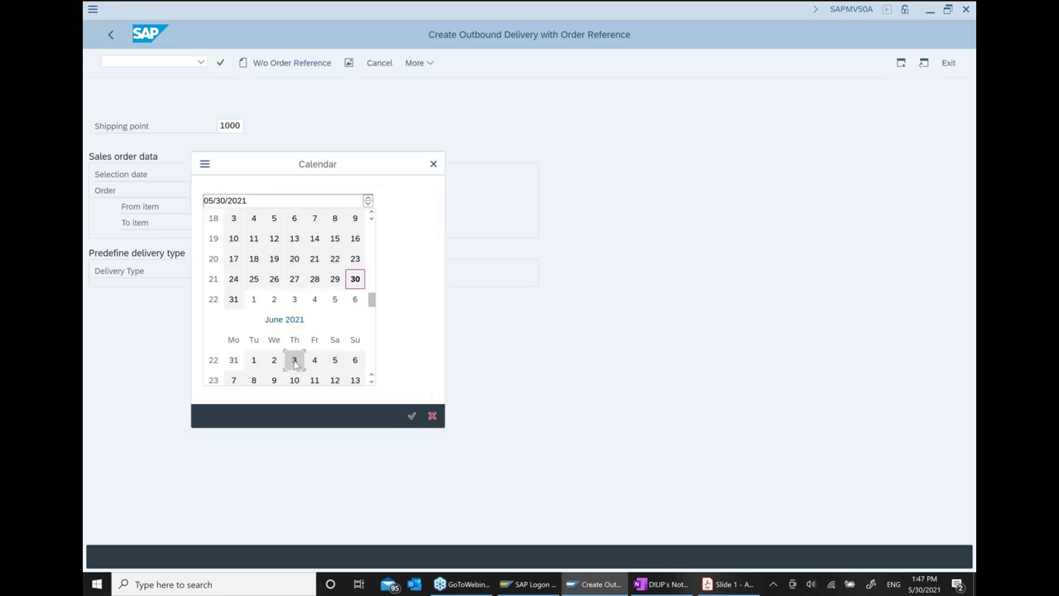
pyautogui.doubleClick(295, 361)
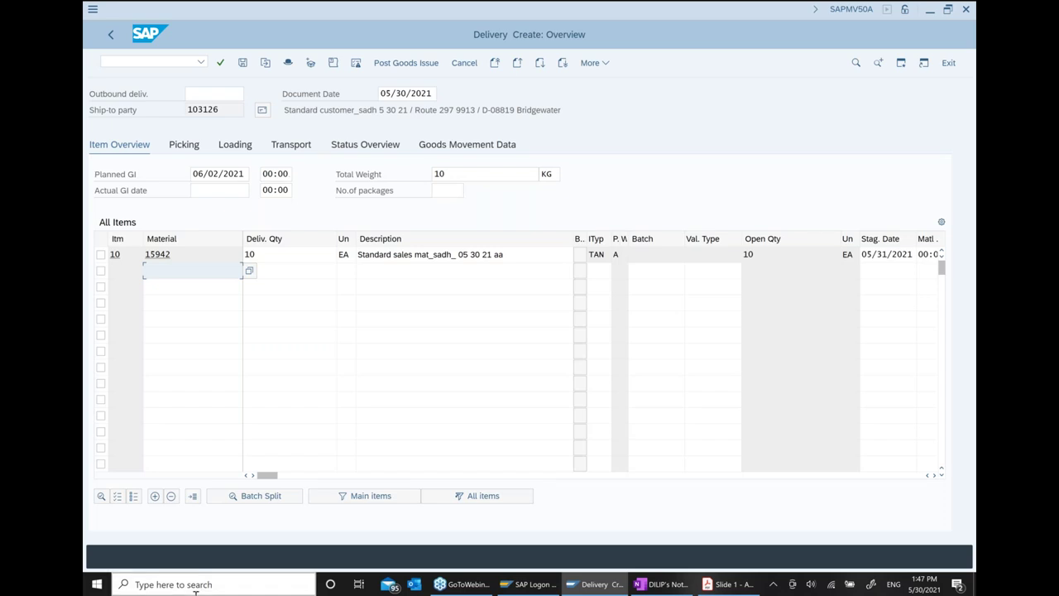
# Step: Record a picked quantity of 10 for the delivery item and post the goods issue
pyautogui.click(176, 146)
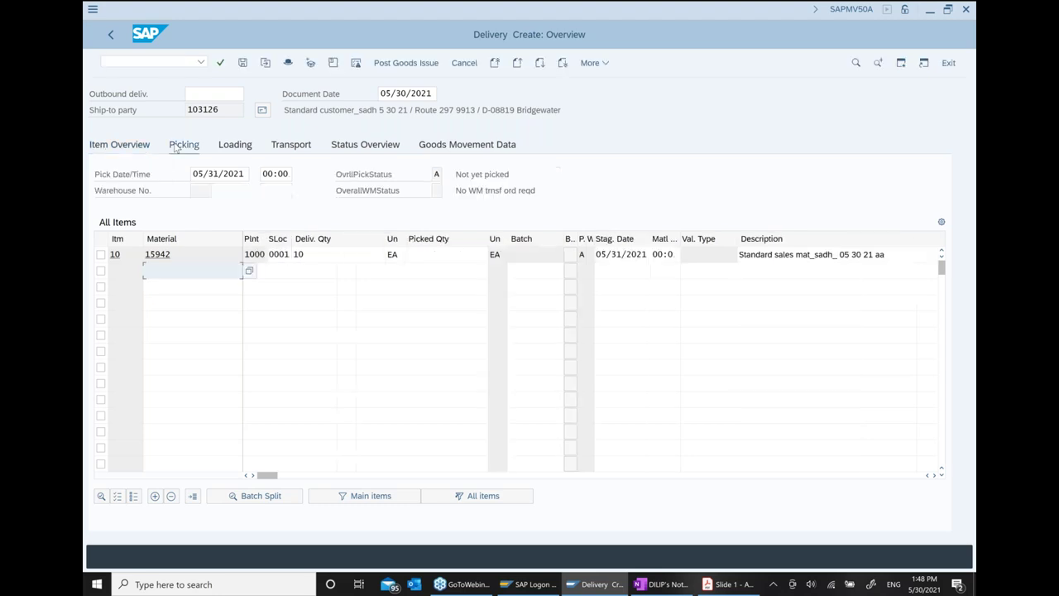
pyautogui.click(448, 256)
pyautogui.write('10')
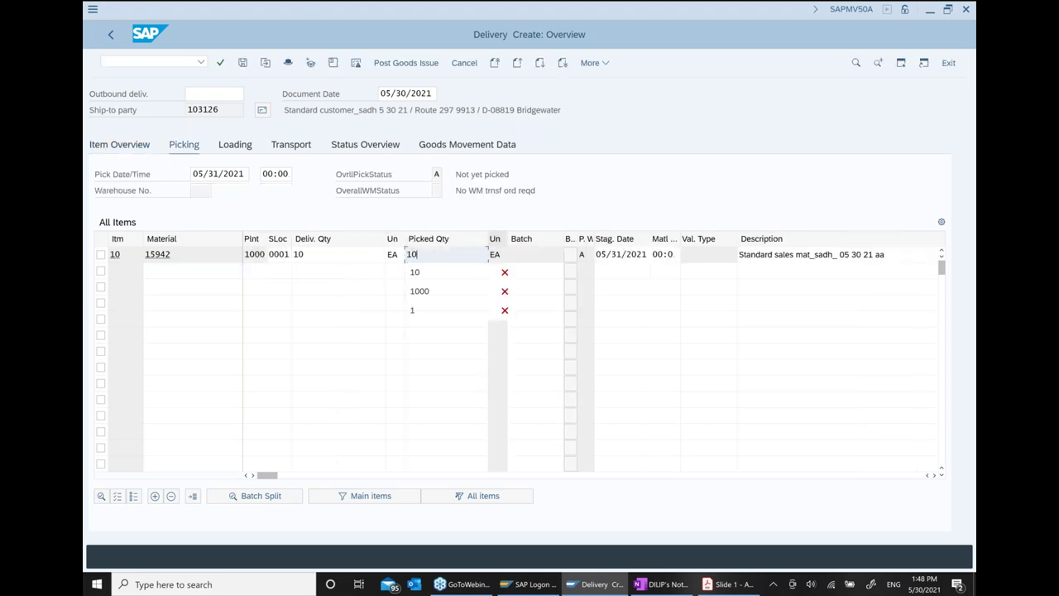
pyautogui.press('Return')
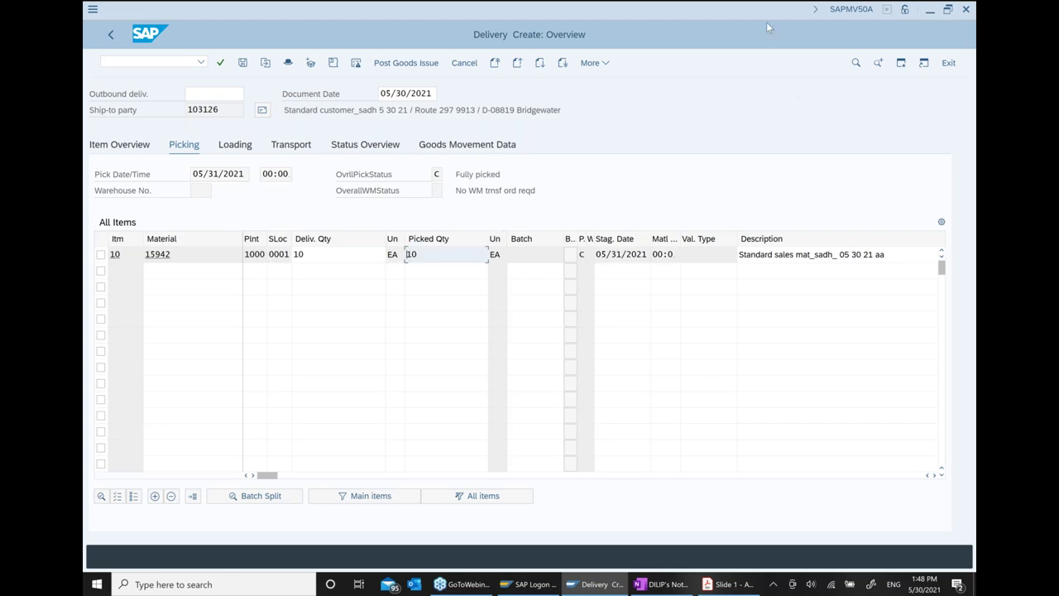
pyautogui.click(425, 67)
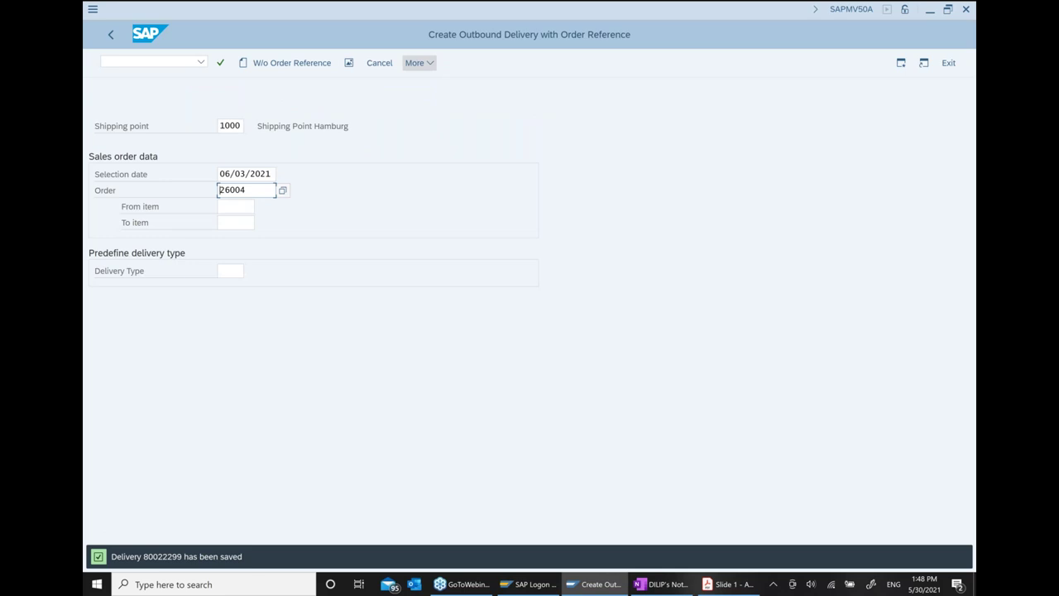
# Step: Leave delivery creation and start billing document creation (VF01) from the Sales and Distribution billing transactions under Logistics
pyautogui.click(107, 35)
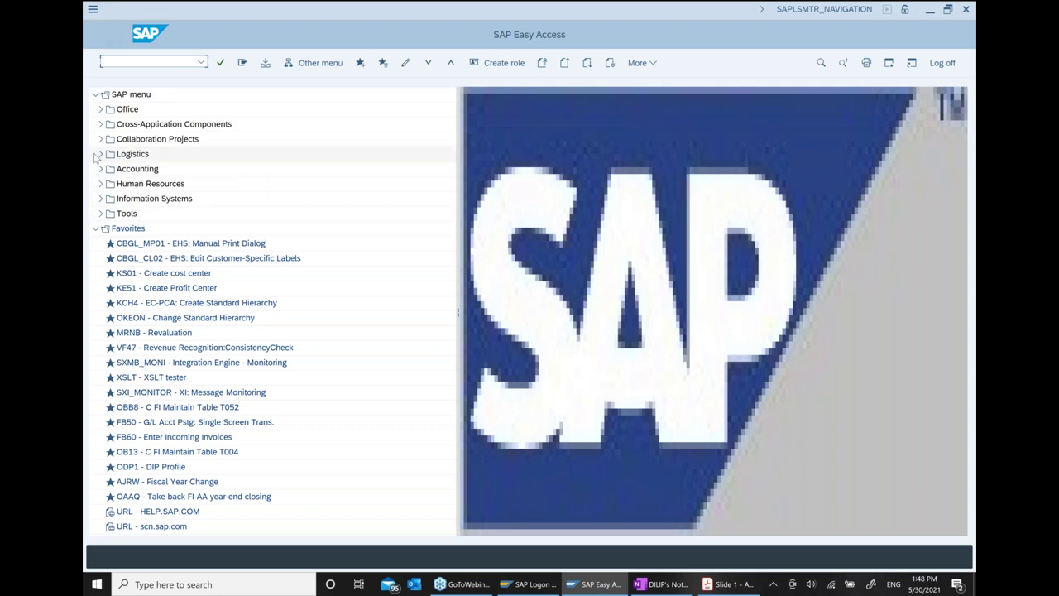
pyautogui.click(98, 155)
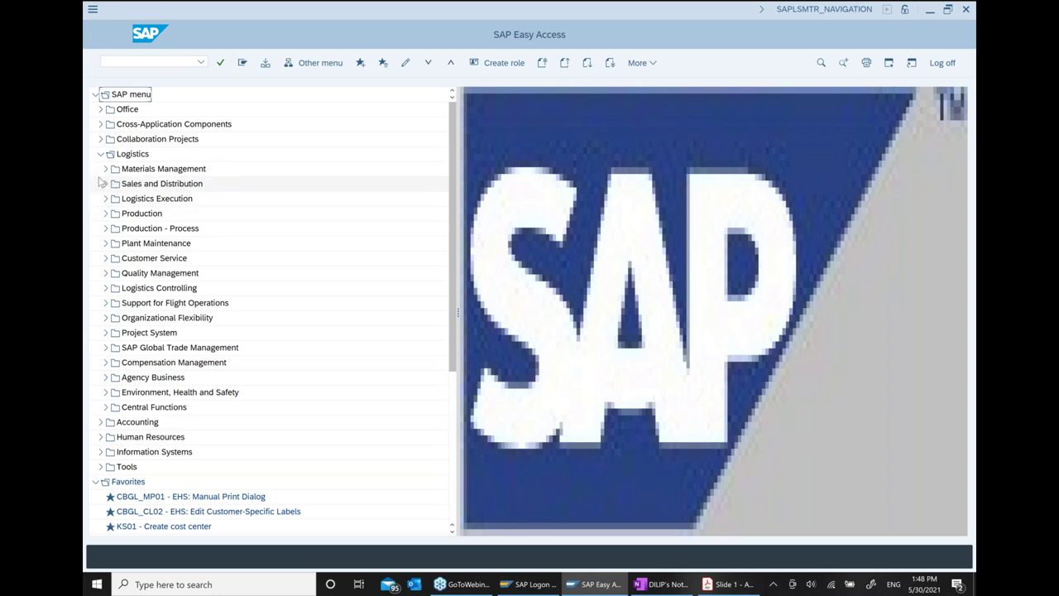
pyautogui.click(104, 184)
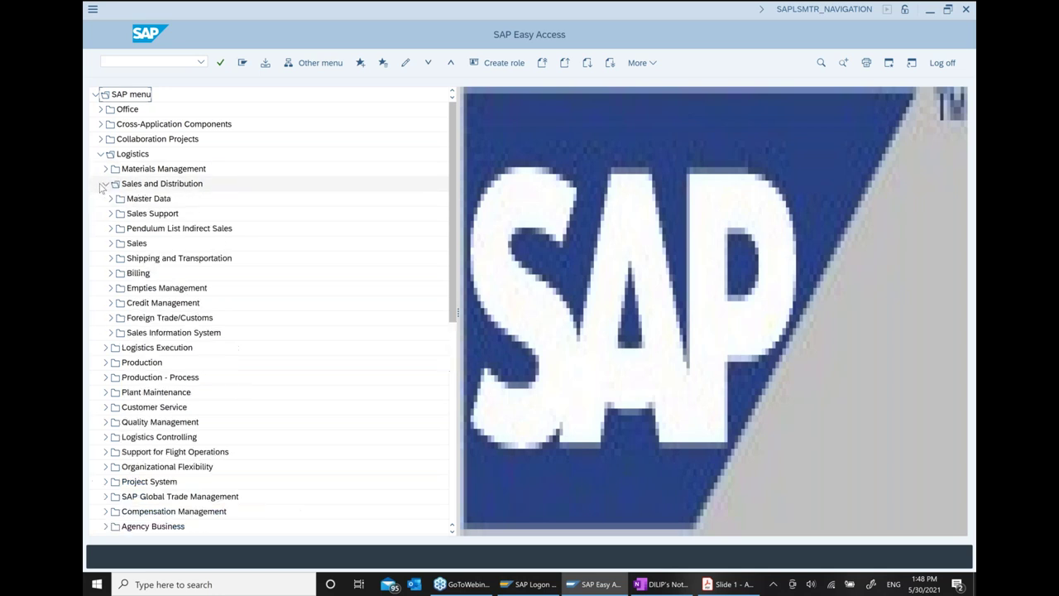
pyautogui.click(111, 273)
pyautogui.click(115, 288)
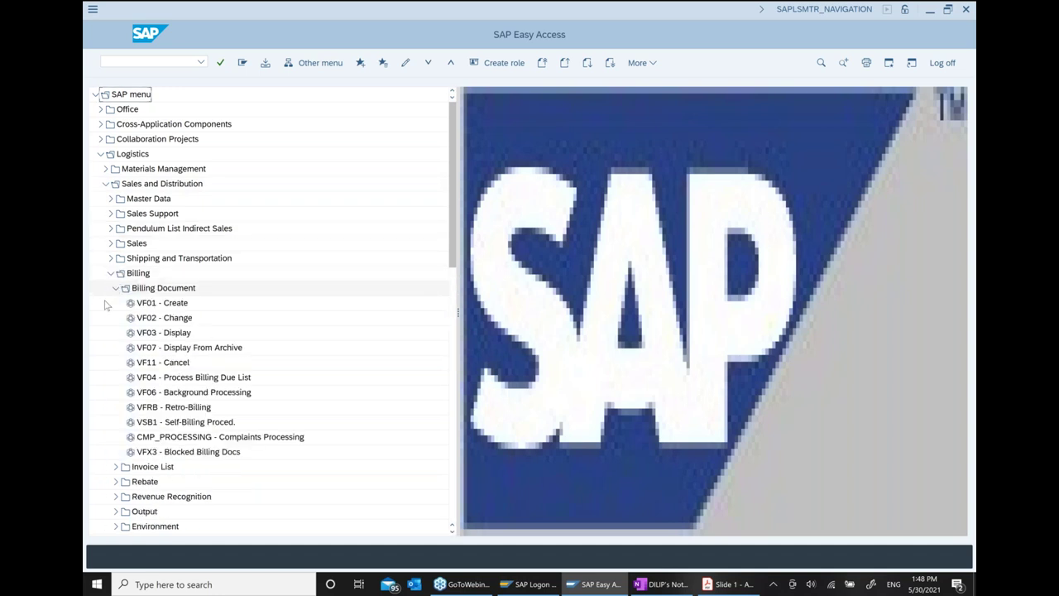
pyautogui.click(171, 307)
pyautogui.doubleClick(173, 310)
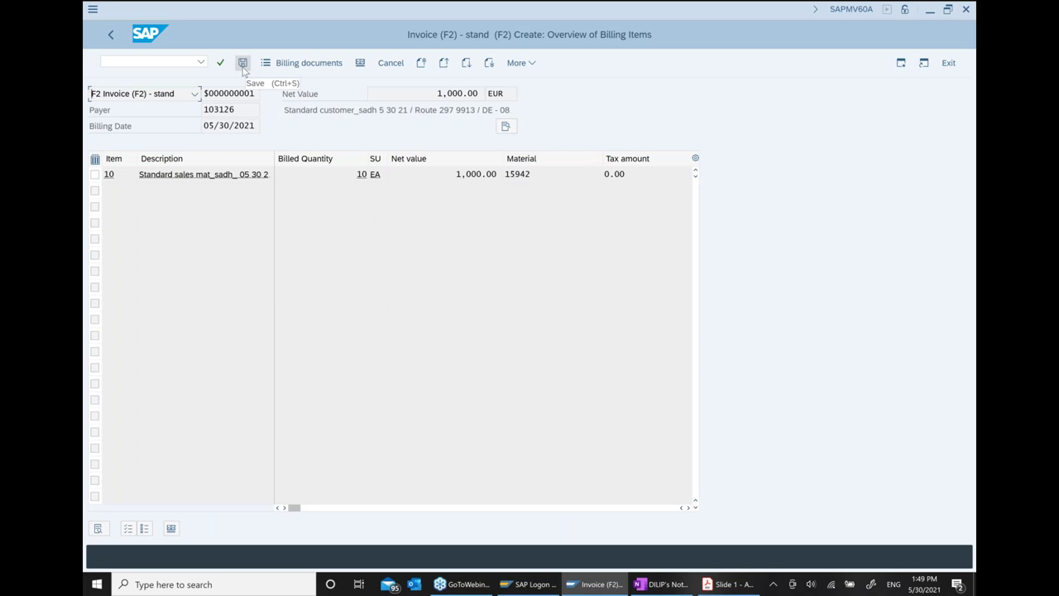
# Step: Exit the billing document creation without saving and open the billing due list processing with VF04
pyautogui.click(108, 34)
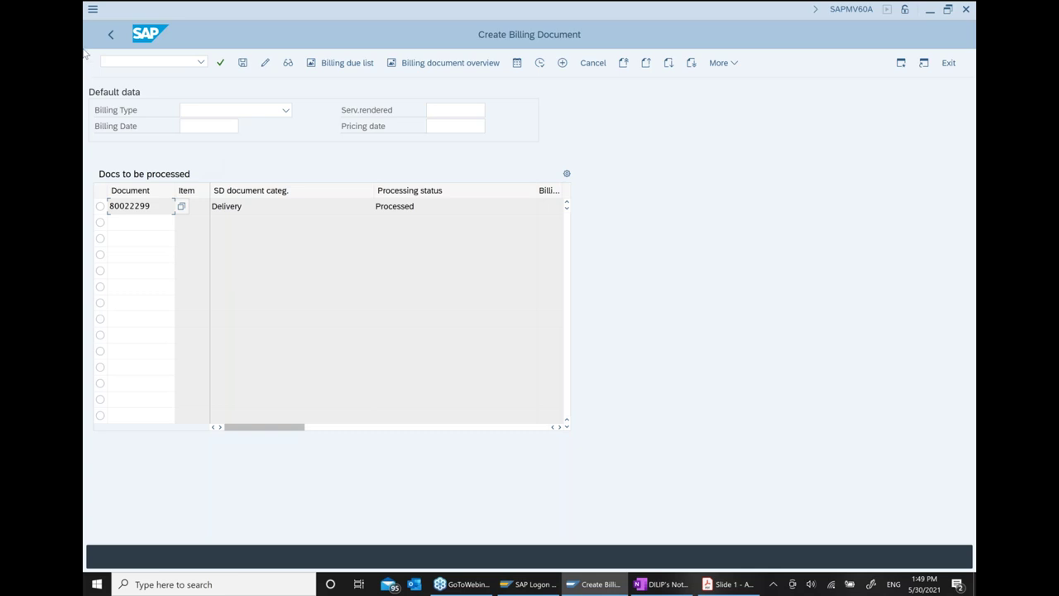
pyautogui.click(110, 34)
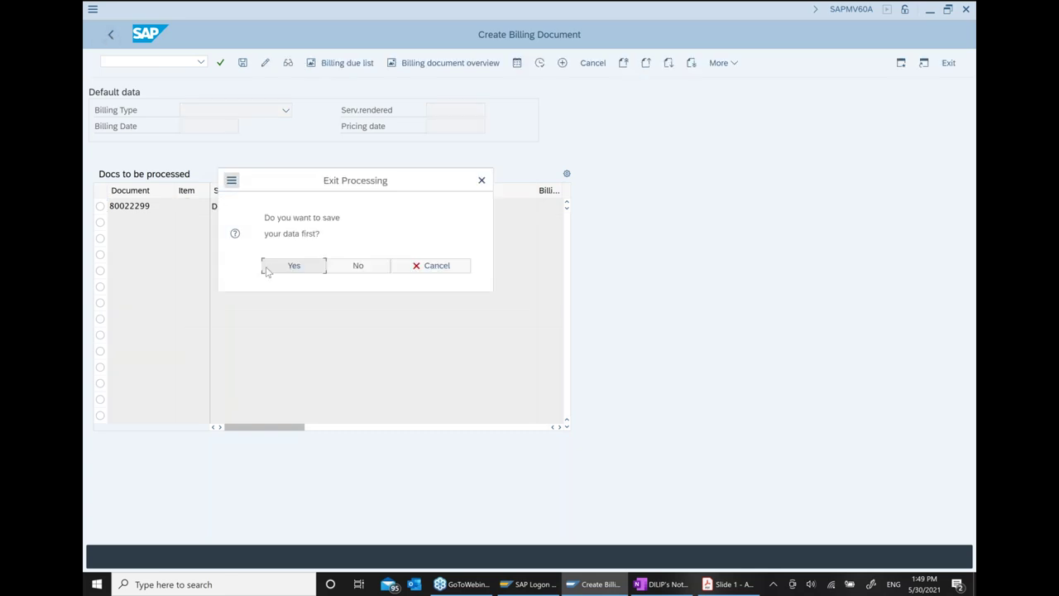
pyautogui.click(365, 266)
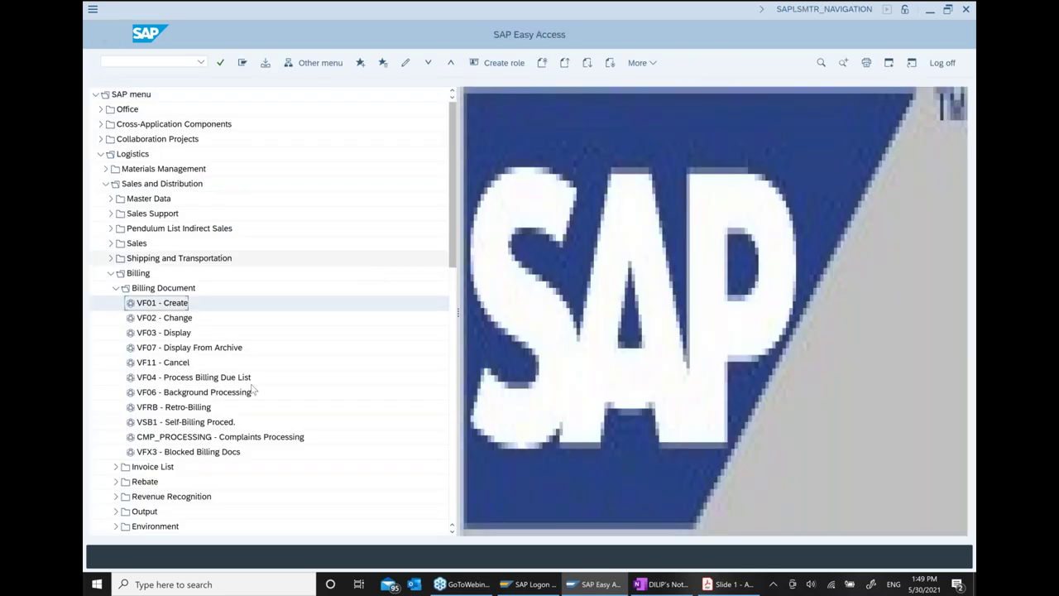
pyautogui.click(184, 377)
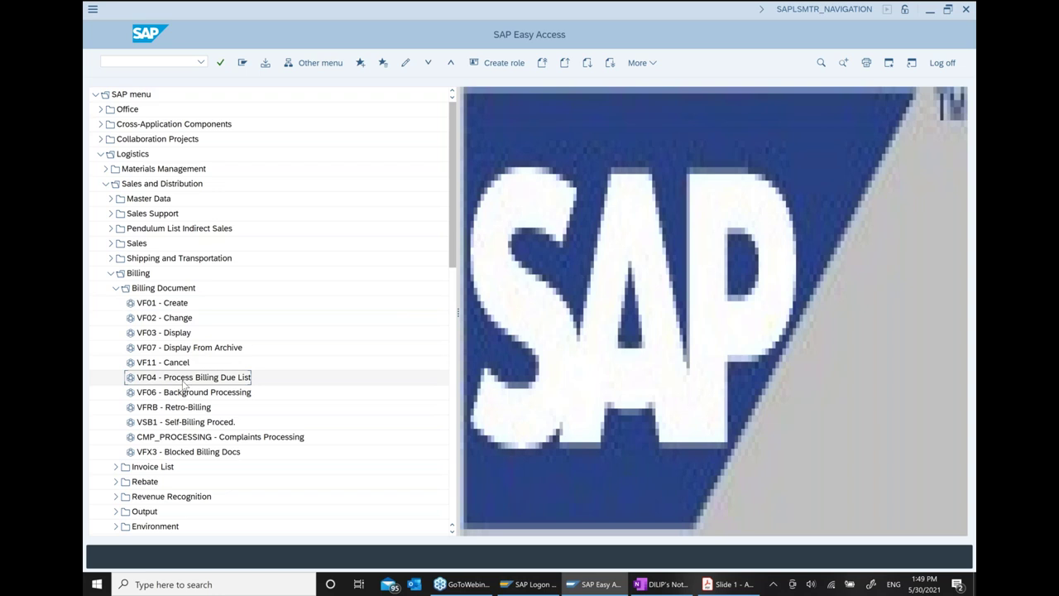
pyautogui.doubleClick(184, 380)
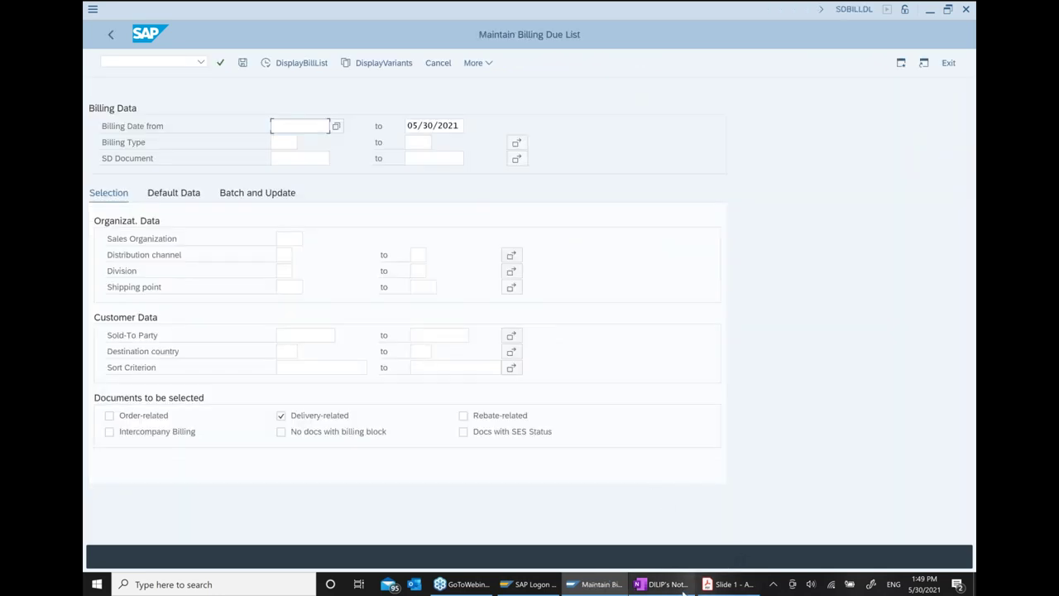
# Step: In the OneNote notes, add sub-bullets "Individual billing .. VF01" and "Collective billing ... VF04" under Billing, and append "... VA03" to Doc flow
pyautogui.click(684, 591)
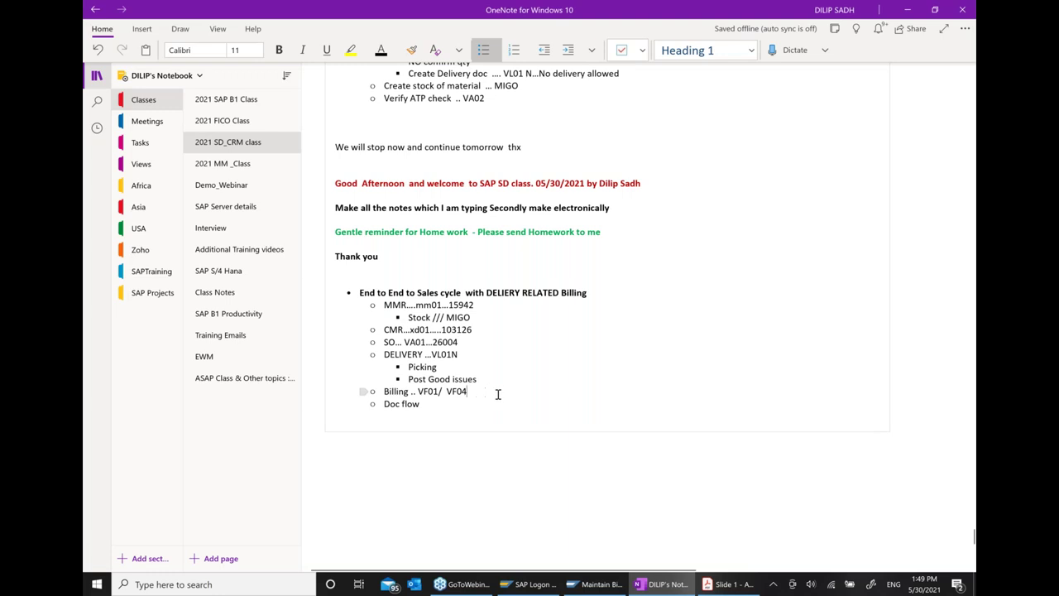
pyautogui.press('Return')
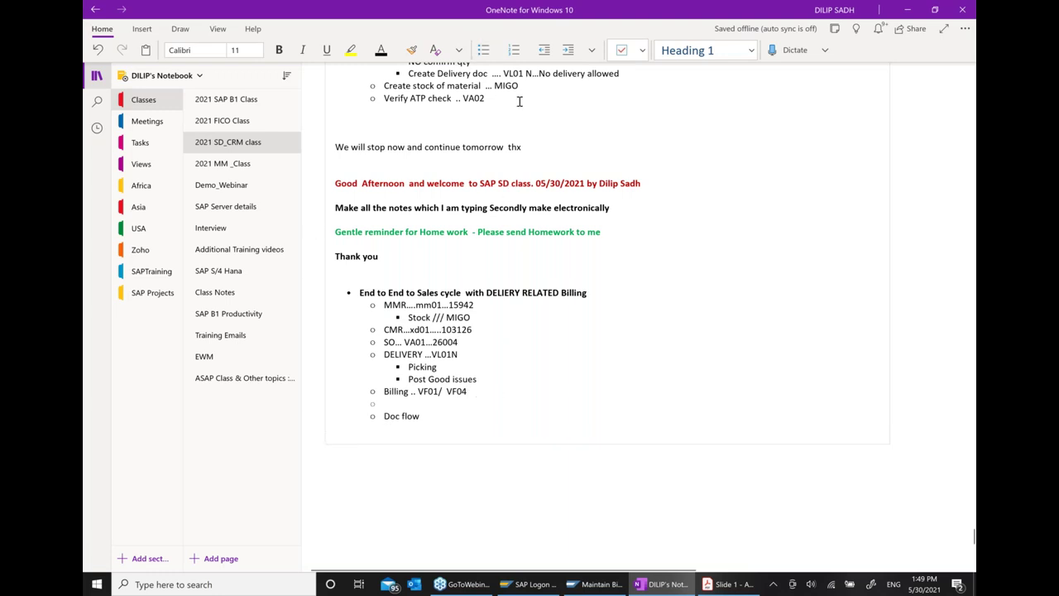
pyautogui.click(565, 52)
pyautogui.write('Indivi')
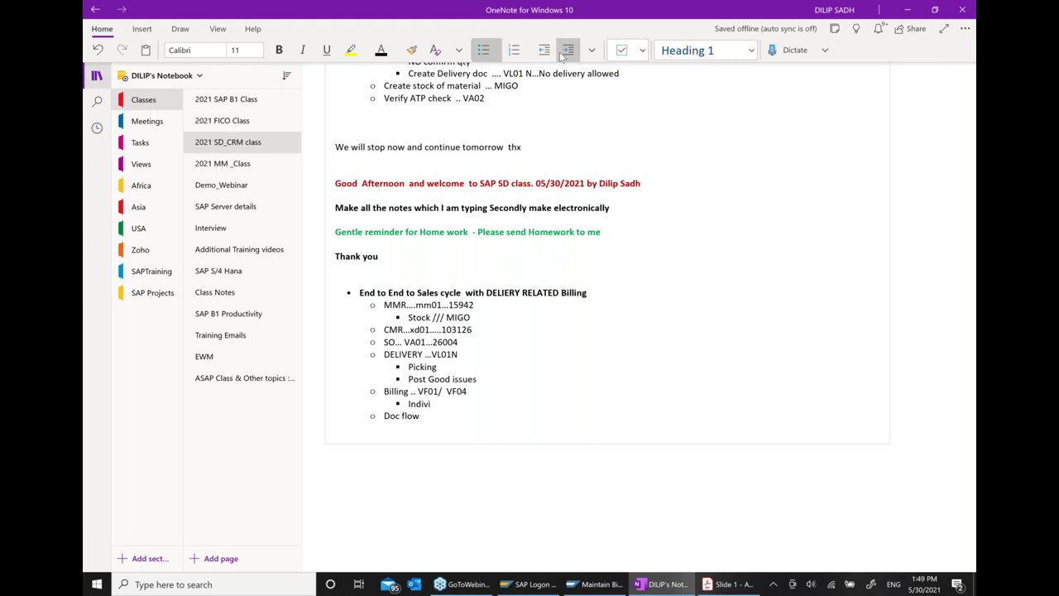
pyautogui.write('dual billing .. VF01')
pyautogui.press('Return')
pyautogui.write('COL')
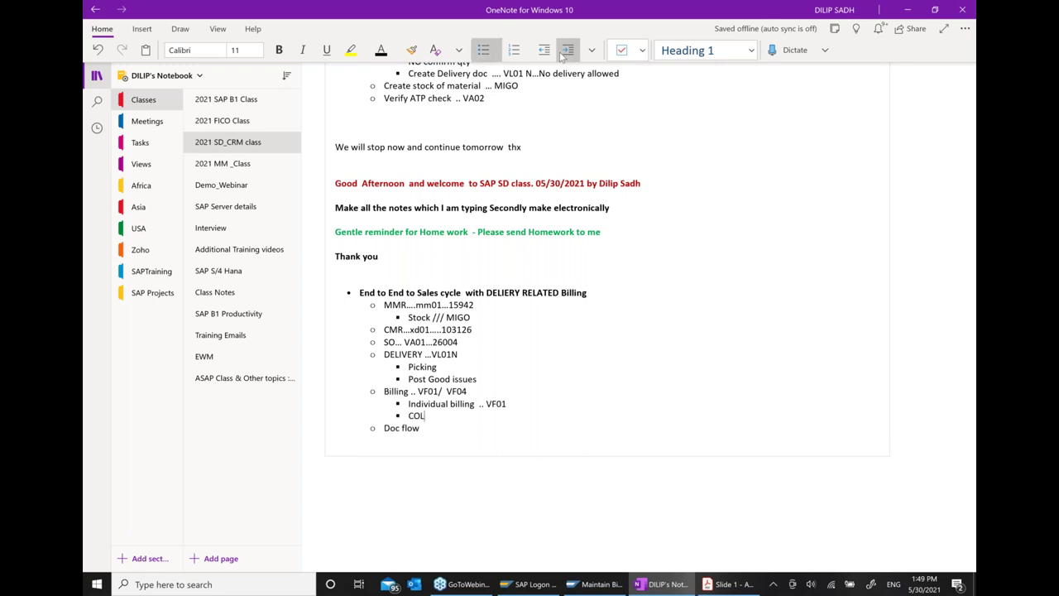
pyautogui.press('BackSpace')
pyautogui.press('BackSpace')
pyautogui.write('ollective billing ... VF04')
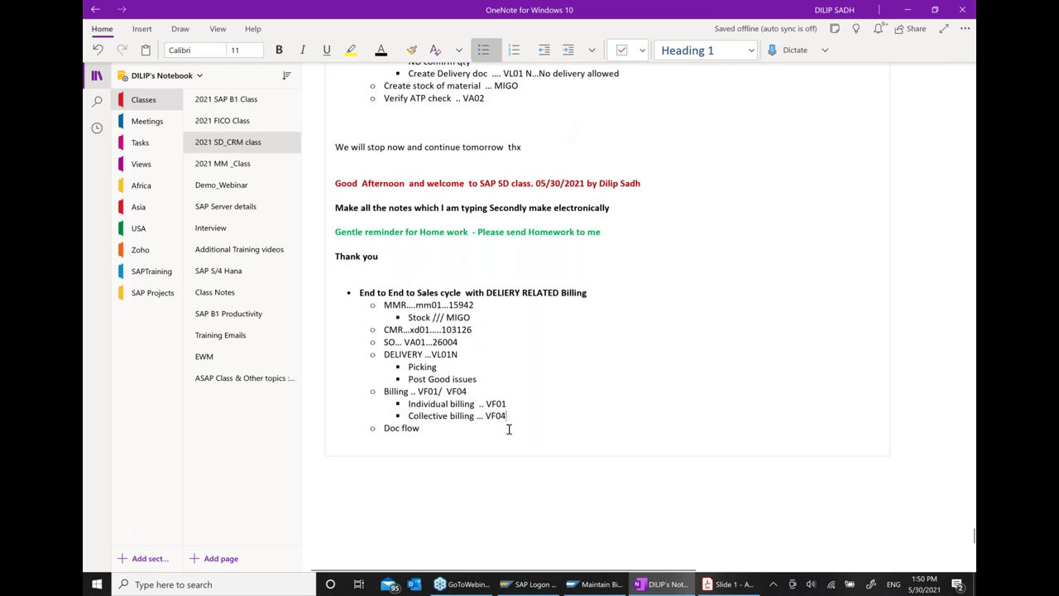
pyautogui.write('... VA03')
pyautogui.moveTo(408, 404); pyautogui.dragTo(521, 401)
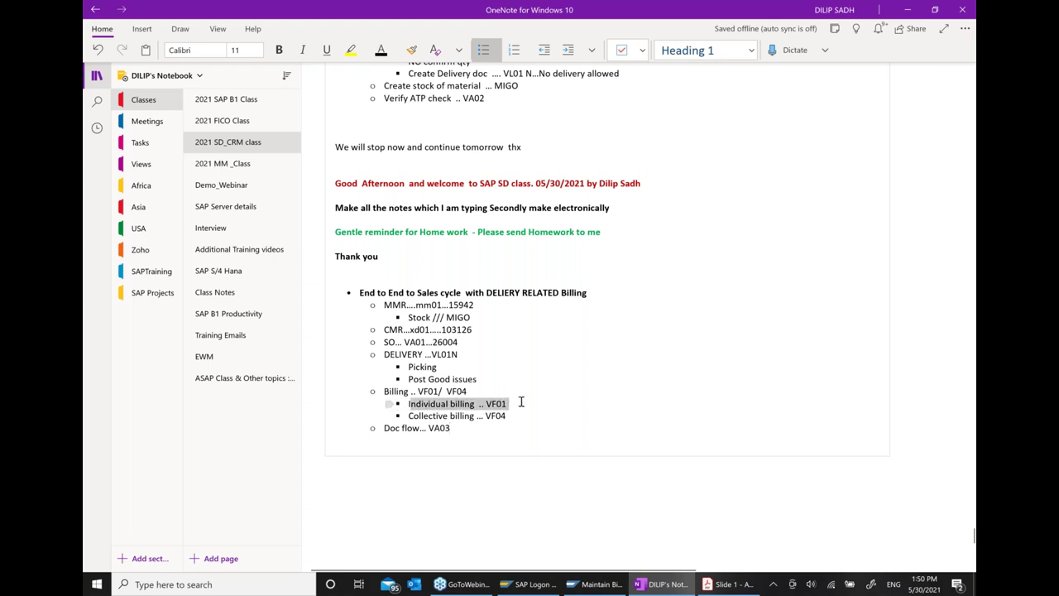
pyautogui.moveTo(409, 416); pyautogui.dragTo(538, 424)
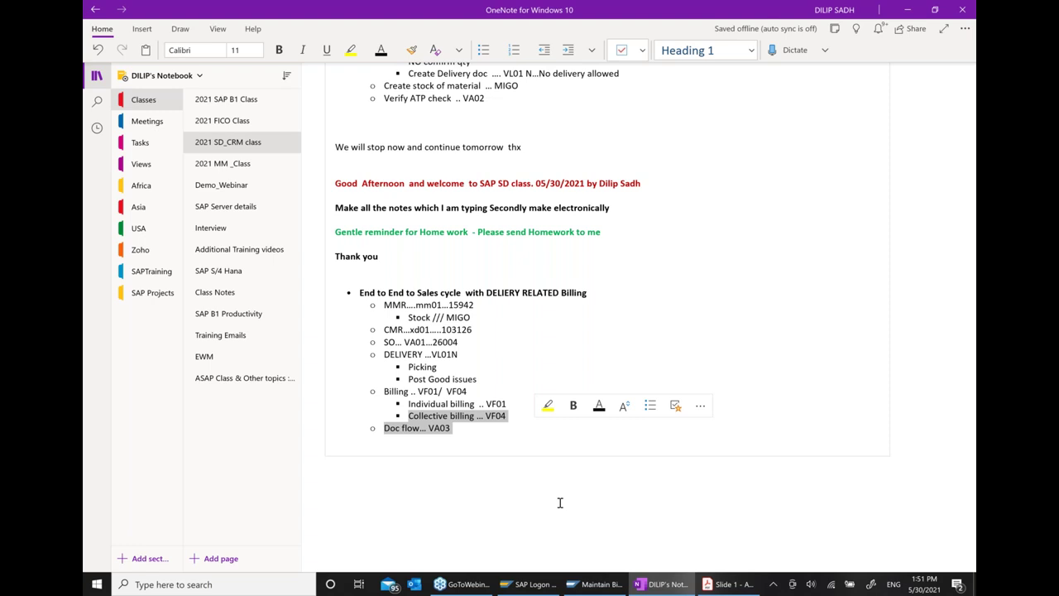
pyautogui.moveTo(529, 584)
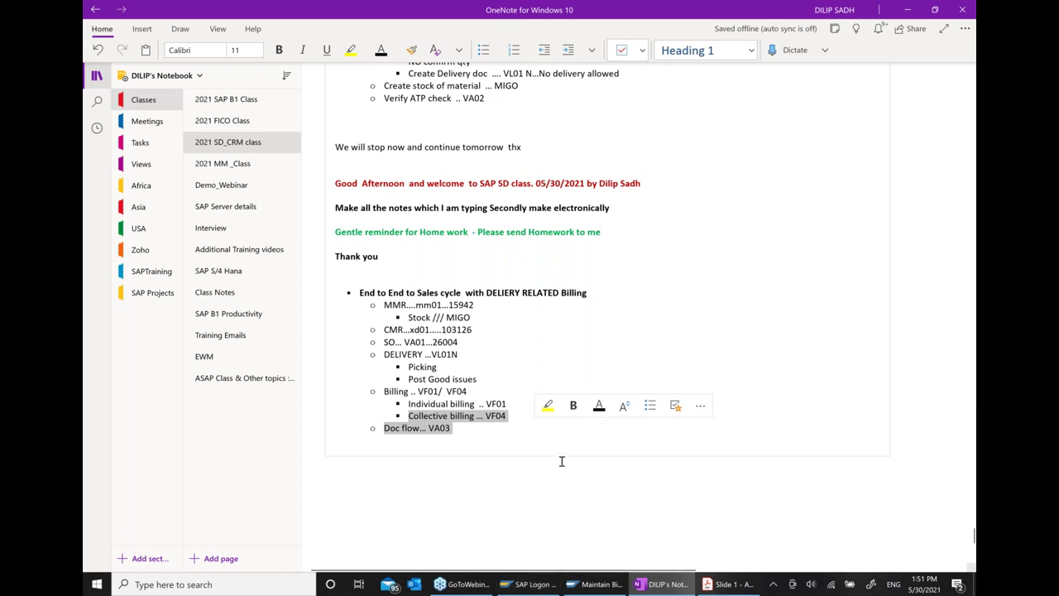
pyautogui.click(495, 439)
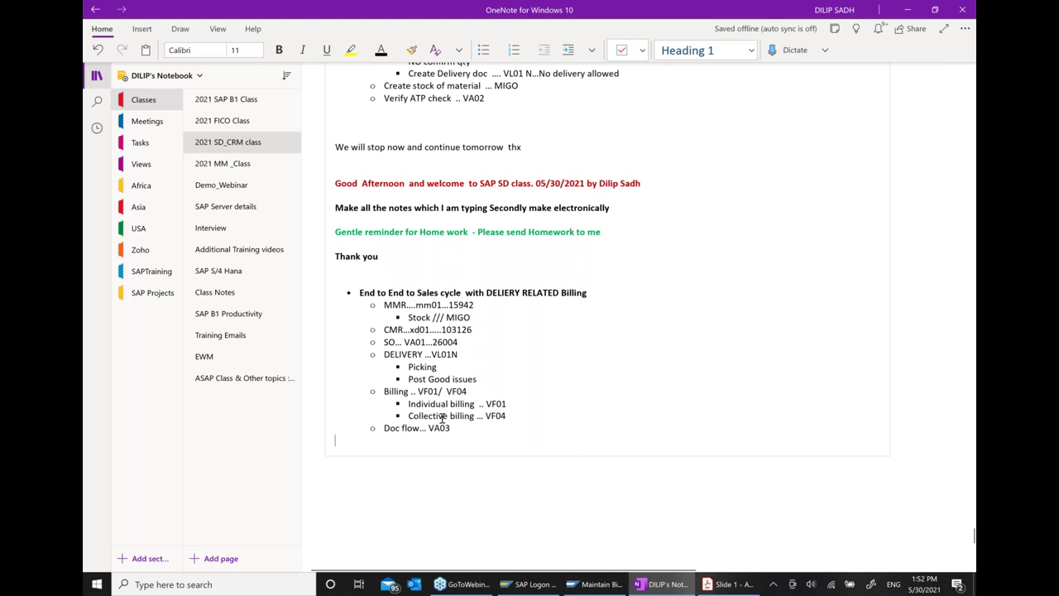
pyautogui.moveTo(415, 416); pyautogui.dragTo(532, 422)
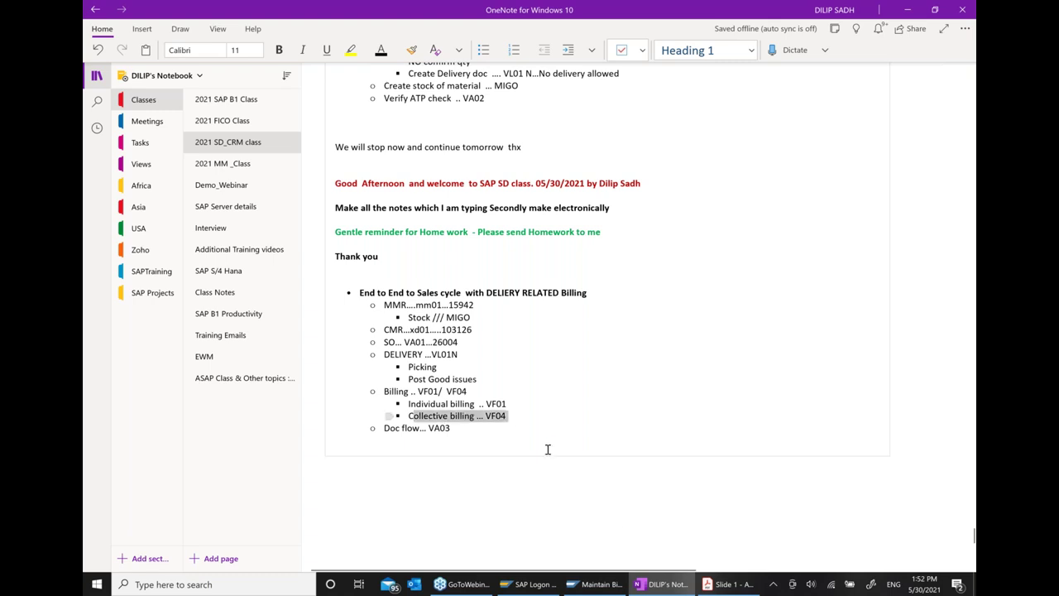
# Step: Switch back to SAP, reopen the billing due list processing (VF04) and include order-related documents in the selection
pyautogui.click(596, 584)
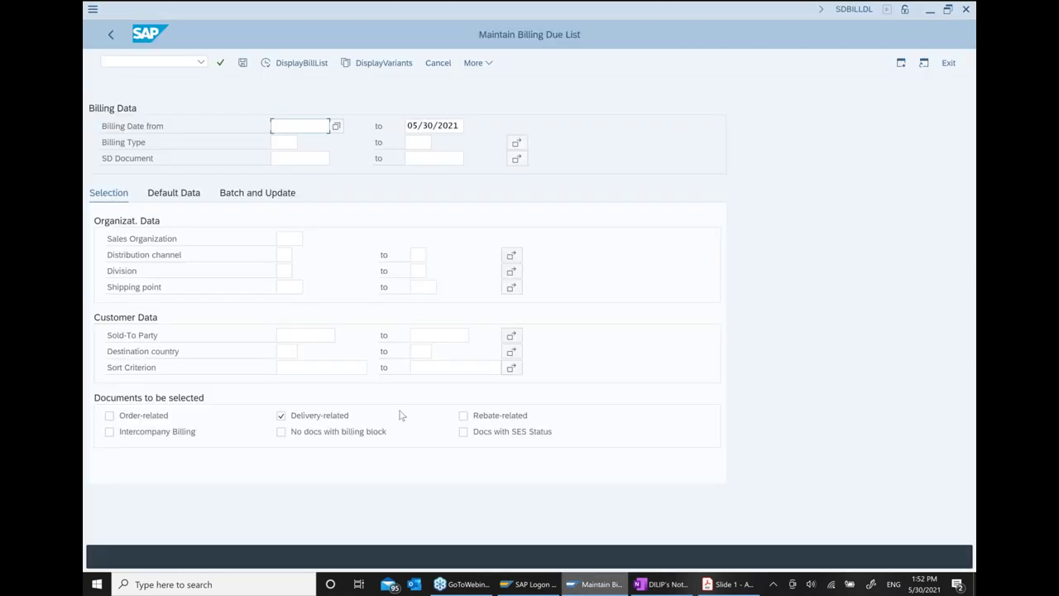
pyautogui.click(115, 36)
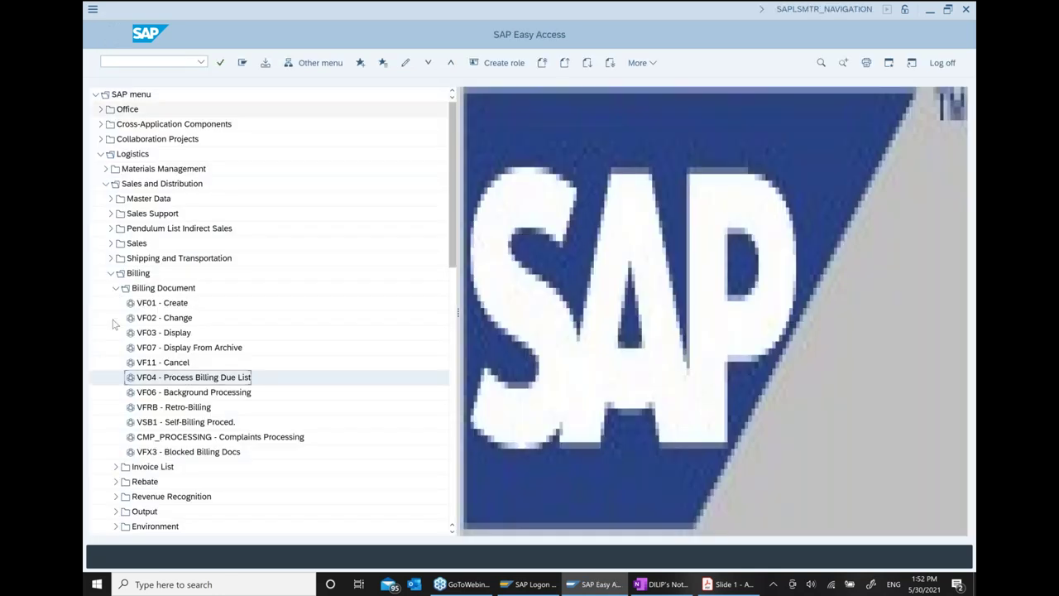
pyautogui.doubleClick(187, 377)
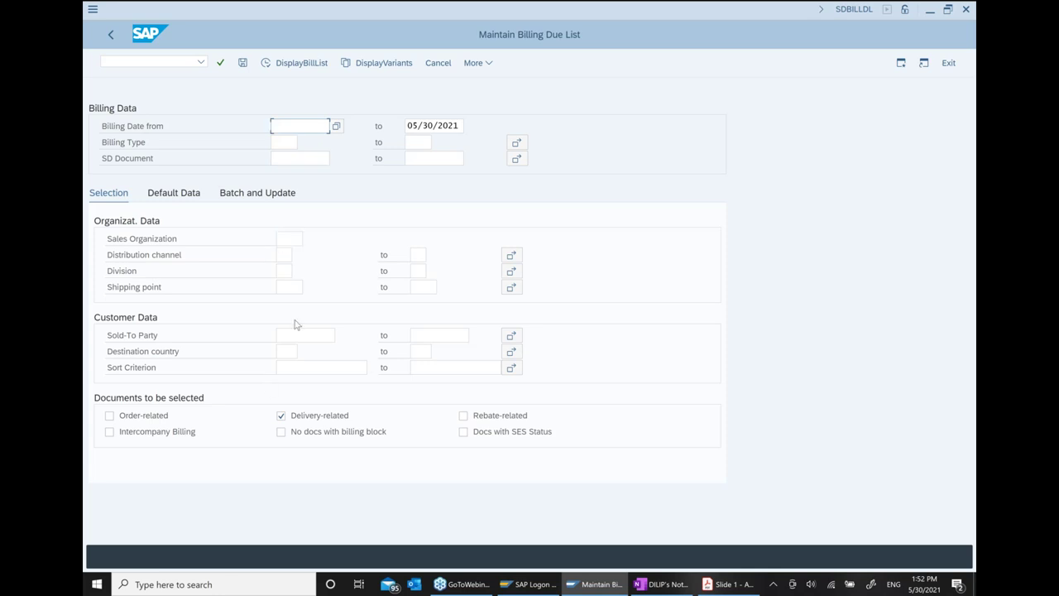
pyautogui.click(132, 420)
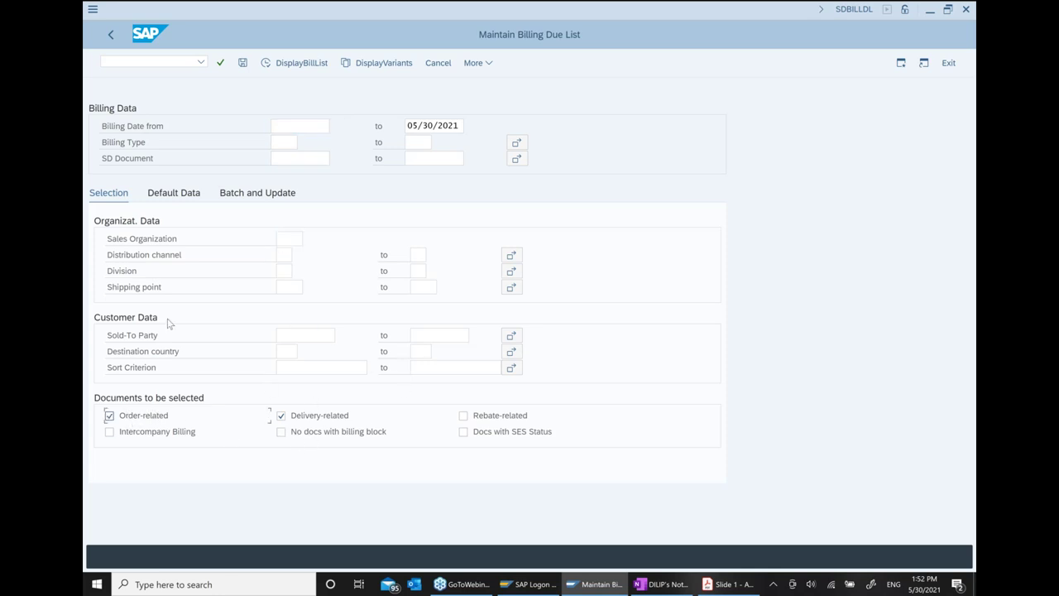
# Step: Review the default data and the batch and update settings of the billing due list, and return to the selection criteria
pyautogui.click(193, 198)
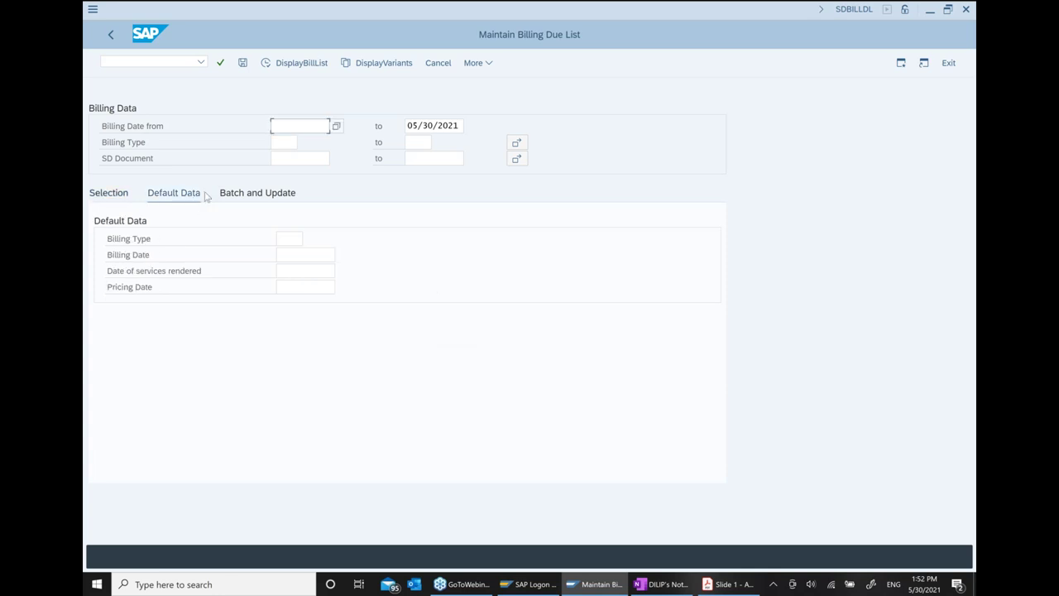
pyautogui.click(247, 197)
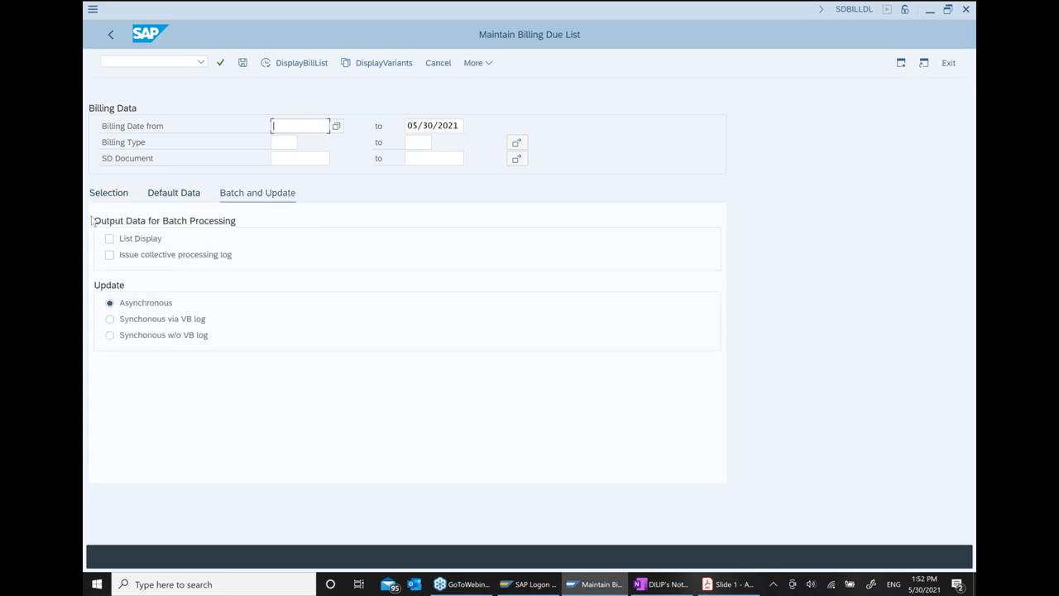
pyautogui.click(107, 195)
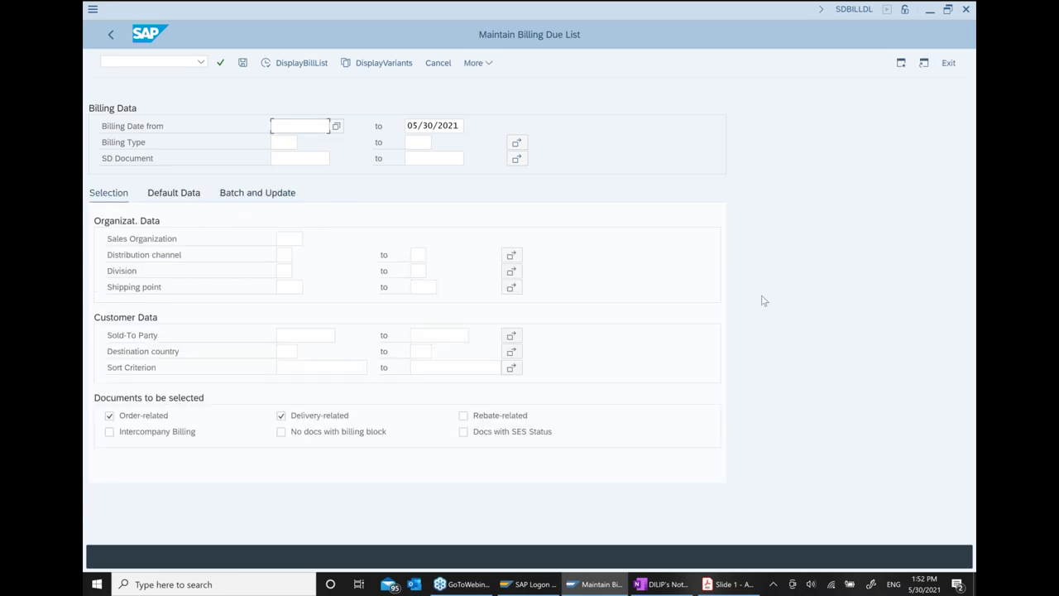
# Step: Display the billing due list without organizational restrictions, look through its entries and return to the selection criteria
pyautogui.click(282, 66)
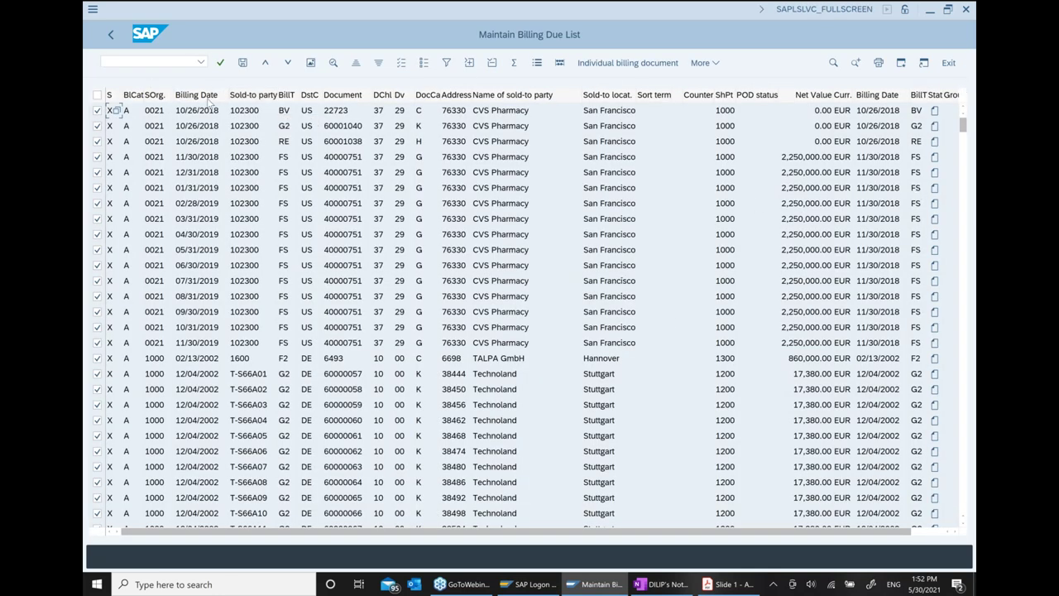
pyautogui.click(963, 135)
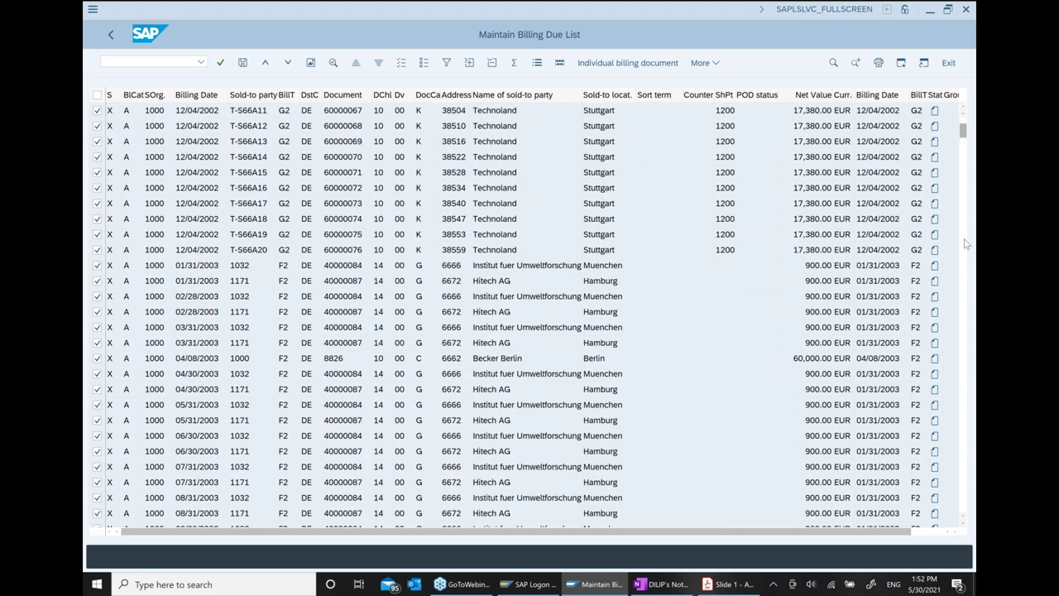
pyautogui.click(955, 127)
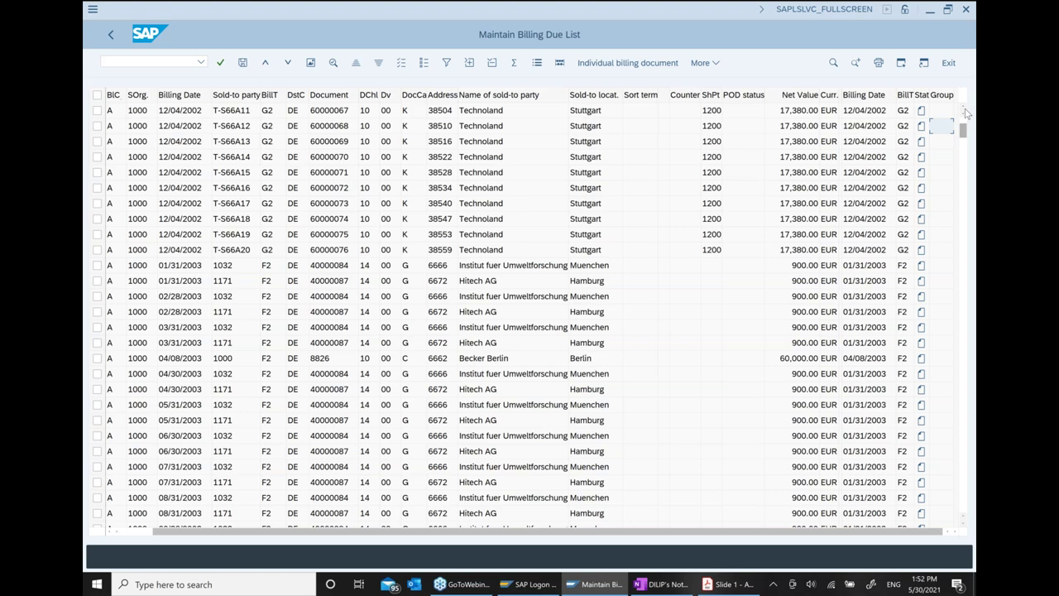
pyautogui.moveTo(963, 131); pyautogui.dragTo(971, 509)
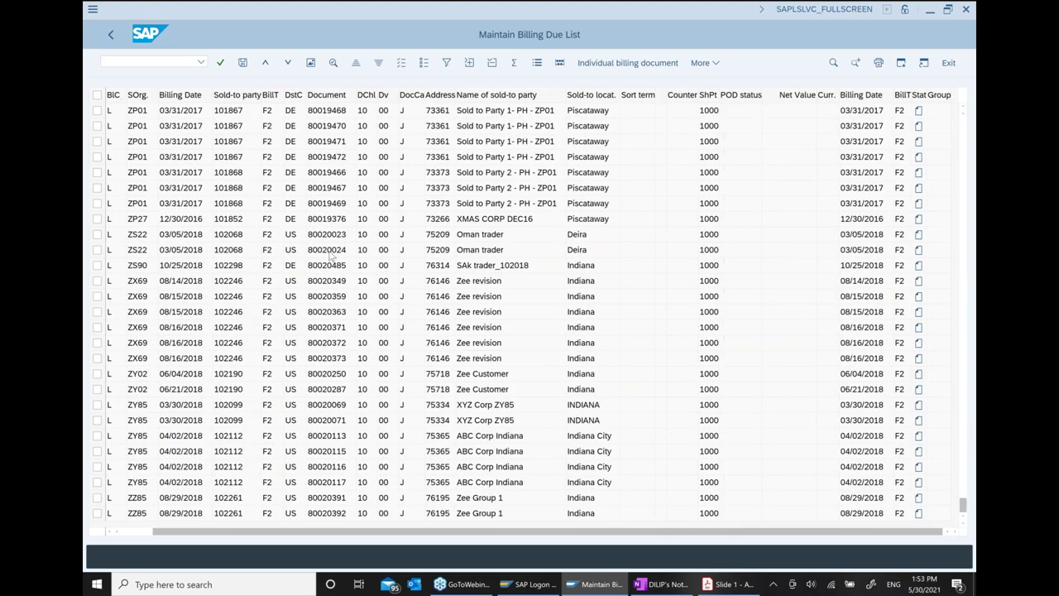
pyautogui.scroll(3, 358, 217)
pyautogui.scroll(15, 358, 217)
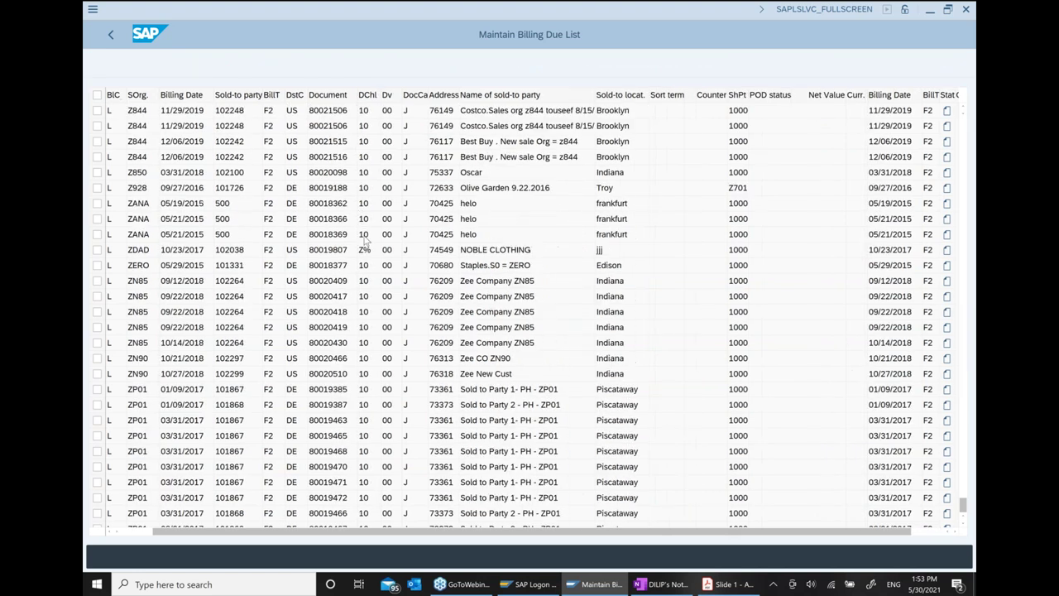
pyautogui.scroll(15, 364, 240)
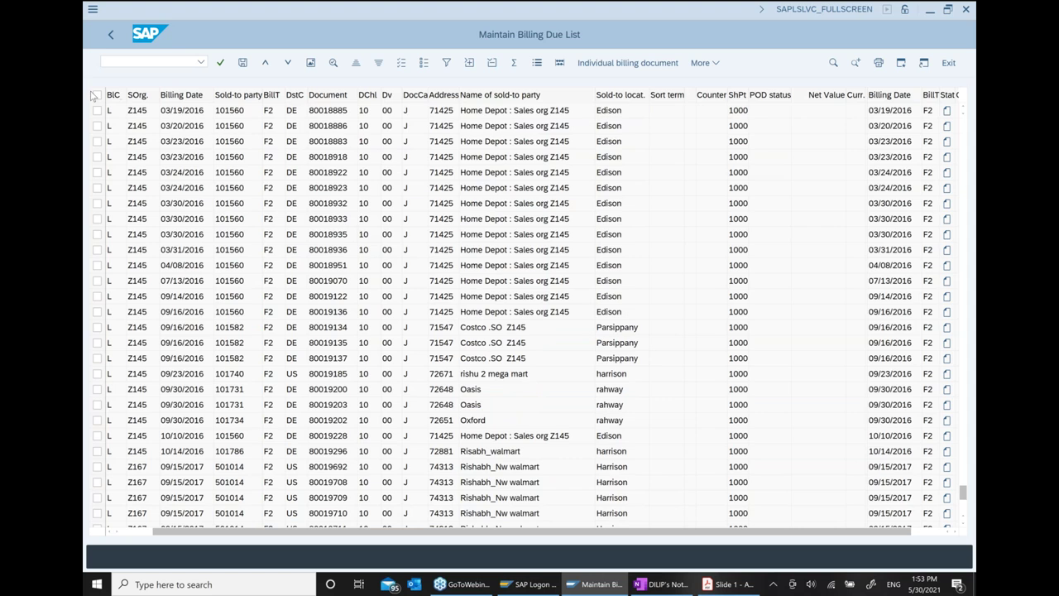
pyautogui.click(111, 34)
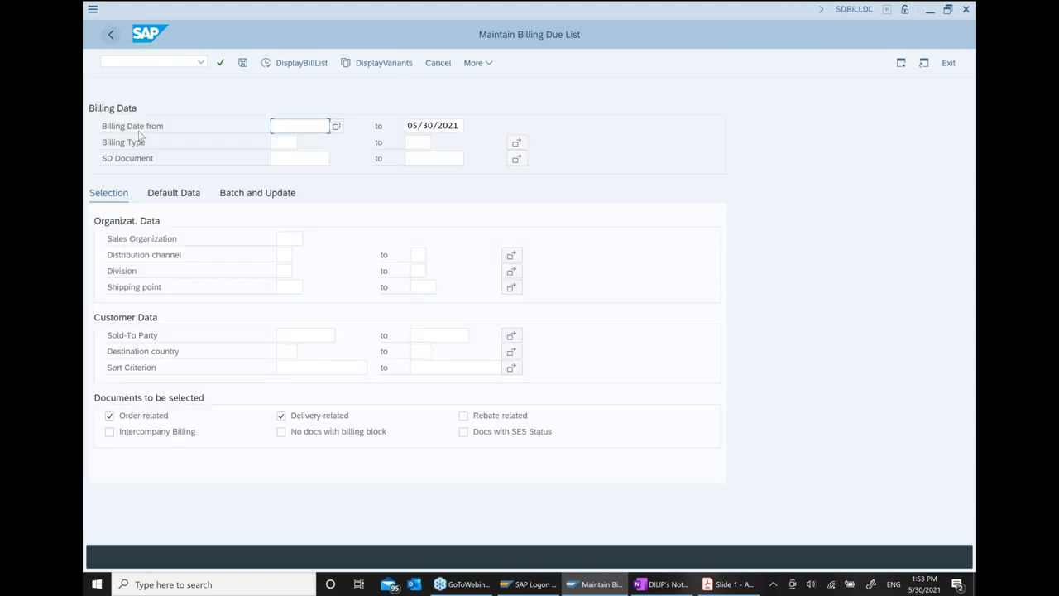
# Step: Restrict the billing due list to sales organization 1000, distribution channel 10 and division 00, and check the resulting list
pyautogui.click(289, 238)
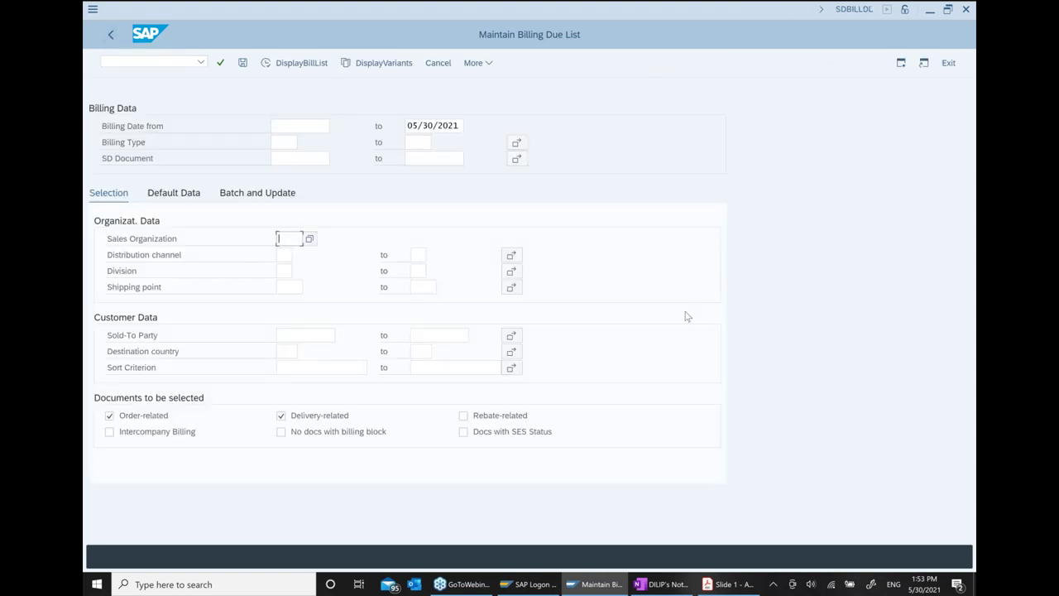
pyautogui.write('1000')
pyautogui.press('Tab')
pyautogui.write('10')
pyautogui.press('Tab')
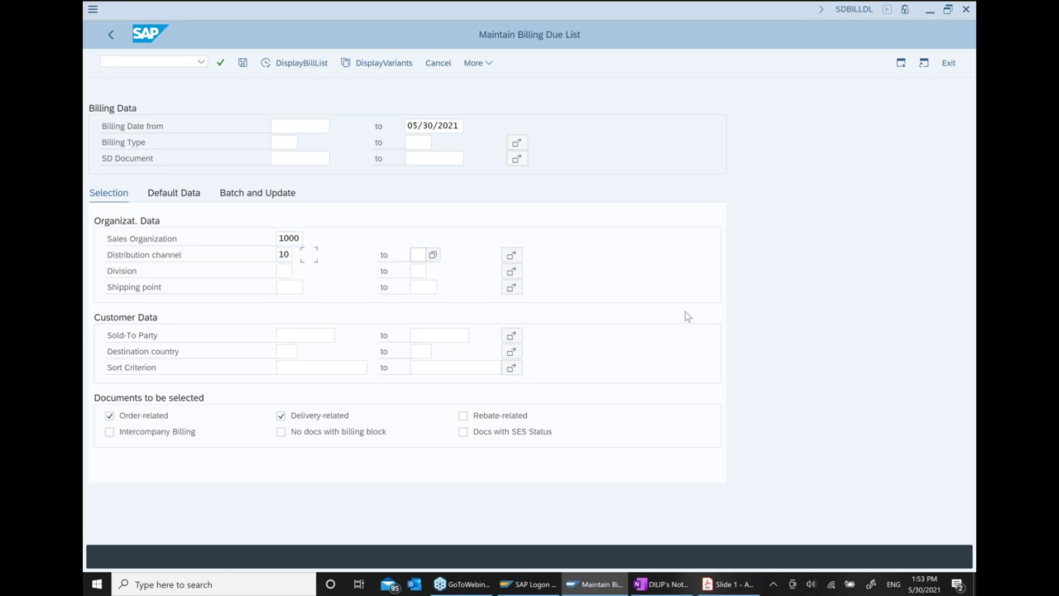
pyautogui.press('Tab')
pyautogui.write('00')
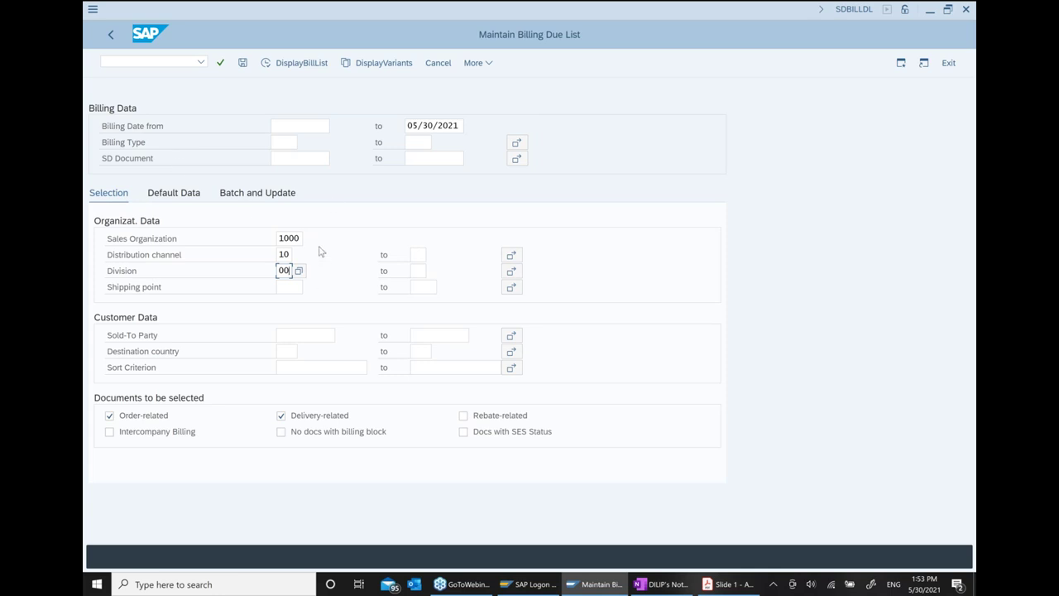
pyautogui.click(271, 68)
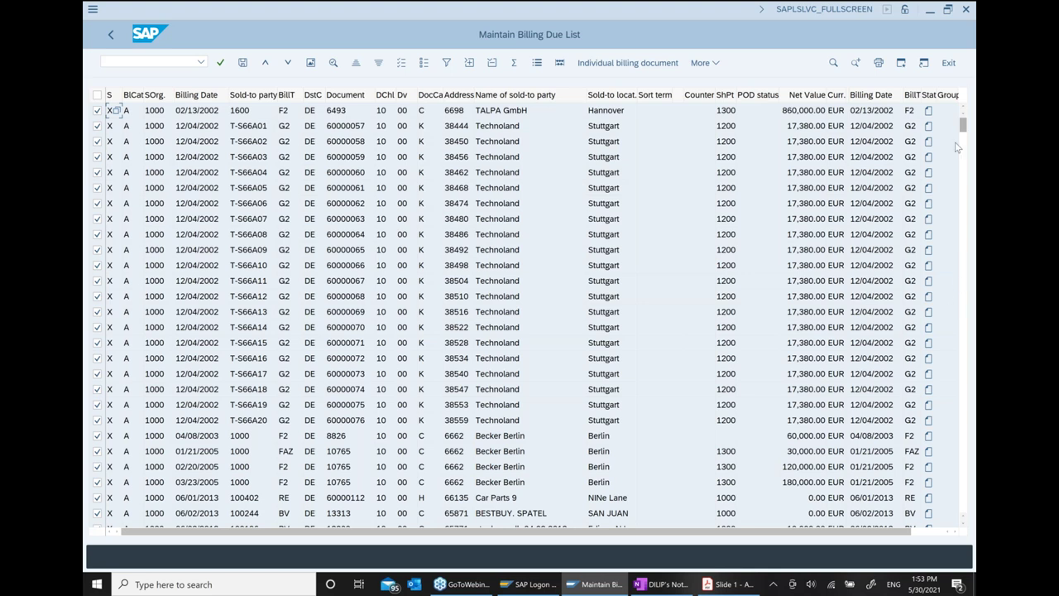
pyautogui.moveTo(964, 126); pyautogui.dragTo(975, 518)
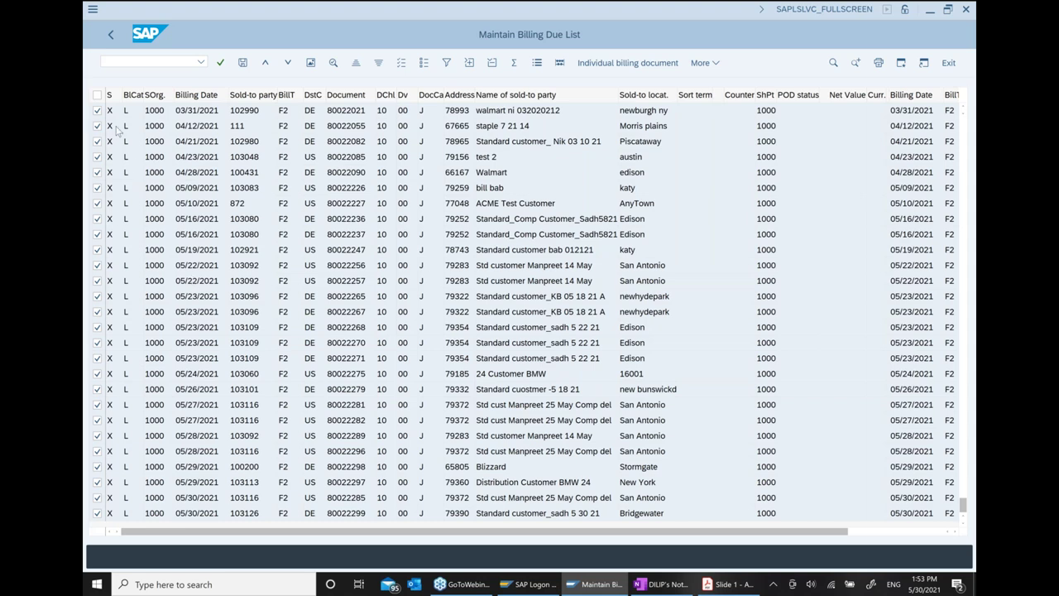
pyautogui.click(114, 34)
# Step: Enter the customer number from the OneNote notes as the sold-to party and display the billing due list
pyautogui.click(305, 334)
pyautogui.click(659, 584)
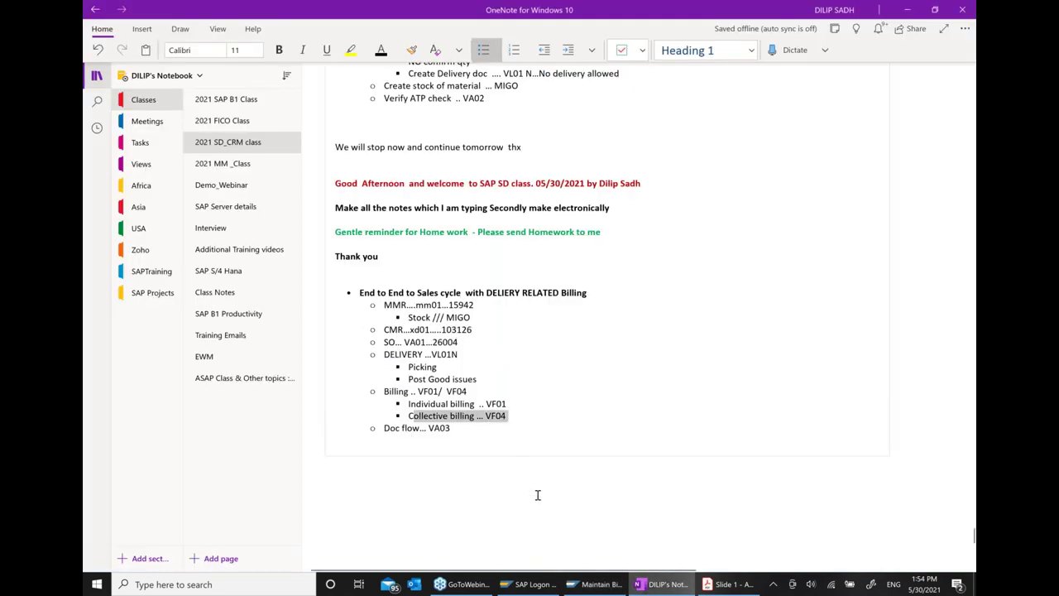
pyautogui.click(602, 587)
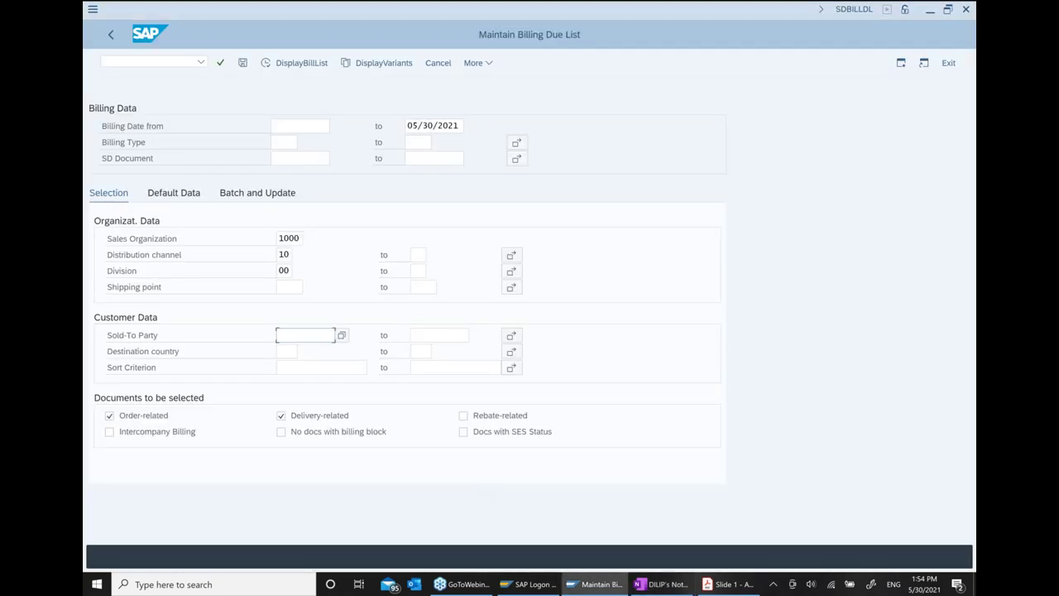
pyautogui.write('103126')
pyautogui.click(269, 65)
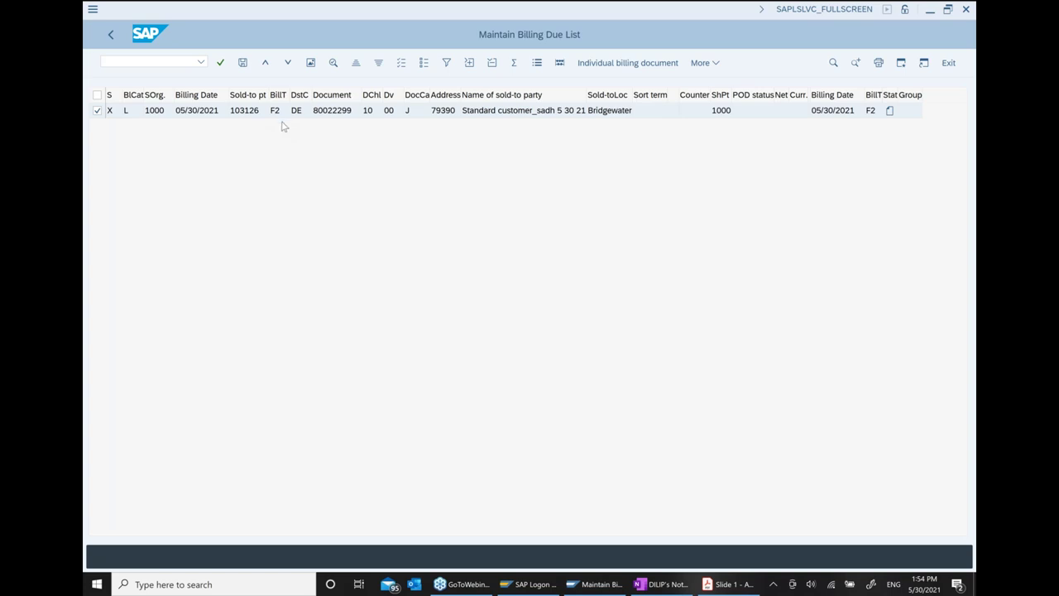
# Step: Create an online collective billing document for the listed delivery and save the F2 invoice
pyautogui.click(720, 66)
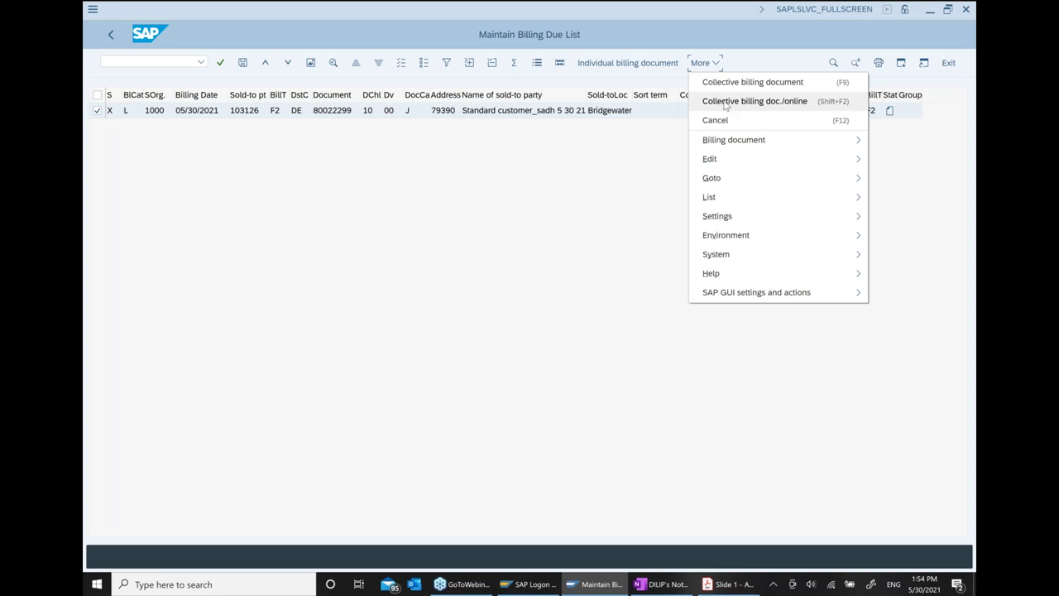
pyautogui.click(725, 103)
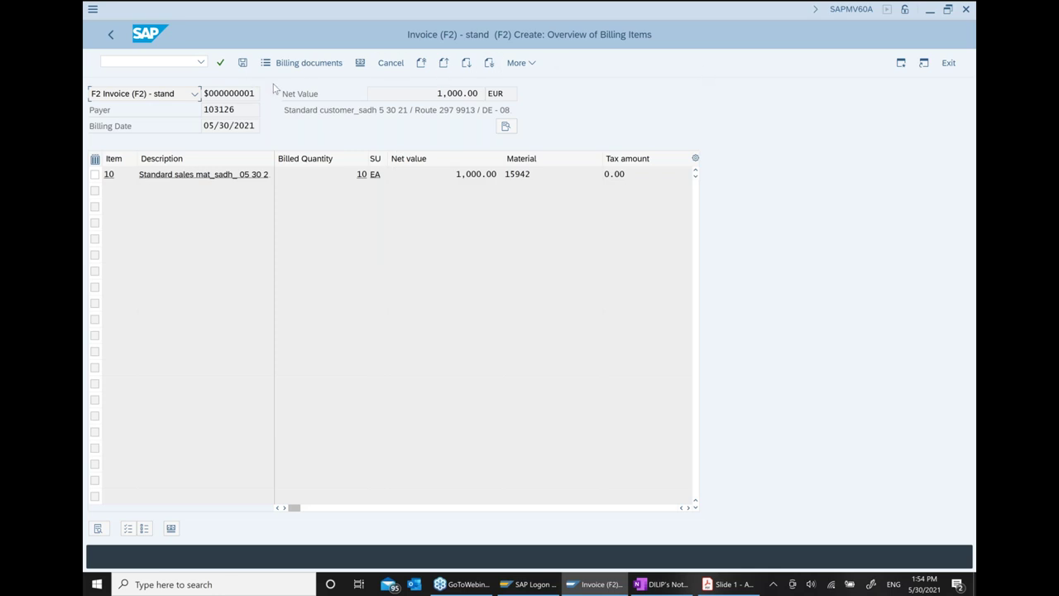
pyautogui.click(244, 66)
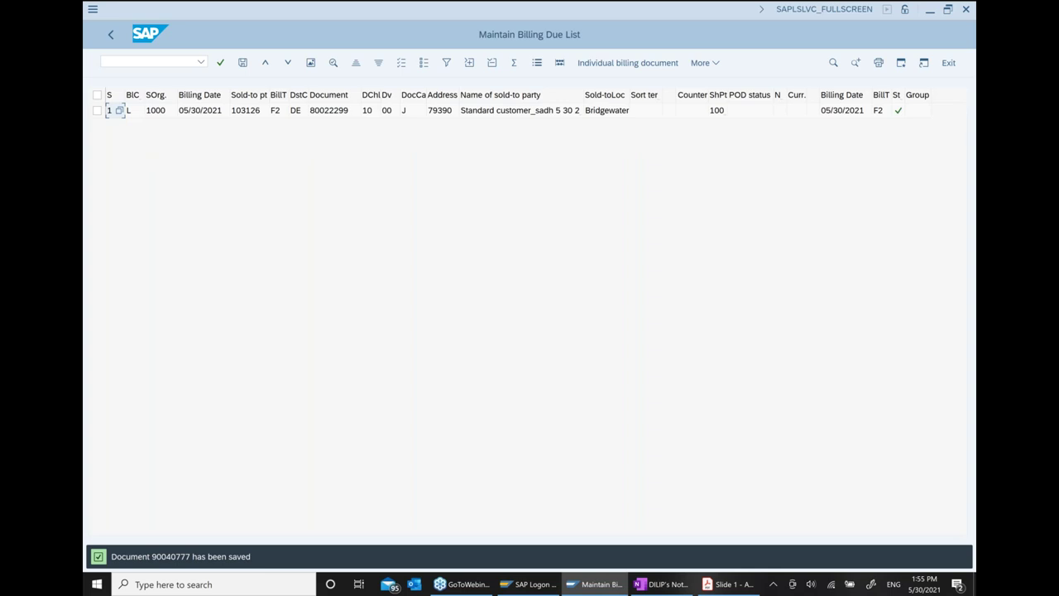
# Step: Leave the billing due list, start transaction VA03 and display the document flow of the preset sales order
pyautogui.click(110, 34)
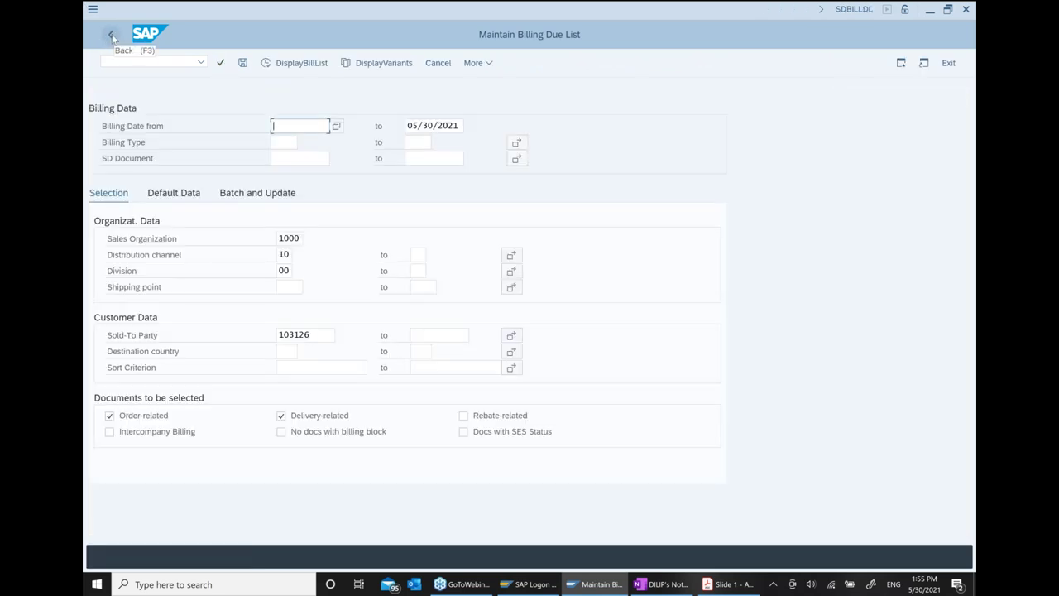
pyautogui.click(112, 36)
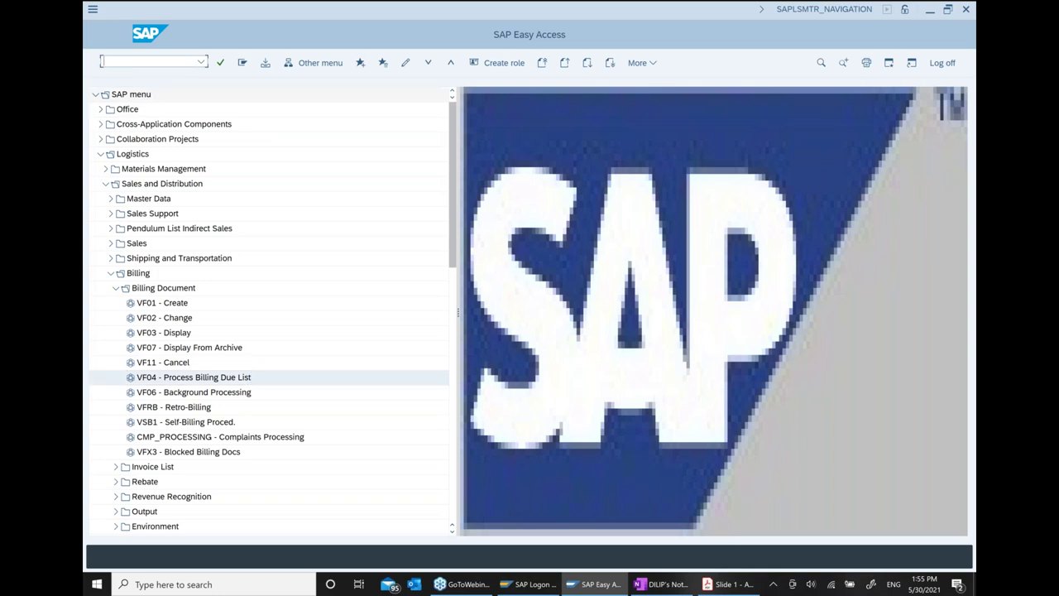
pyautogui.write('A03')
pyautogui.press('Return')
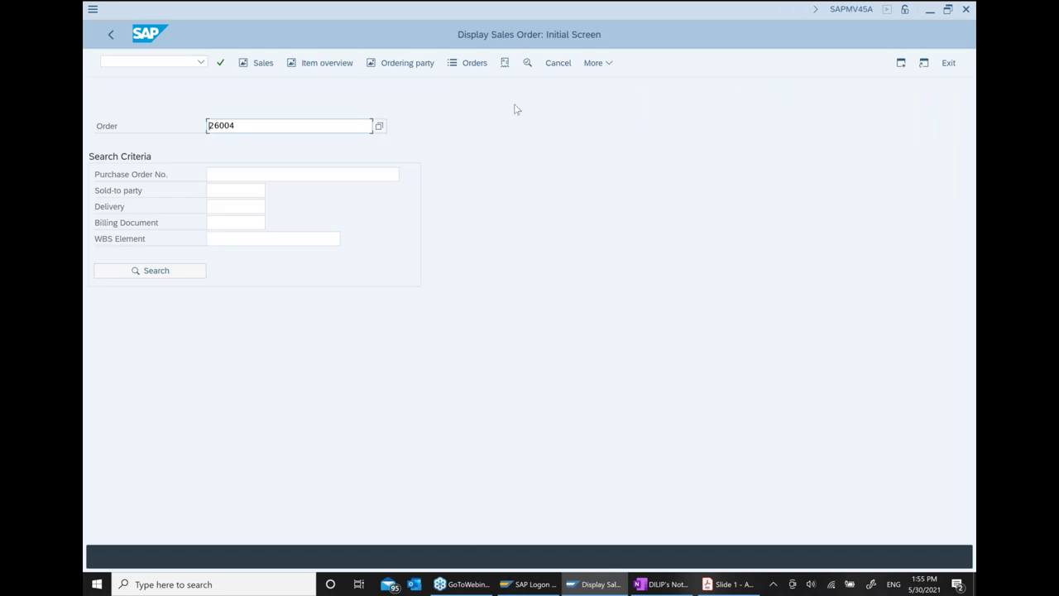
pyautogui.click(612, 65)
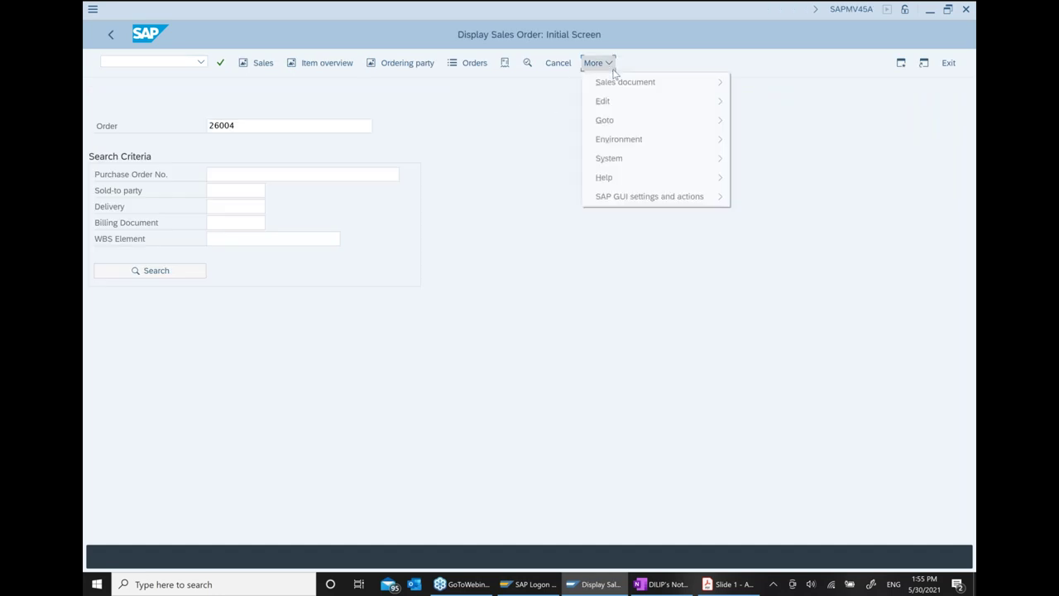
pyautogui.moveTo(619, 142)
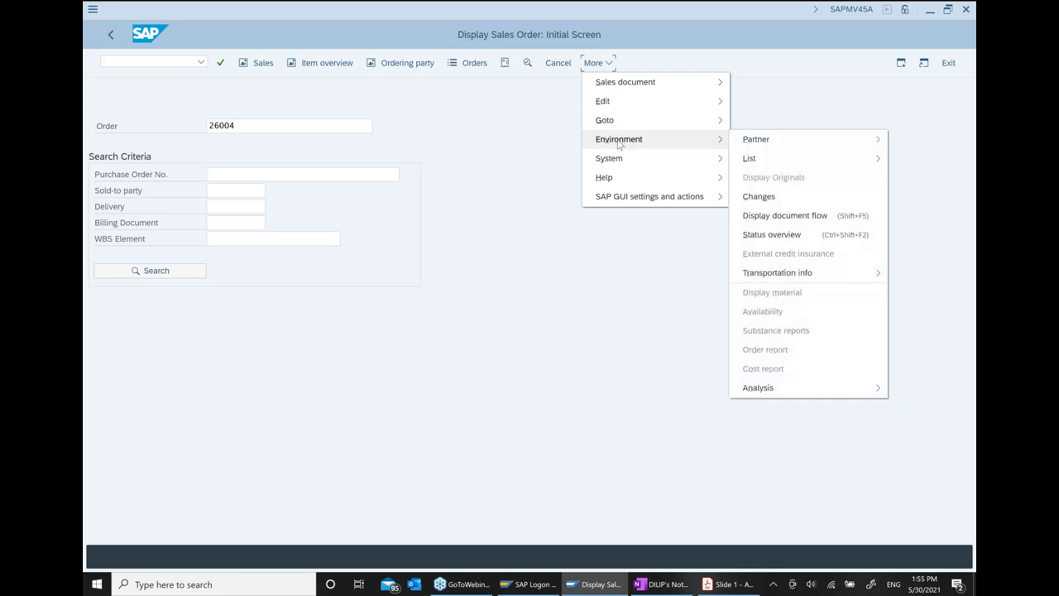
pyautogui.click(766, 217)
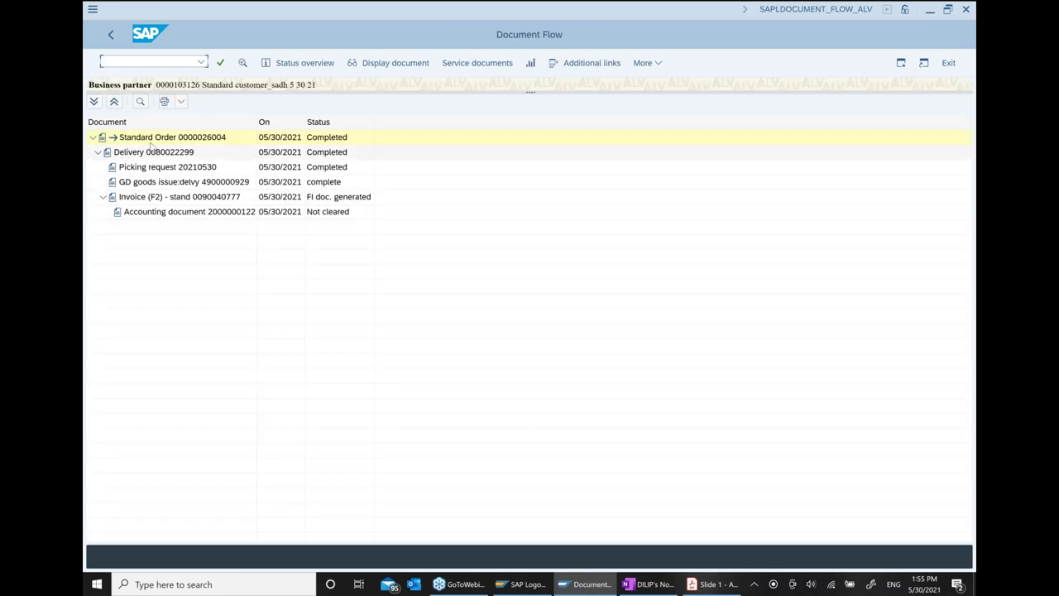
# Step: Examine the dates and statuses of the order, delivery, picking request, goods issue and F2 invoice in the document flow
pyautogui.click(272, 139)
pyautogui.click(331, 139)
pyautogui.click(286, 154)
pyautogui.click(327, 154)
pyautogui.click(129, 171)
pyautogui.click(280, 171)
pyautogui.click(337, 169)
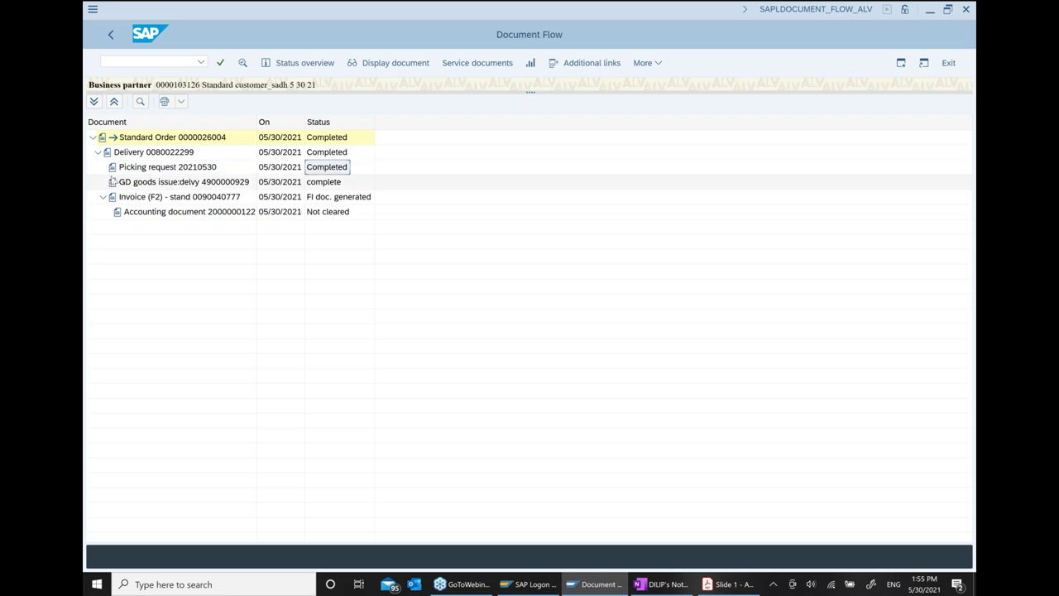
pyautogui.click(147, 185)
pyautogui.click(281, 186)
pyautogui.click(327, 183)
pyautogui.click(158, 183)
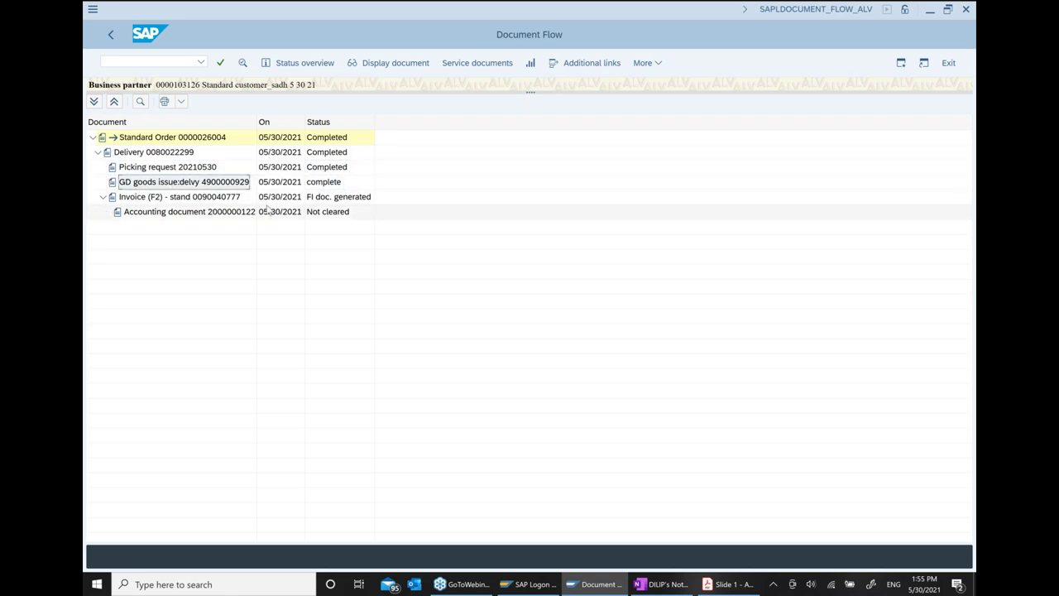
pyautogui.click(348, 199)
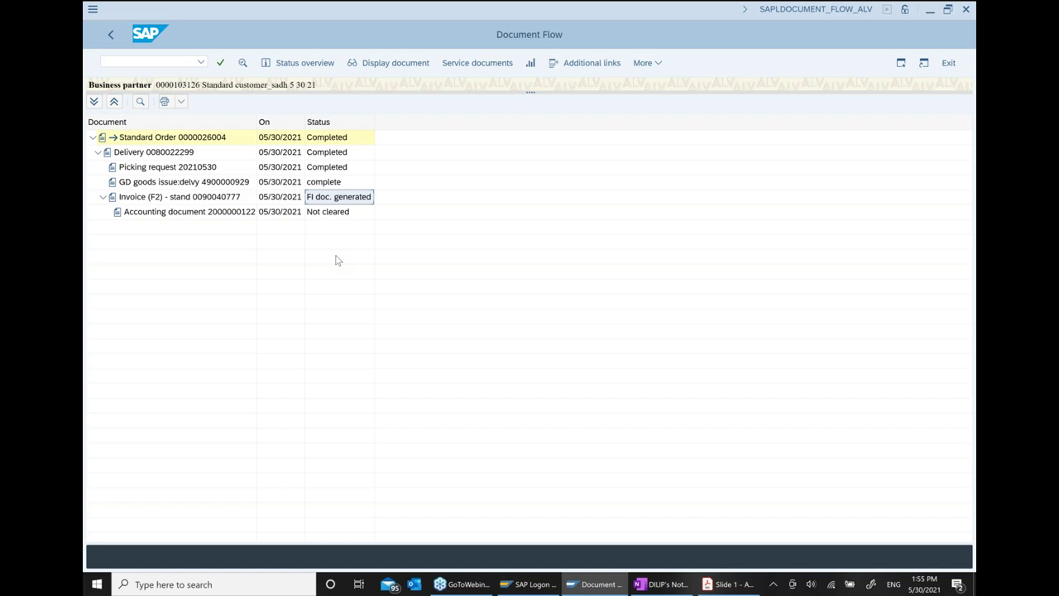
# Step: Display the accounting document listed under the invoice in the document flow
pyautogui.click(186, 217)
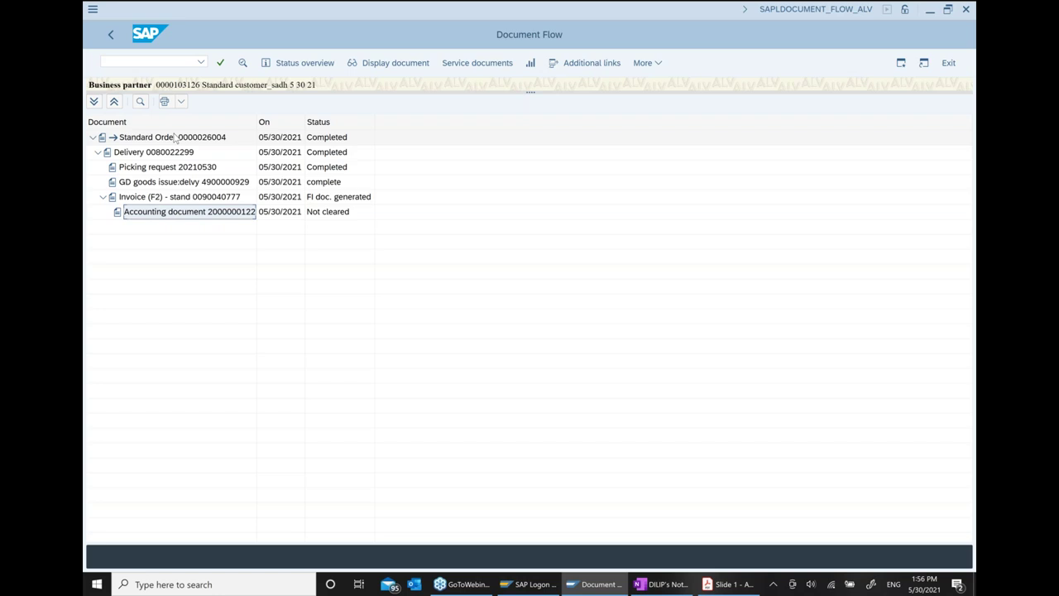
pyautogui.click(166, 136)
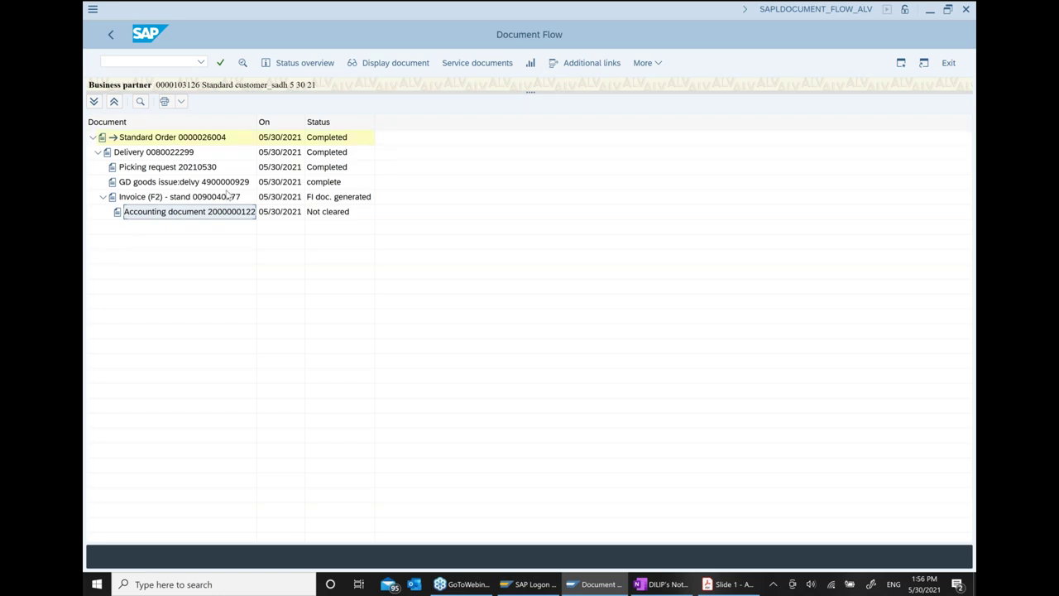
pyautogui.click(381, 69)
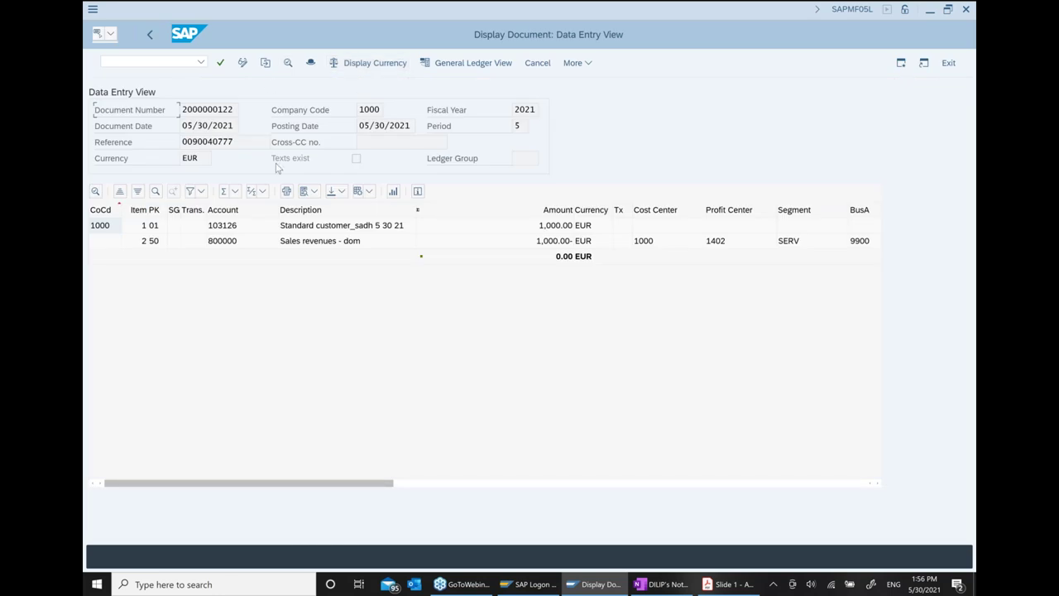
# Step: Switch to the OneNote notes and add the indented sub-bullet "Review Accounting document ( finance)" under the "Doc flow… VA03" line
pyautogui.click(662, 584)
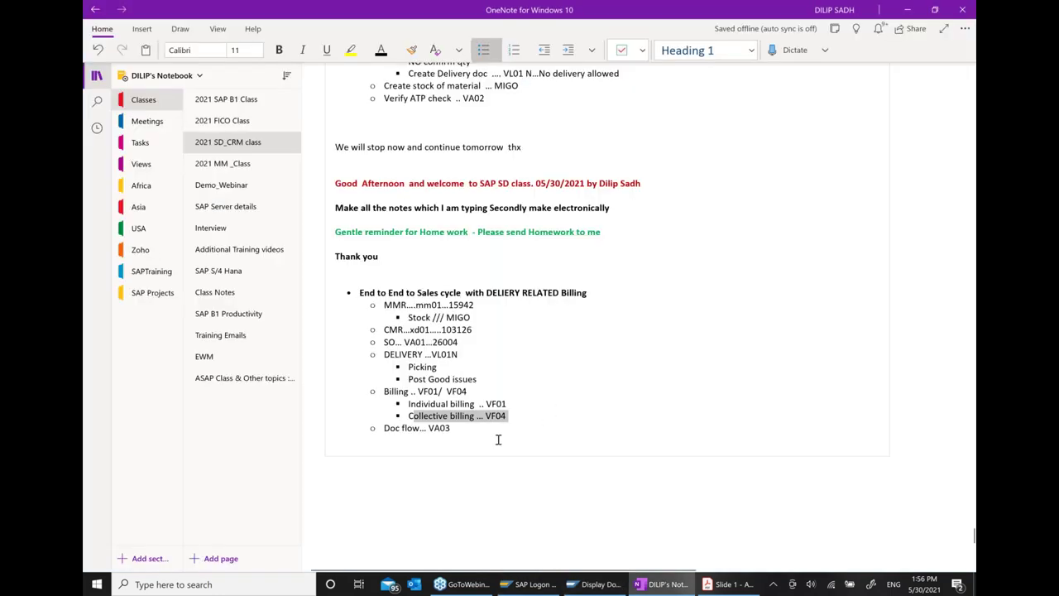
pyautogui.click(476, 429)
pyautogui.press('Return')
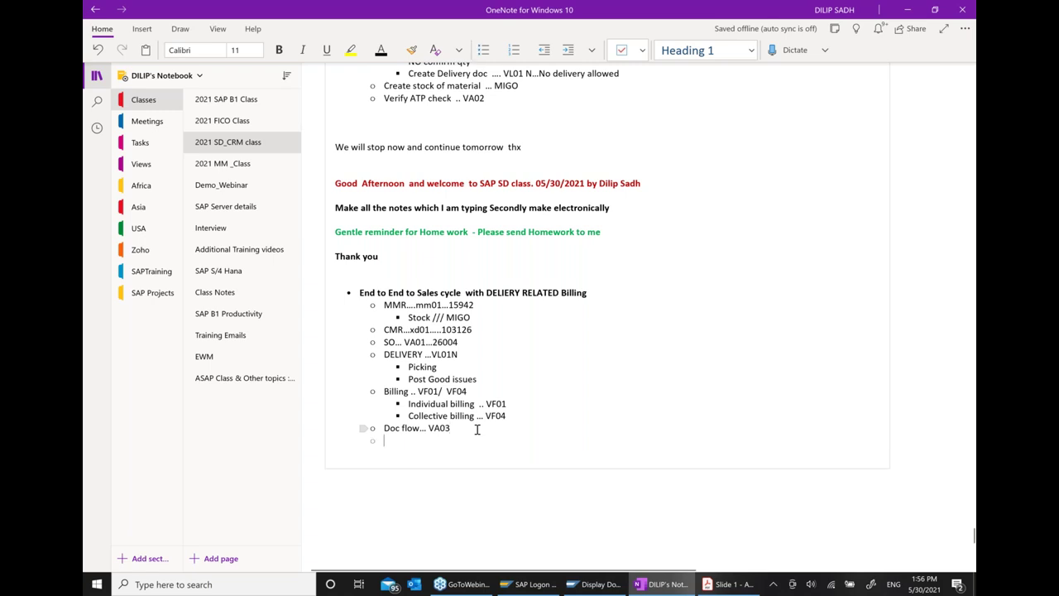
pyautogui.click(570, 49)
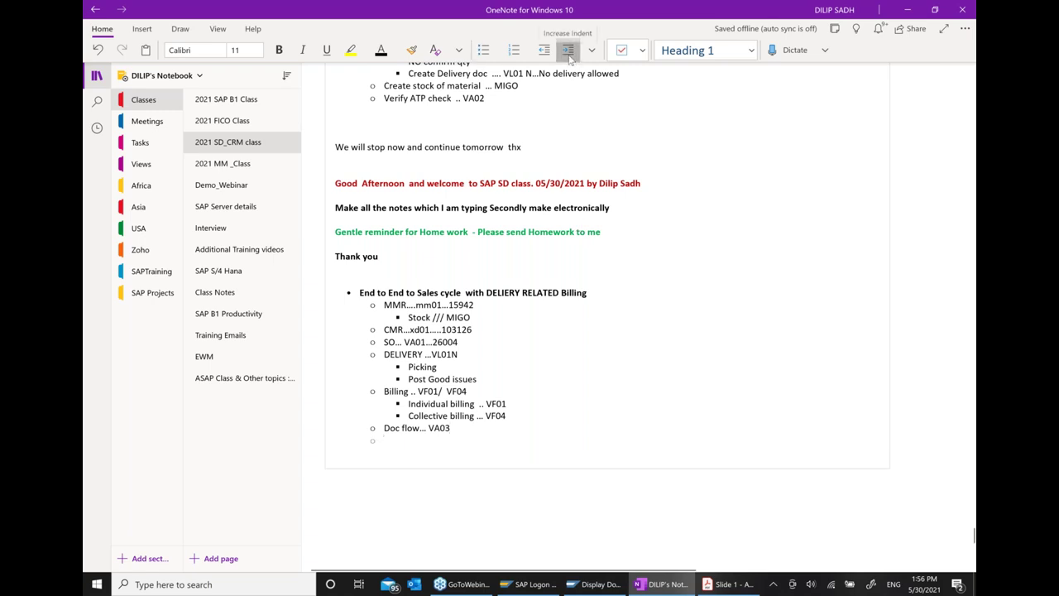
pyautogui.write('REV')
pyautogui.press('BackSpace')
pyautogui.press('BackSpace')
pyautogui.write('ev')
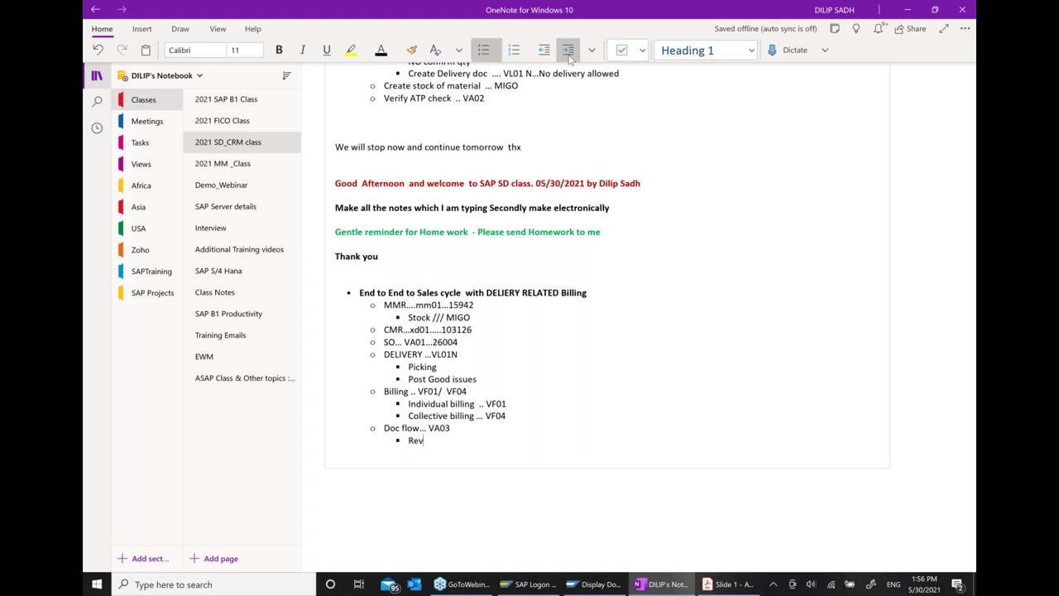
pyautogui.write('iew Accounting documen')
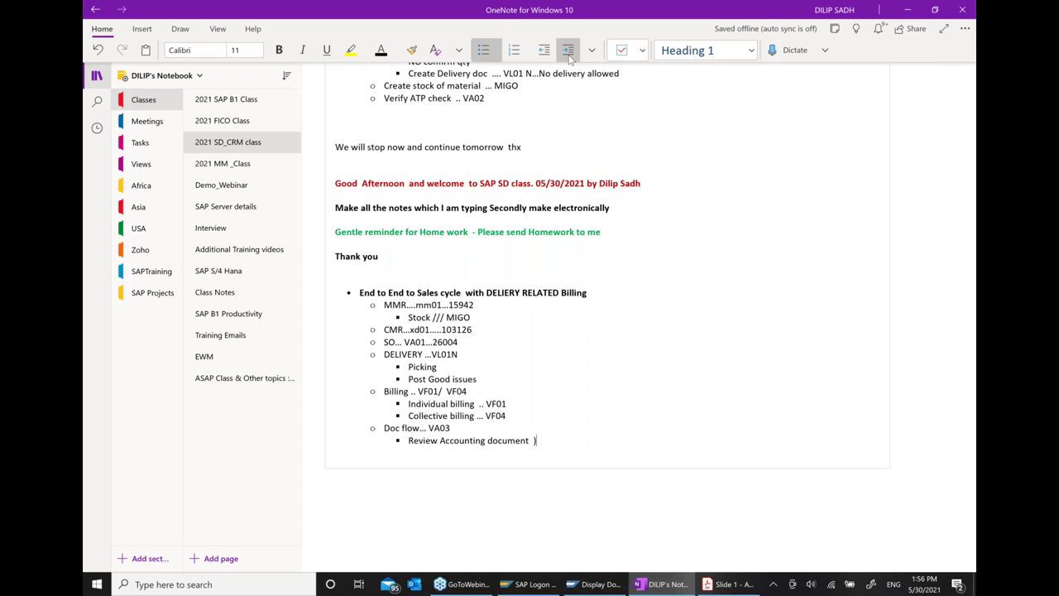
pyautogui.write('t  ( finance)')
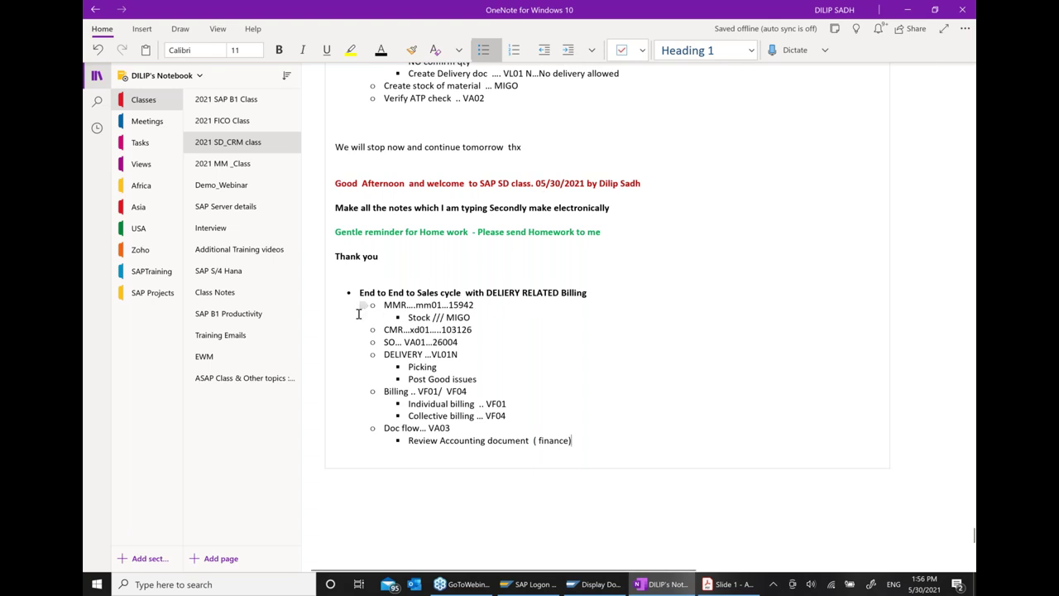
# Step: Append the document number from the SAP accounting document to the "Review Accounting document" line in OneNote
pyautogui.click(591, 584)
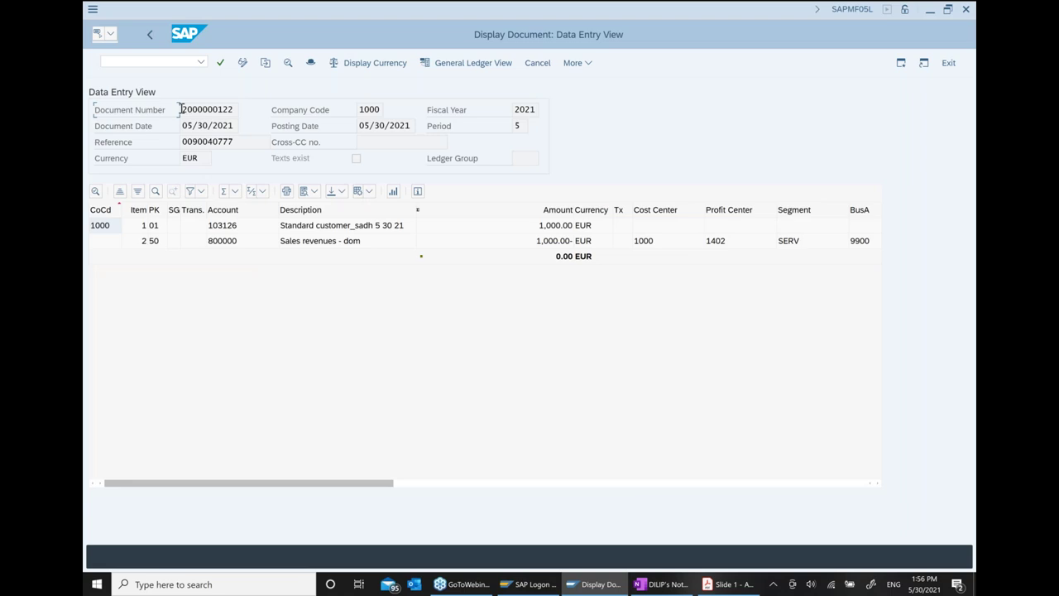
pyautogui.moveTo(182, 108); pyautogui.dragTo(256, 109)
pyautogui.click(662, 584)
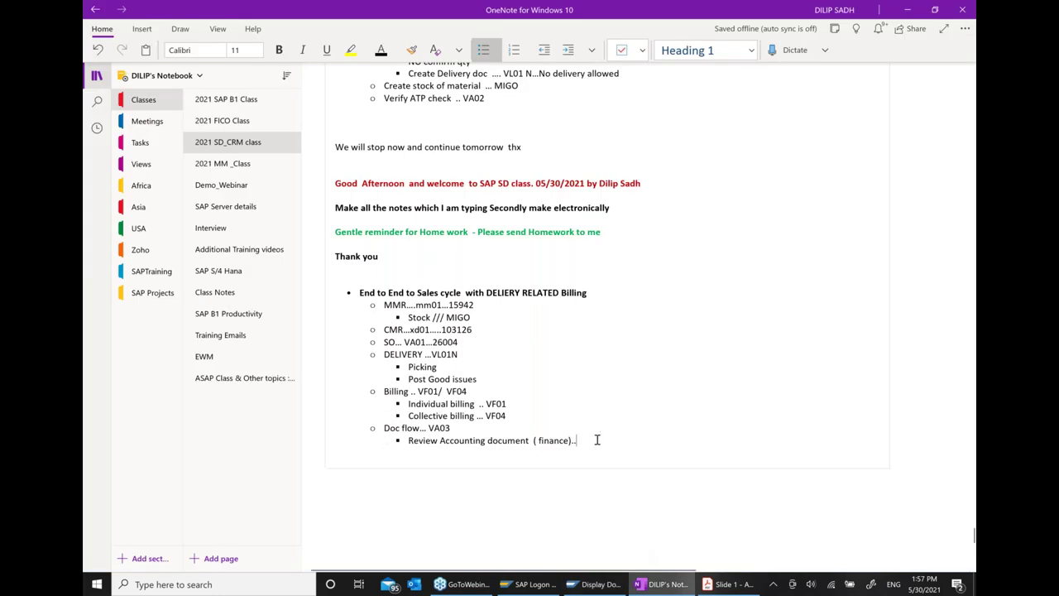
pyautogui.write('...2000000122')
# Step: Copy the accounting document's reference number in SAP and add it after dots to the "Billing .. VF01/ VF04" line in OneNote
pyautogui.click(594, 585)
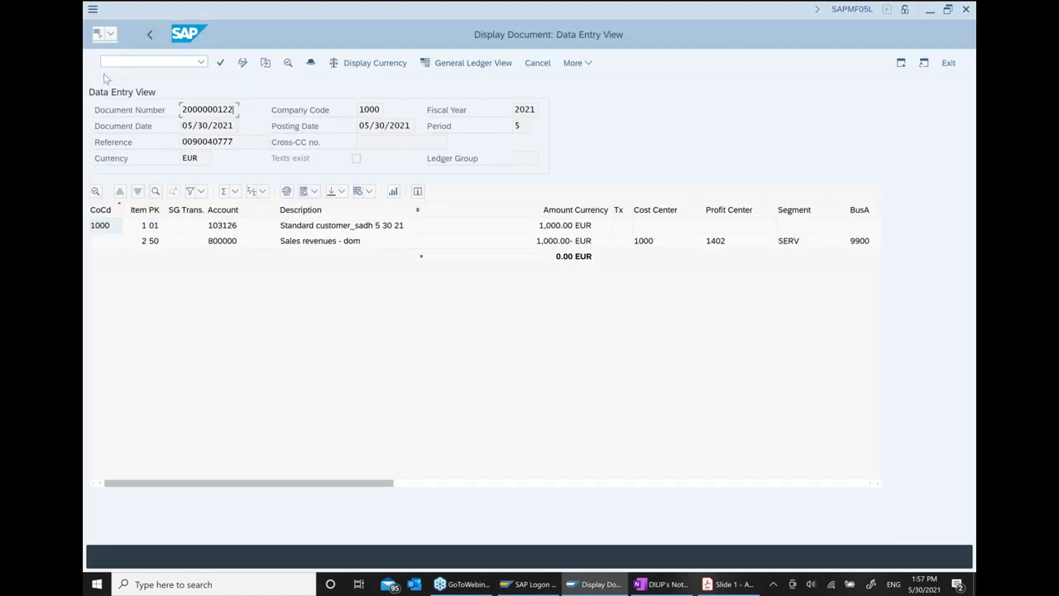
pyautogui.doubleClick(184, 142)
pyautogui.hotkey('ctrl', 'c')
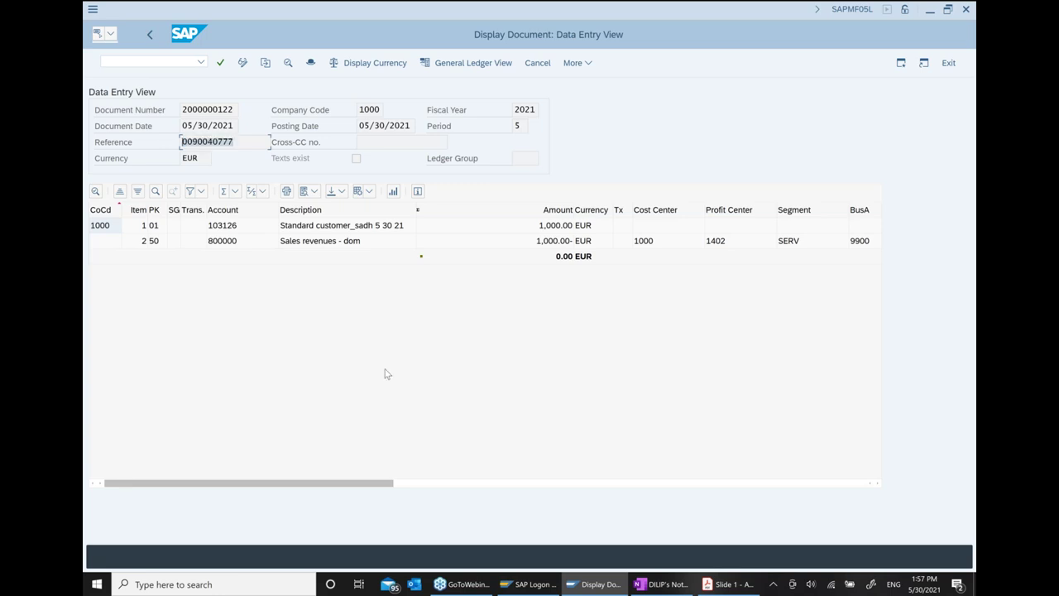
pyautogui.click(659, 584)
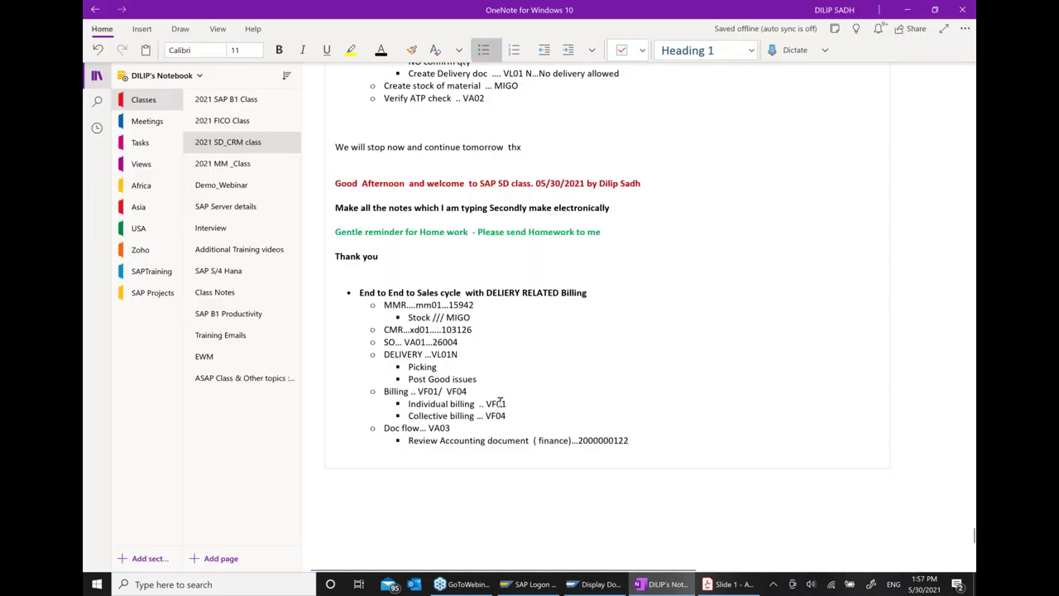
pyautogui.write('.....')
pyautogui.hotkey('ctrl', 'v')
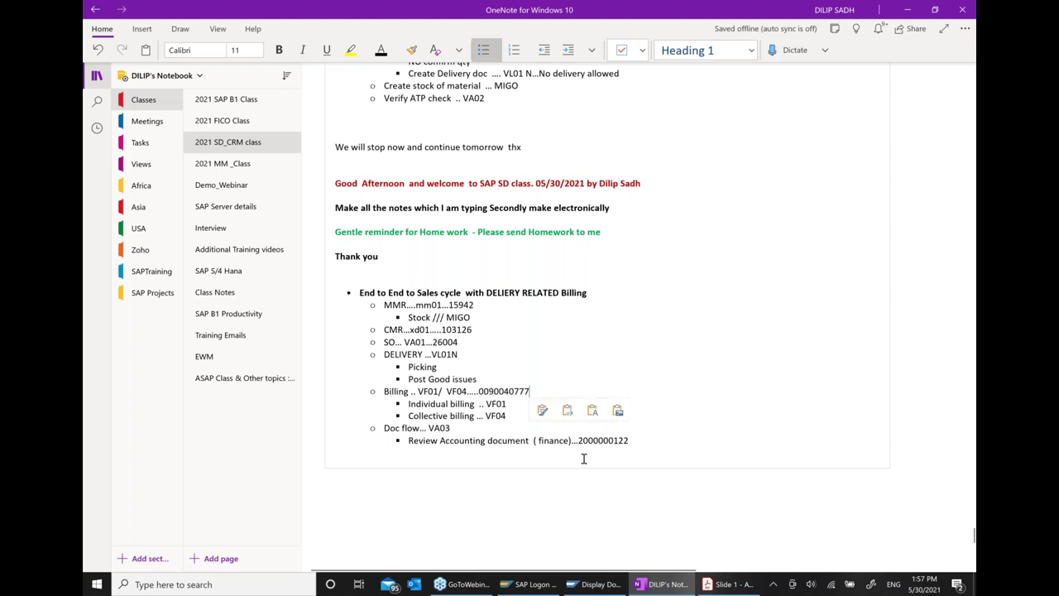
pyautogui.doubleClick(634, 440)
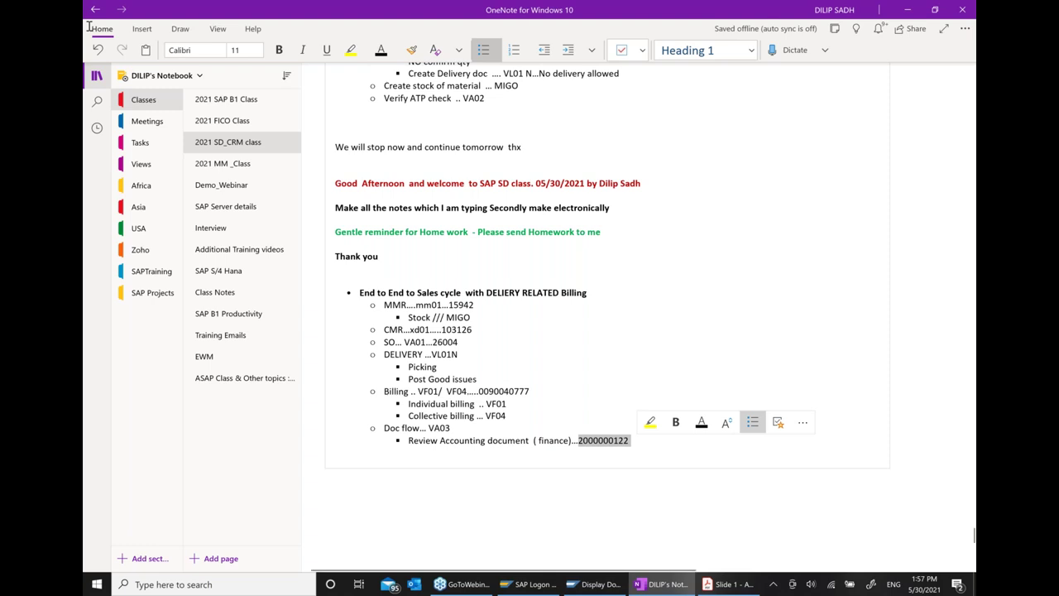
# Step: Switch back to SAP and examine the customer and sales revenue line items and their amounts in the accounting document
pyautogui.click(596, 586)
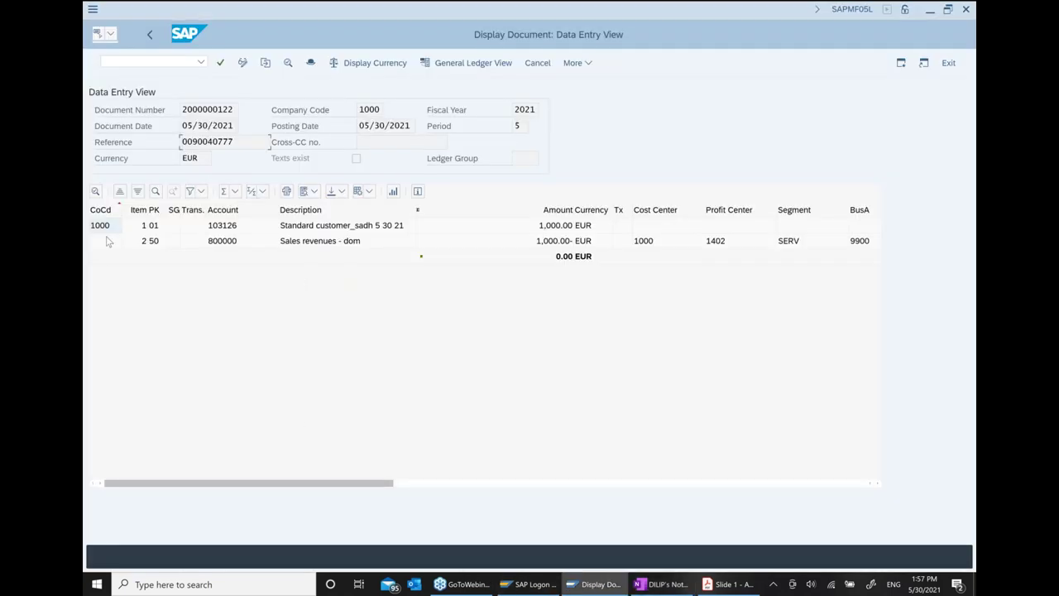
pyautogui.click(227, 230)
pyautogui.click(560, 231)
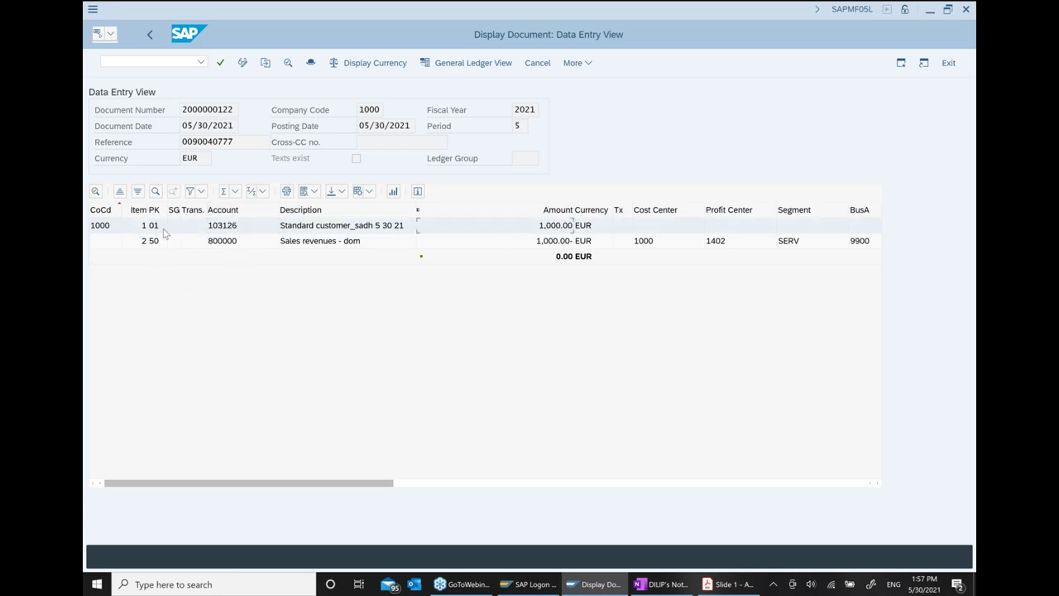
pyautogui.click(301, 245)
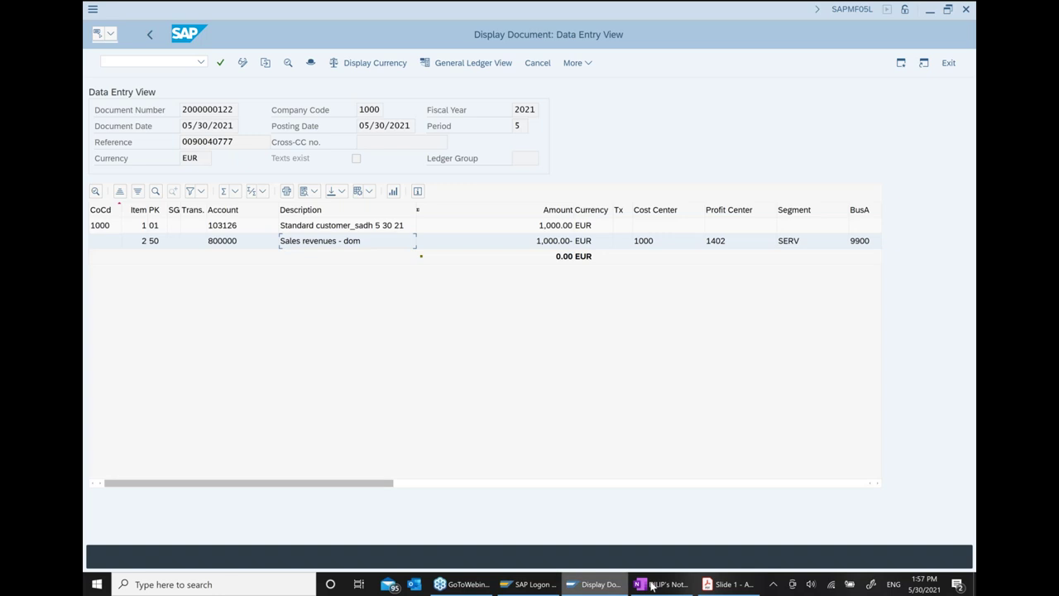
pyautogui.click(229, 231)
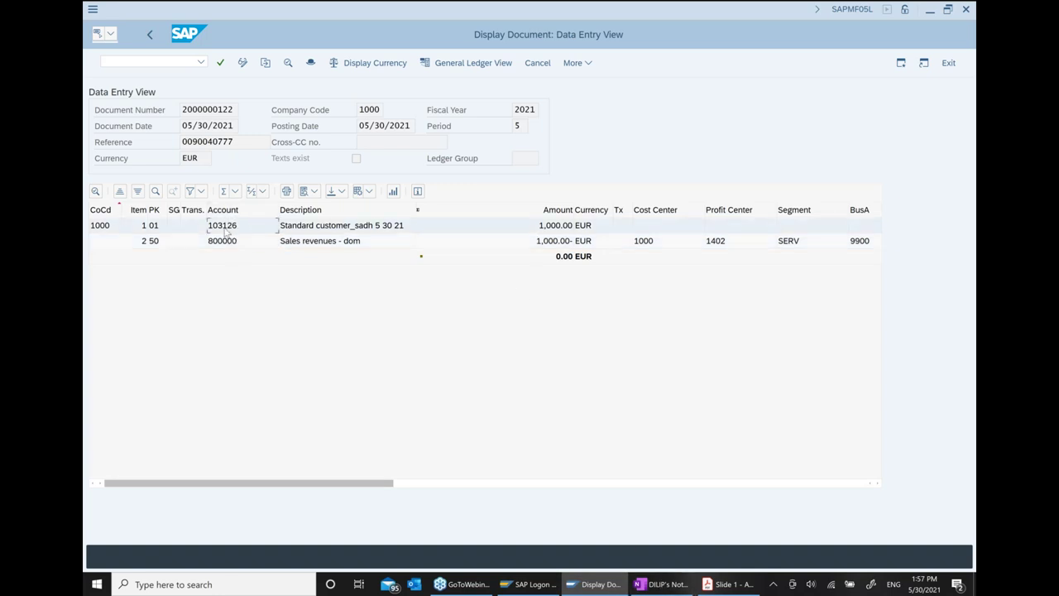
pyautogui.click(563, 231)
pyautogui.click(544, 245)
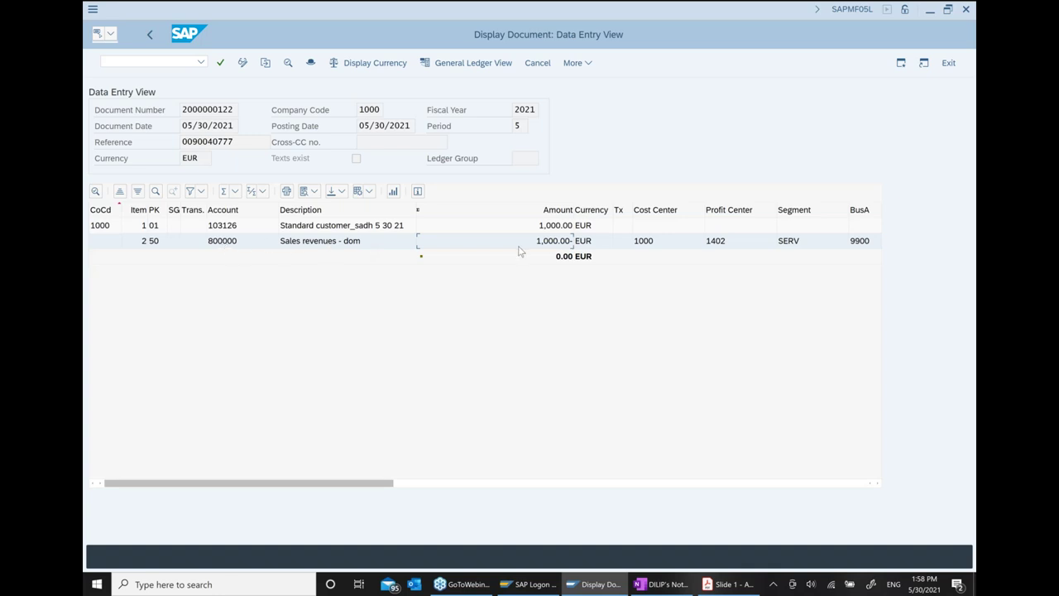
# Step: In OneNote, nest "Debit = Customer account" and "Credit = Sales rebanue account" under the "Review Accounting document" line
pyautogui.click(667, 584)
pyautogui.scroll(-2, 551, 428)
pyautogui.click(653, 353)
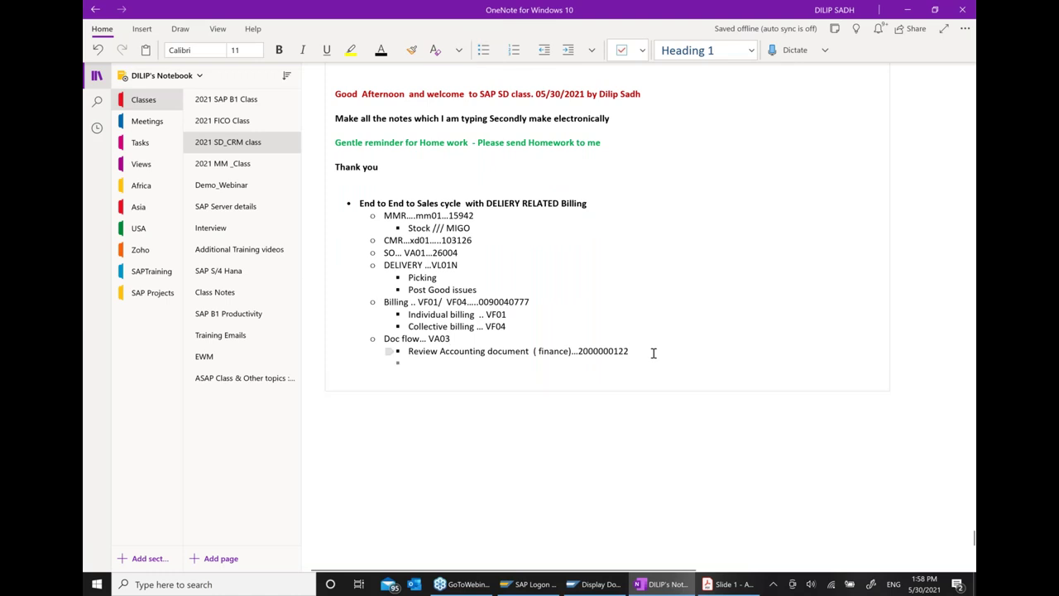
pyautogui.click(568, 56)
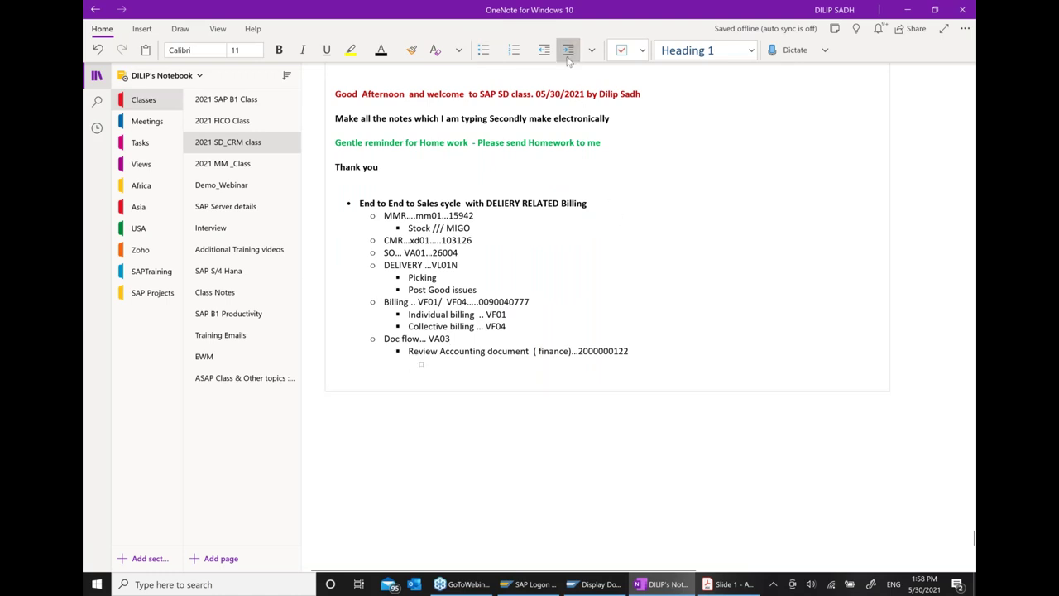
pyautogui.write('debit ')
pyautogui.write('=')
pyautogui.write(' Customer')
pyautogui.press('BackSpace')
pyautogui.press('BackSpace')
pyautogui.press('BackSpace')
pyautogui.press('BackSpace')
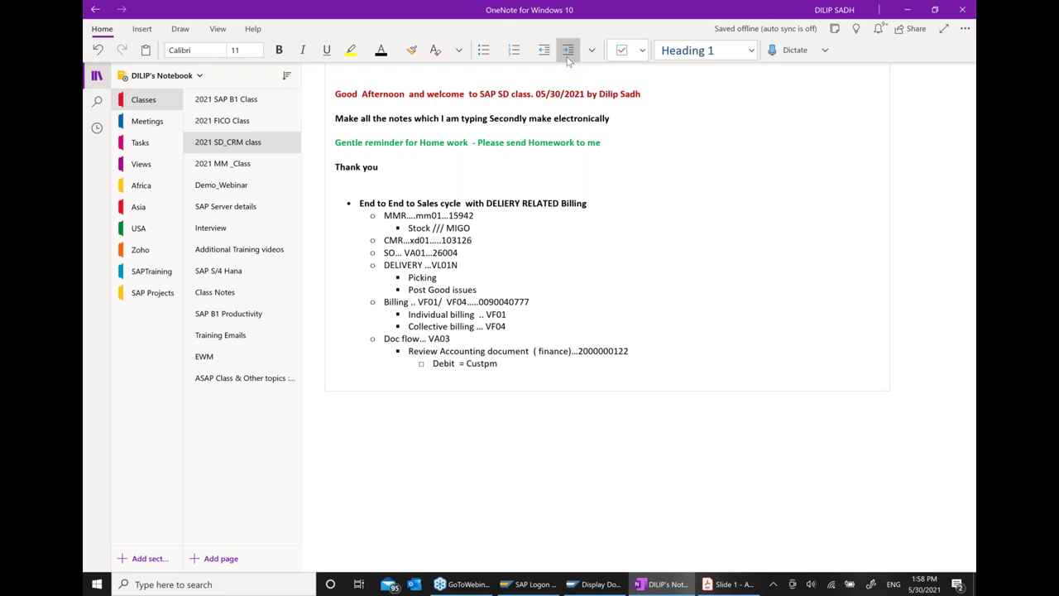
pyautogui.write('omer account')
pyautogui.press('Return')
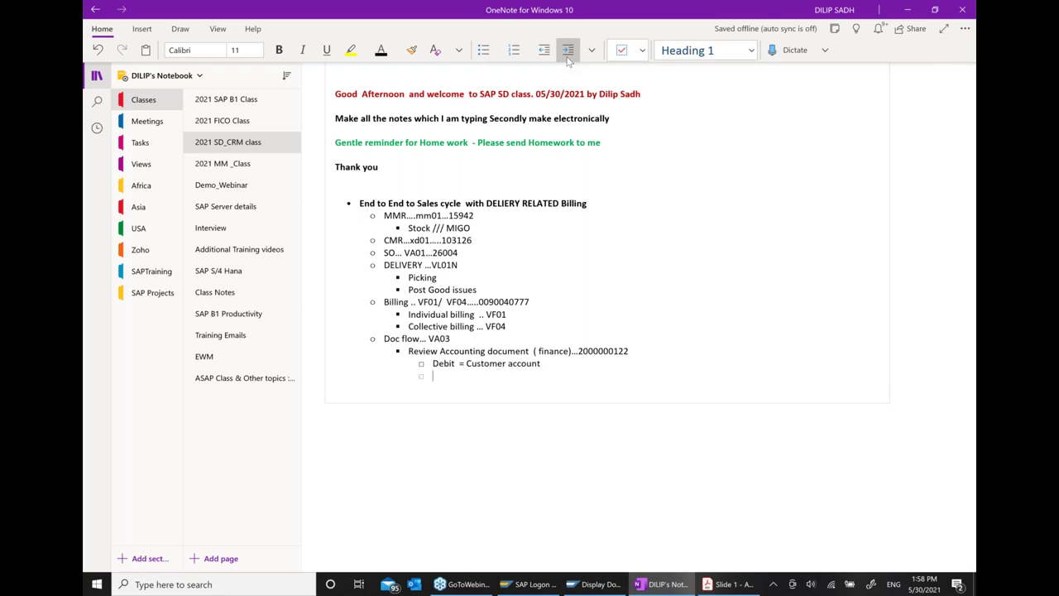
pyautogui.write('Credit = Sales rebanue account')
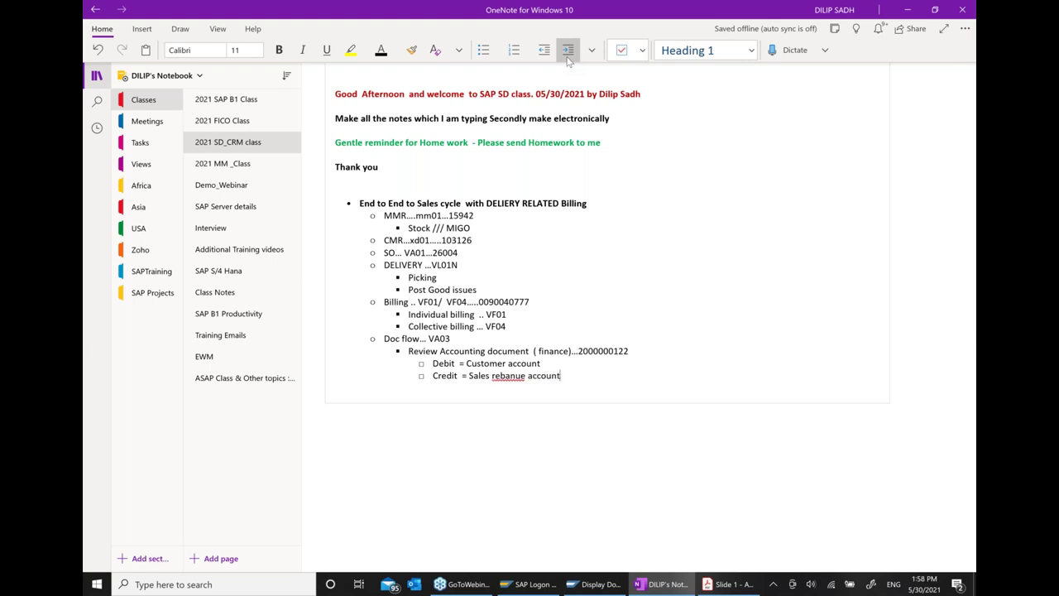
pyautogui.rightClick(510, 366)
pyautogui.click(506, 377)
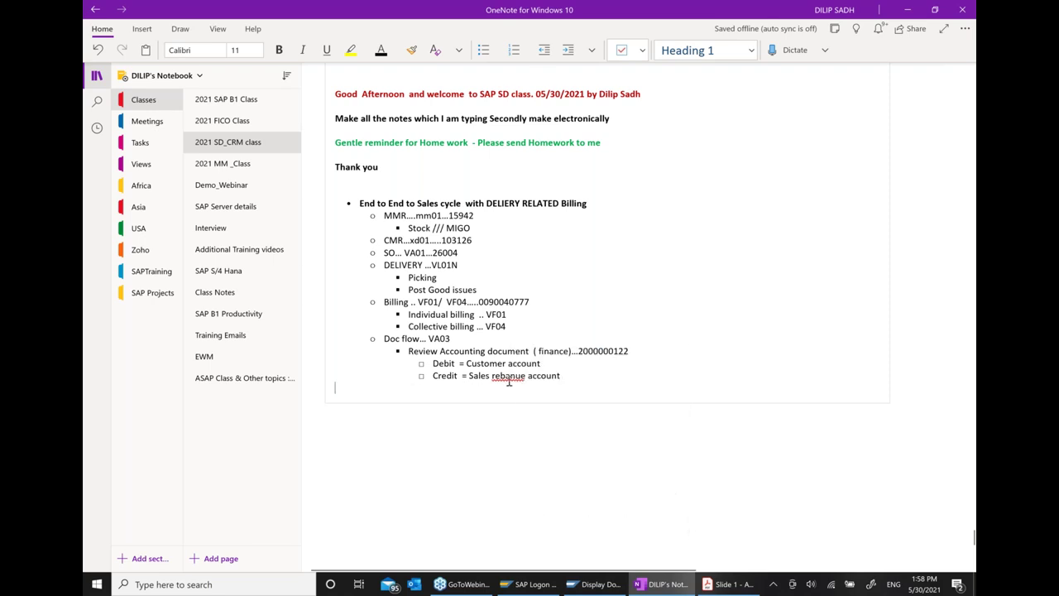
pyautogui.rightClick(511, 375)
pyautogui.moveTo(531, 389)
pyautogui.press('Right')
pyautogui.press('Down')
pyautogui.press('Down')
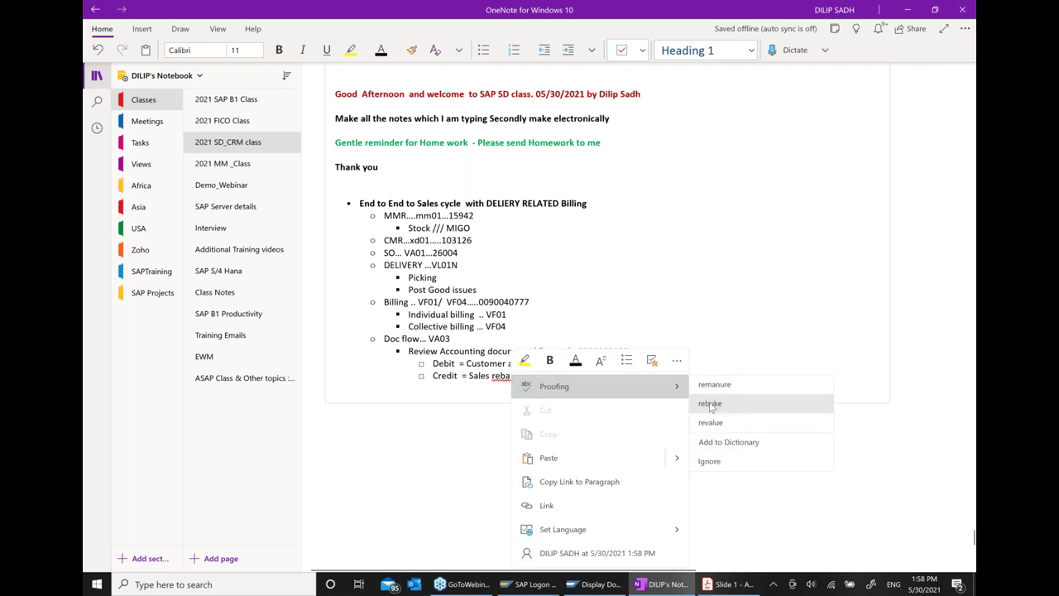
pyautogui.click(493, 426)
# Step: Retype the misspelled word "rebanue" as "revanue" in the "Credit" line
pyautogui.click(526, 378)
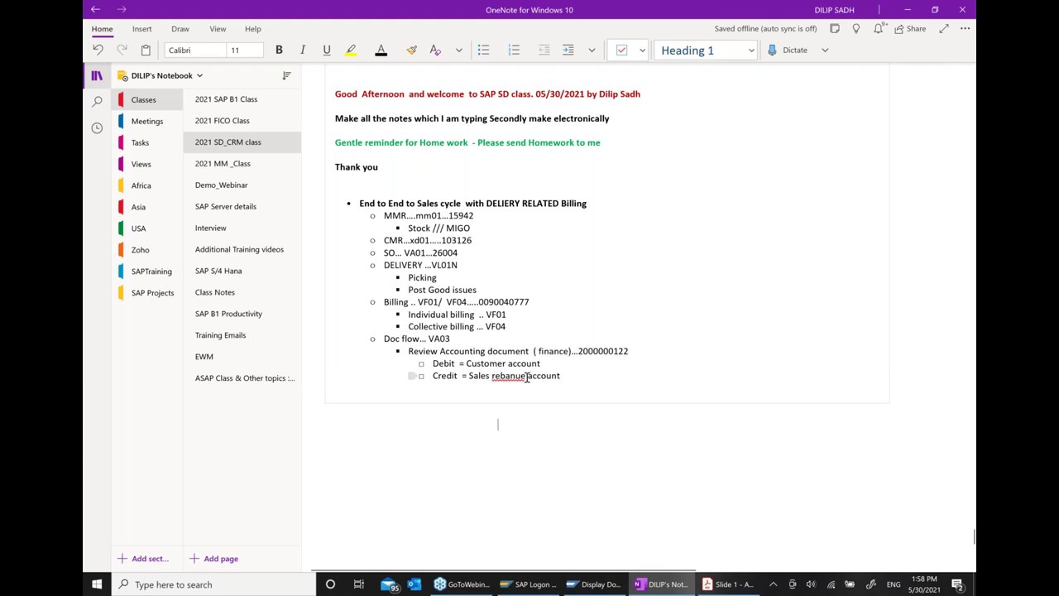
pyautogui.press('BackSpace')
pyautogui.press('BackSpace')
pyautogui.press('BackSpace')
pyautogui.press('BackSpace')
pyautogui.press('BackSpace')
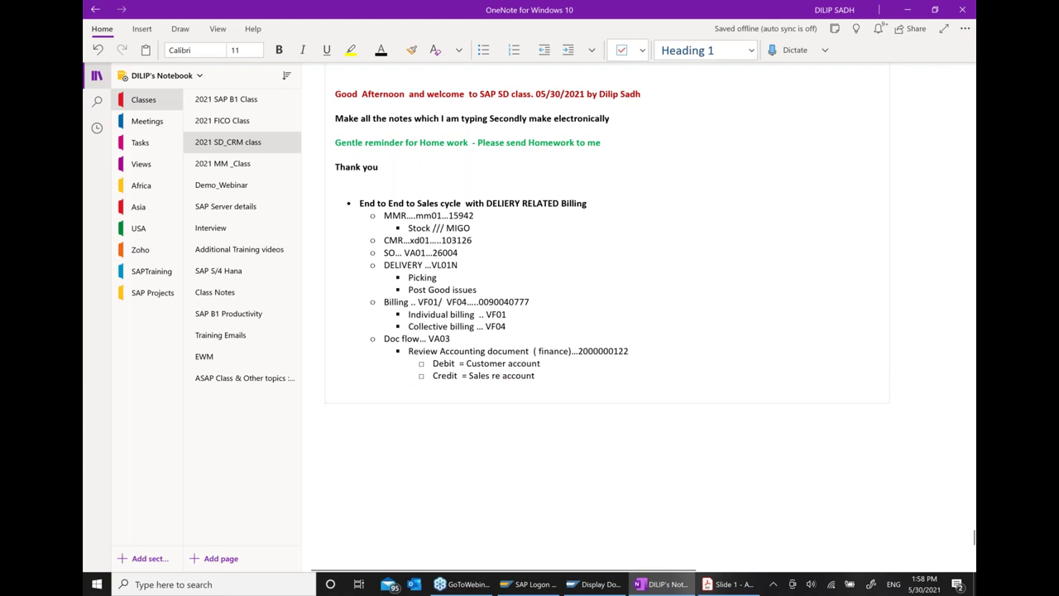
pyautogui.write('vanue')
# Step: Make the "Debit" and "Credit" labels bold and correct "revanue" to "revenue" in the "Credit" line
pyautogui.doubleClick(443, 363)
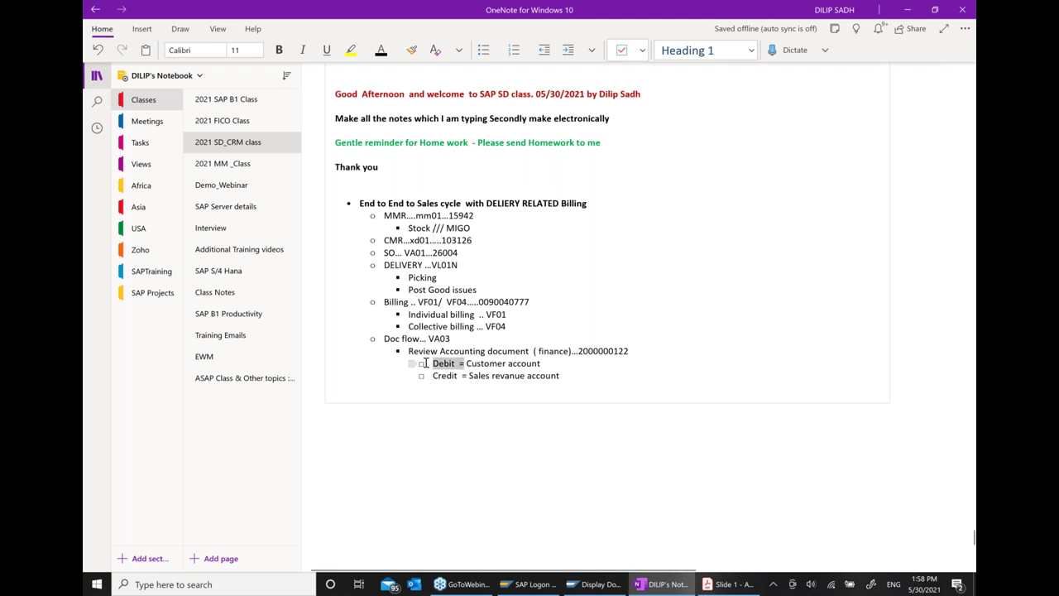
pyautogui.click(466, 345)
pyautogui.doubleClick(440, 376)
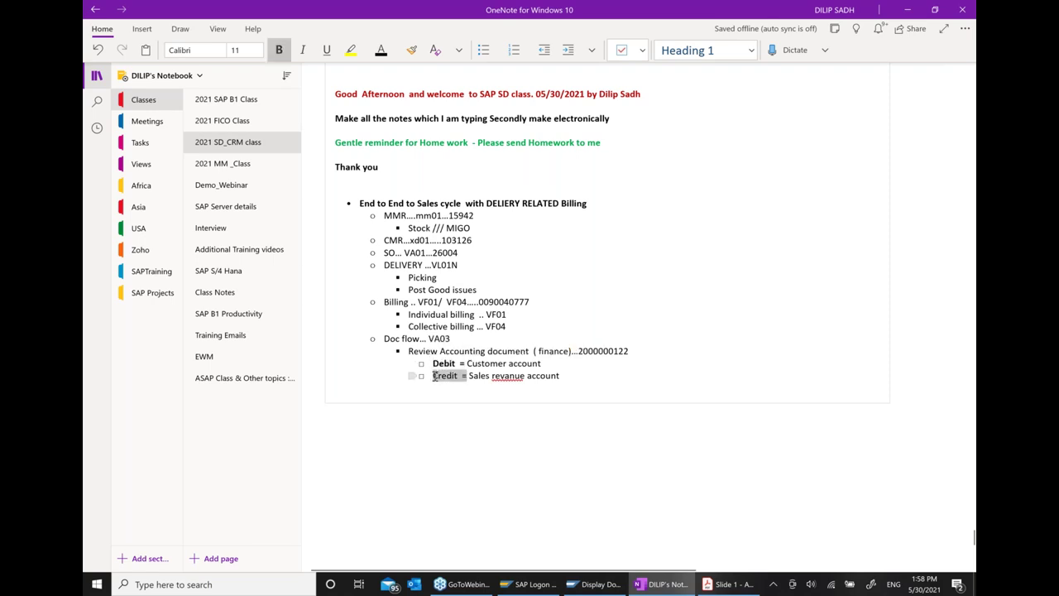
pyautogui.click(472, 357)
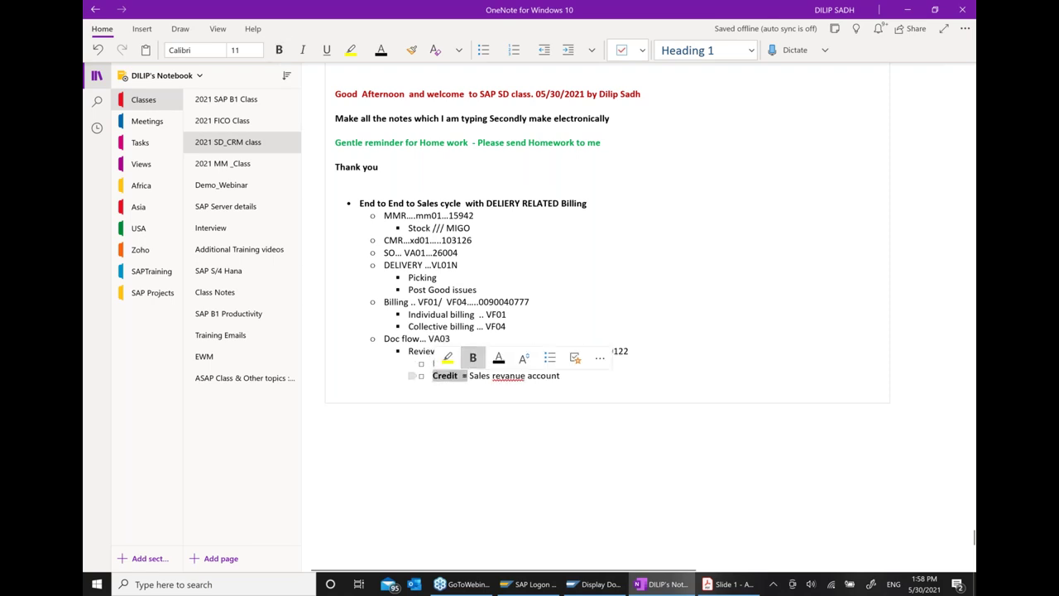
pyautogui.rightClick(508, 376)
pyautogui.click(717, 384)
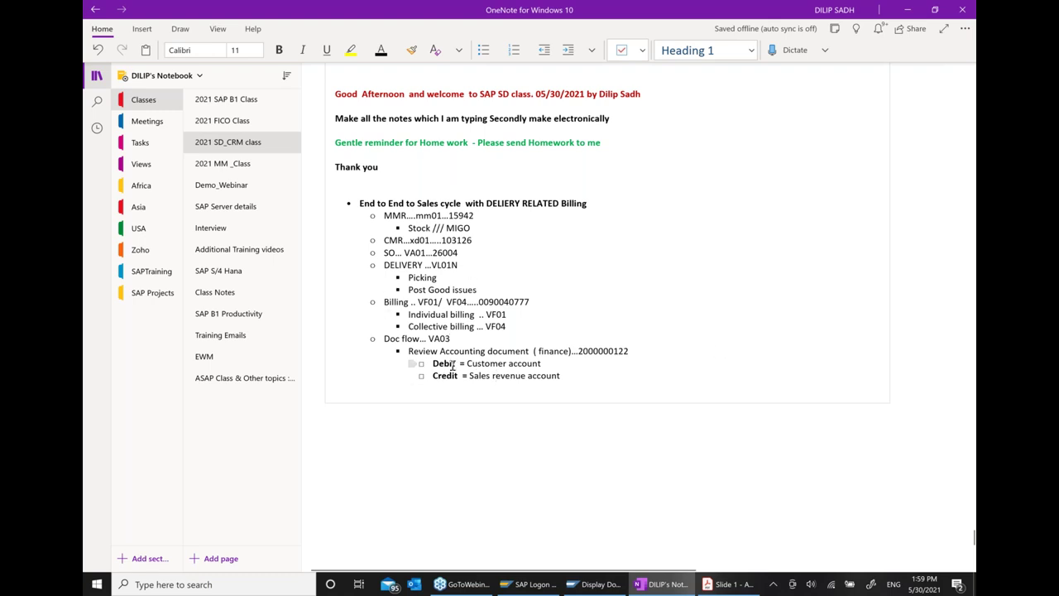
pyautogui.moveTo(431, 364); pyautogui.dragTo(546, 367)
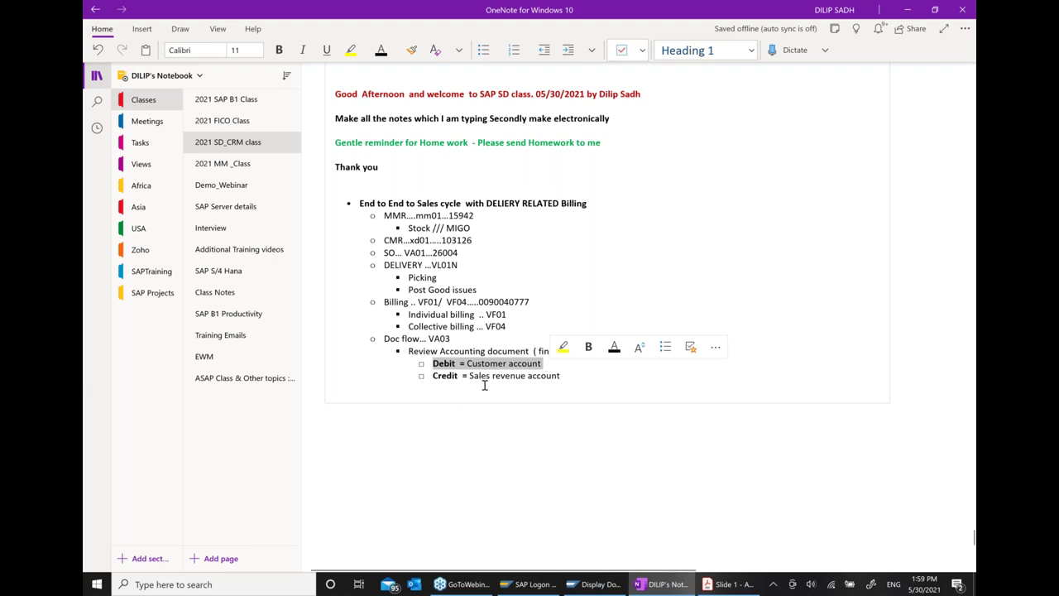
pyautogui.moveTo(432, 377); pyautogui.dragTo(568, 381)
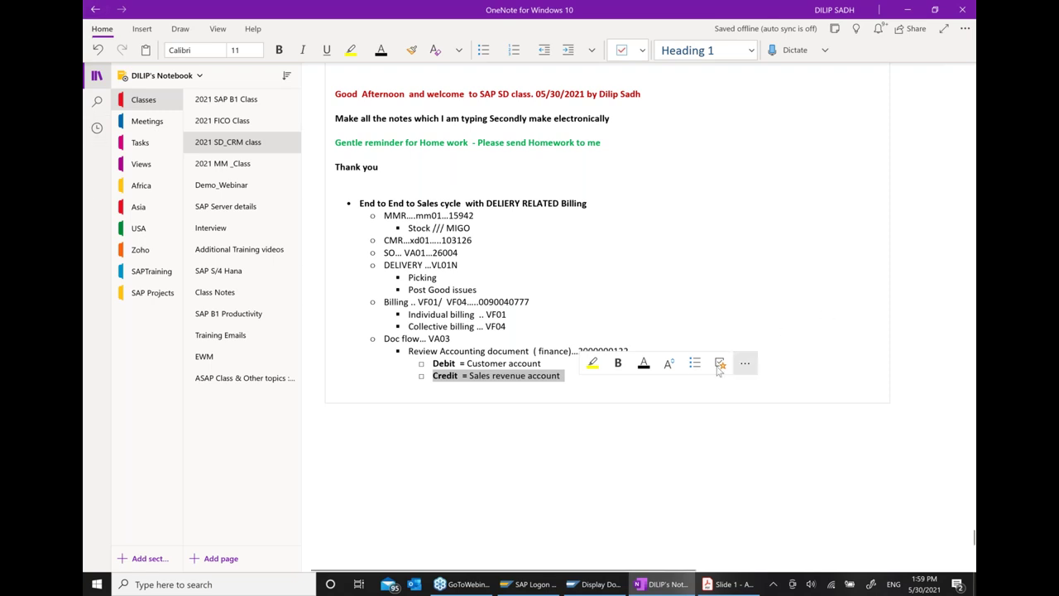
pyautogui.click(613, 445)
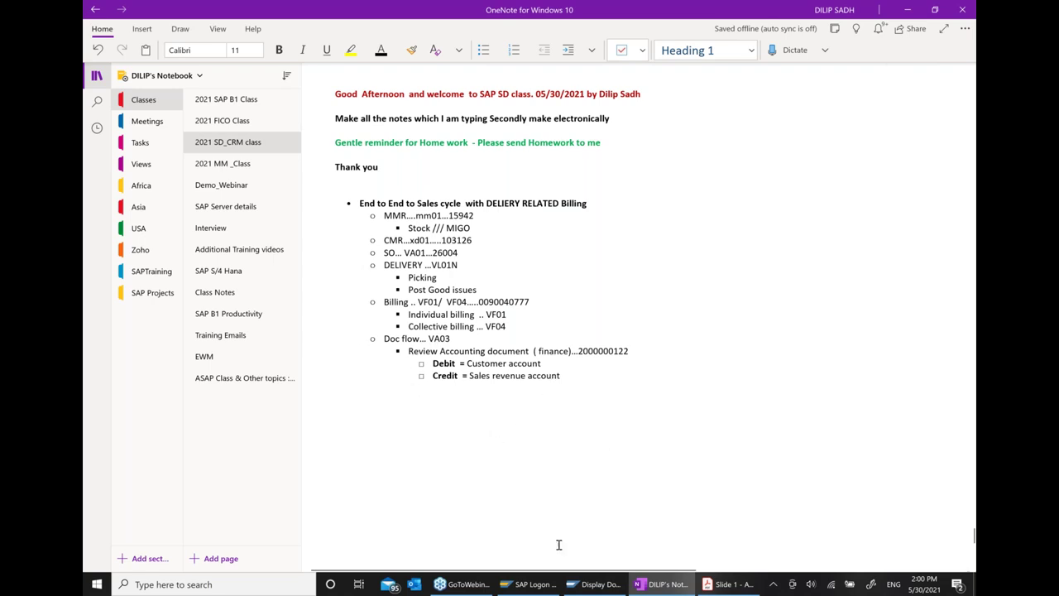
# Step: Switch to SAP and return from the accounting document to the document flow
pyautogui.click(595, 584)
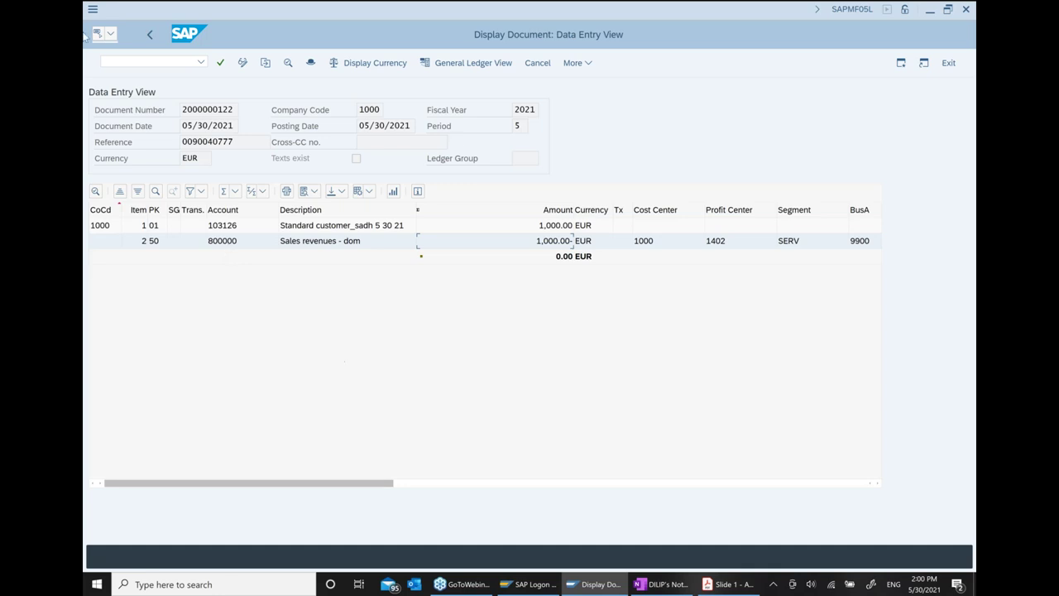
pyautogui.click(152, 35)
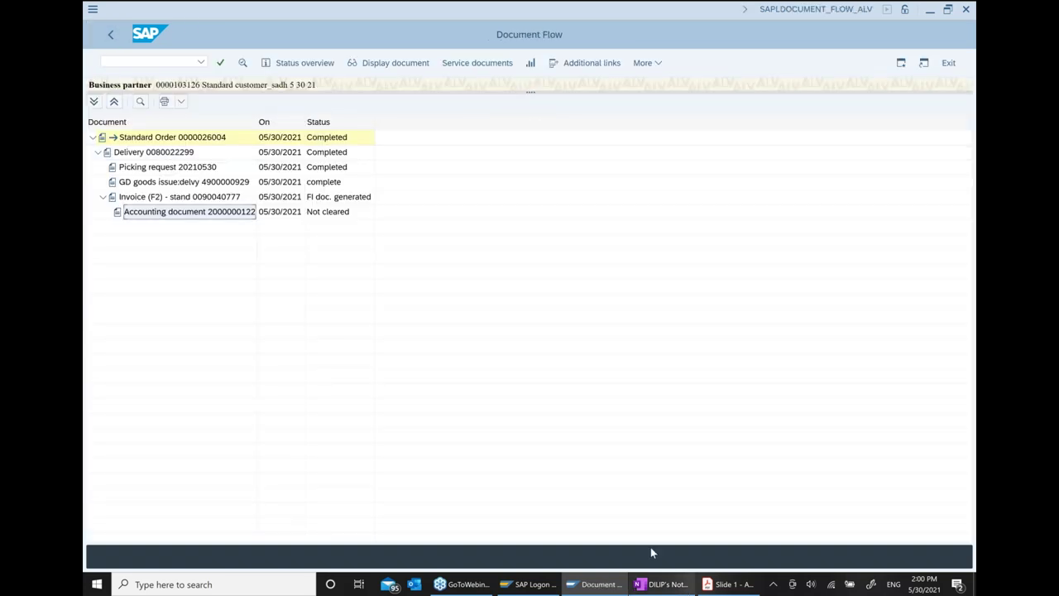
# Step: In OneNote, add a "Revenue account determination" bullet at the "Doc flow" level, ending with dots and the sales revenue G/L account number
pyautogui.click(691, 585)
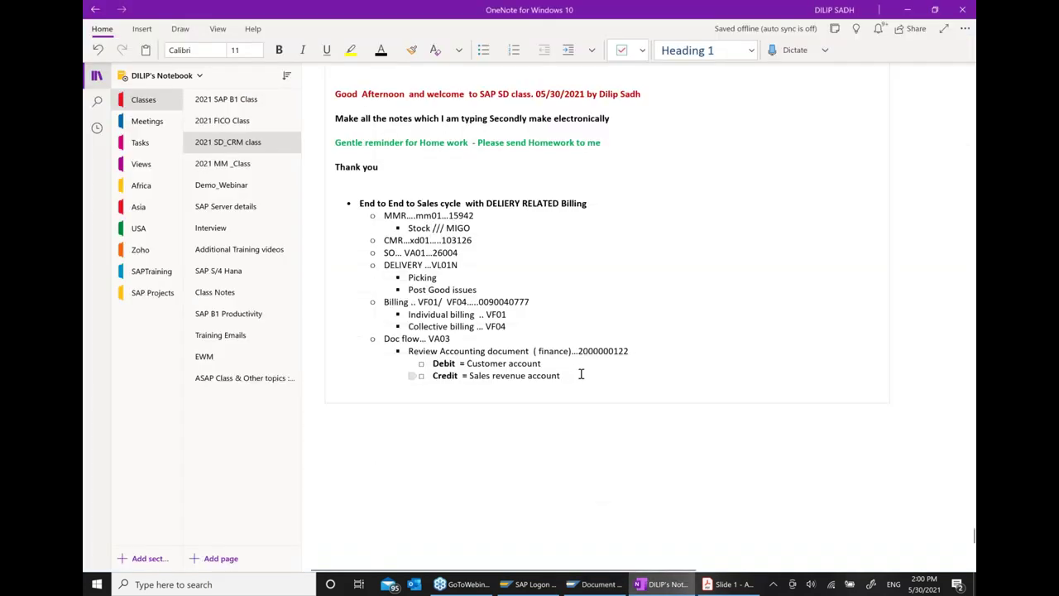
pyautogui.click(586, 382)
pyautogui.press('Return')
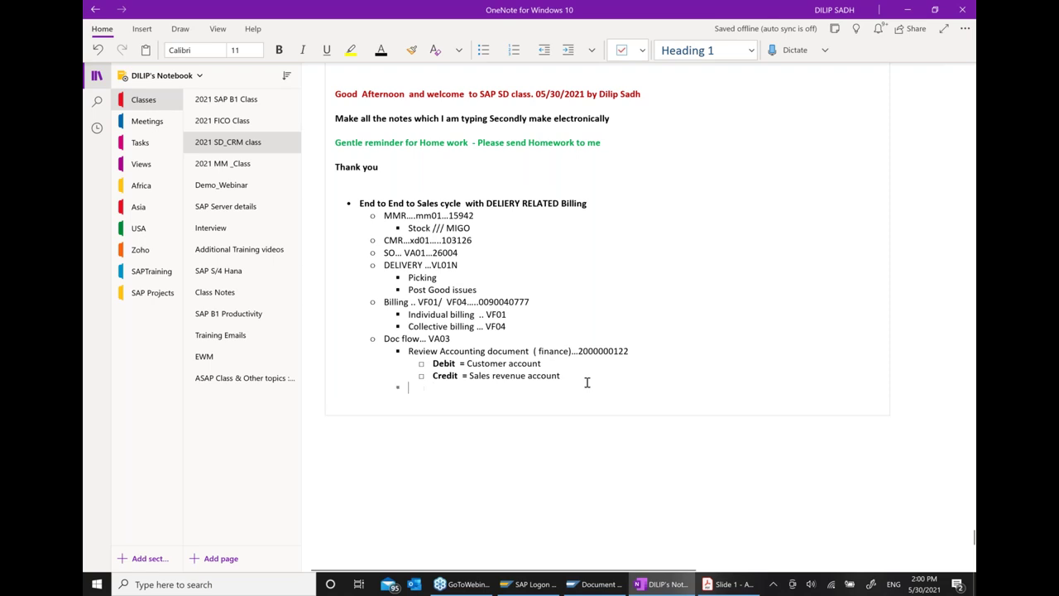
pyautogui.hotkey('shift', 'Tab')
pyautogui.write('Revan')
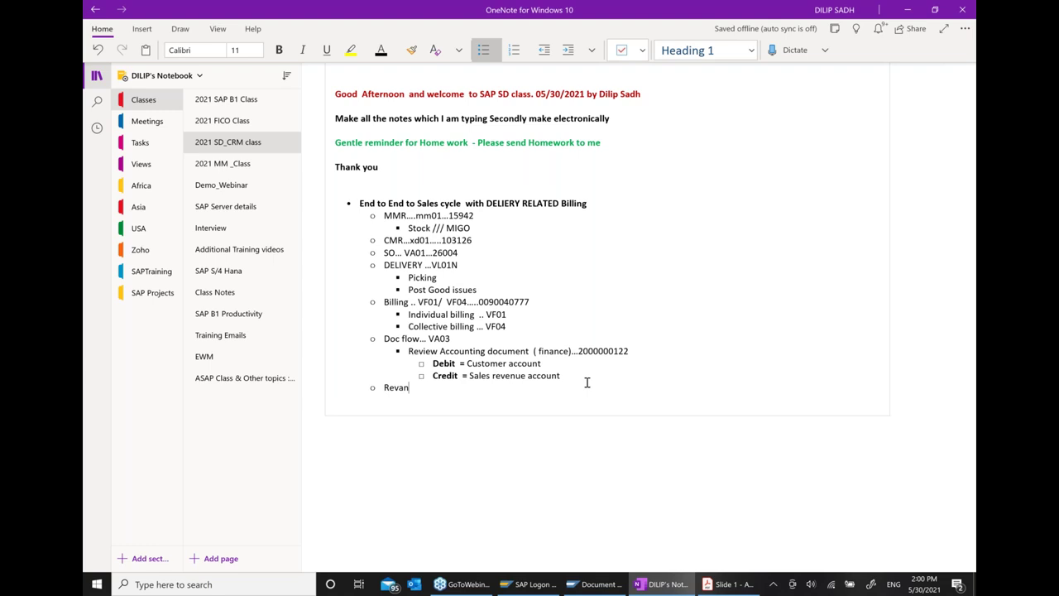
pyautogui.write('ue account')
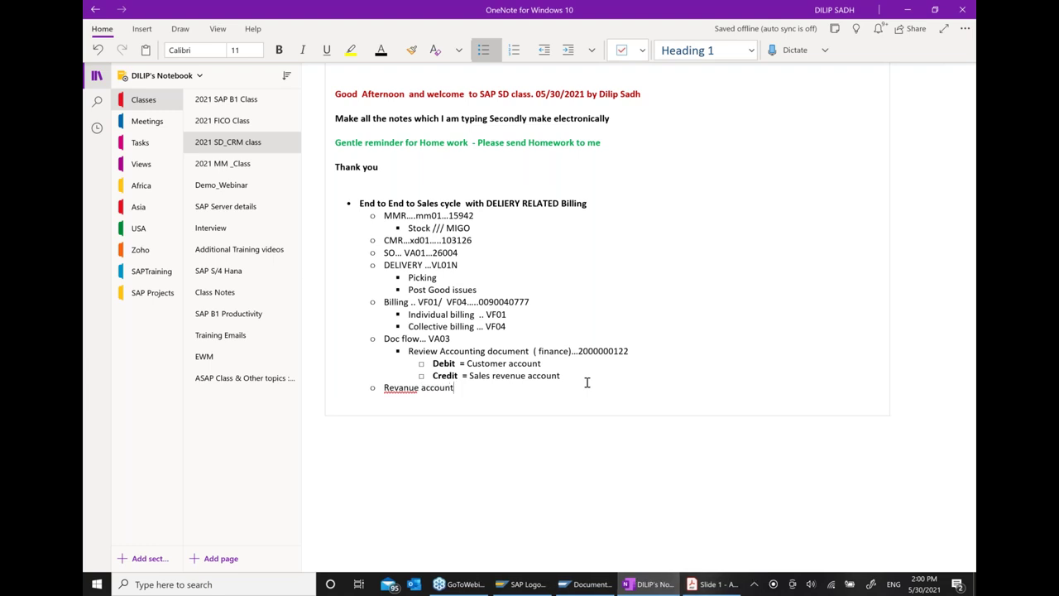
pyautogui.write(' determination  ... 800000')
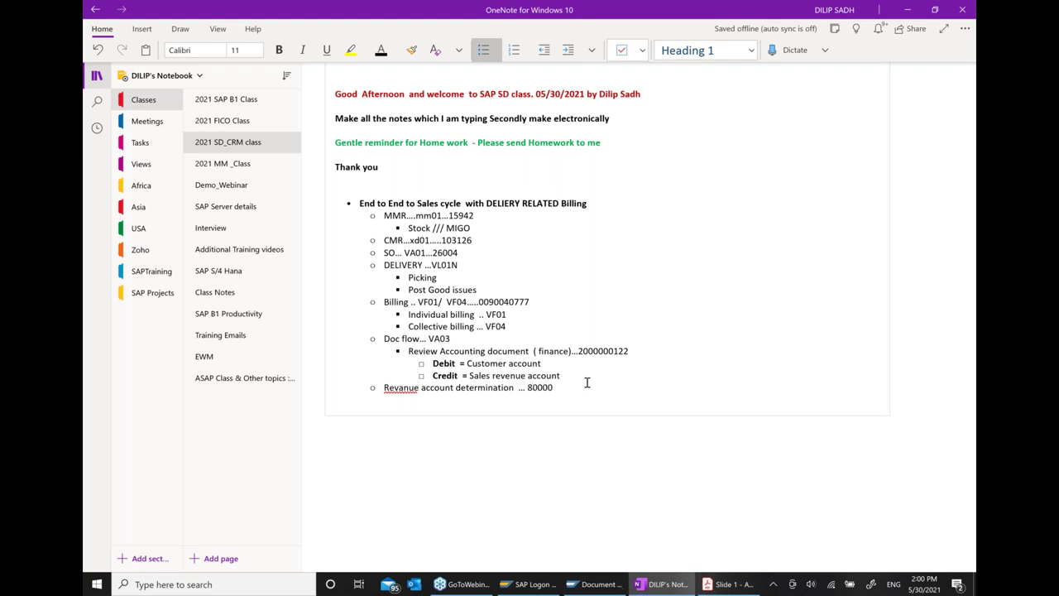
pyautogui.rightClick(408, 389)
pyautogui.click(608, 176)
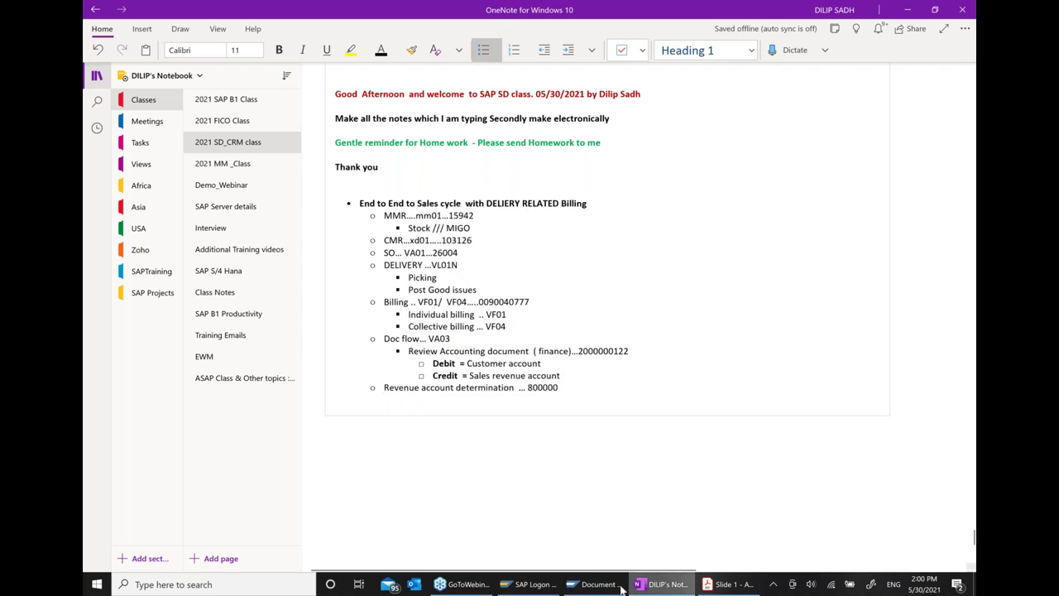
# Step: Switch back to SAP and display the F2 invoice from the document flow
pyautogui.click(594, 584)
pyautogui.click(173, 198)
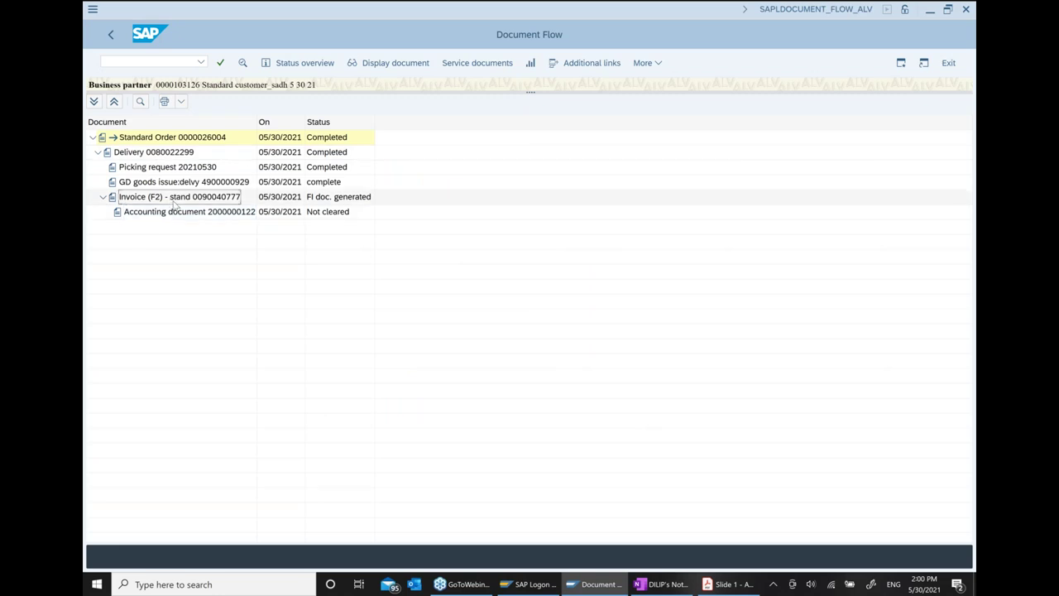
pyautogui.click(389, 65)
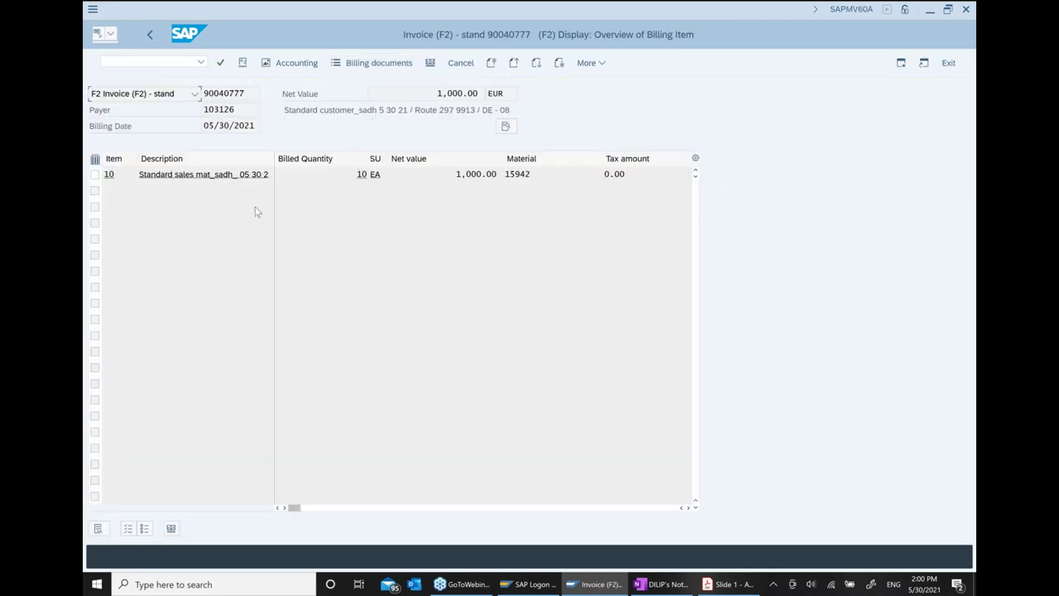
# Step: Open the account determination analysis for the invoice's revenue accounts
pyautogui.click(606, 67)
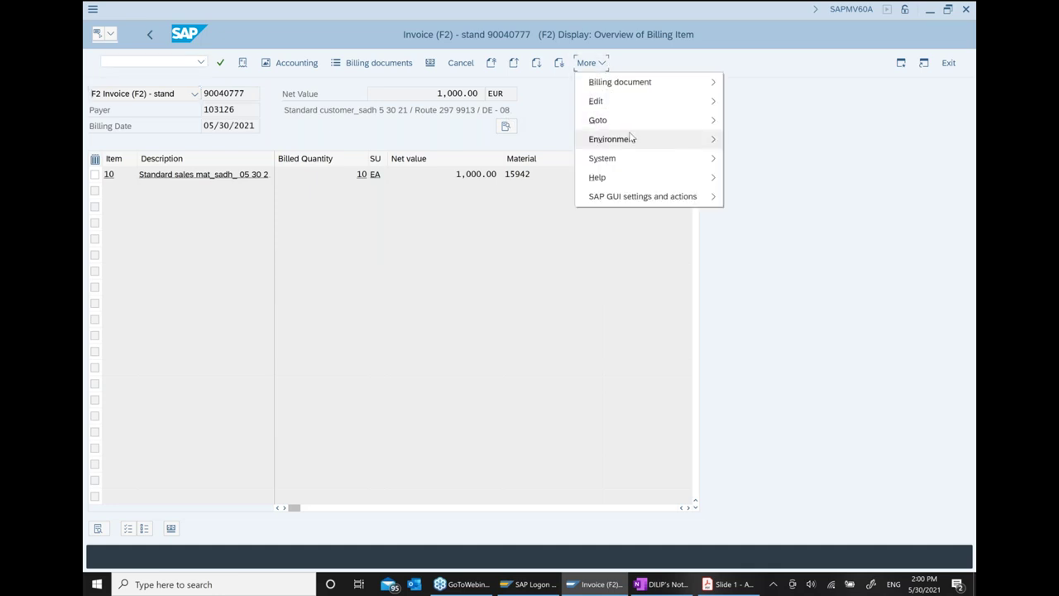
pyautogui.moveTo(631, 139)
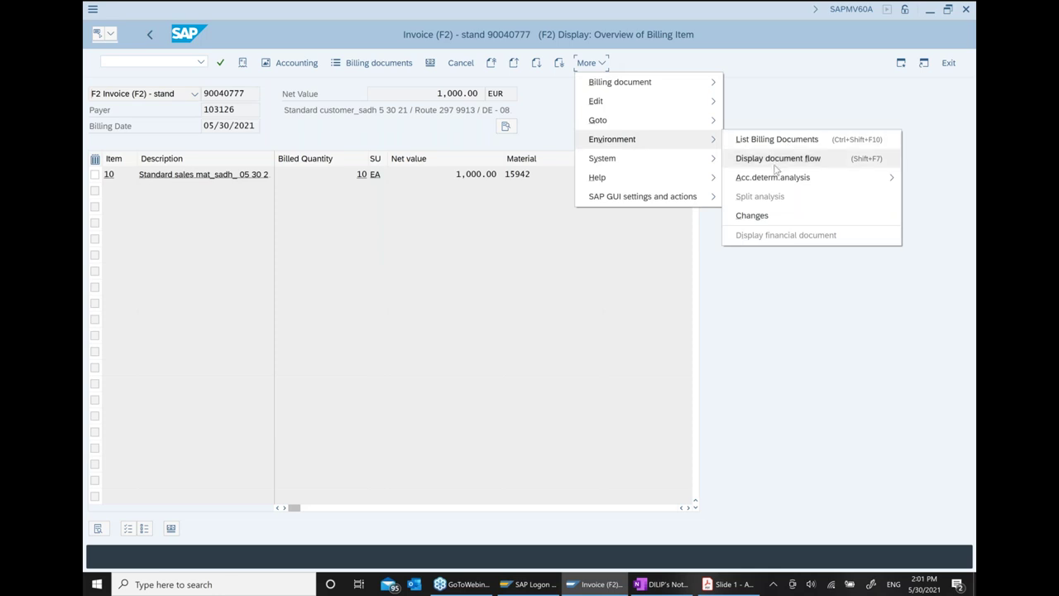
pyautogui.moveTo(774, 185)
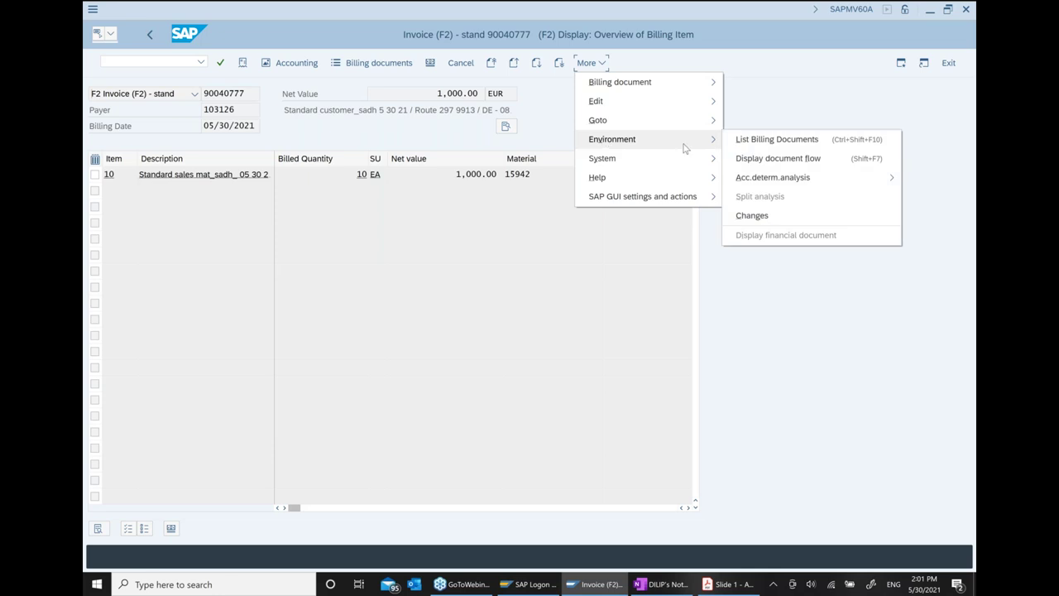
pyautogui.moveTo(729, 180)
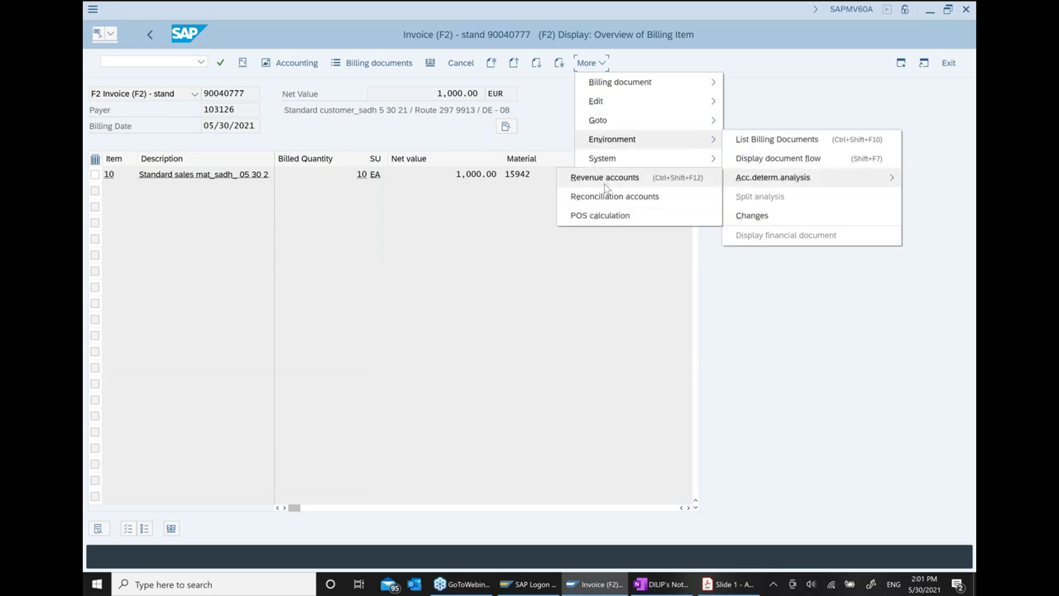
pyautogui.click(605, 182)
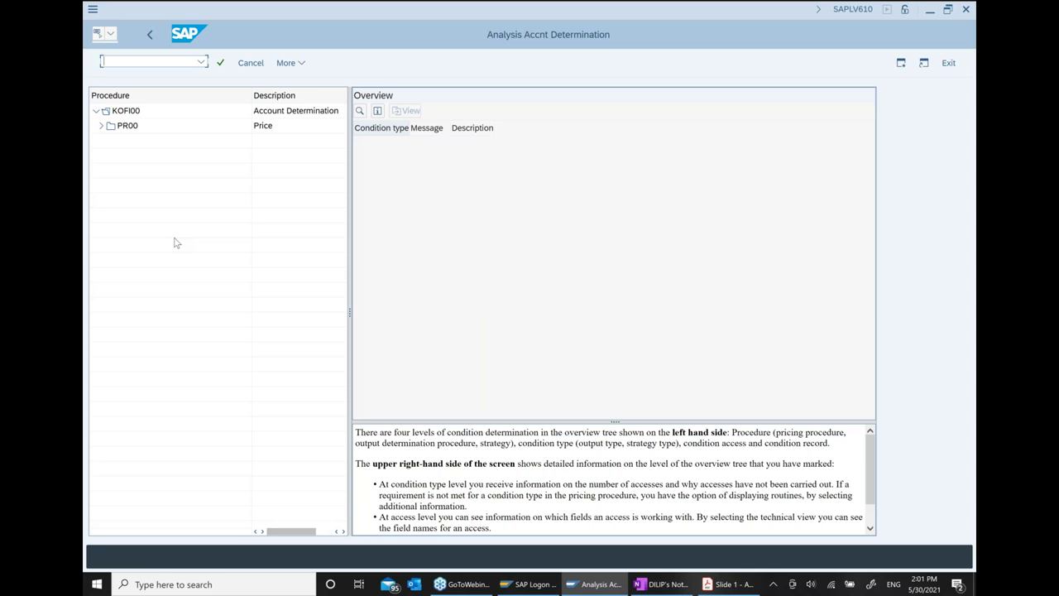
# Step: Expand condition type PR00 under procedure KOFI00 and examine its details and KOFI accesses 10 through 50
pyautogui.click(101, 126)
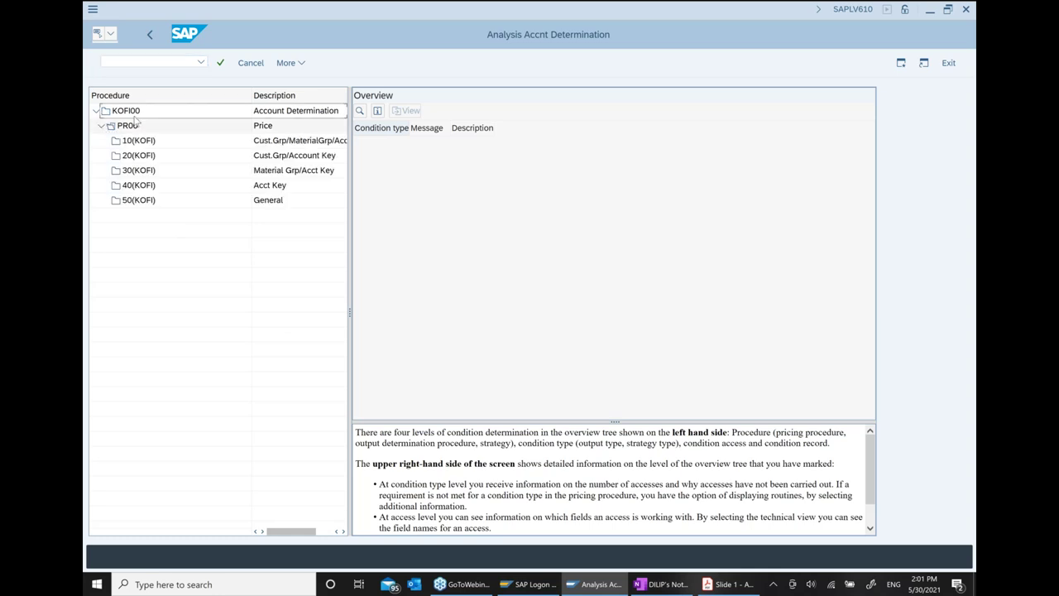
pyautogui.click(126, 114)
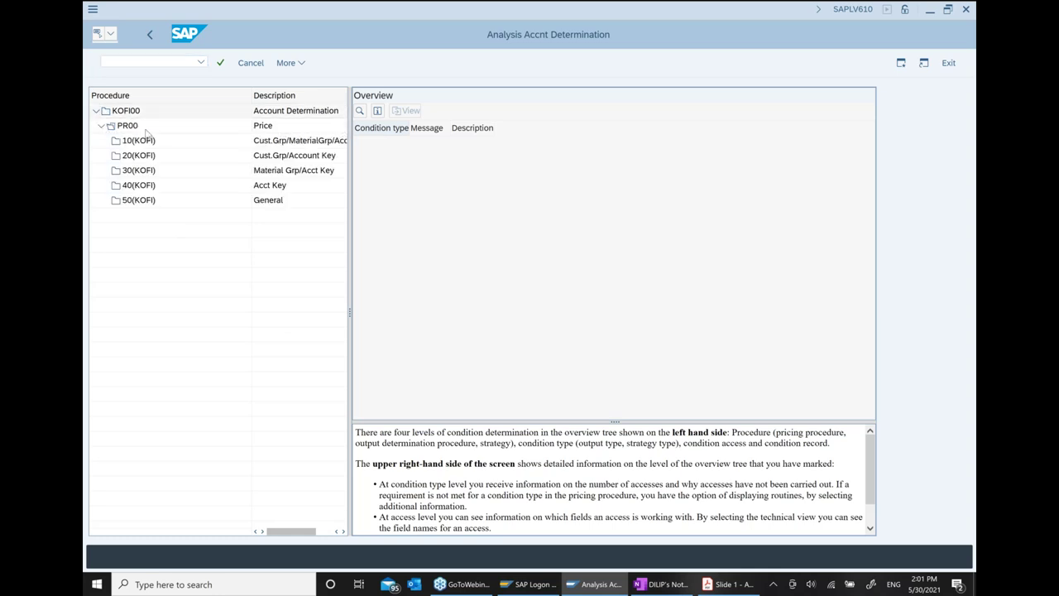
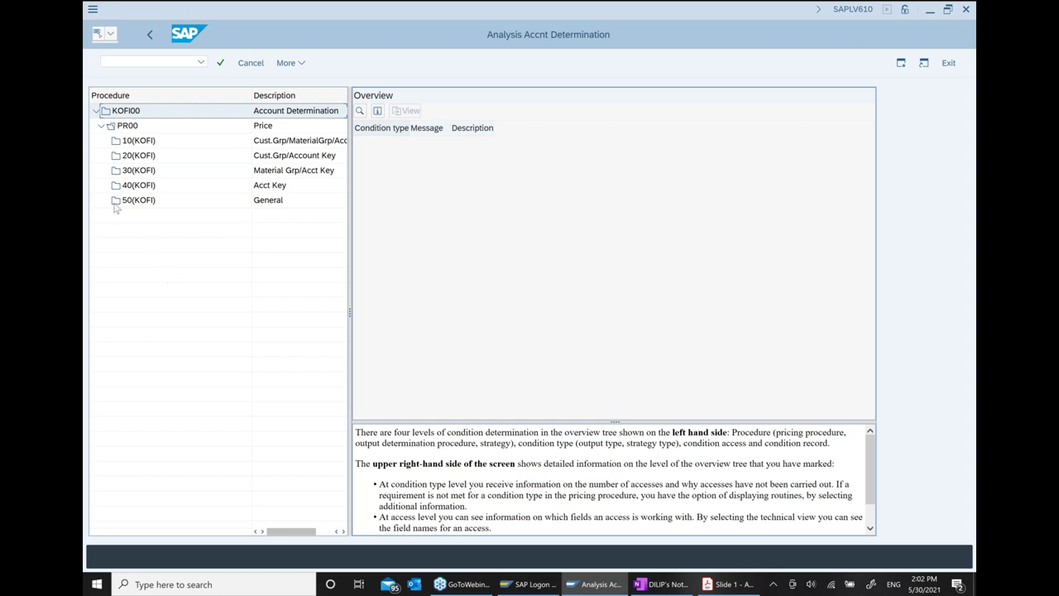
pyautogui.click(128, 126)
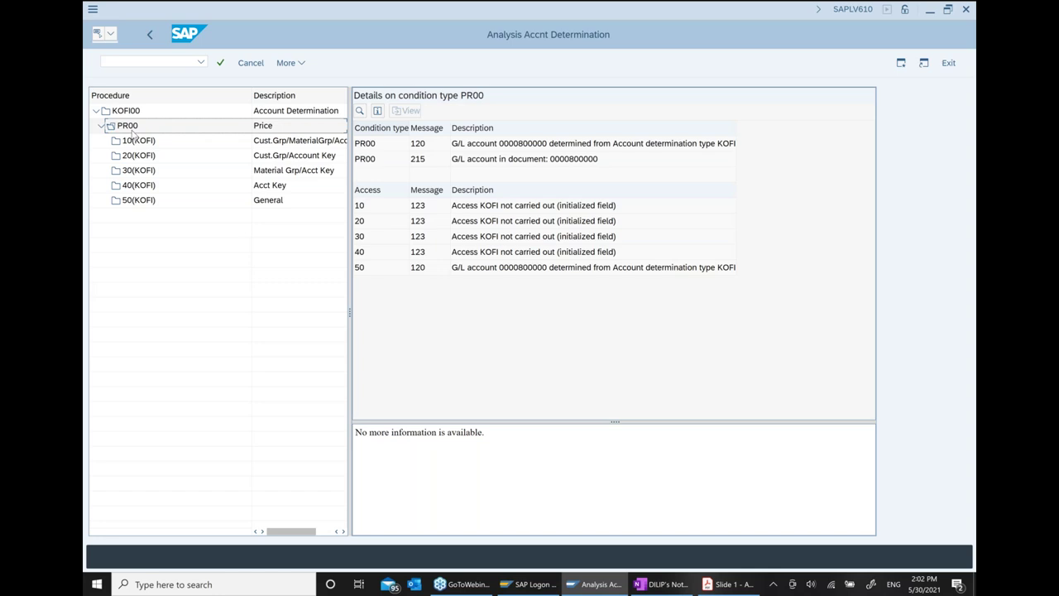
pyautogui.click(138, 141)
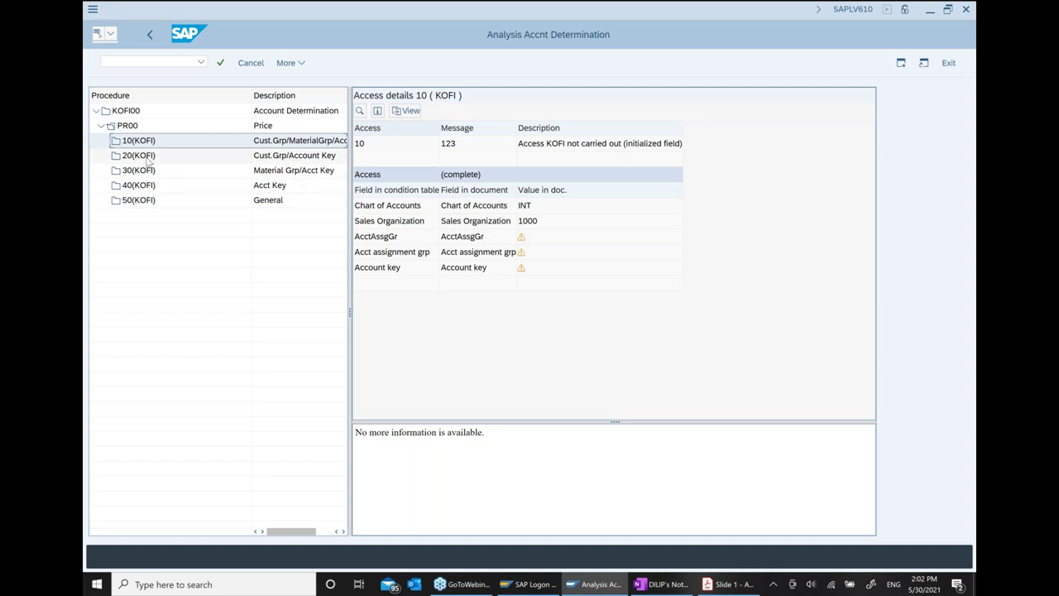
pyautogui.click(182, 155)
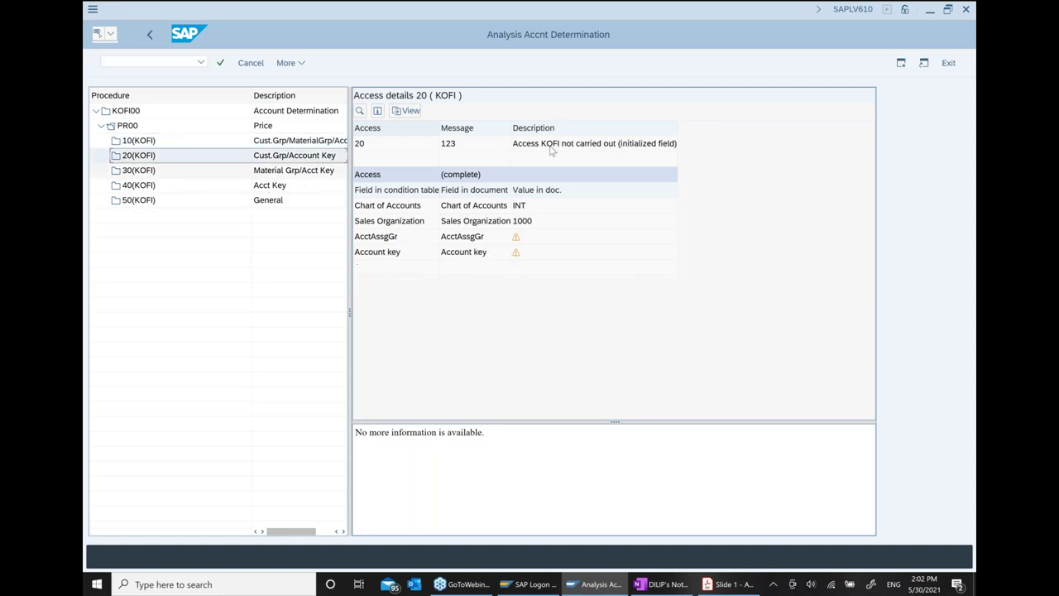
pyautogui.click(140, 172)
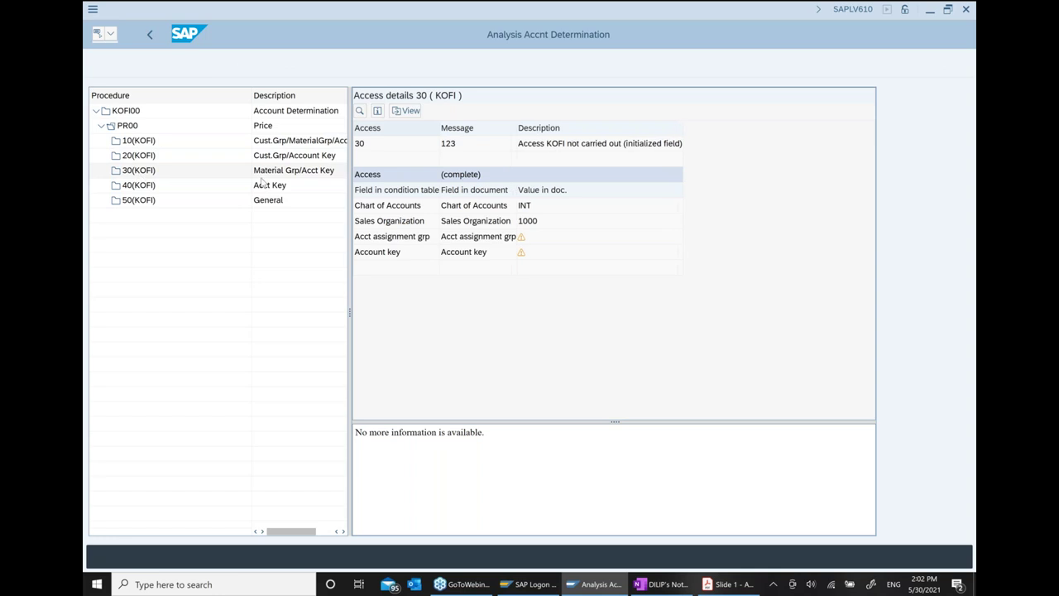
pyautogui.click(140, 185)
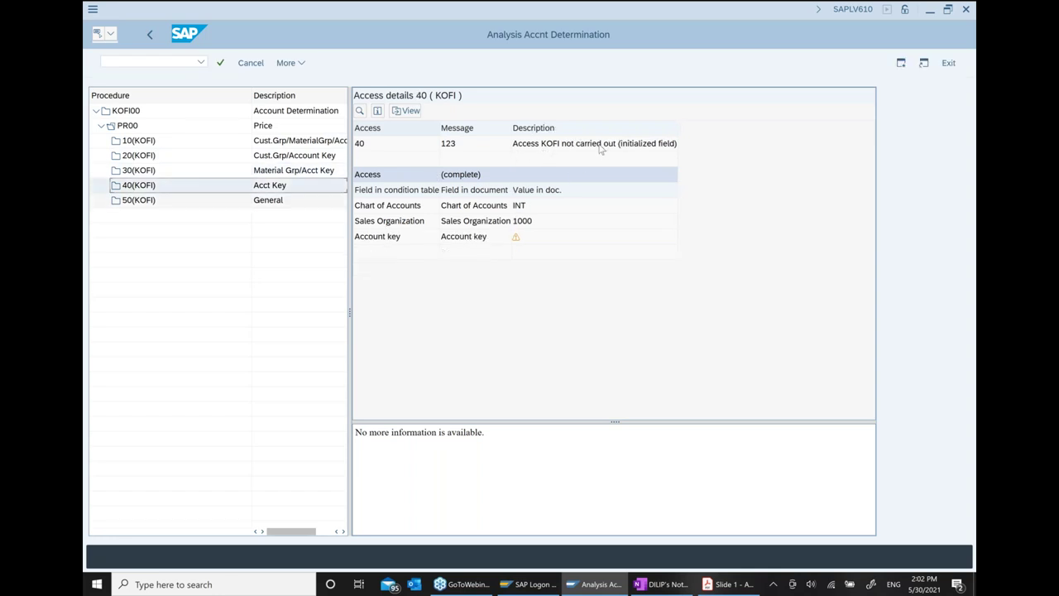
pyautogui.click(138, 202)
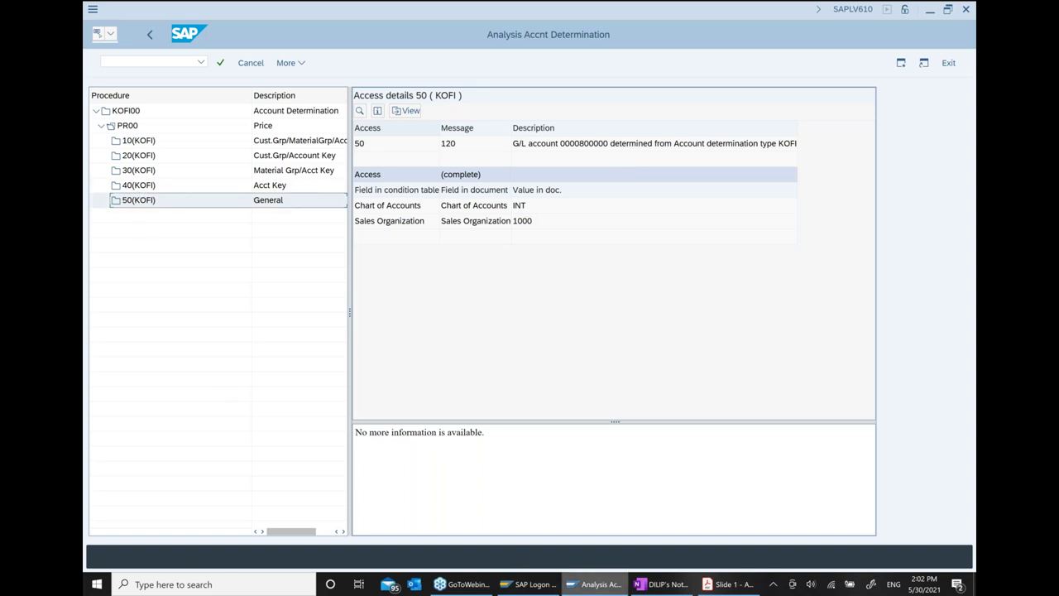
# Step: Open a new SAP session, run transaction spro and display the SAP Reference IMG
pyautogui.click(901, 66)
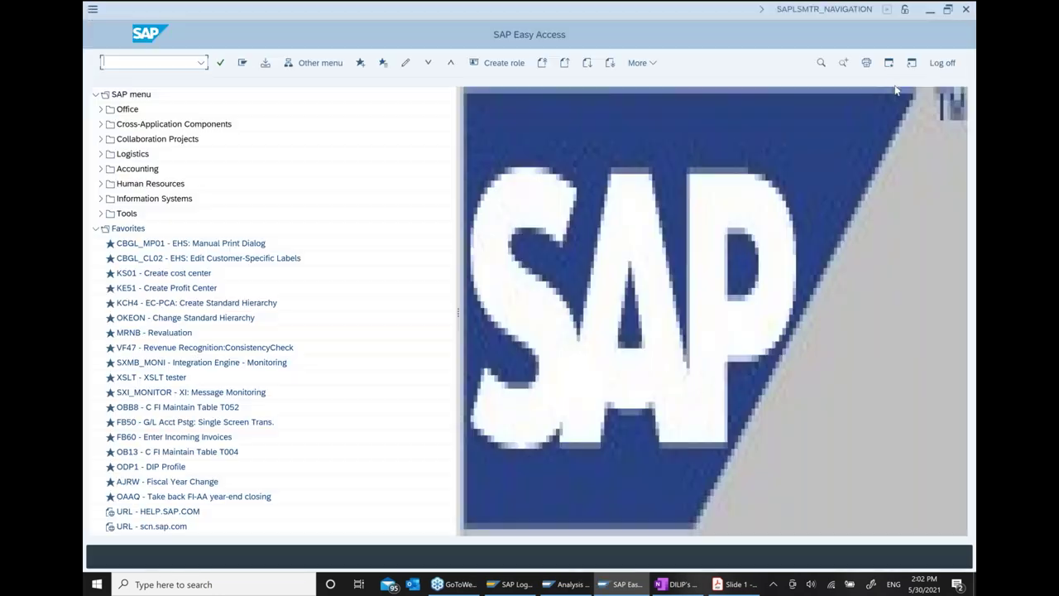
pyautogui.write('spro')
pyautogui.press('Return')
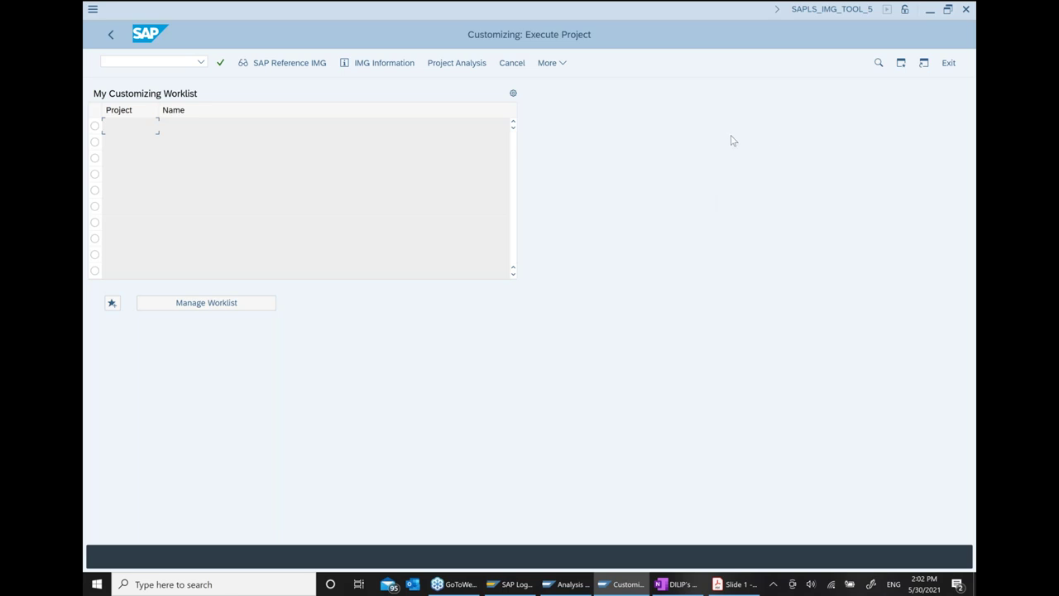
pyautogui.click(282, 66)
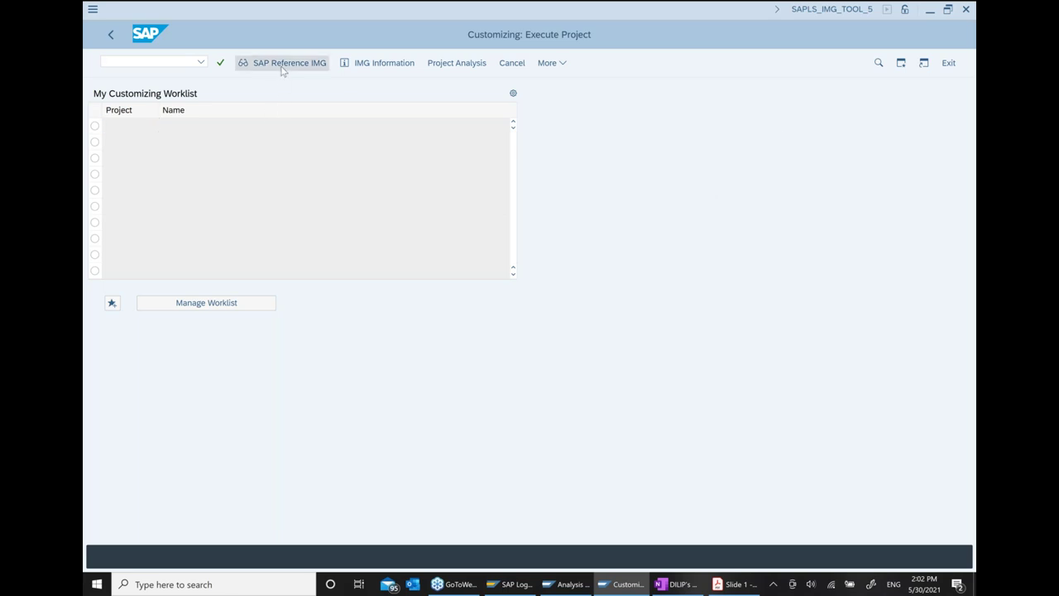
# Step: Expand the IMG path Sales and Distribution > Basic Functions > Account Assignment/Costing > Revenue Account Determination
pyautogui.scroll(-2, 346, 309)
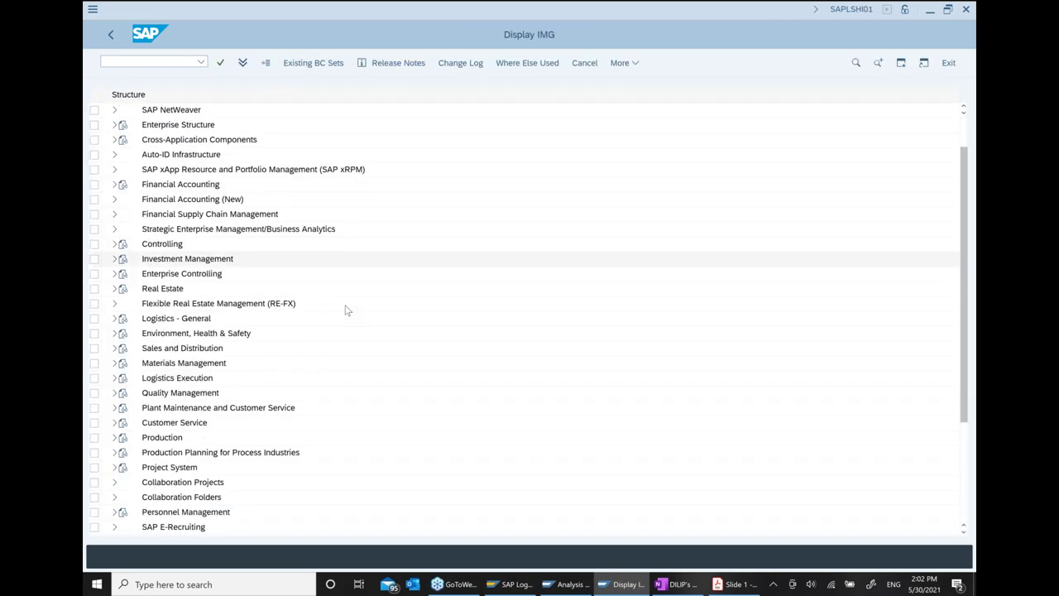
pyautogui.scroll(-2, 346, 309)
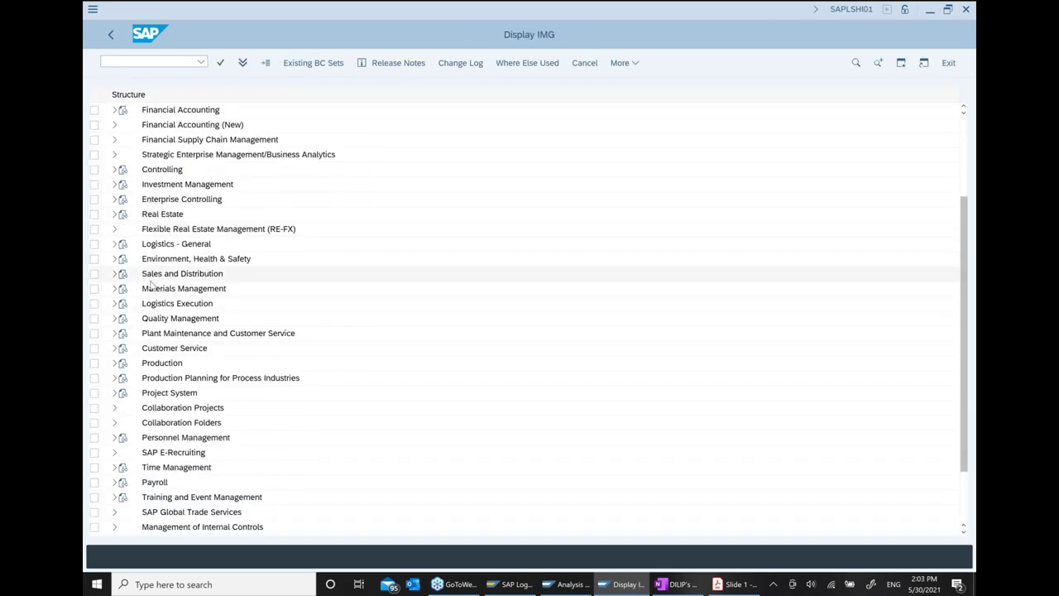
pyautogui.click(137, 248)
pyautogui.click(115, 245)
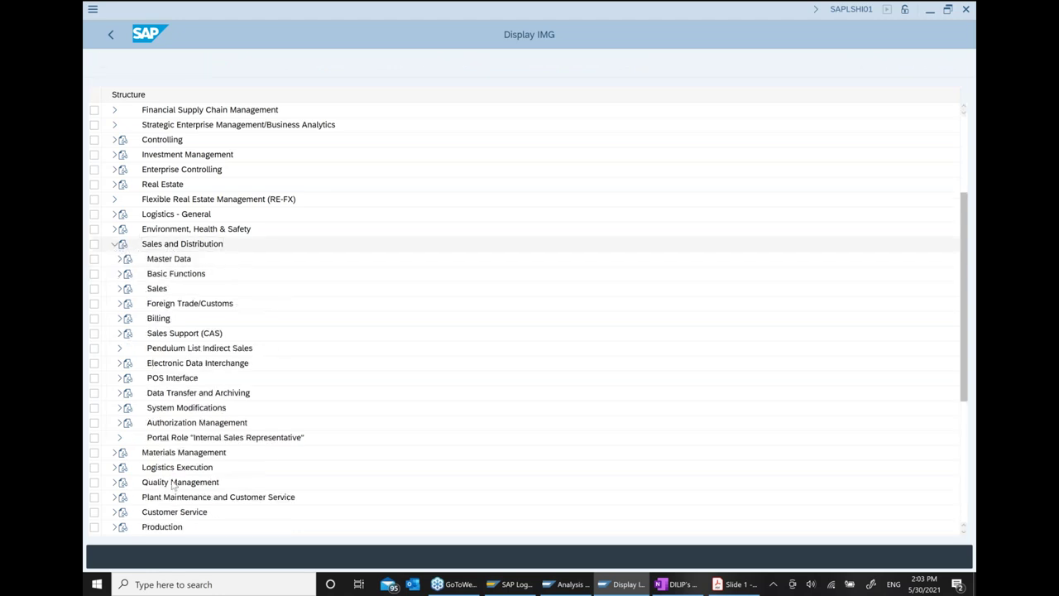
pyautogui.scroll(-1, 228, 368)
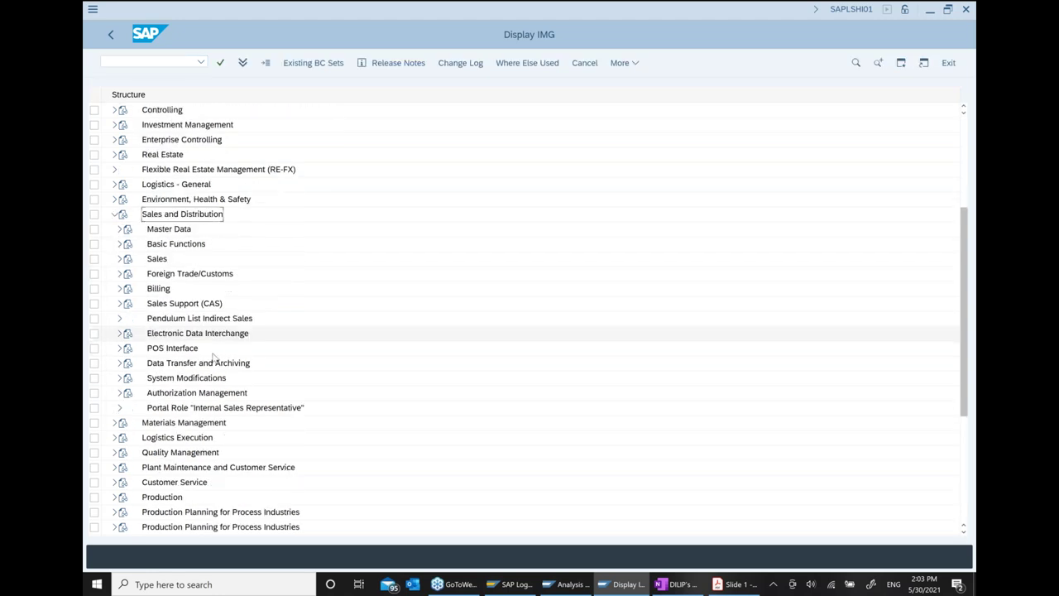
pyautogui.click(162, 245)
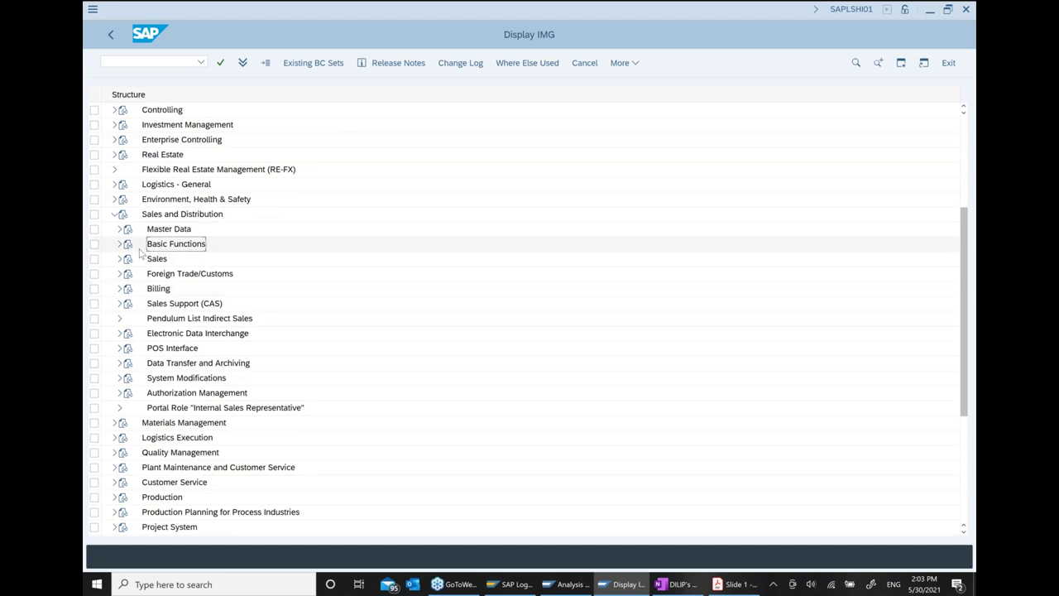
pyautogui.click(119, 245)
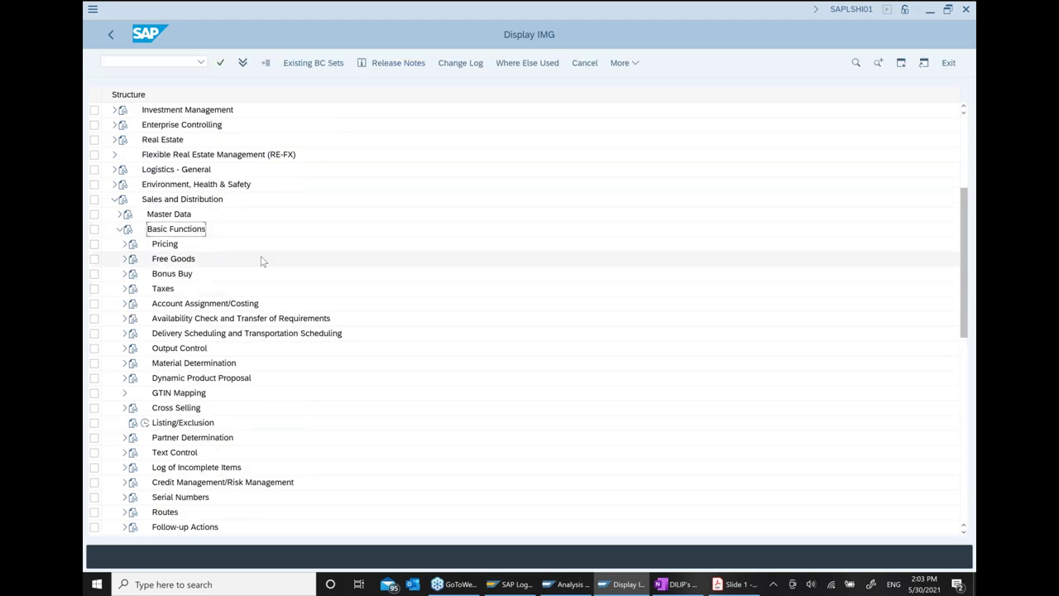
pyautogui.scroll(-1, 259, 265)
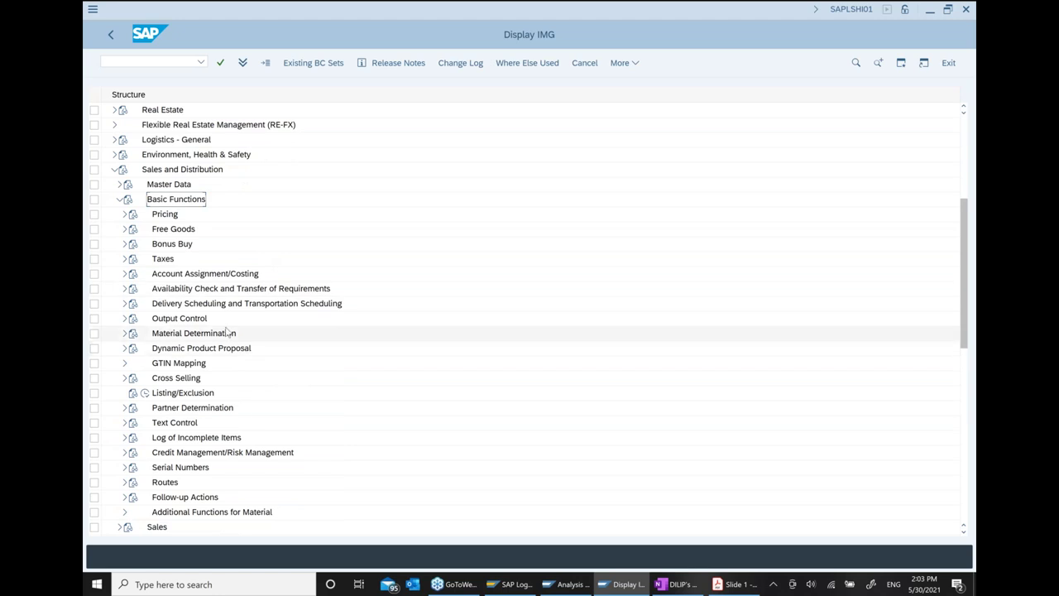
pyautogui.click(207, 274)
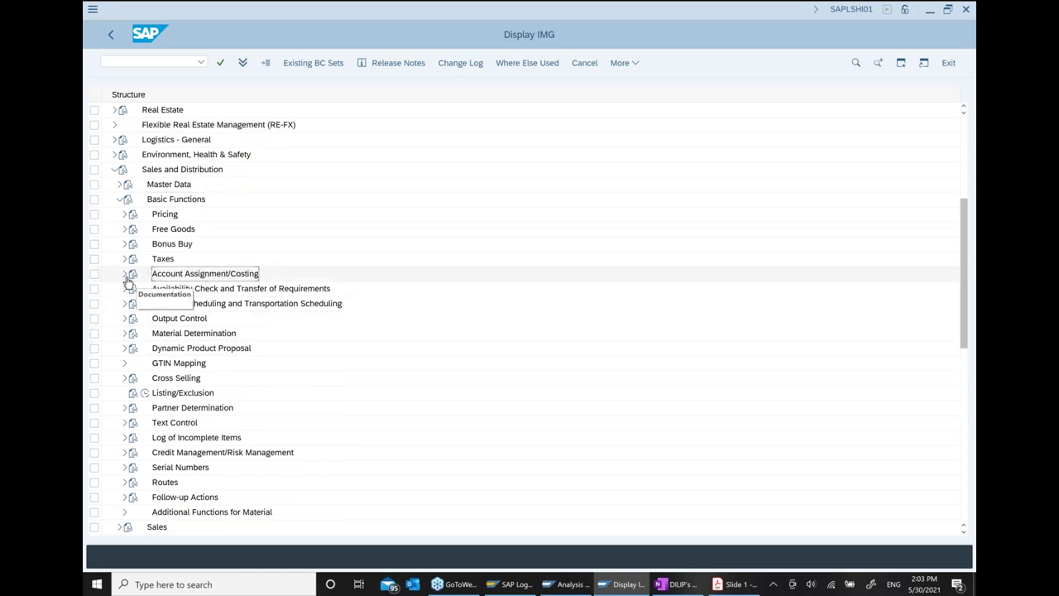
pyautogui.click(124, 274)
pyautogui.click(133, 290)
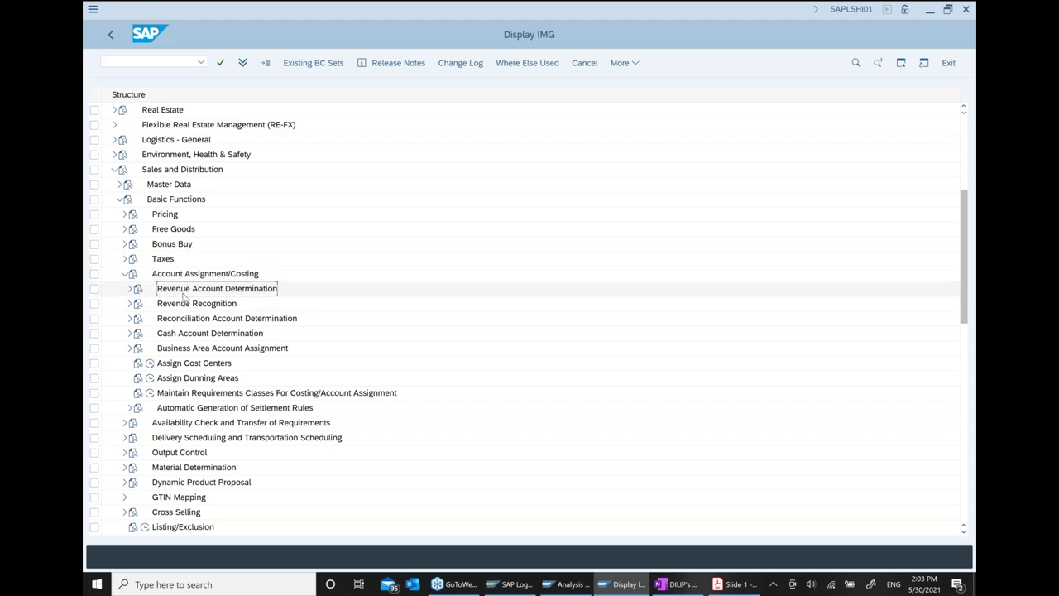
pyautogui.click(130, 290)
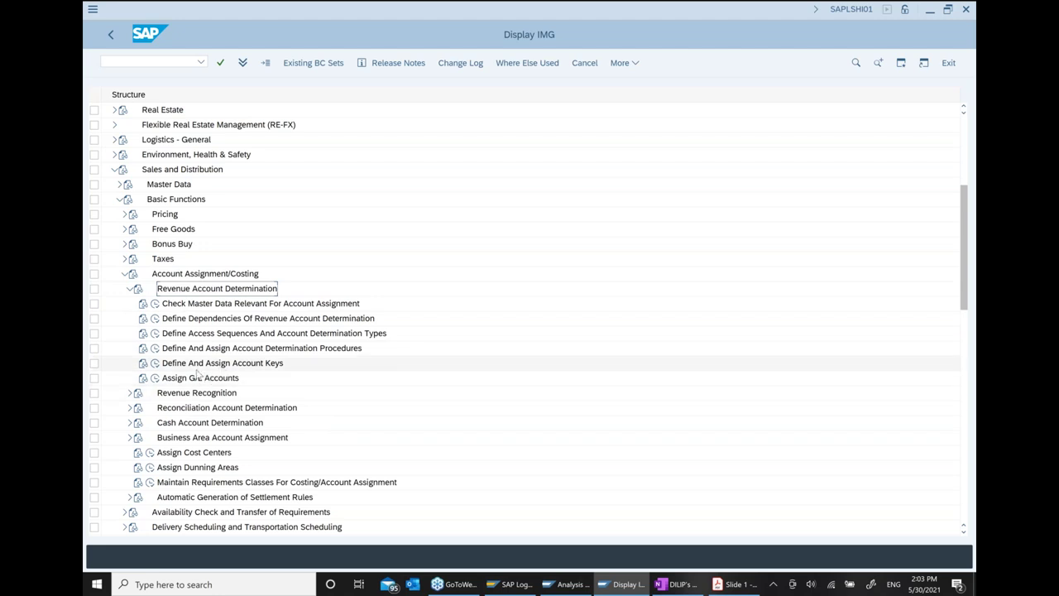
# Step: Check the procedure name in the account determination analysis session against Define And Assign Account Determination Procedures, returning to the IMG
pyautogui.click(180, 351)
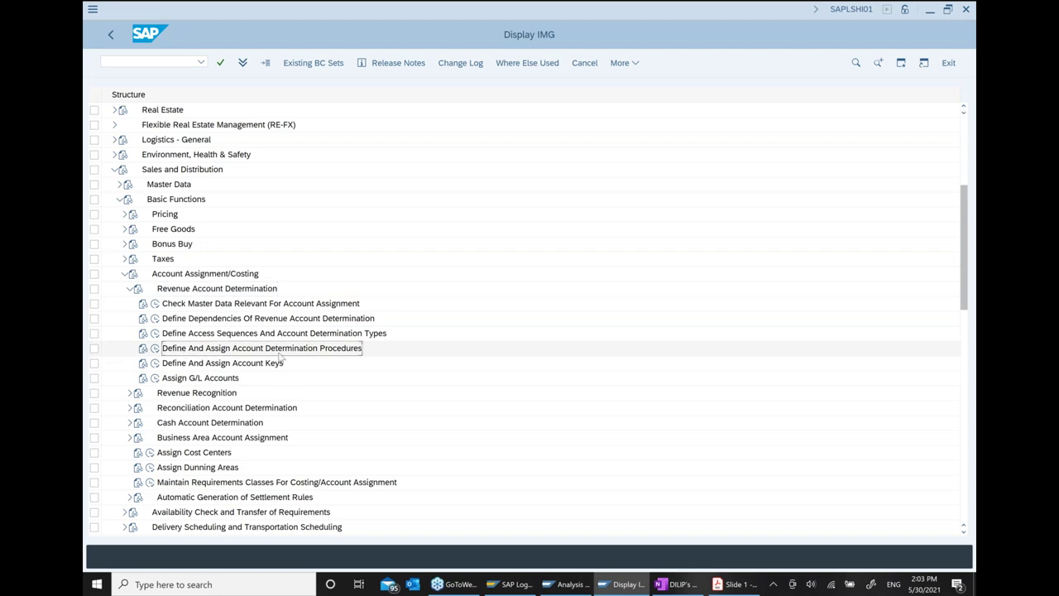
pyautogui.click(568, 584)
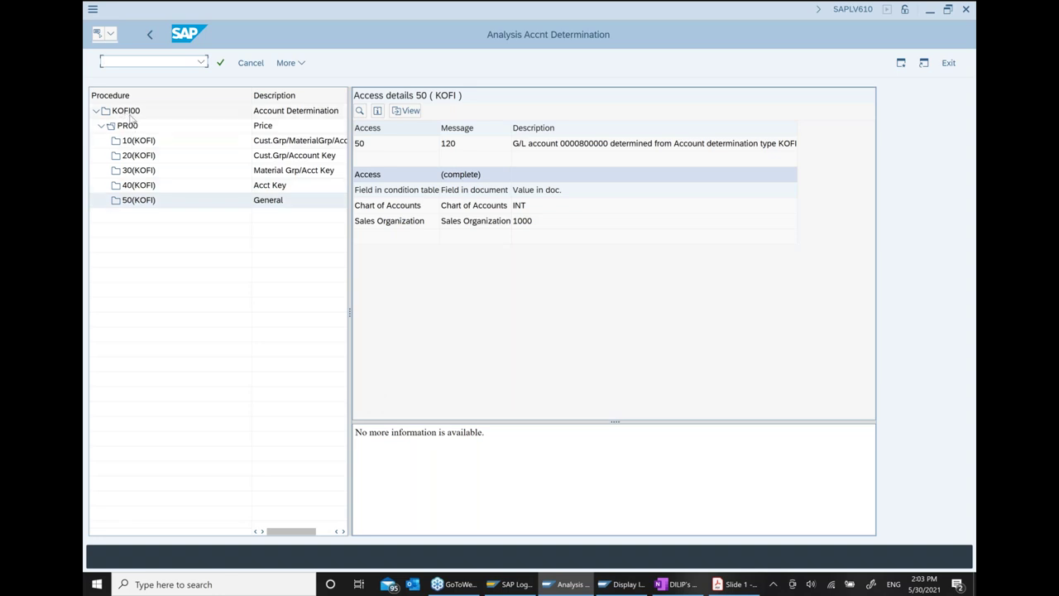
pyautogui.click(622, 584)
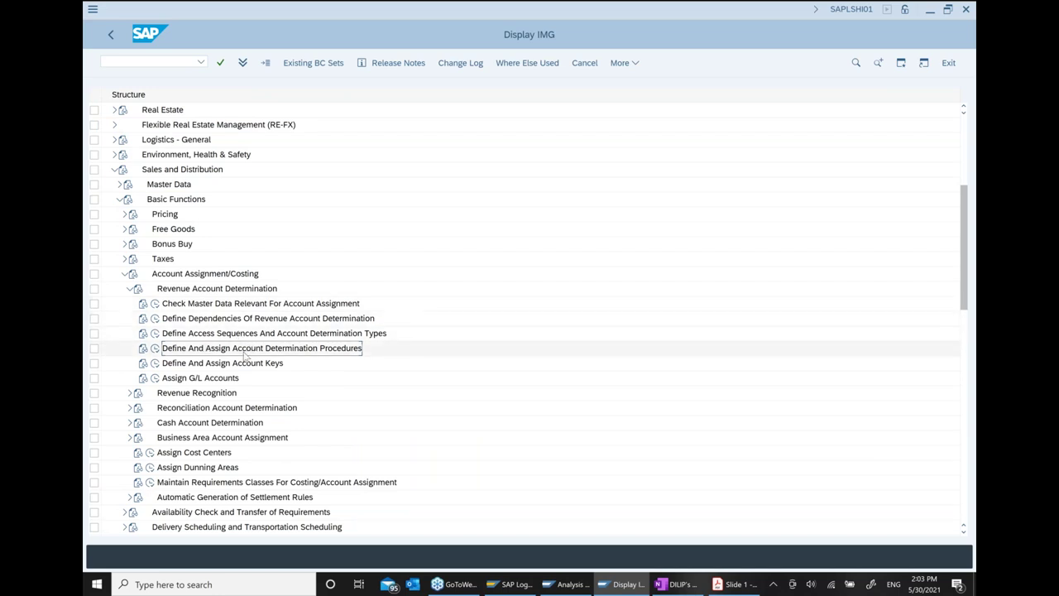
# Step: Execute Define And Assign Account Determination Procedures and open its Assign Account Determination Procedure activity
pyautogui.click(155, 351)
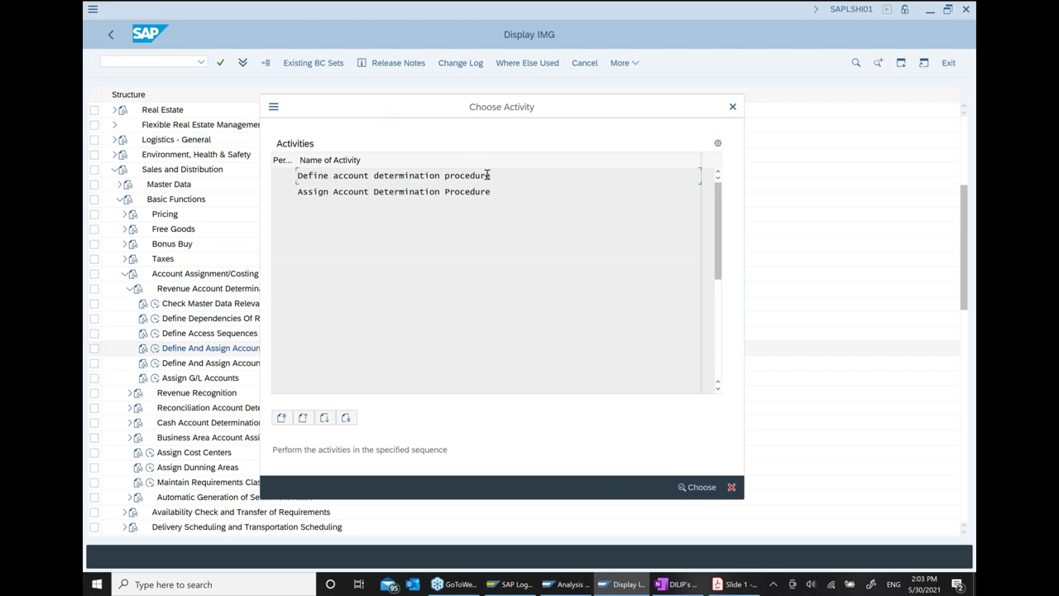
pyautogui.moveTo(489, 175); pyautogui.dragTo(274, 180)
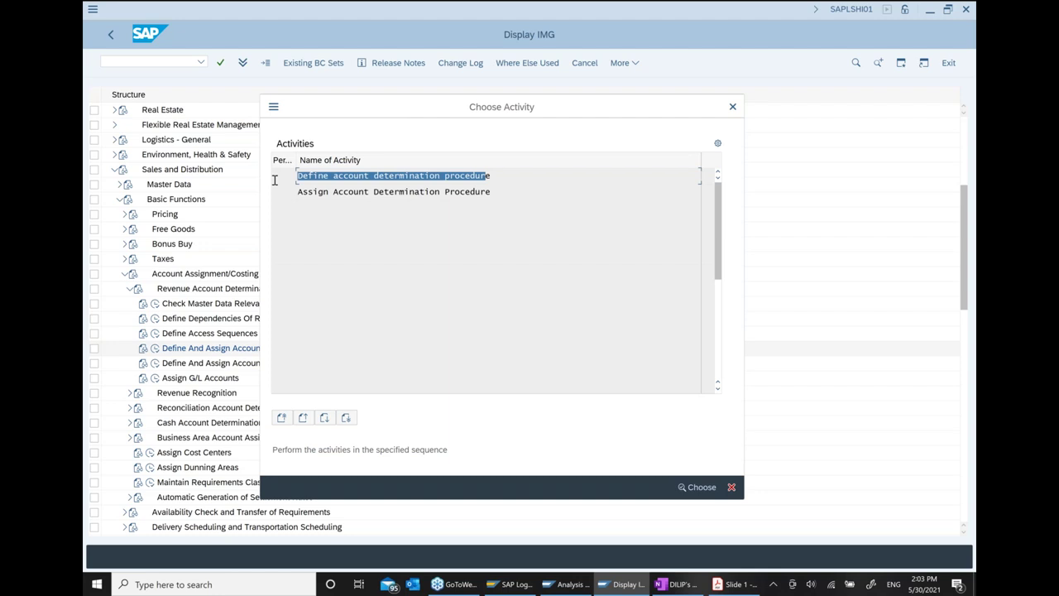
pyautogui.moveTo(490, 193); pyautogui.dragTo(305, 207)
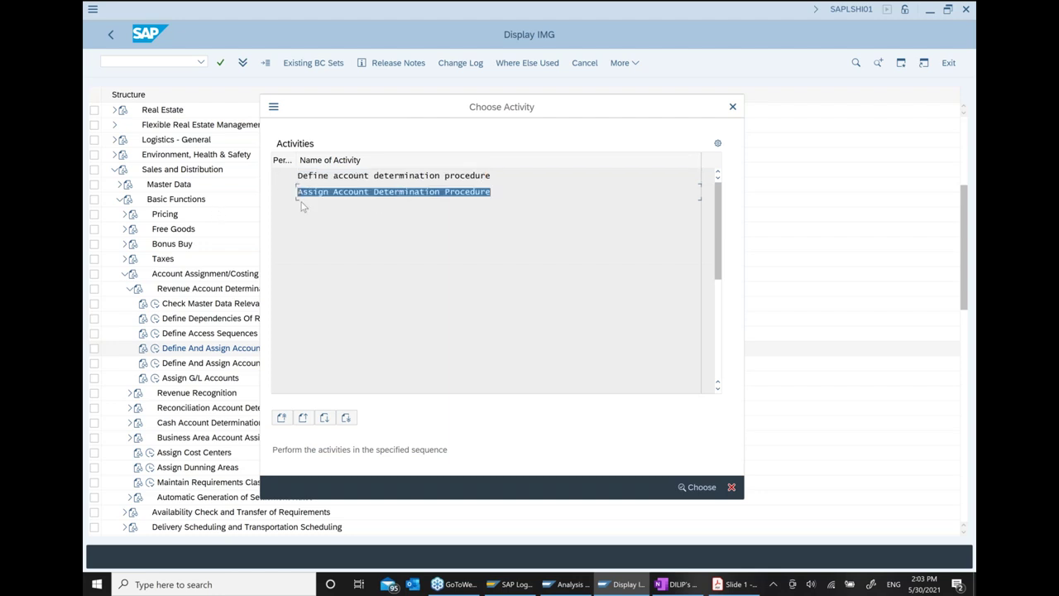
pyautogui.hotkey('ctrl', 'c')
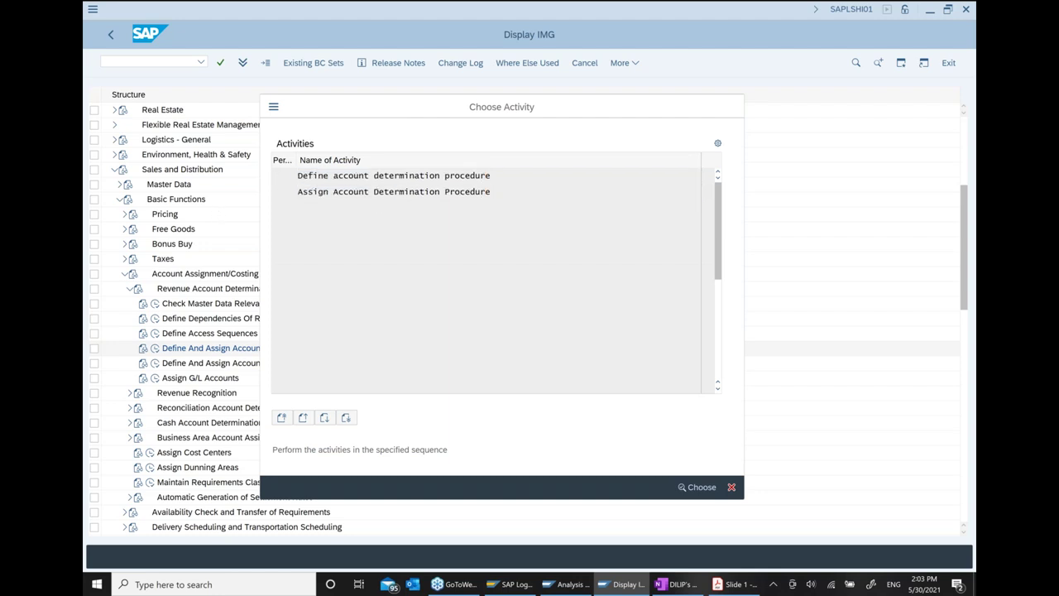
pyautogui.press('Return')
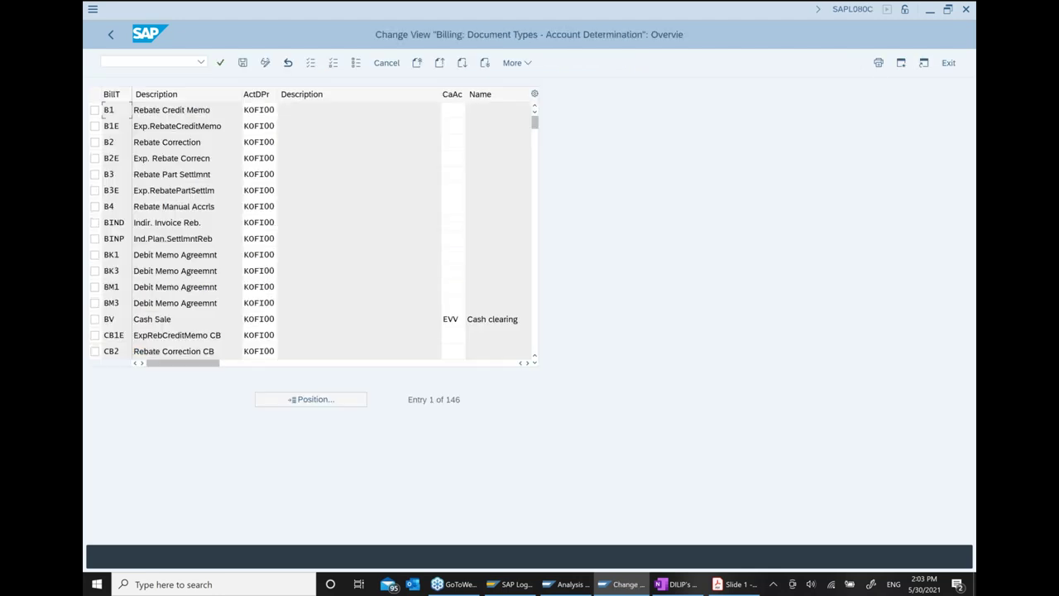
# Step: Position the billing document types table at F2, widen the ActDPr column and highlight the F2 invoice's account determination procedure
pyautogui.click(326, 401)
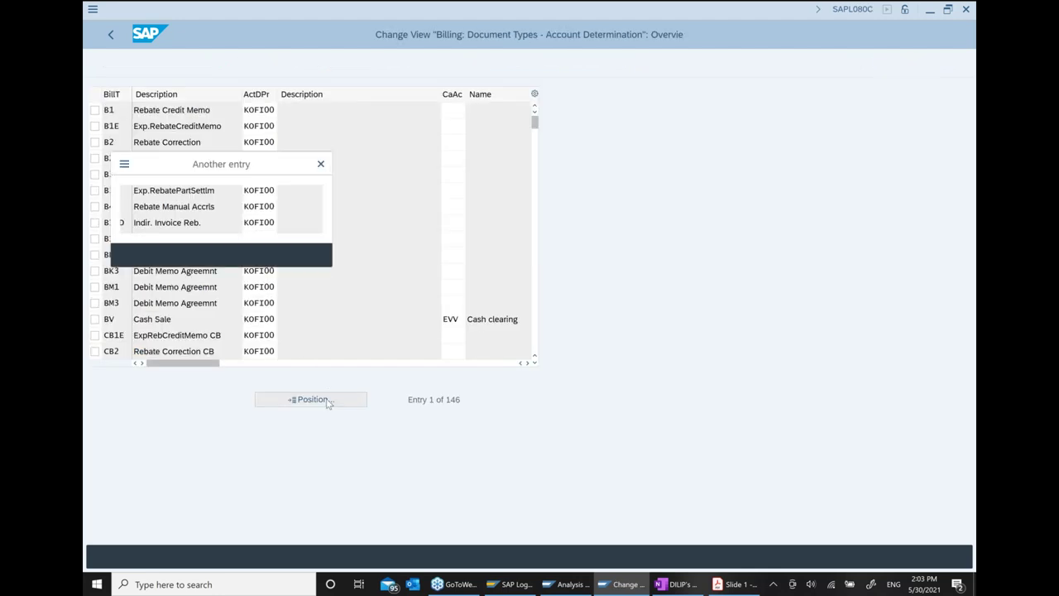
pyautogui.write('F2')
pyautogui.press('Return')
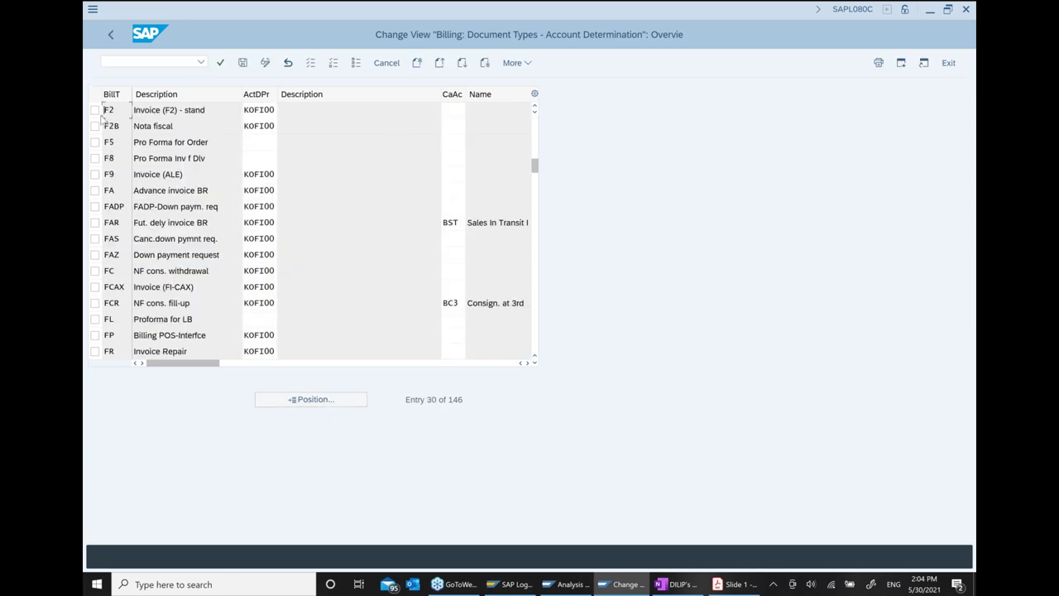
pyautogui.moveTo(276, 94); pyautogui.dragTo(294, 94)
pyautogui.click(284, 109)
pyautogui.hotkey('shift', 'Home')
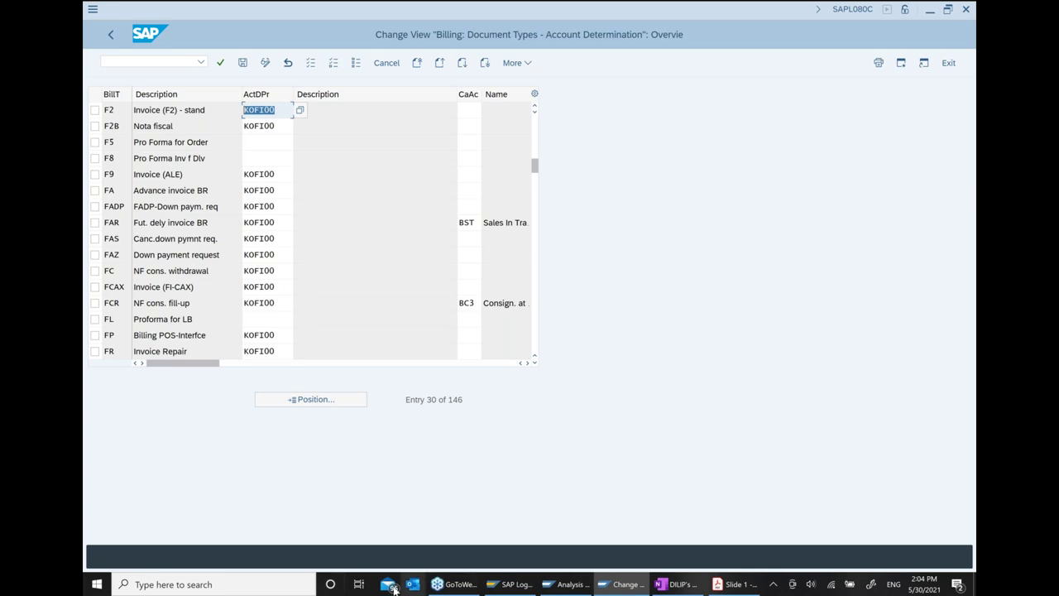
# Step: Compare the F2 procedure assignment with the top-level procedure in the account determination analysis, returning to the assignment table
pyautogui.click(549, 584)
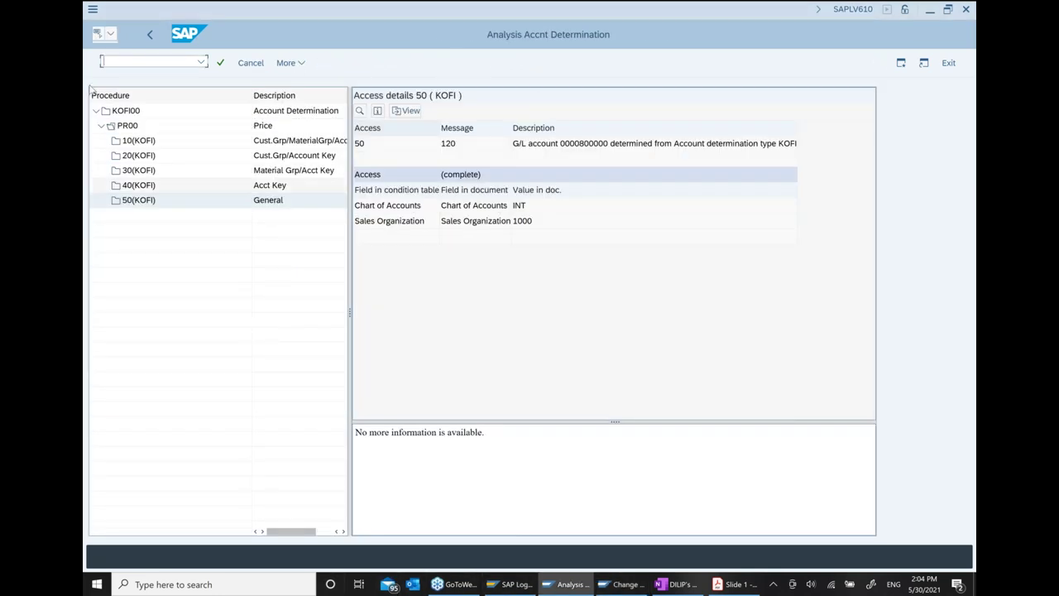
pyautogui.click(133, 112)
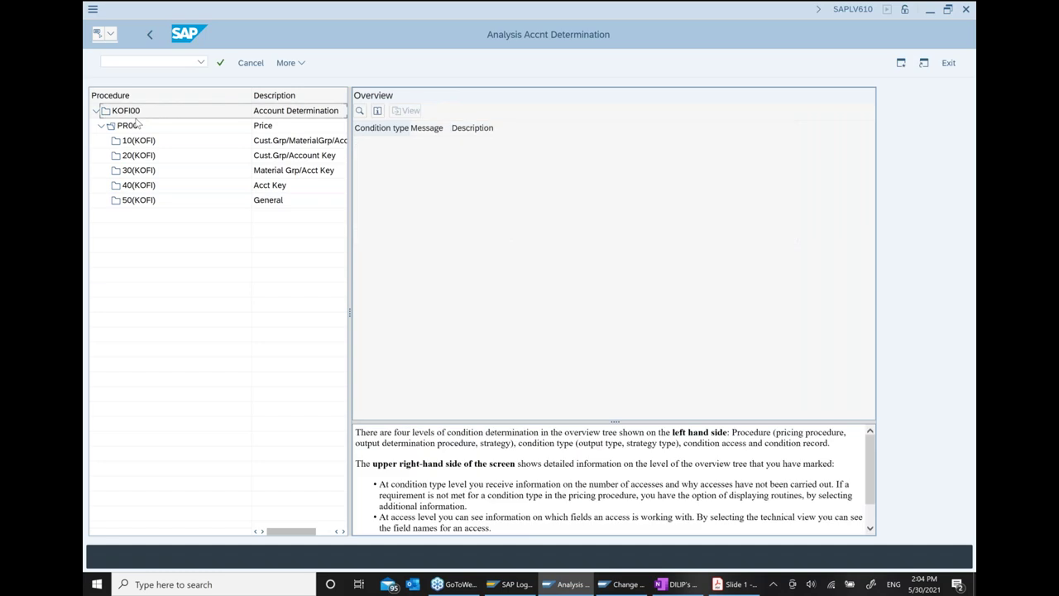
pyautogui.click(624, 585)
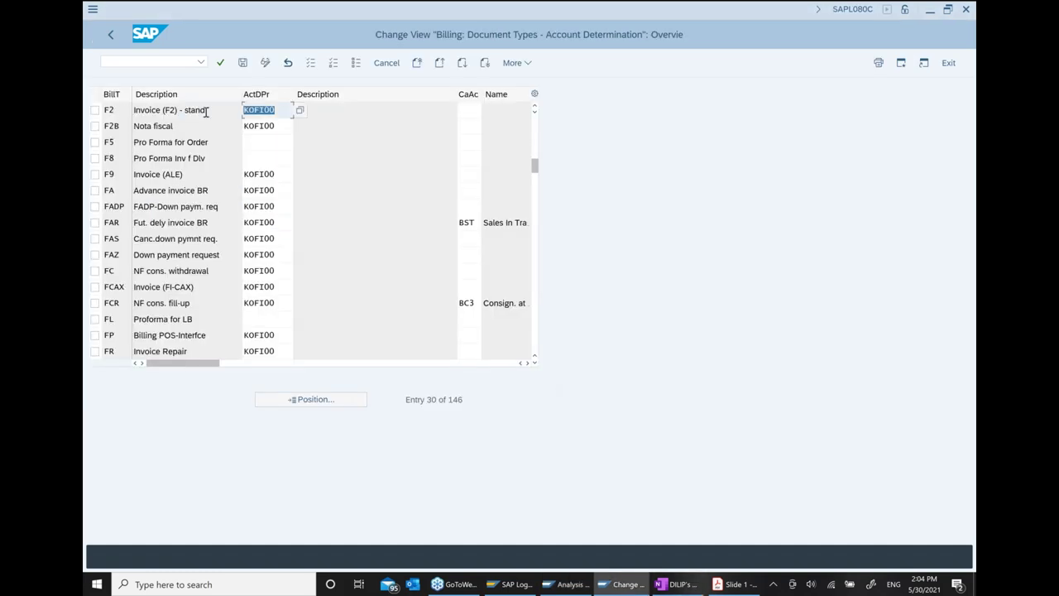
# Step: Leave the assignment table, open the Define account determination procedure activity and display the control data of procedure KOFI00
pyautogui.click(113, 34)
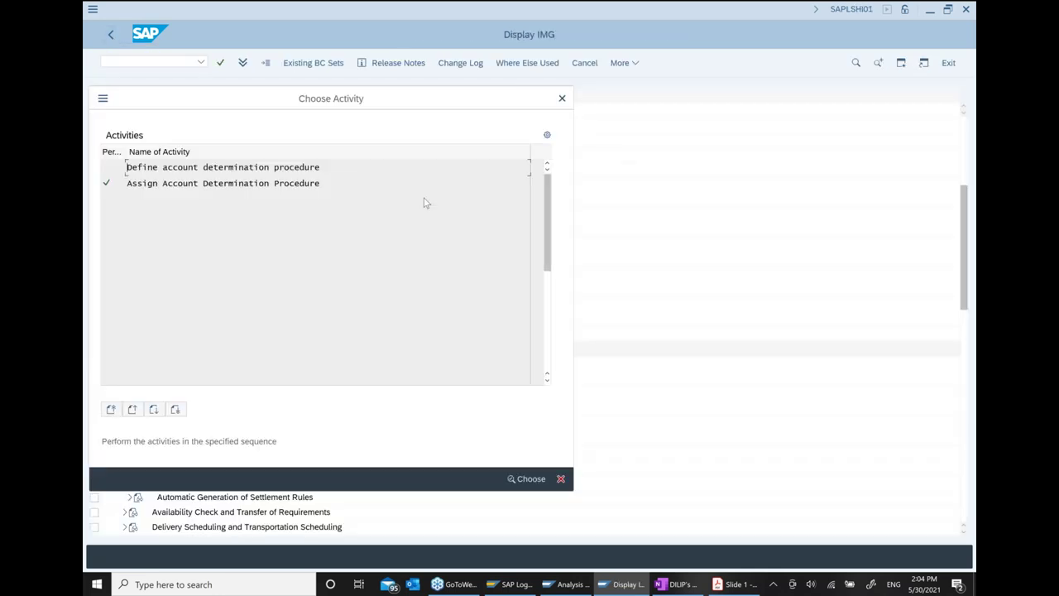
pyautogui.moveTo(330, 168); pyautogui.dragTo(85, 169)
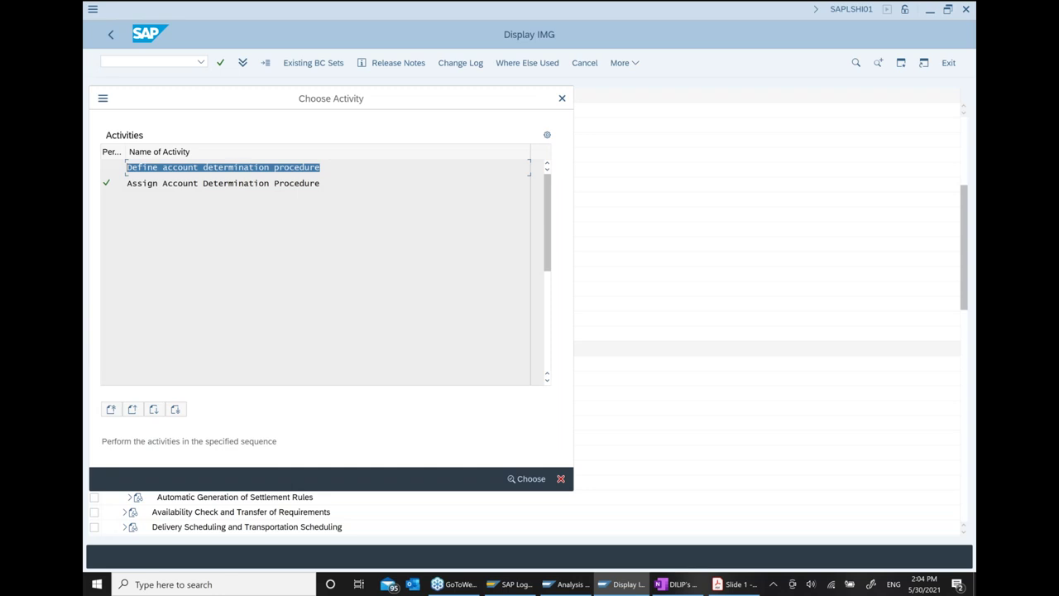
pyautogui.click(237, 164)
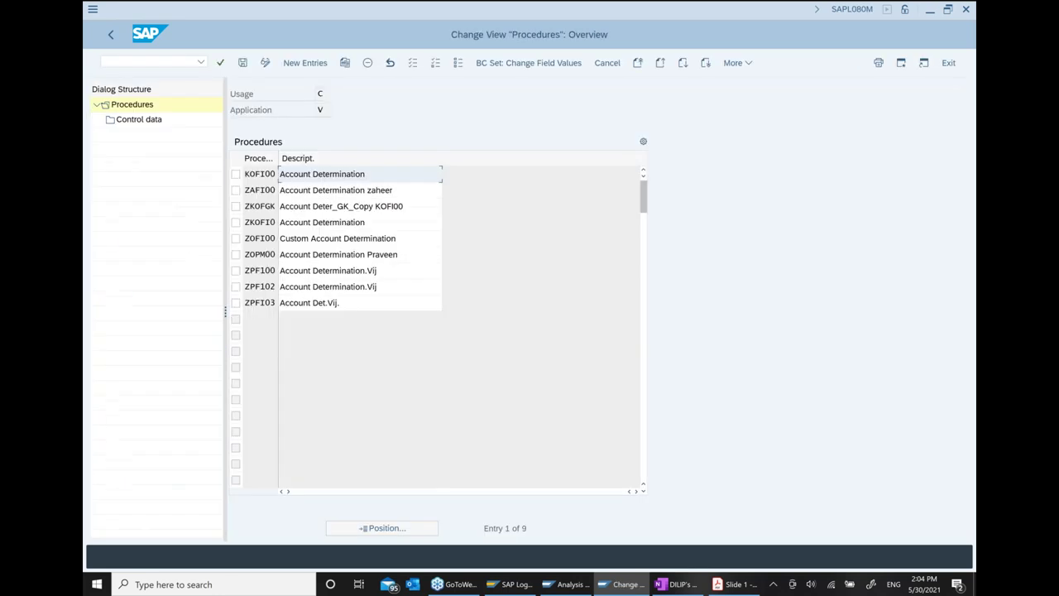
pyautogui.click(236, 174)
pyautogui.doubleClick(146, 125)
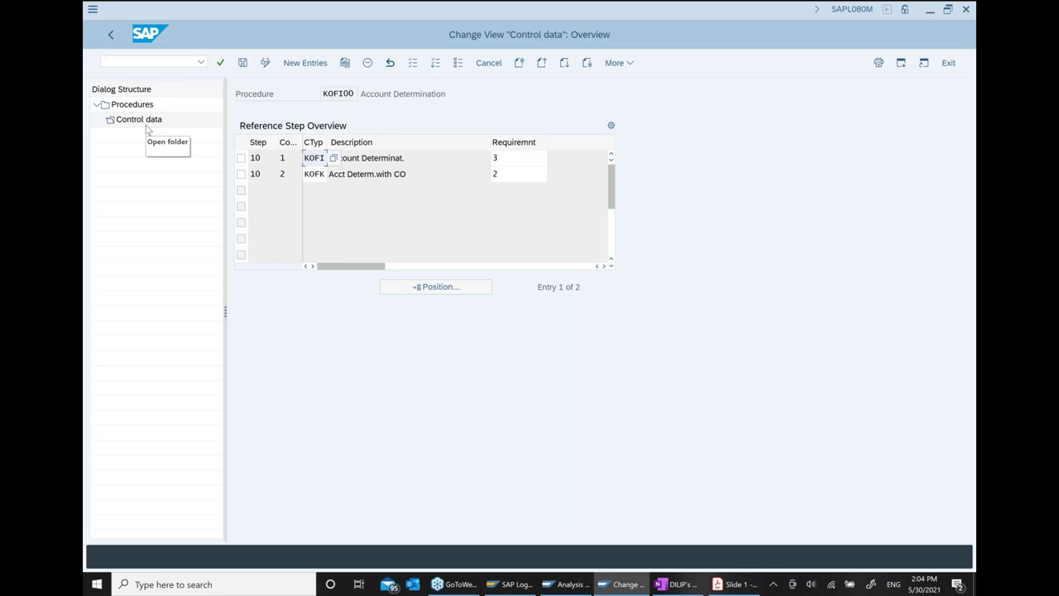
# Step: Examine the account determination types in the KOFI00 control data, and return to the list of activities
pyautogui.click(148, 124)
pyautogui.moveTo(416, 158); pyautogui.dragTo(232, 159)
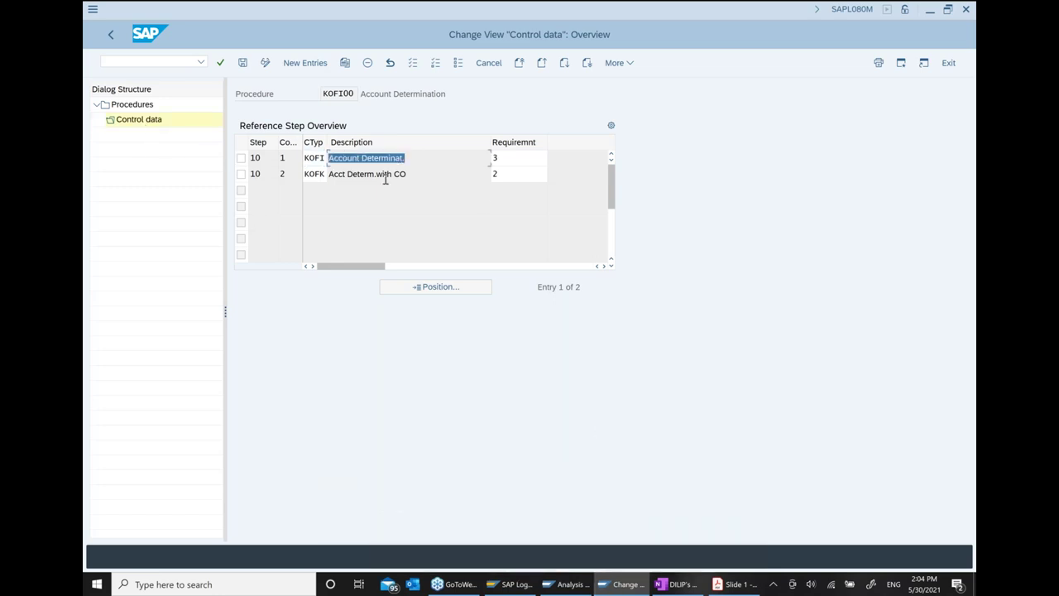
pyautogui.doubleClick(326, 92)
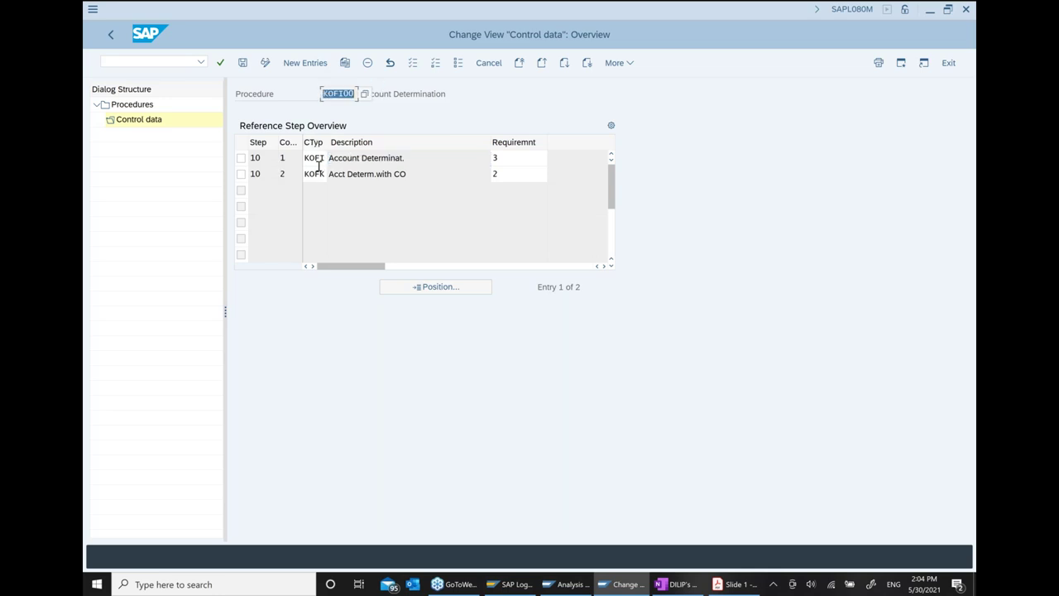
pyautogui.click(110, 34)
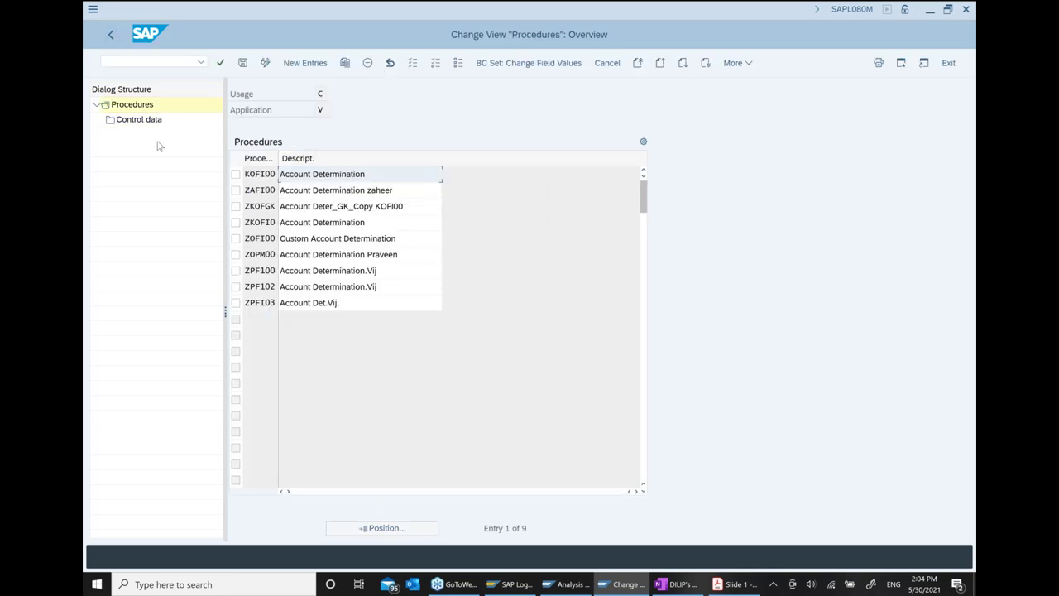
pyautogui.click(110, 34)
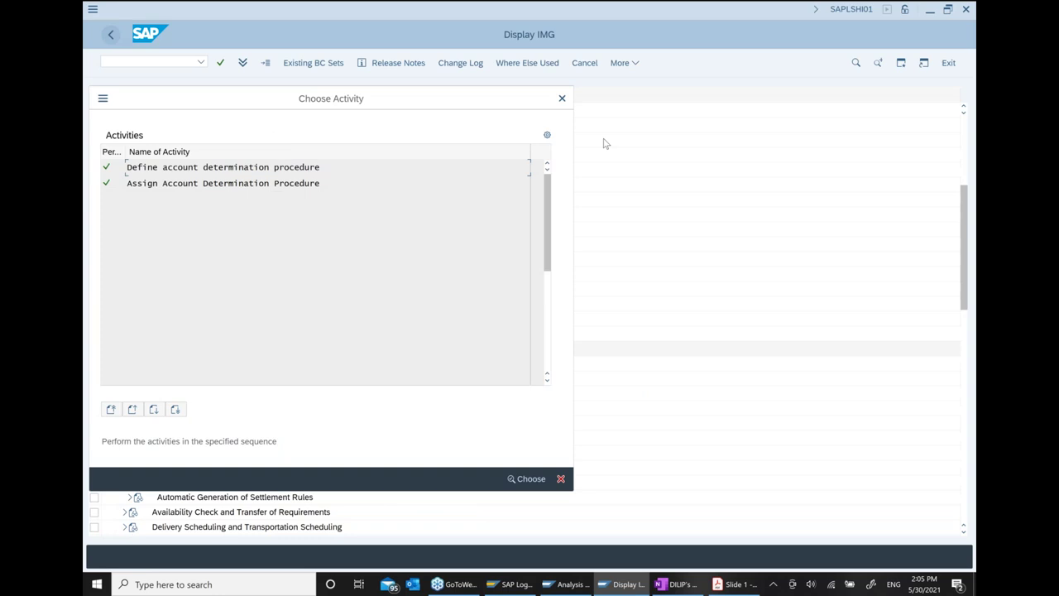
# Step: Leave the procedure activities and open the Maintain access sequences activity under Define Access Sequences And Account Determination Types, acknowledging the cross-client notice
pyautogui.click(562, 97)
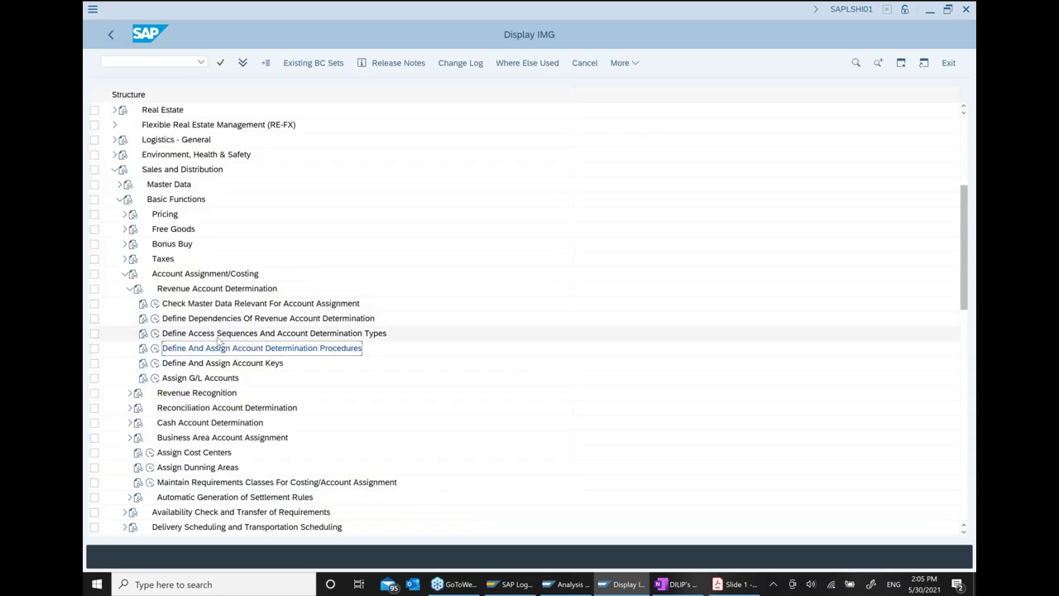
pyautogui.click(217, 336)
pyautogui.click(154, 333)
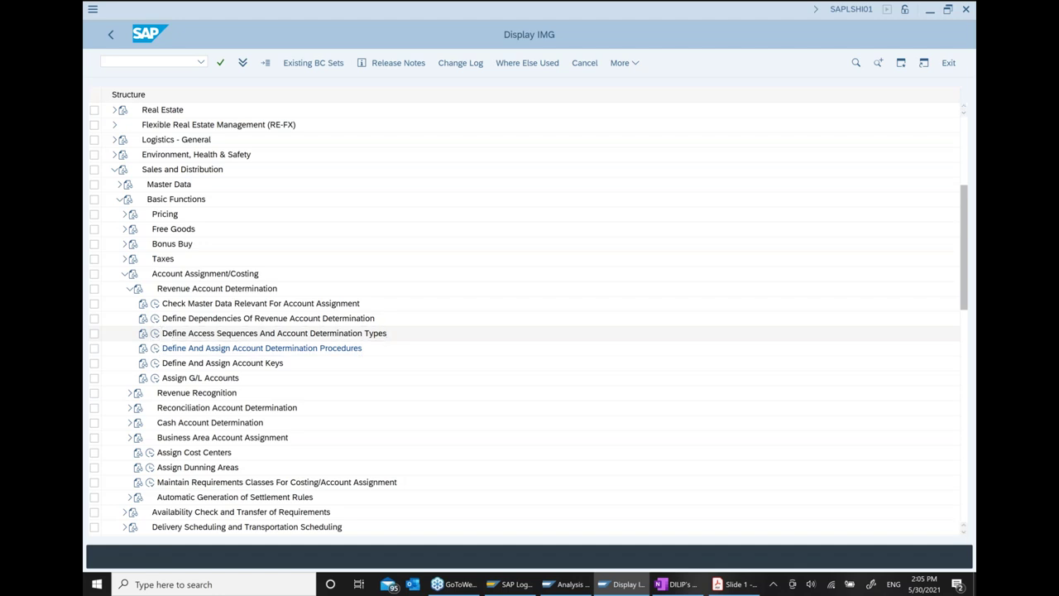
pyautogui.doubleClick(265, 167)
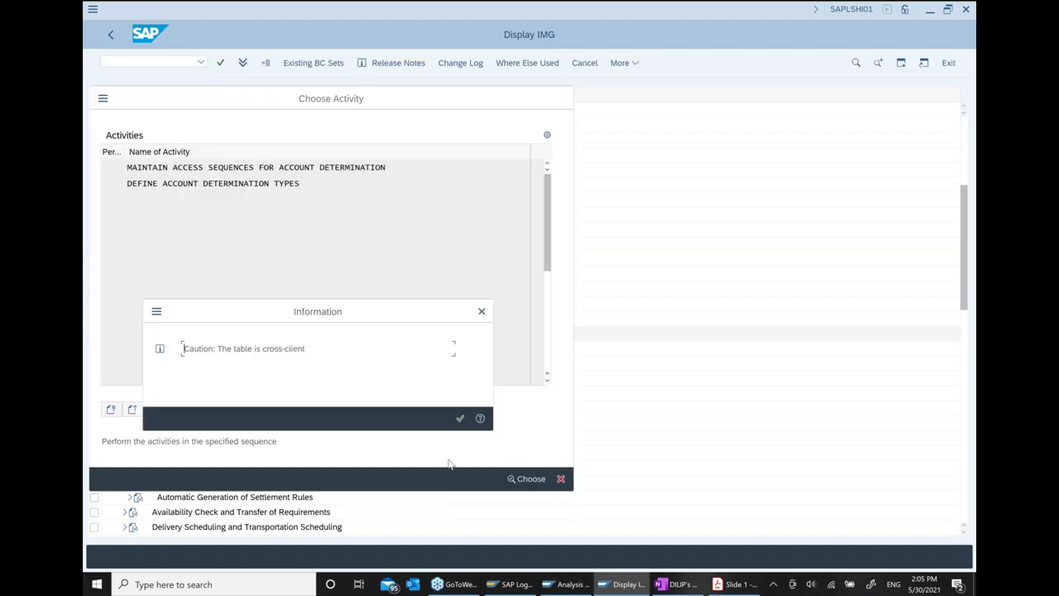
pyautogui.click(460, 418)
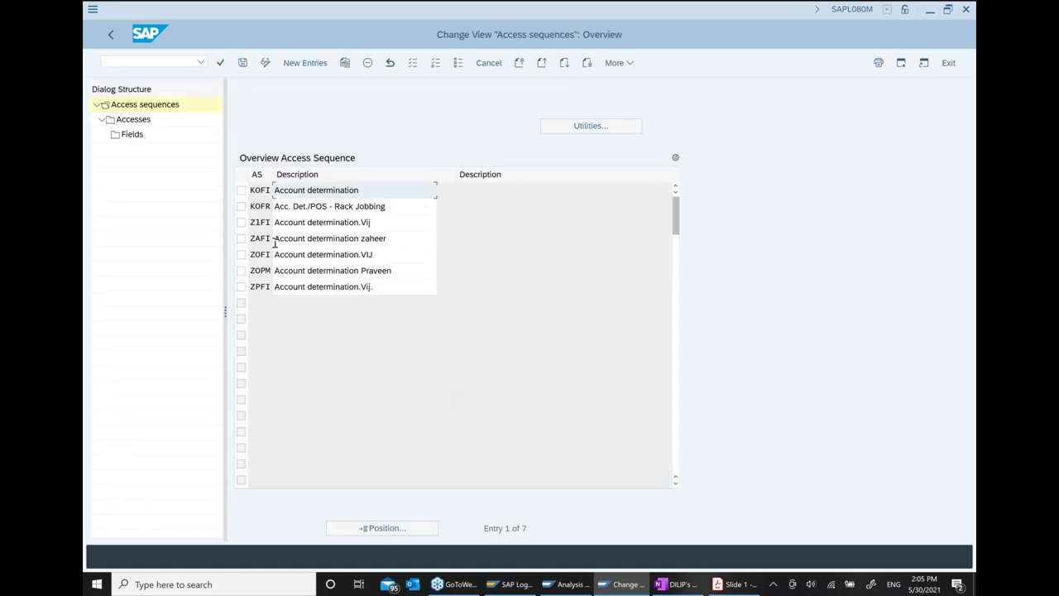
# Step: Display the accesses of access sequence KOFI and compare access 50 General with the account determination analysis, returning to the accesses overview
pyautogui.click(241, 190)
pyautogui.doubleClick(119, 121)
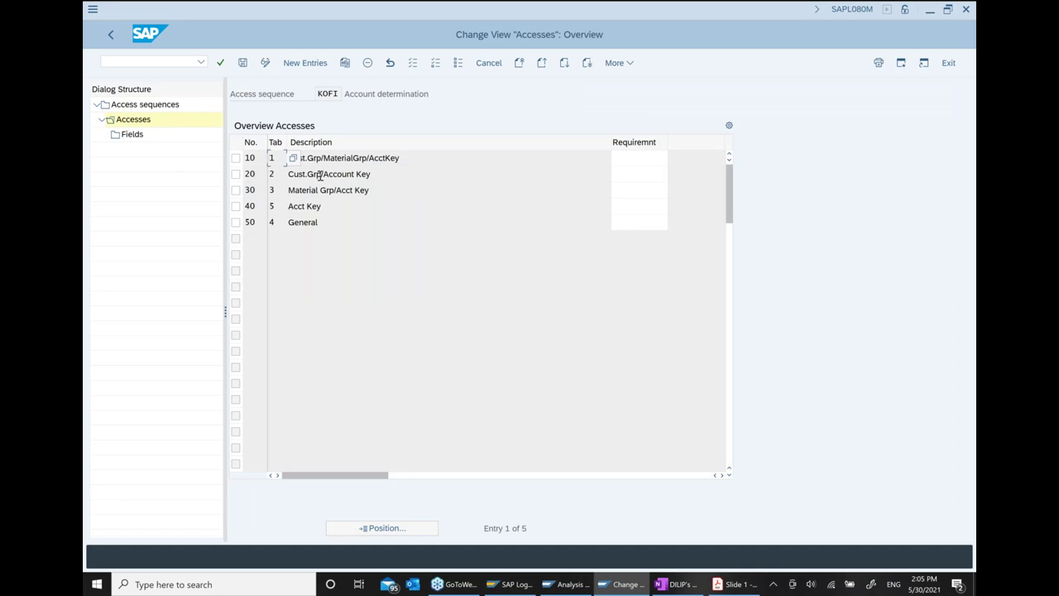
pyautogui.moveTo(334, 225); pyautogui.dragTo(247, 228)
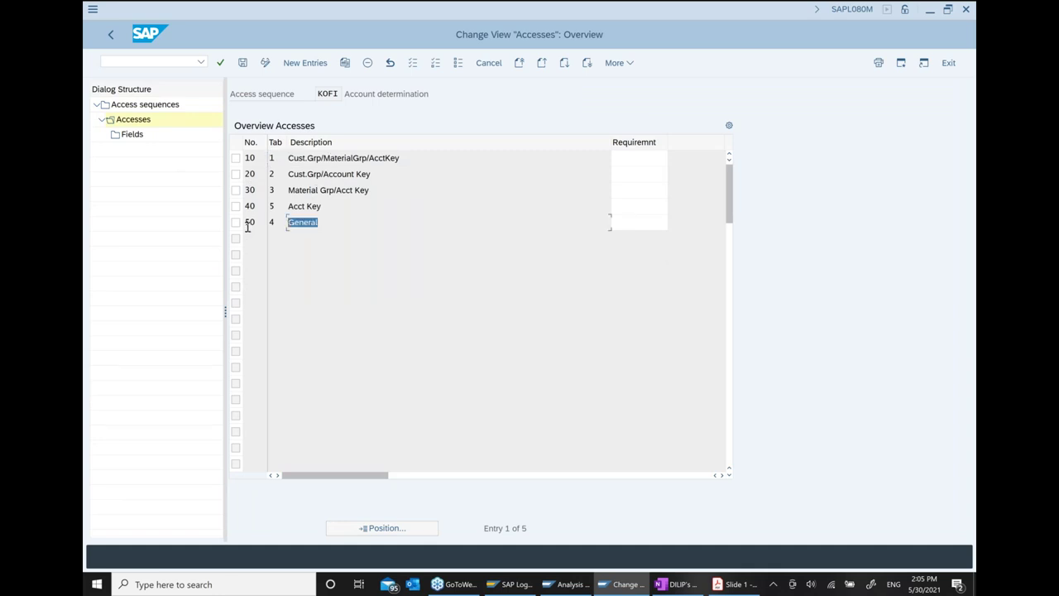
pyautogui.doubleClick(254, 221)
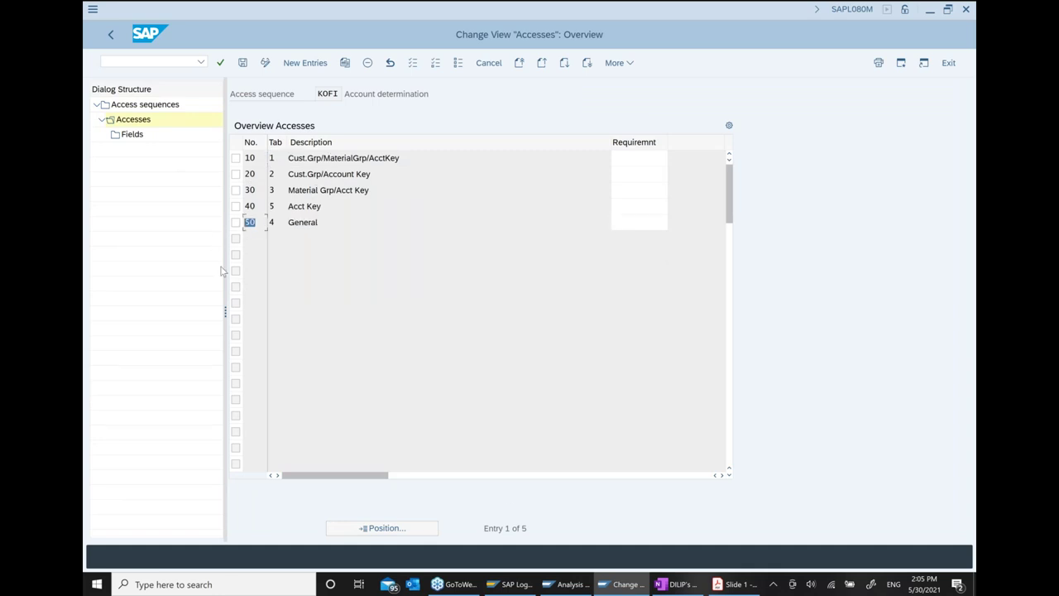
pyautogui.click(566, 583)
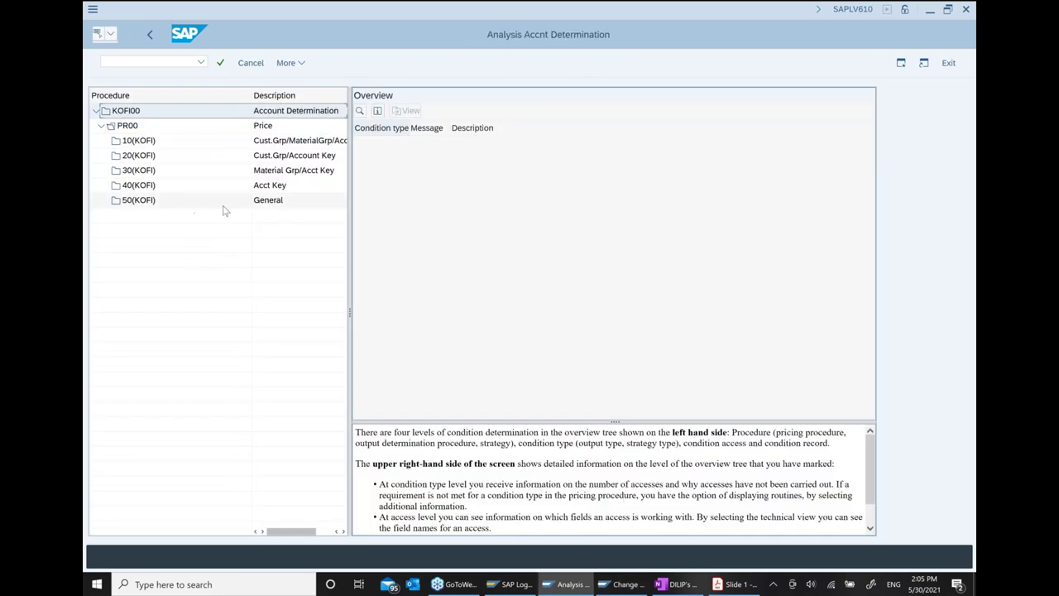
pyautogui.click(622, 585)
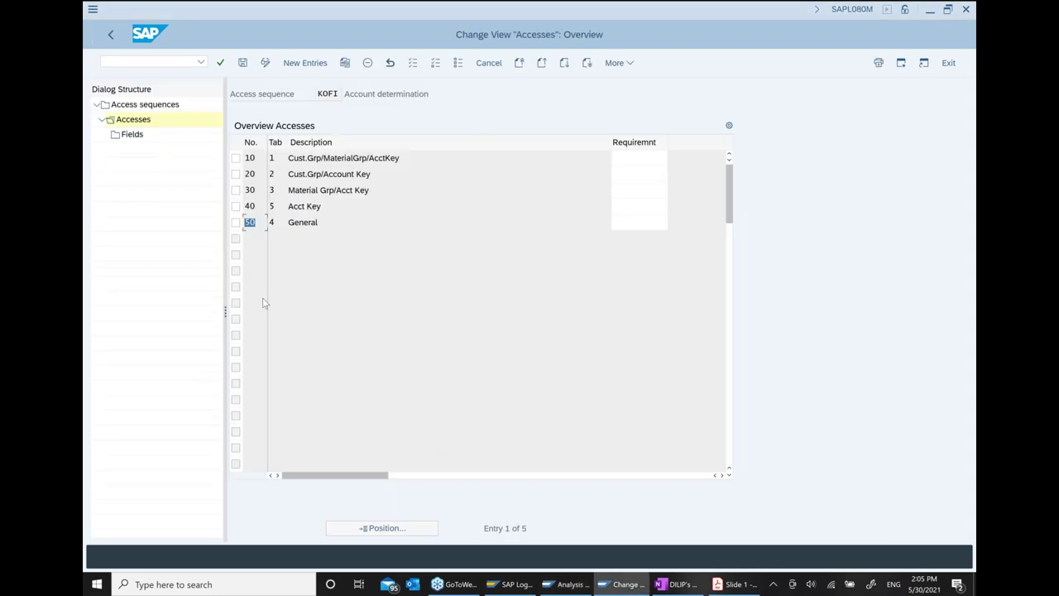
# Step: Display the fields of access 50 General, highlight document field VKORG, and return to the list of activities
pyautogui.doubleClick(319, 222)
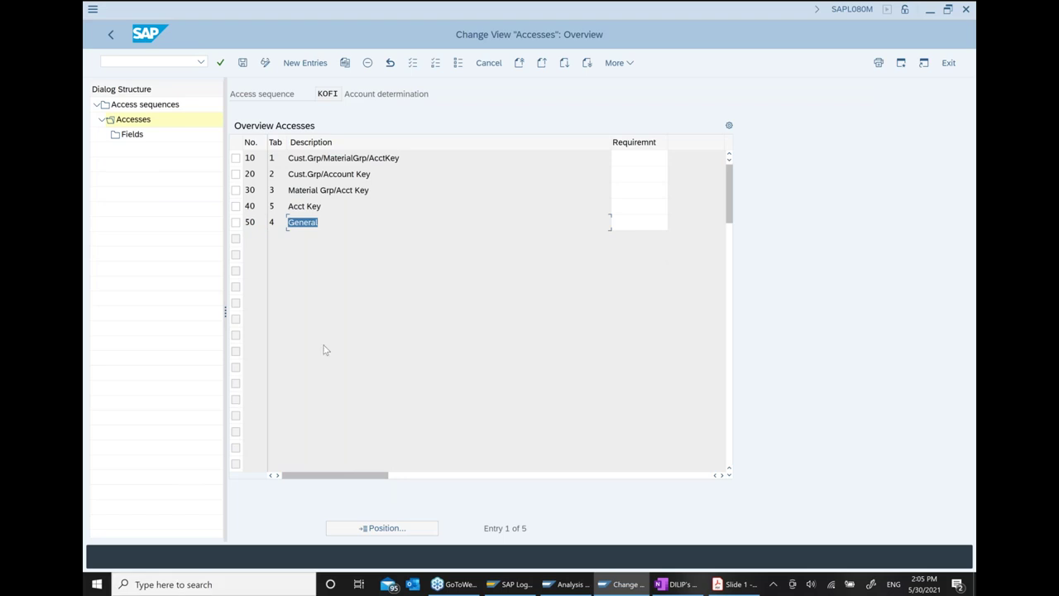
pyautogui.click(236, 221)
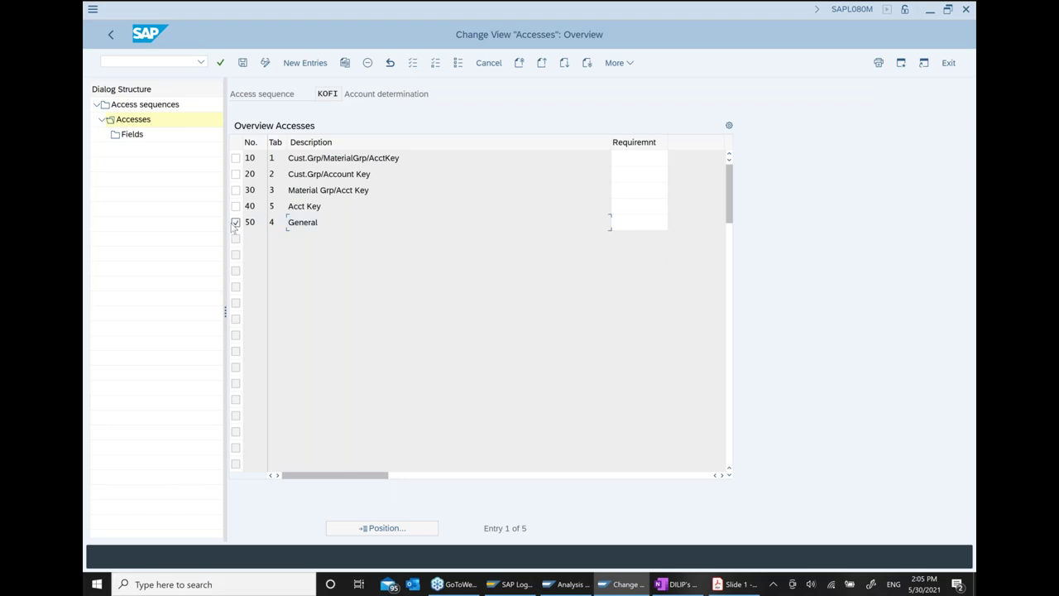
pyautogui.doubleClick(130, 135)
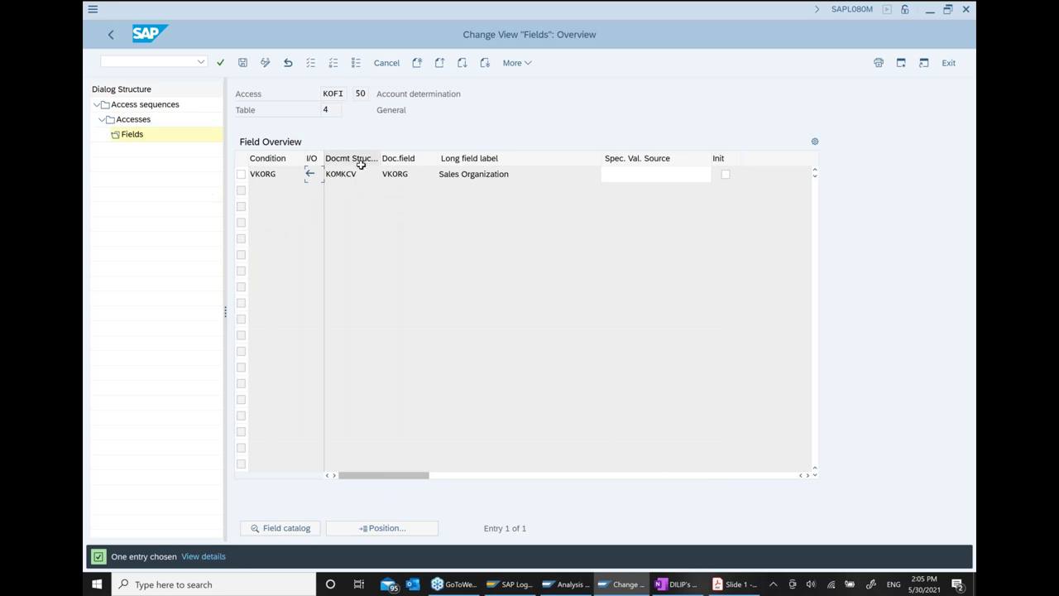
pyautogui.doubleClick(409, 174)
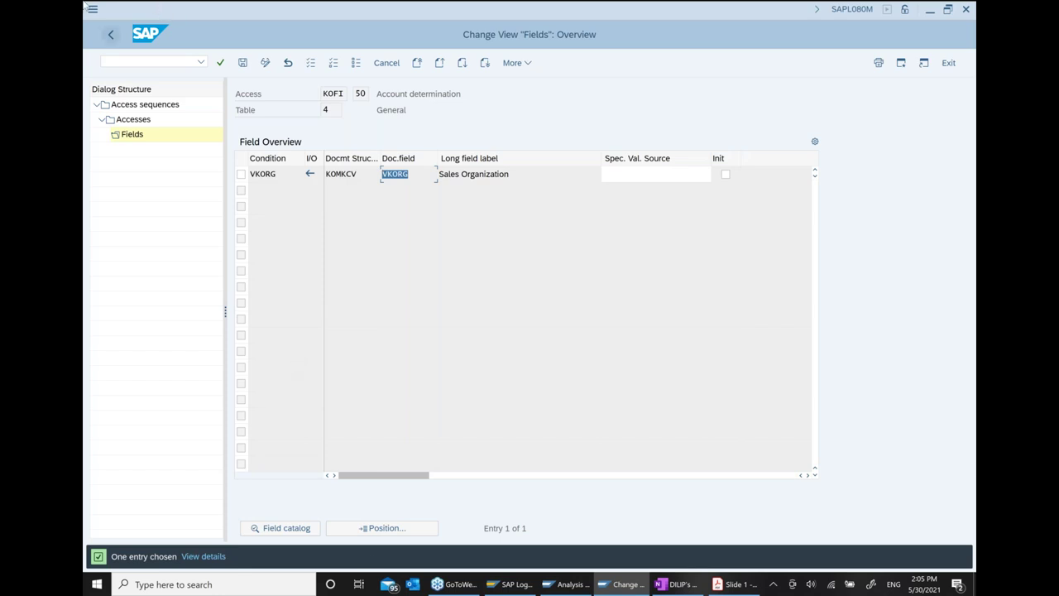
pyautogui.click(112, 34)
pyautogui.click(112, 34)
pyautogui.click(112, 35)
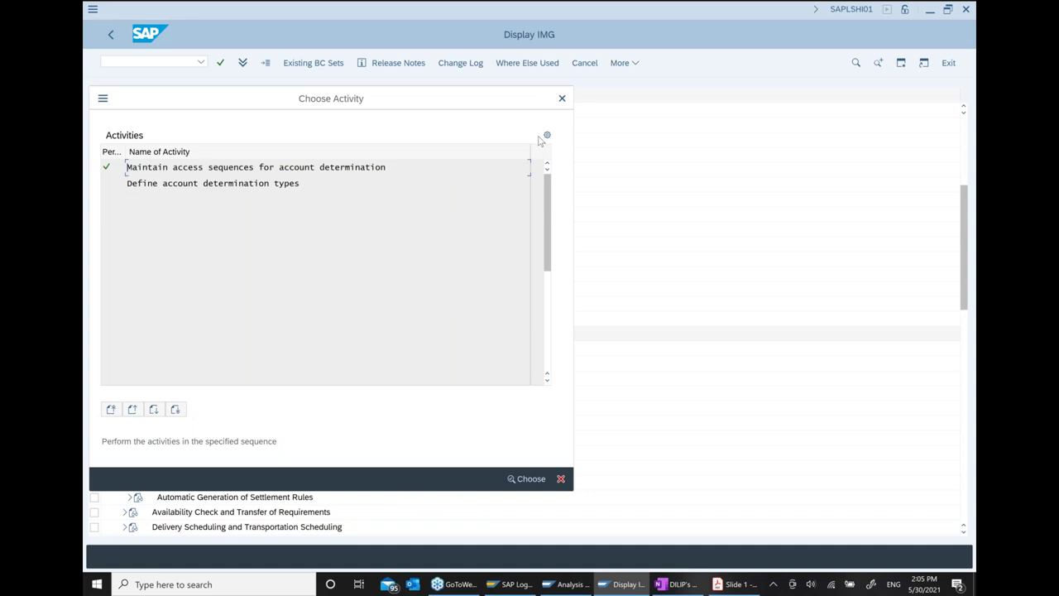
# Step: Open the Define account determination types activity, examine the access sequence assigned to condition type KOFI, and return to the list of activities
pyautogui.click(303, 187)
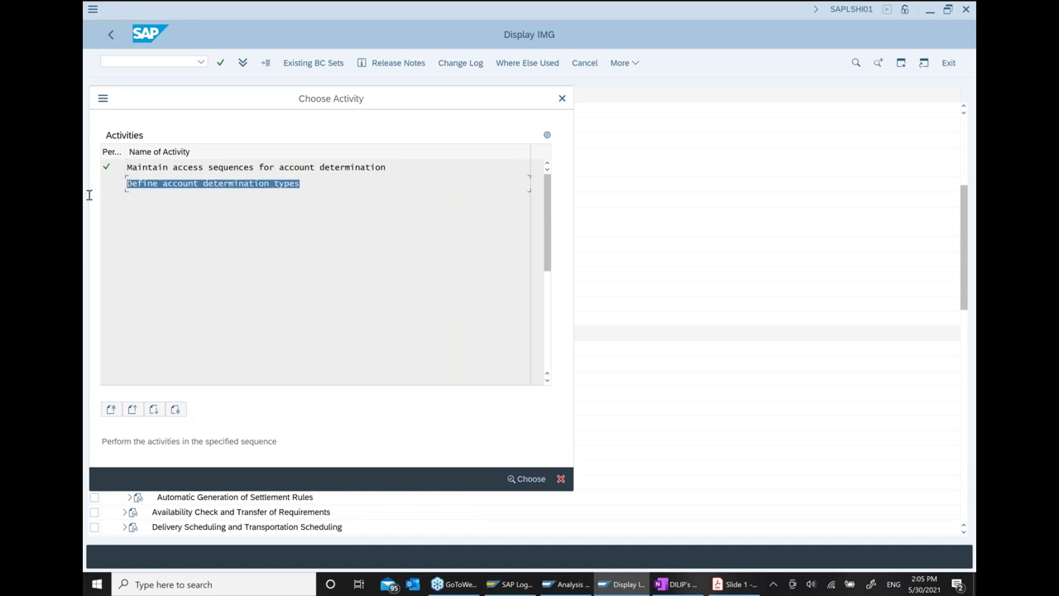
pyautogui.doubleClick(239, 183)
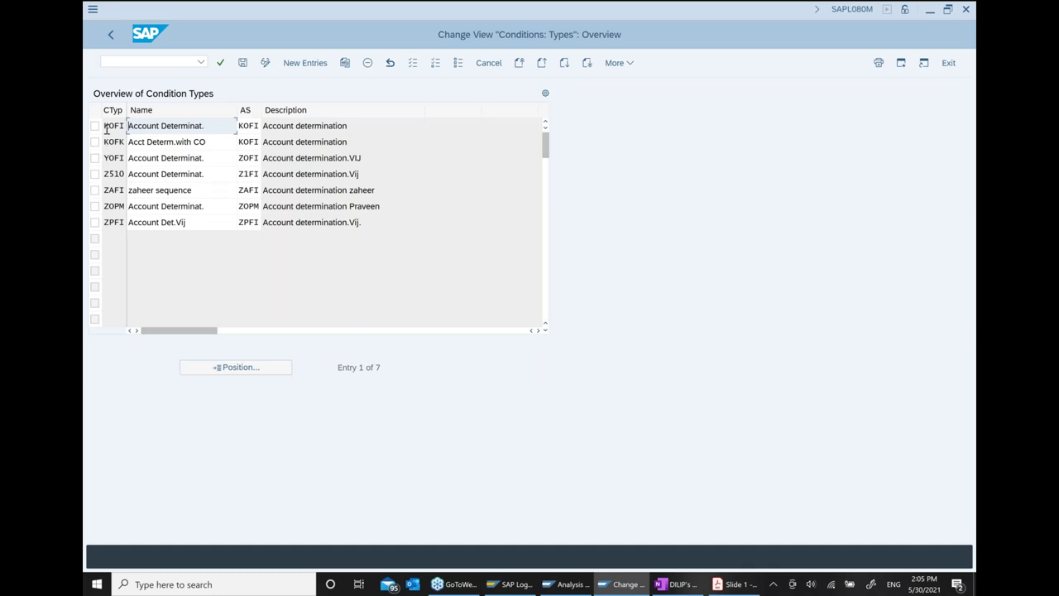
pyautogui.doubleClick(107, 128)
pyautogui.doubleClick(246, 127)
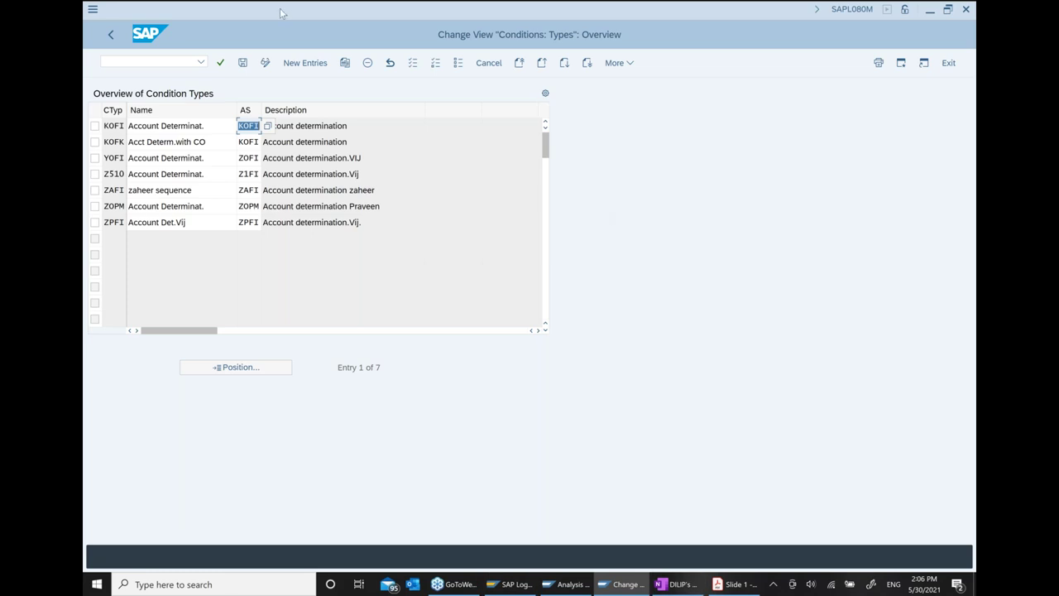
pyautogui.click(111, 34)
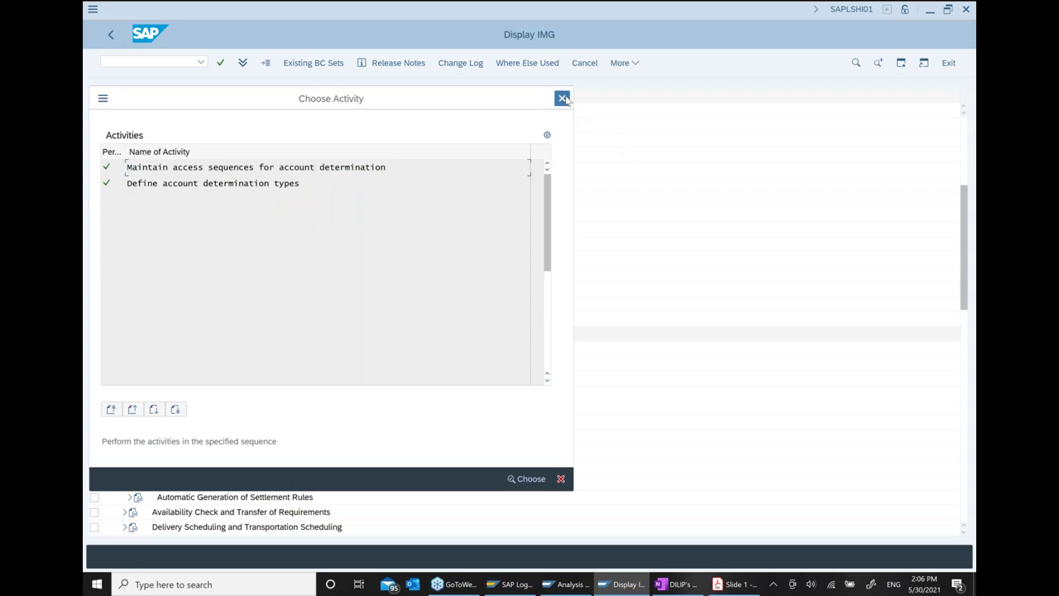
# Step: Close the activity selection and examine the General access 50 (KOFI) details in the account determination analysis
pyautogui.click(562, 97)
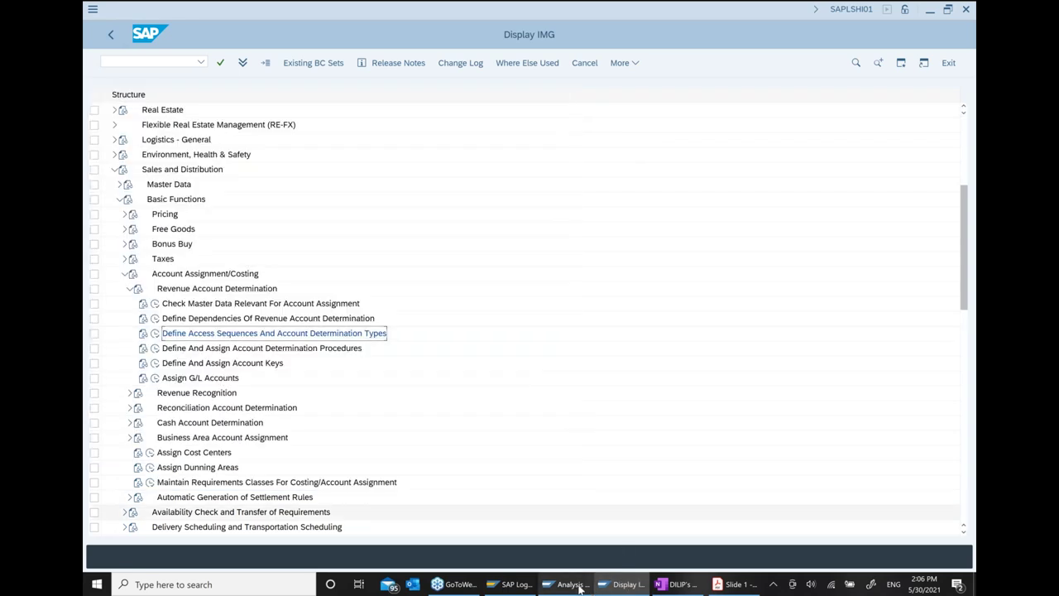
pyautogui.click(571, 585)
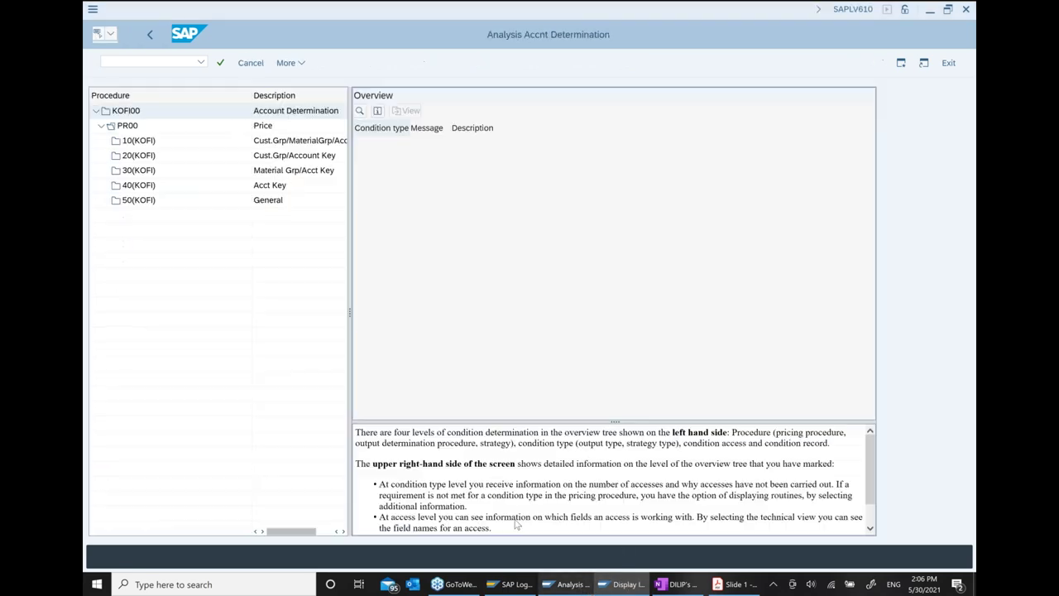
pyautogui.click(142, 202)
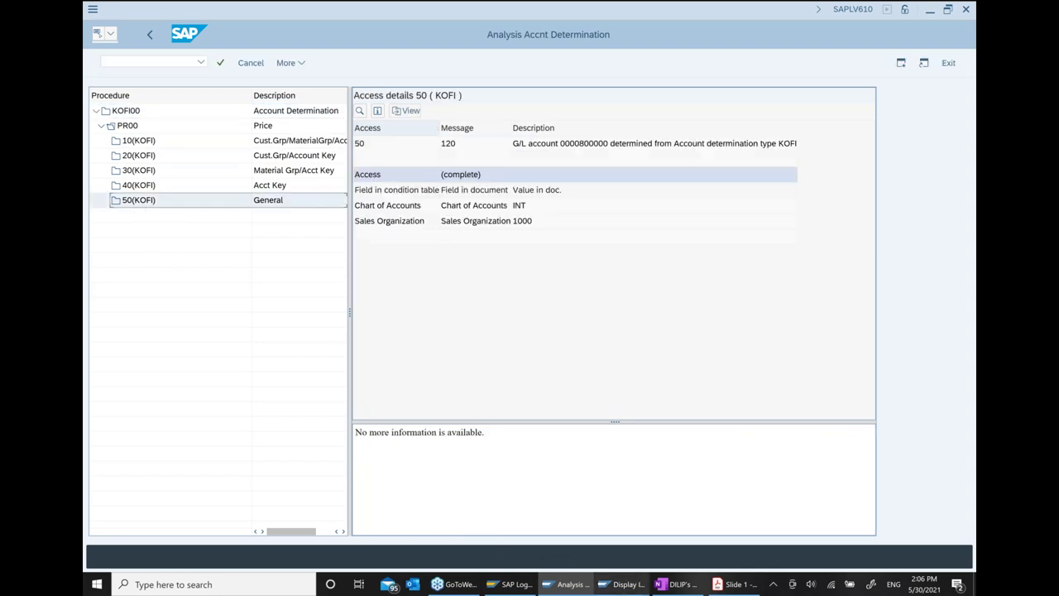
# Step: Open the Acct Key table (table 5) of the Assign G/L Accounts activity under Revenue Account Determination
pyautogui.click(624, 584)
pyautogui.click(207, 380)
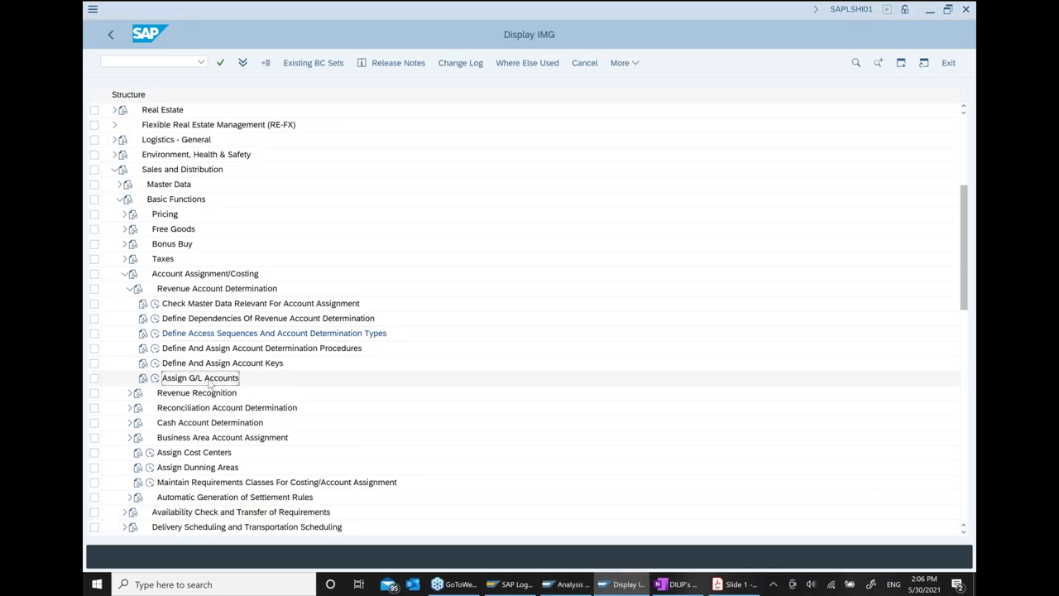
pyautogui.scroll(-5, 211, 382)
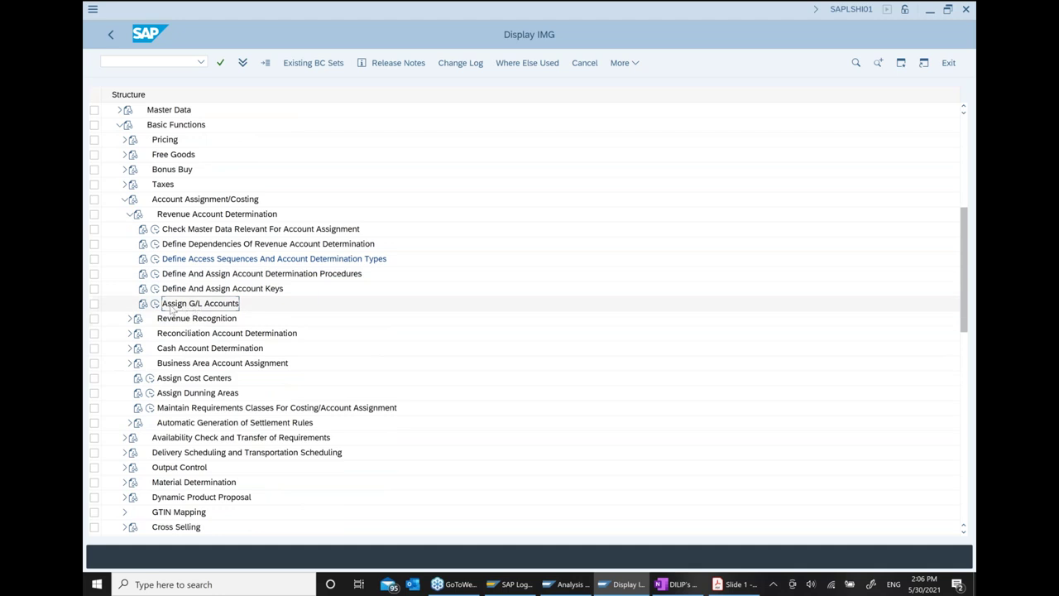
pyautogui.click(155, 304)
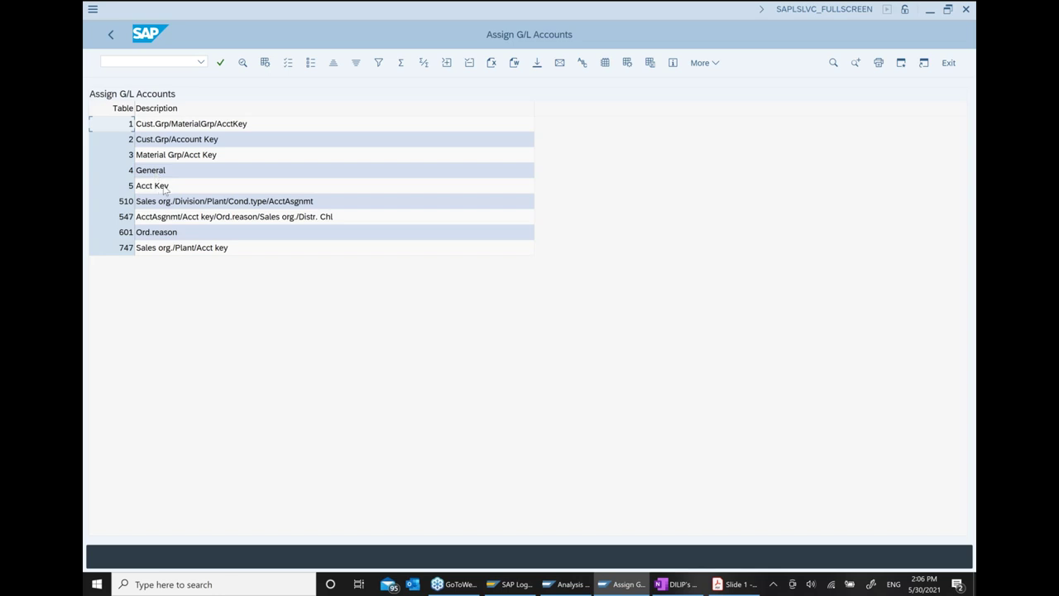
pyautogui.click(165, 188)
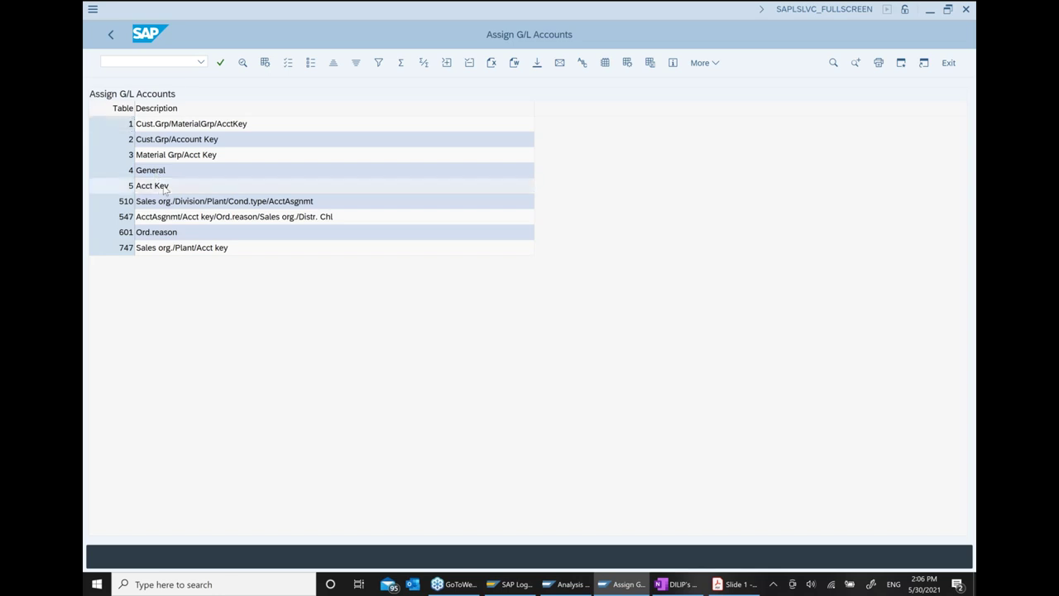
pyautogui.doubleClick(164, 189)
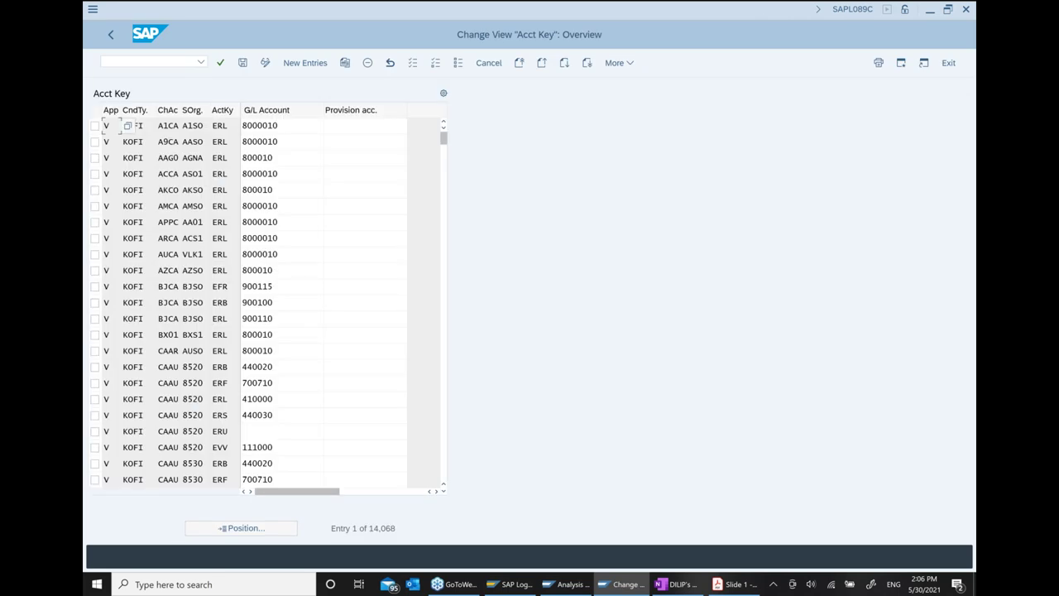
# Step: Try to position the Acct Key entries at application v, condition type kpfi and sales organization 1000, after rechecking the account determination analysis
pyautogui.click(570, 585)
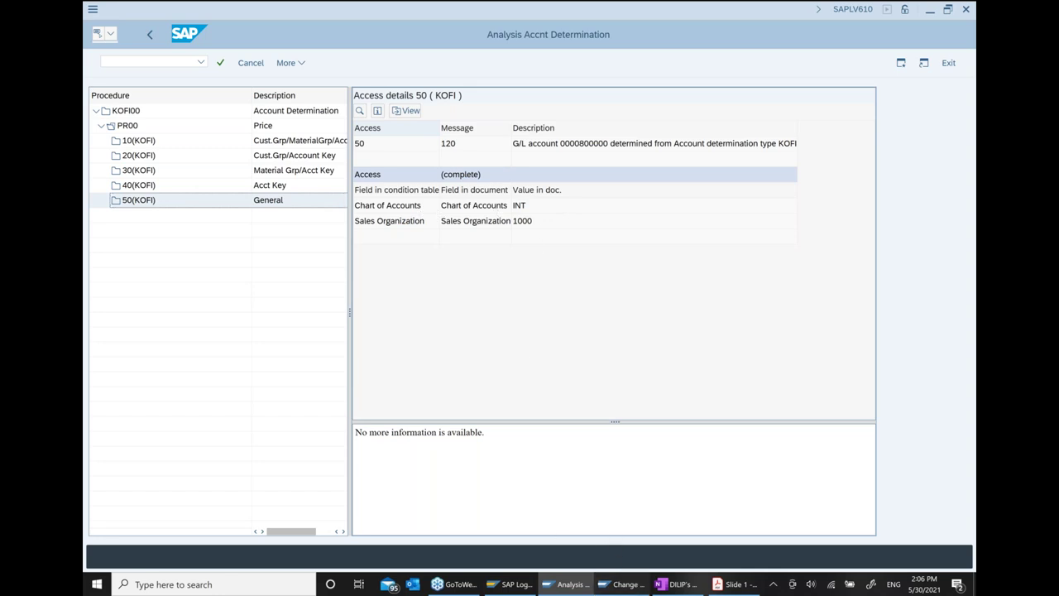
pyautogui.click(621, 583)
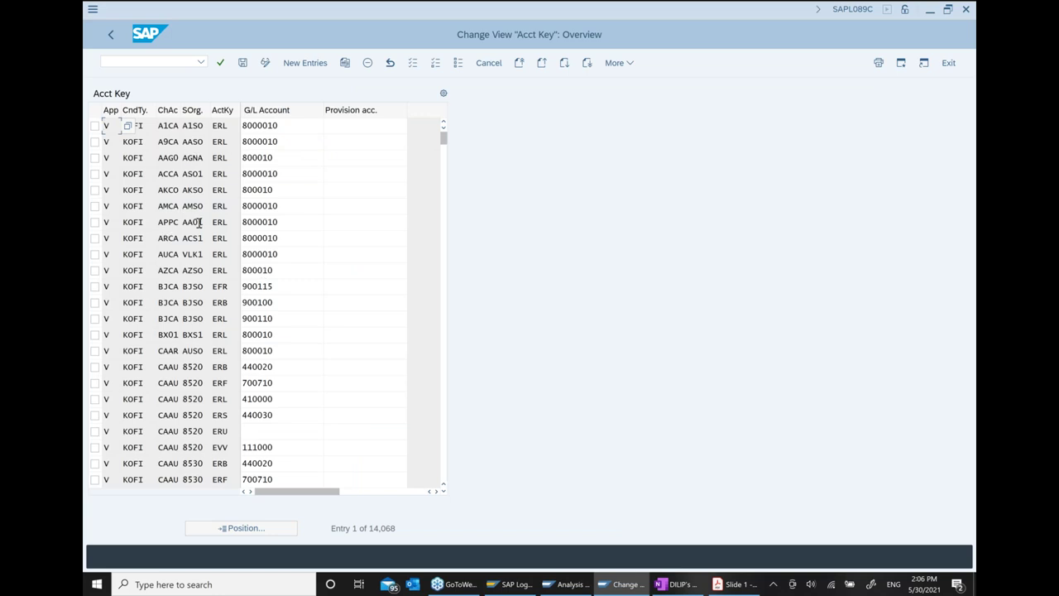
pyautogui.scroll(-3, 201, 234)
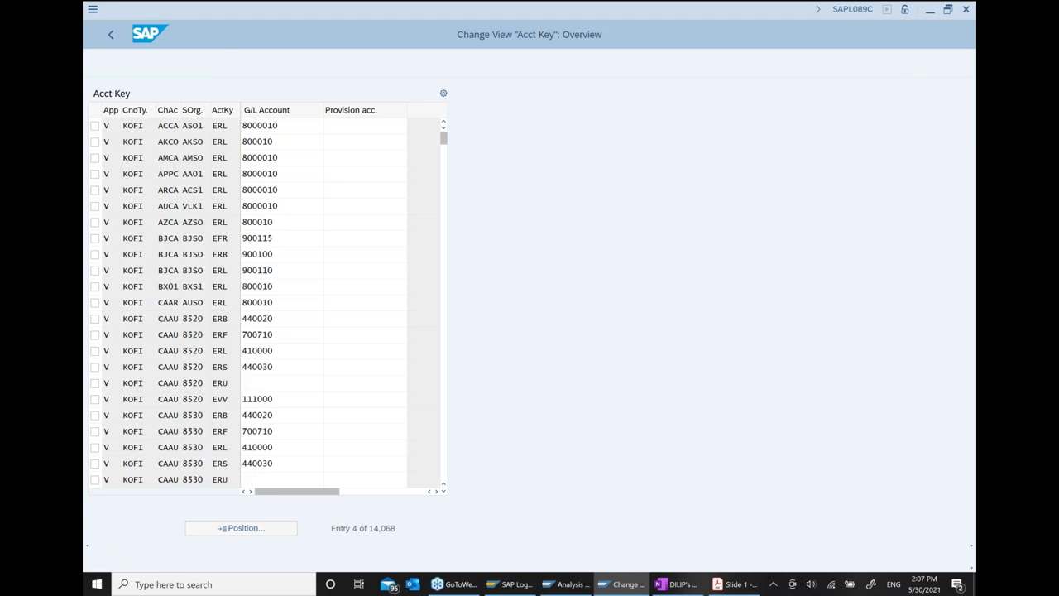
pyautogui.scroll(-2, 249, 528)
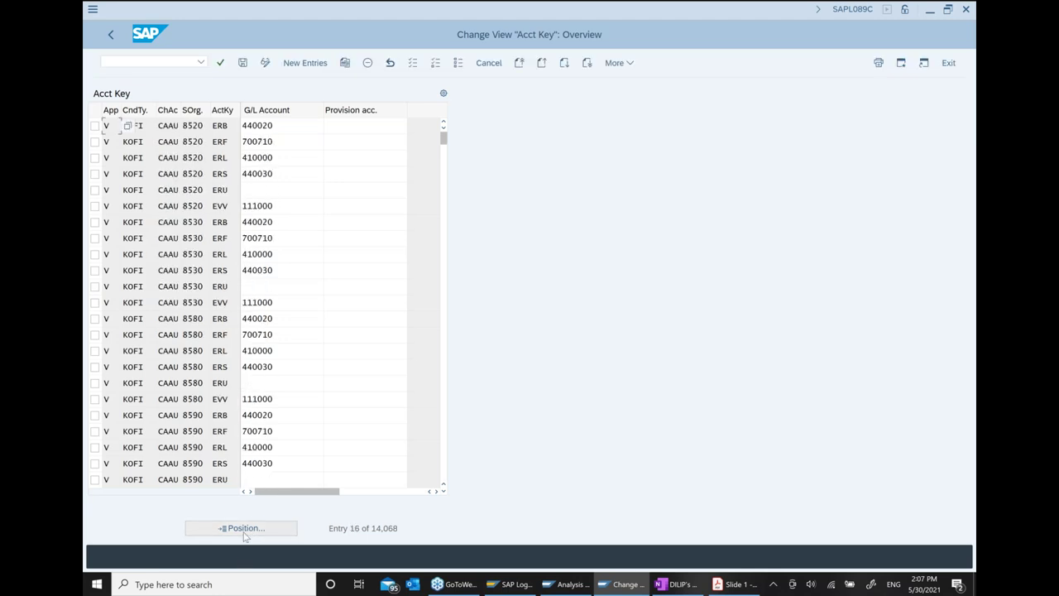
pyautogui.click(253, 522)
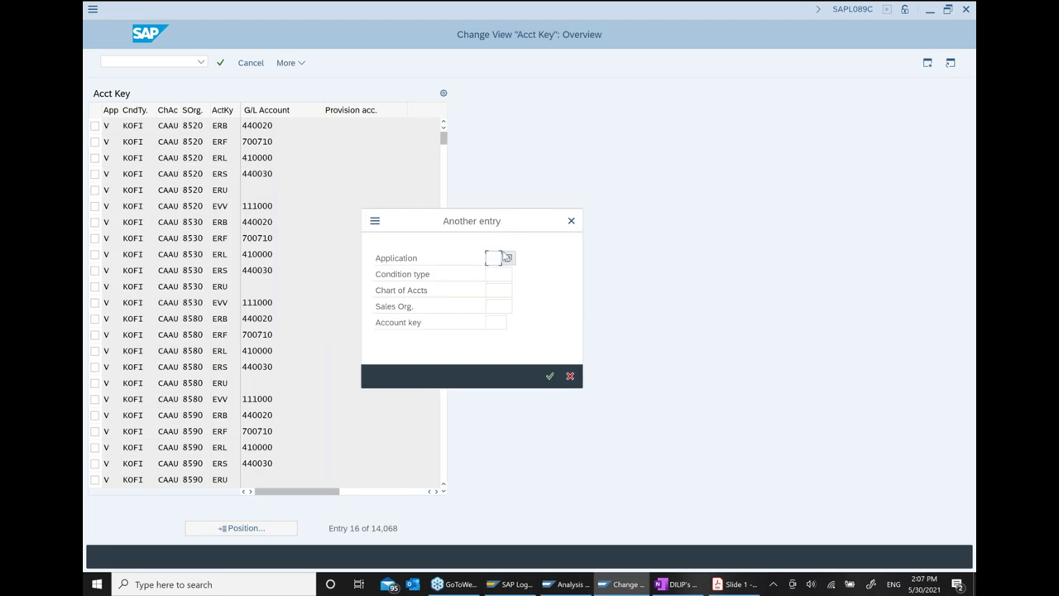
pyautogui.press('Tab')
pyautogui.write('kp')
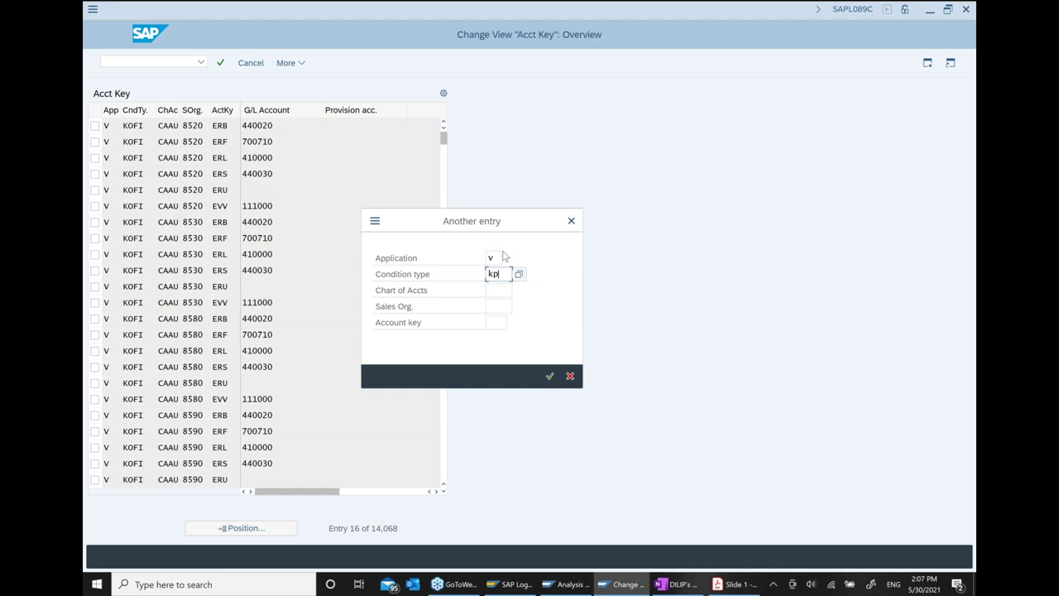
pyautogui.press('Tab')
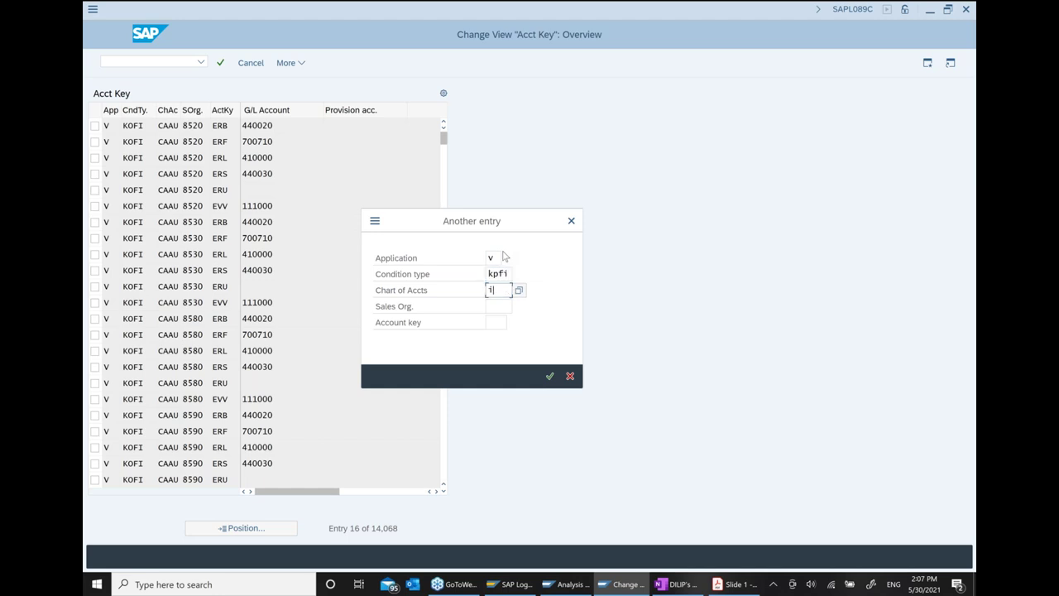
pyautogui.press('Tab')
pyautogui.write('1000')
pyautogui.press('Return')
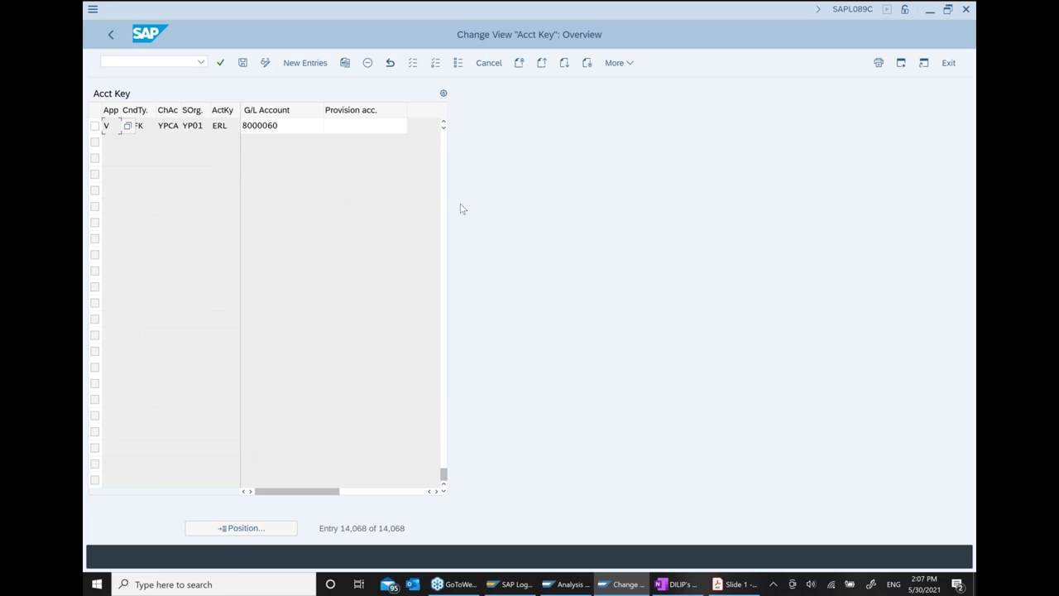
# Step: Go back through the Acct Key entries to condition type KOFI with chart of accounts INT
pyautogui.click(443, 154)
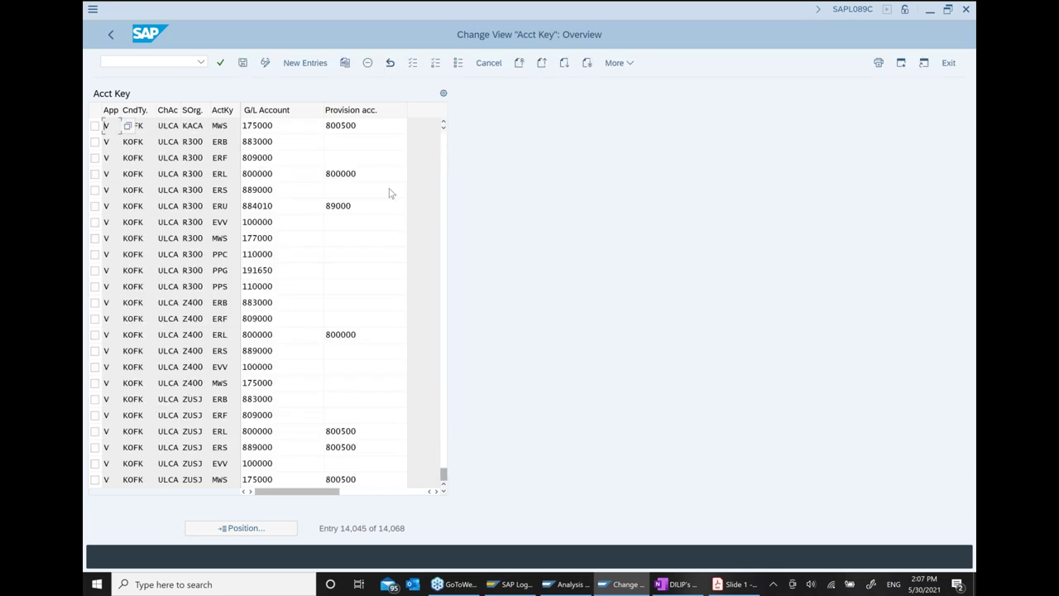
pyautogui.click(442, 157)
pyautogui.click(442, 158)
pyautogui.click(443, 158)
pyautogui.click(444, 159)
pyautogui.click(443, 303)
pyautogui.click(443, 422)
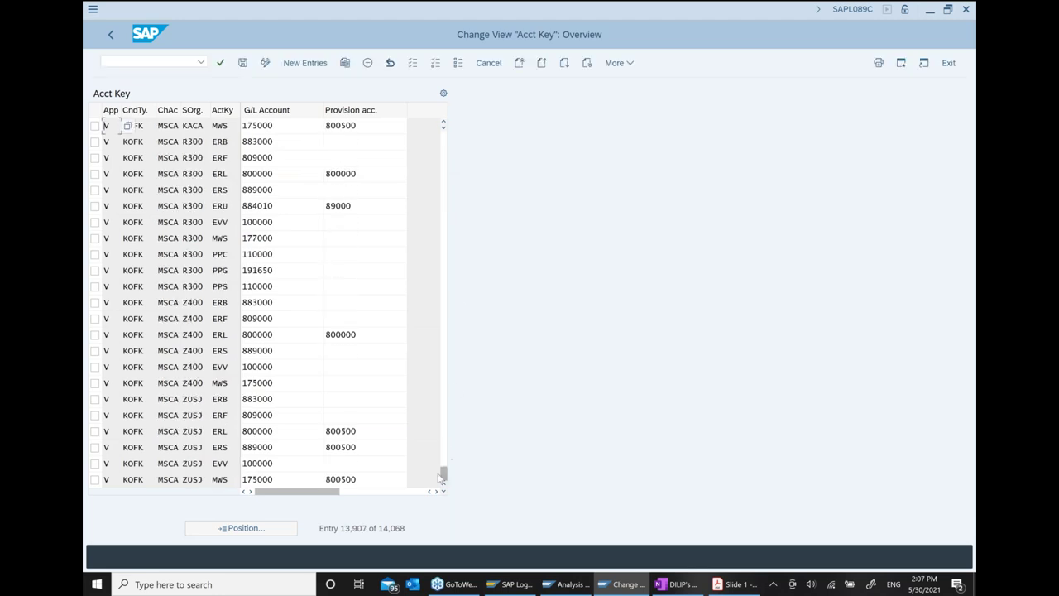
pyautogui.moveTo(441, 478); pyautogui.dragTo(445, 272)
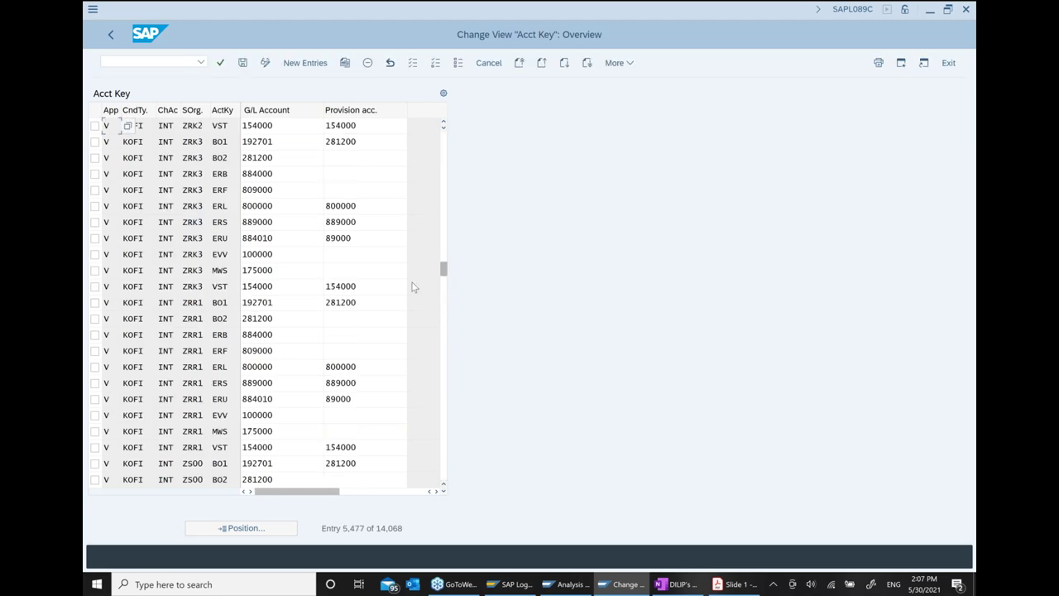
# Step: Go back through the Acct Key entries for condition type KOFI and chart of accounts INT to those of sales organization 1000
pyautogui.scroll(2, 279, 212)
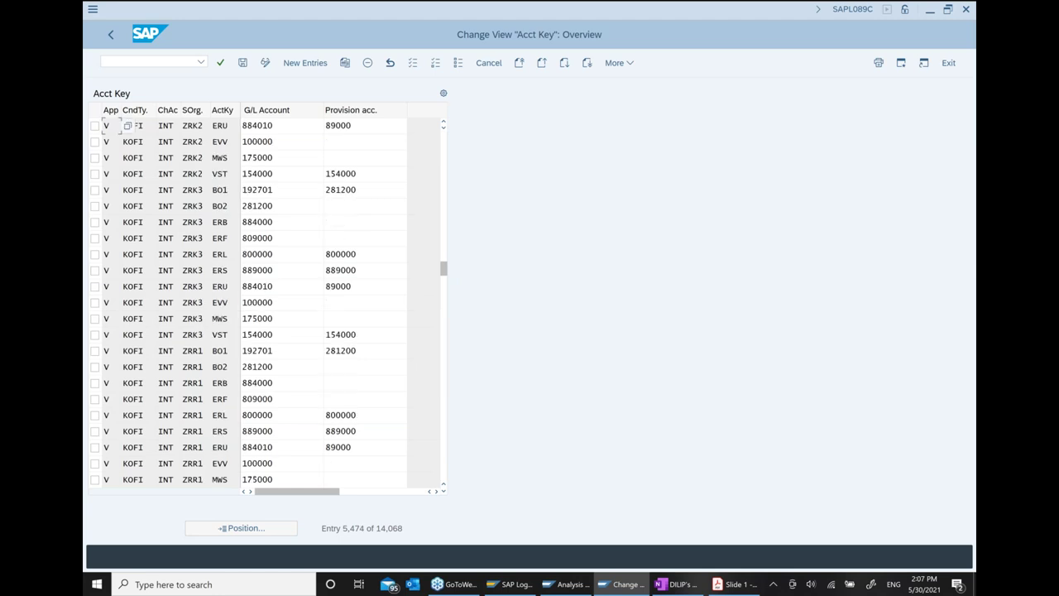
pyautogui.scroll(15, 278, 212)
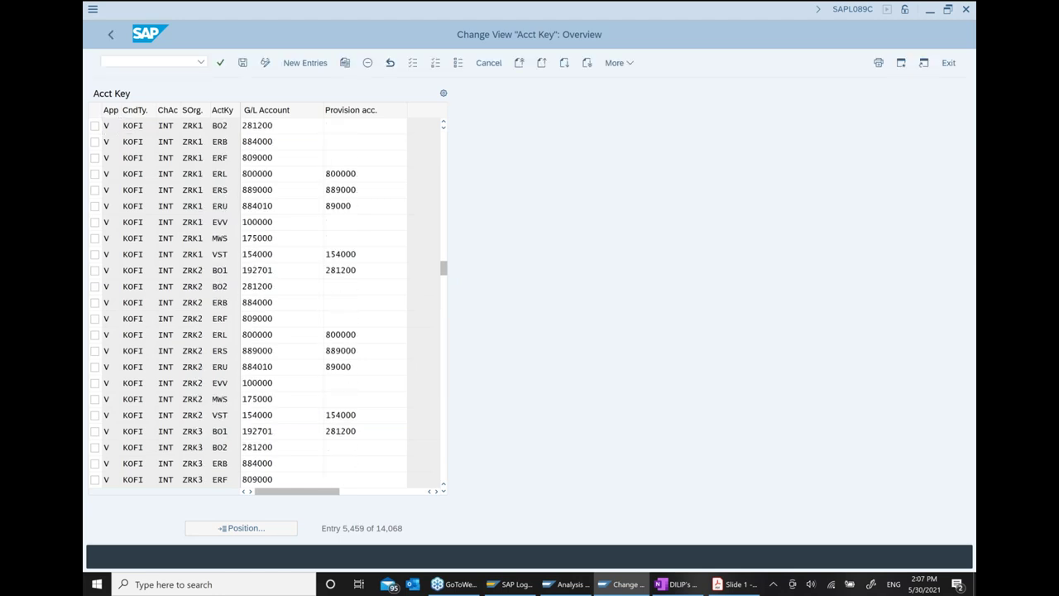
pyautogui.scroll(15, 278, 212)
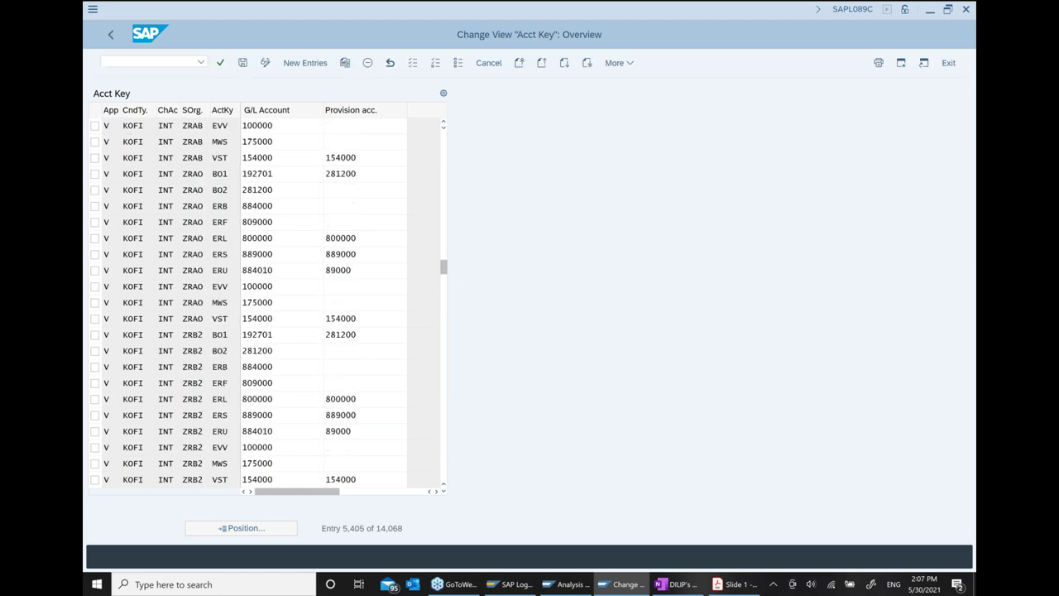
pyautogui.scroll(18, 279, 212)
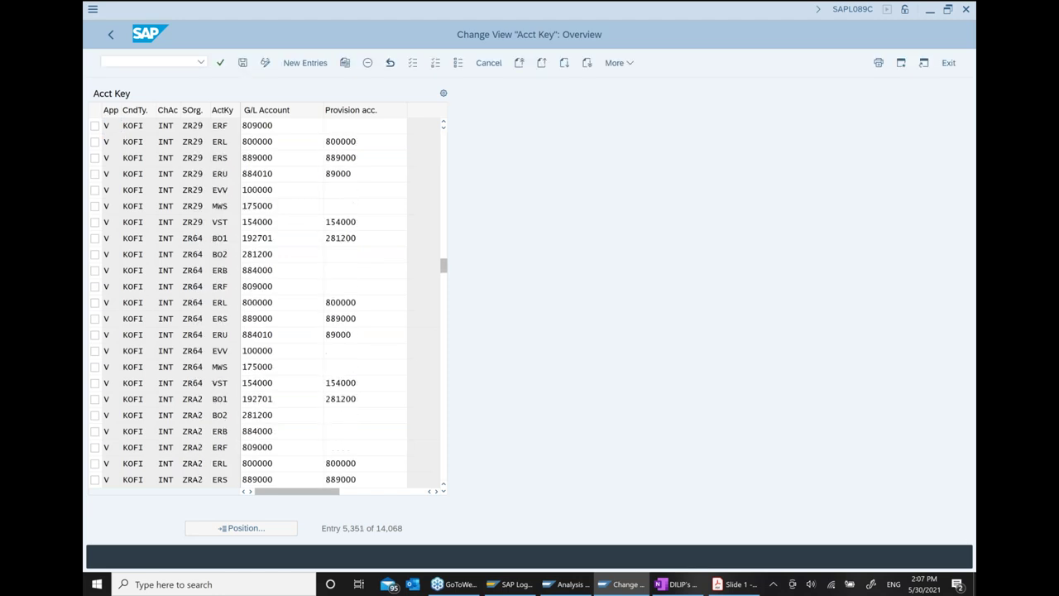
pyautogui.scroll(12, 278, 212)
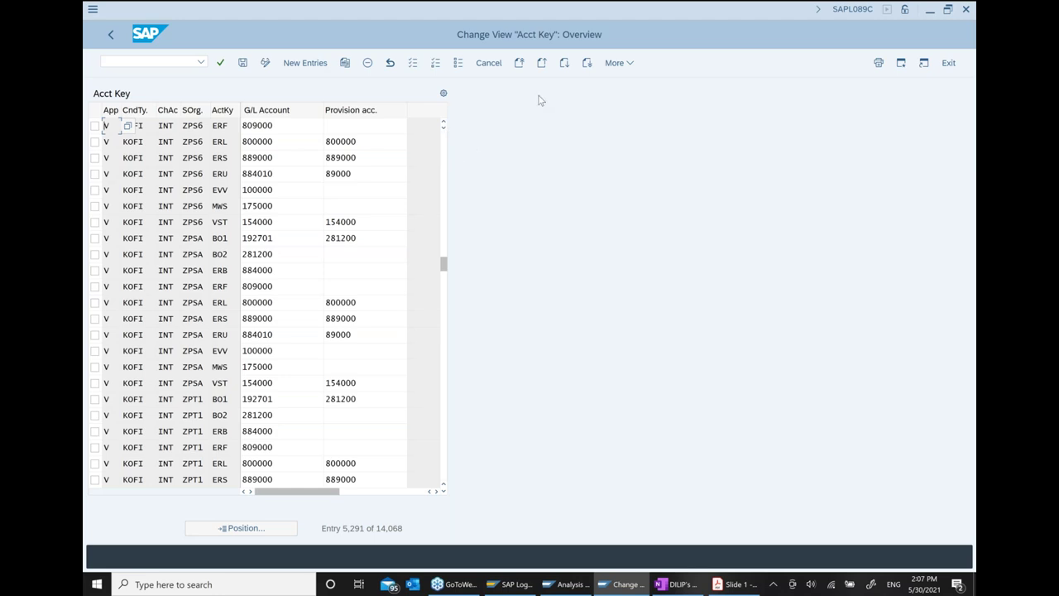
pyautogui.click(543, 64)
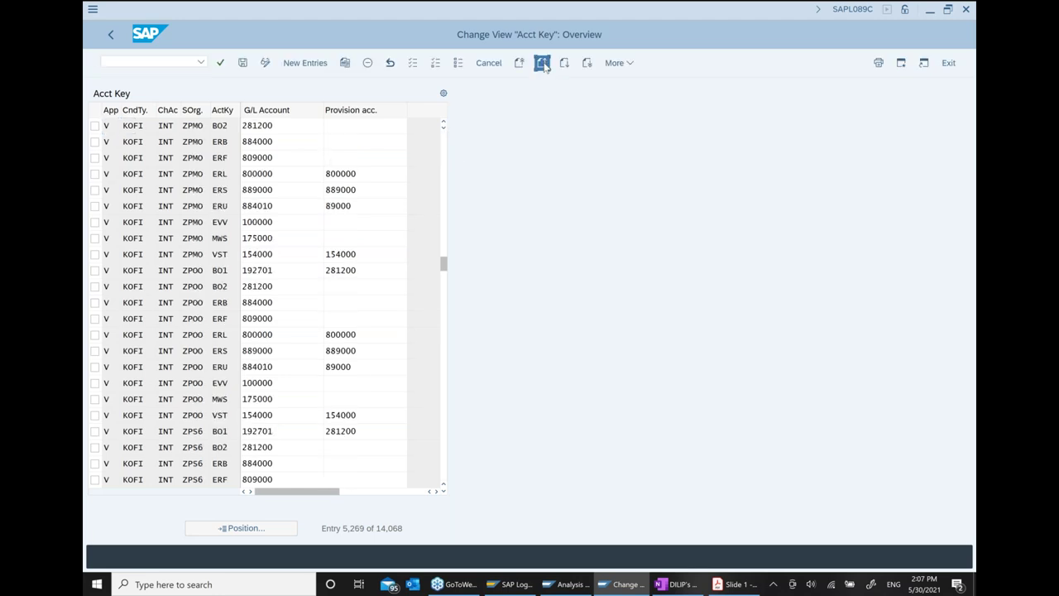
pyautogui.click(543, 64)
pyautogui.click(542, 64)
pyautogui.click(543, 64)
pyautogui.click(543, 64)
pyautogui.click(542, 64)
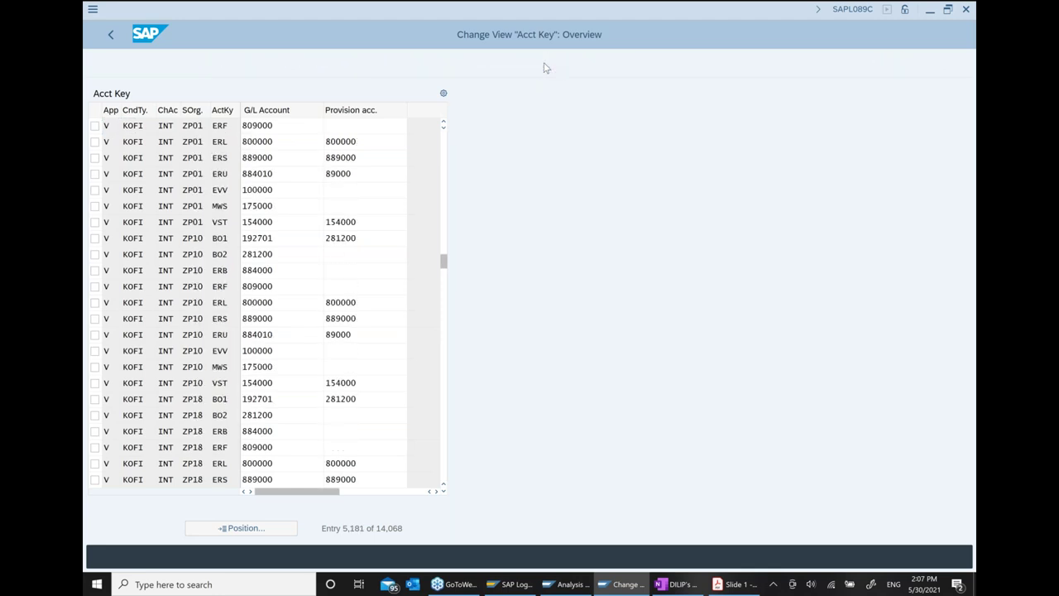
pyautogui.click(543, 63)
pyautogui.click(543, 63)
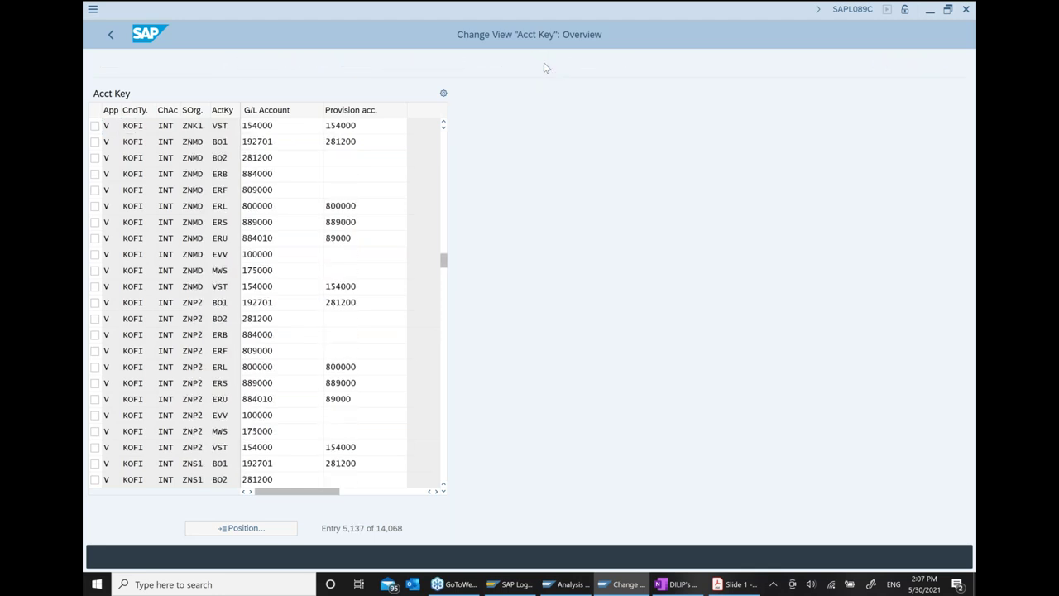
pyautogui.click(543, 64)
pyautogui.click(543, 64)
pyautogui.click(542, 64)
pyautogui.click(543, 64)
pyautogui.click(543, 64)
pyautogui.click(544, 64)
pyautogui.click(544, 64)
pyautogui.click(543, 65)
pyautogui.click(544, 64)
pyautogui.click(543, 63)
pyautogui.click(543, 64)
pyautogui.click(543, 64)
pyautogui.click(443, 154)
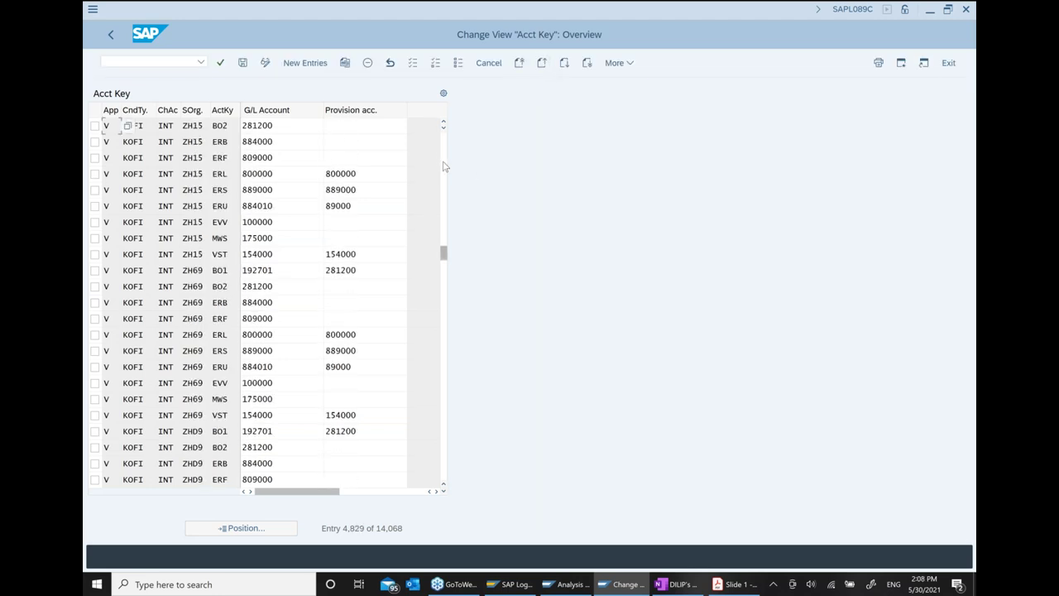
pyautogui.click(443, 154)
pyautogui.click(443, 154)
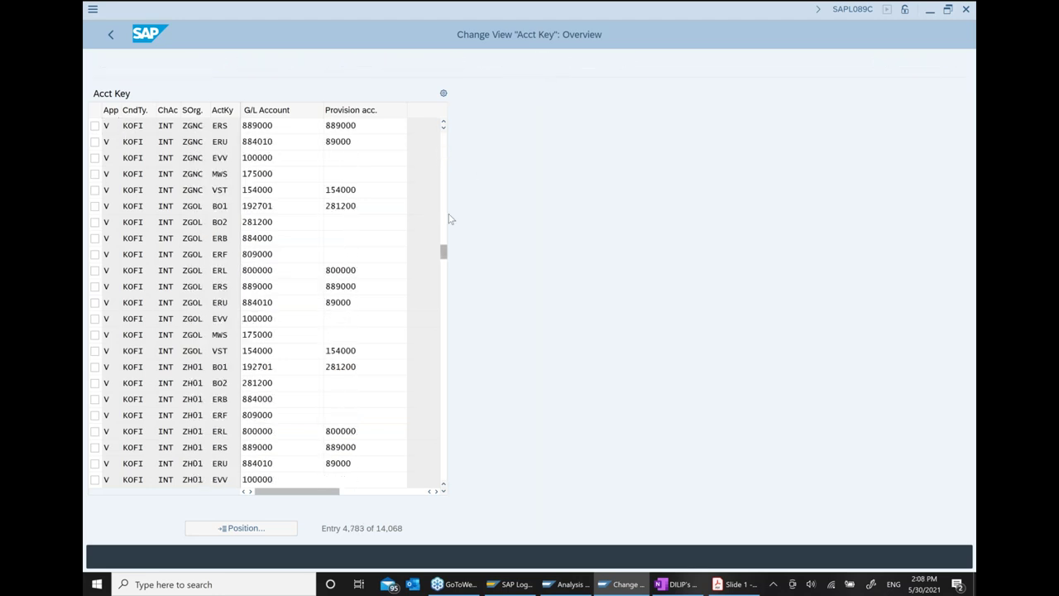
pyautogui.click(448, 218)
pyautogui.moveTo(444, 253); pyautogui.dragTo(448, 229)
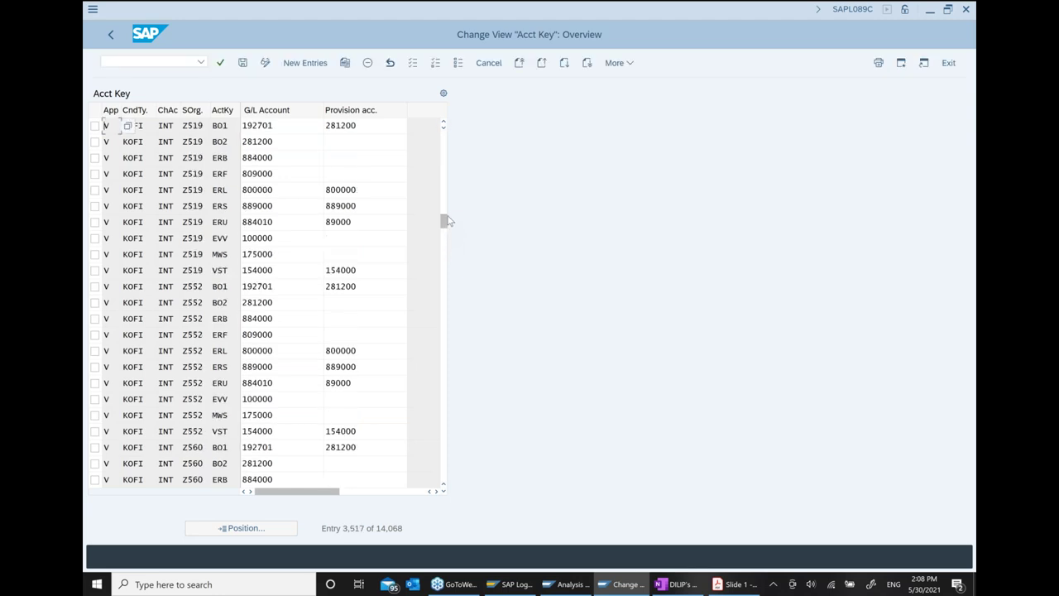
pyautogui.moveTo(448, 221); pyautogui.dragTo(447, 179)
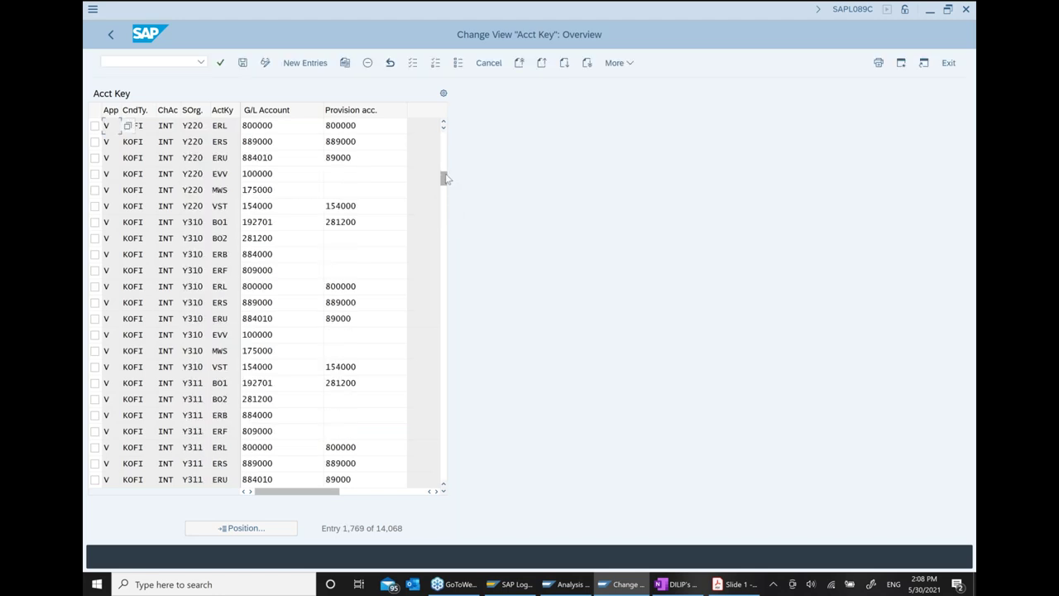
pyautogui.moveTo(443, 178); pyautogui.dragTo(447, 172)
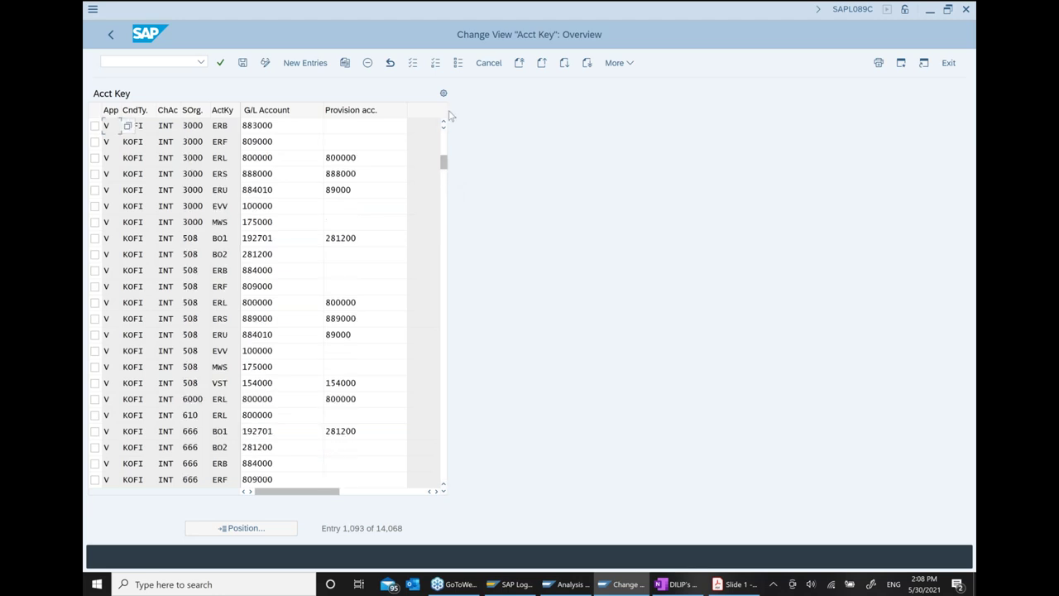
pyautogui.click(542, 64)
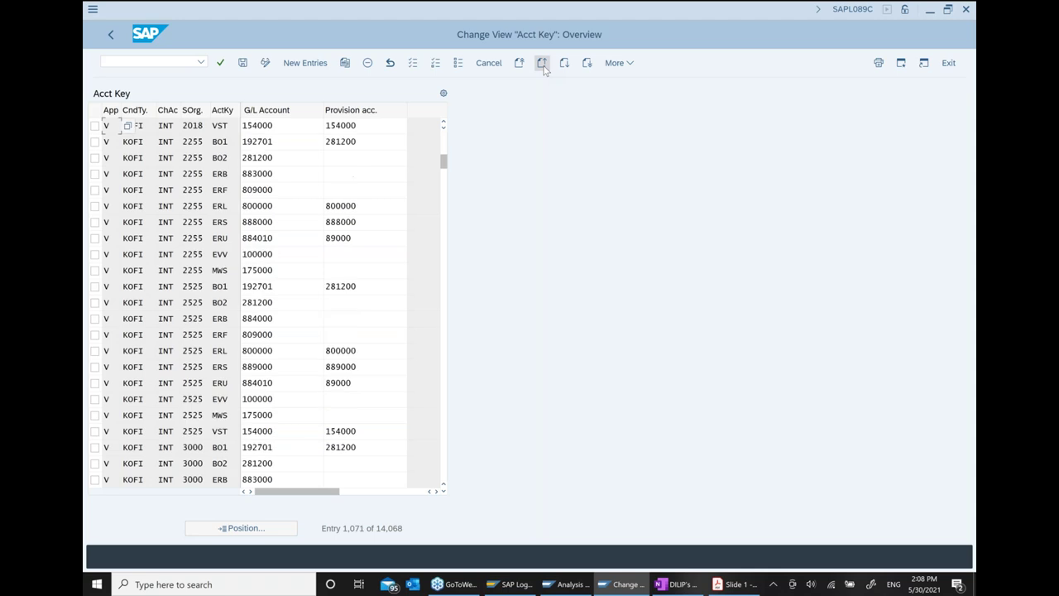
pyautogui.click(542, 63)
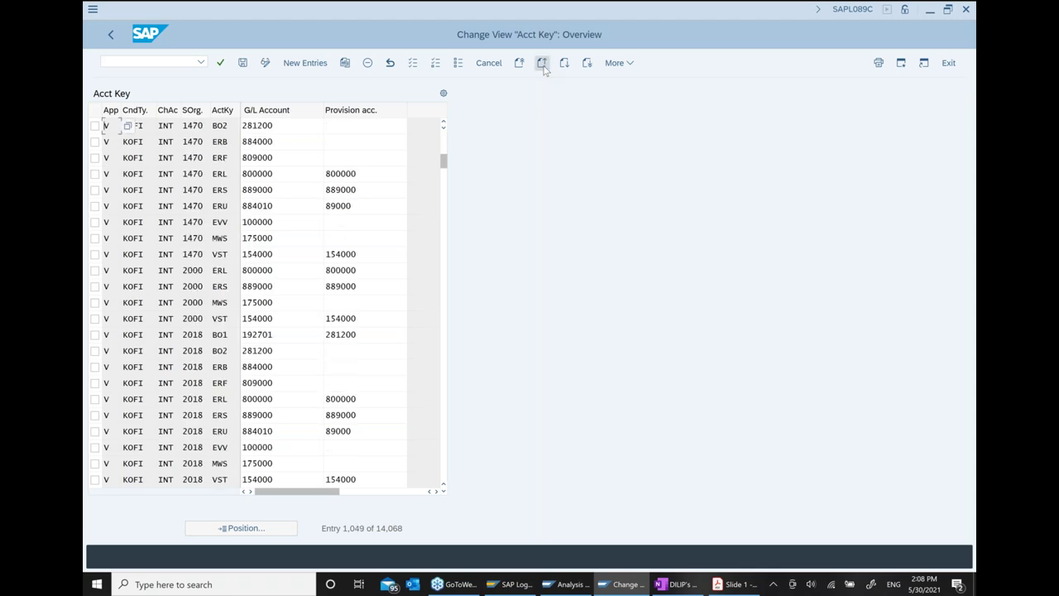
pyautogui.click(542, 64)
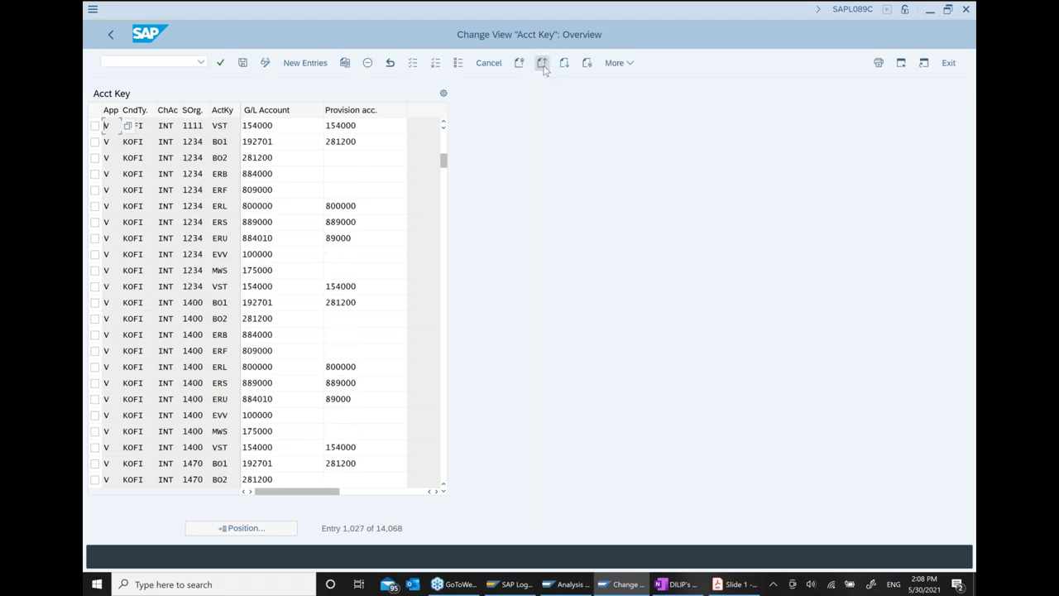
pyautogui.click(543, 66)
pyautogui.click(543, 65)
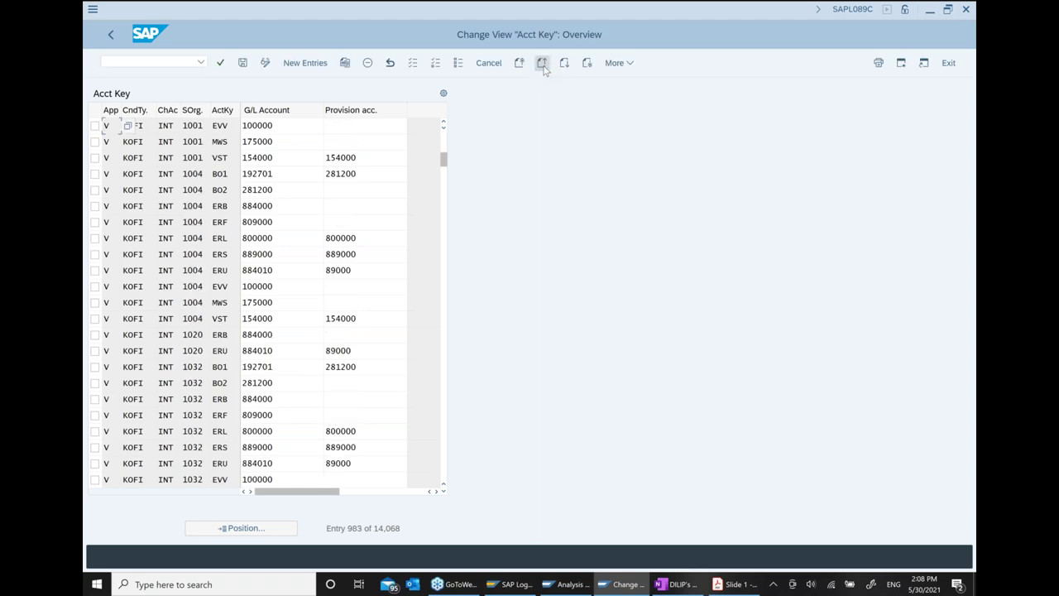
pyautogui.click(543, 65)
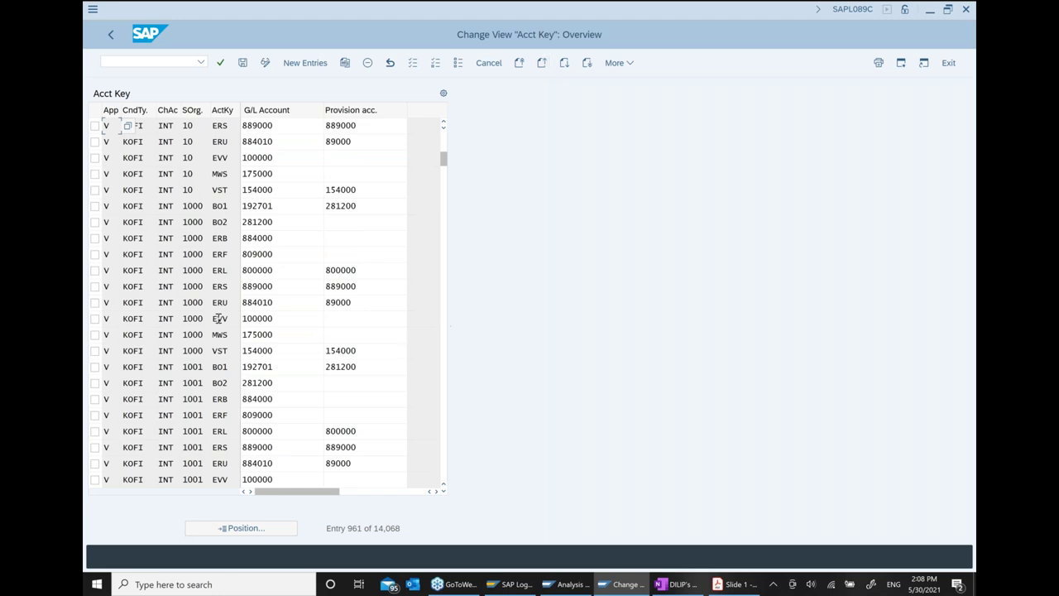
# Step: Select the ERL entry of sales organization 1000 and examine its condition type, chart of accounts, account key and G/L account
pyautogui.click(95, 273)
pyautogui.click(381, 269)
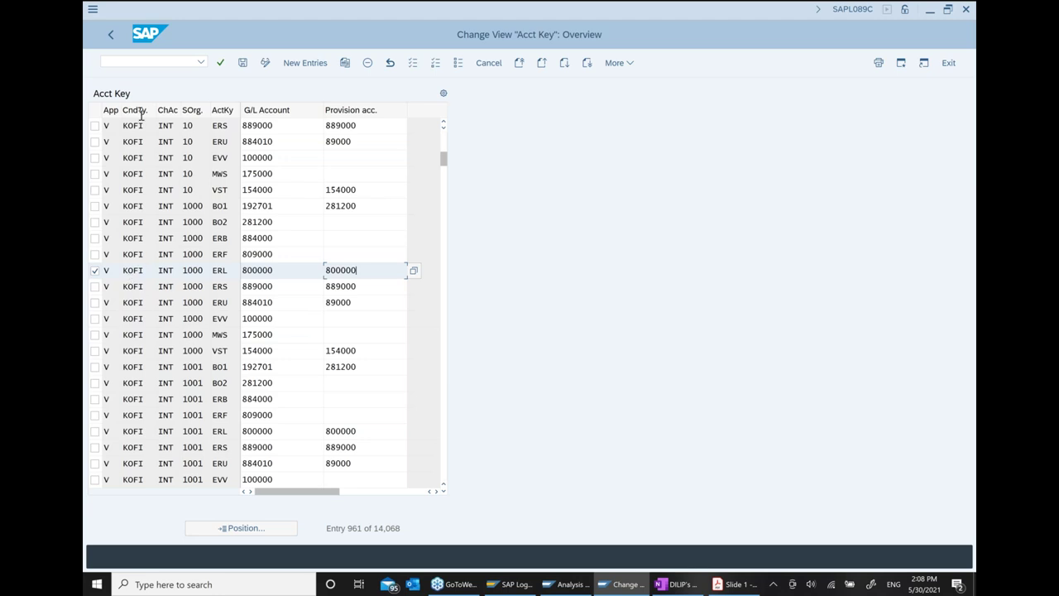
pyautogui.doubleClick(144, 271)
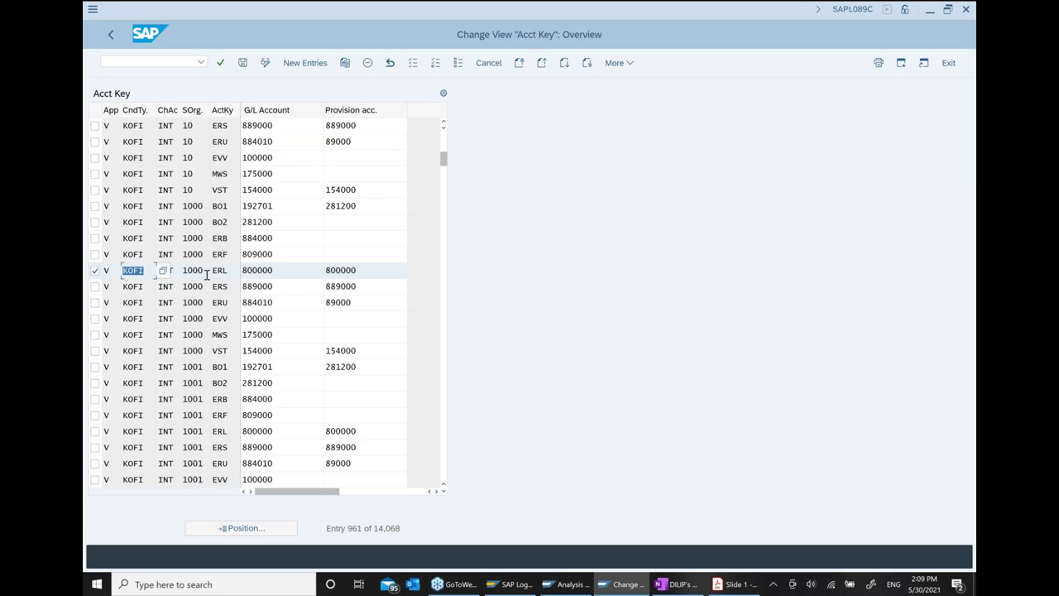
pyautogui.click(203, 272)
pyautogui.doubleClick(173, 271)
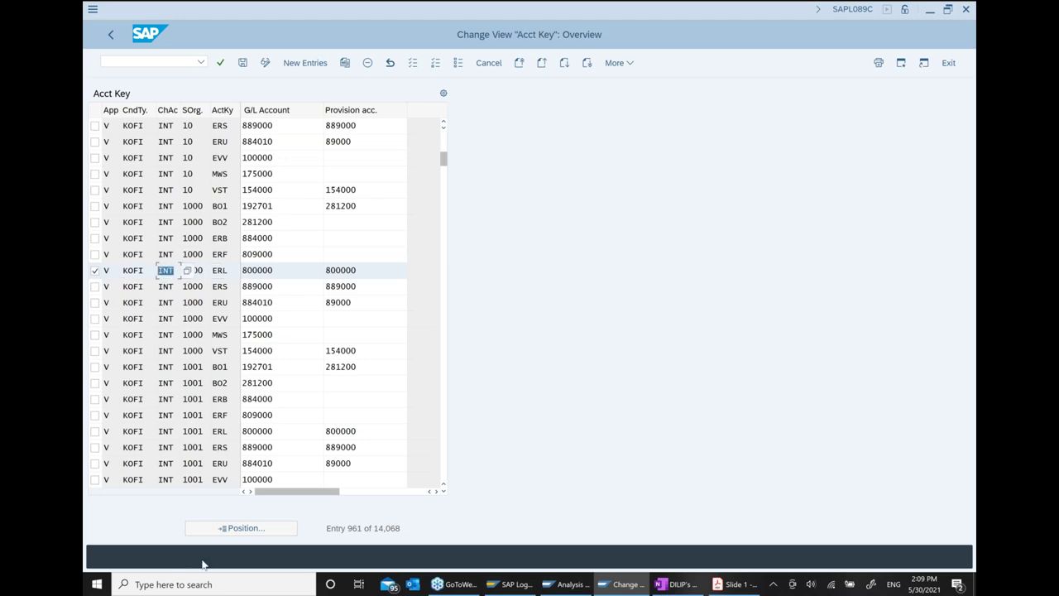
pyautogui.click(373, 276)
pyautogui.doubleClick(225, 269)
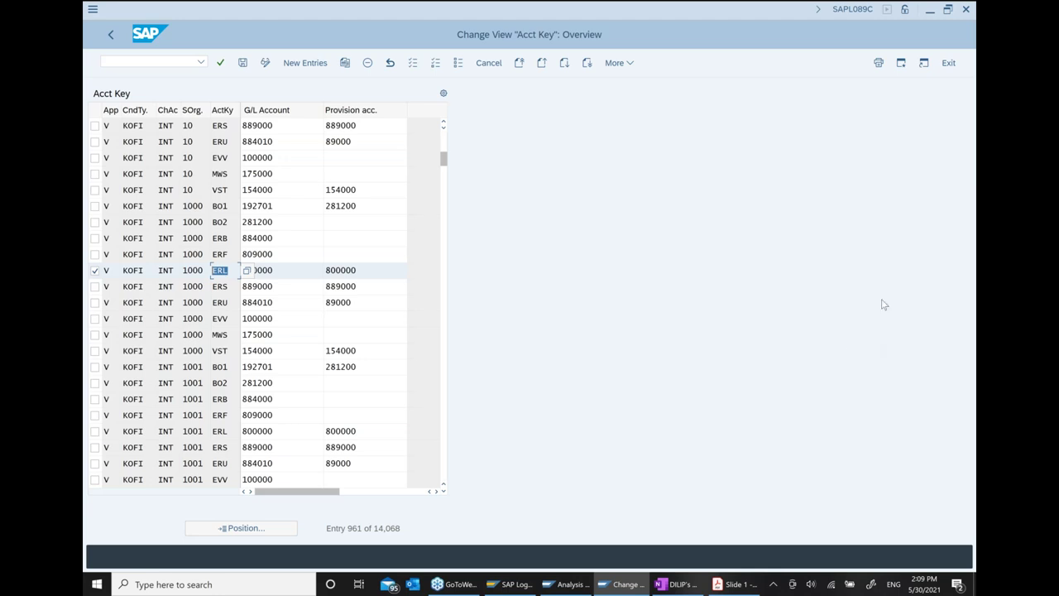
pyautogui.click(278, 273)
pyautogui.moveTo(276, 273); pyautogui.dragTo(219, 278)
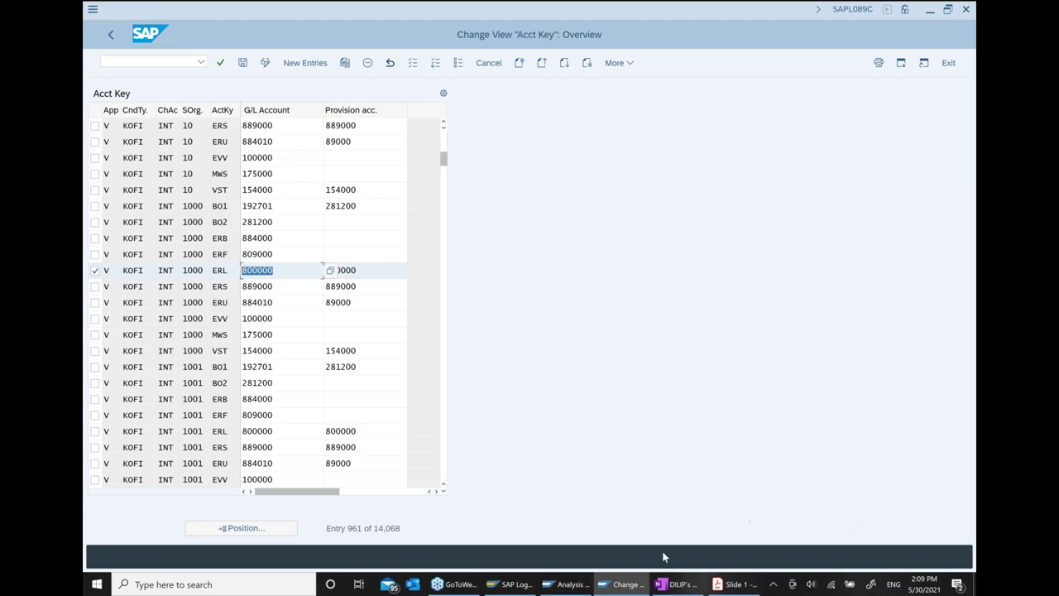
# Step: Compare the ERL entry's G/L account with the access 50 (KOFI) details in the account determination analysis, and recheck its account key
pyautogui.click(567, 584)
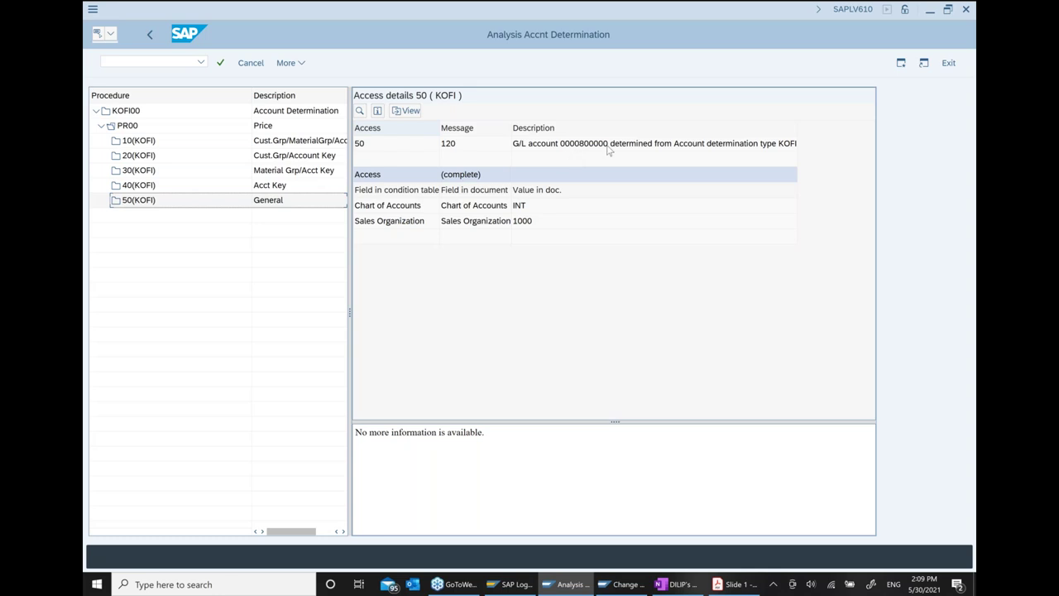
pyautogui.click(623, 584)
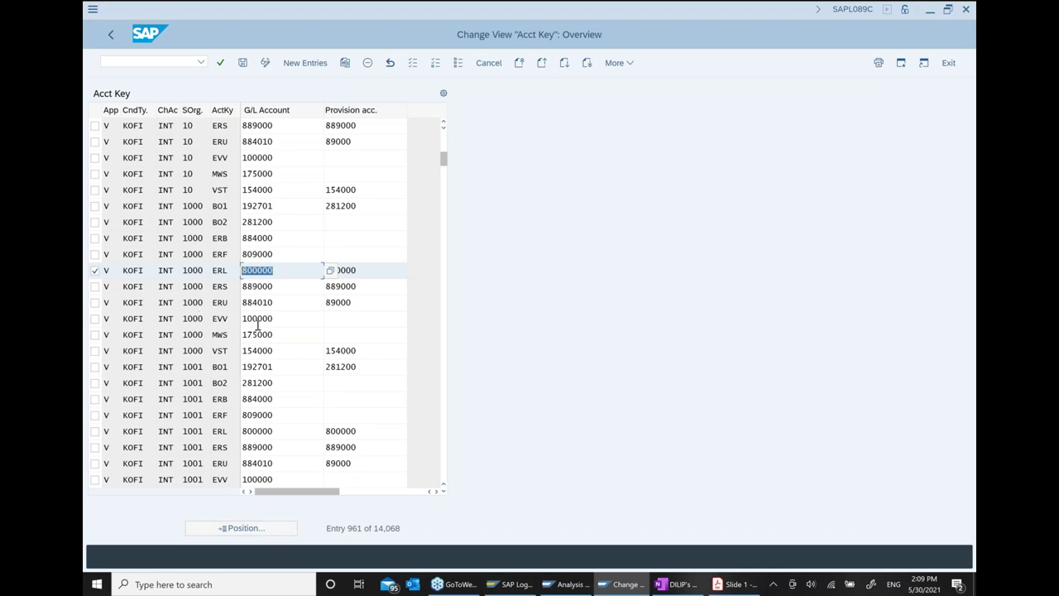
pyautogui.click(220, 271)
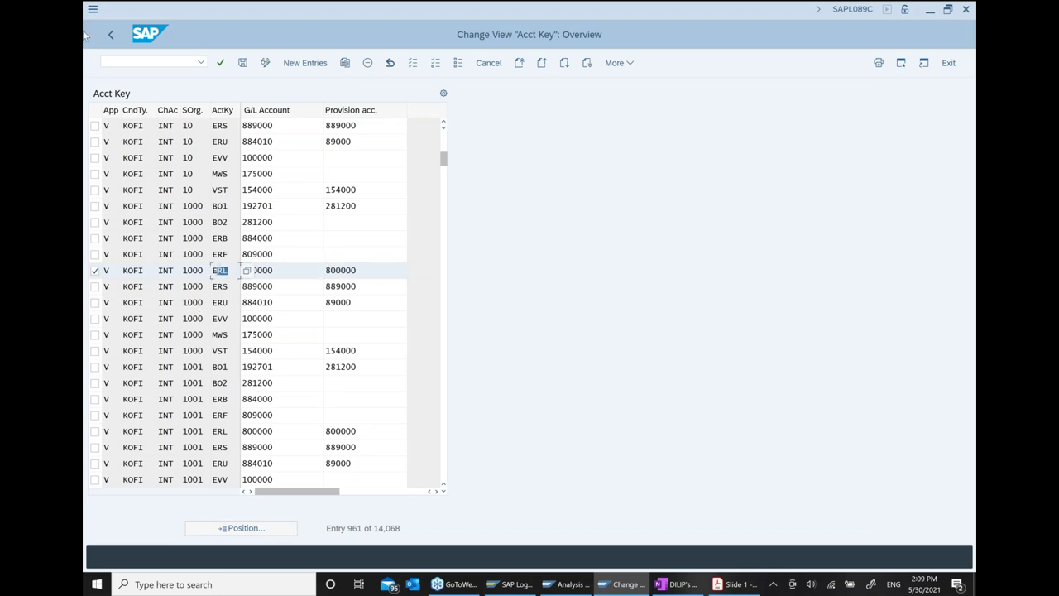
# Step: Return to the IMG structure and open Maintain pricing procedures from Define And Assign Pricing Procedures under Pricing Control
pyautogui.click(109, 35)
pyautogui.click(109, 35)
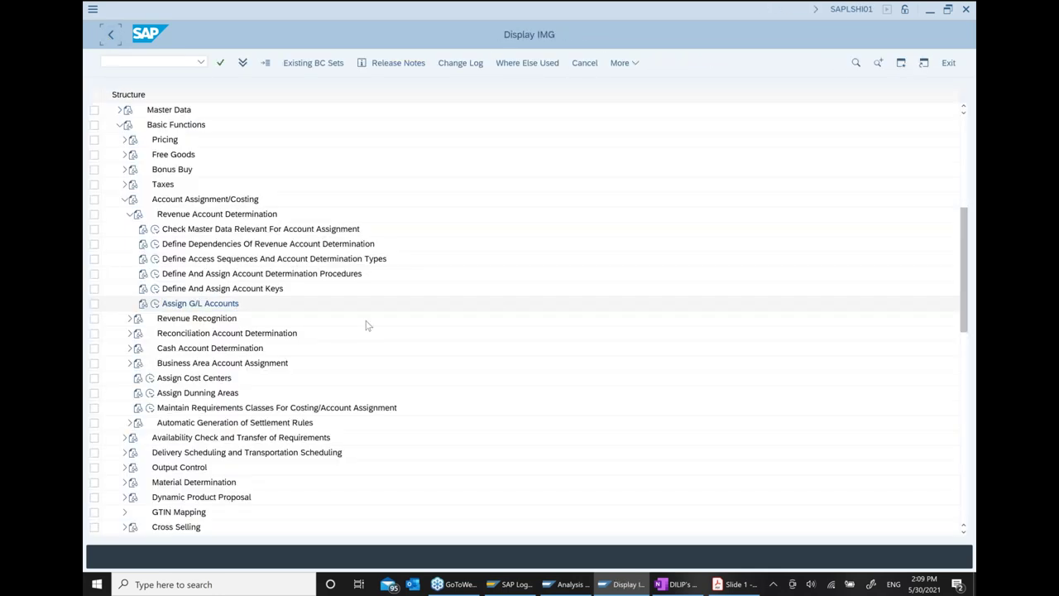
pyautogui.click(124, 140)
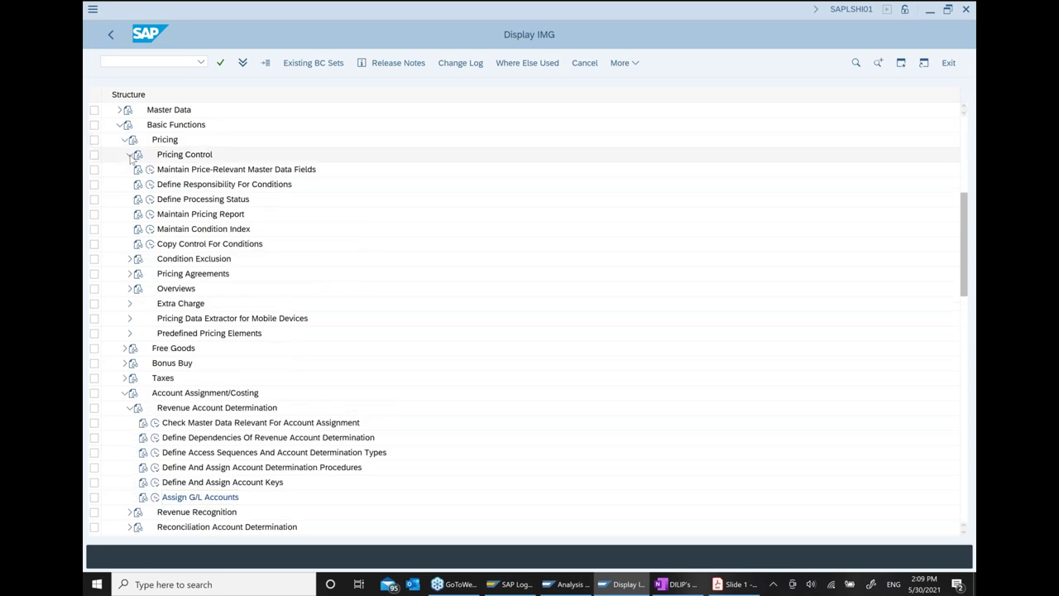
pyautogui.click(130, 156)
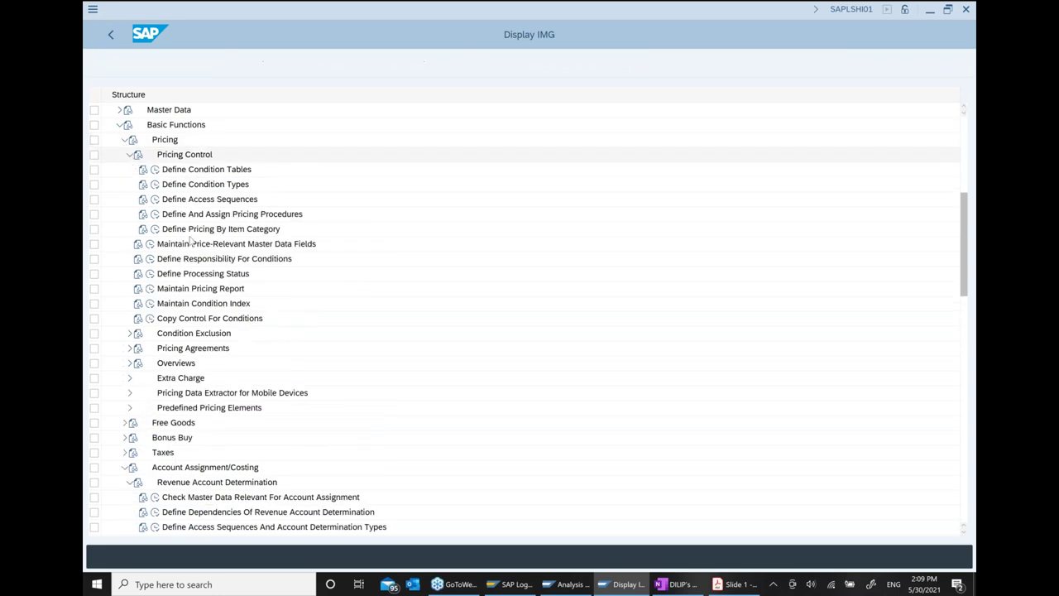
pyautogui.click(154, 215)
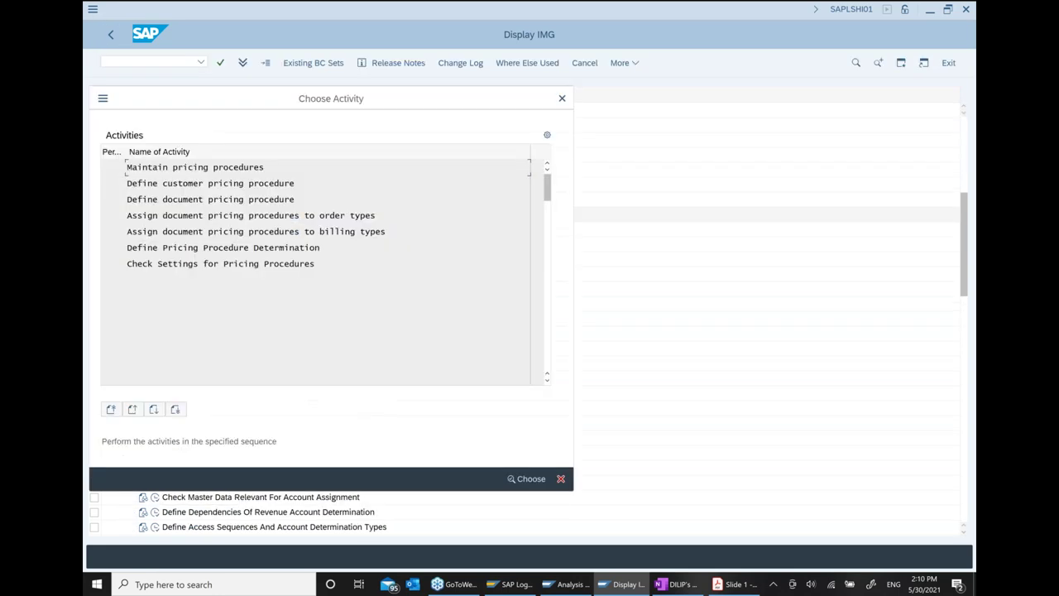
pyautogui.doubleClick(240, 166)
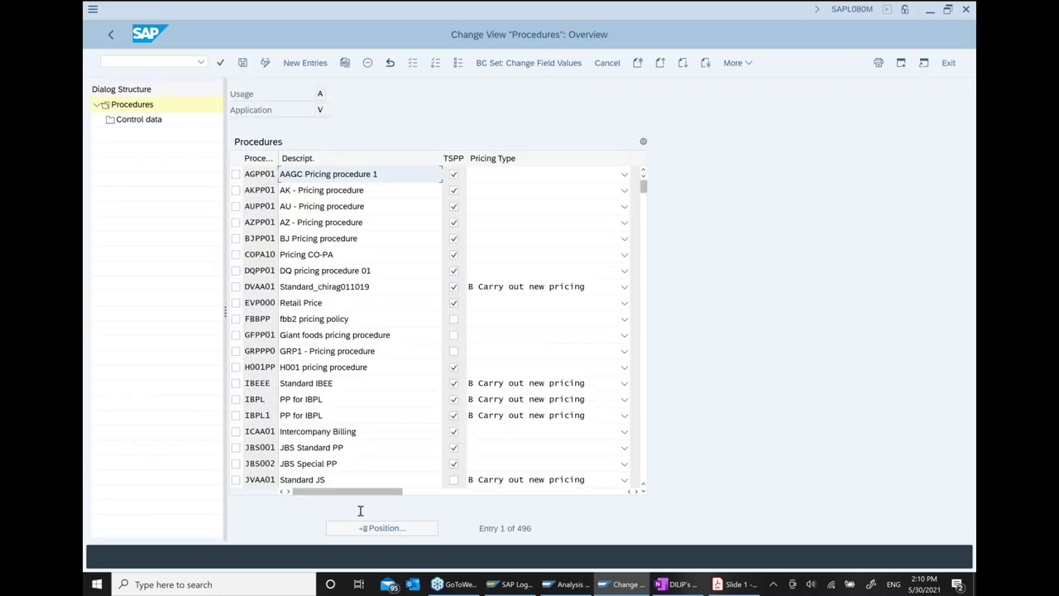
# Step: Open the control data of pricing procedure RVAA01 and select the step 10 entry for condition type PR00
pyautogui.scroll(-9, 430, 322)
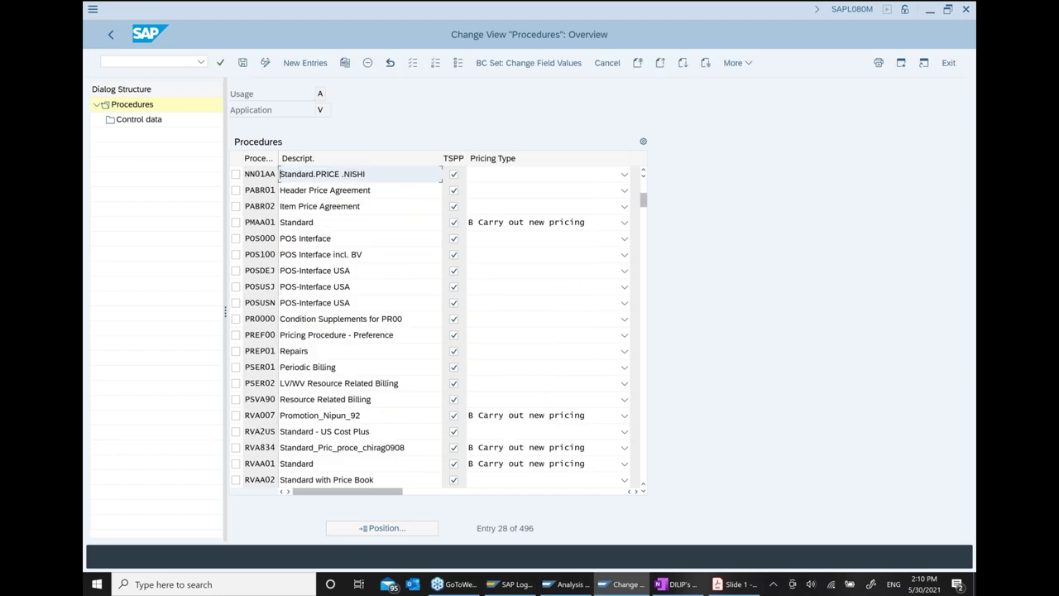
pyautogui.click(236, 463)
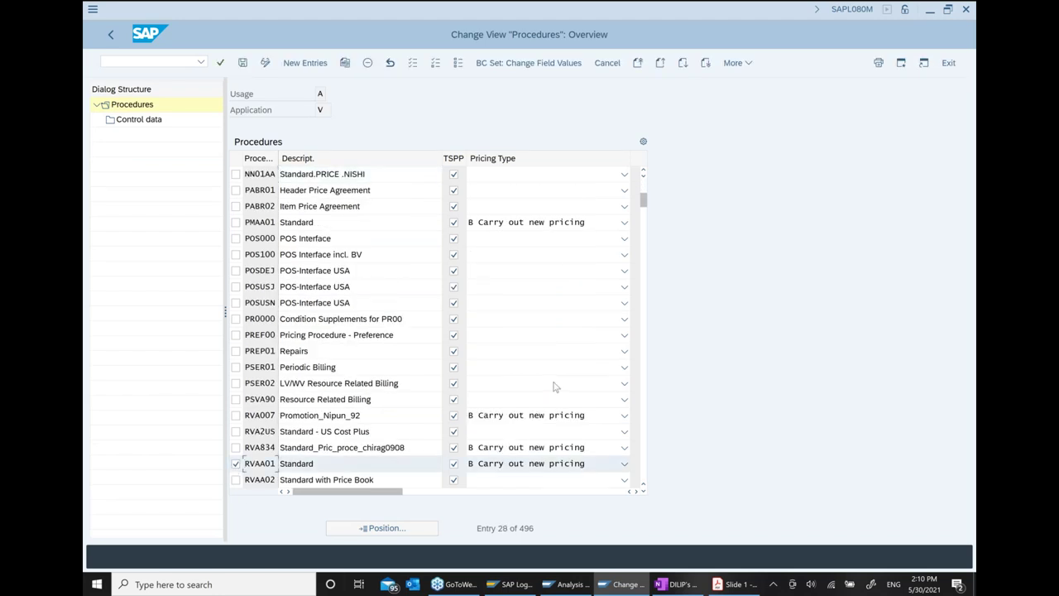
pyautogui.doubleClick(139, 122)
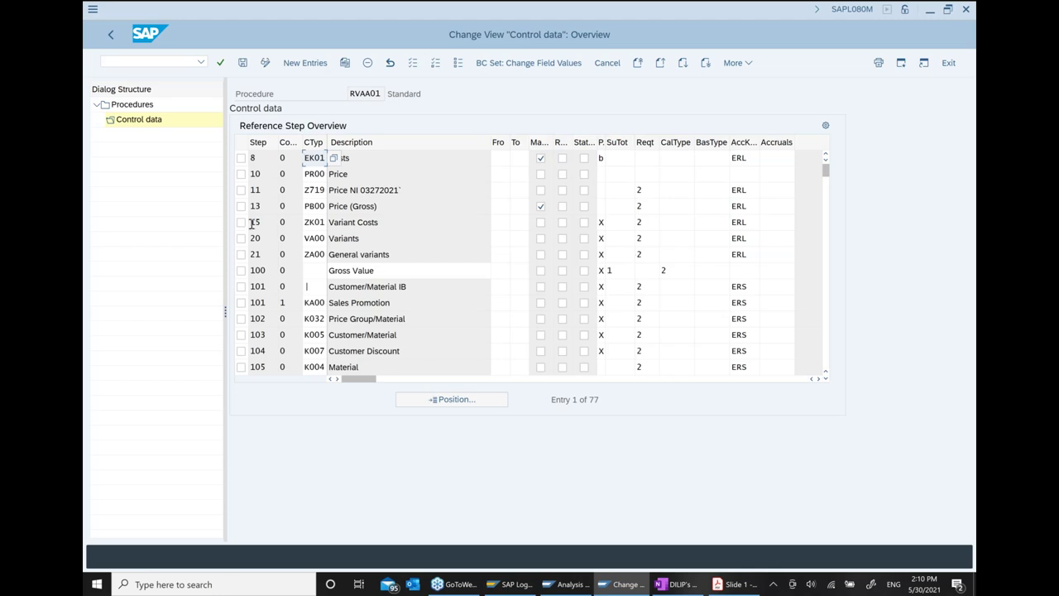
pyautogui.click(241, 174)
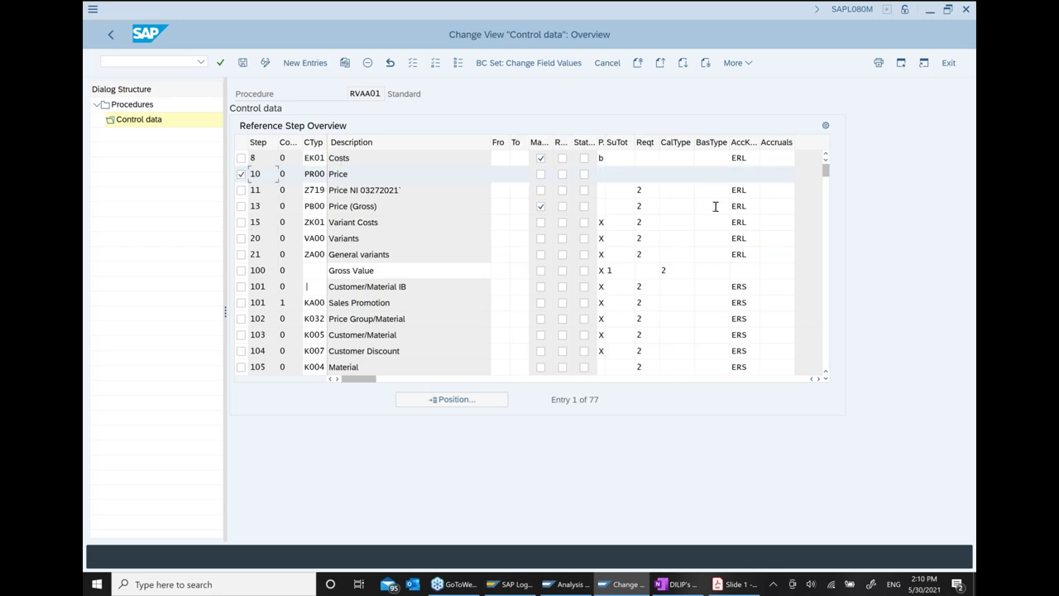
# Step: Examine the account keys in the control data of pricing procedure RVAA01 and return to the IMG activity selection
pyautogui.doubleClick(747, 189)
pyautogui.moveTo(703, 587)
pyautogui.click(111, 35)
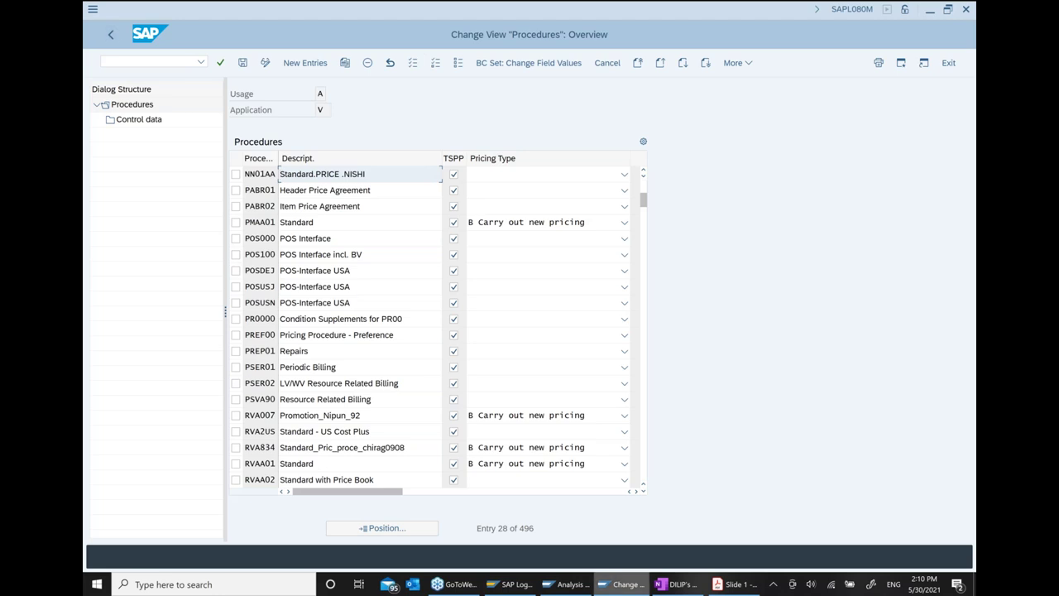
pyautogui.moveTo(569, 586)
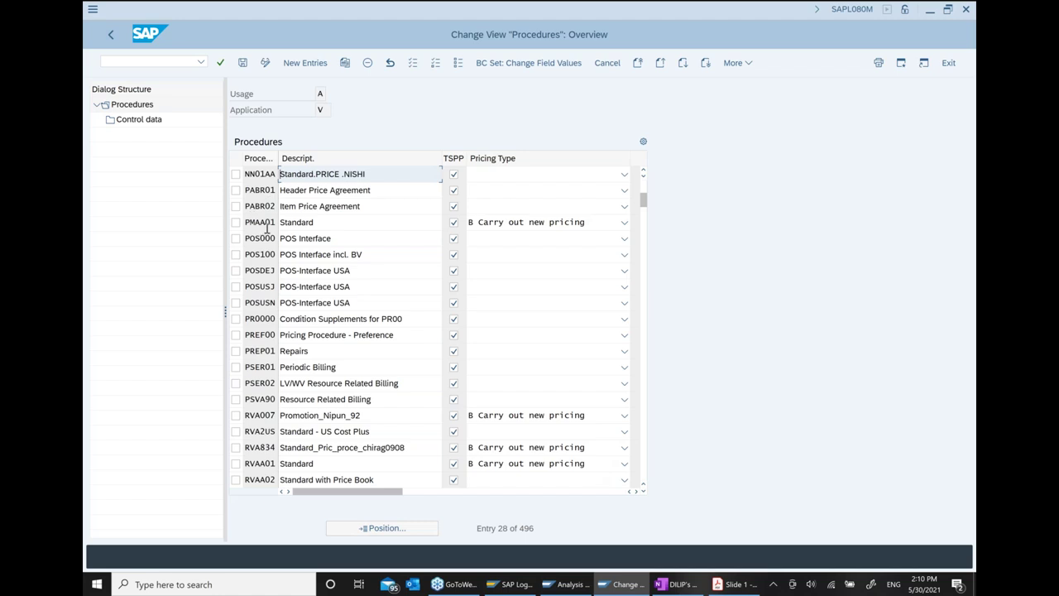
pyautogui.click(677, 584)
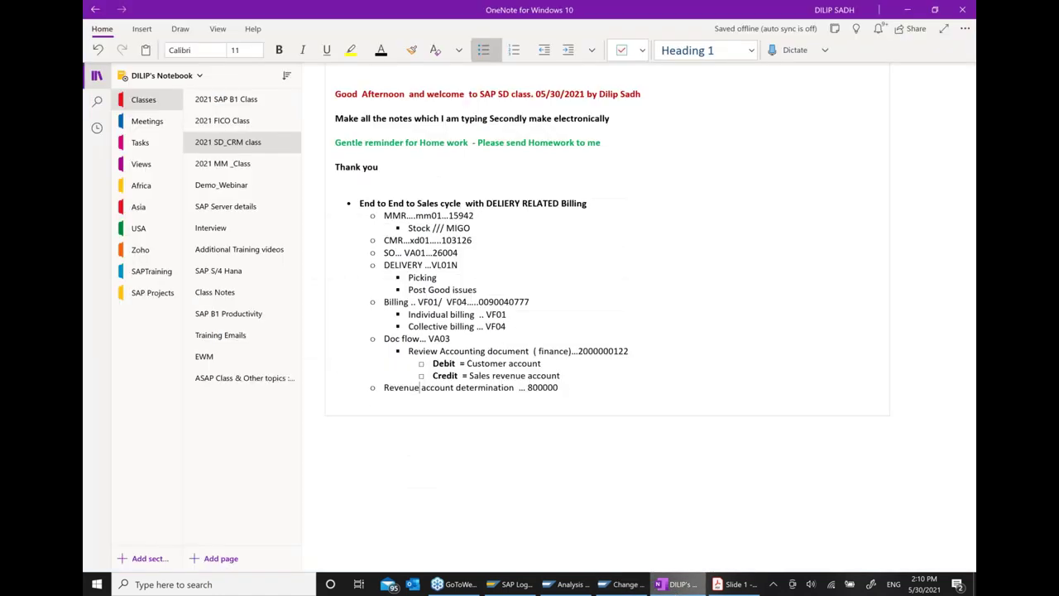
pyautogui.click(610, 584)
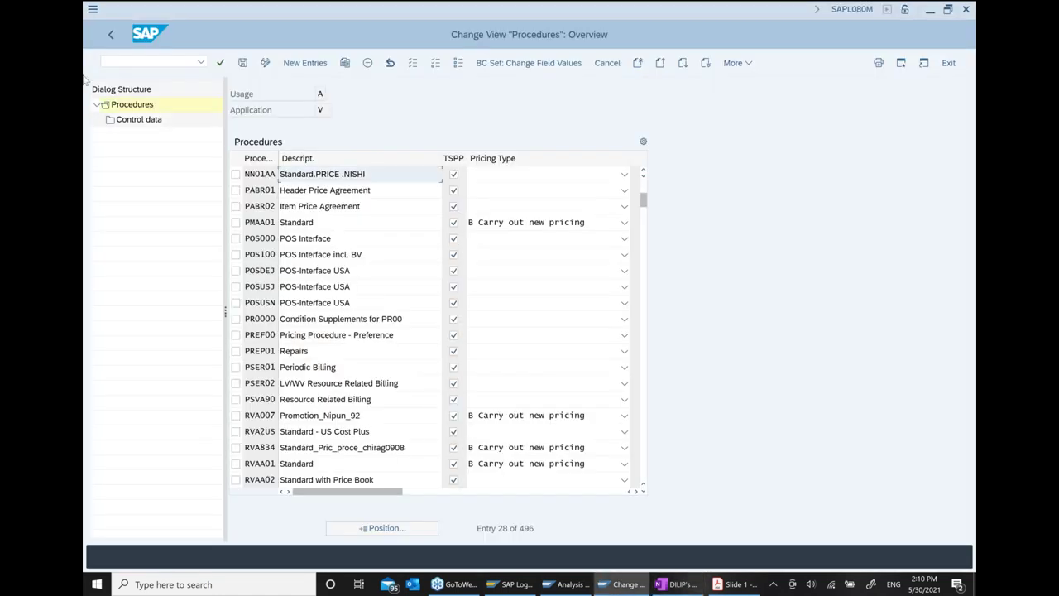
pyautogui.click(108, 36)
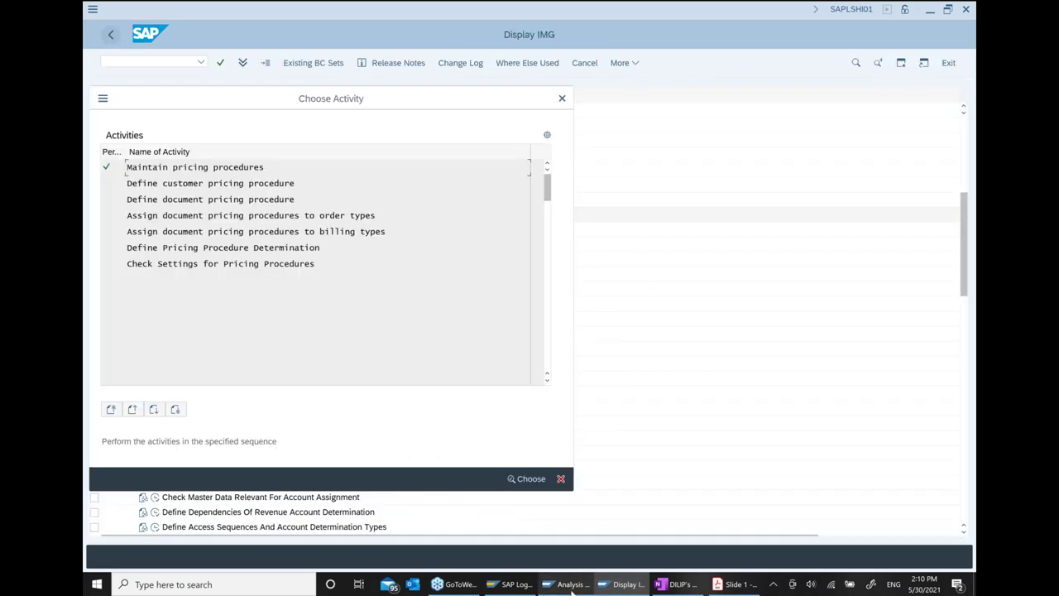
# Step: Switch to the account determination analysis and examine the sales organization and G/L account in the access 50 (KOFI) details
pyautogui.click(569, 584)
pyautogui.click(527, 221)
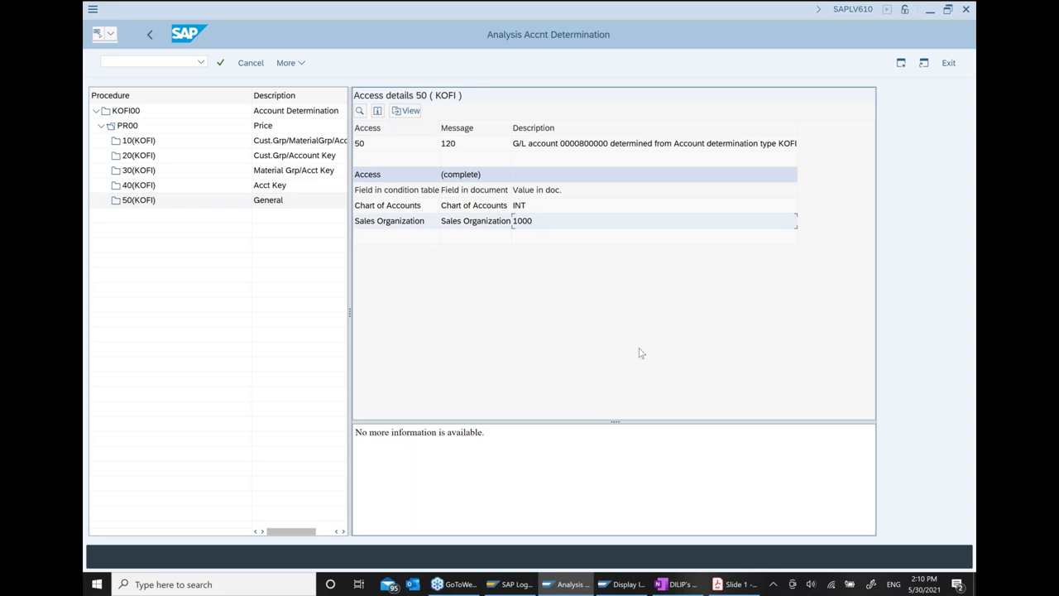
pyautogui.click(599, 144)
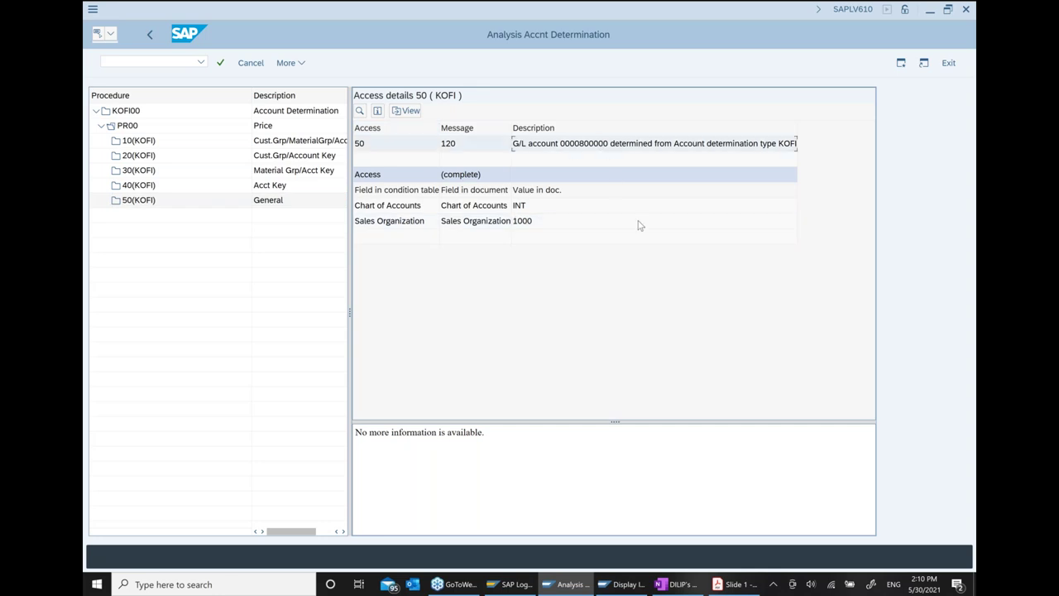
# Step: In the OneNote class notes, add the sub-bullet "KOFI00 >> KOFI >> KOFI >> Tables ( G/L)" under Revenue account determination
pyautogui.click(691, 591)
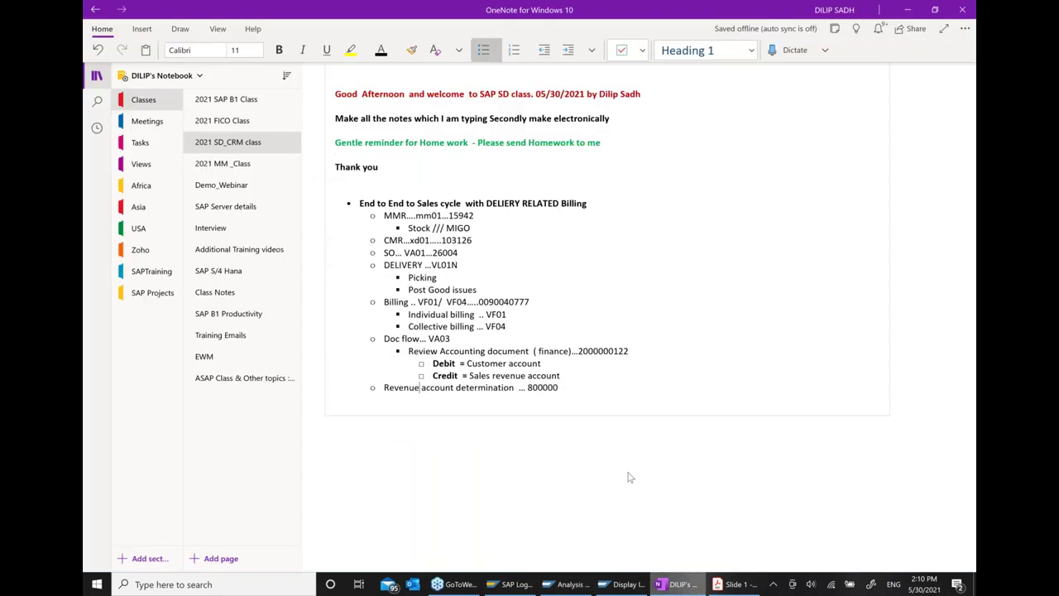
pyautogui.click(573, 387)
pyautogui.press('Return')
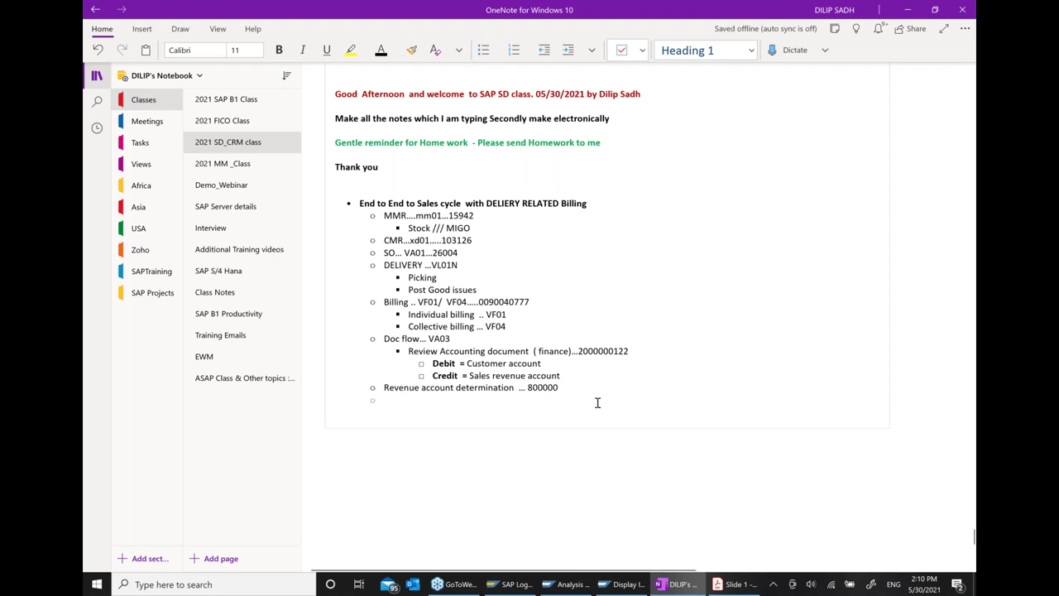
pyautogui.click(568, 50)
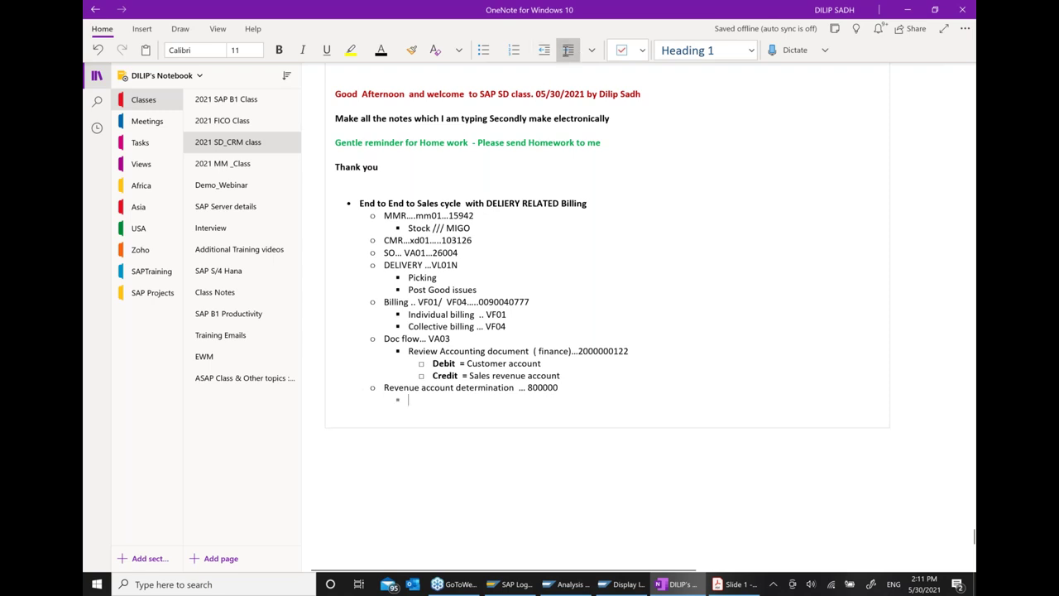
pyautogui.write('KOFI00')
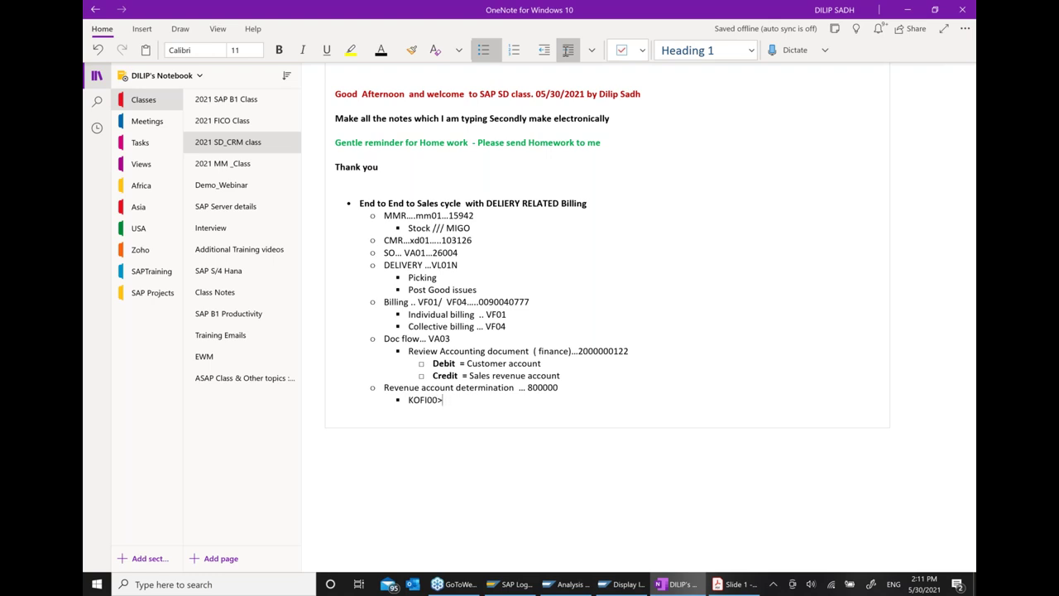
pyautogui.write('  >> kofi')
pyautogui.press('BackSpace')
pyautogui.press('BackSpace')
pyautogui.press('BackSpace')
pyautogui.write('KO')
pyautogui.write('KO')
pyautogui.write('AB')
pyautogui.press('BackSpace')
pyautogui.press('BackSpace')
pyautogui.write('es ( G.L')
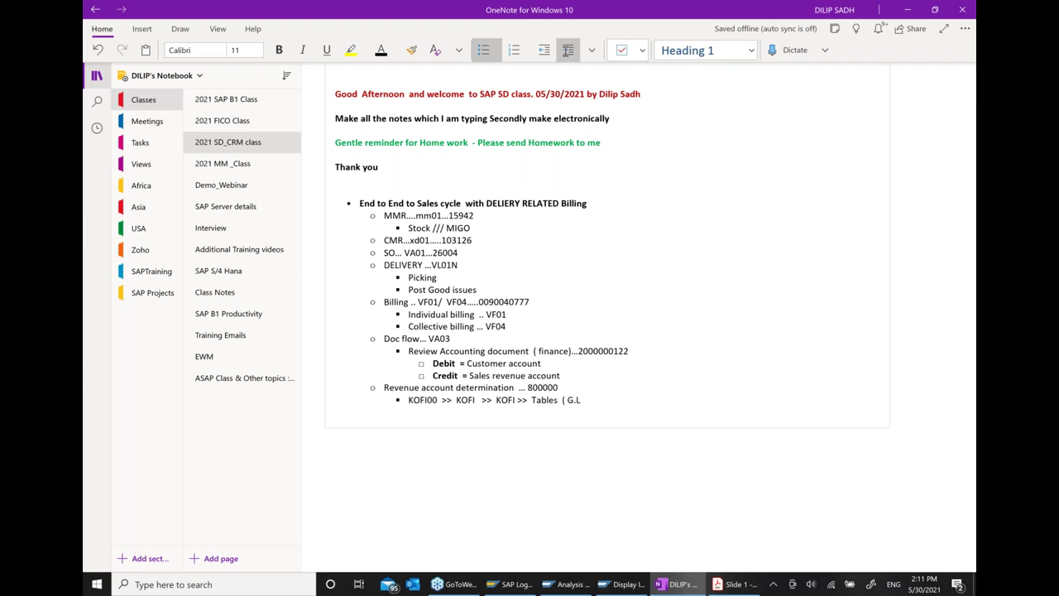
pyautogui.press('BackSpace')
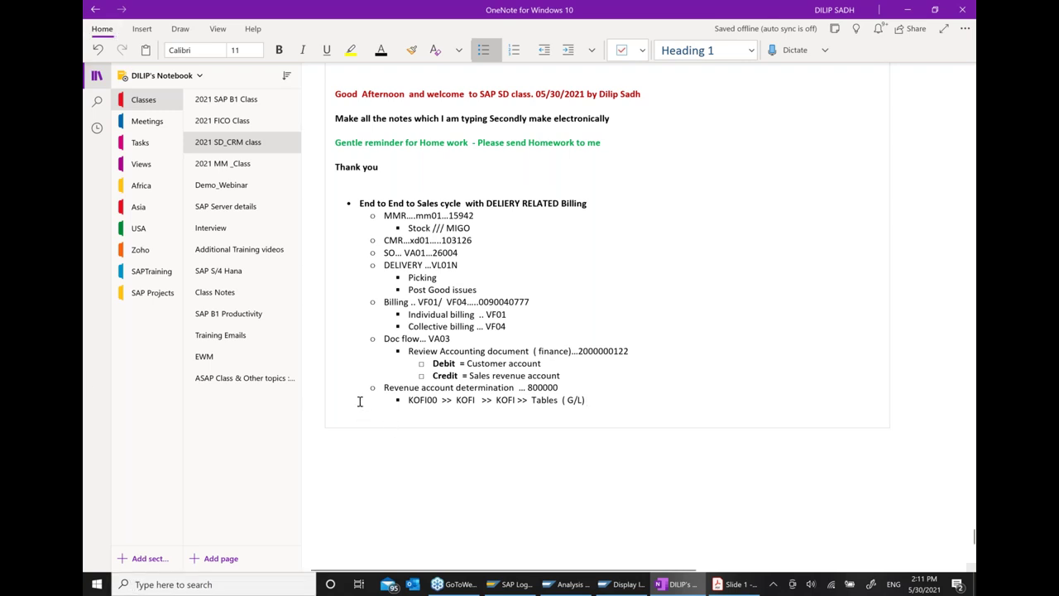
# Step: Make the "Revenue account determination ... 800000" line bold
pyautogui.moveTo(560, 388); pyautogui.dragTo(385, 387)
pyautogui.click(423, 368)
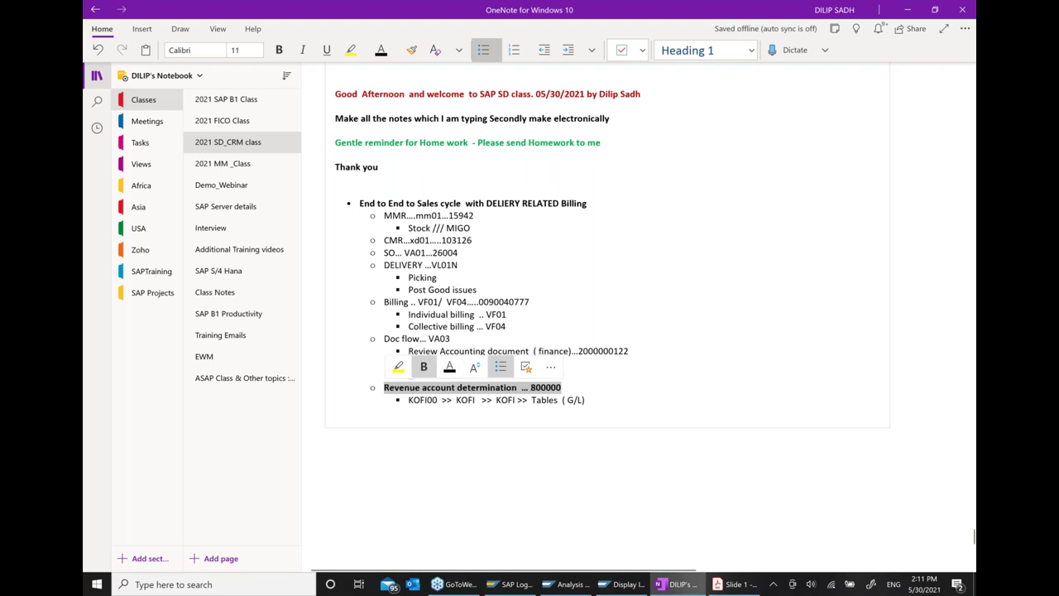
pyautogui.click(701, 409)
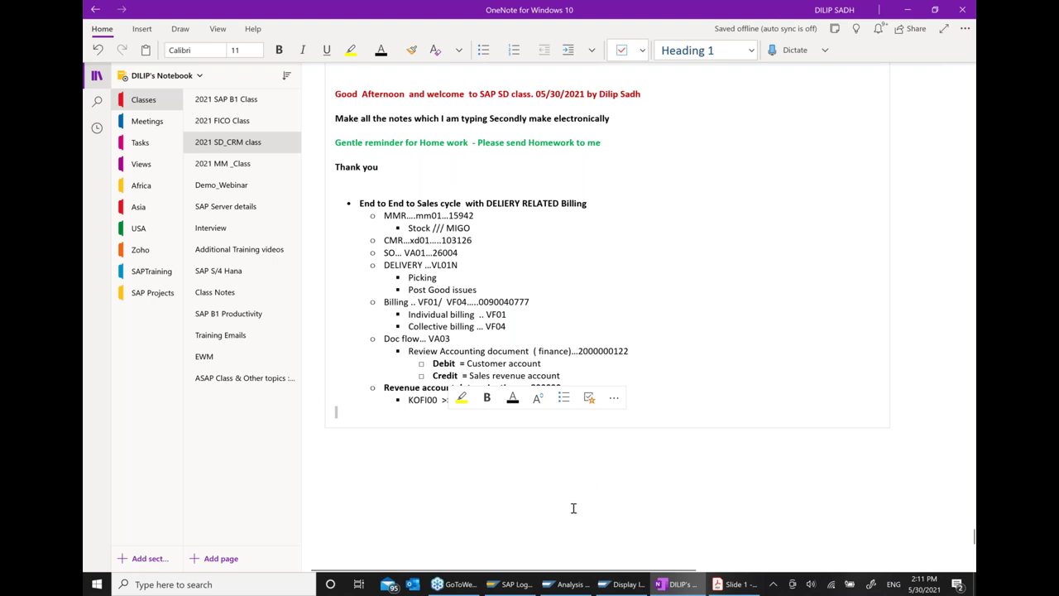
# Step: Close the SAP IMG session with its activity selection and end the account determination analysis with /N
pyautogui.click(617, 581)
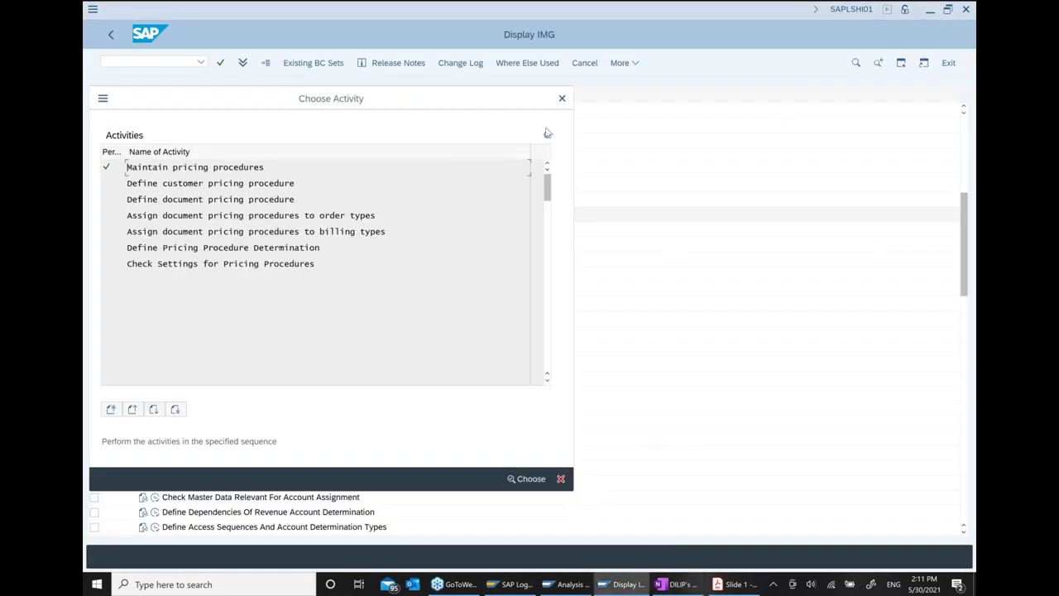
pyautogui.click(562, 97)
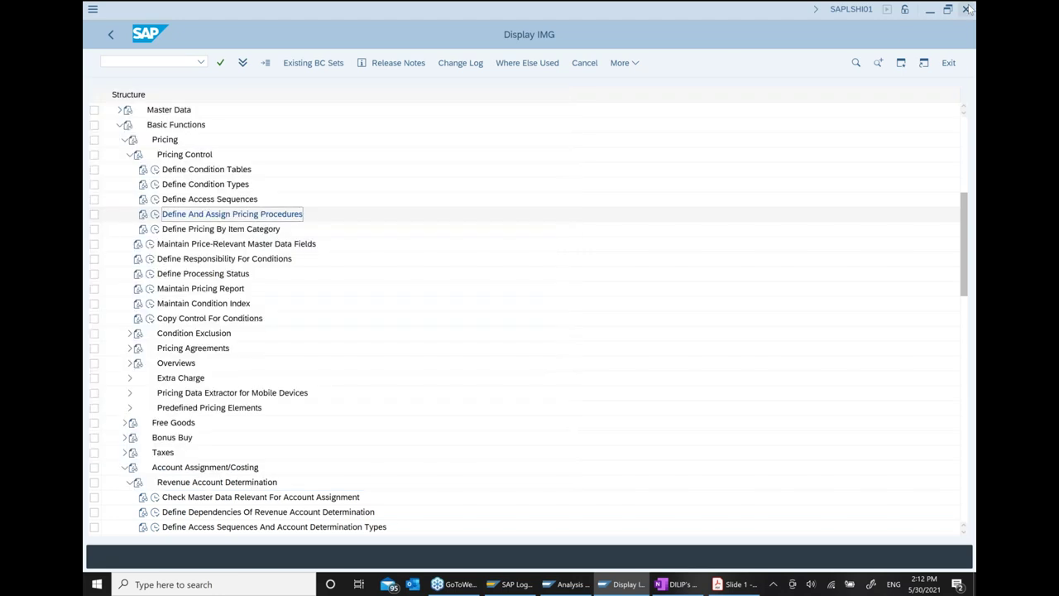
pyautogui.click(966, 9)
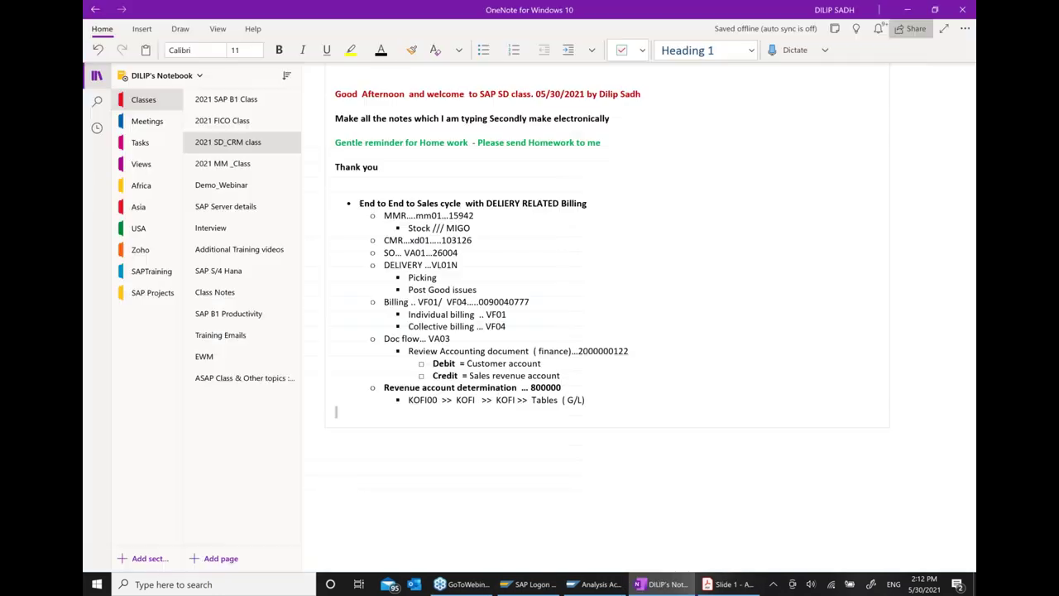
pyautogui.click(594, 585)
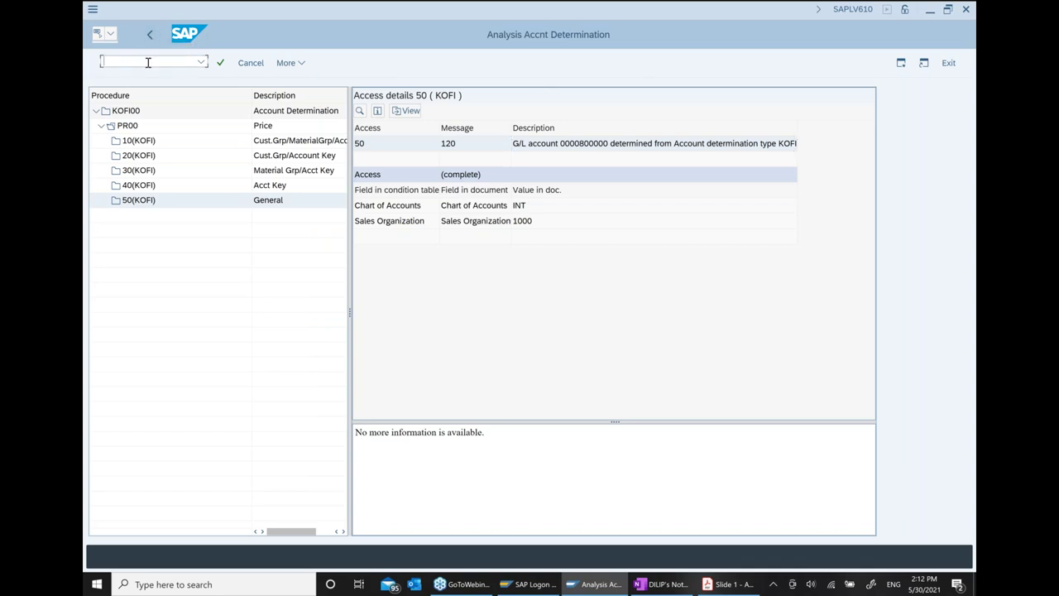
pyautogui.write('/N')
pyautogui.press('Return')
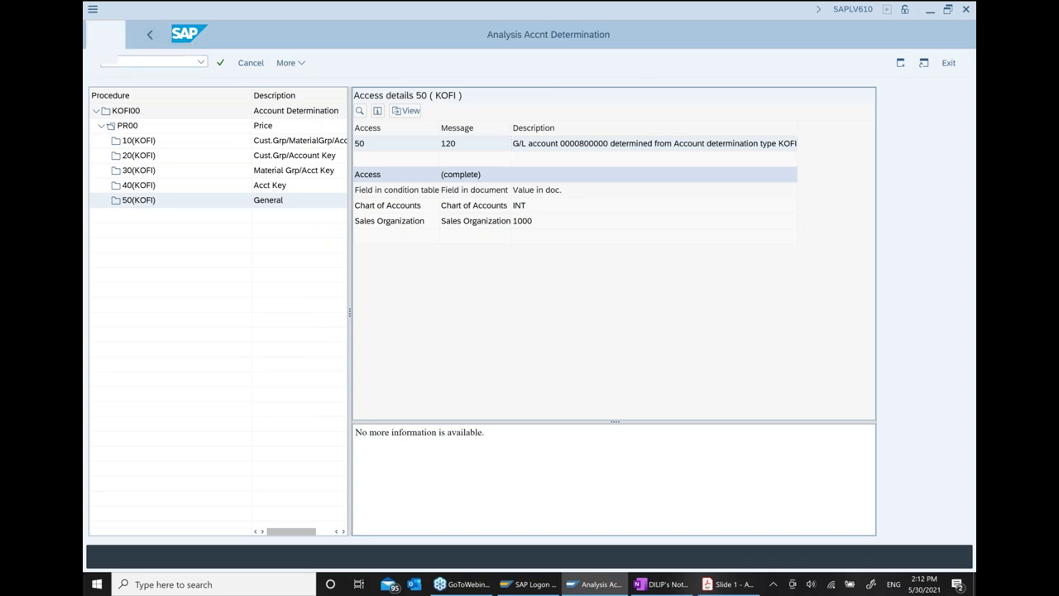
# Step: In the OneNote class notes, add the bullet "Customer balances ... FD10N" at the same level as Revenue account determination
pyautogui.click(686, 586)
pyautogui.press('Return')
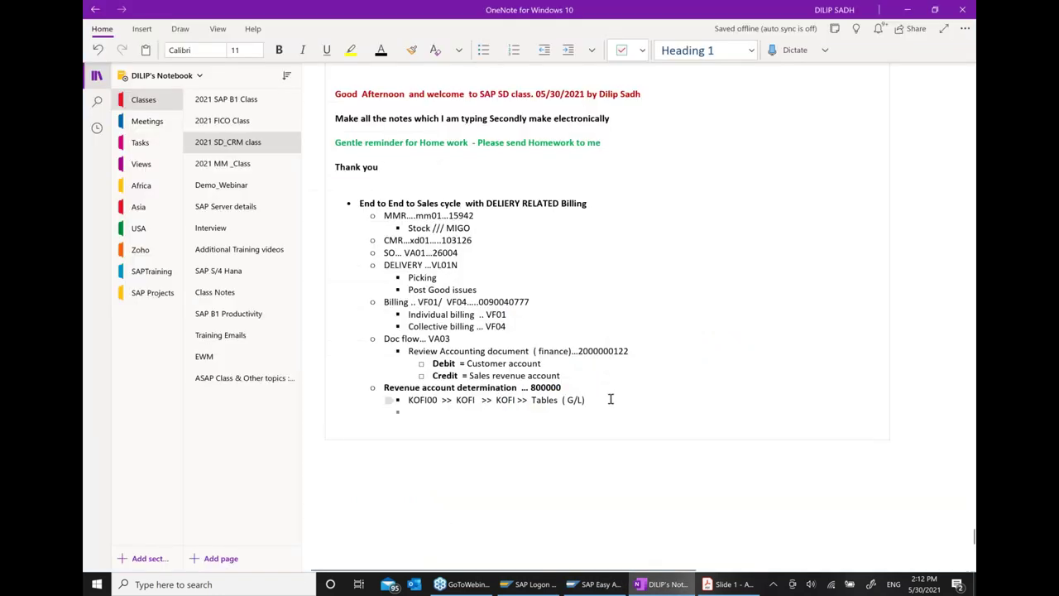
pyautogui.write('cU')
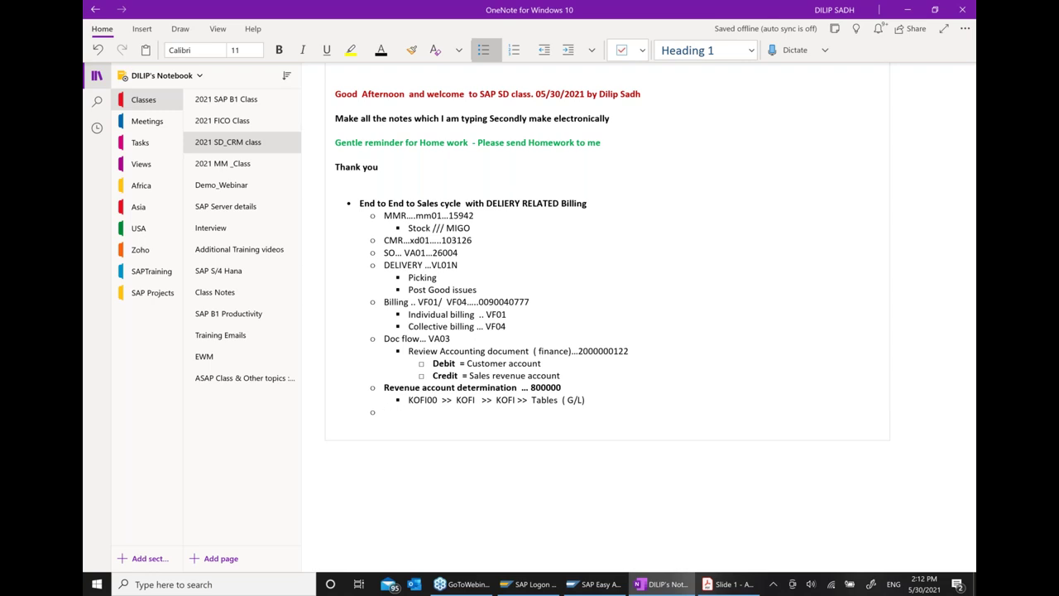
pyautogui.write('stomer balances  ... FD10N')
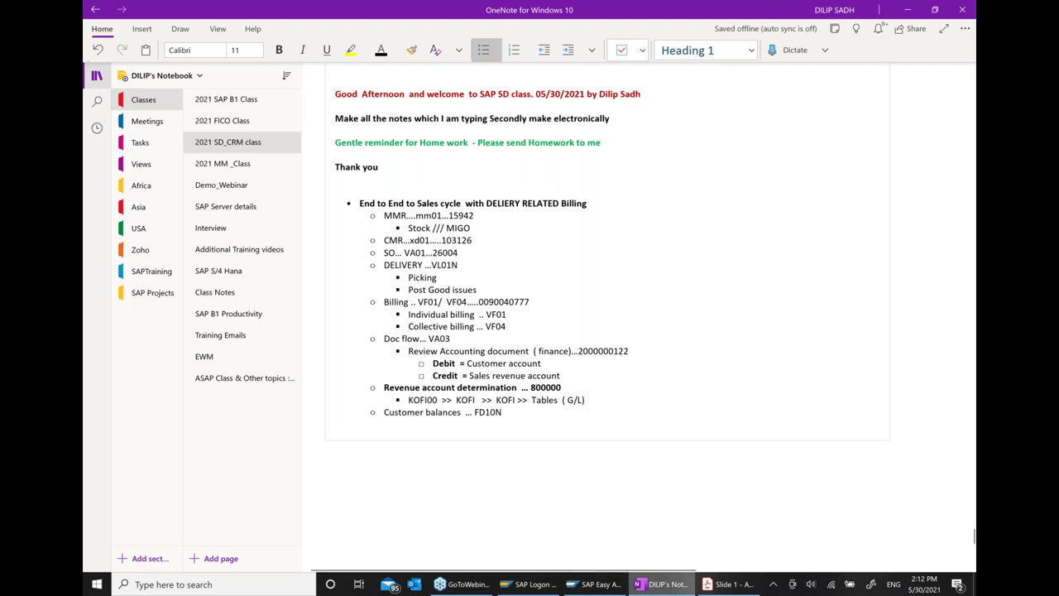
# Step: In SAP Easy Access, collapse Logistics and open FD10N - Display Balances from the Account folder of Accounts Receivable under Financial Accounting
pyautogui.click(619, 588)
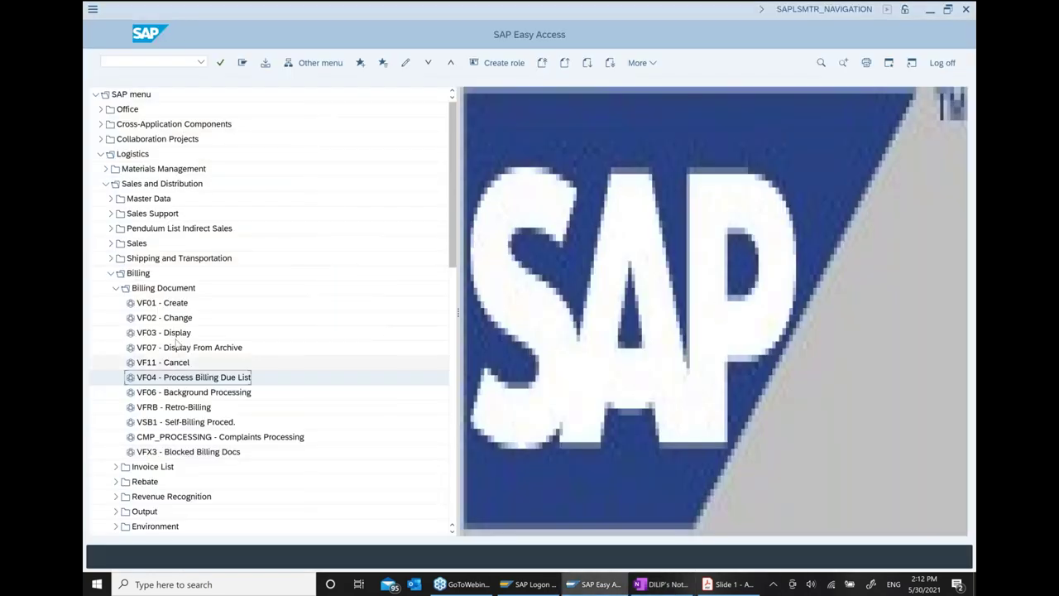
pyautogui.click(101, 154)
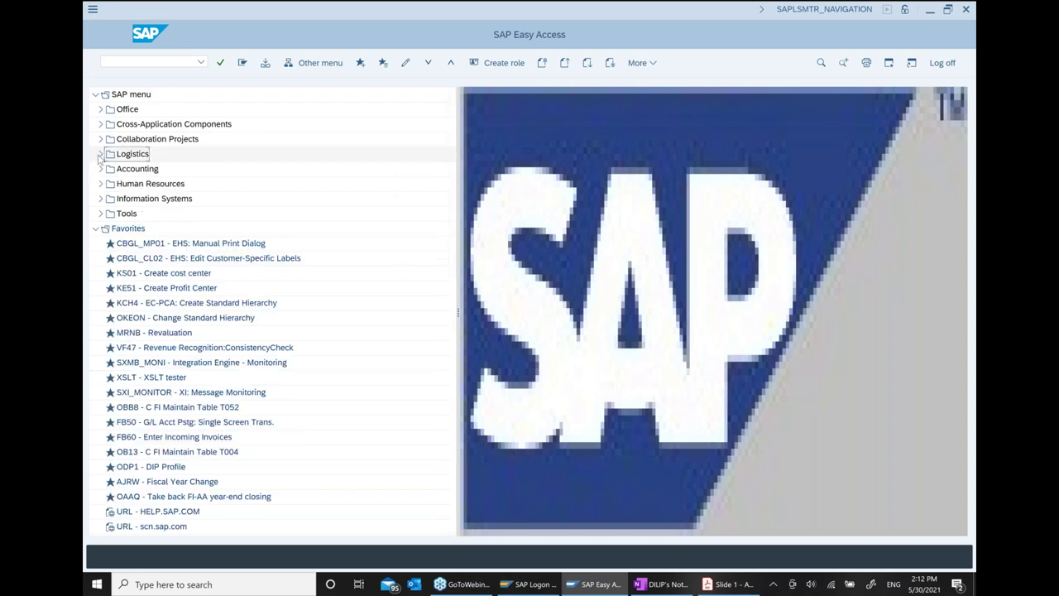
pyautogui.click(100, 169)
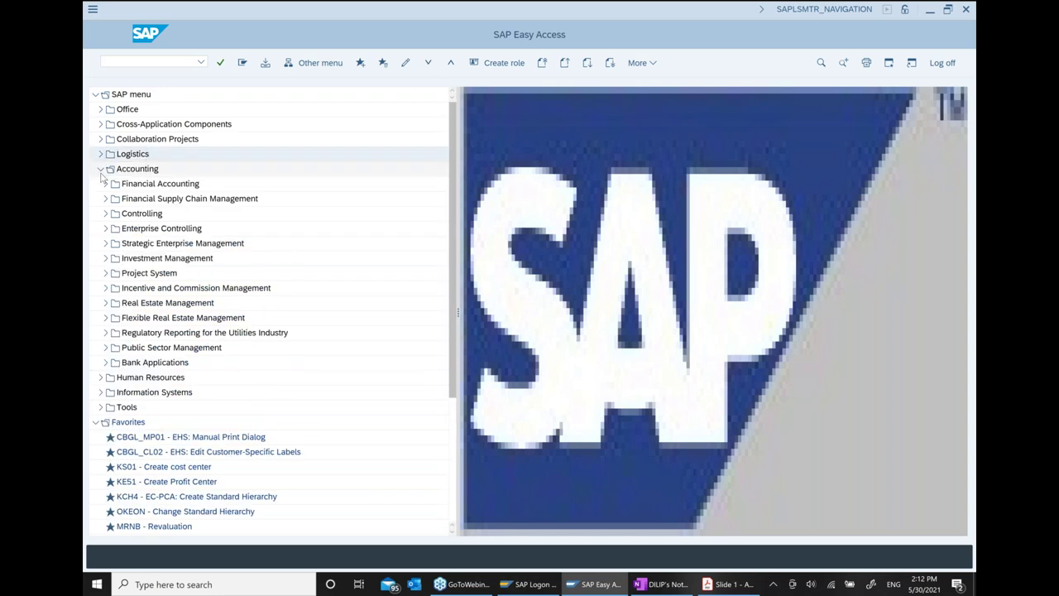
pyautogui.click(105, 183)
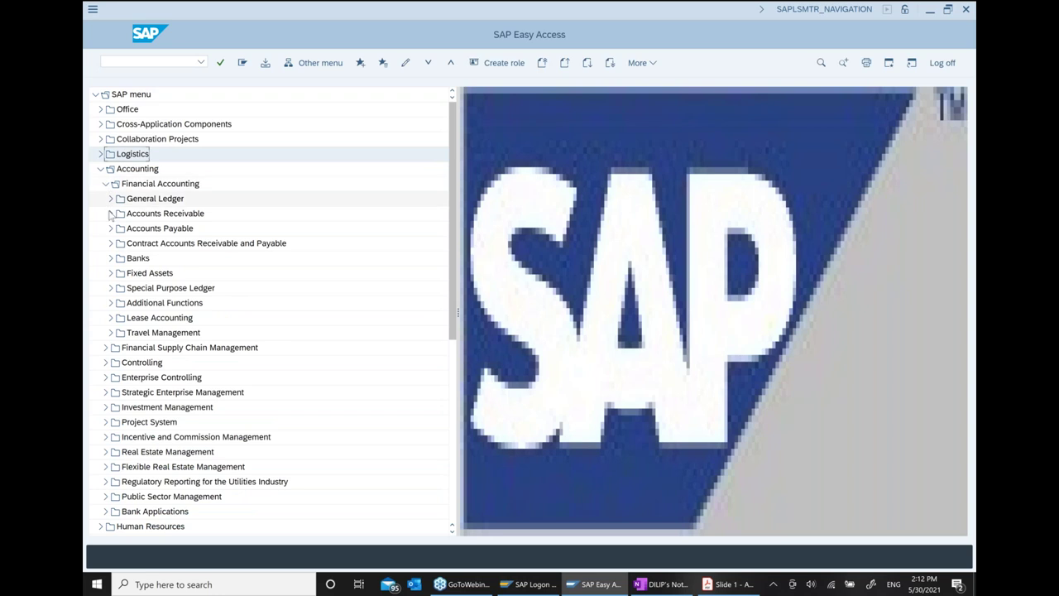
pyautogui.click(111, 214)
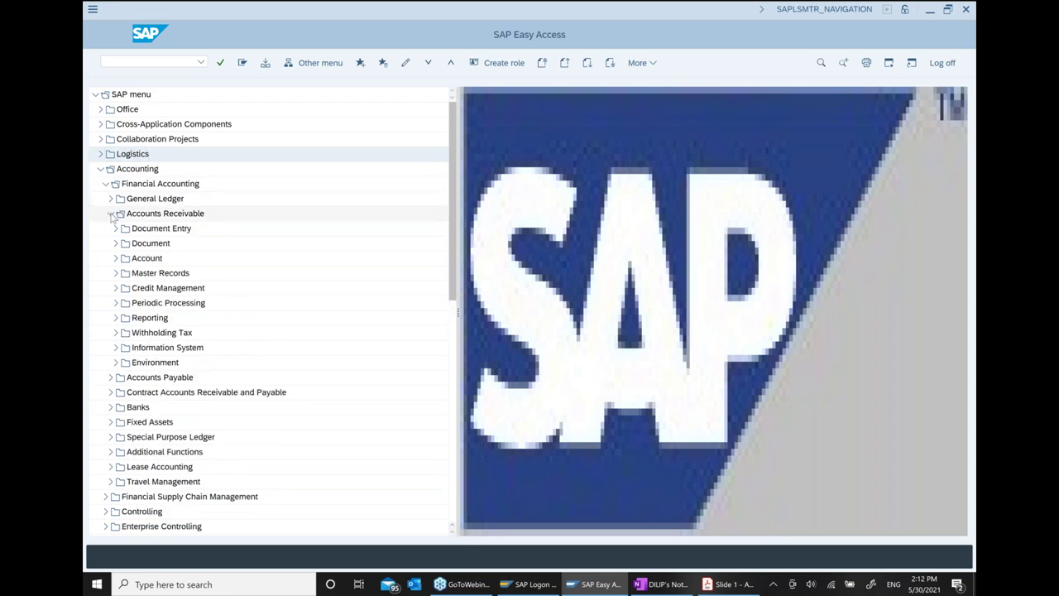
pyautogui.click(115, 258)
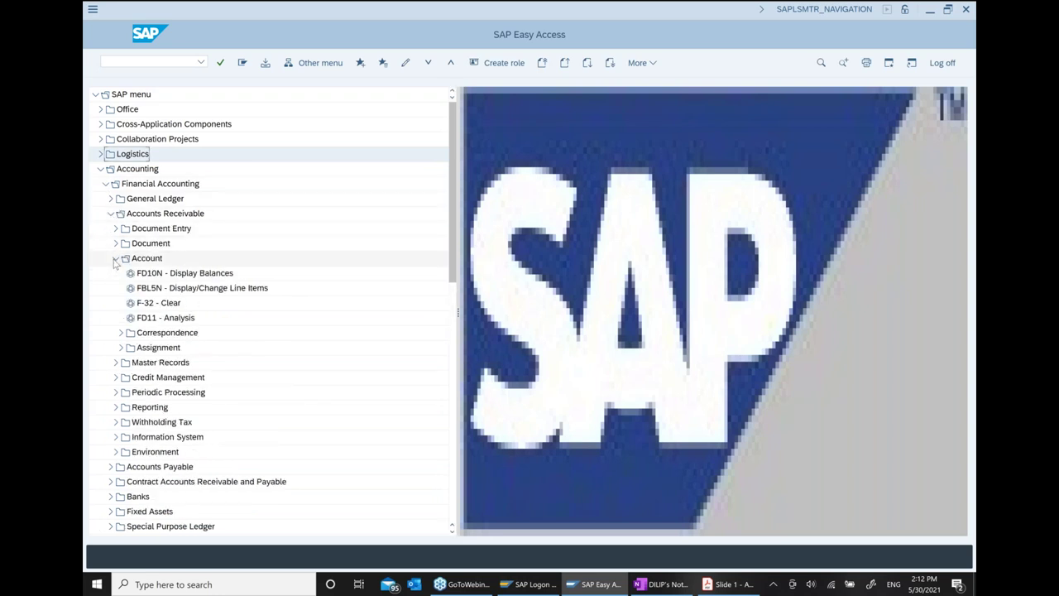
pyautogui.click(154, 278)
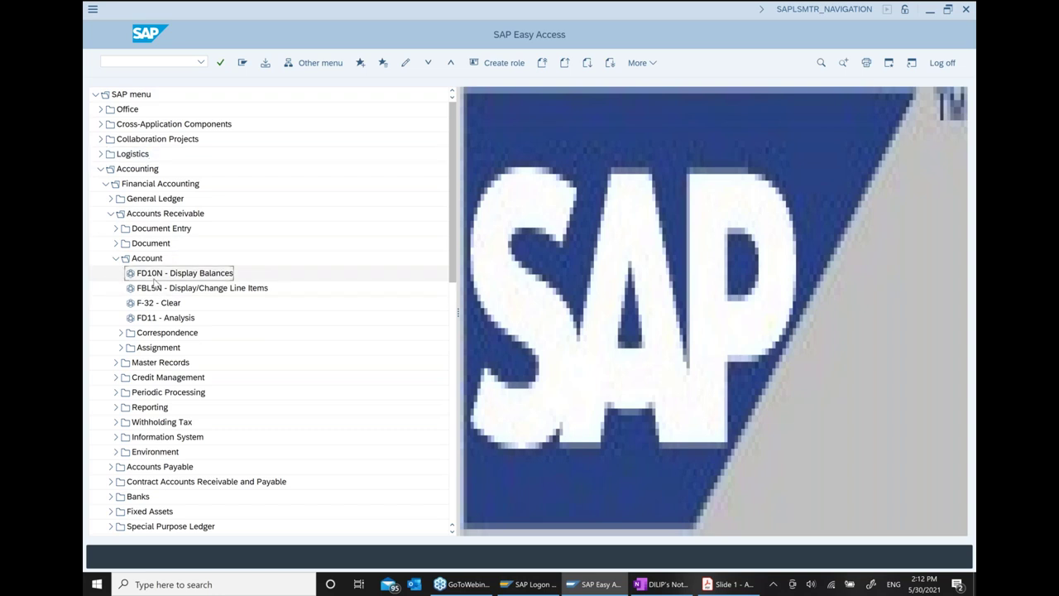
pyautogui.doubleClick(200, 281)
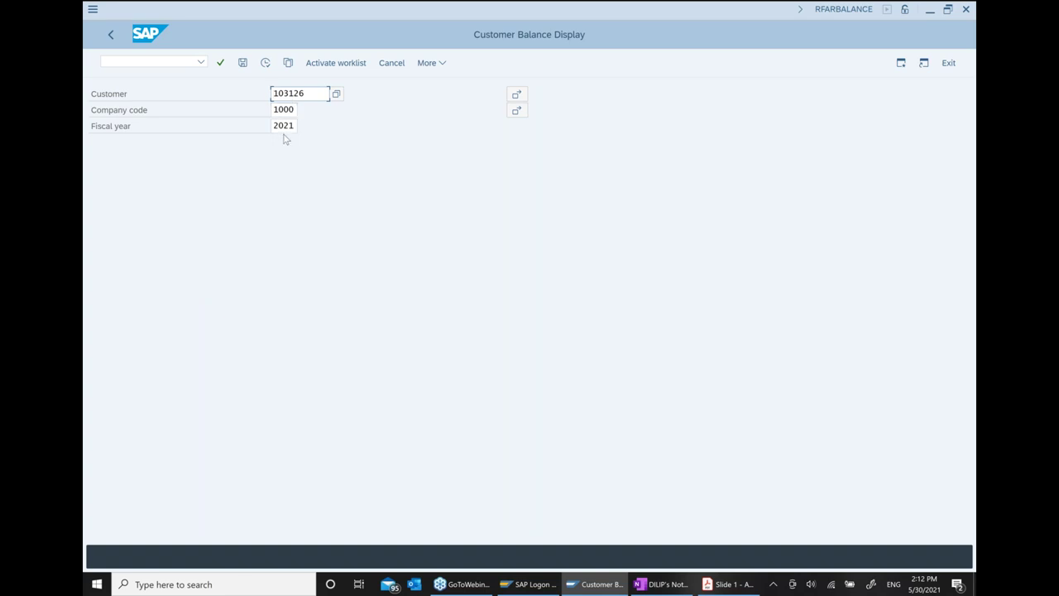
# Step: Display the customer's balances for company code 1000 and fiscal year 2021, and drill down from the period 5 balance to the RV document's line item
pyautogui.click(266, 63)
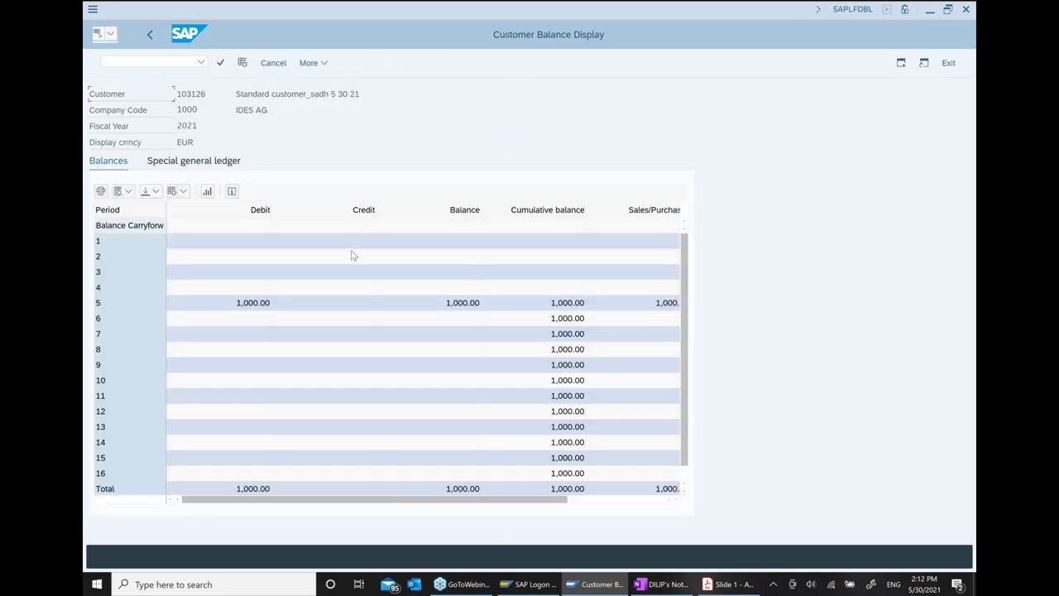
pyautogui.click(455, 310)
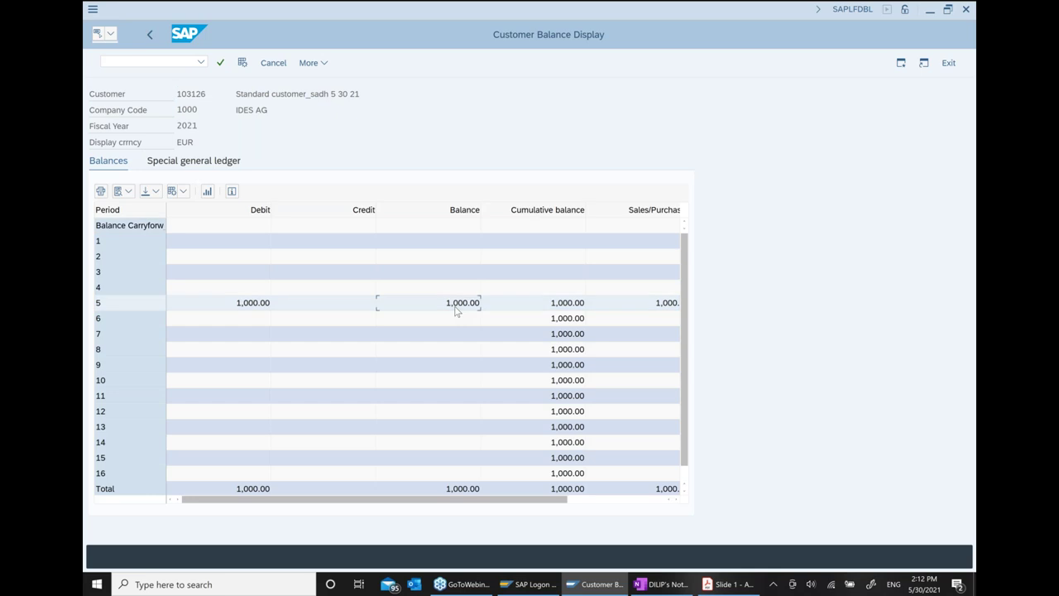
pyautogui.doubleClick(455, 306)
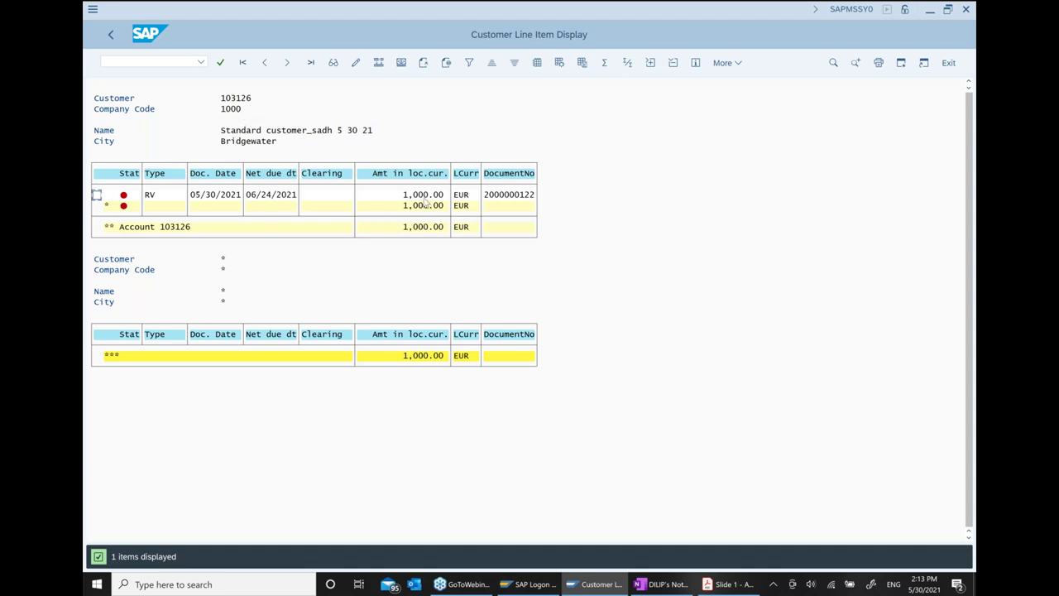
pyautogui.click(218, 196)
pyautogui.doubleClick(218, 200)
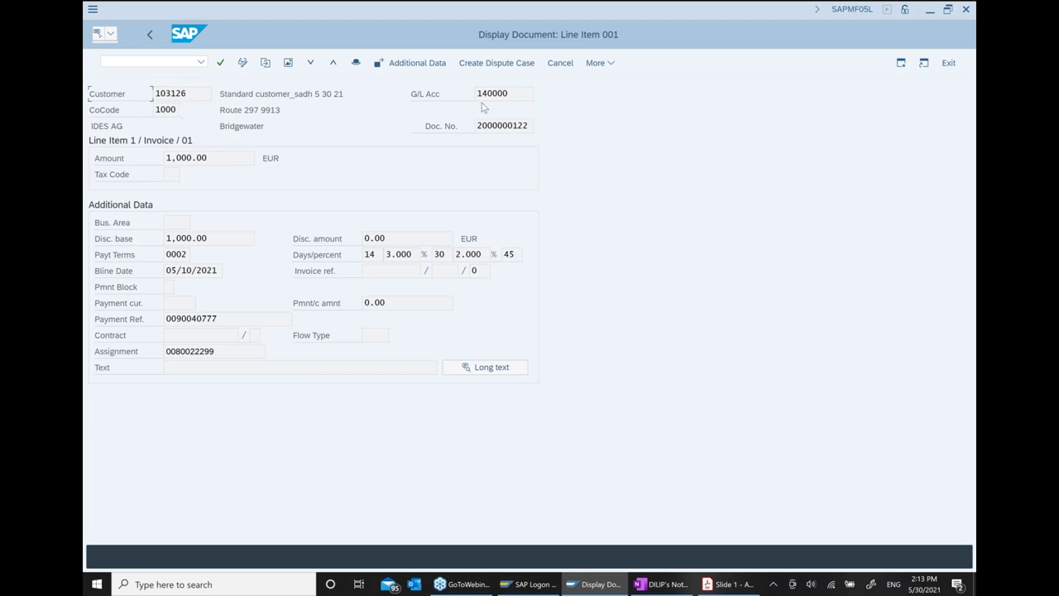
# Step: Examine the G/L account, document number, amount, payment reference and assignment on the invoice line item
pyautogui.doubleClick(506, 93)
pyautogui.moveTo(477, 129); pyautogui.dragTo(520, 137)
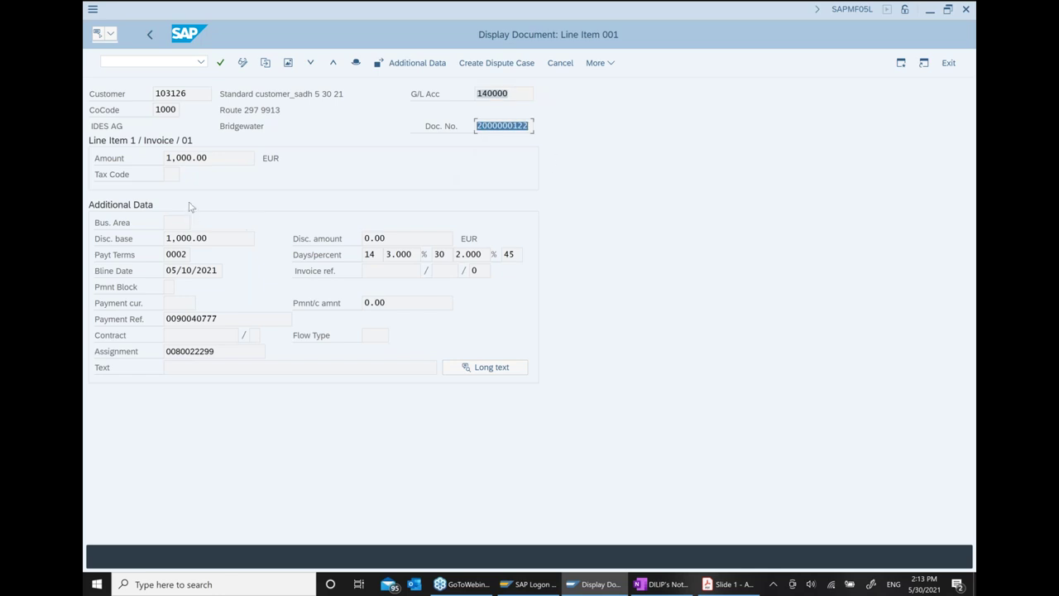
pyautogui.moveTo(212, 158); pyautogui.dragTo(137, 171)
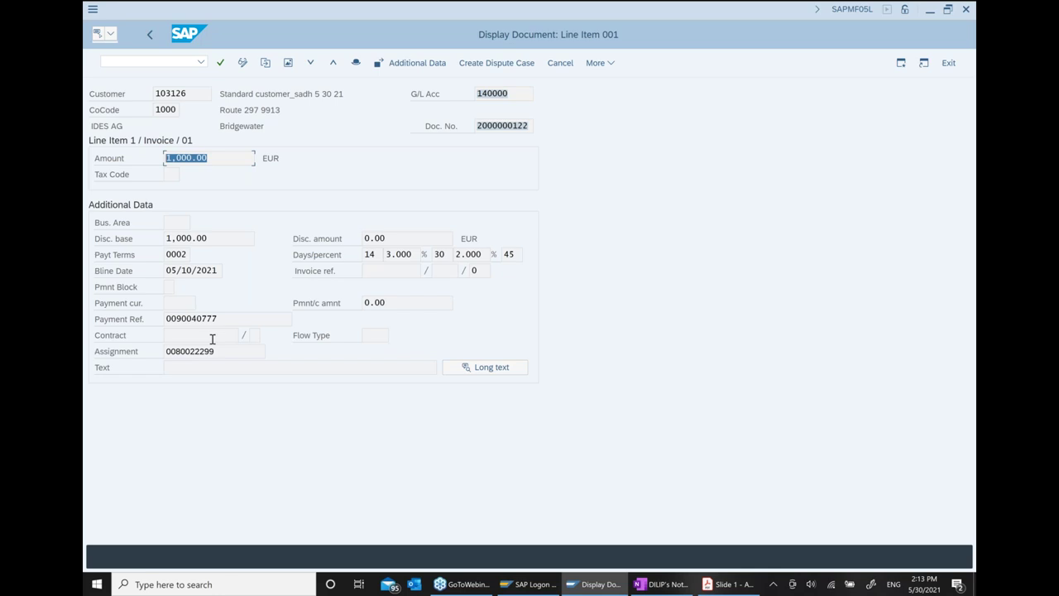
pyautogui.moveTo(221, 318); pyautogui.dragTo(153, 318)
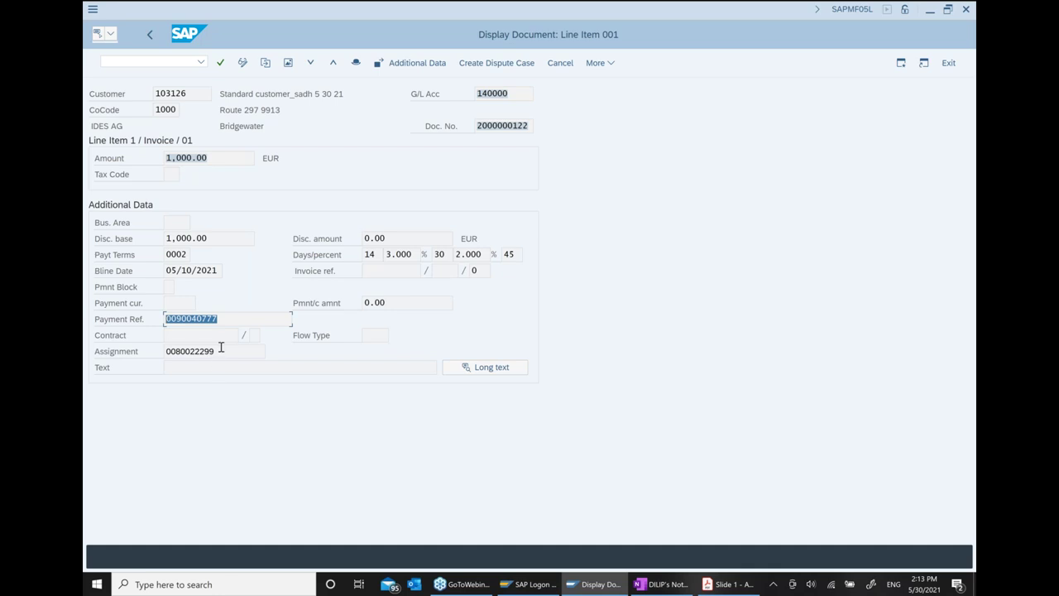
pyautogui.click(168, 351)
pyautogui.doubleClick(168, 351)
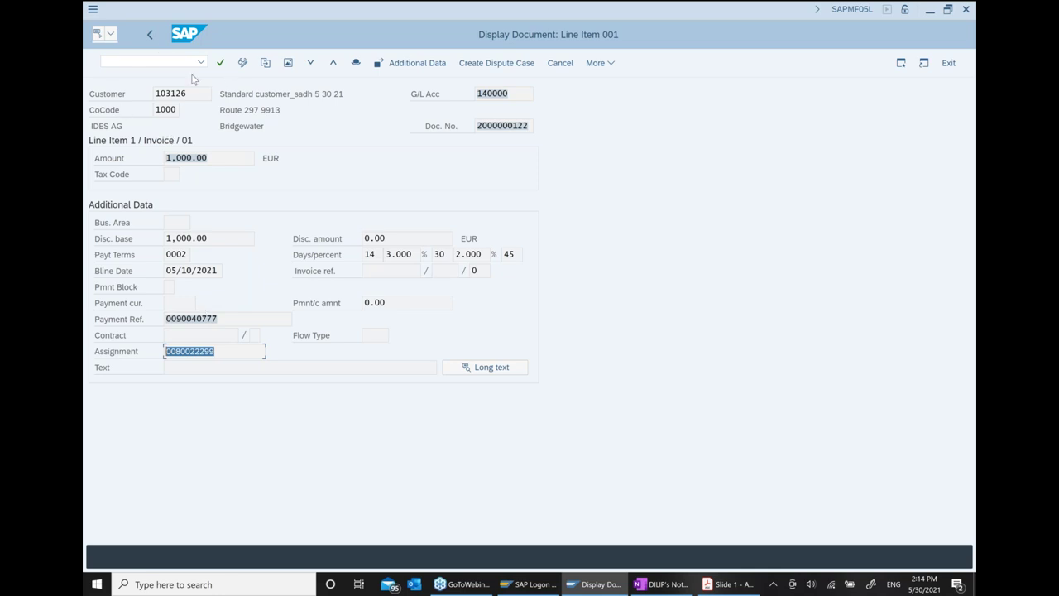
# Step: Leave the document line item, customer line item list and customer balance display to return to SAP Easy Access
pyautogui.click(150, 34)
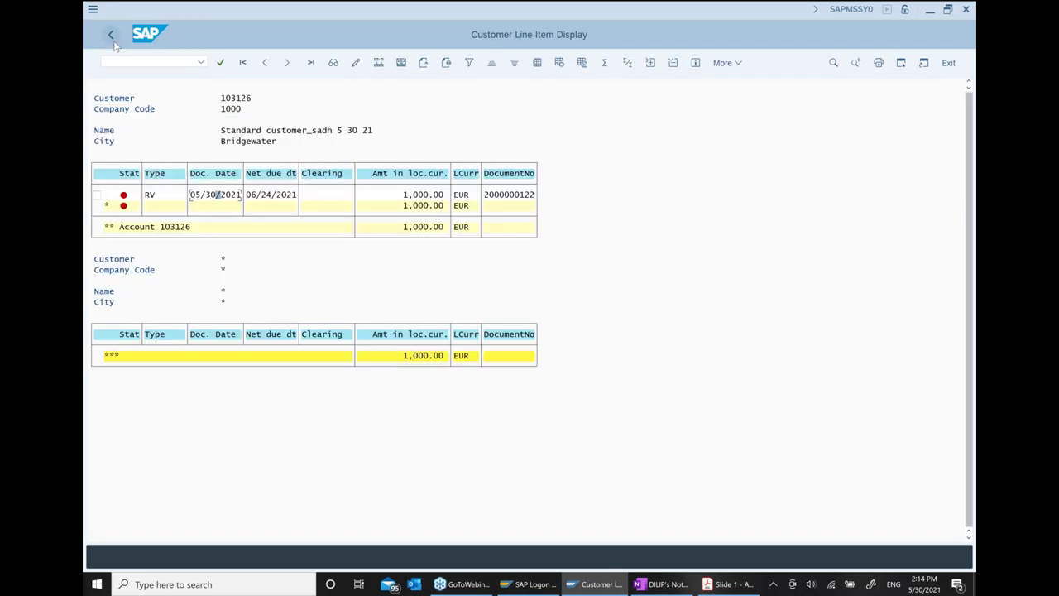
pyautogui.click(116, 45)
pyautogui.click(116, 46)
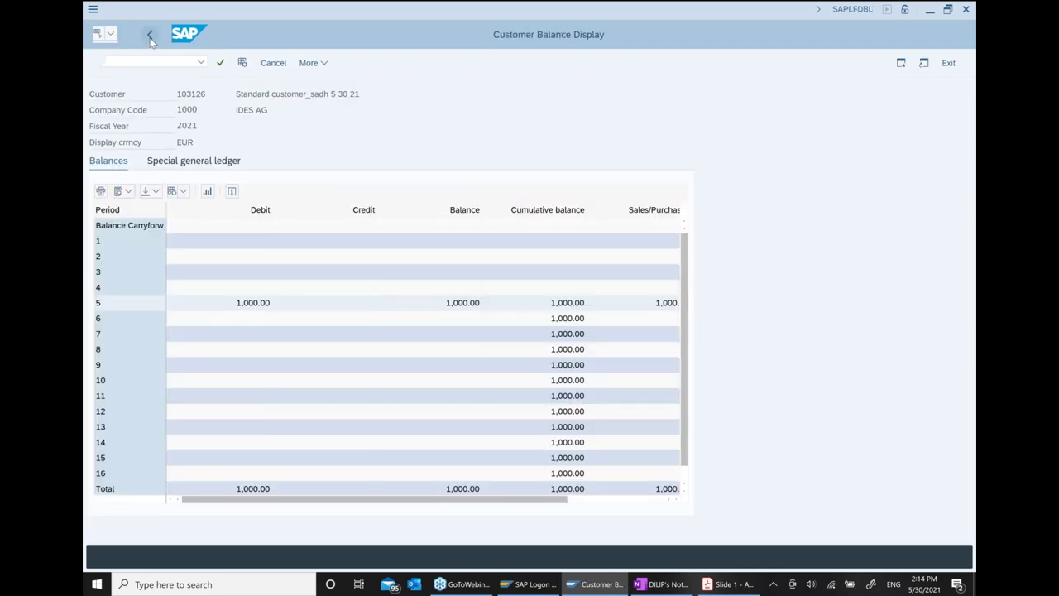
pyautogui.click(109, 35)
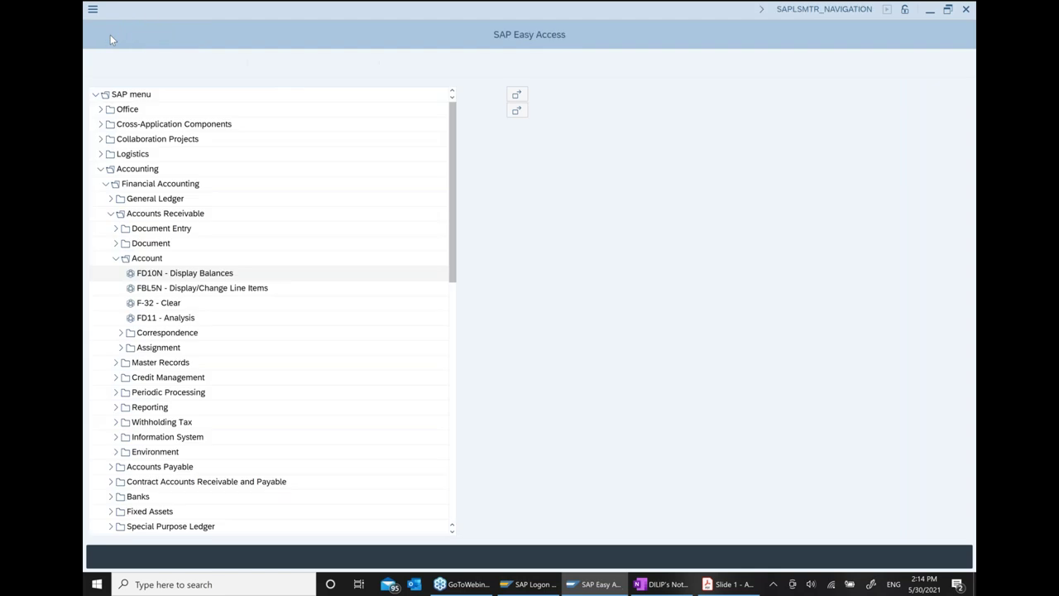
# Step: Switch to the OneNote class notes and bold "Individual billing" and "Collective billing" under the Billing bullet
pyautogui.click(660, 585)
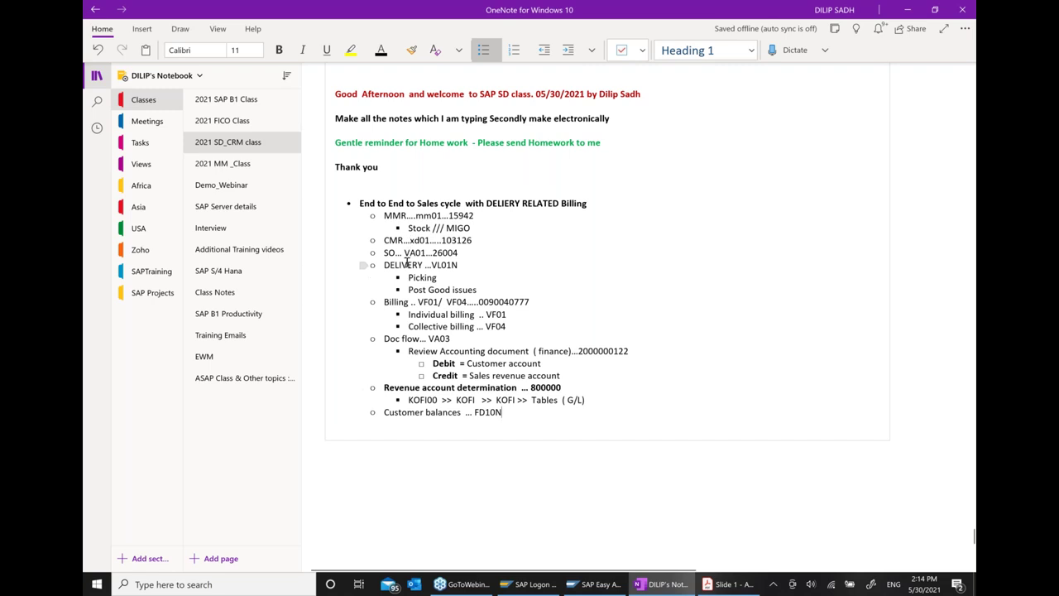
pyautogui.moveTo(407, 315); pyautogui.dragTo(475, 315)
pyautogui.click(511, 298)
pyautogui.moveTo(409, 326); pyautogui.dragTo(477, 328)
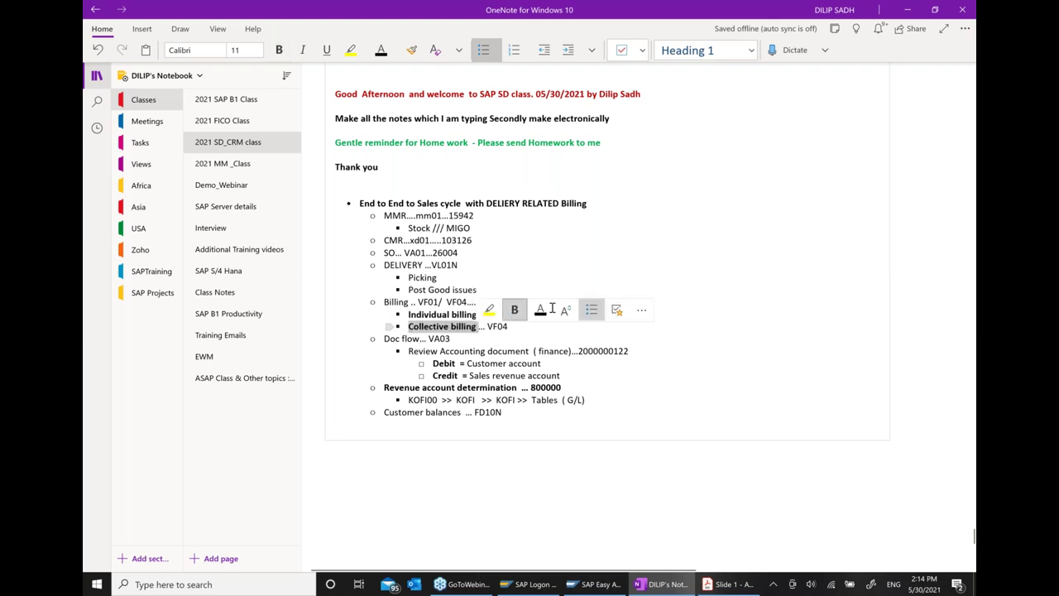
pyautogui.click(513, 308)
pyautogui.click(749, 205)
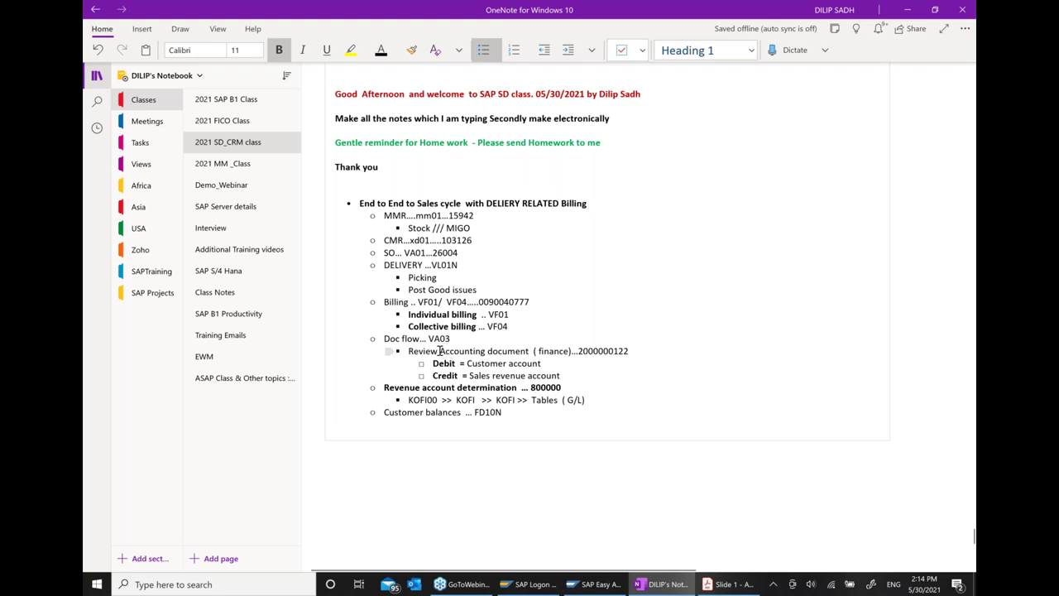
# Step: Bold the words "Accounting document" in the Review bullet under Doc flow
pyautogui.moveTo(440, 351); pyautogui.dragTo(532, 352)
pyautogui.click(567, 334)
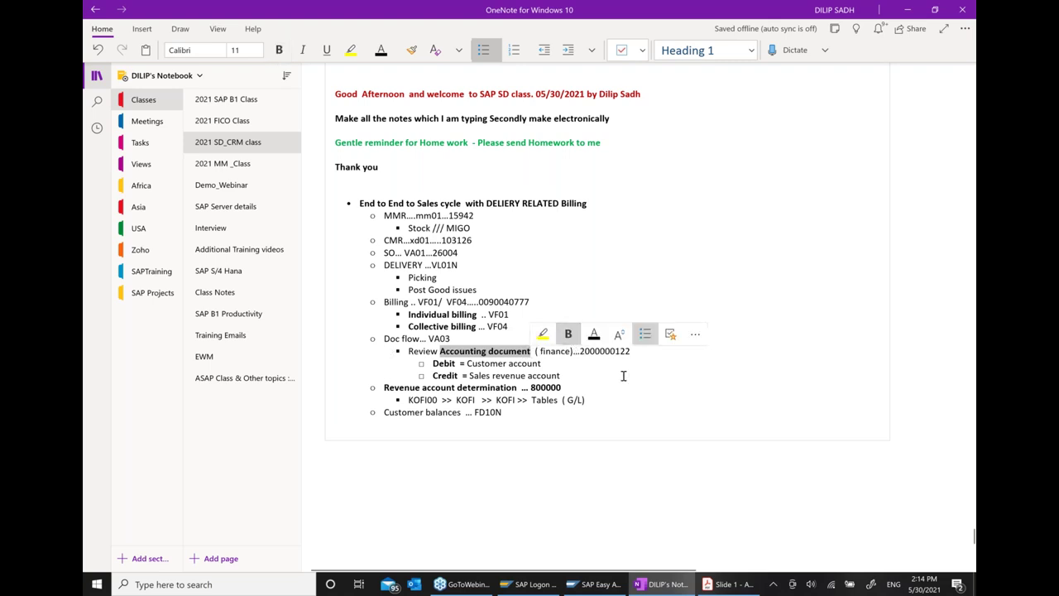
pyautogui.click(624, 375)
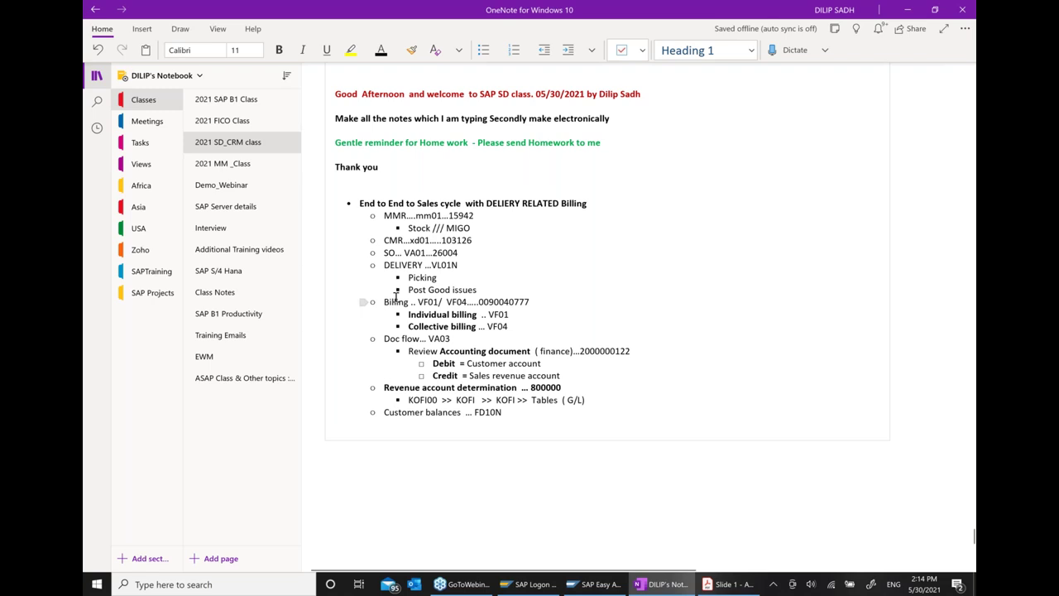
# Step: Change the label of the "Billing" bullet to "Customer Billing Document", keeping the VF01/ VF04 text after it
pyautogui.click(456, 377)
pyautogui.write('DO')
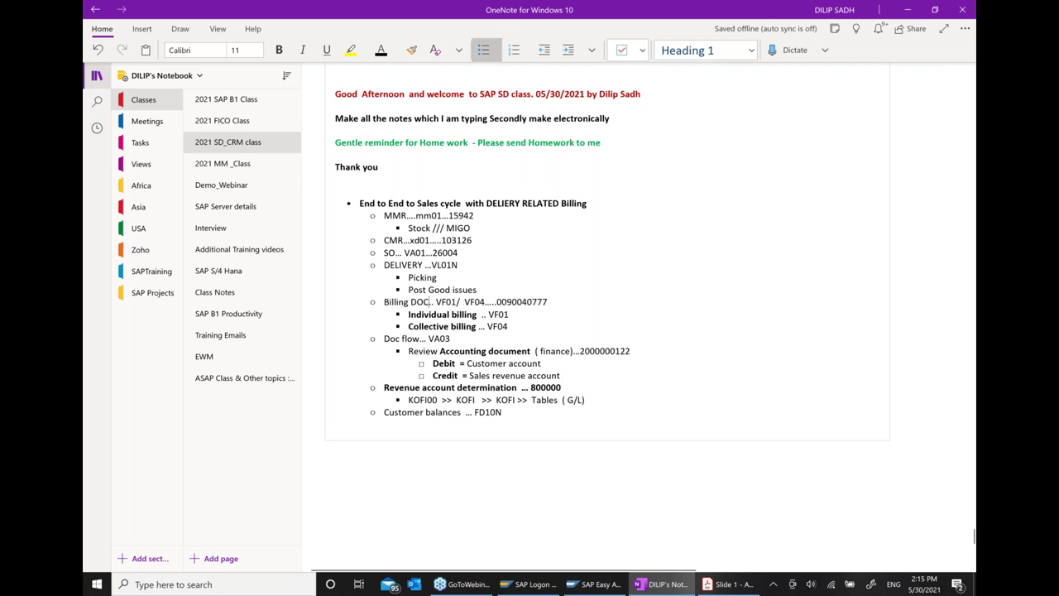
pyautogui.write('cument')
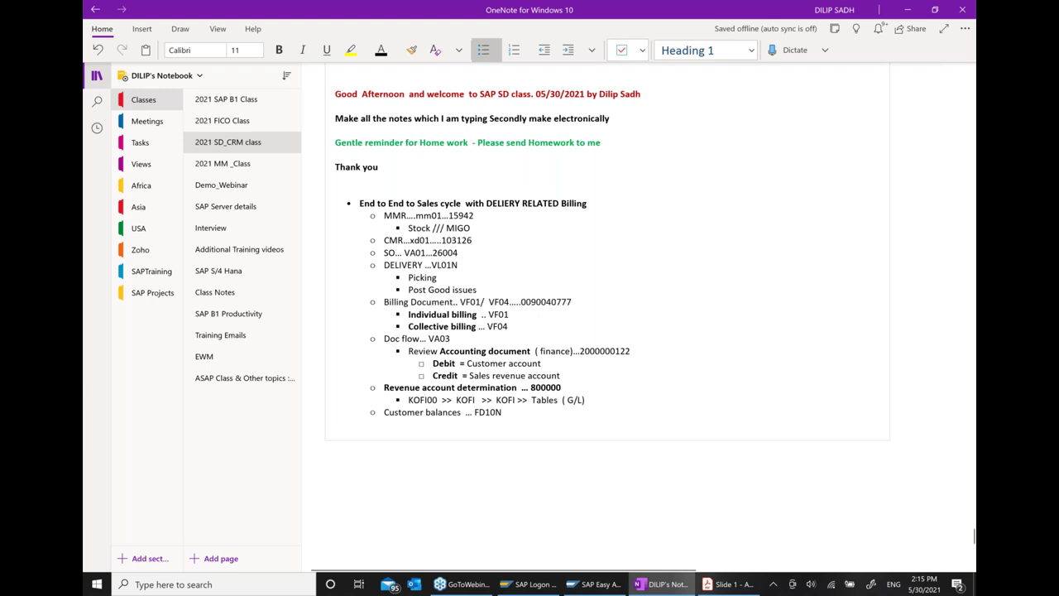
pyautogui.click(384, 303)
pyautogui.write('customer')
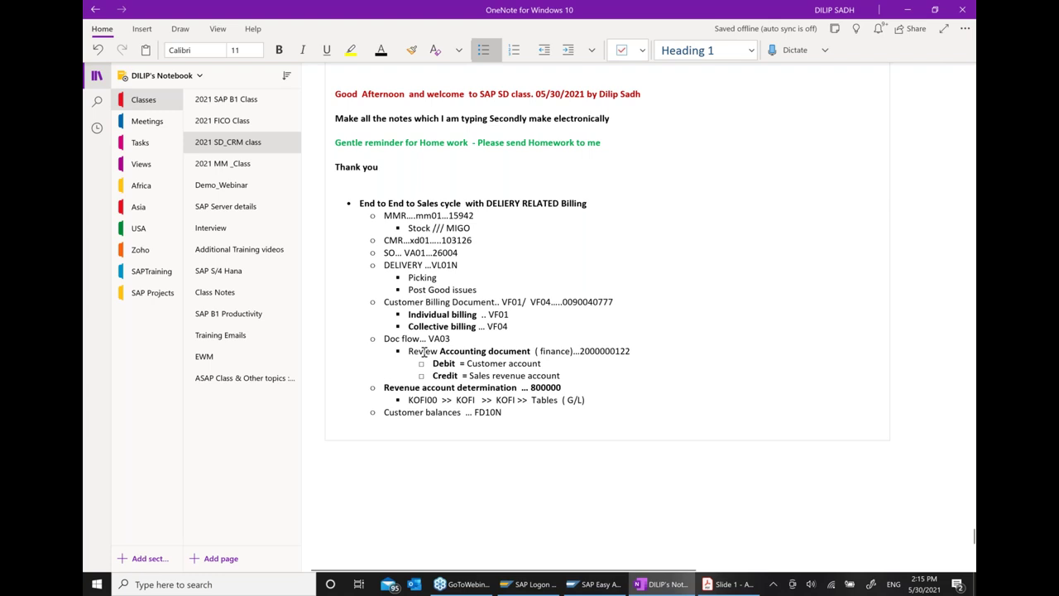
# Step: Bold the accounting document number in the Review bullet and the whole "KOFI00 >> KOFI >> KOFI >> Tables ( G/L)" line
pyautogui.moveTo(579, 351); pyautogui.dragTo(631, 354)
pyautogui.click(672, 340)
pyautogui.click(678, 365)
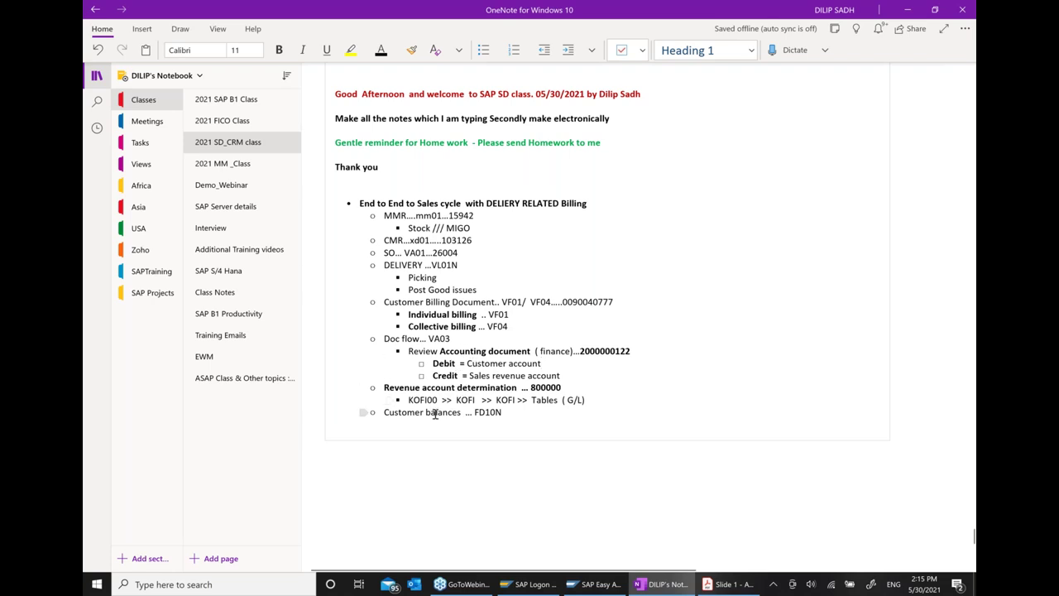
pyautogui.moveTo(408, 404); pyautogui.dragTo(603, 406)
pyautogui.click(636, 386)
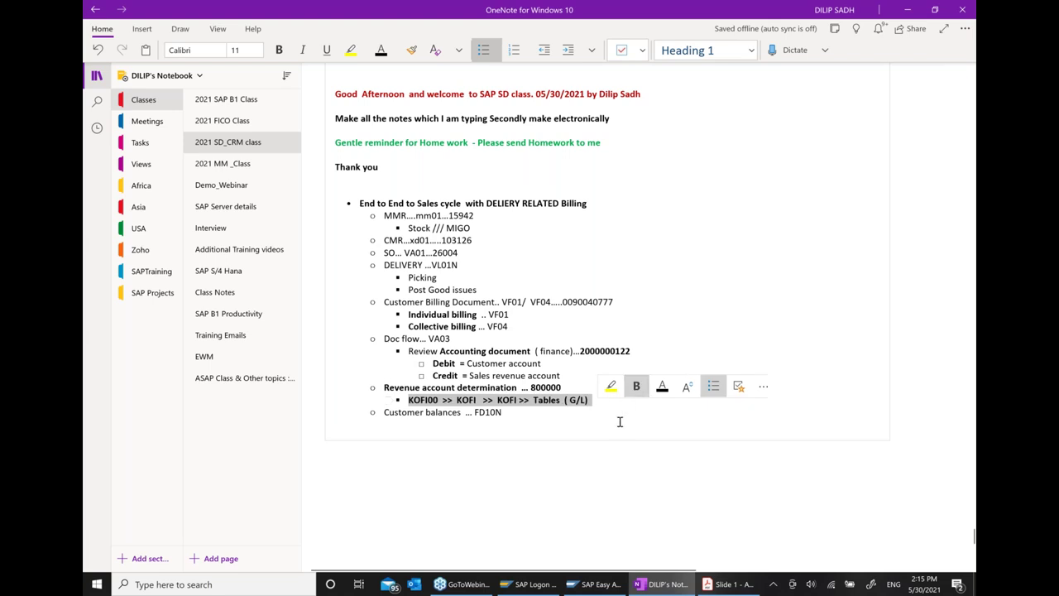
pyautogui.click(707, 491)
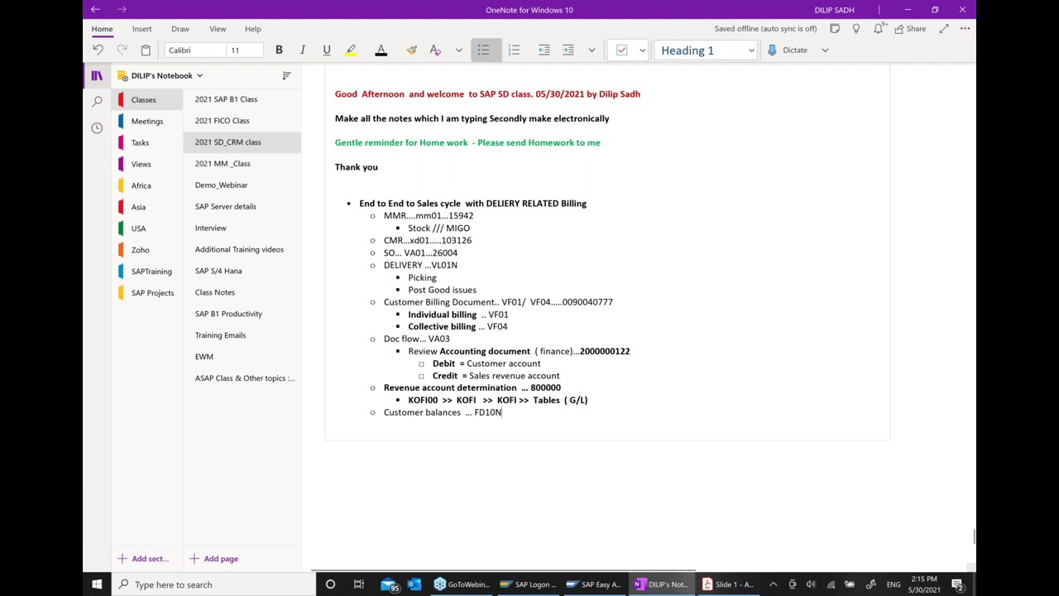
# Step: Below the Customer balances bullet, leave a gap and add the top-level bullet "Credit memo exercise"
pyautogui.press('Return')
pyautogui.press('Return')
pyautogui.press('Return')
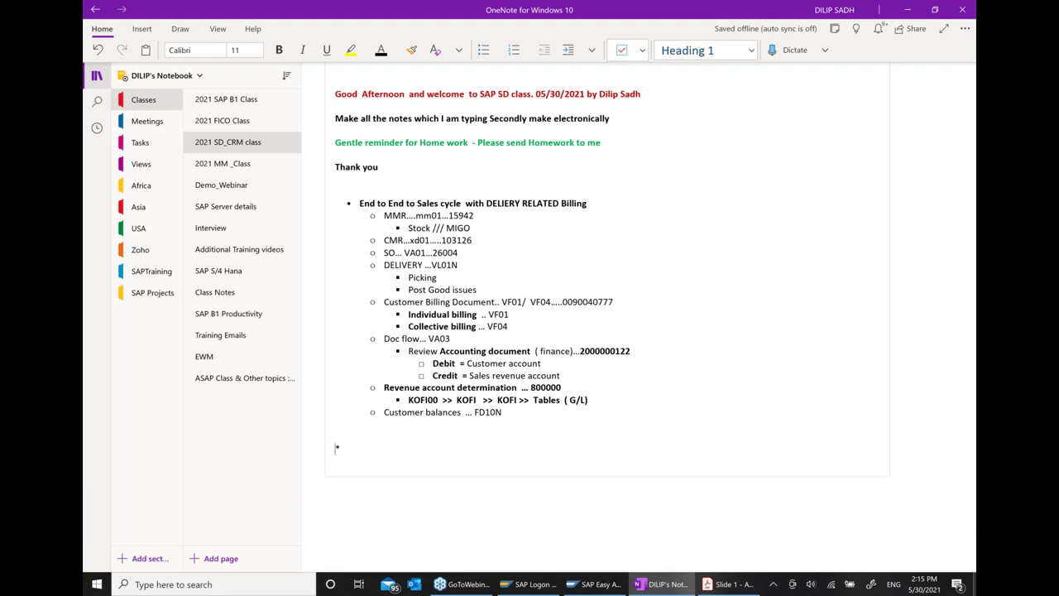
pyautogui.hotkey('ctrl', '.')
pyautogui.write('Cr dit memo exercise')
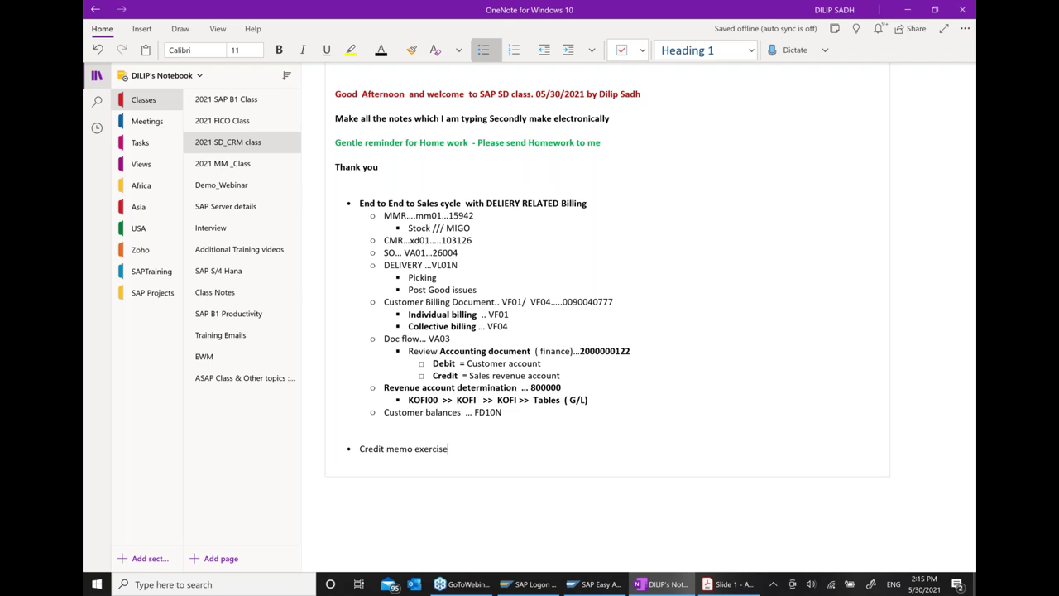
pyautogui.scroll(-3, 767, 455)
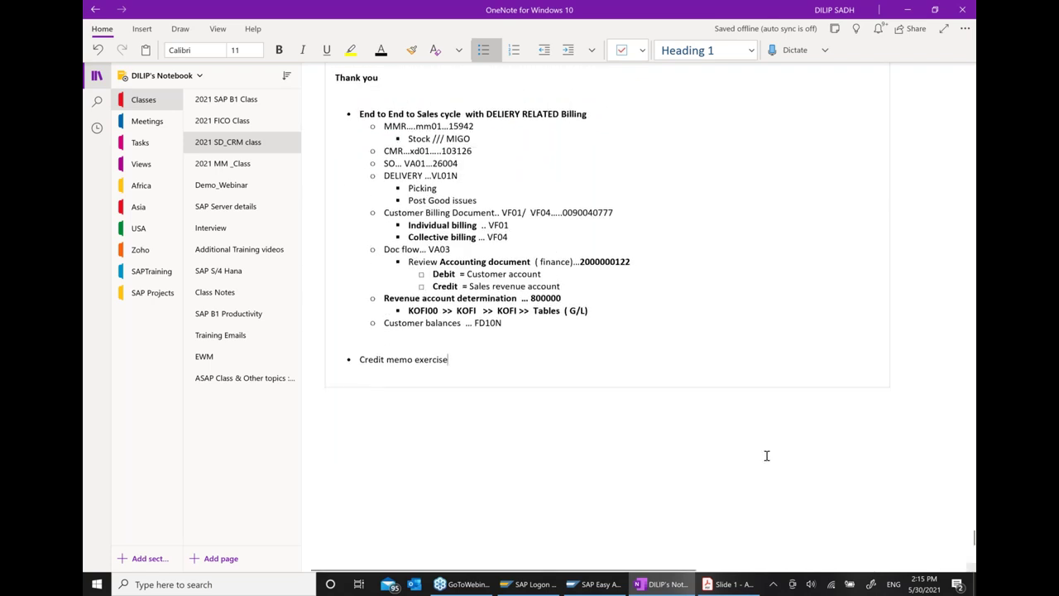
# Step: Under Credit memo exercise, add nested bullets "Create credit memo request ...VA01" and "Create Credit memo ... VF01 / VF04", correcting the spelling of "request"
pyautogui.press('Return')
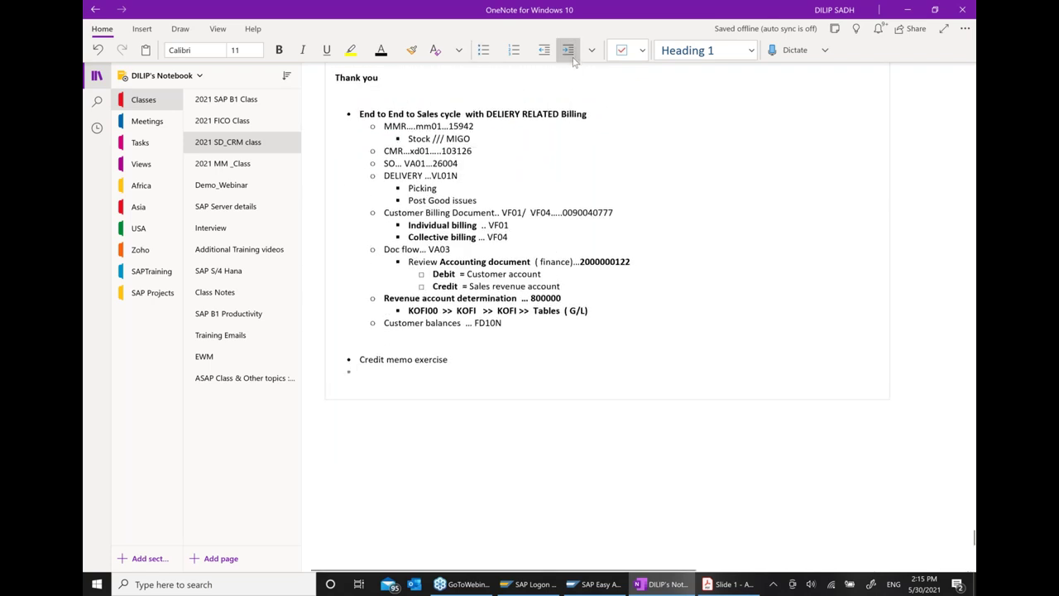
pyautogui.write('Create ')
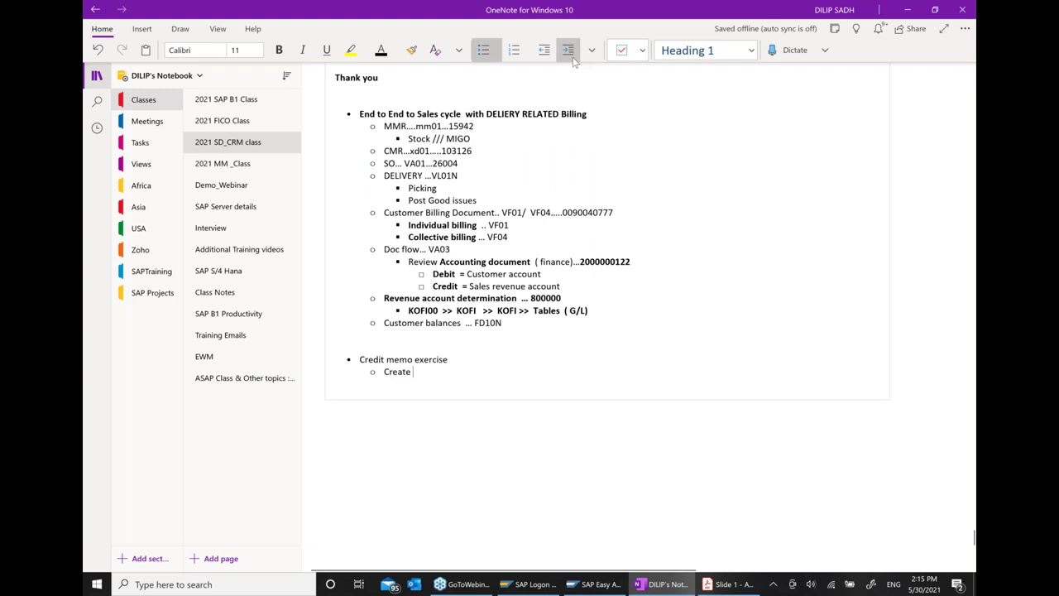
pyautogui.write('credit memo reqest ... va')
pyautogui.press('BackSpace')
pyautogui.press('BackSpace')
pyautogui.press('BackSpace')
pyautogui.press('BackSpace')
pyautogui.press('BackSpace')
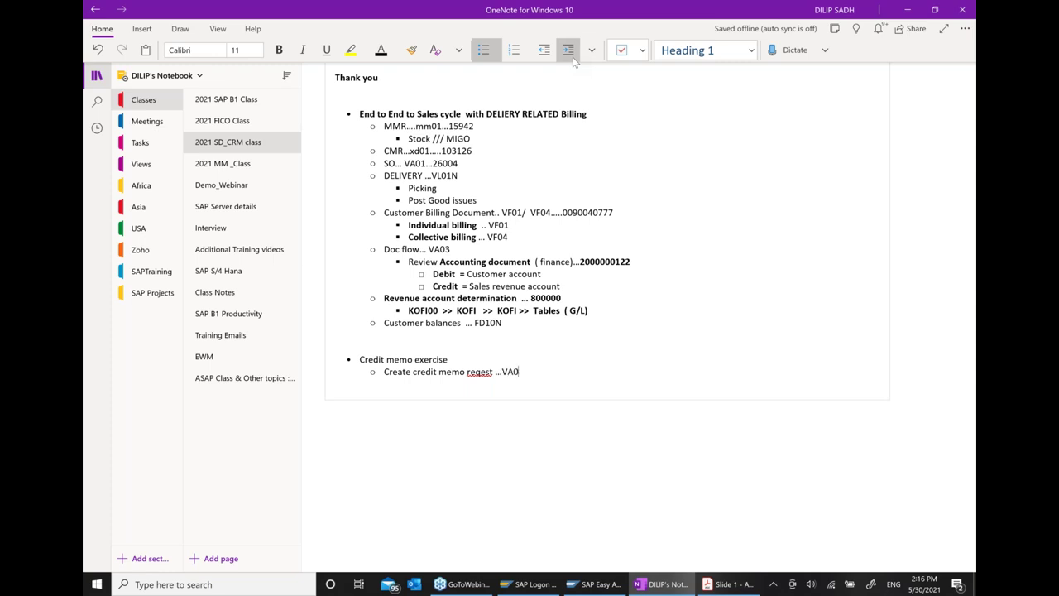
pyautogui.write('Creat')
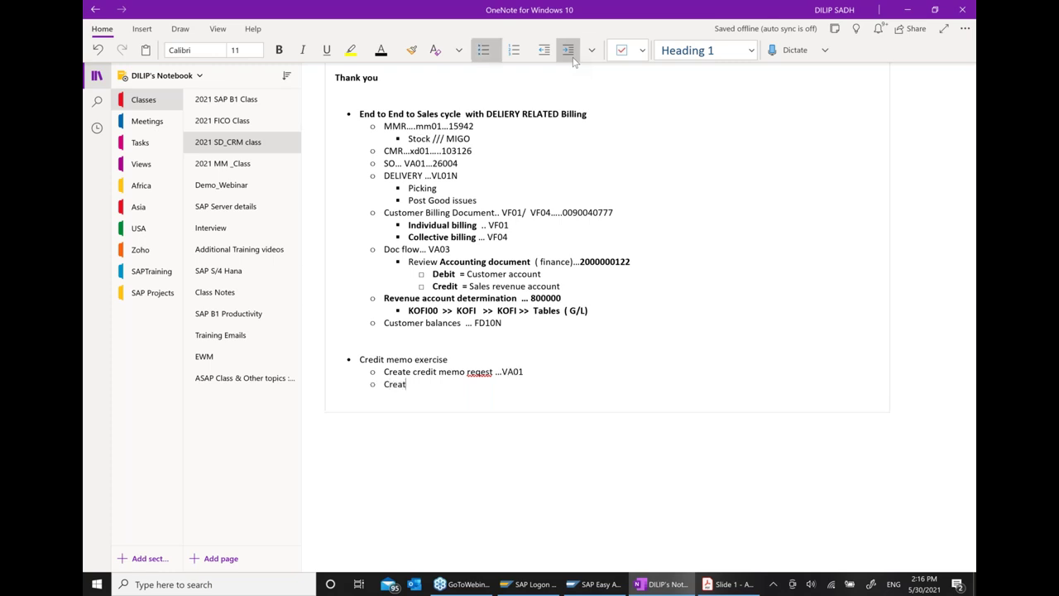
pyautogui.write('e Credit memo ... VF01 / VF04')
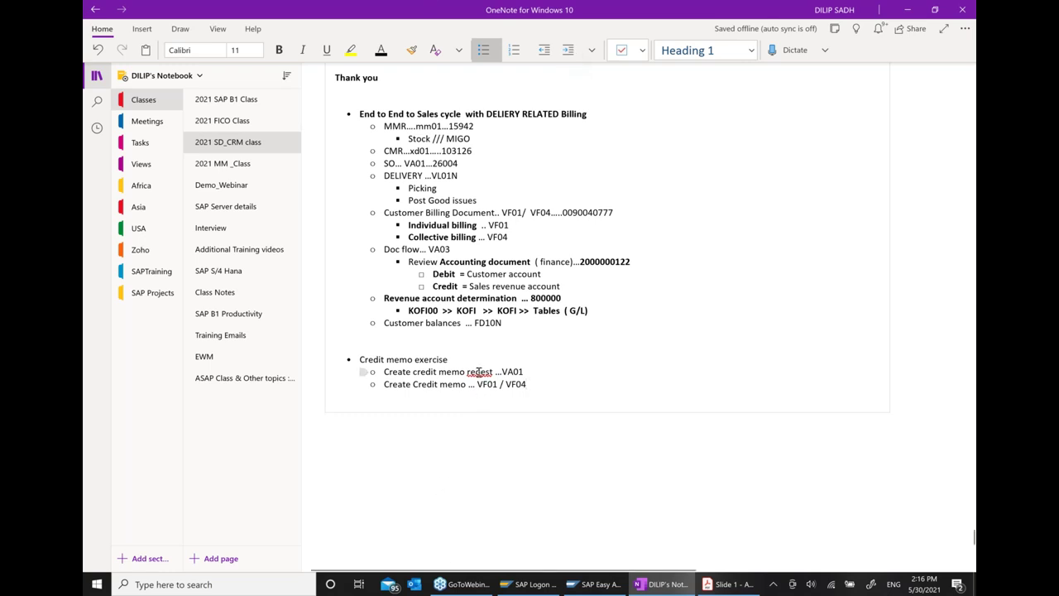
pyautogui.rightClick(485, 373)
pyautogui.moveTo(538, 379)
pyautogui.click(678, 379)
# Step: Add the nested bullet "Doc flow" after the Create Credit memo bullet and bold the "Credit memo exercise" heading
pyautogui.press('Return')
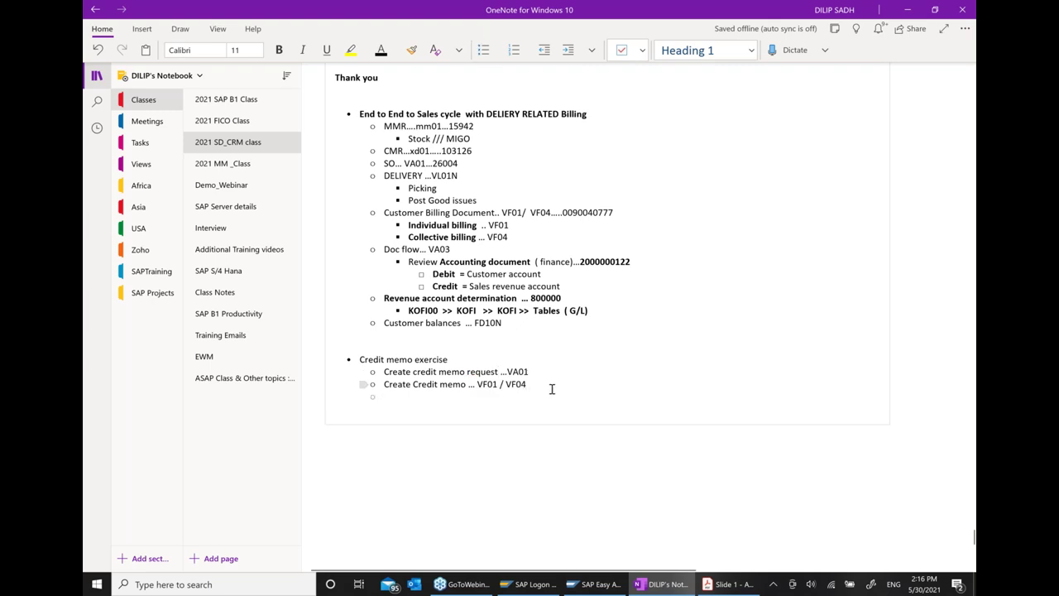
pyautogui.write('oc flow')
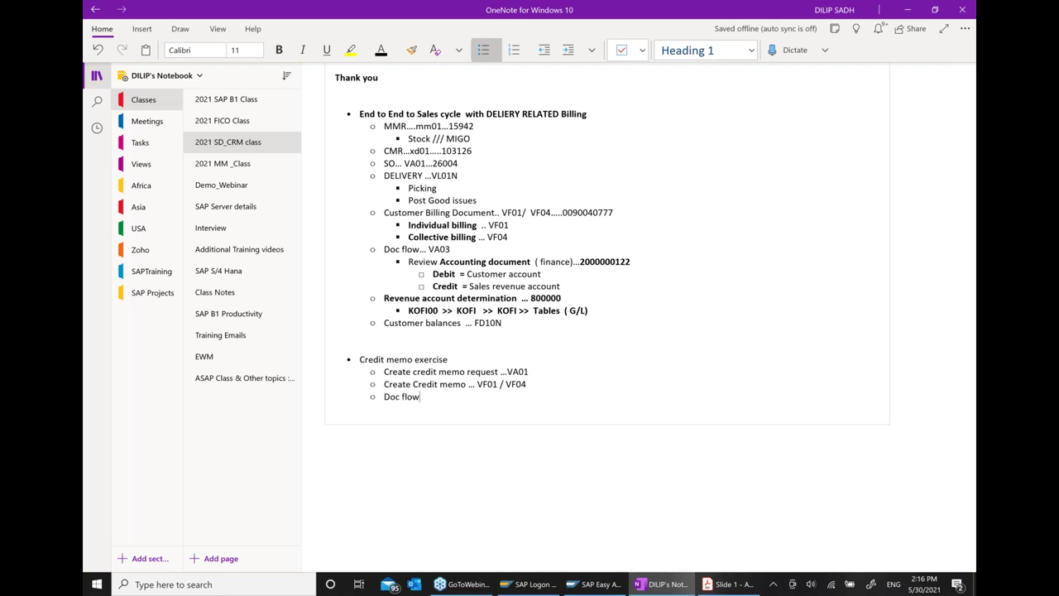
pyautogui.doubleClick(376, 359)
pyautogui.moveTo(385, 359); pyautogui.dragTo(482, 359)
pyautogui.click(519, 340)
pyautogui.click(517, 364)
# Step: Switch to SAP, start transaction VA01 and try to create a sales document with order type CR
pyautogui.click(586, 582)
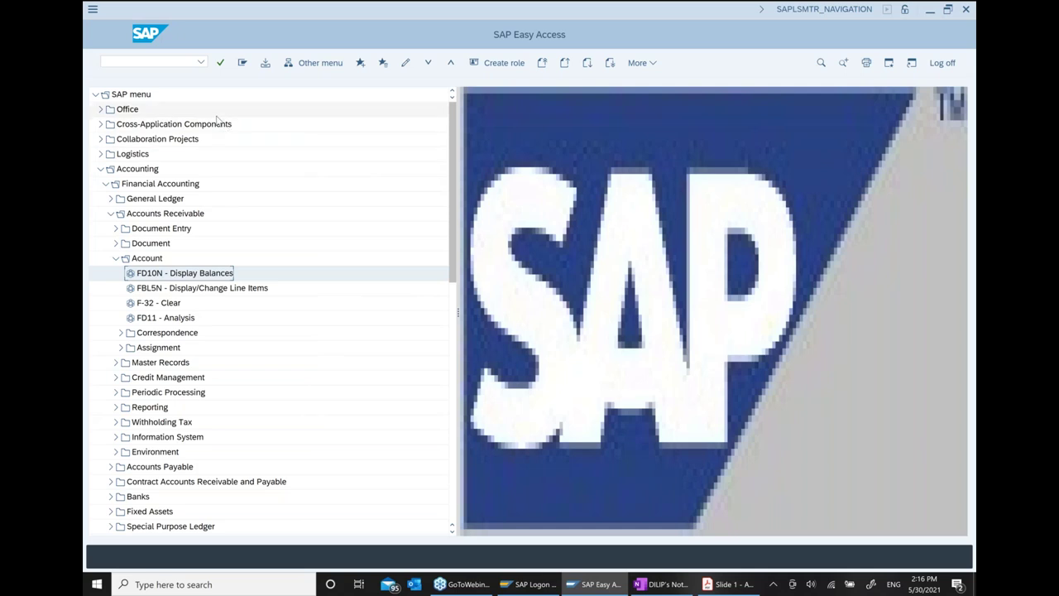
pyautogui.click(158, 60)
pyautogui.write('va01')
pyautogui.press('Return')
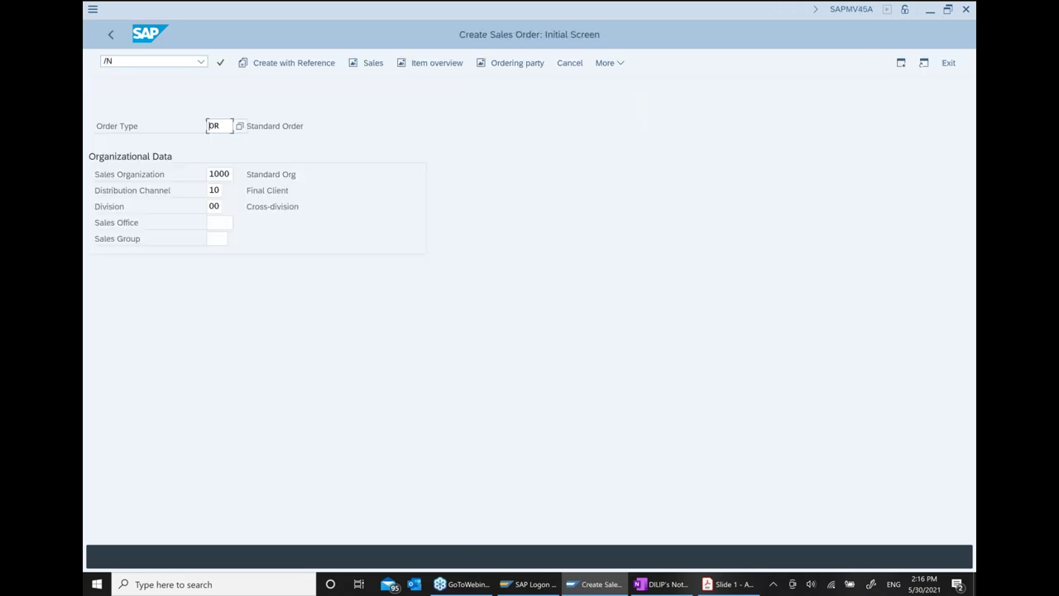
pyautogui.write('CR')
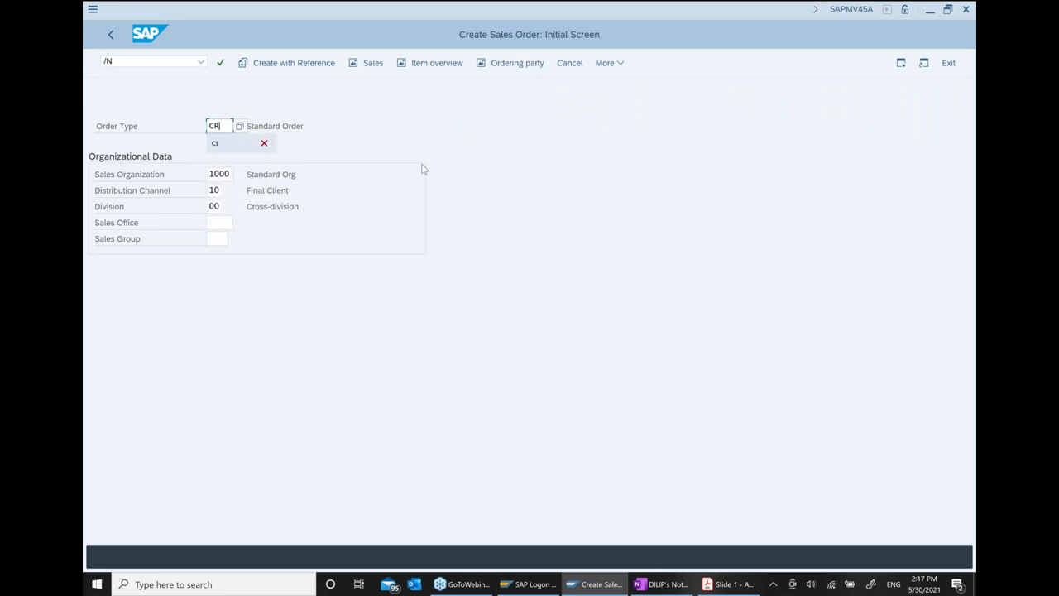
pyautogui.press('Escape')
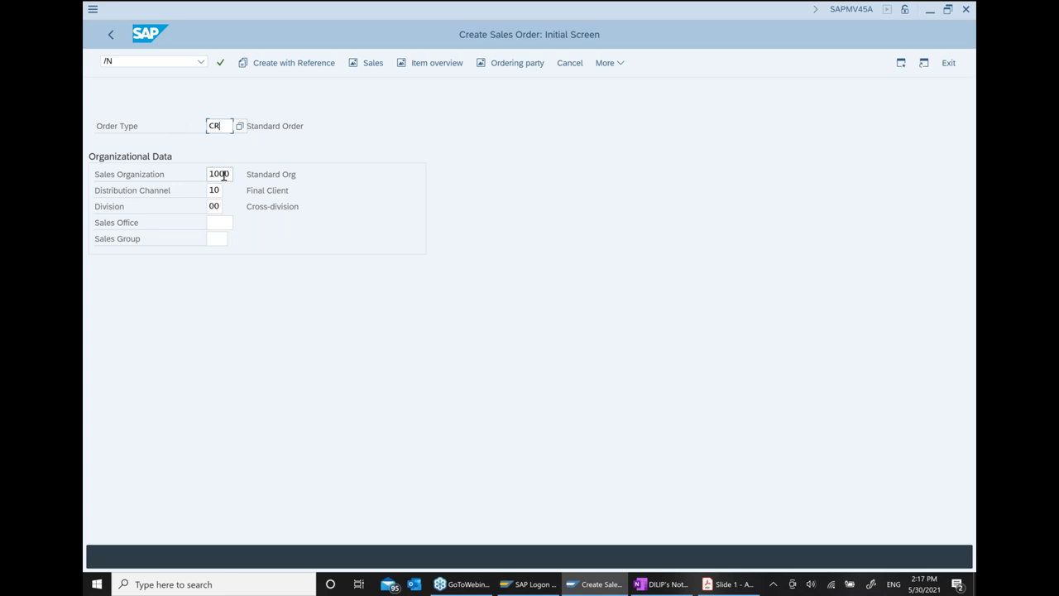
pyautogui.press('Return')
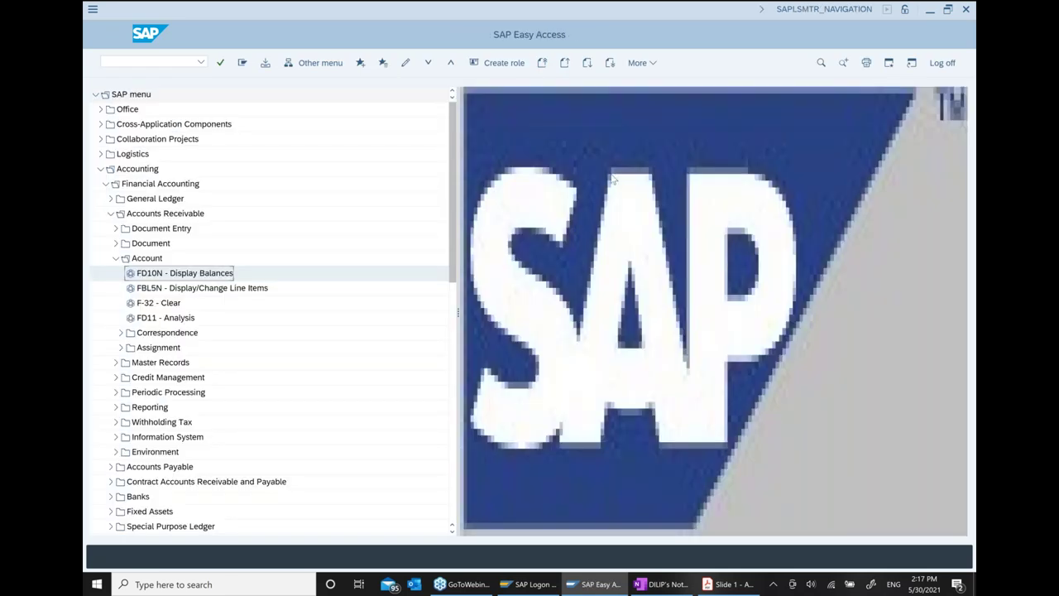
# Step: Start transaction VA01 again from SAP Easy Access
pyautogui.click(127, 61)
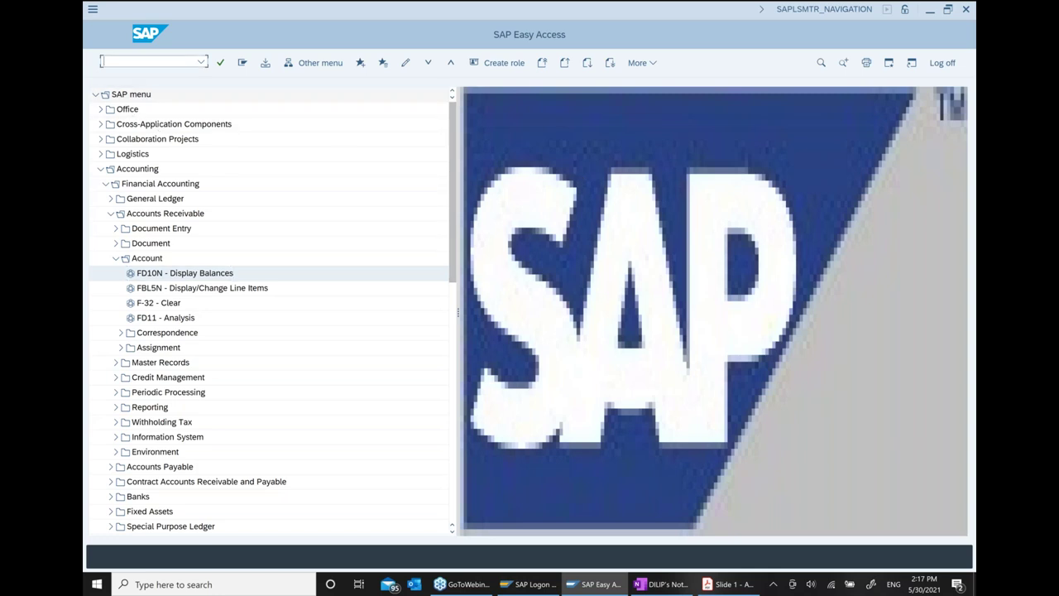
pyautogui.write('va01')
pyautogui.press('Return')
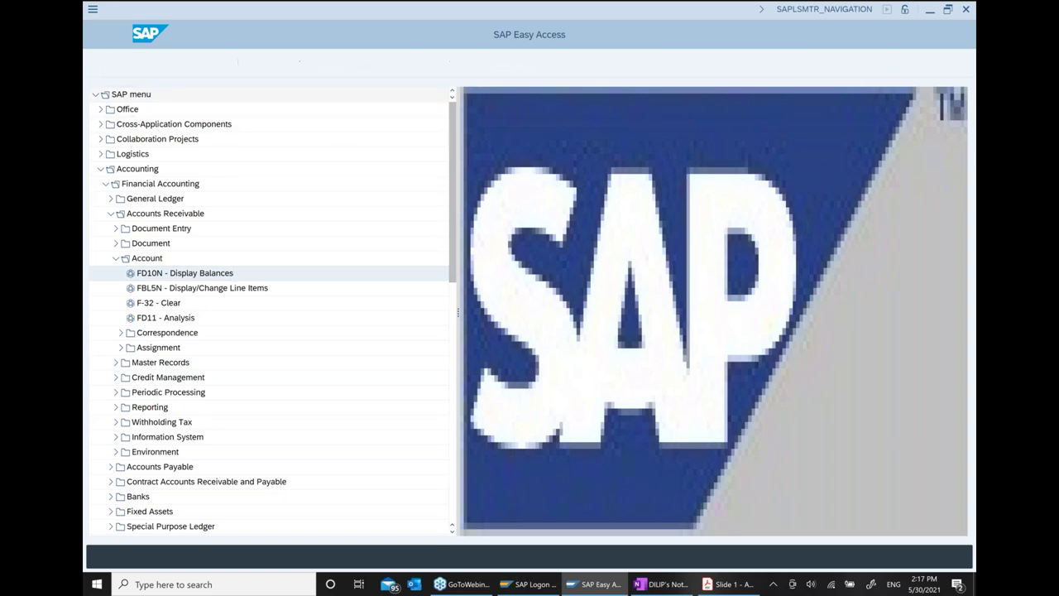
# Step: Set the order type to CR and open the credit memo request entry screen
pyautogui.hotkey('shift', 'Left')
pyautogui.hotkey('shift', 'Left')
pyautogui.press('BackSpace')
pyautogui.write('CR')
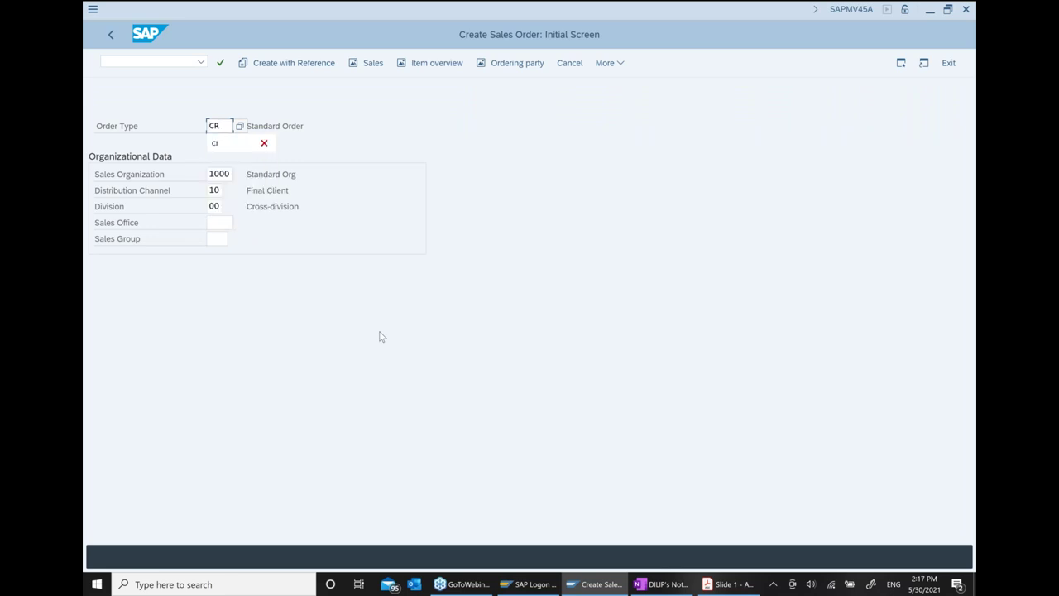
pyautogui.press('Escape')
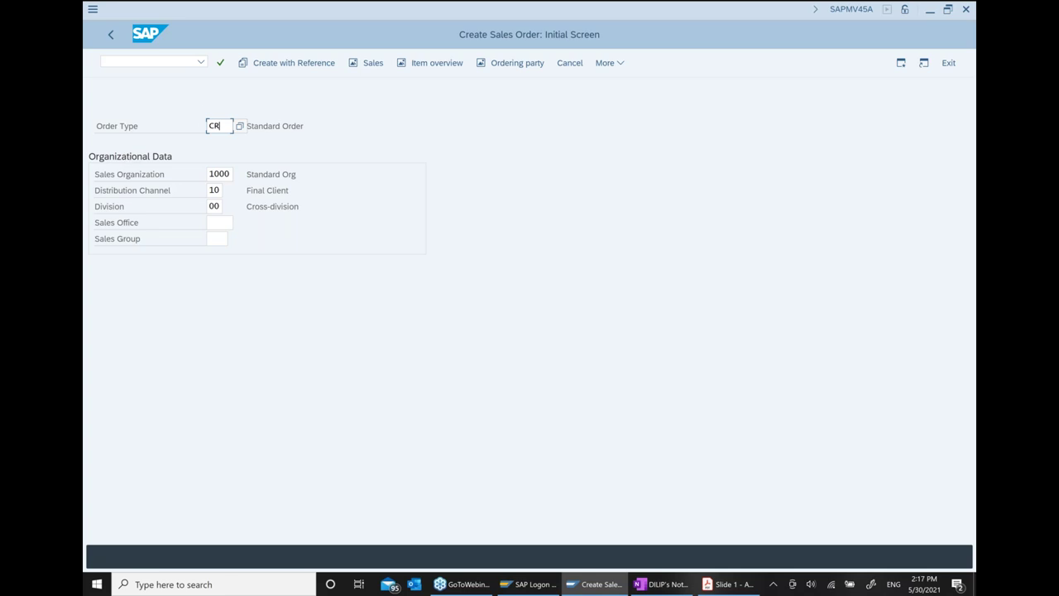
pyautogui.press('Return')
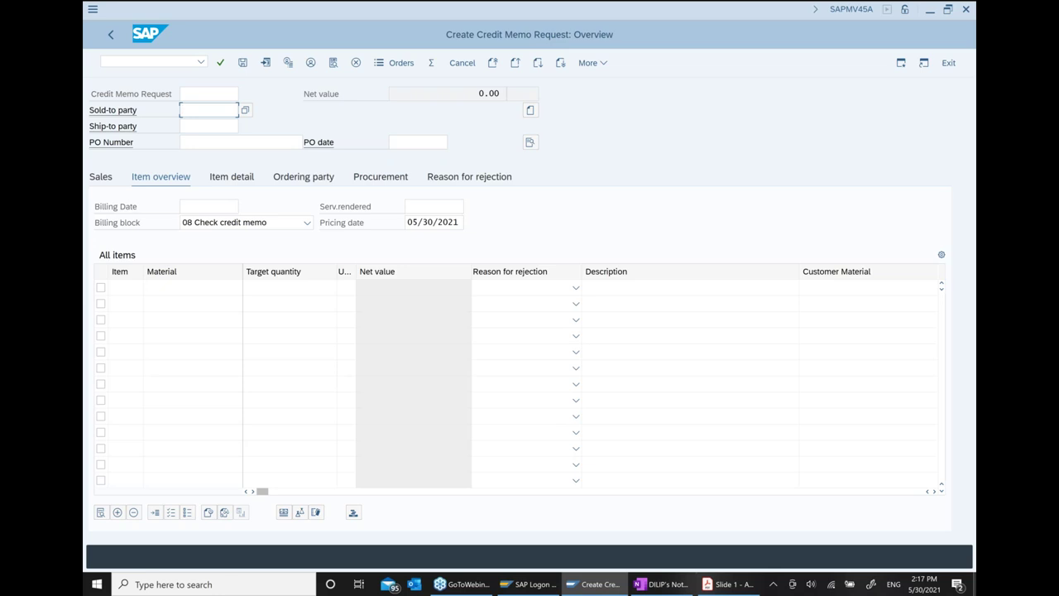
# Step: Enter the customer number as the sold-to party and accept the proposed billing date
pyautogui.click(209, 110)
pyautogui.press('Down')
pyautogui.press('Return')
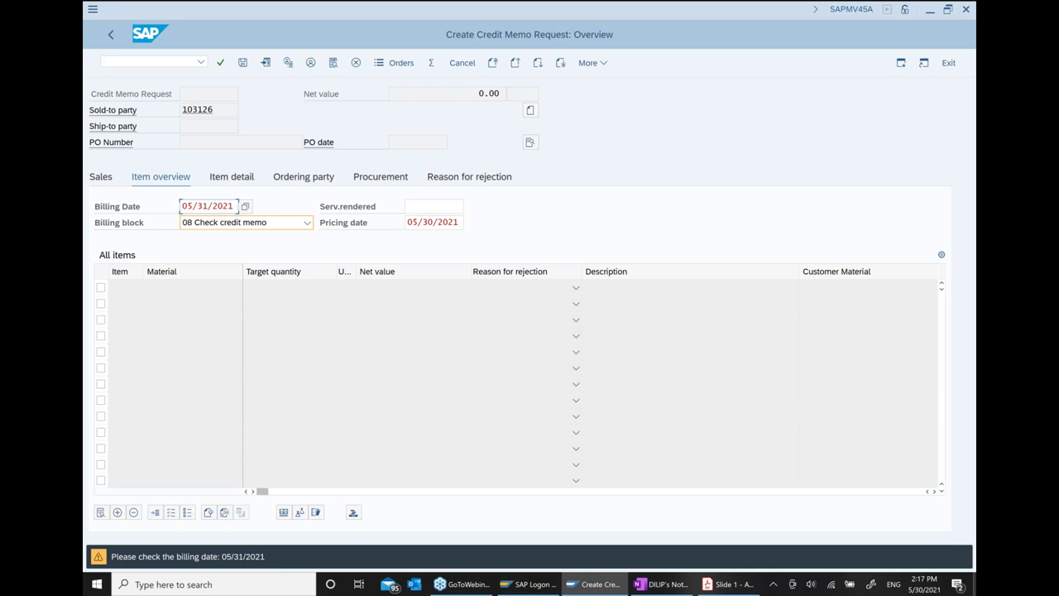
pyautogui.press('Return')
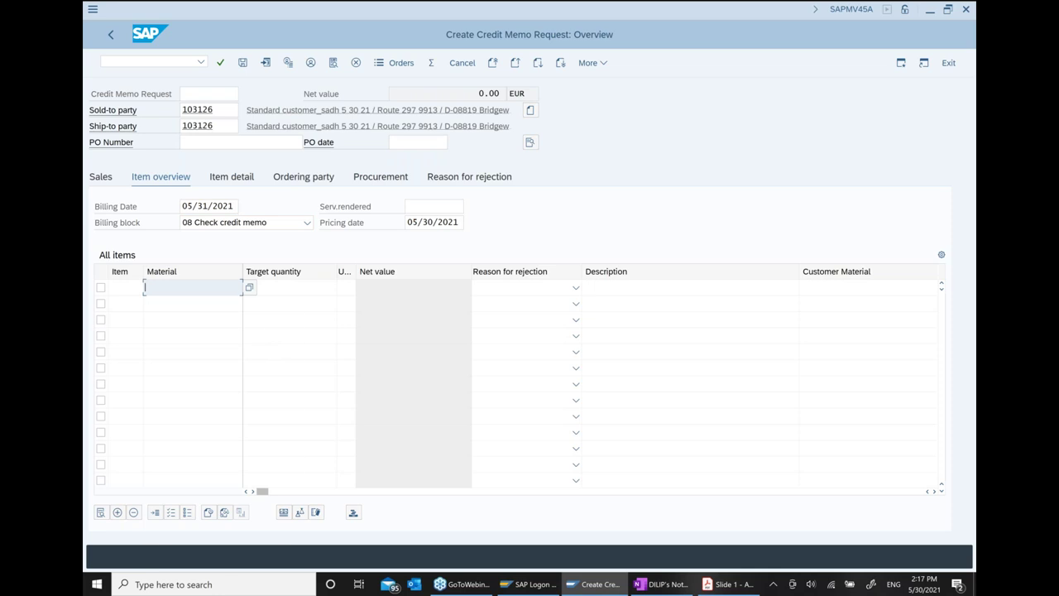
# Step: Add an item for material 15942 with target quantity 1 and check the material number against the OneNote class notes
pyautogui.click(145, 287)
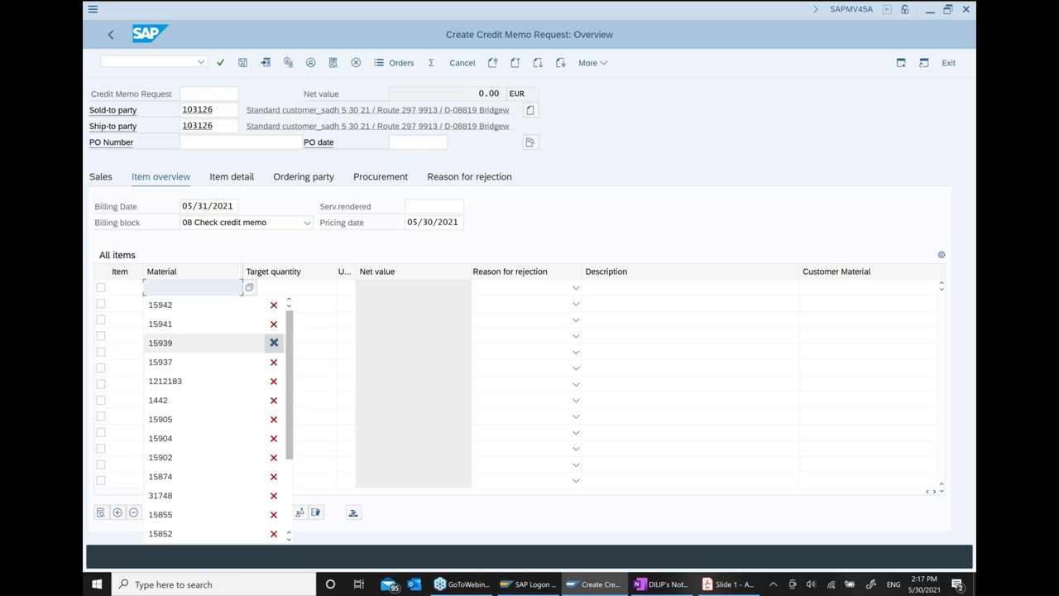
pyautogui.press('Down')
pyautogui.press('Return')
pyautogui.press('Tab')
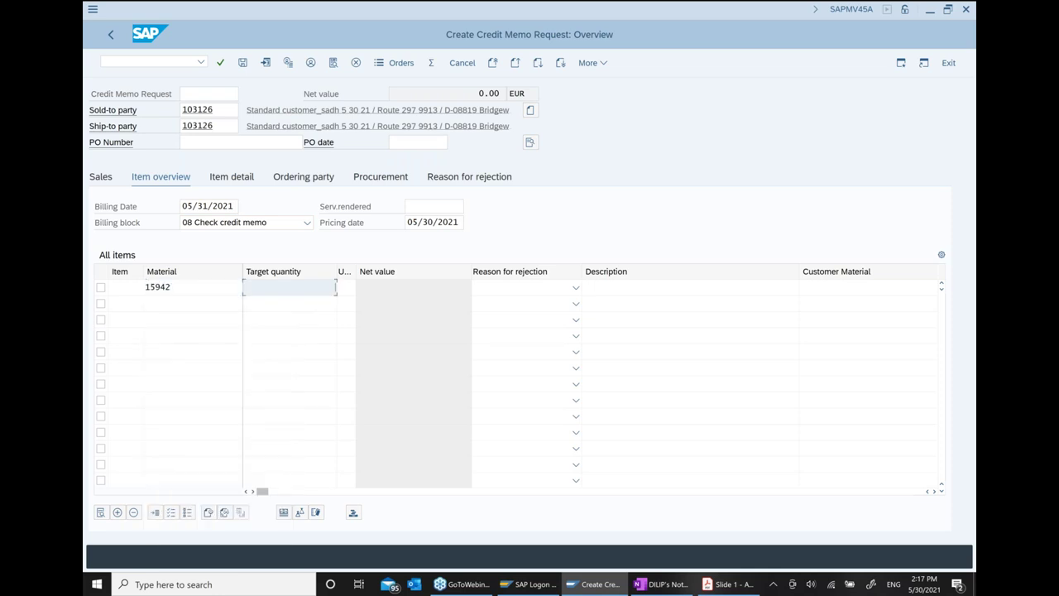
pyautogui.write('1')
pyautogui.press('Return')
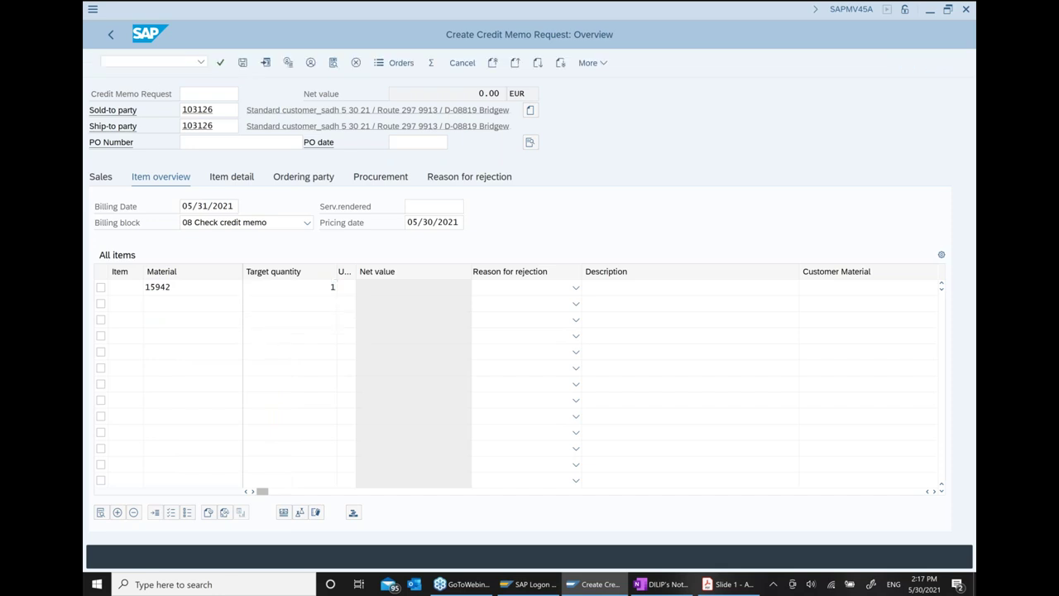
pyautogui.click(658, 585)
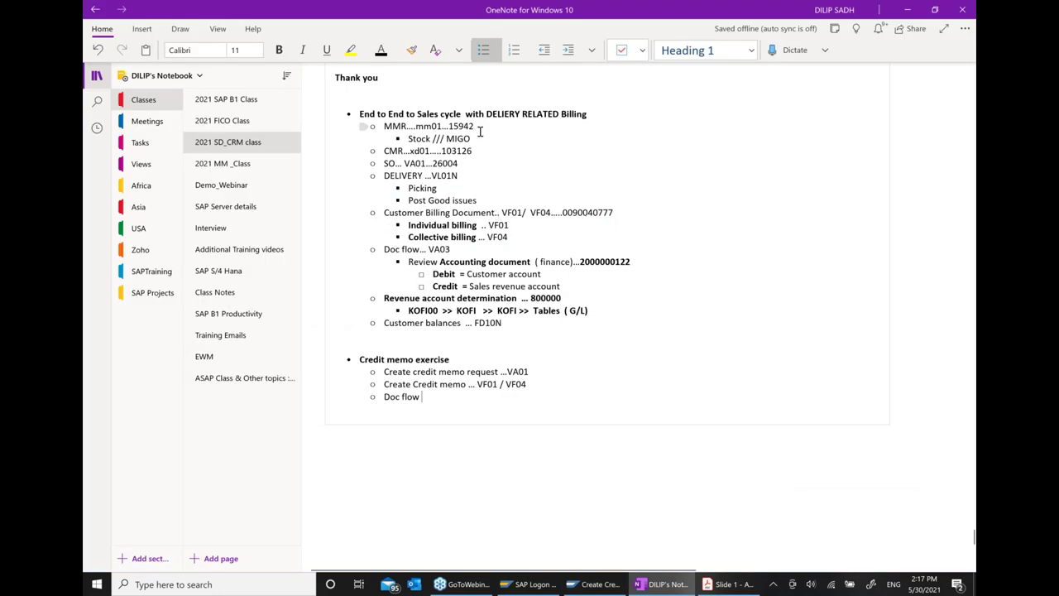
pyautogui.click(596, 585)
# Step: Enter the purchase order number and set the PO date to 04/10/2021
pyautogui.click(224, 147)
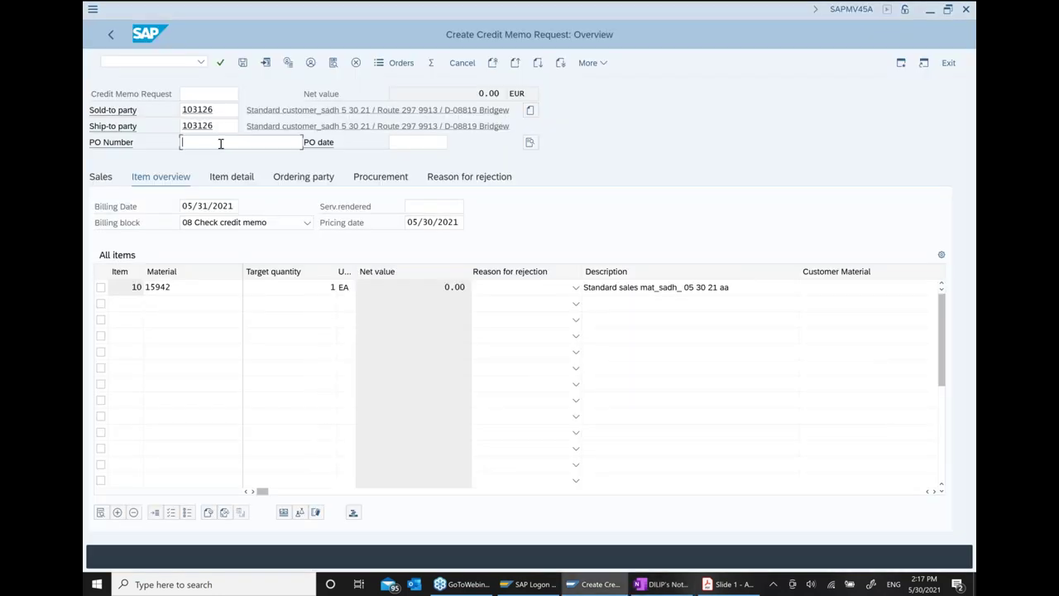
pyautogui.write('11')
pyautogui.press('Tab')
pyautogui.write('04/10/2021')
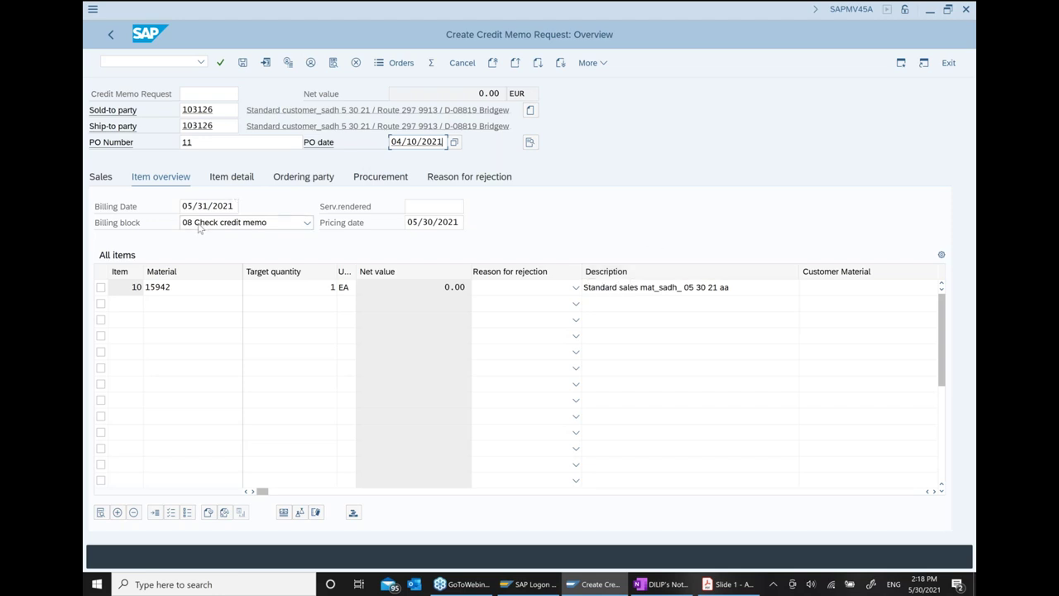
# Step: Clear the billing block of the credit memo request by choosing the blank entry
pyautogui.click(307, 221)
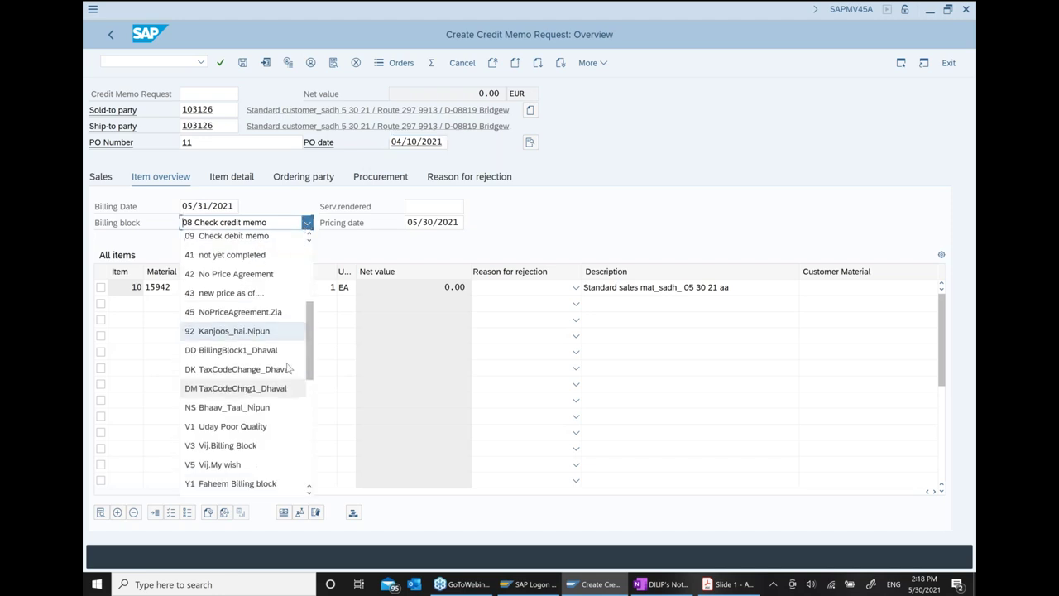
pyautogui.scroll(-7, 288, 368)
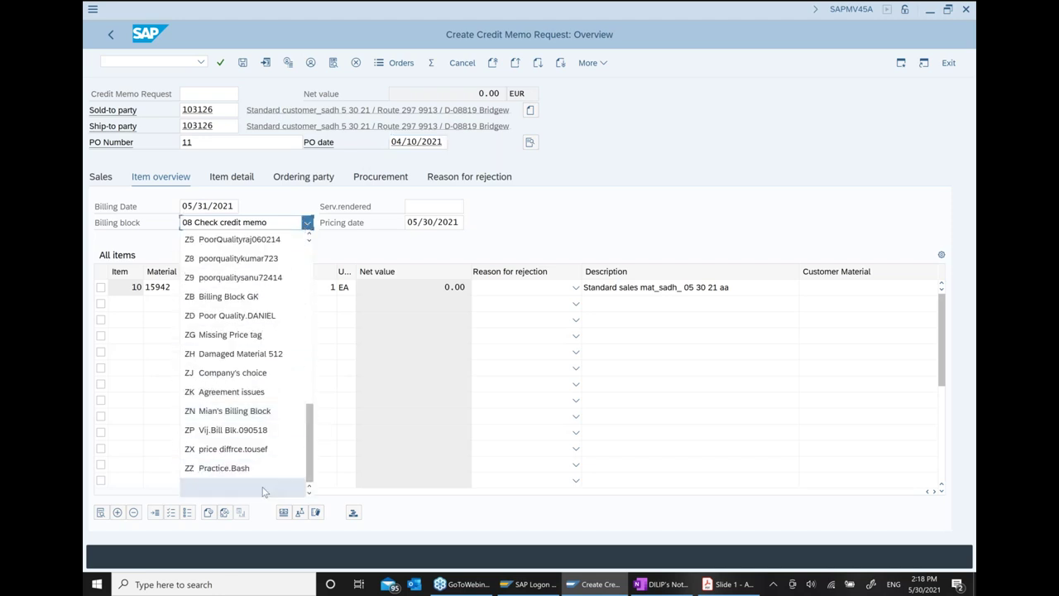
pyautogui.click(263, 488)
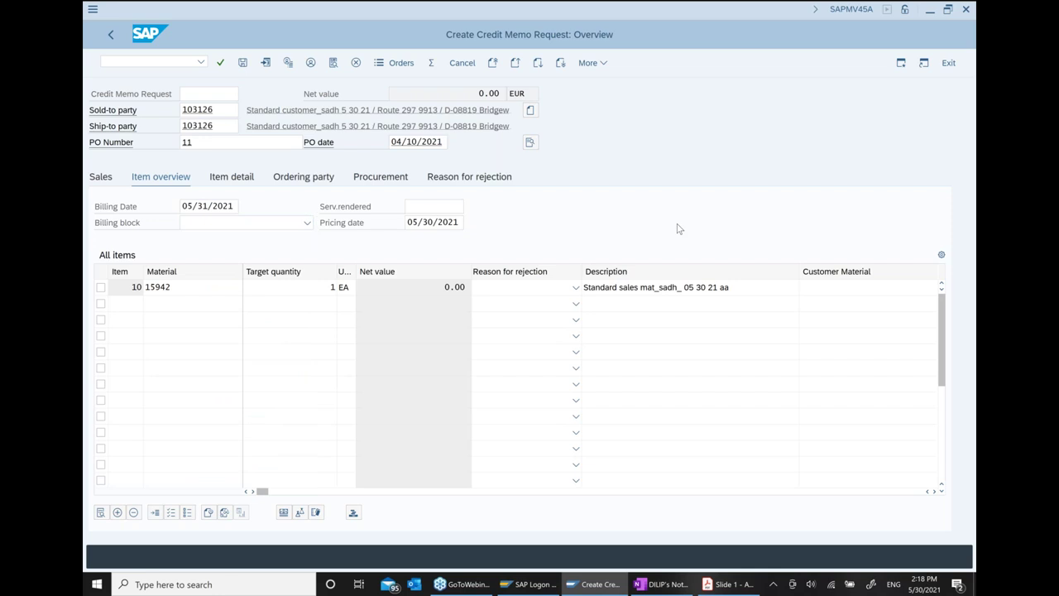
# Step: Add price condition PR00 with an amount of 100 to item 10 and return to the request overview
pyautogui.doubleClick(284, 287)
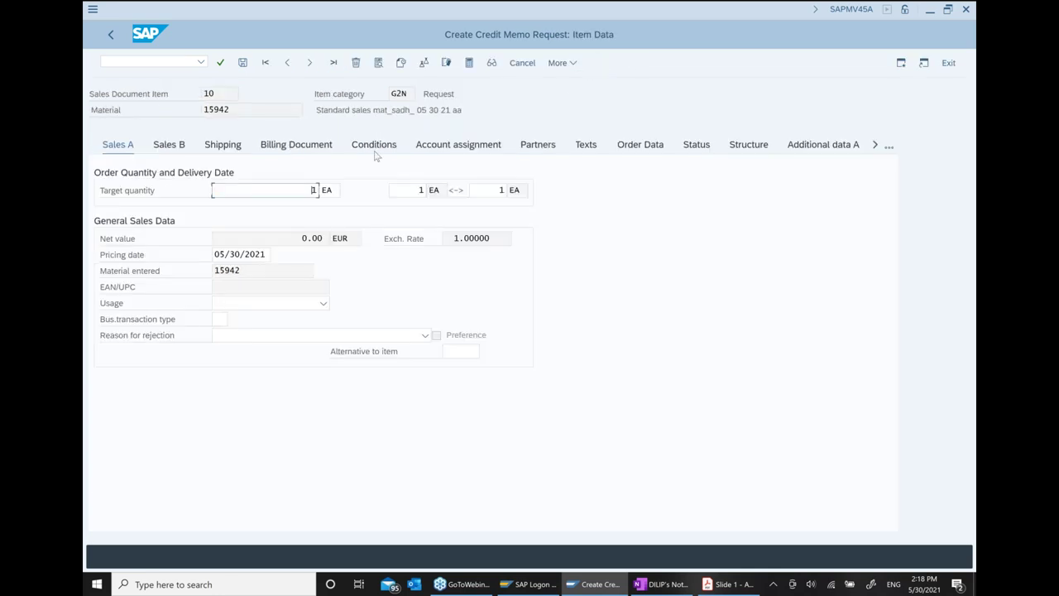
pyautogui.click(376, 145)
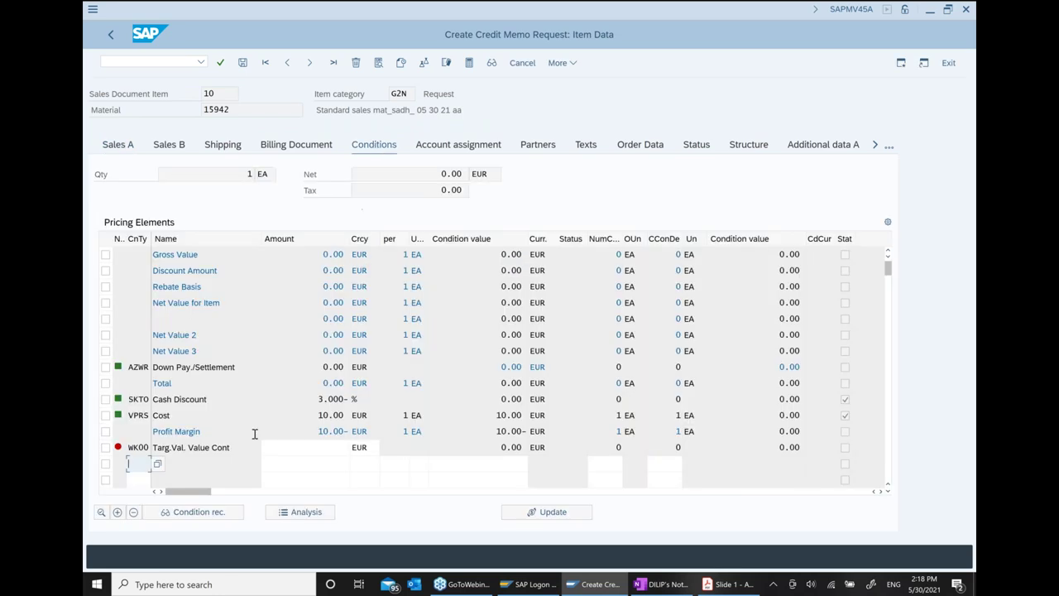
pyautogui.write('P')
pyautogui.press('Down')
pyautogui.press('Tab')
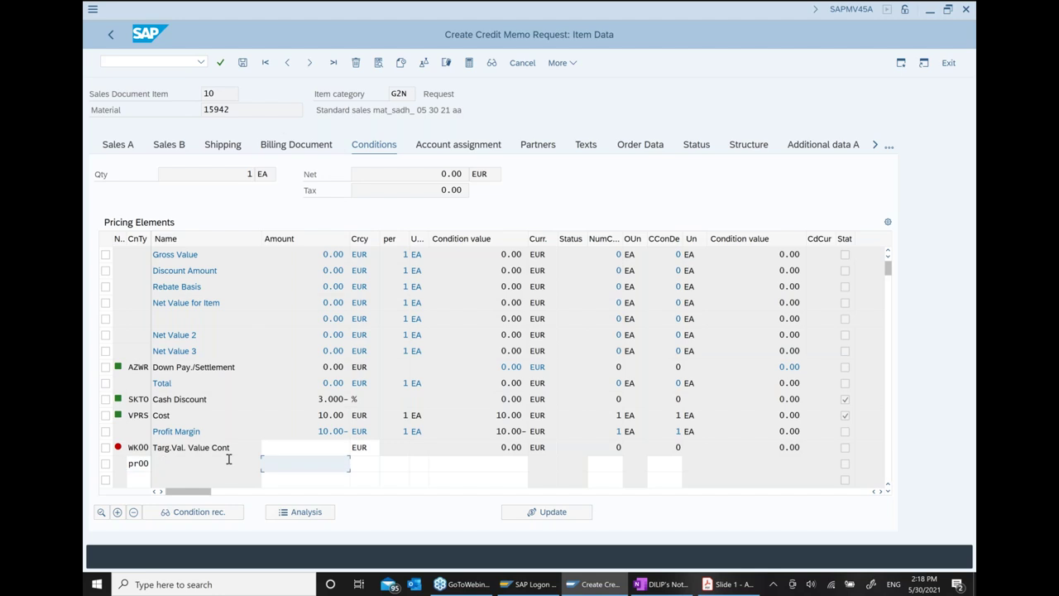
pyautogui.write('100')
pyautogui.press('Return')
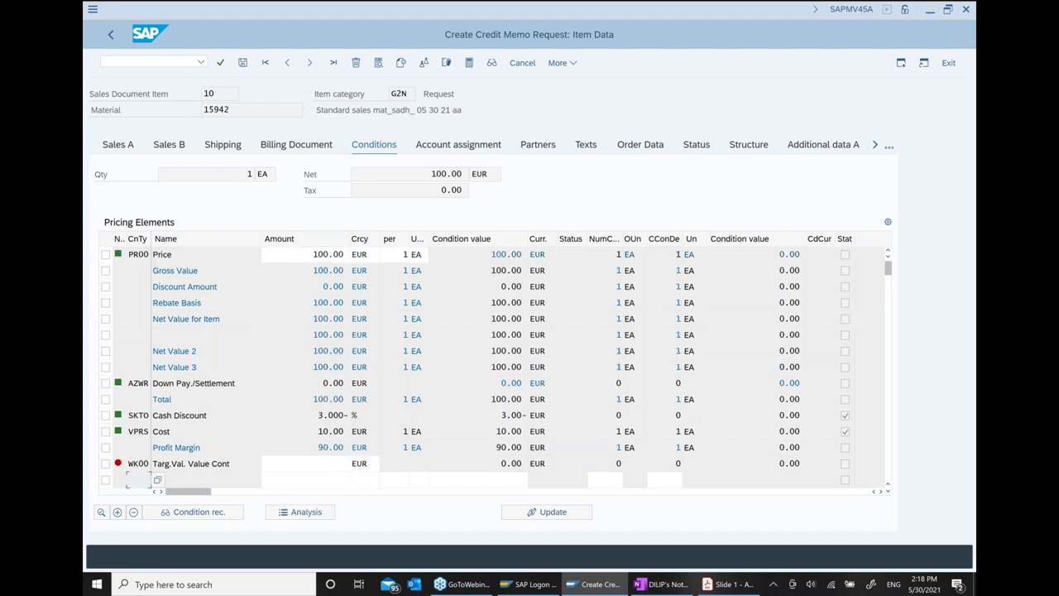
pyautogui.click(106, 41)
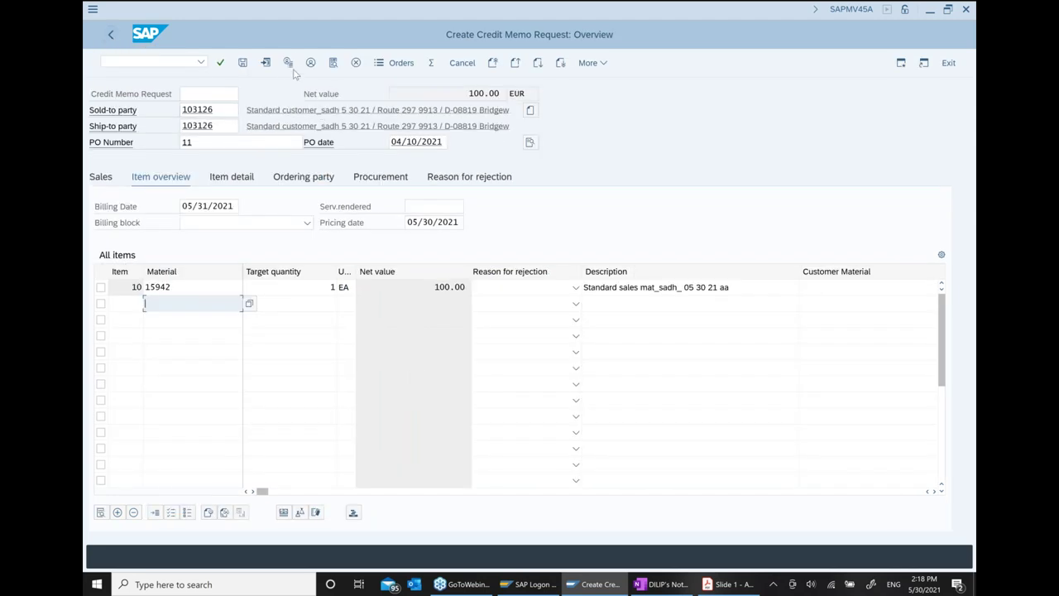
# Step: Try to save the credit memo request and open its missing header data for completion
pyautogui.click(243, 62)
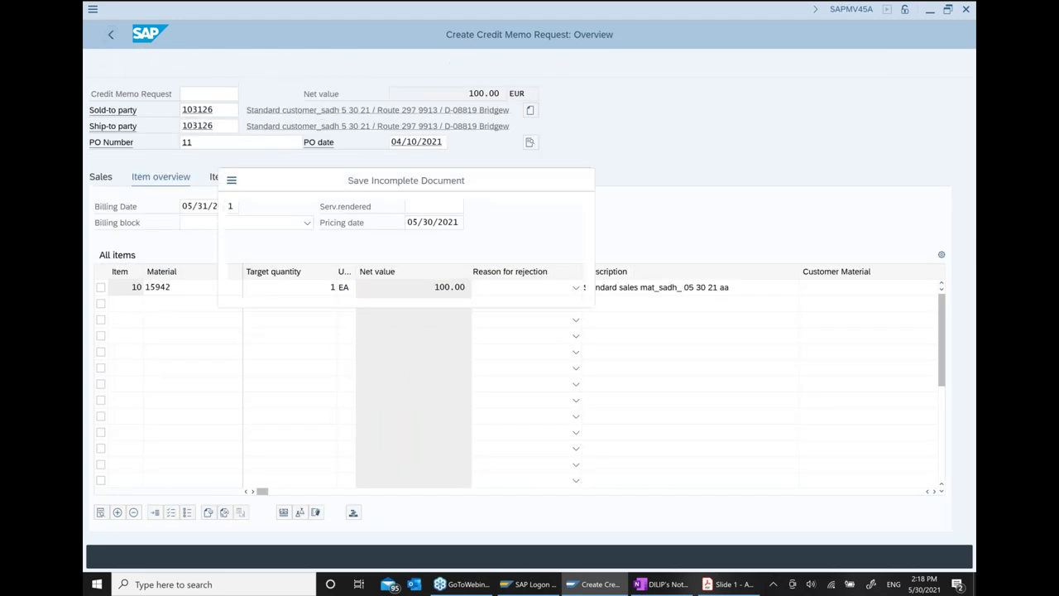
pyautogui.click(396, 288)
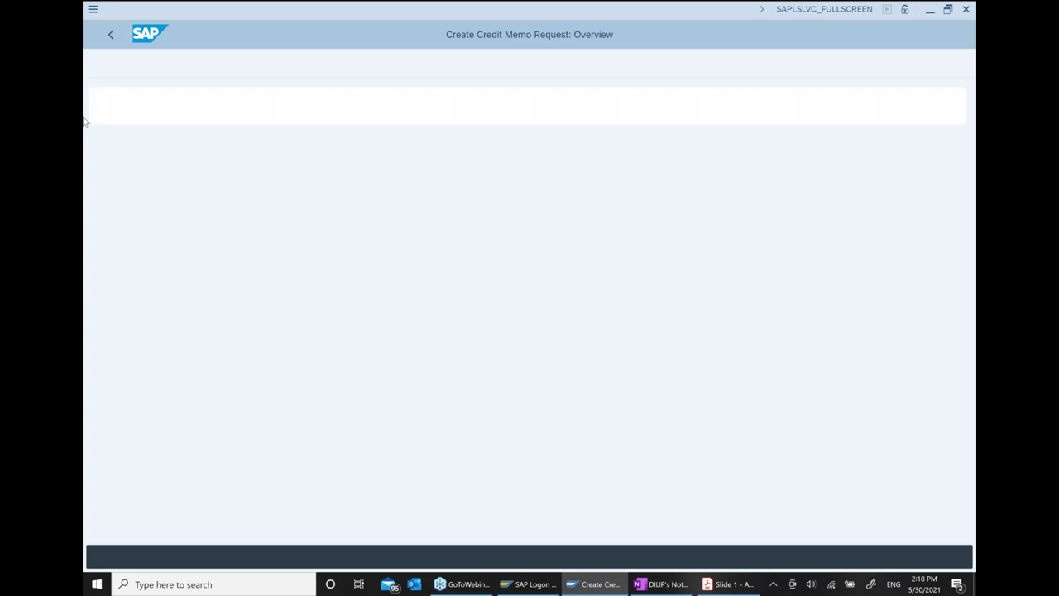
pyautogui.click(110, 153)
pyautogui.click(355, 63)
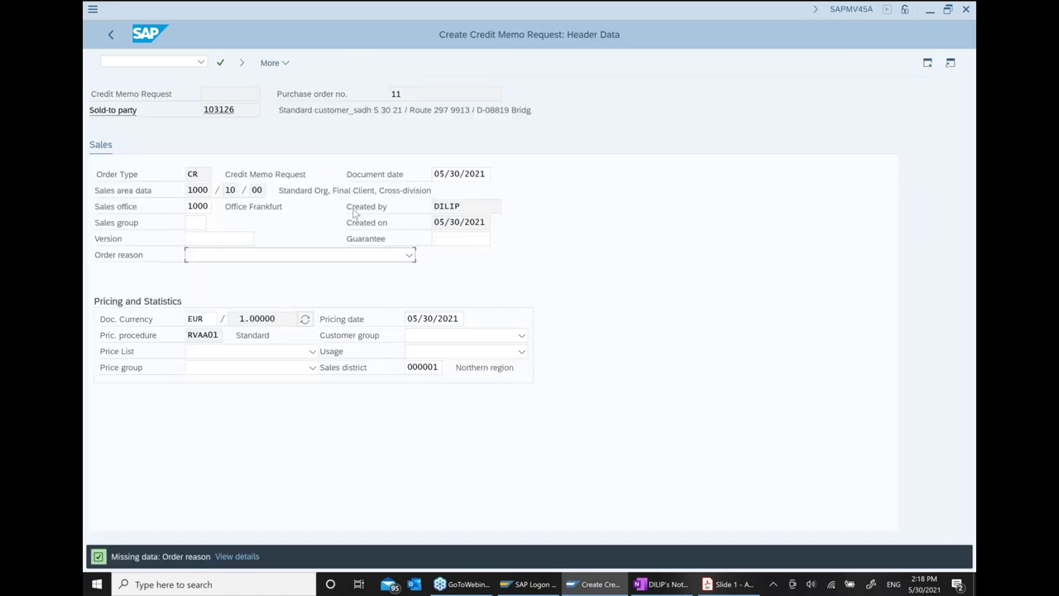
# Step: Set the order reason to 102 Damaged in transit and save the credit memo request
pyautogui.click(401, 257)
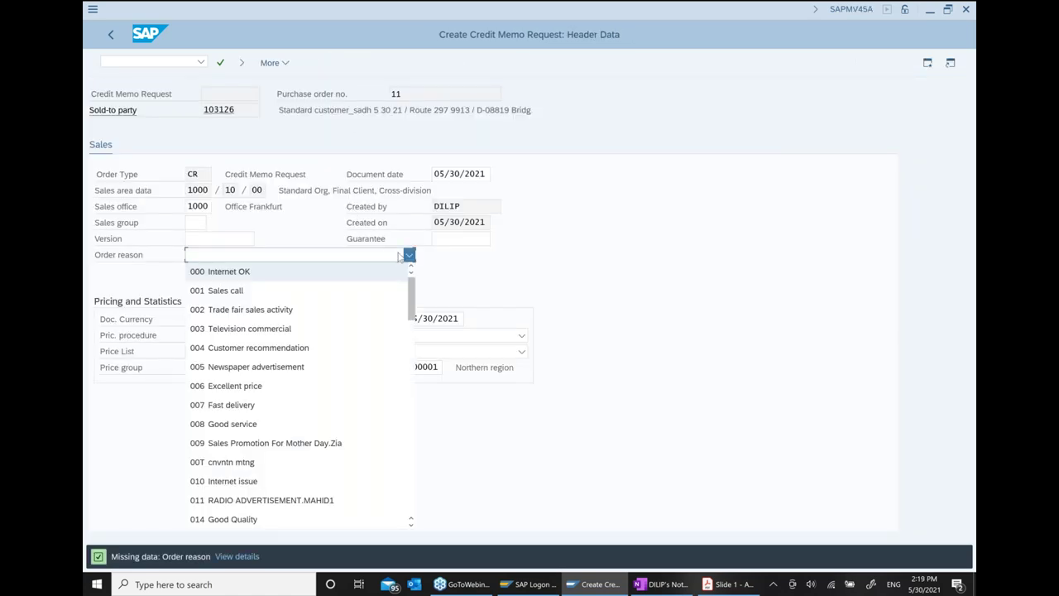
pyautogui.scroll(-2, 278, 410)
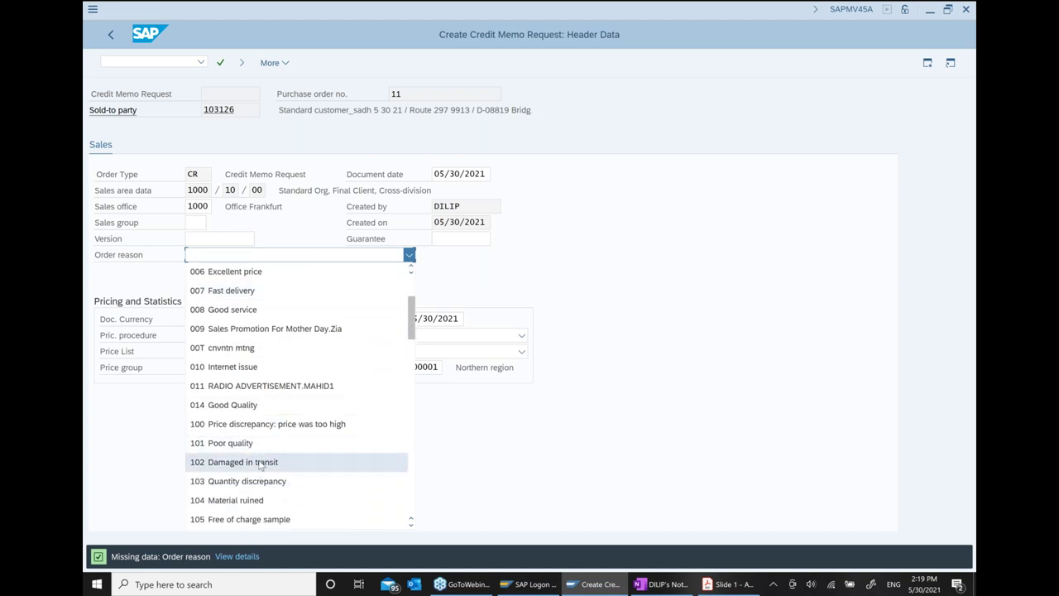
pyautogui.click(264, 468)
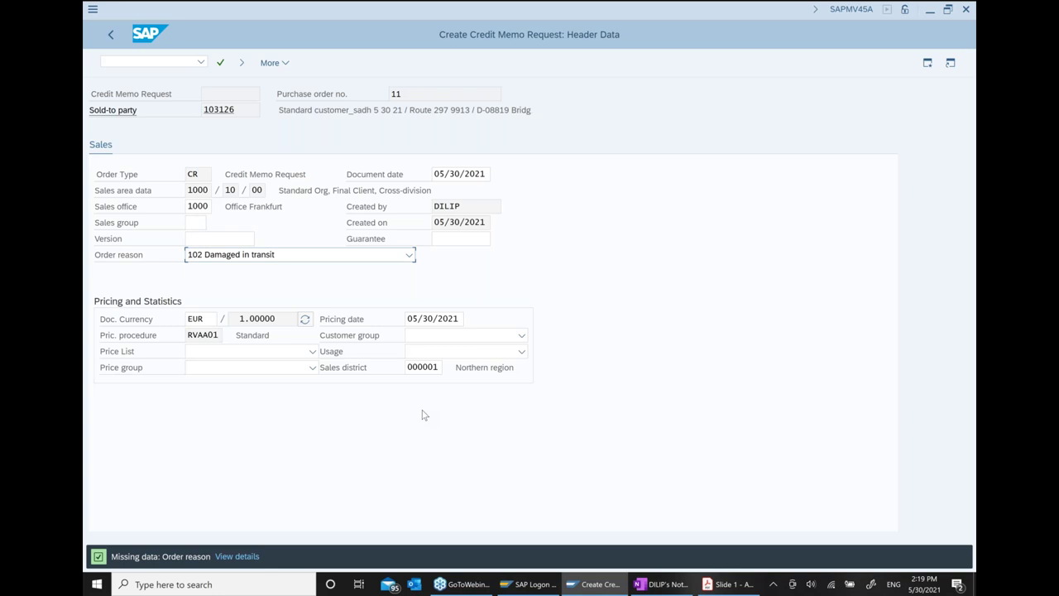
pyautogui.click(108, 38)
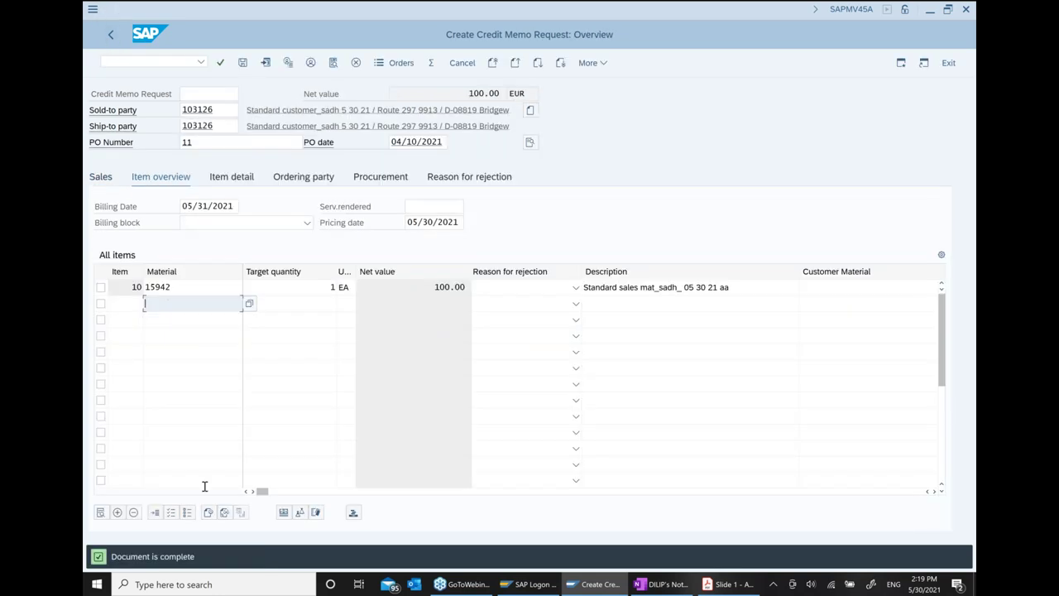
pyautogui.click(242, 63)
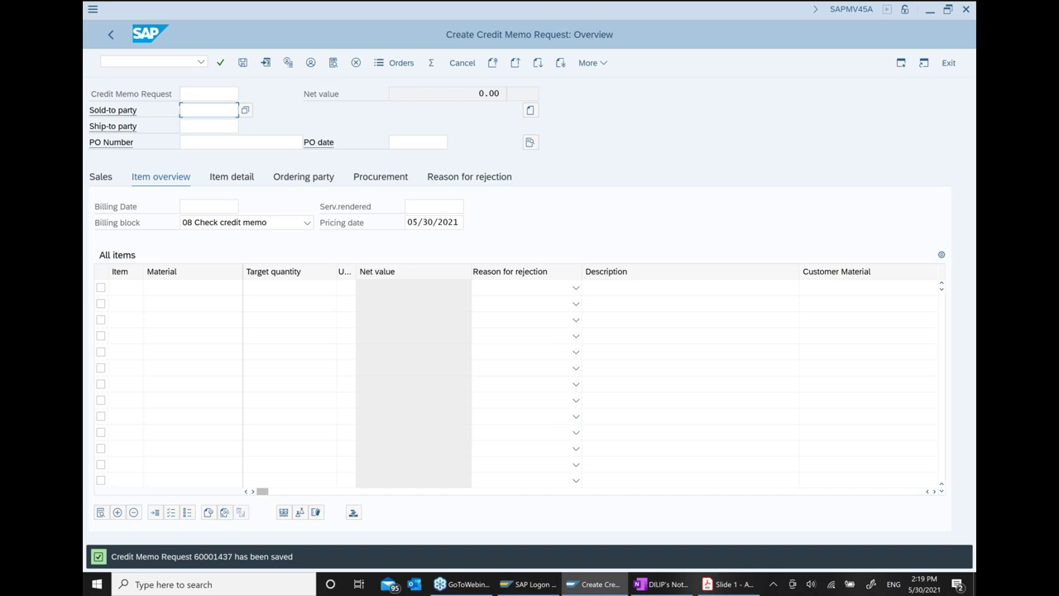
# Step: Go to the sales document display for the saved credit memo request and copy its document number
pyautogui.click(603, 71)
pyautogui.moveTo(623, 80)
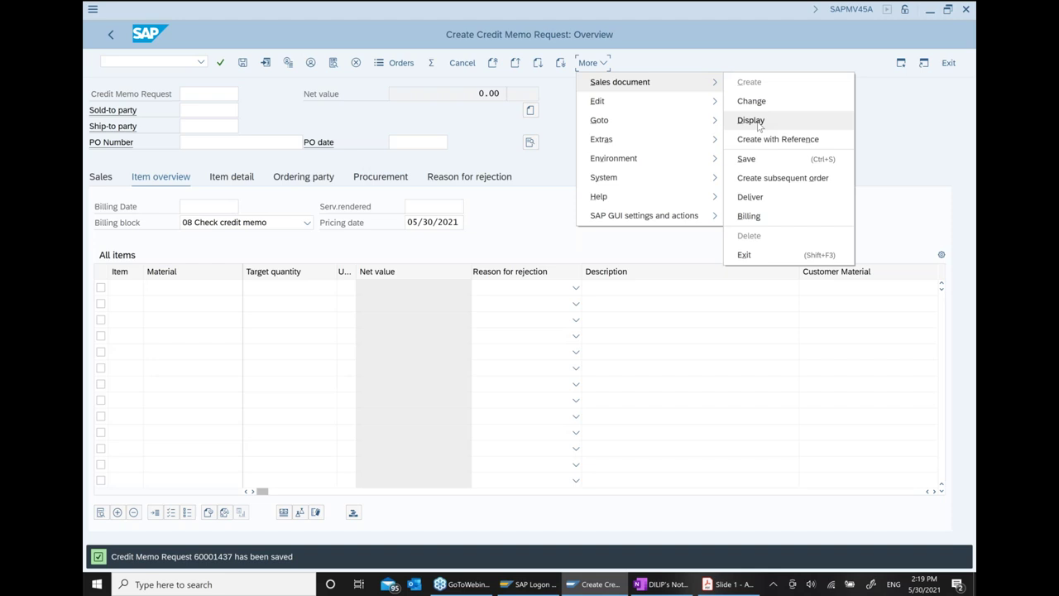
pyautogui.click(799, 121)
pyautogui.moveTo(279, 126); pyautogui.dragTo(171, 128)
pyautogui.hotkey('ctrl', 'c')
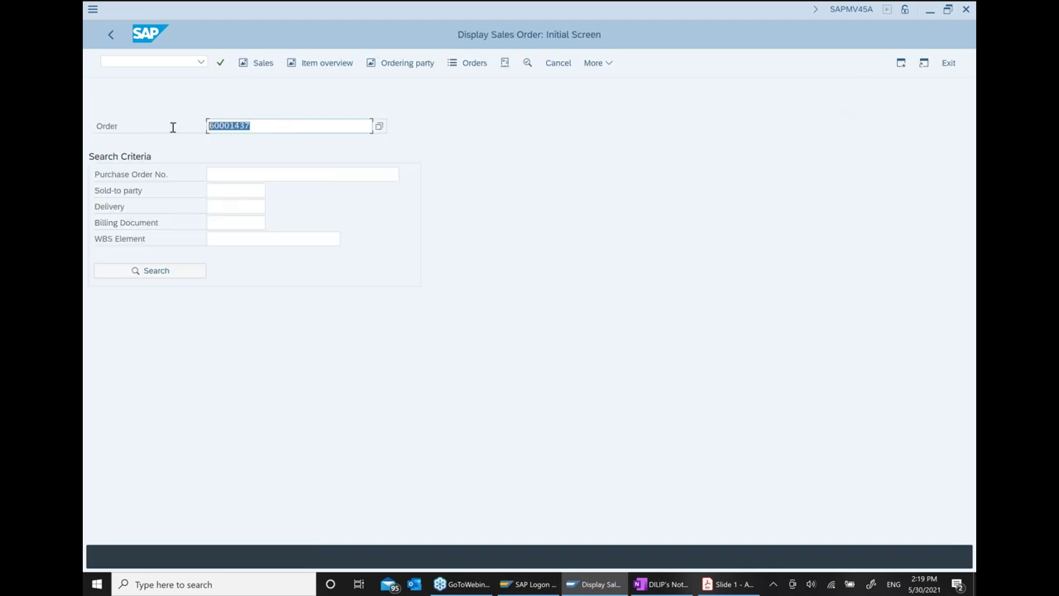
# Step: Switch to OneNote and append "...." and the copied document number to the "Create credit memo request ...VA01" bullet
pyautogui.click(662, 584)
pyautogui.click(547, 367)
pyautogui.write('....')
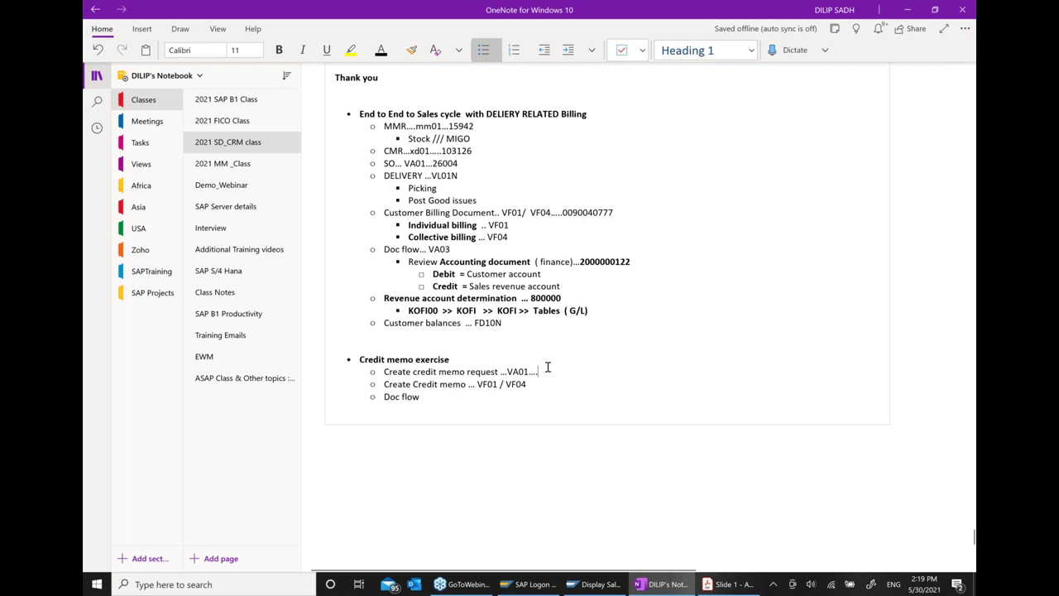
pyautogui.hotkey('ctrl', 'v')
pyautogui.moveTo(380, 384); pyautogui.dragTo(539, 387)
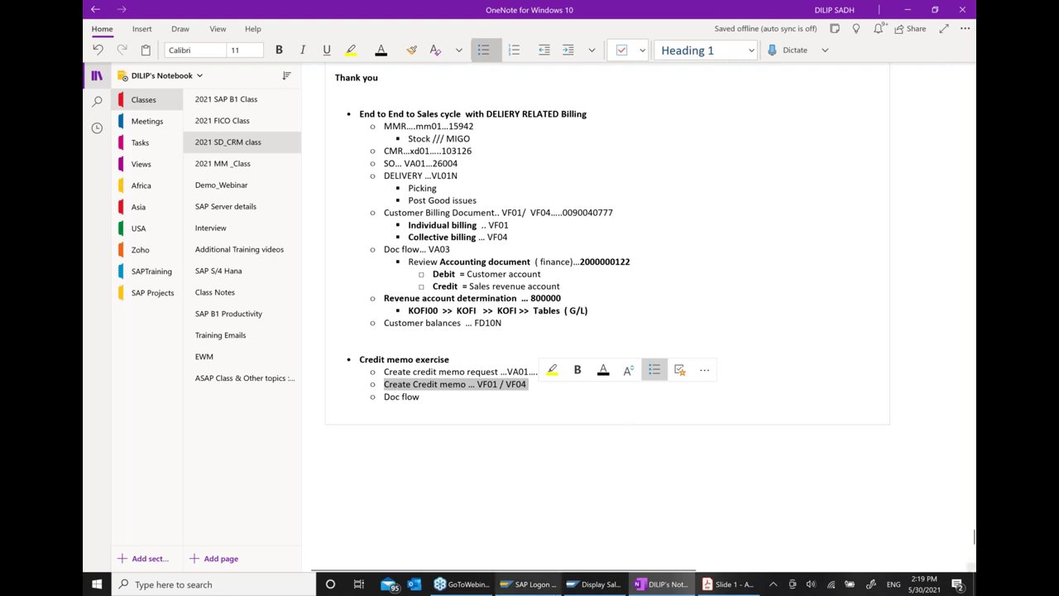
# Step: Switch back to SAP, leave the order display and start the Create Billing Document transaction from the Logistics area
pyautogui.click(594, 584)
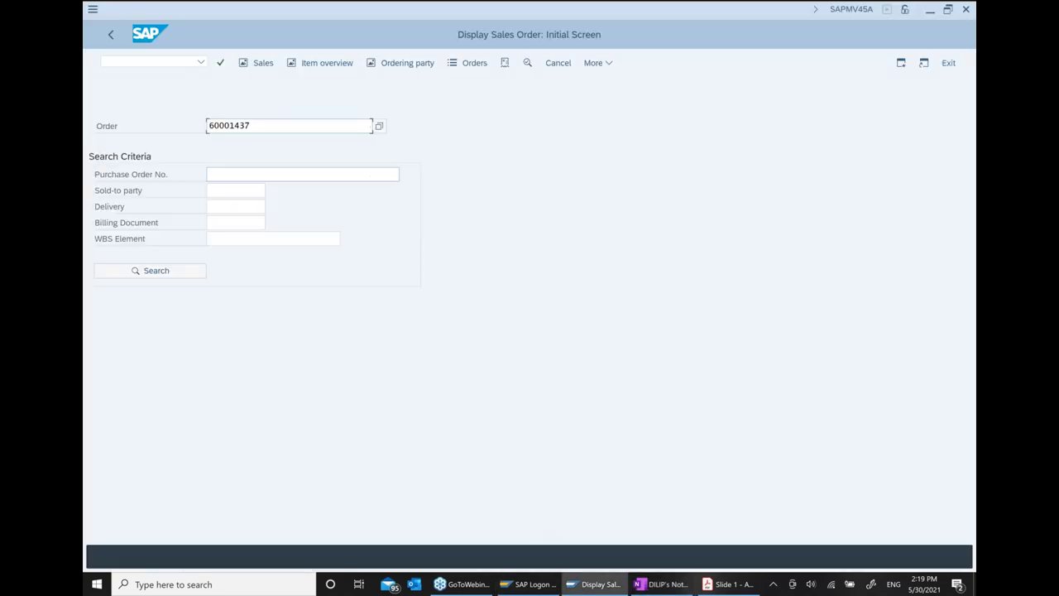
pyautogui.click(112, 34)
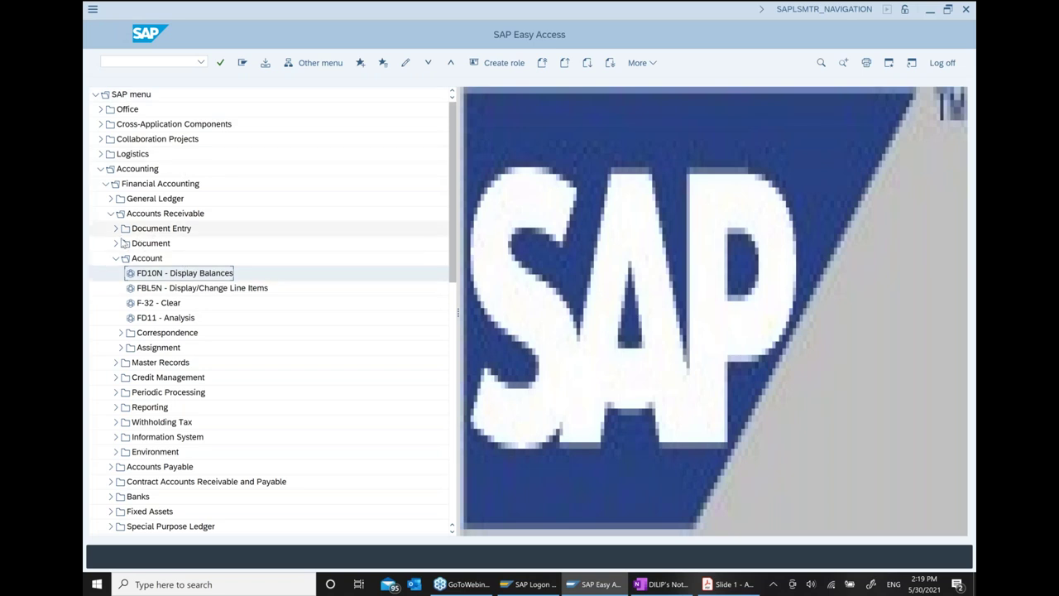
pyautogui.click(100, 169)
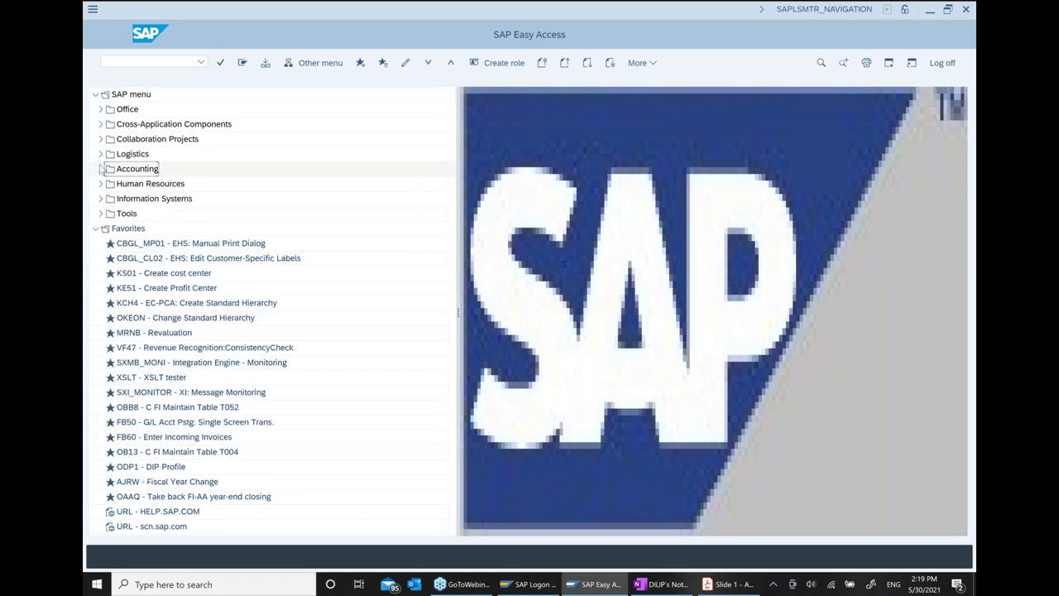
pyautogui.click(100, 154)
pyautogui.doubleClick(176, 244)
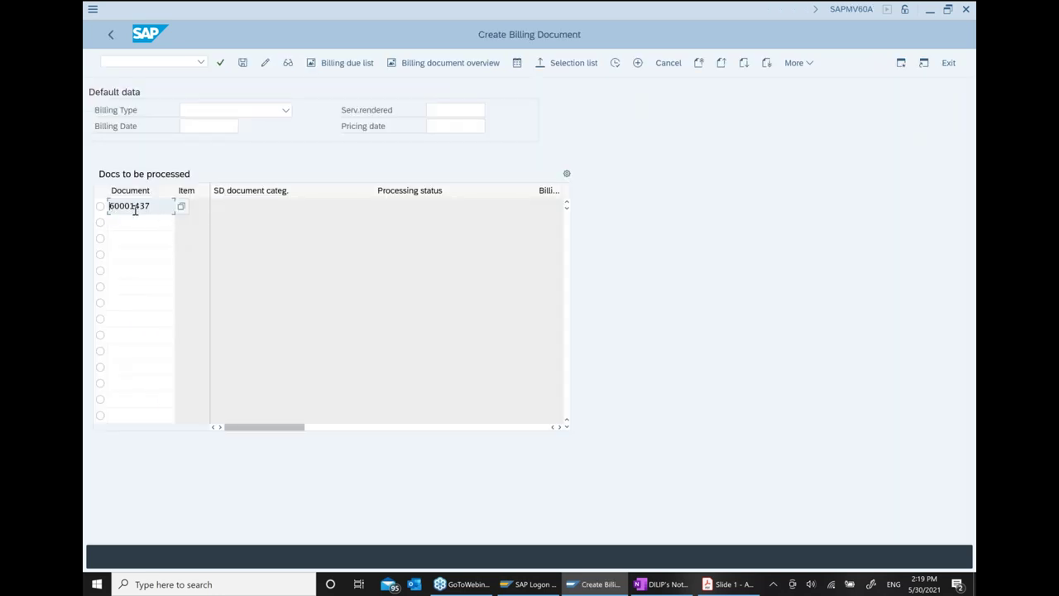
pyautogui.press('Return')
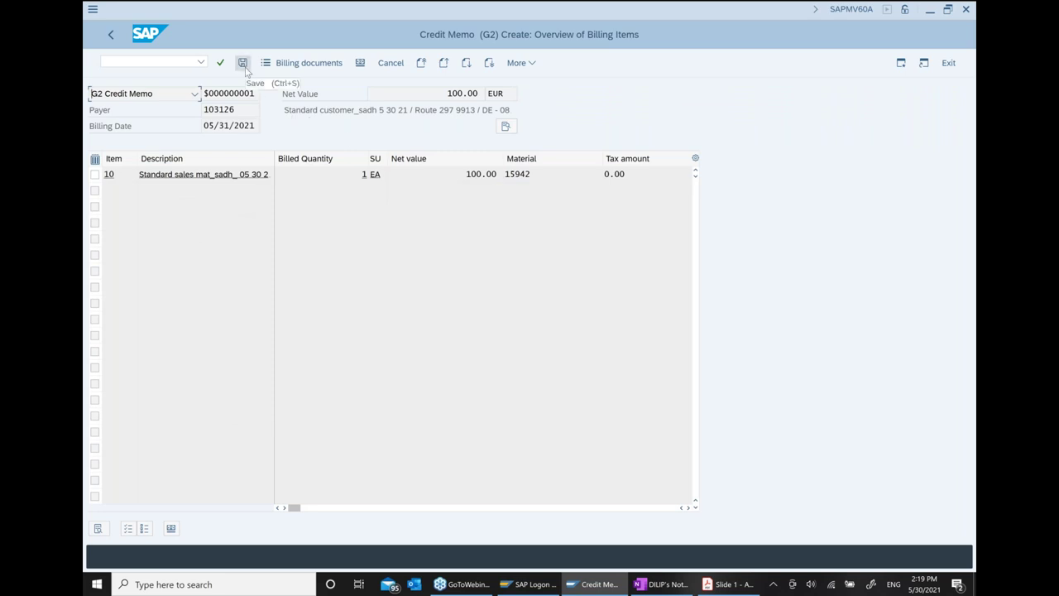
pyautogui.click(111, 36)
pyautogui.click(110, 38)
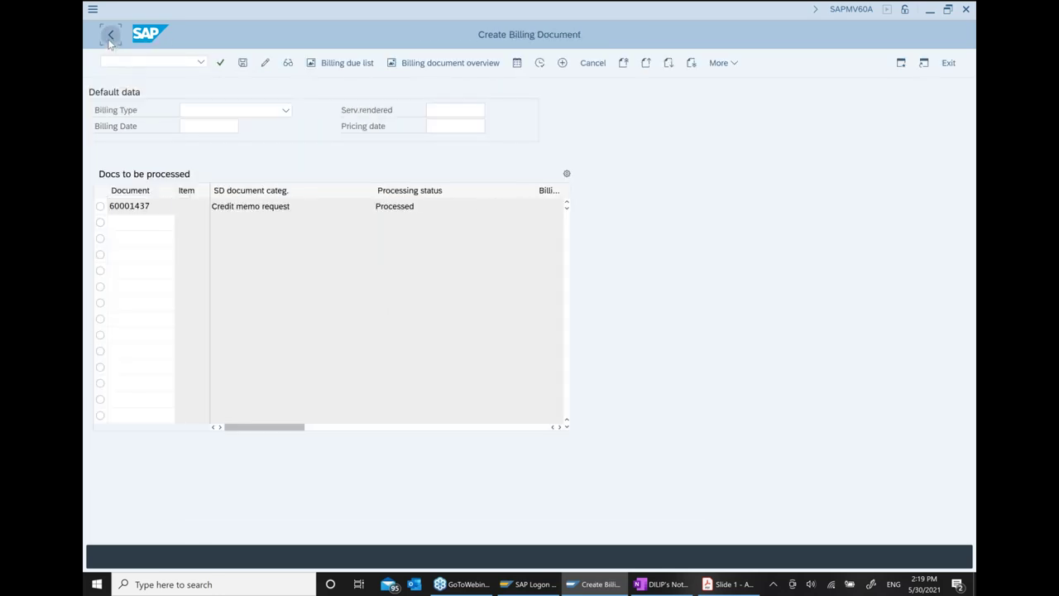
pyautogui.click(358, 268)
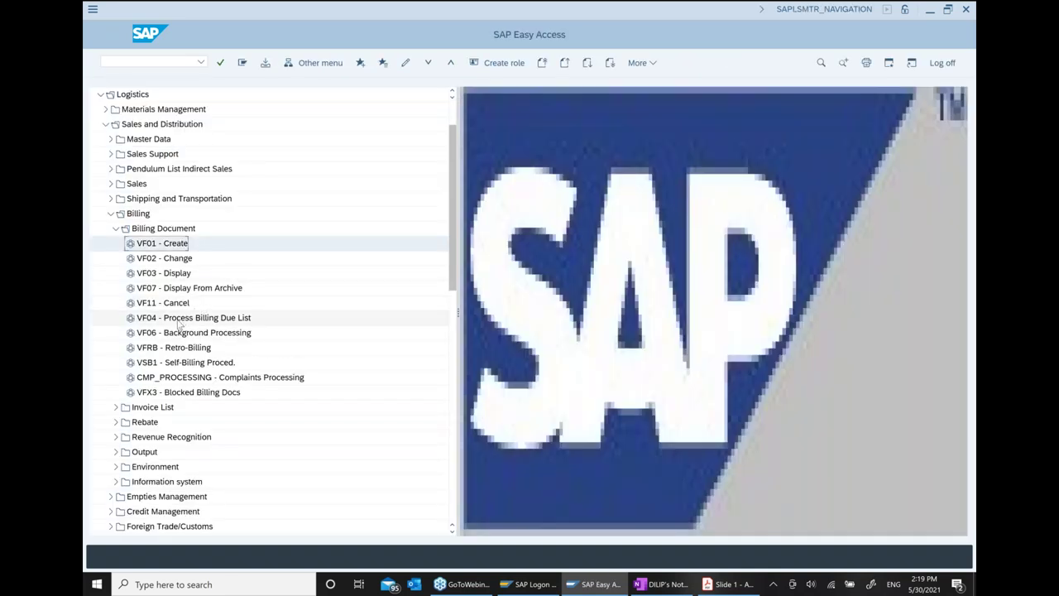
# Step: Start Process Billing Due List (VF04), enter the customer's number as sold-to party and display the billing list
pyautogui.doubleClick(178, 321)
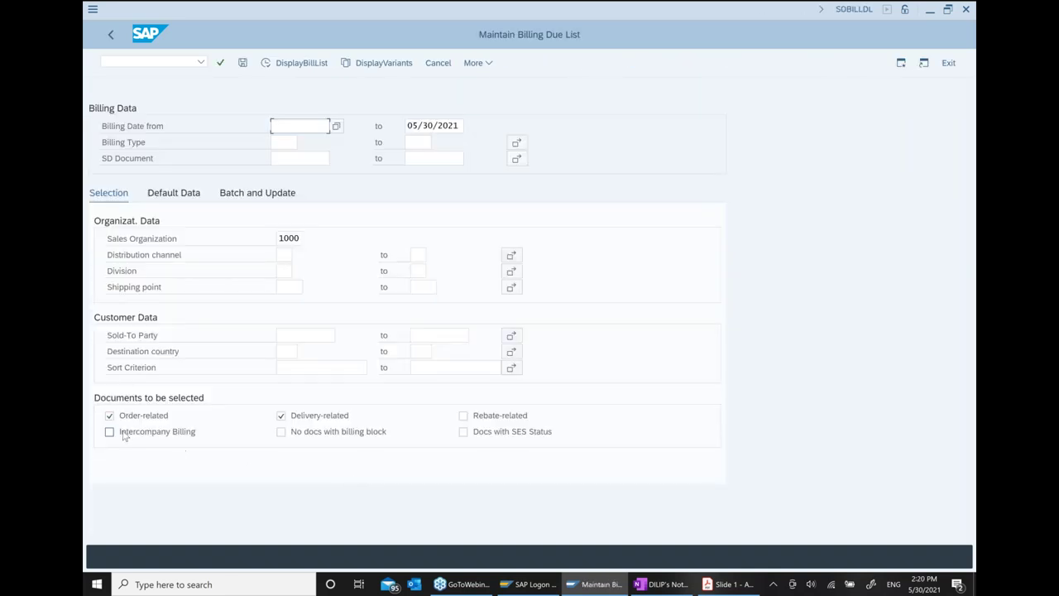
pyautogui.click(293, 335)
pyautogui.write('1')
pyautogui.click(367, 352)
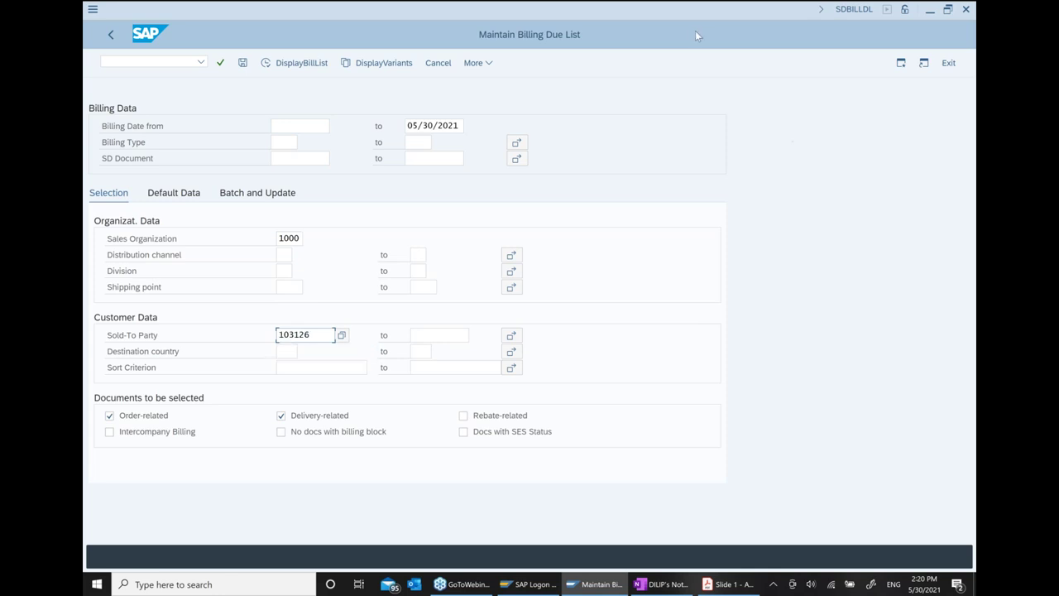
pyautogui.click(270, 73)
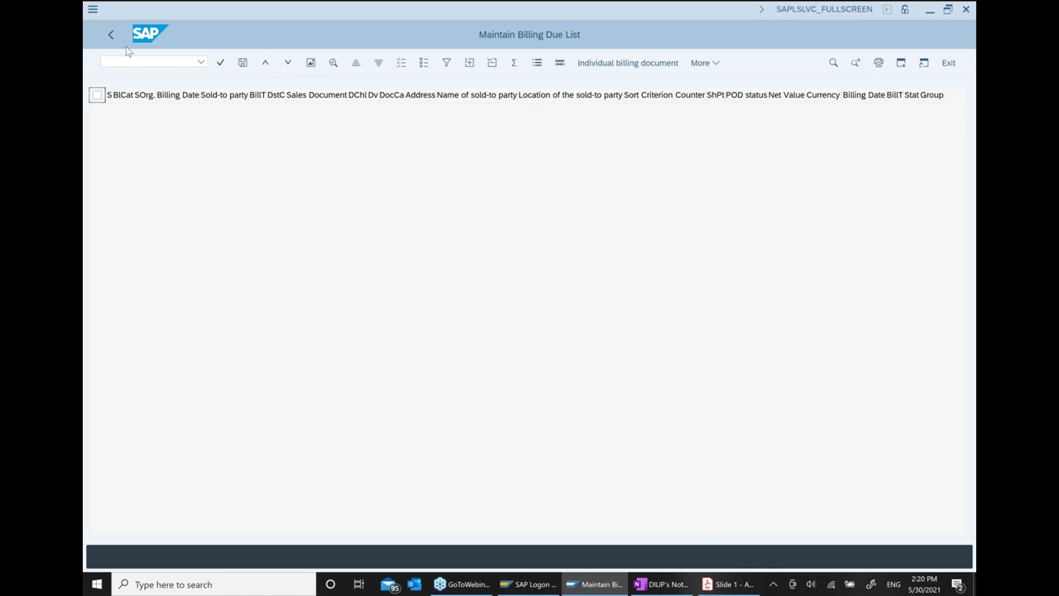
# Step: Return to the selection screen, set the end of the billing date range to 06/05/2021 and display the billing list again
pyautogui.click(109, 34)
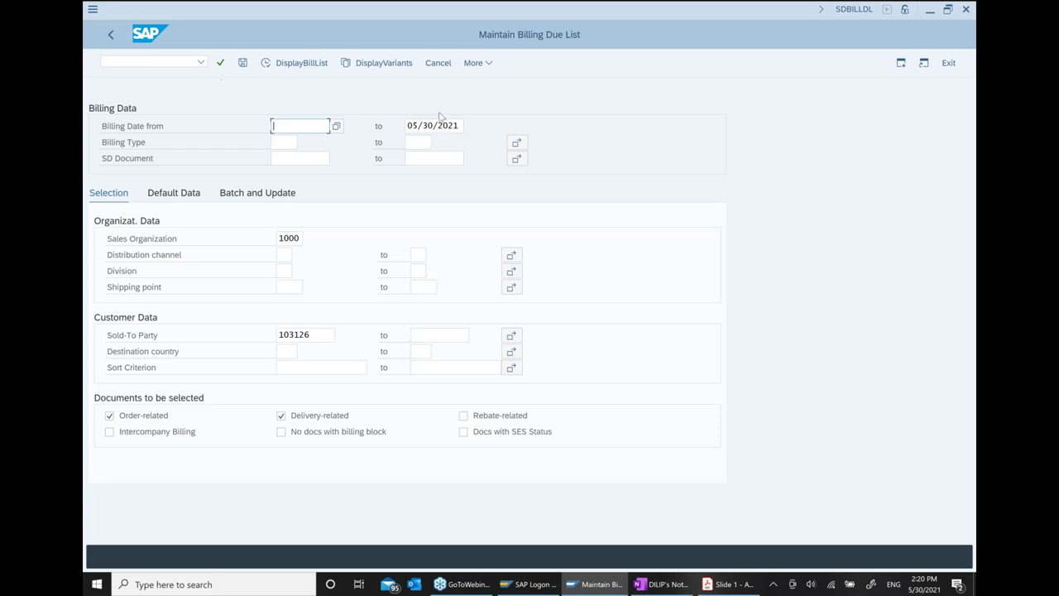
pyautogui.click(470, 126)
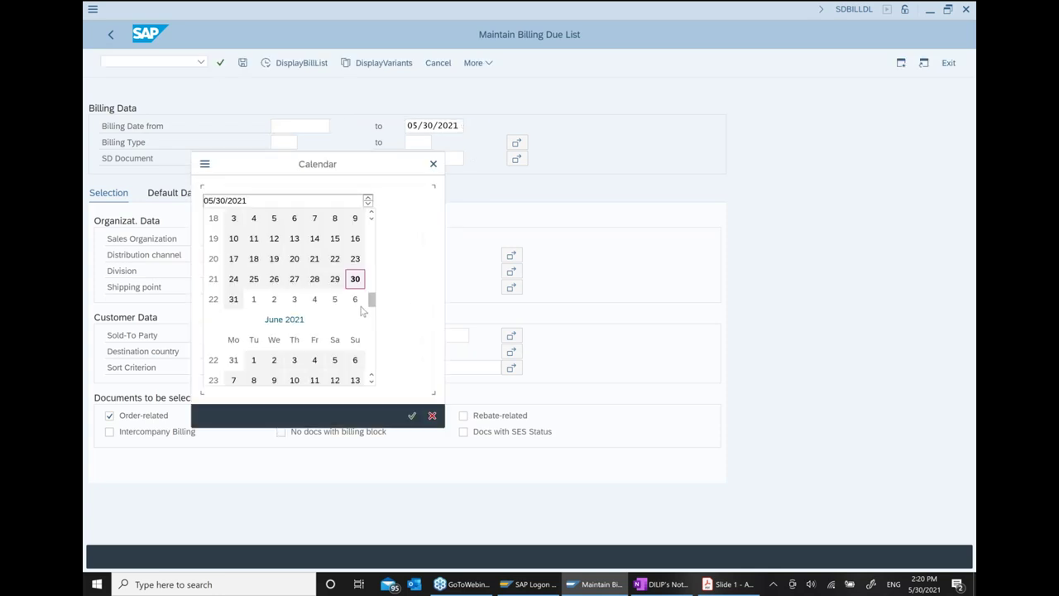
pyautogui.click(335, 360)
pyautogui.click(266, 64)
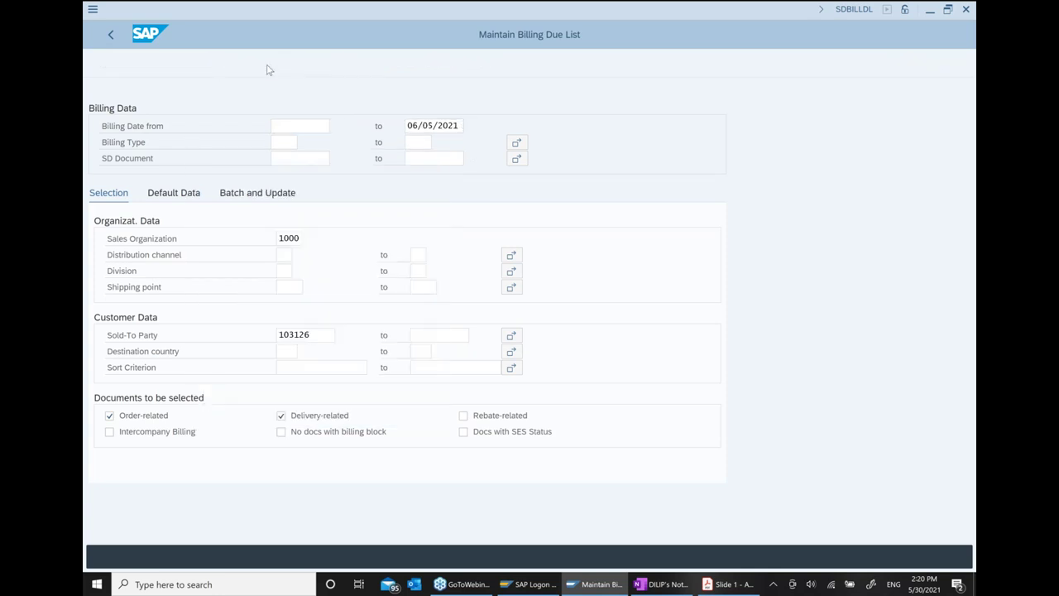
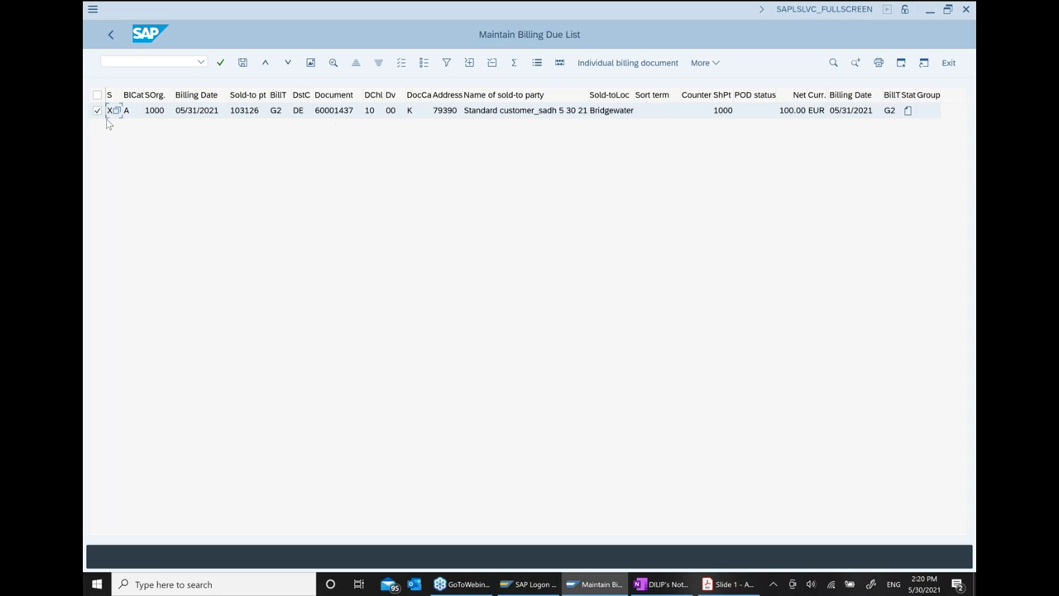
# Step: Create the G2 credit memo for the listed request using online collective billing and save it
pyautogui.click(713, 65)
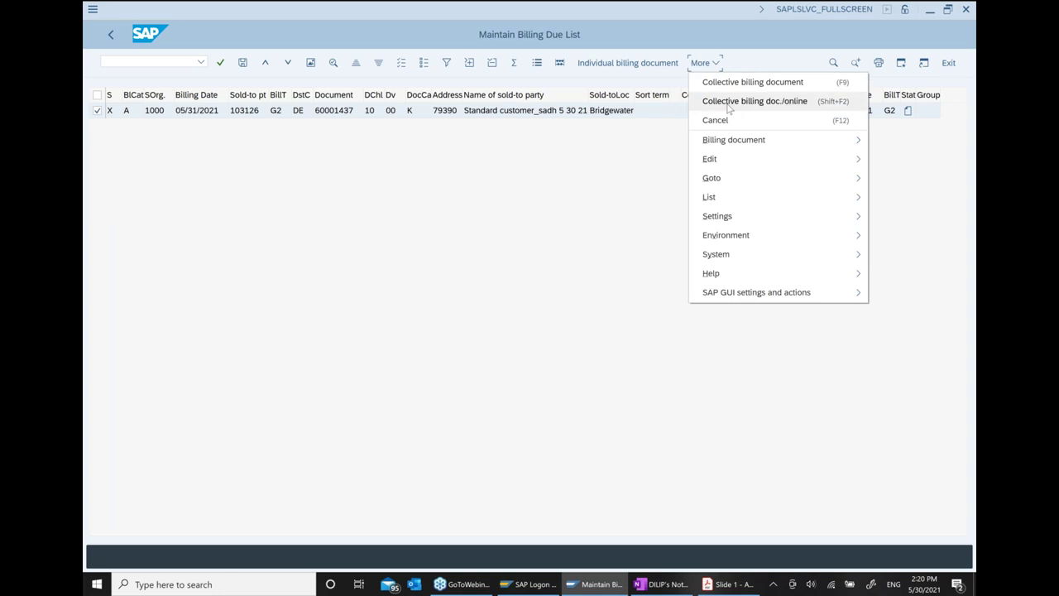
pyautogui.click(728, 103)
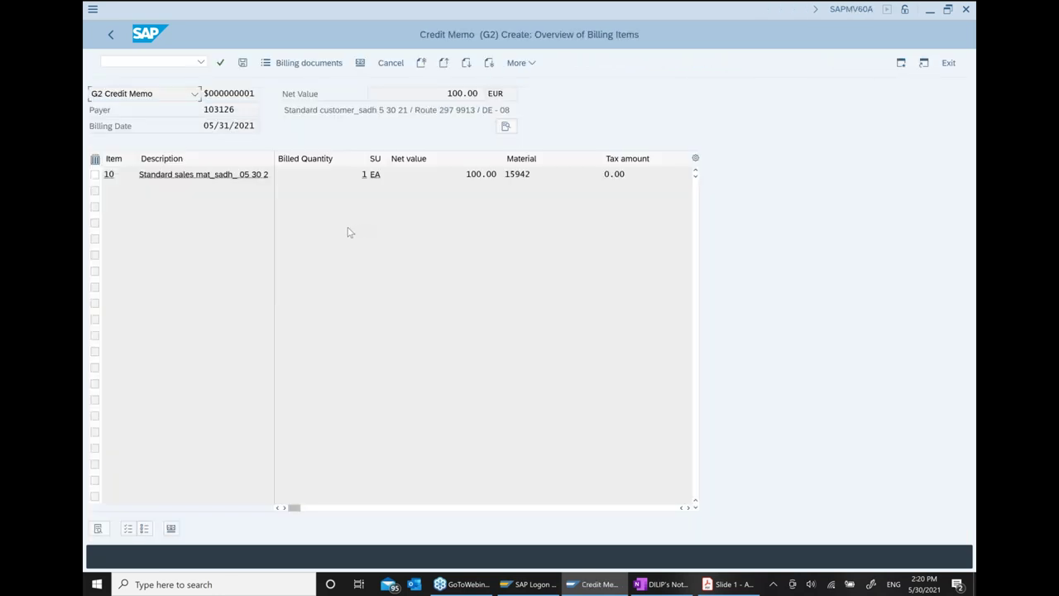
pyautogui.click(442, 91)
pyautogui.click(245, 64)
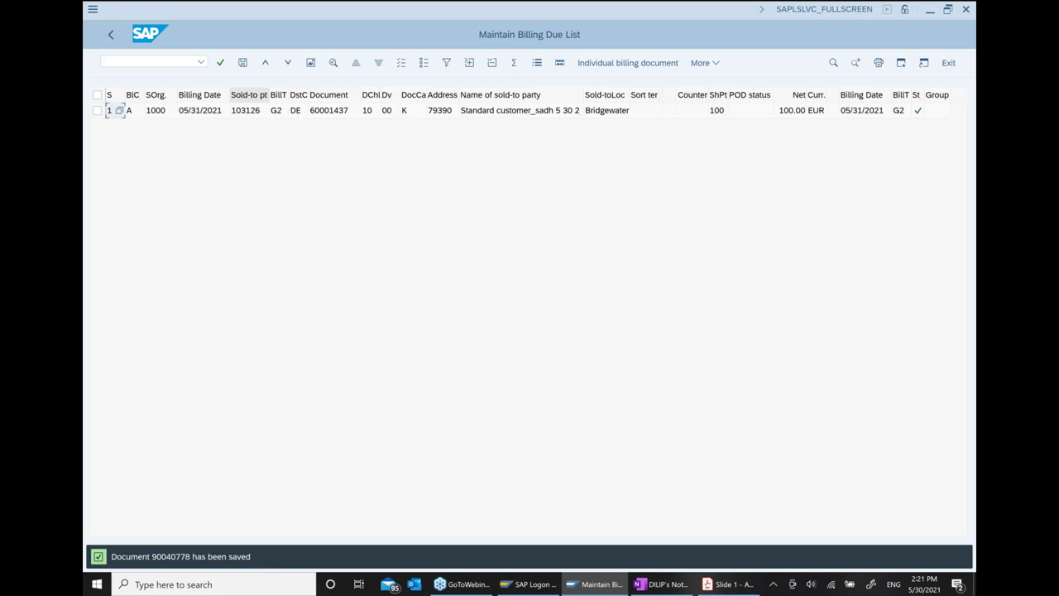
# Step: Leave the billing due list, start transaction VA03 and display the document flow of the credit memo request
pyautogui.click(111, 35)
pyautogui.click(112, 36)
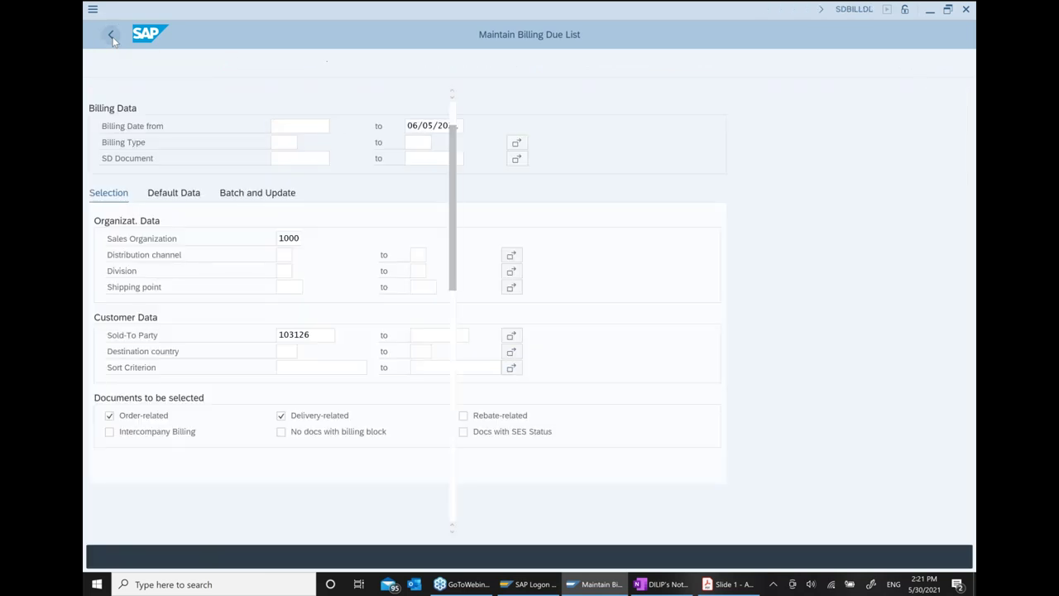
pyautogui.click(159, 62)
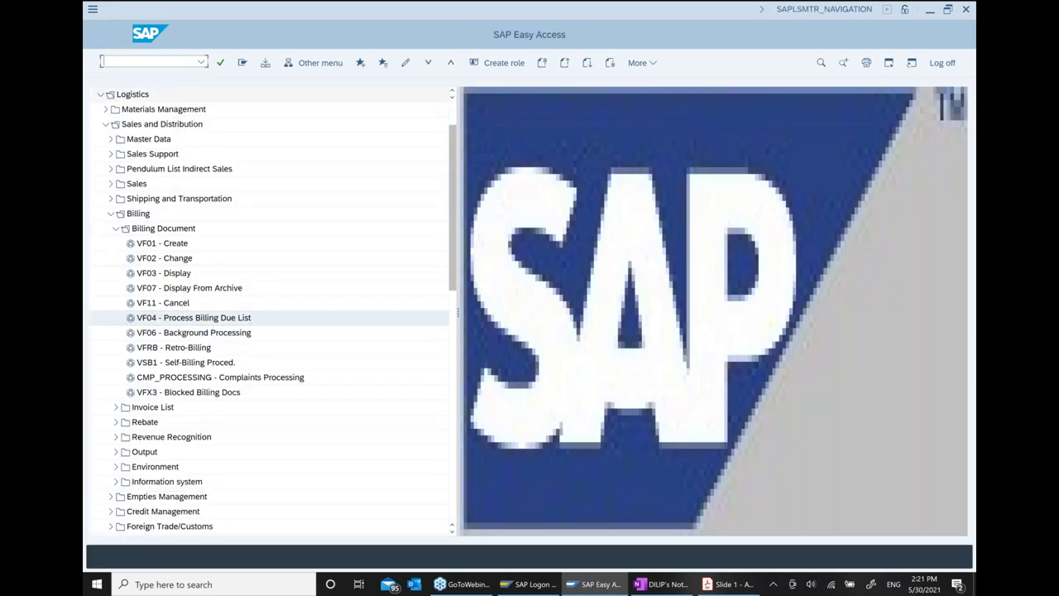
pyautogui.write('VA03')
pyautogui.press('Return')
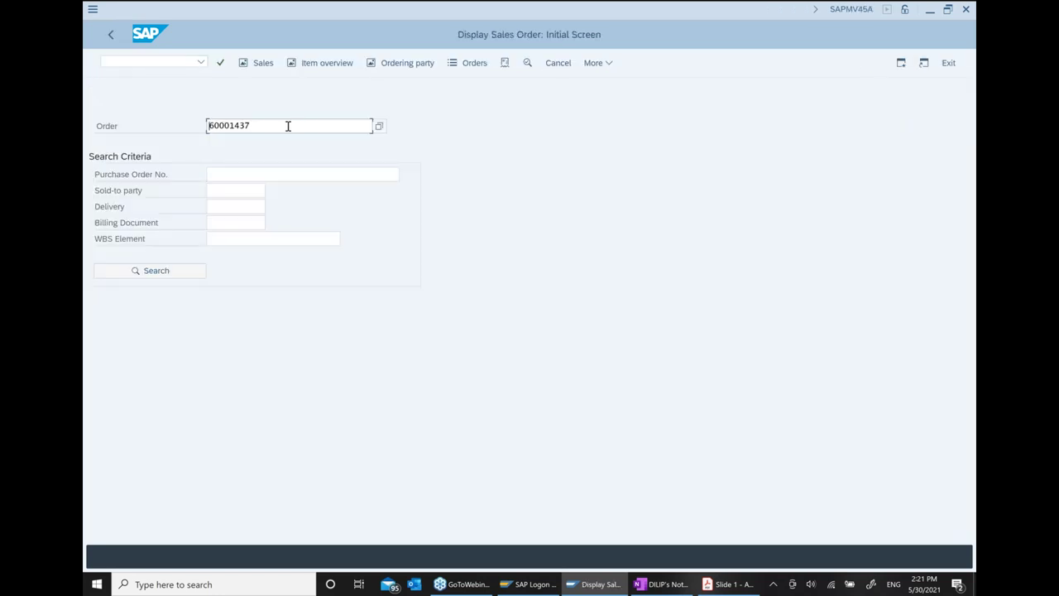
pyautogui.click(611, 69)
pyautogui.moveTo(627, 139)
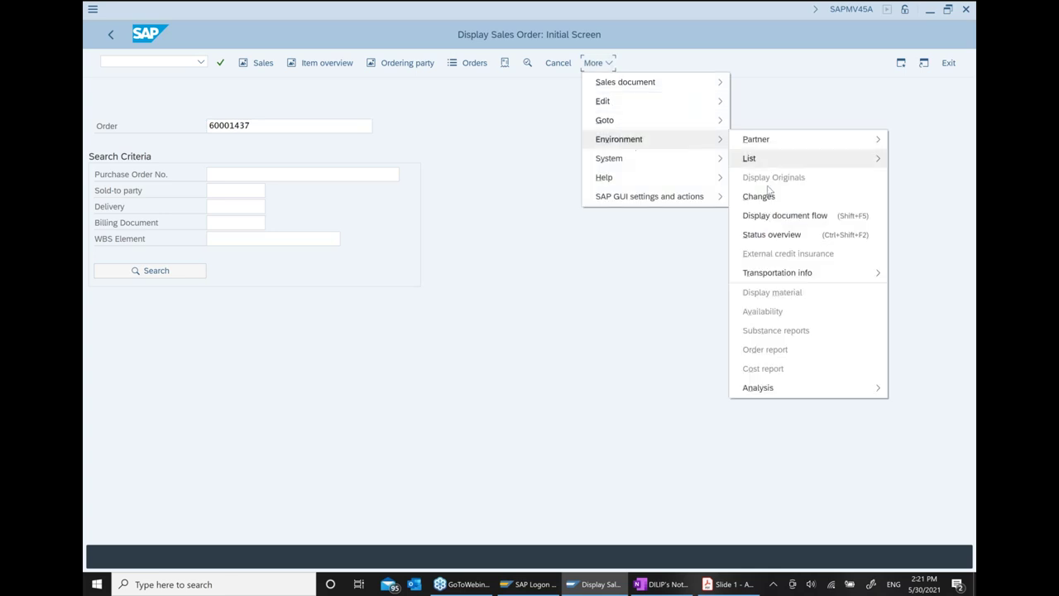
pyautogui.click(766, 216)
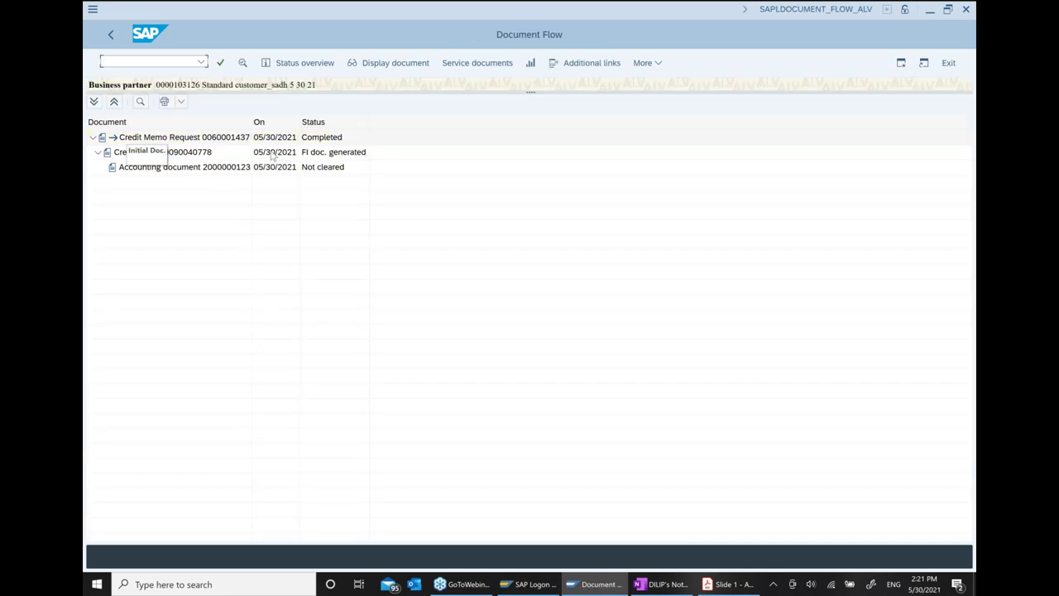
# Step: Review the credit memo's entries in the document flow and display its accounting document
pyautogui.click(211, 153)
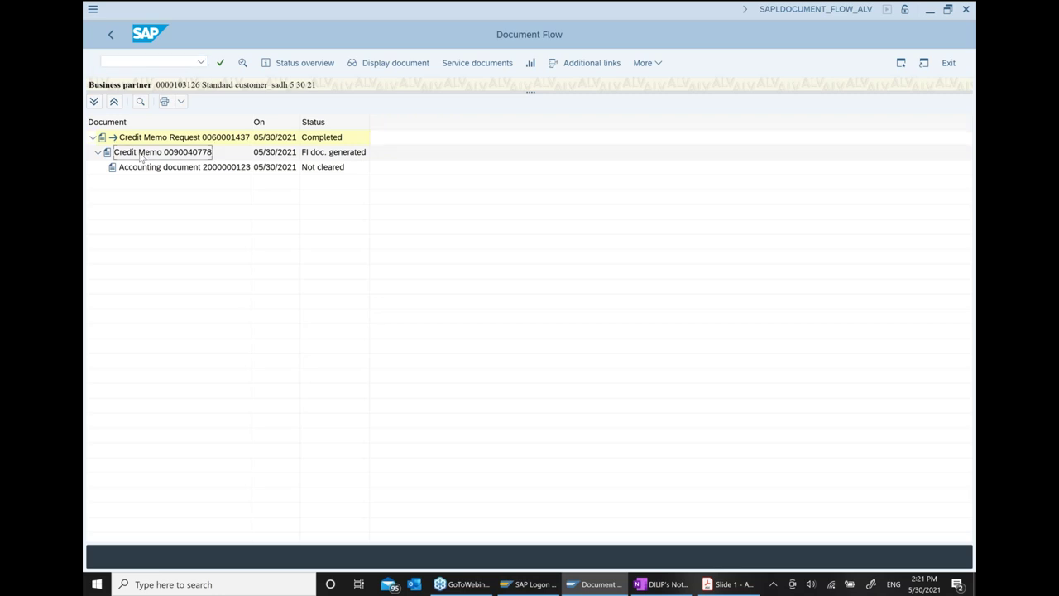
pyautogui.click(357, 156)
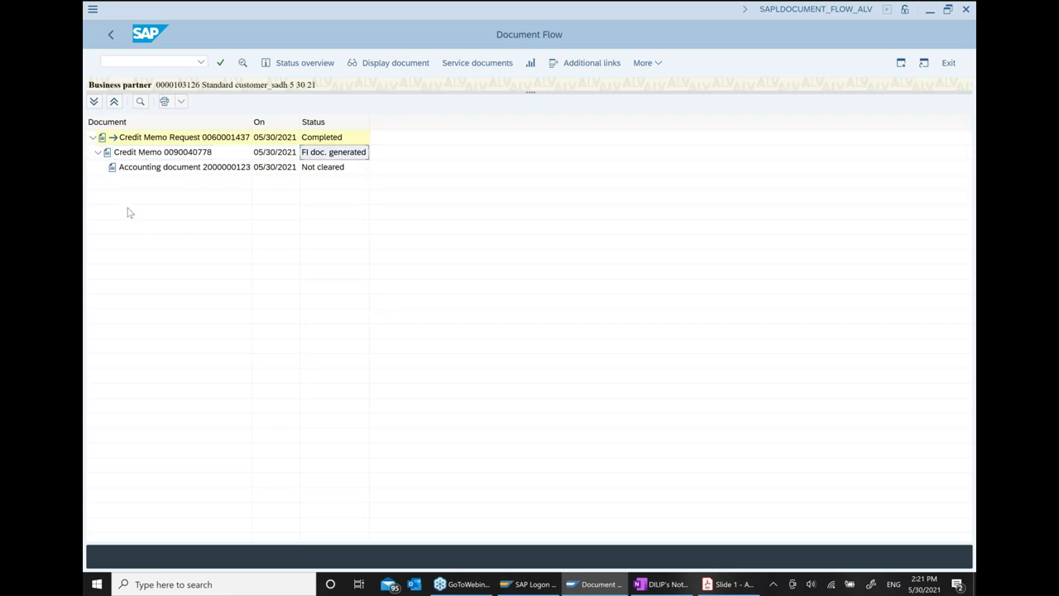
pyautogui.click(149, 171)
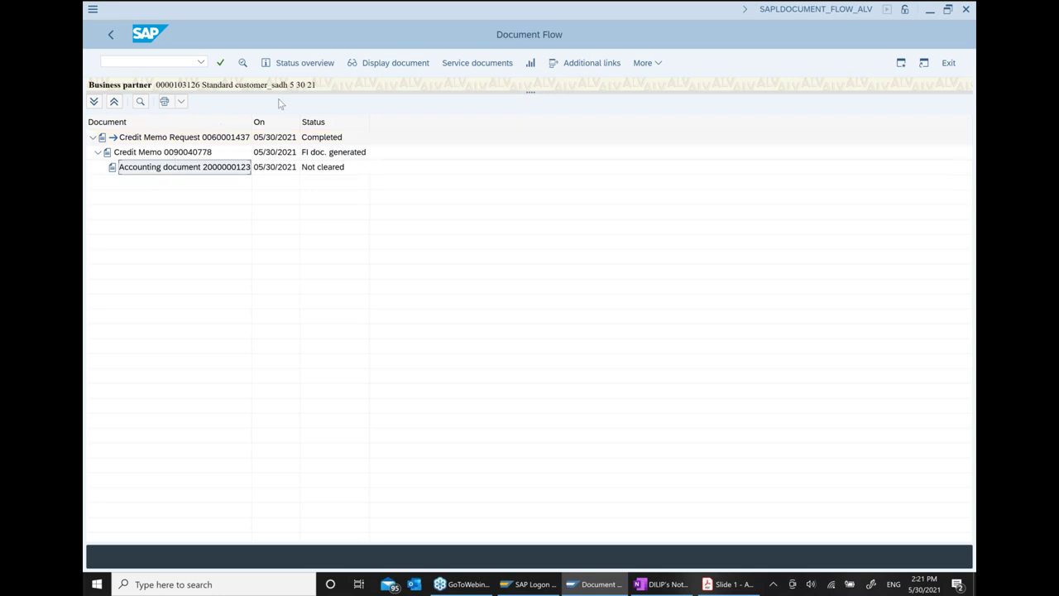
pyautogui.click(384, 69)
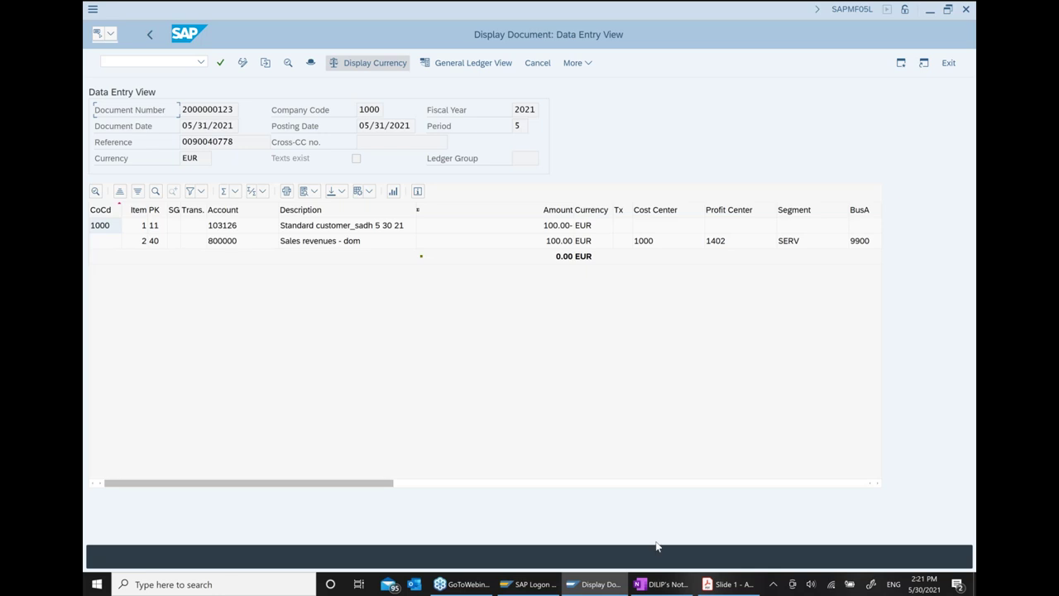
# Step: Copy the accounting document's reference number from SAP and append "..." and that number to the "Create Credit memo ... VF01 / VF04" bullet in OneNote
pyautogui.click(660, 584)
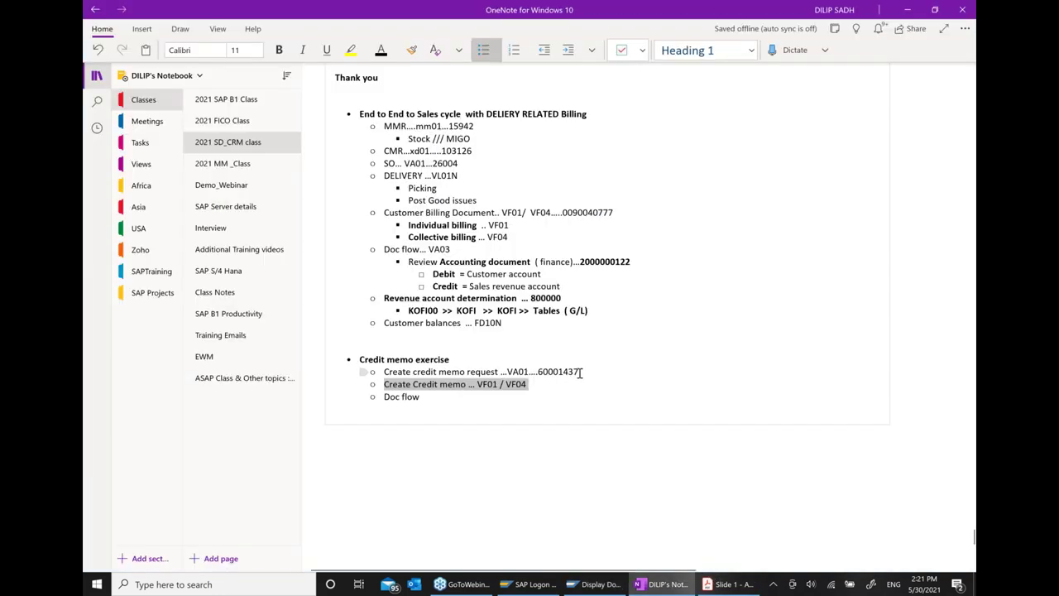
pyautogui.click(539, 388)
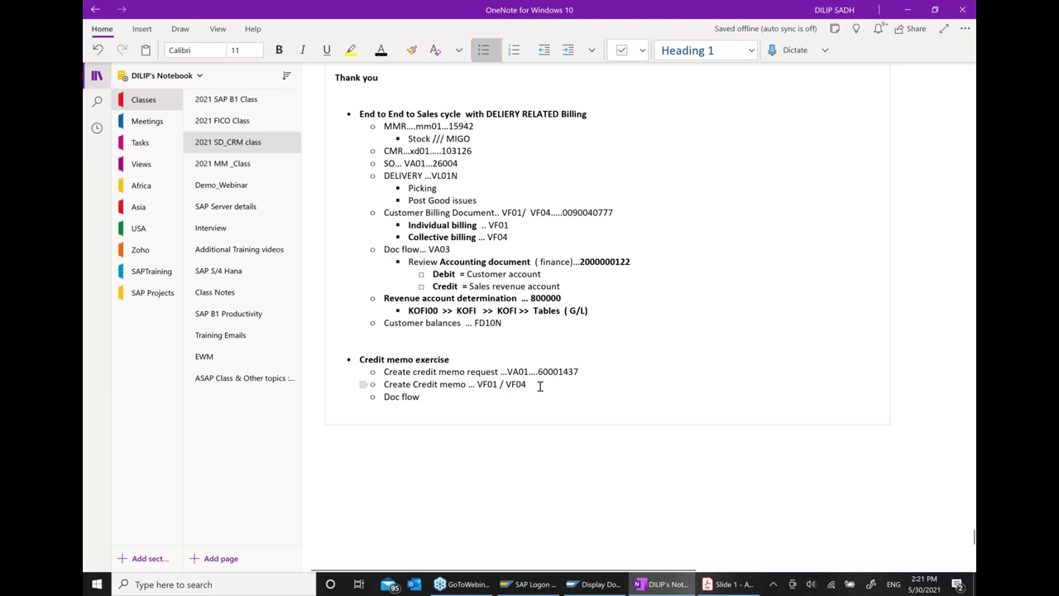
pyautogui.click(596, 586)
pyautogui.moveTo(237, 142); pyautogui.dragTo(165, 155)
pyautogui.hotkey('ctrl', 'c')
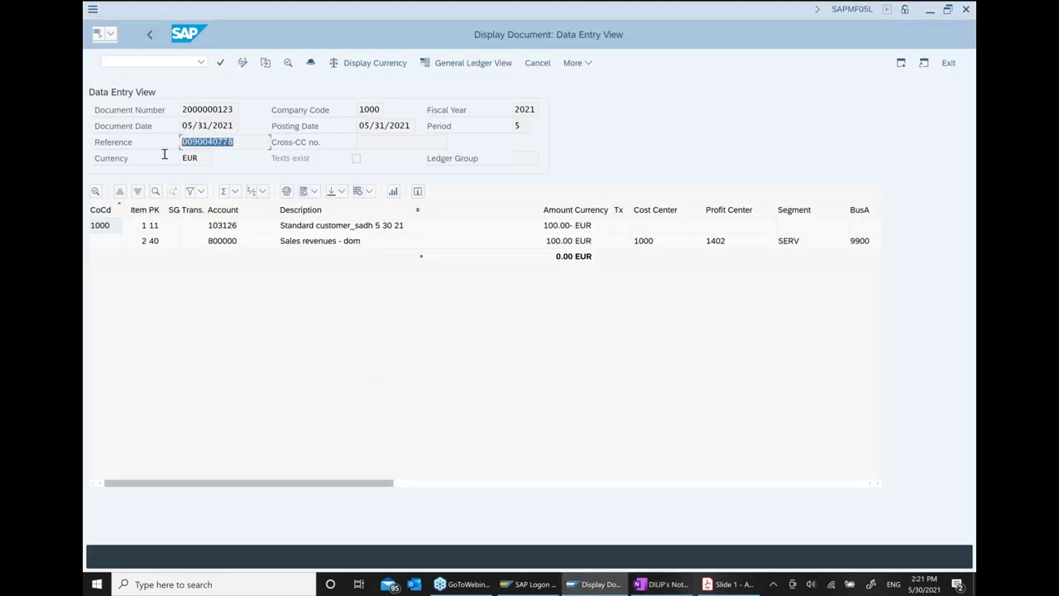
pyautogui.press('Left')
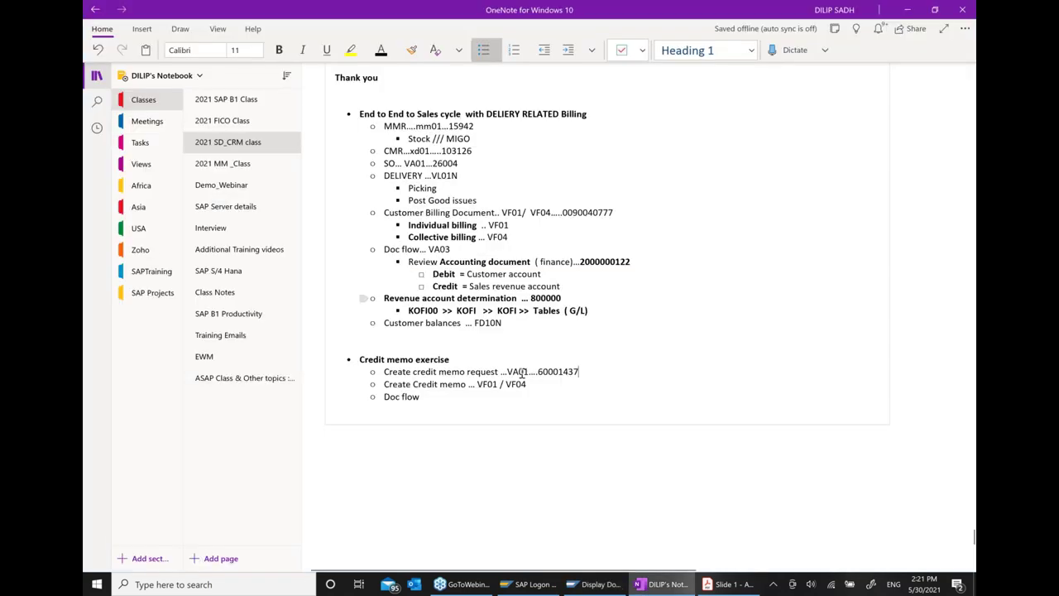
pyautogui.click(662, 585)
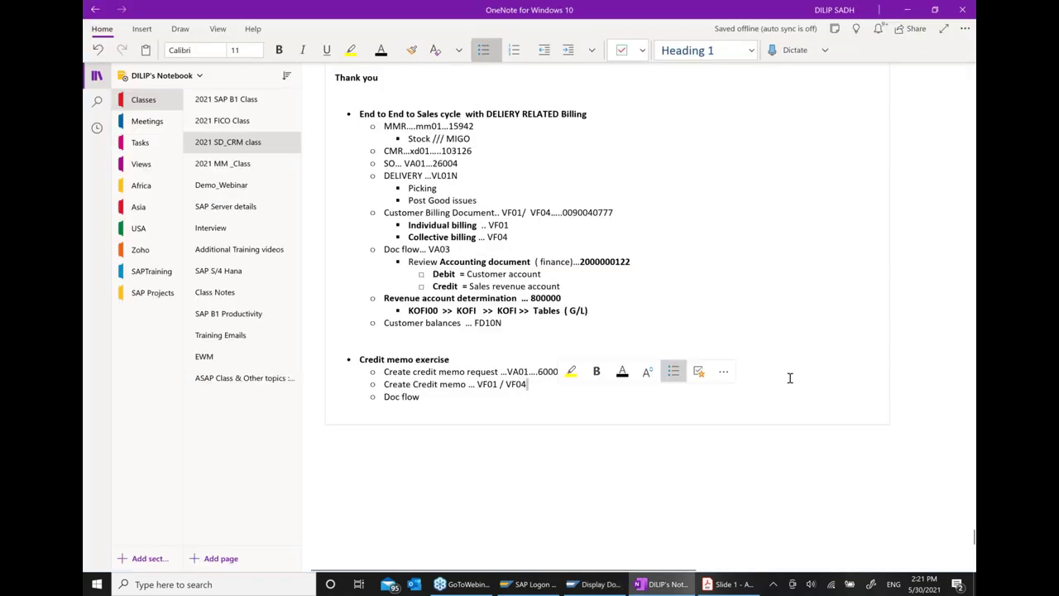
pyautogui.write('...')
pyautogui.hotkey('ctrl', 'v')
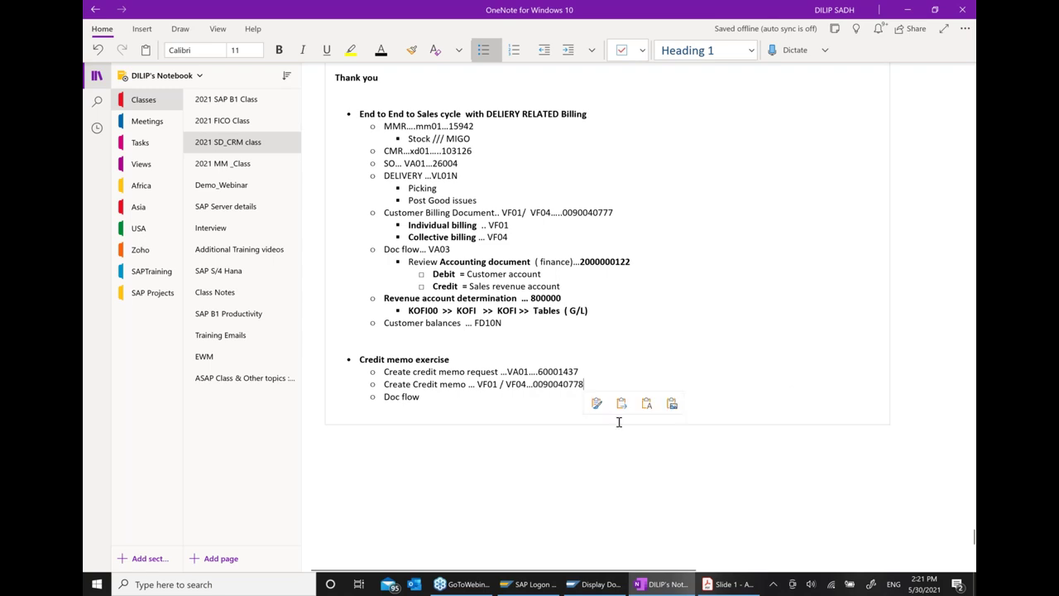
# Step: Copy the accounting document's number from SAP, add it in OneNote as the indented bullet "Accounting document ..." under "Doc flow", and return to SAP
pyautogui.click(434, 396)
pyautogui.click(621, 588)
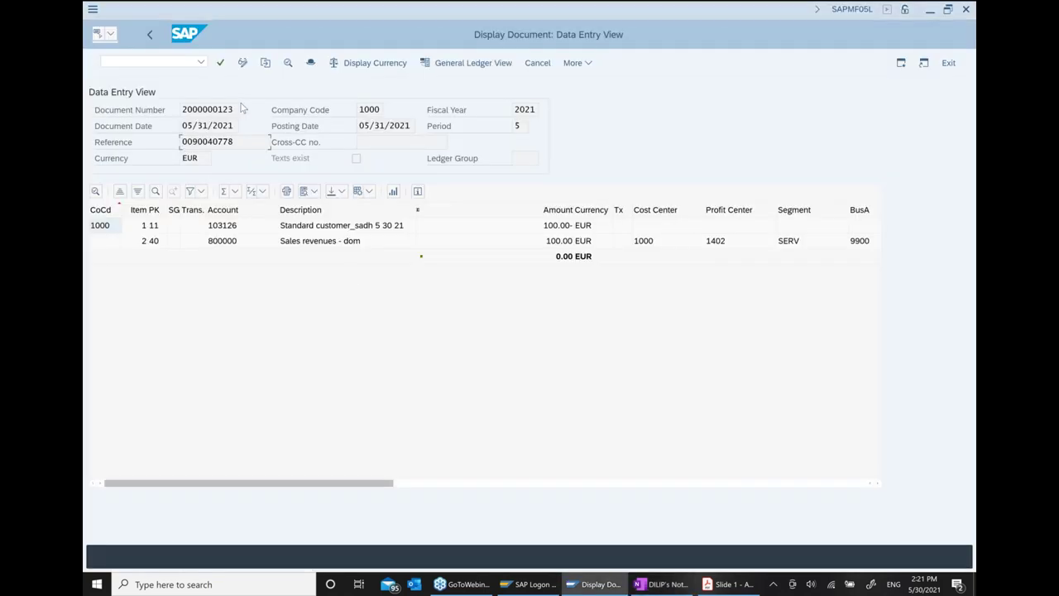
pyautogui.moveTo(236, 111); pyautogui.dragTo(159, 115)
pyautogui.hotkey('ctrl', 'c')
pyautogui.click(659, 586)
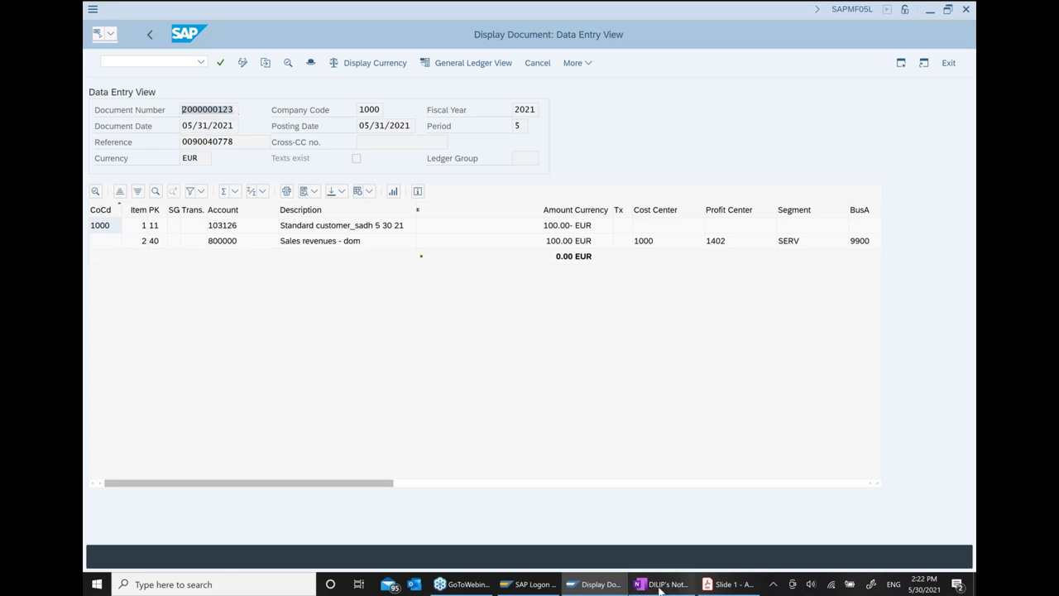
pyautogui.press('Return')
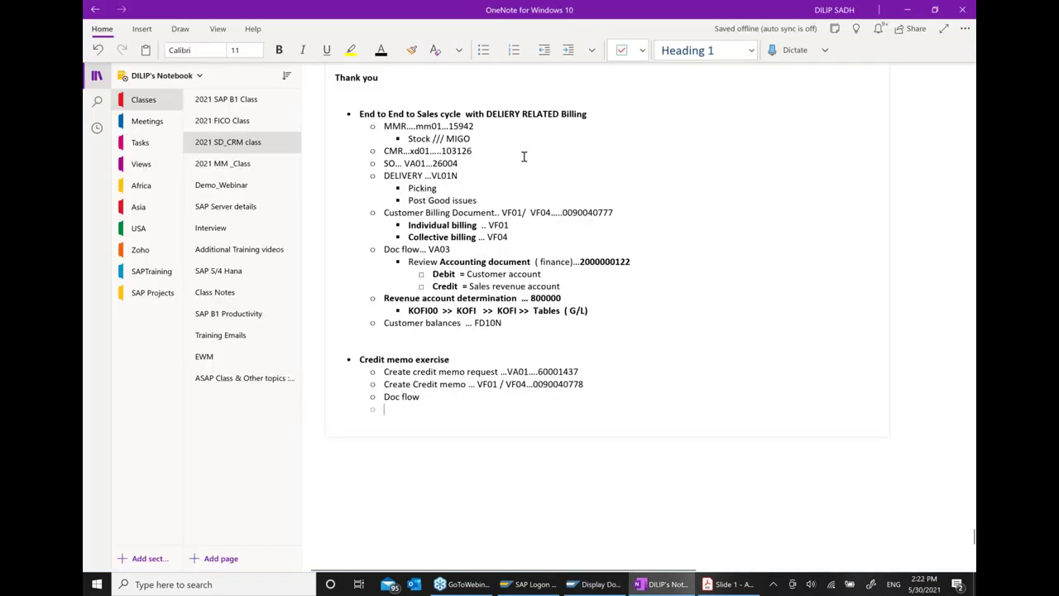
pyautogui.click(567, 50)
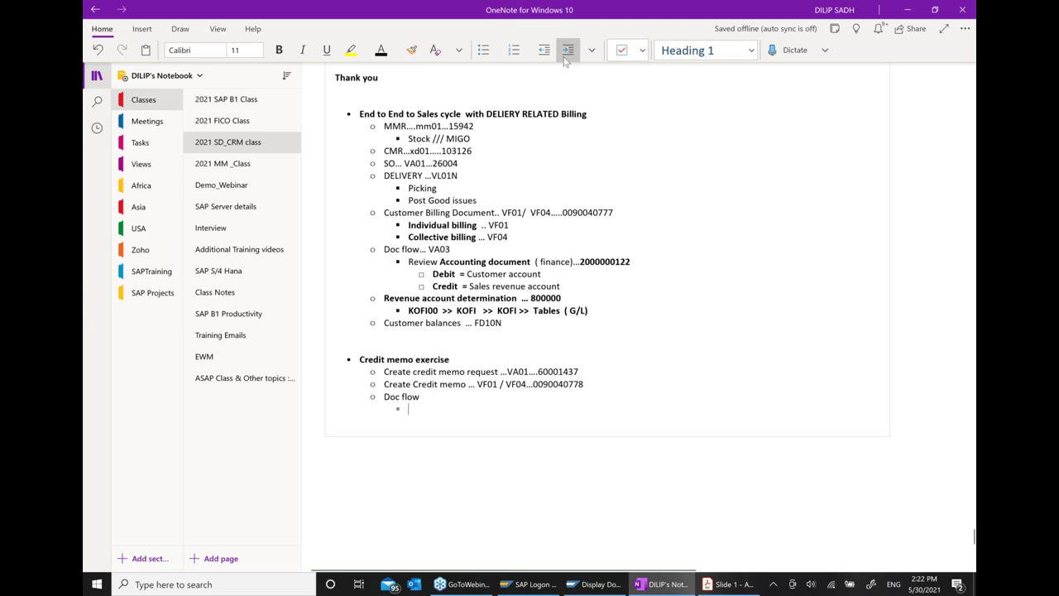
pyautogui.write('Accounting document ...')
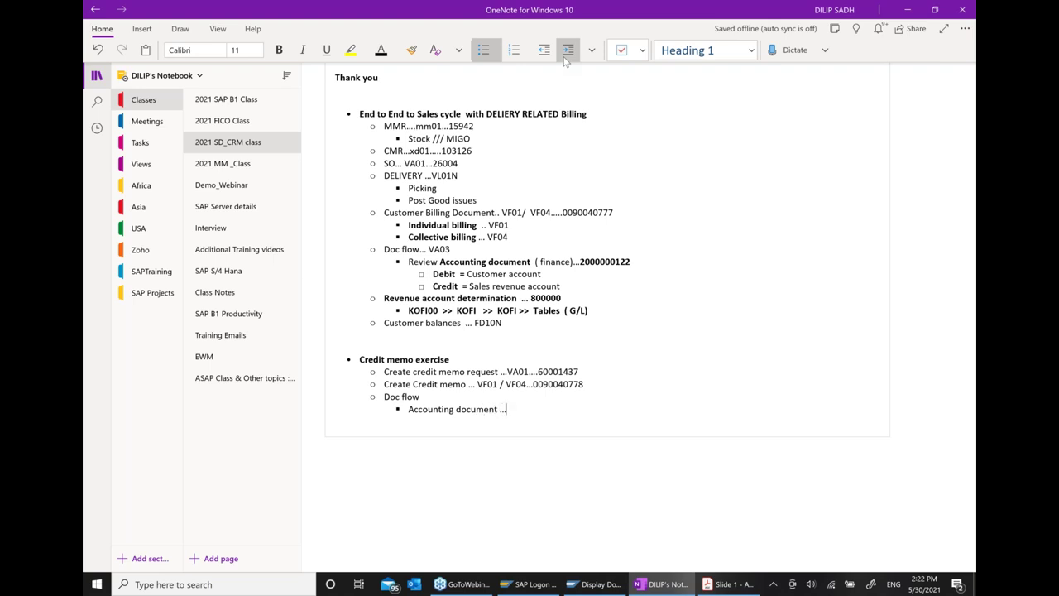
pyautogui.hotkey('ctrl', 'v')
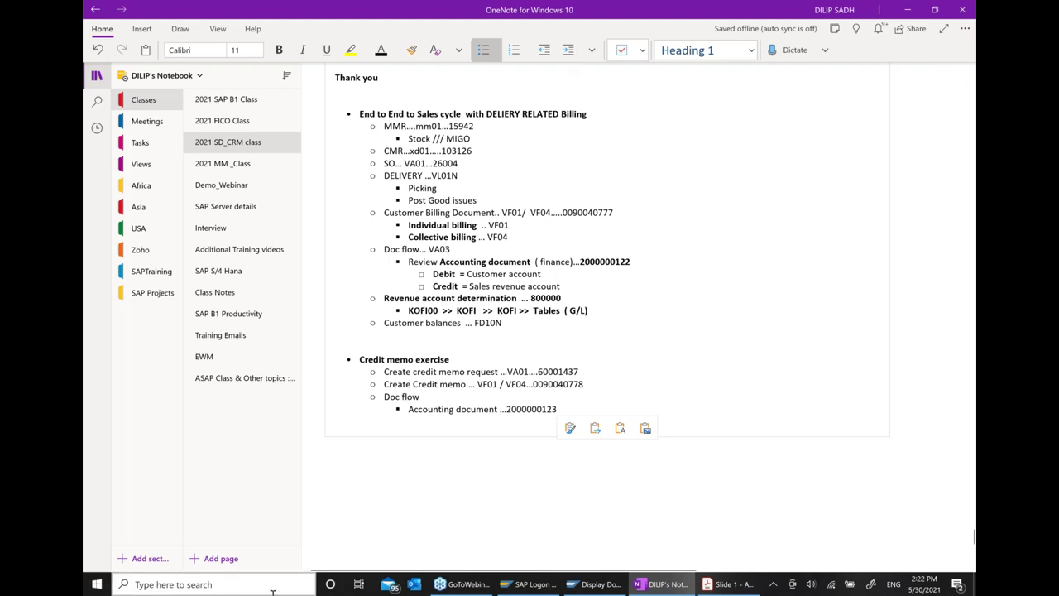
pyautogui.click(596, 584)
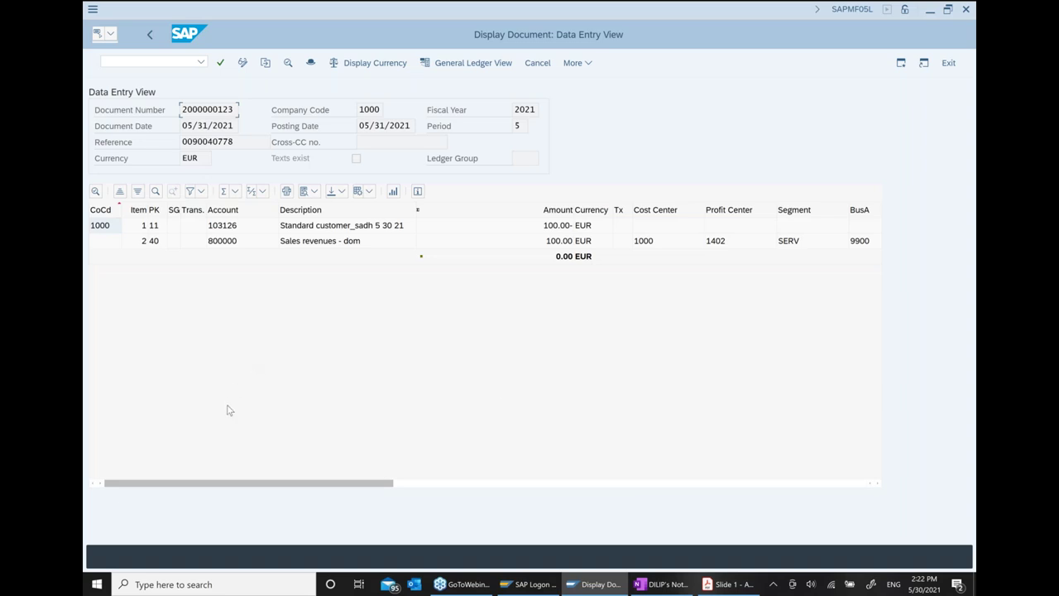
# Step: Switch to OneNote and add the indented sub-bullets "Credit = customer account" and "Debit = Sales review account" under the credit memo's "Accounting document" bullet
pyautogui.click(339, 226)
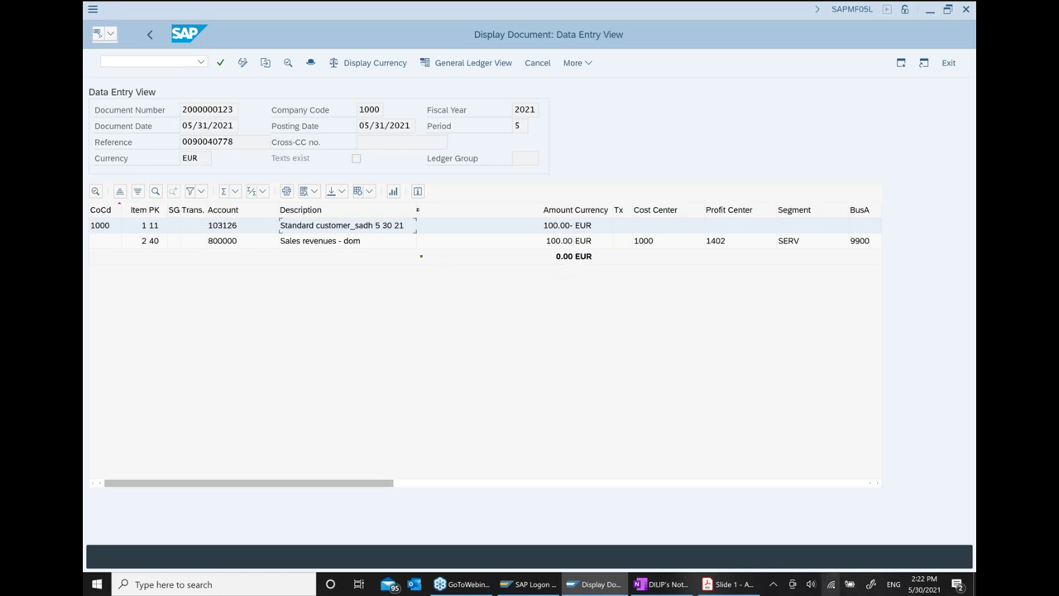
pyautogui.click(659, 584)
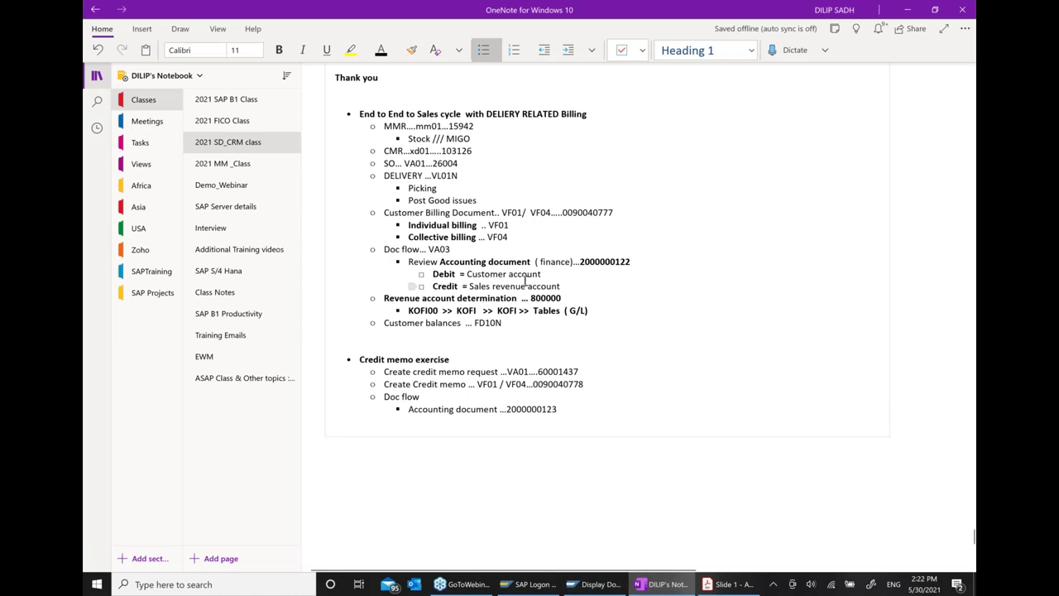
pyautogui.click(571, 412)
pyautogui.press('Return')
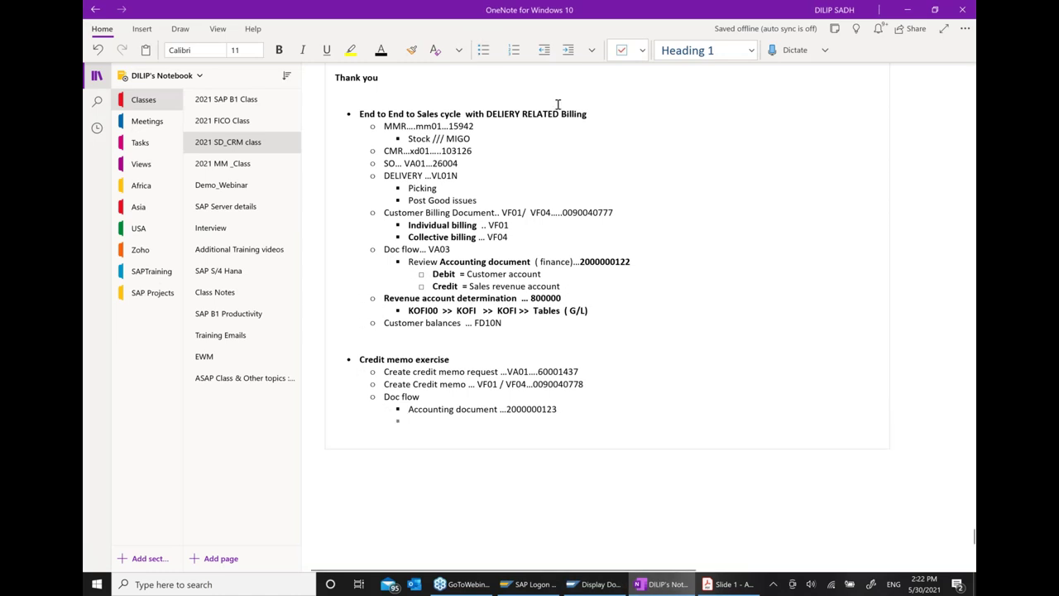
pyautogui.click(569, 50)
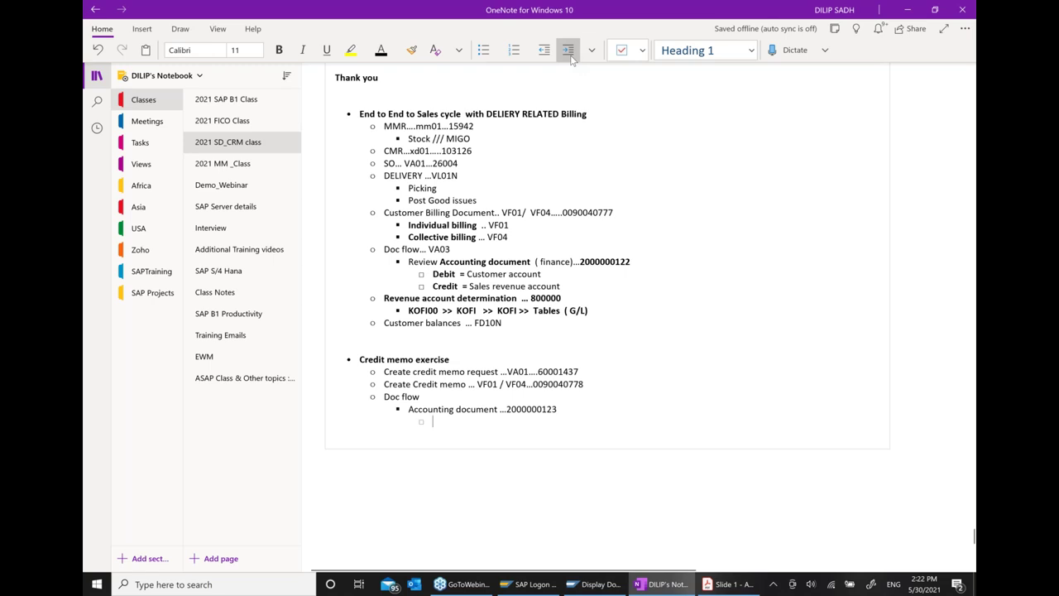
pyautogui.write('credi')
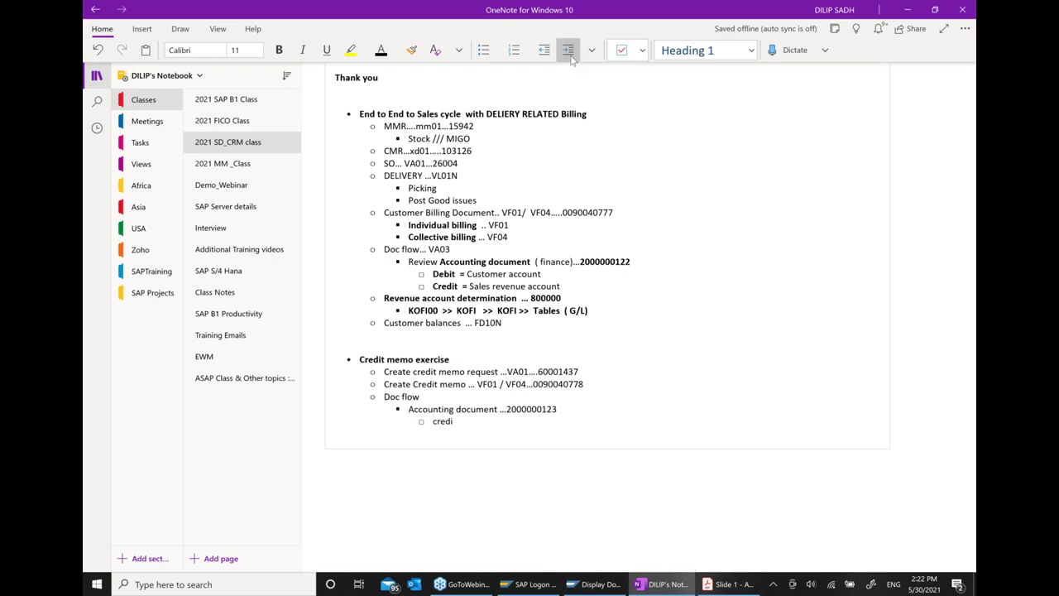
pyautogui.write('t =')
pyautogui.write(' customer ')
pyautogui.write('account')
pyautogui.write('debit')
pyautogui.write(' = Sales')
pyautogui.write(' review')
pyautogui.write(' accoun')
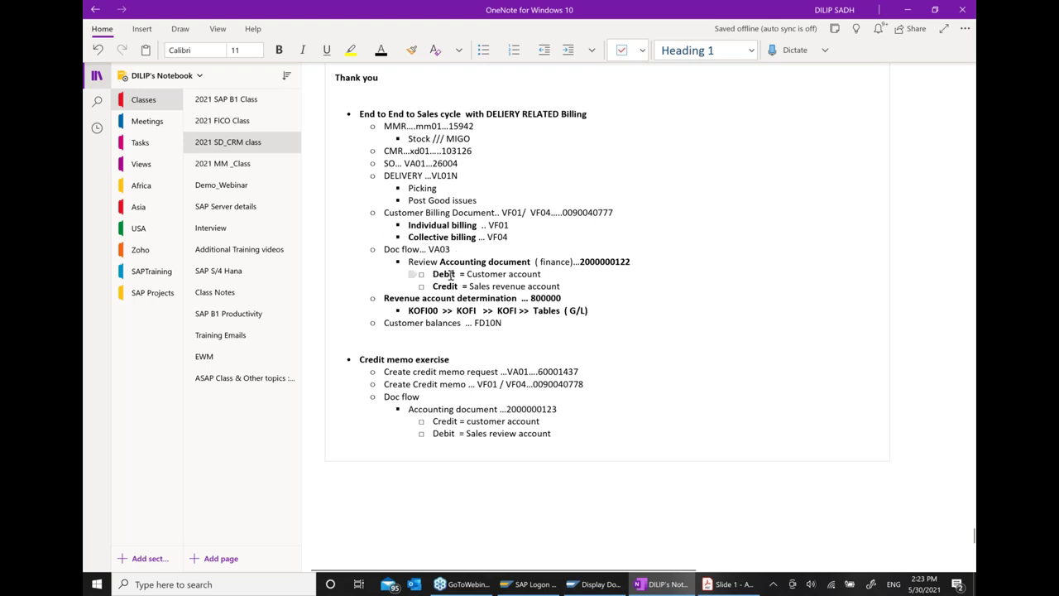
# Step: Make "Credit =" and "Debit =" bold in the two sub-bullets under the credit memo's accounting document
pyautogui.doubleClick(453, 423)
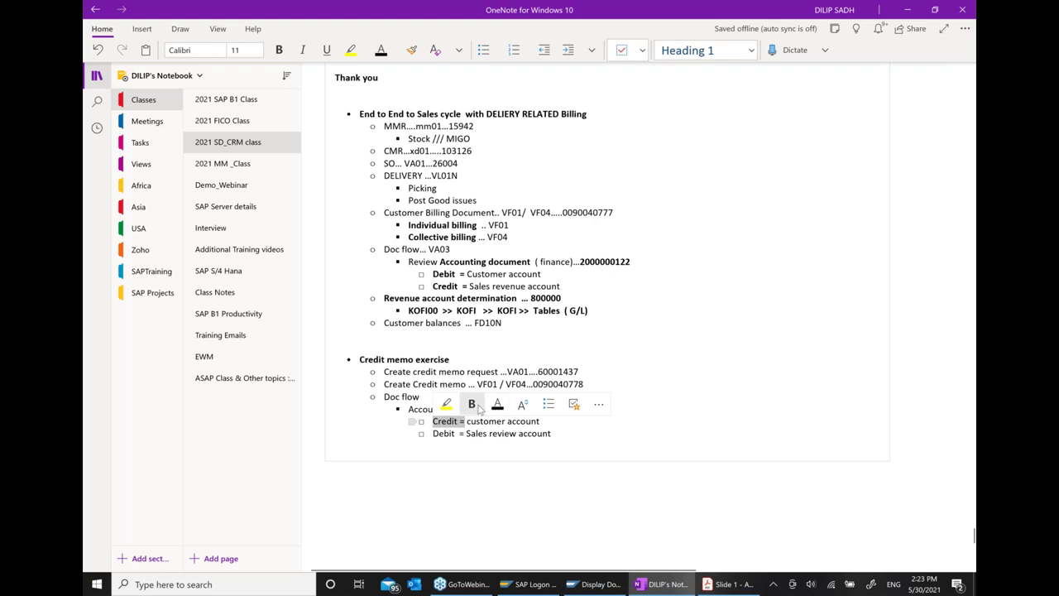
pyautogui.click(473, 406)
pyautogui.doubleClick(441, 433)
pyautogui.moveTo(441, 433); pyautogui.dragTo(432, 433)
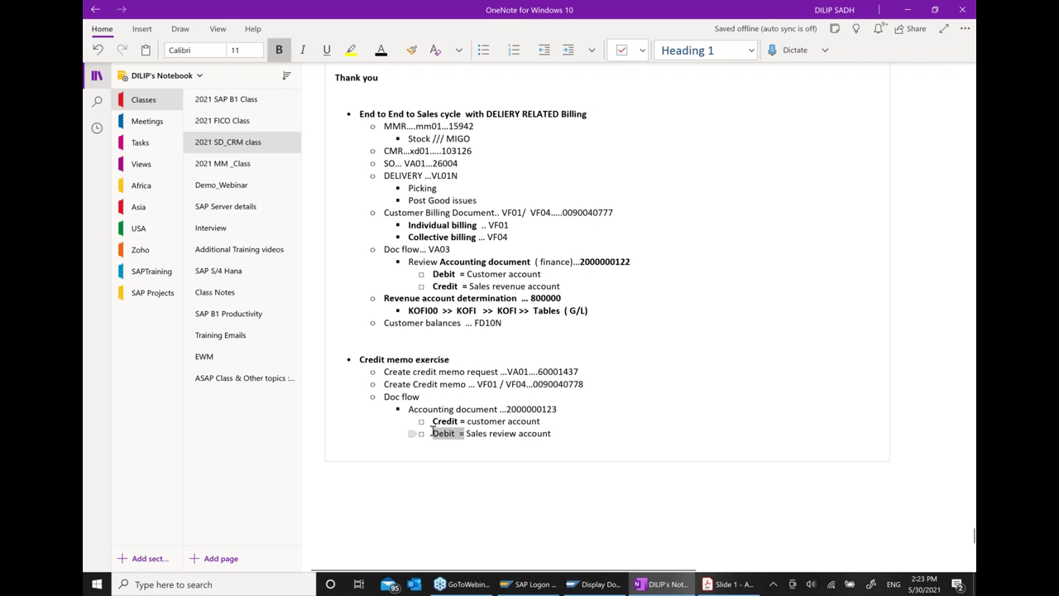
pyautogui.click(472, 406)
# Step: Colour the text from "Credit = customer account" through "Debit = Sales review" orange-red
pyautogui.click(435, 422)
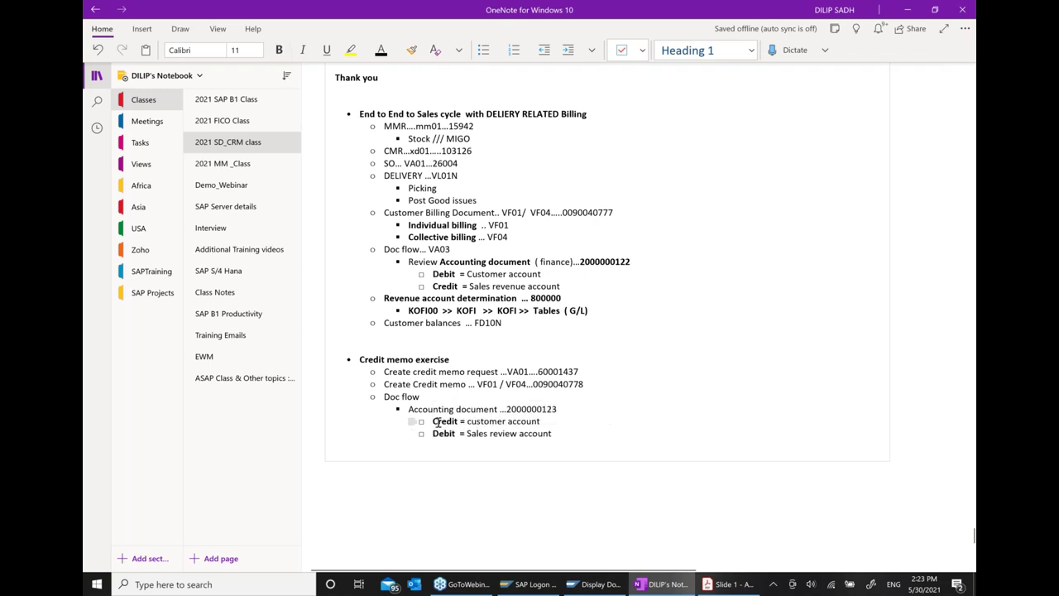
pyautogui.moveTo(433, 423); pyautogui.dragTo(518, 434)
pyautogui.click(606, 413)
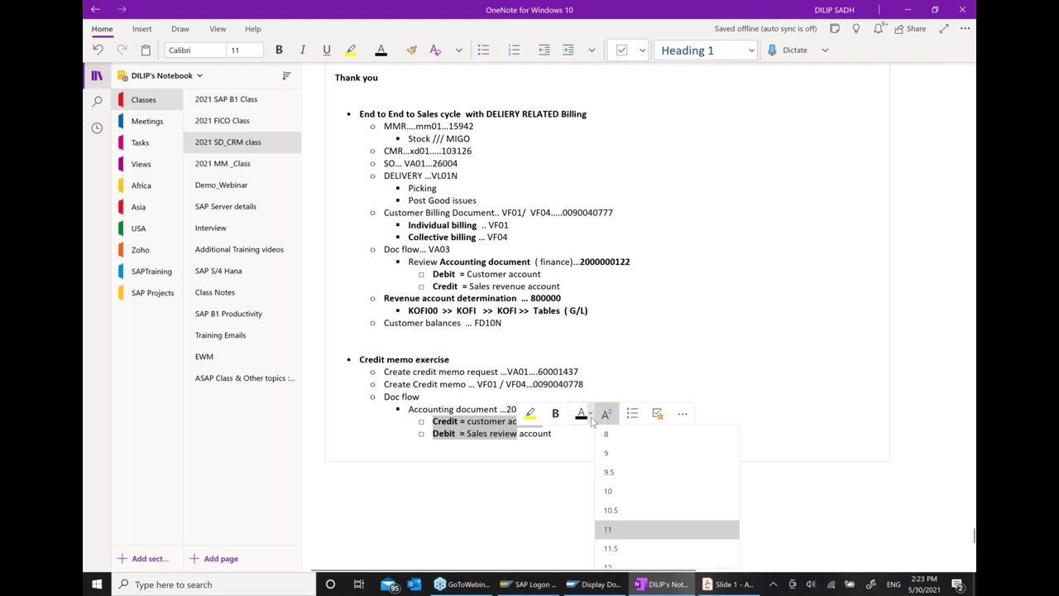
pyautogui.click(589, 414)
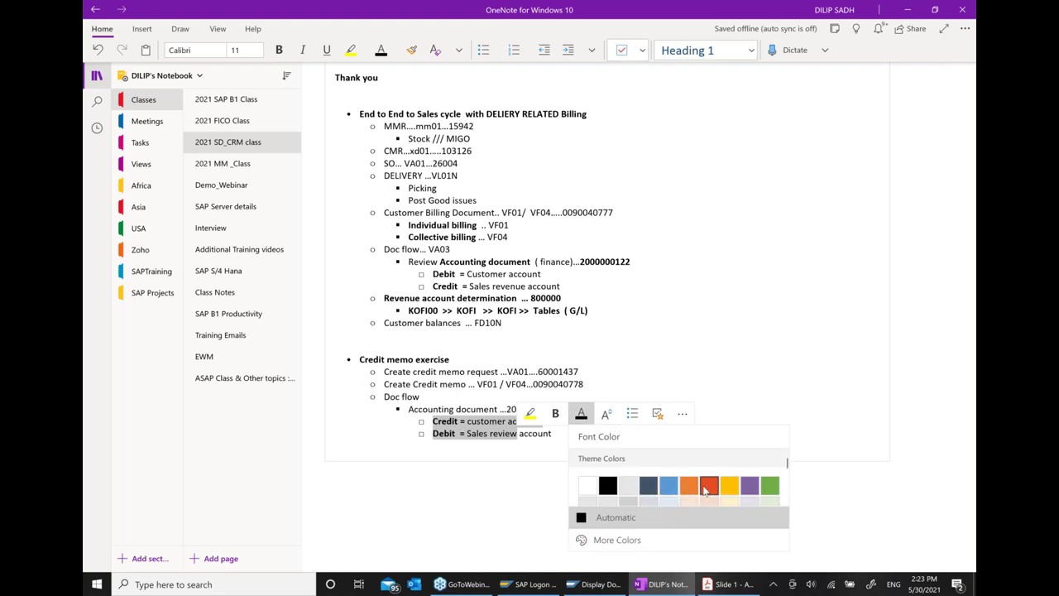
pyautogui.click(708, 487)
pyautogui.click(688, 456)
# Step: Add the bullet "Customer balance ... FD10N" at the end of the credit memo exercise, level with "Doc flow"
pyautogui.scroll(-2, 687, 451)
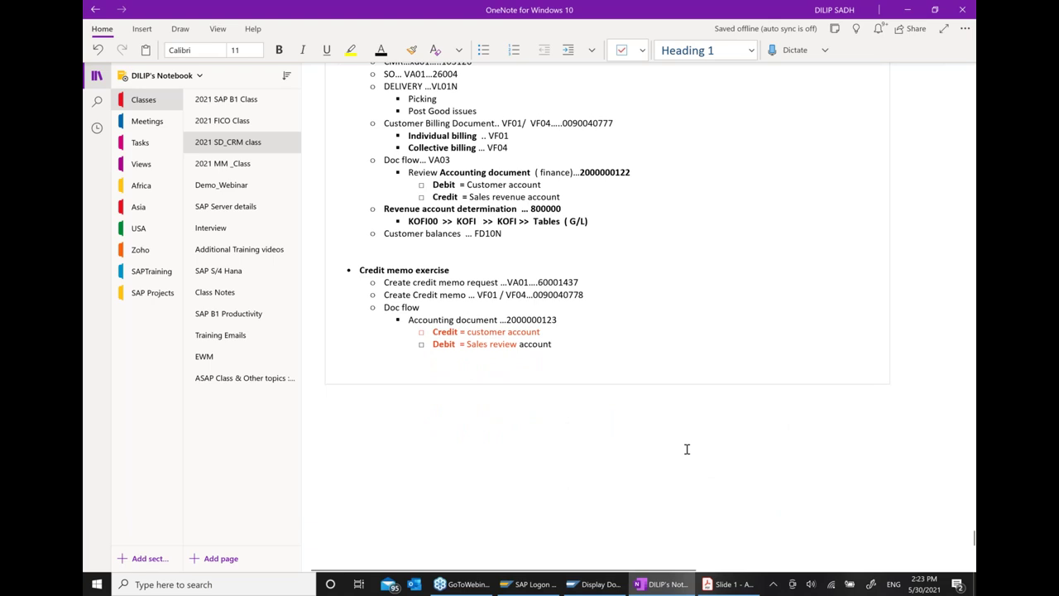
pyautogui.press('BackSpace')
pyautogui.press('Return')
pyautogui.hotkey('shift', 'Tab')
pyautogui.write('customer balance')
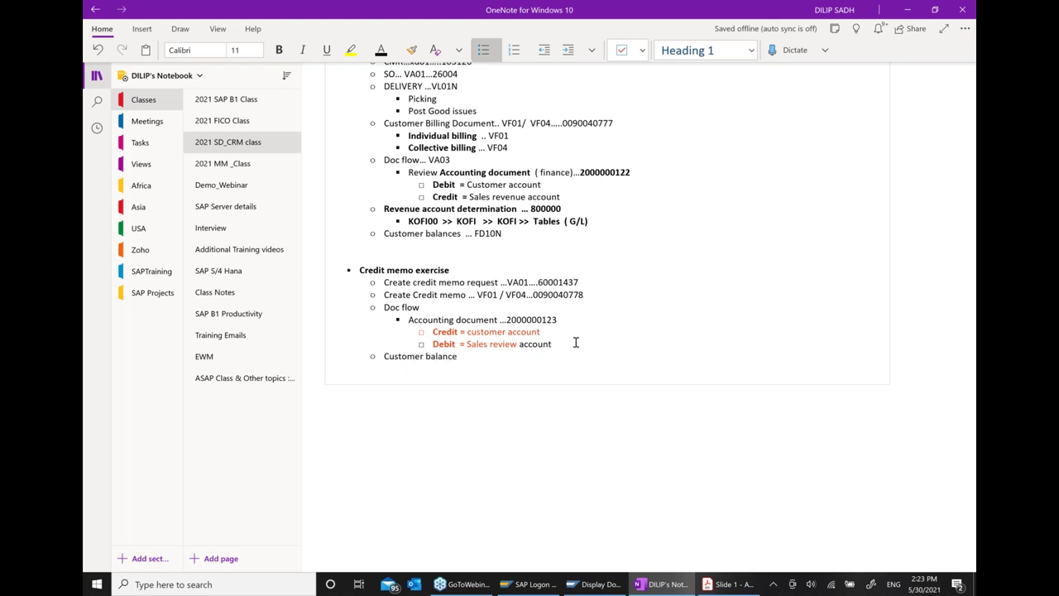
pyautogui.write(' ... FD10N')
# Step: Switch to SAP, start transaction FD10N and display the customer's balances for company code 1000 and fiscal year 2021
pyautogui.moveTo(594, 584)
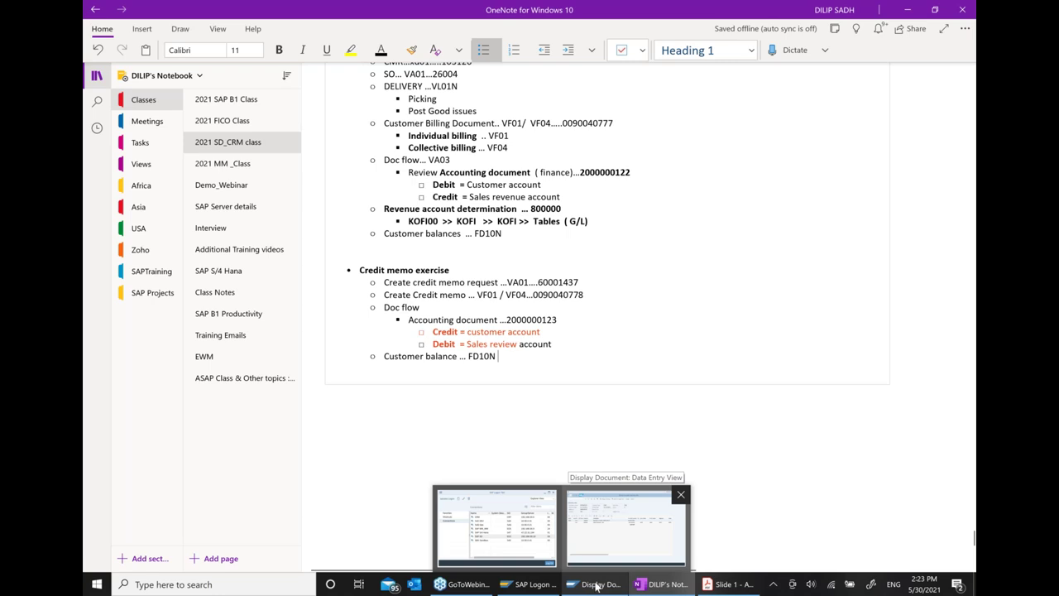
pyautogui.click(627, 527)
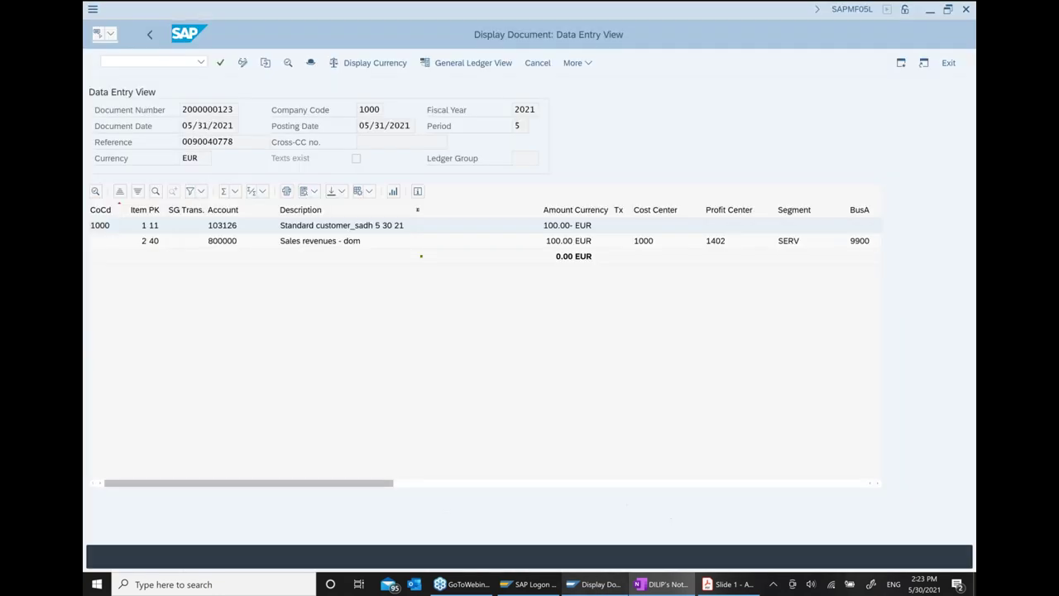
pyautogui.click(140, 61)
pyautogui.write('/NFD10N')
pyautogui.press('Return')
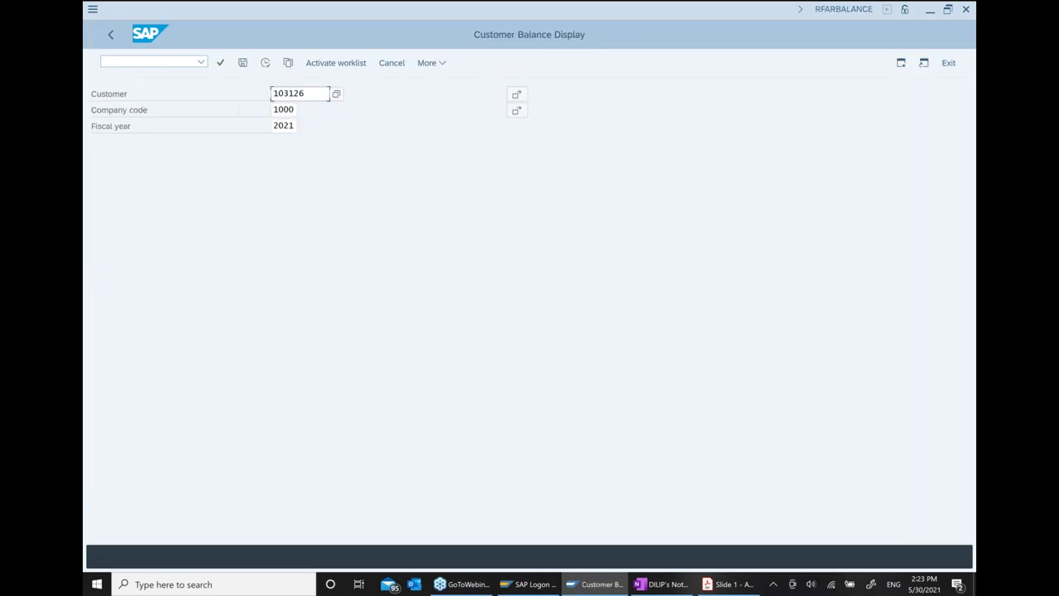
pyautogui.click(265, 64)
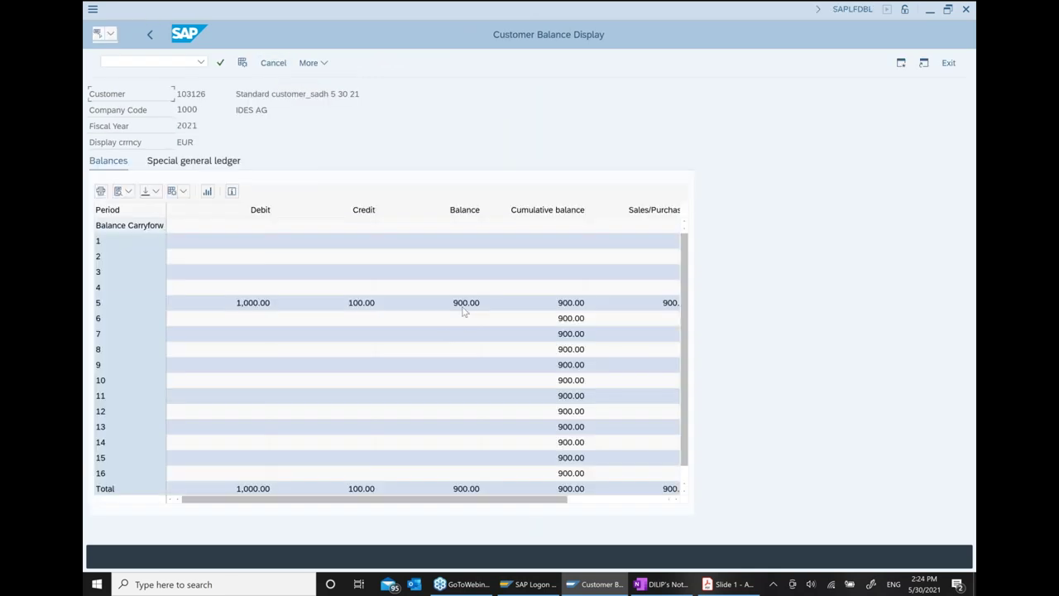
# Step: Display the line items behind the customer's period 5 balance and open the item dated 05/31/2021
pyautogui.click(463, 306)
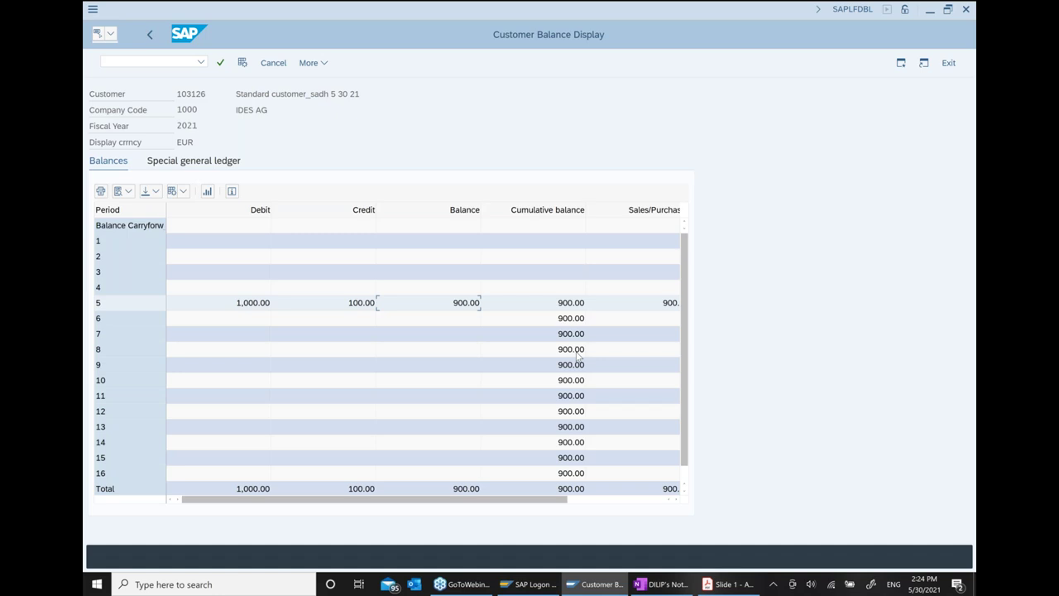
pyautogui.doubleClick(465, 304)
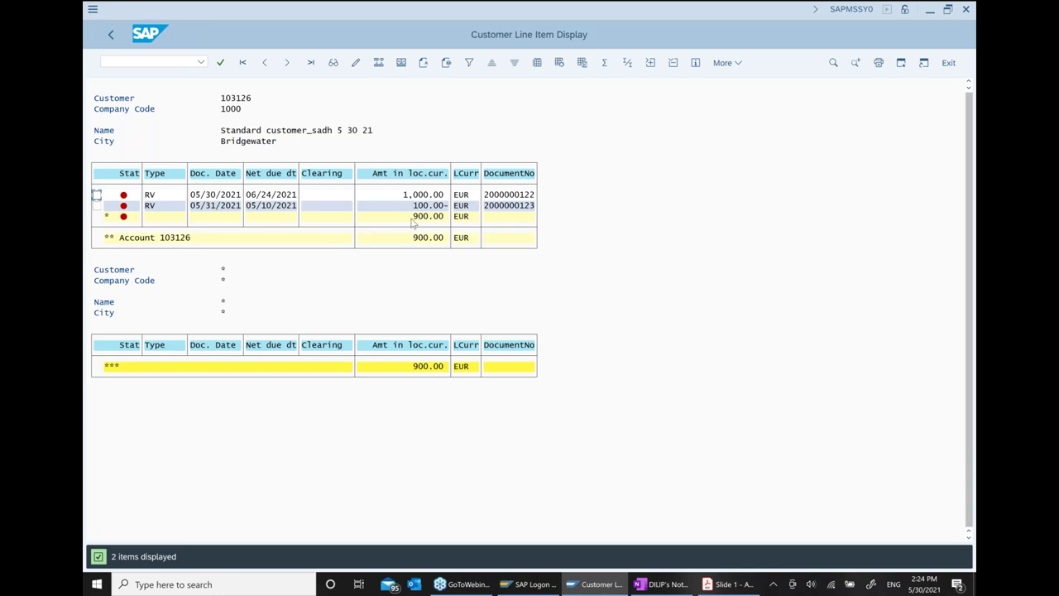
pyautogui.click(220, 209)
pyautogui.doubleClick(219, 209)
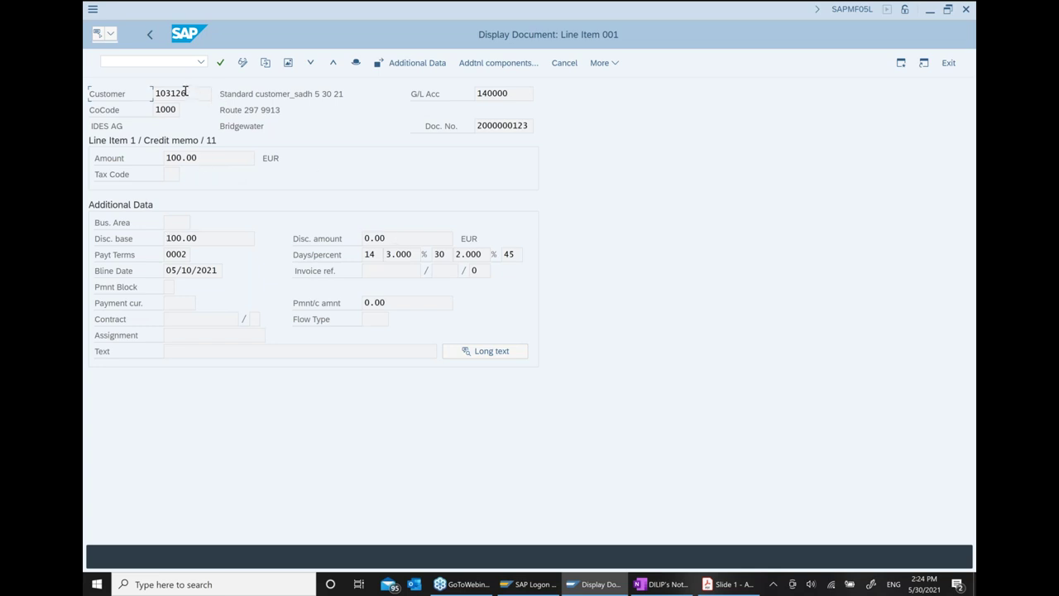
# Step: Display the line item's additional data, check its billing document number and close the details
pyautogui.click(435, 66)
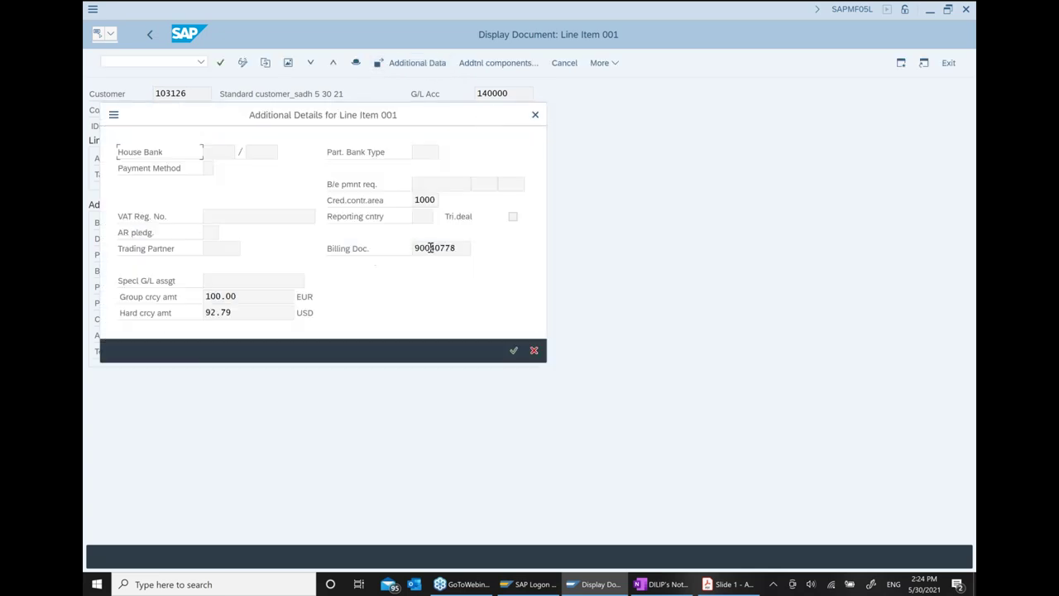
pyautogui.moveTo(462, 249); pyautogui.dragTo(385, 259)
pyautogui.click(535, 115)
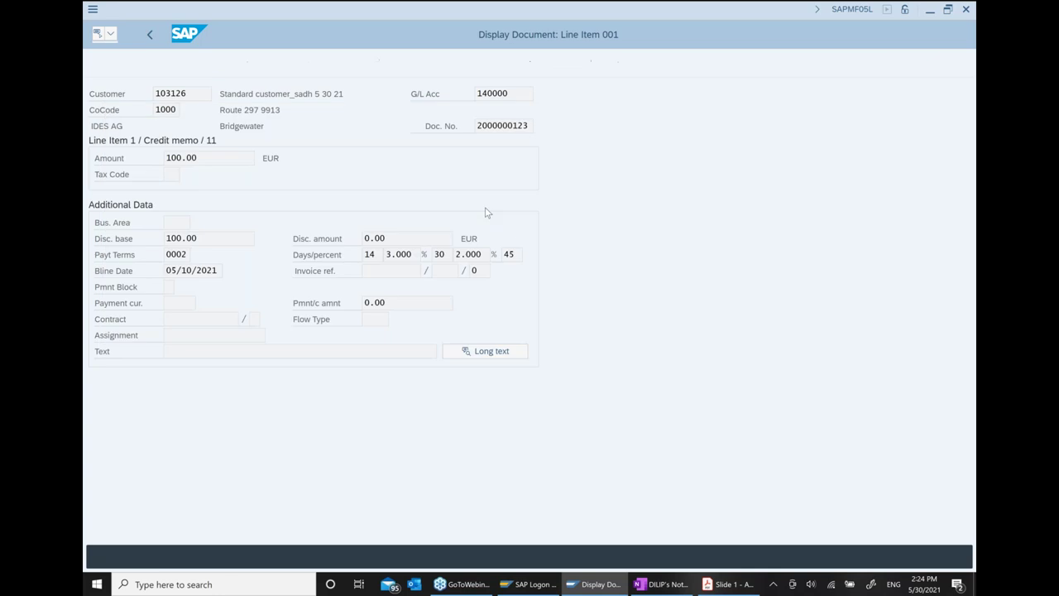
# Step: Leave the customer balance display back to SAP Easy Access, switch to OneNote and review the sales cycle and credit memo notes
pyautogui.click(150, 34)
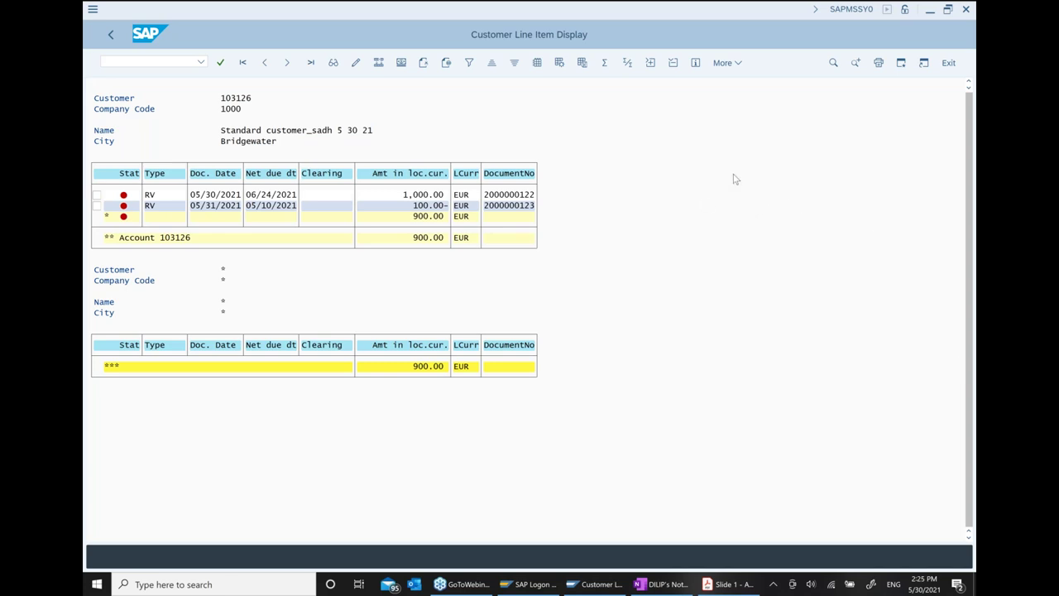
pyautogui.click(117, 35)
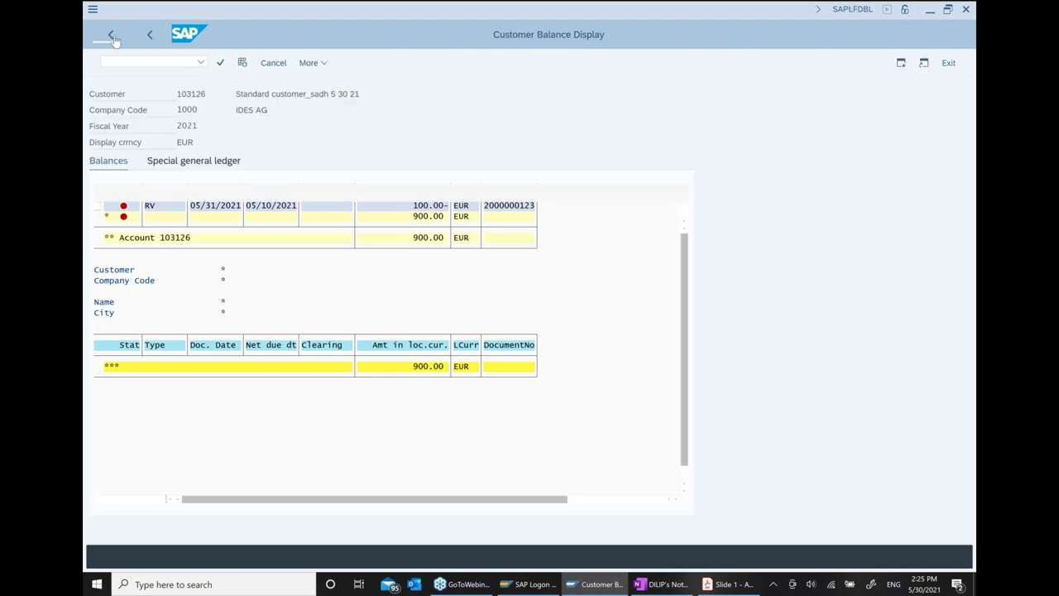
pyautogui.click(150, 34)
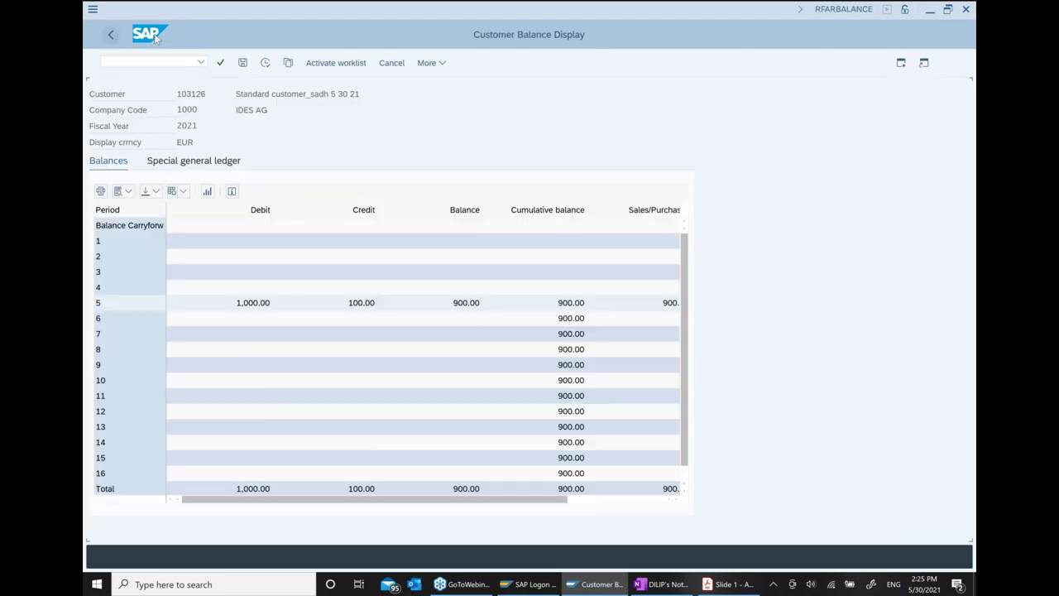
pyautogui.click(111, 37)
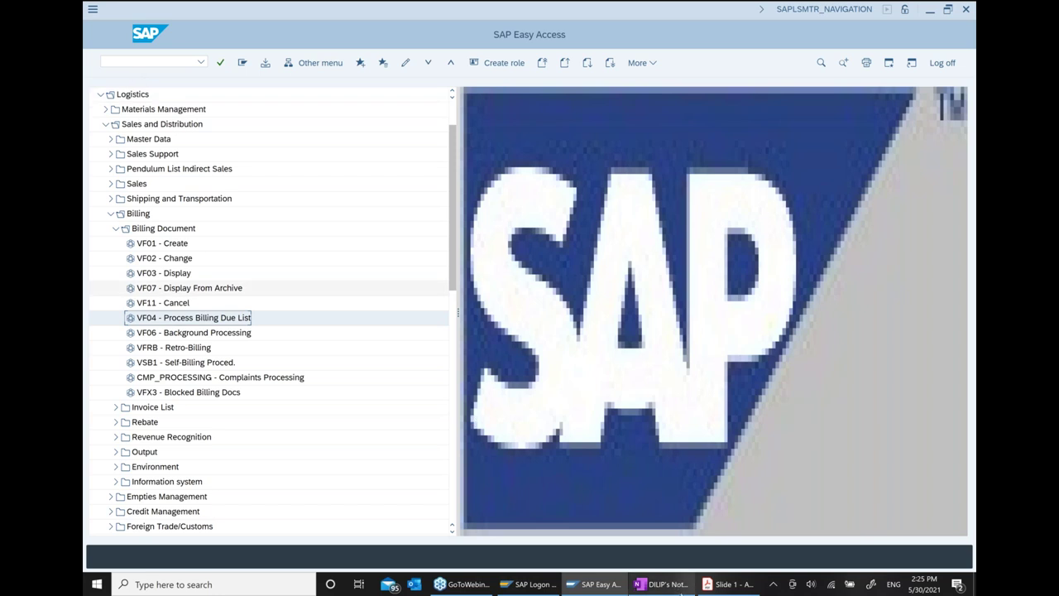
pyautogui.click(677, 589)
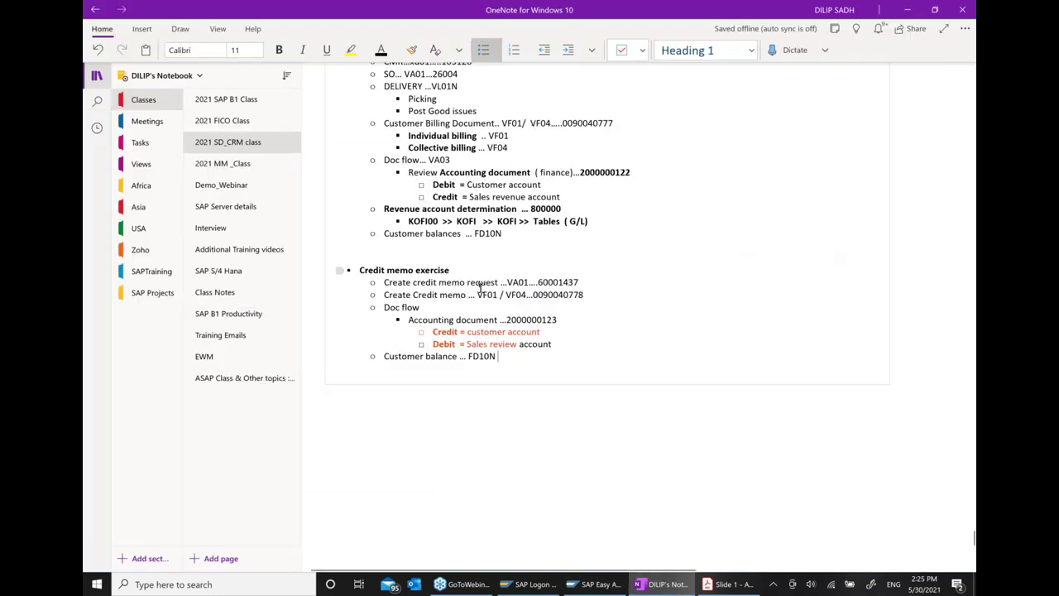
pyautogui.scroll(2, 480, 288)
pyautogui.scroll(1, 480, 287)
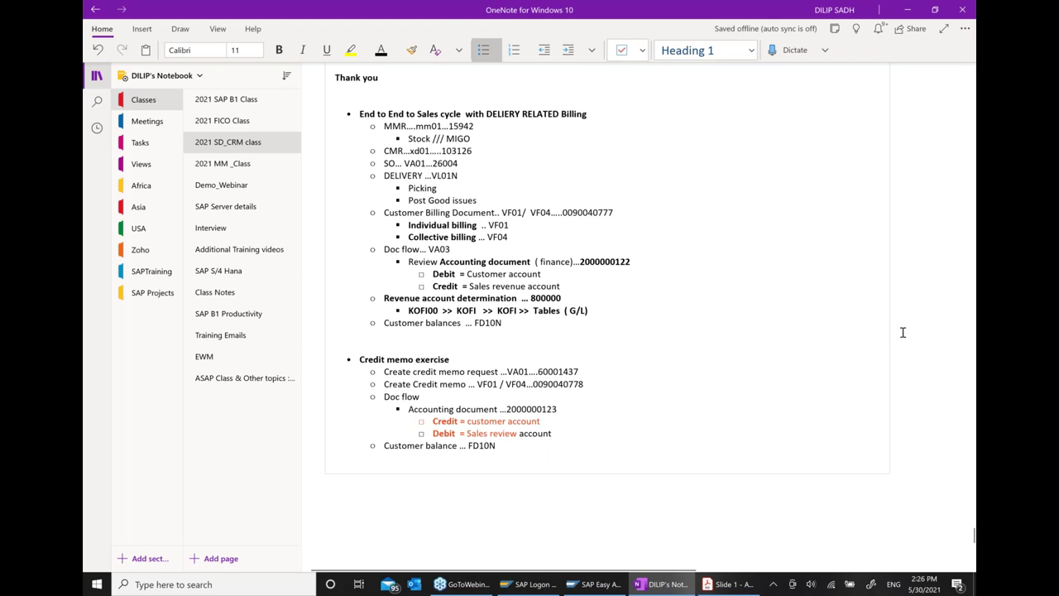
pyautogui.scroll(-3, 769, 366)
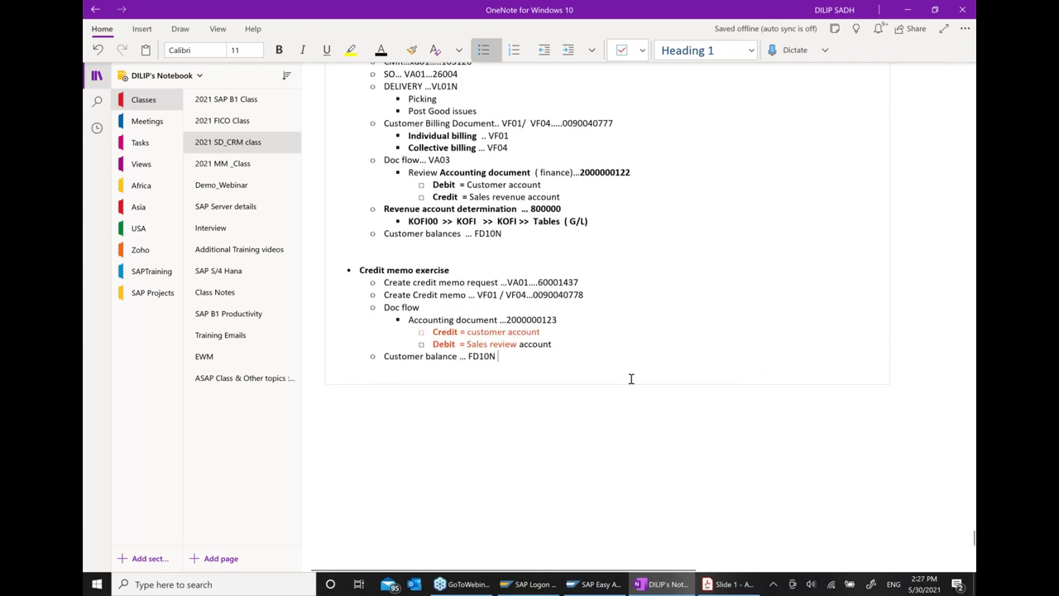
# Step: Copy the whole "Credit memo exercise" list and paste a duplicate below it, separated by blank lines
pyautogui.moveTo(521, 361); pyautogui.dragTo(355, 275)
pyautogui.hotkey('ctrl', 'c')
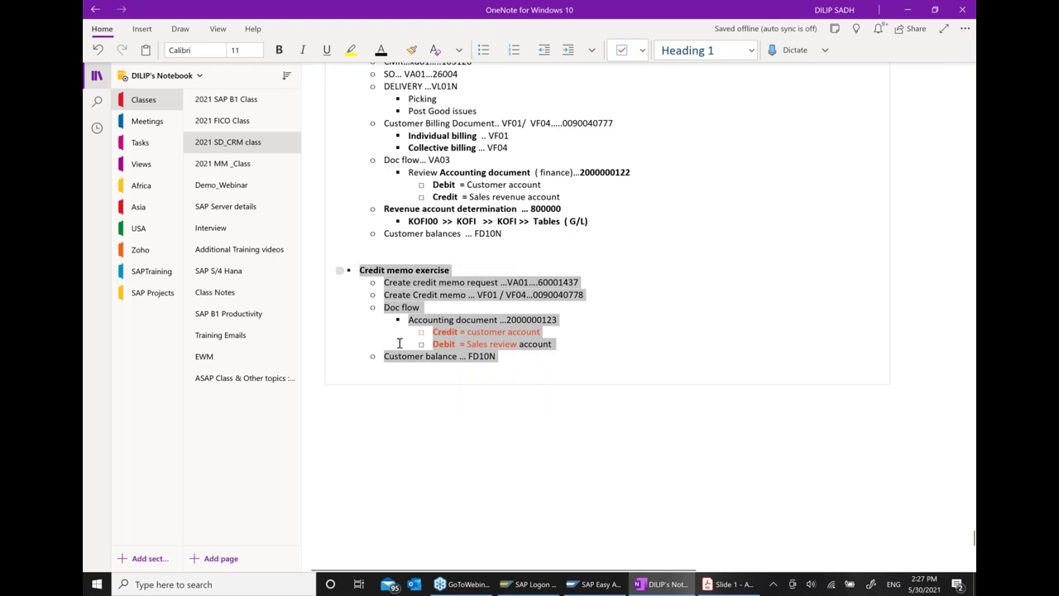
pyautogui.click(563, 362)
pyautogui.press('Return')
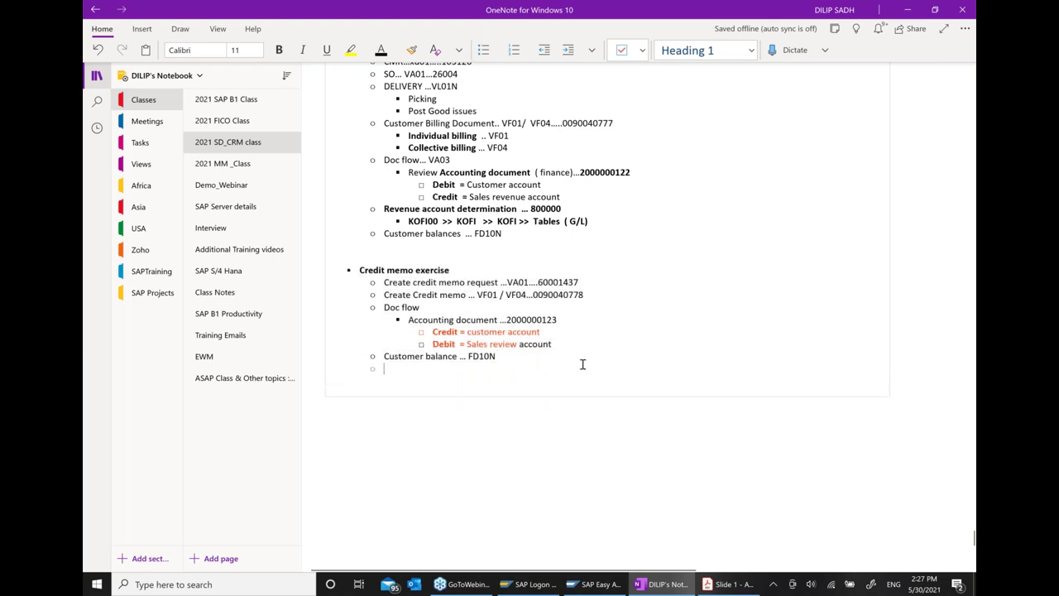
pyautogui.press('Return')
pyautogui.press('Return')
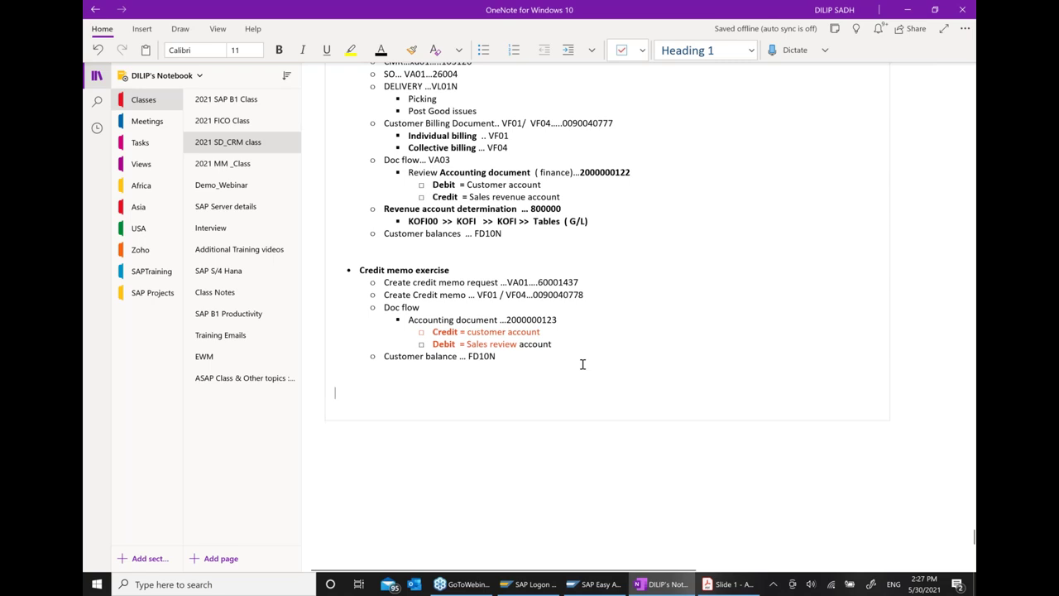
pyautogui.hotkey('ctrl', 'v')
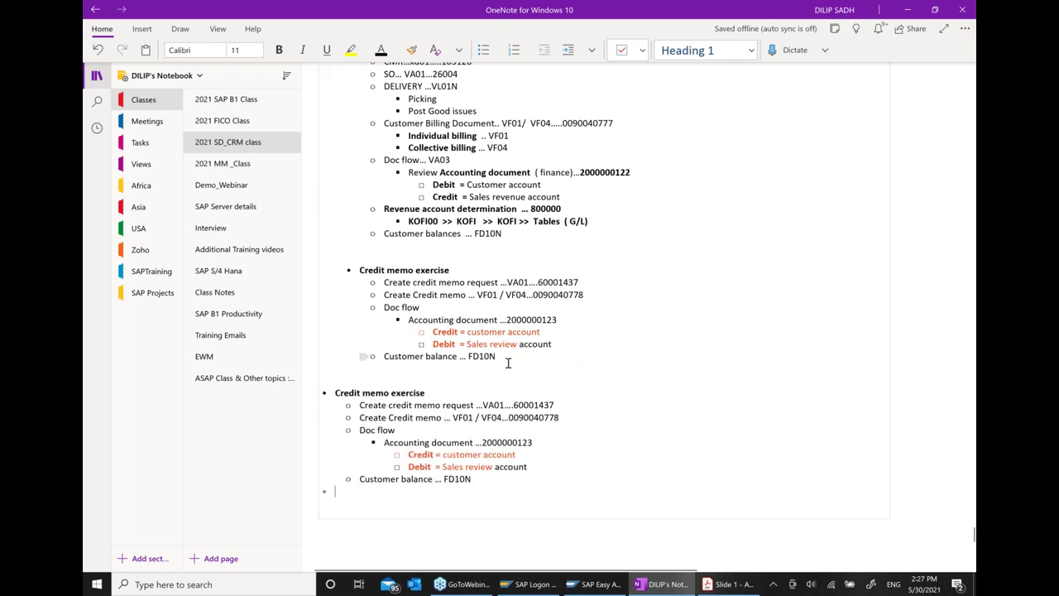
# Step: Select the pasted "Credit memo exercise" list and indent it one level
pyautogui.scroll(-1, 414, 344)
pyautogui.moveTo(335, 303); pyautogui.dragTo(486, 389)
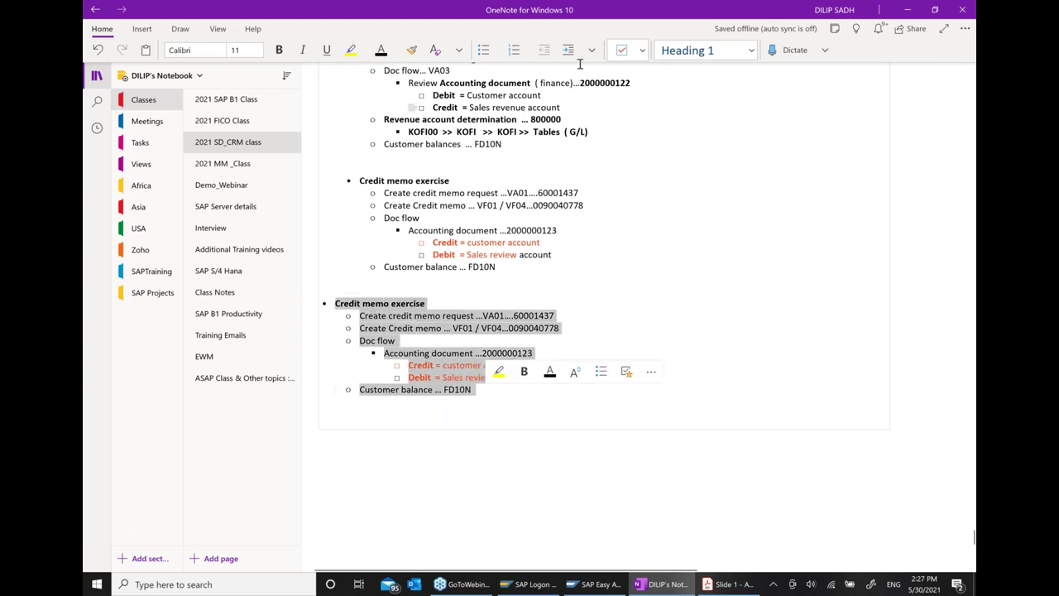
pyautogui.click(568, 50)
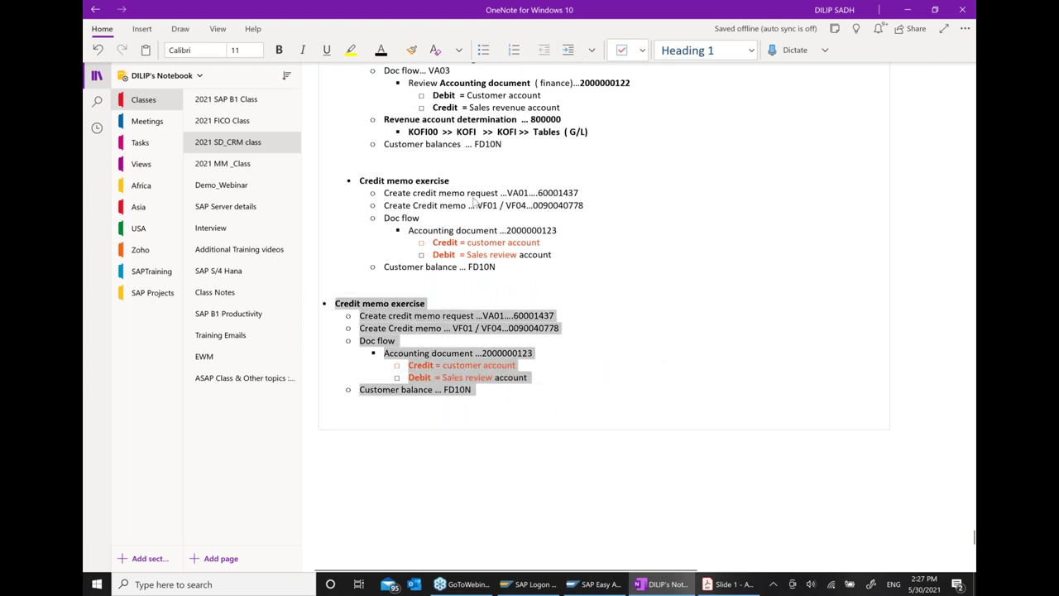
# Step: Change the duplicated list's heading from "Credit memo exercise" to "Debit memo exercise"
pyautogui.click(386, 307)
pyautogui.press('BackSpace')
pyautogui.press('BackSpace')
pyautogui.press('BackSpace')
pyautogui.press('BackSpace')
pyautogui.press('BackSpace')
pyautogui.press('BackSpace')
pyautogui.write('d')
pyautogui.press('BackSpace')
pyautogui.press('BackSpace')
pyautogui.write('D')
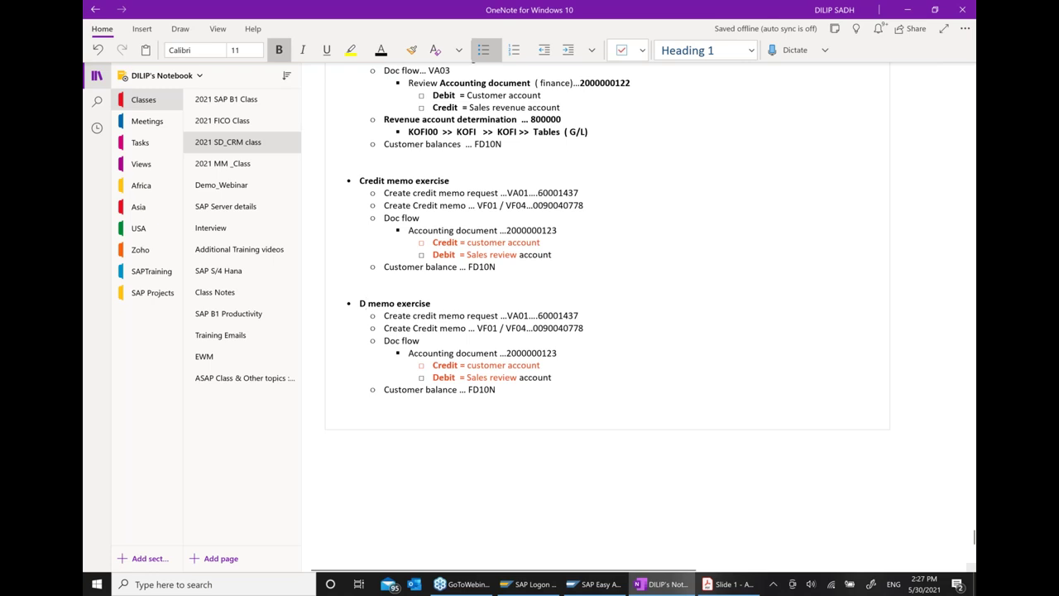
pyautogui.write('ebit')
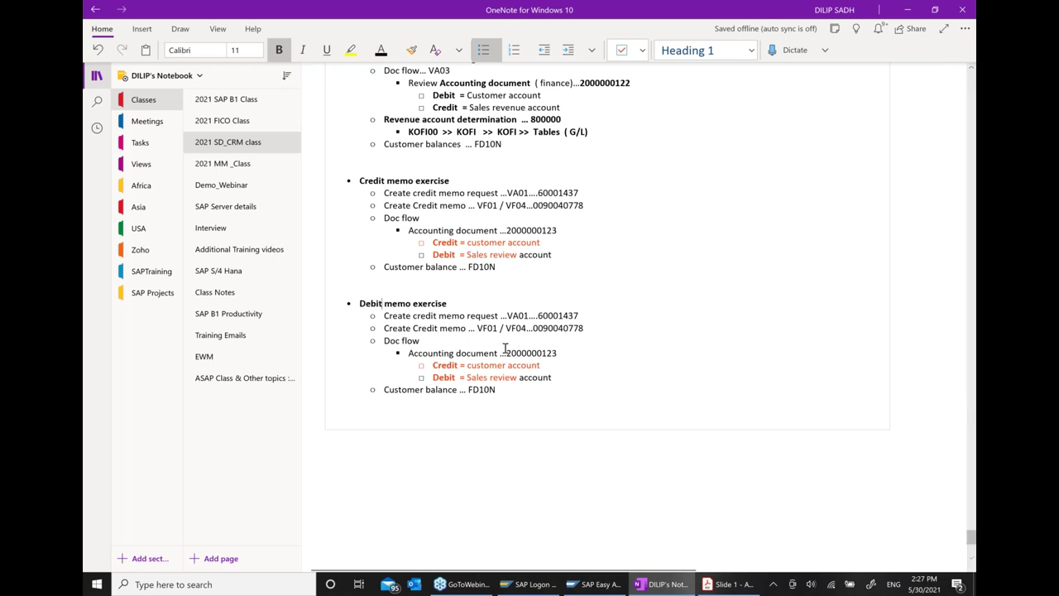
# Step: Replace "credit" with "Debit" in the memo request line under the "Debit memo exercise" heading
pyautogui.click(436, 315)
pyautogui.press('BackSpace')
pyautogui.press('BackSpace')
pyautogui.press('BackSpace')
pyautogui.press('BackSpace')
pyautogui.press('BackSpace')
pyautogui.press('BackSpace')
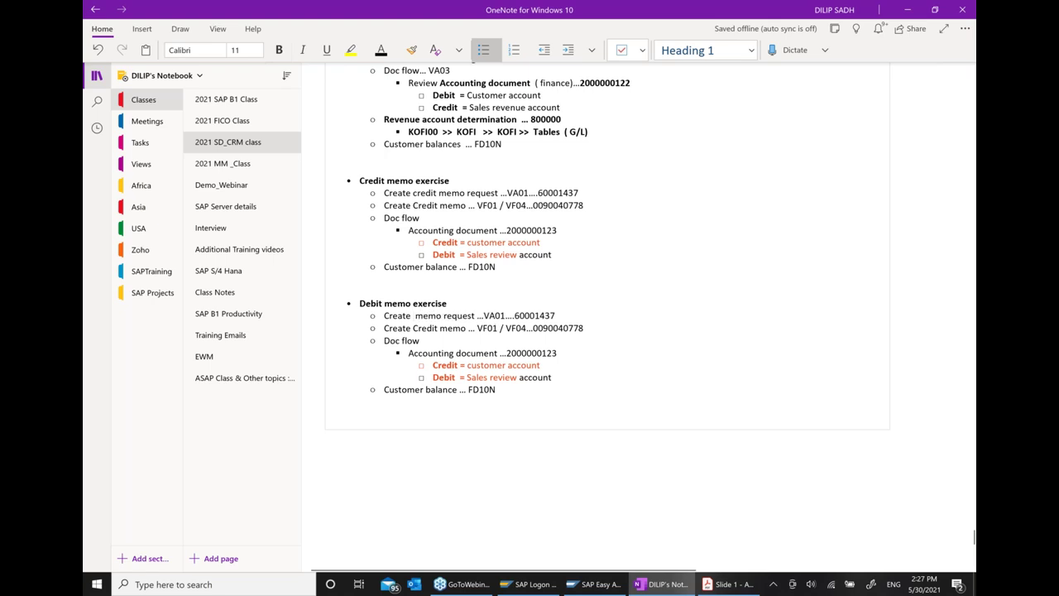
pyautogui.write('Debit')
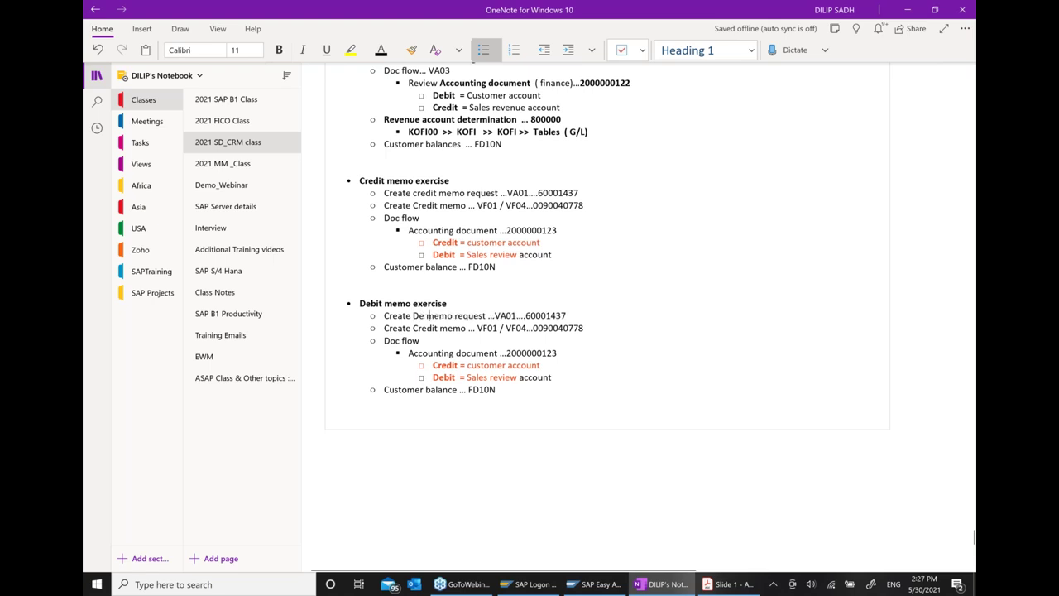
pyautogui.hscroll(3, 716, 466)
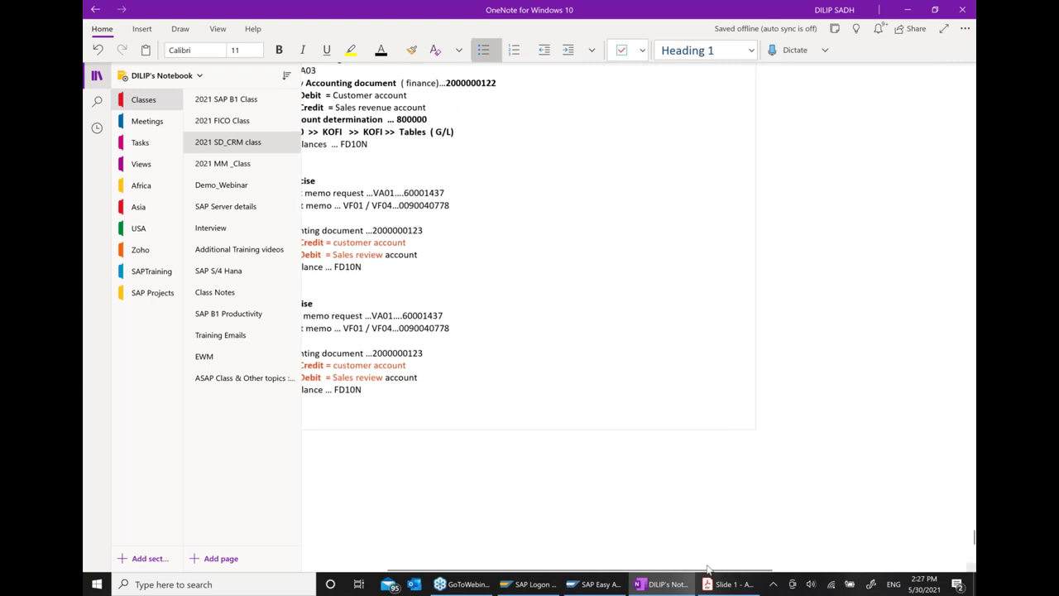
pyautogui.moveTo(705, 571); pyautogui.dragTo(627, 571)
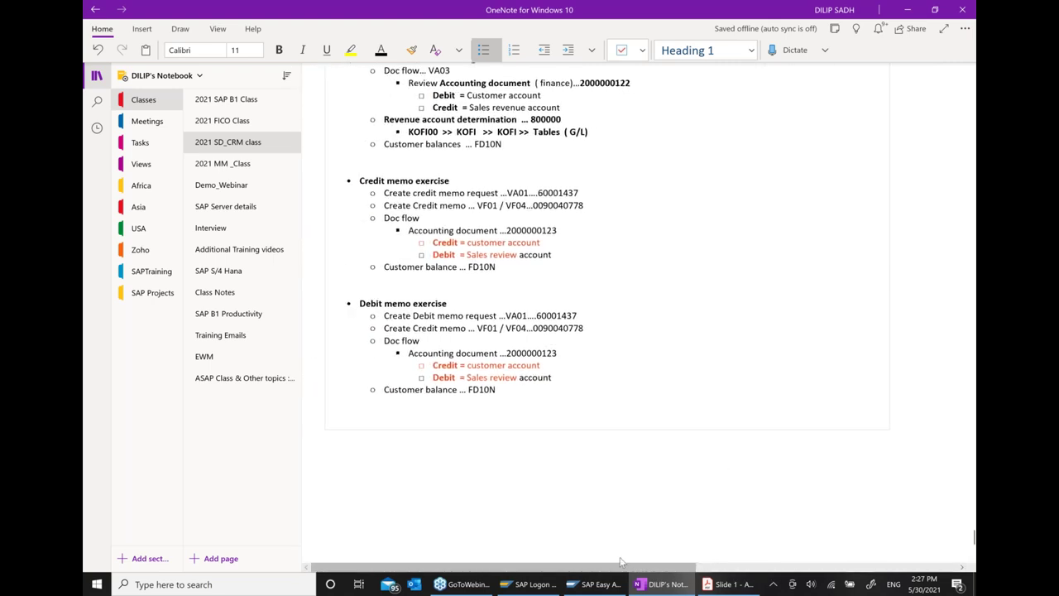
# Step: Replace "Credit" with "Debit" in the "Create Credit memo" line of the debit memo list
pyautogui.click(438, 329)
pyautogui.press('BackSpace')
pyautogui.press('BackSpace')
pyautogui.press('BackSpace')
pyautogui.press('BackSpace')
pyautogui.press('BackSpace')
pyautogui.press('BackSpace')
pyautogui.write('Deb')
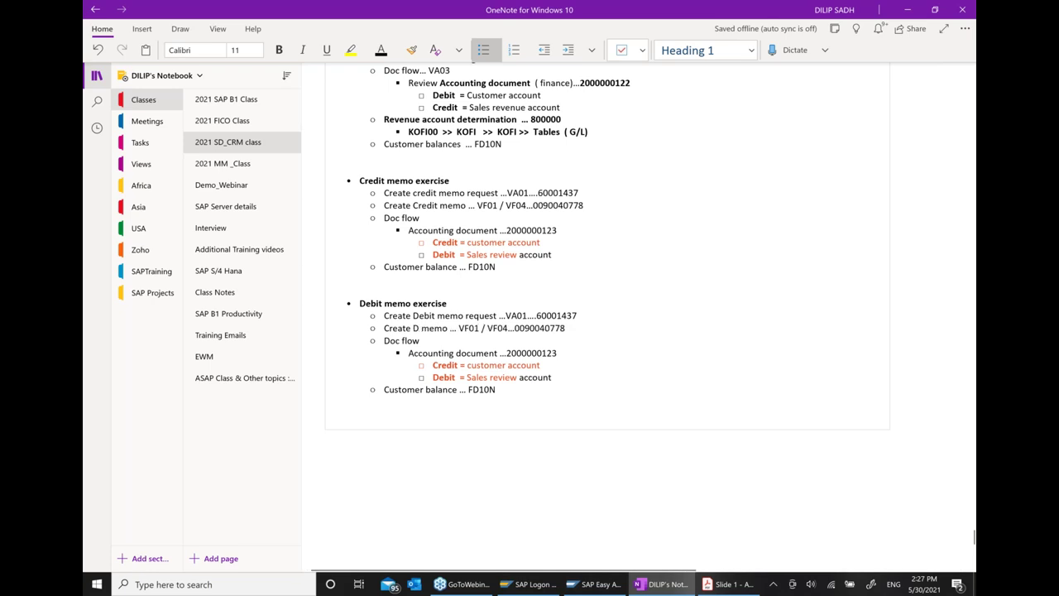
pyautogui.write('it')
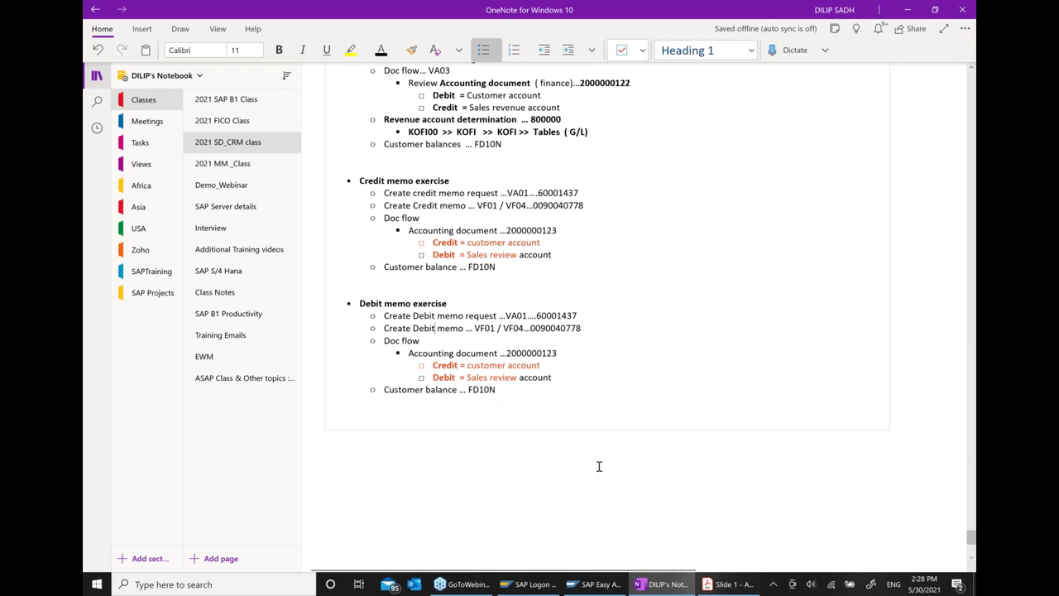
# Step: Add the line "10 mnts break." below the debit memo list, separated by blank space
pyautogui.click(562, 394)
pyautogui.press('Return')
pyautogui.press('Return')
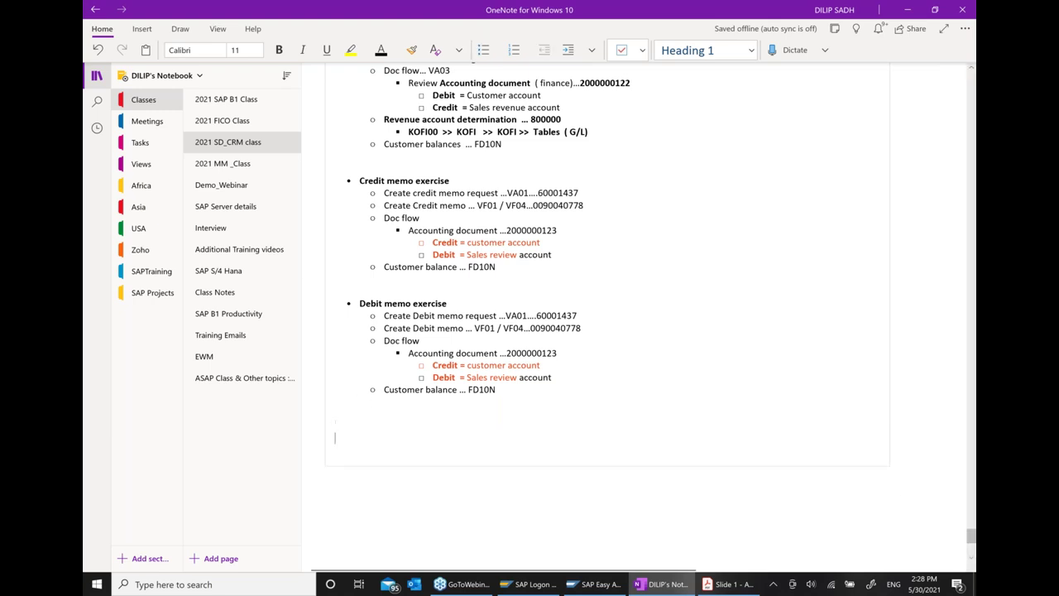
pyautogui.write('10 mnts break.')
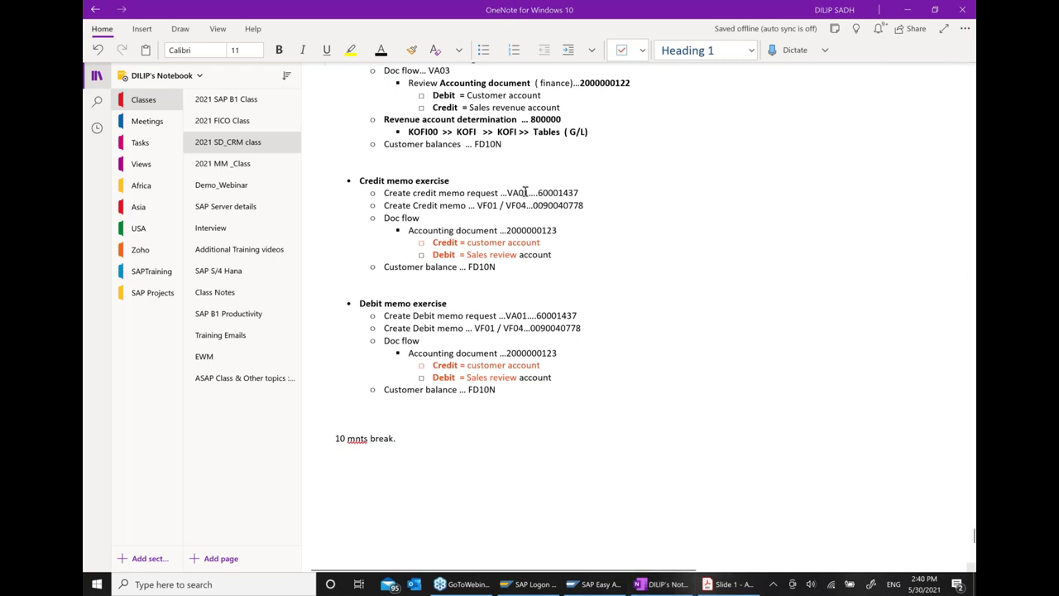
# Step: Review the sales cycle notes and extend the "Credit memo exercise" heading with "- Order related"
pyautogui.click(754, 323)
pyautogui.scroll(3, 754, 327)
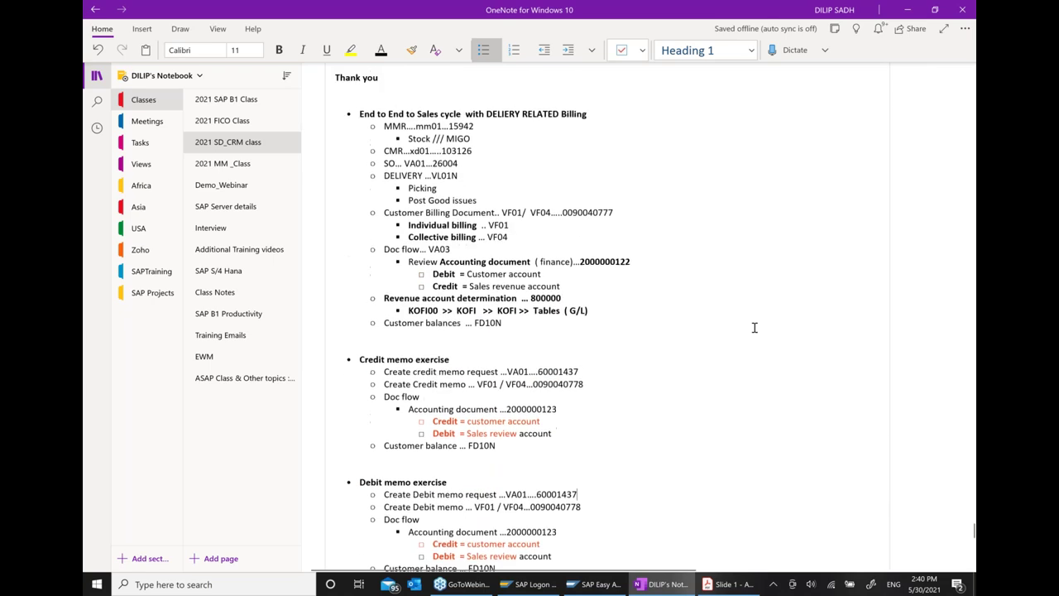
pyautogui.scroll(-3, 753, 328)
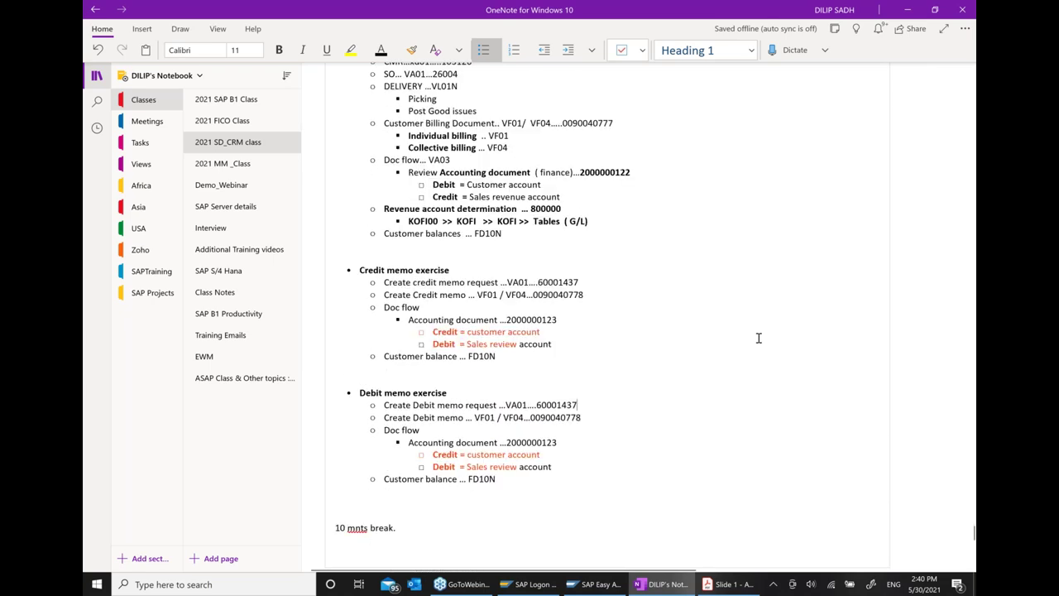
pyautogui.scroll(6, 758, 338)
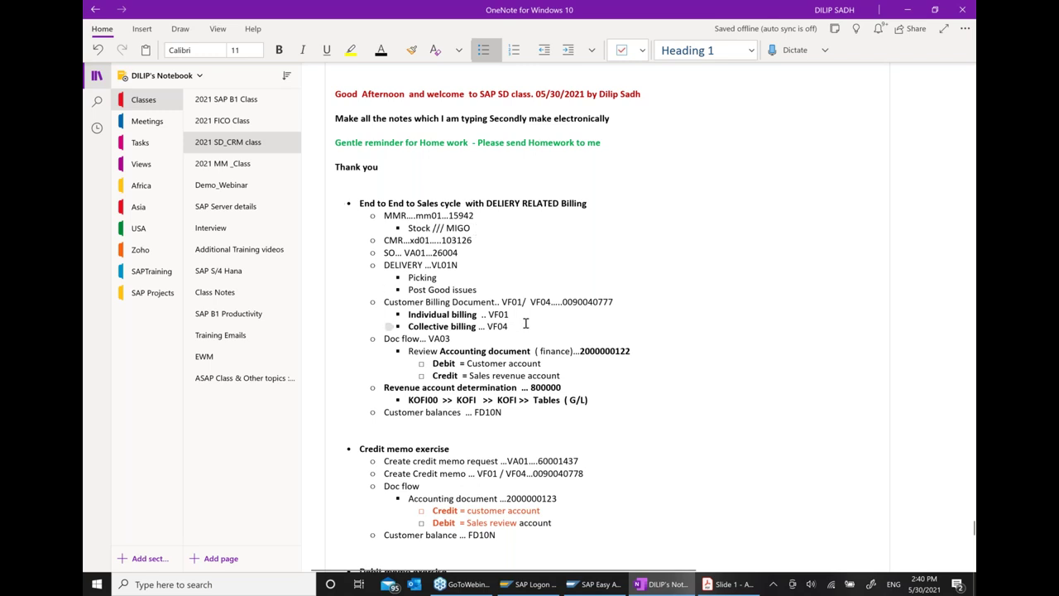
pyautogui.scroll(-2, 451, 340)
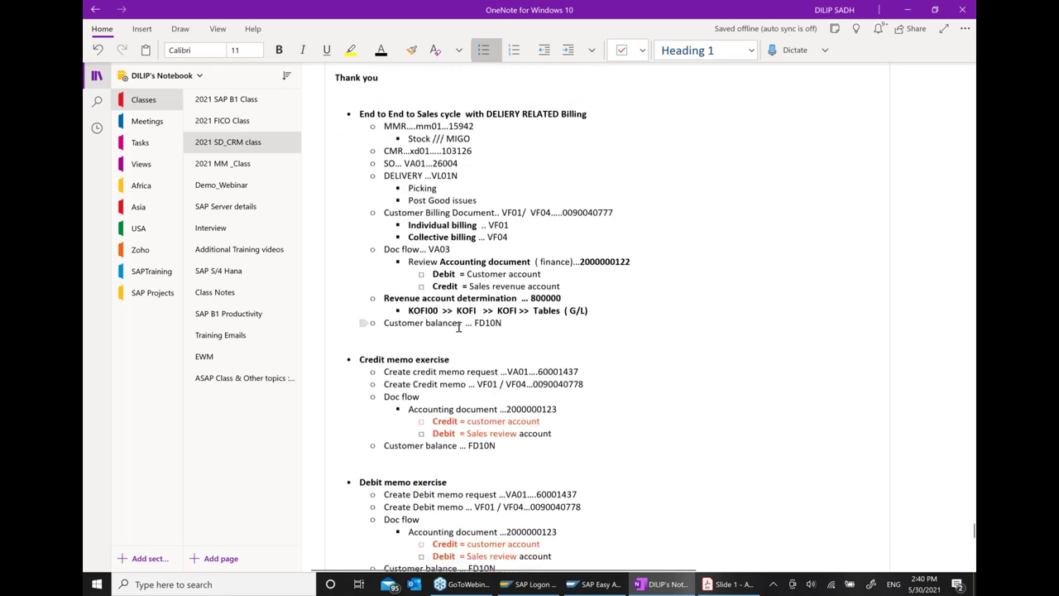
pyautogui.scroll(-2, 459, 327)
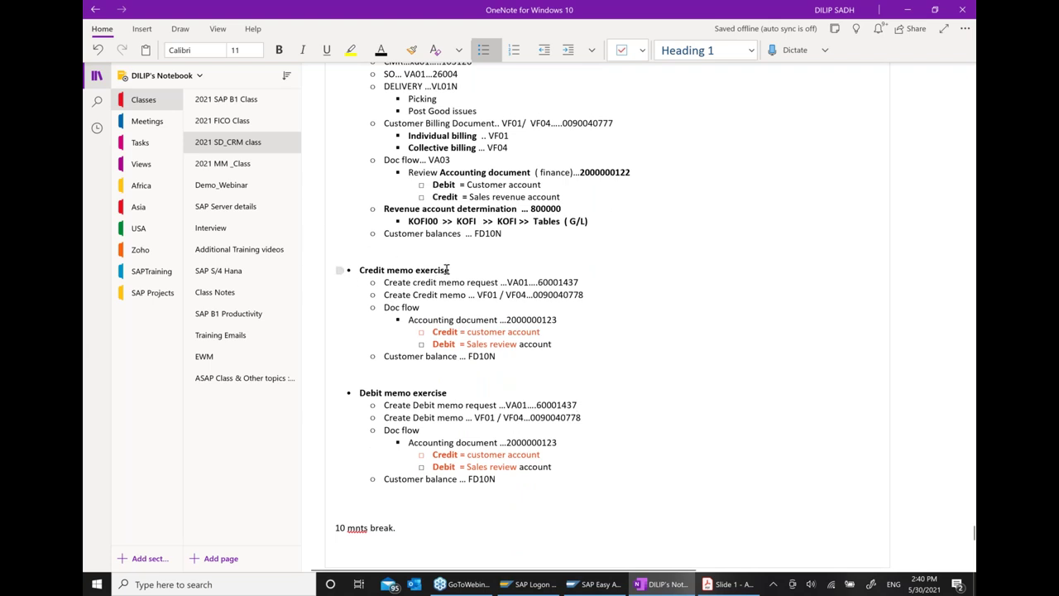
pyautogui.click(596, 281)
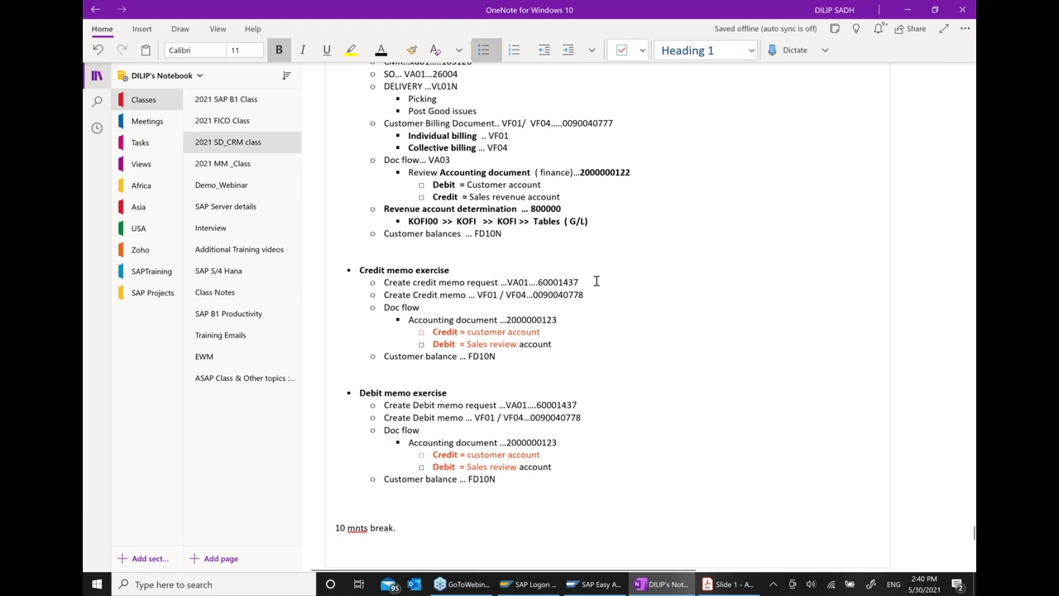
pyautogui.write('Order related')
pyautogui.click(454, 270)
pyautogui.write('-')
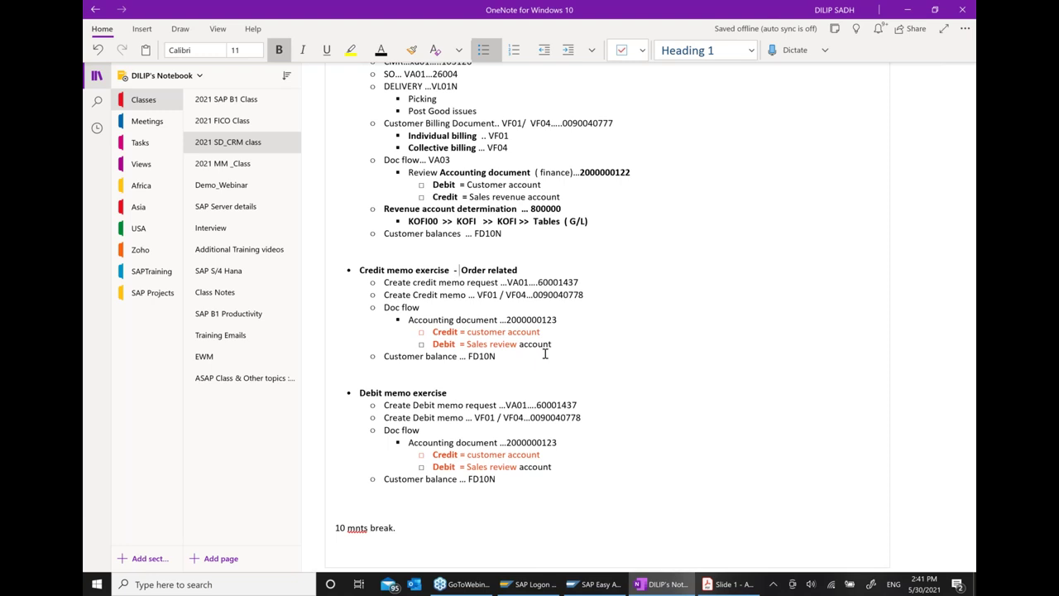
# Step: Append "order rekated" to the "Debit memo exercise" heading
pyautogui.click(465, 398)
pyautogui.write('order')
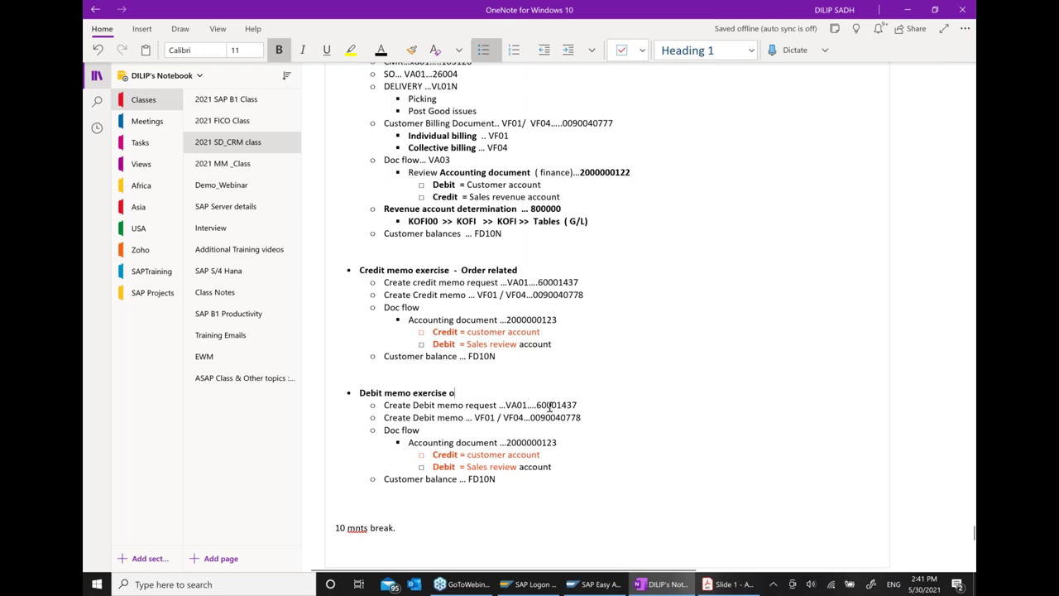
pyautogui.write(' rel')
pyautogui.press('BackSpace')
pyautogui.press('BackSpace')
pyautogui.write('ekated')
# Step: Delete the request number after "VA01...." in the "Create Debit memo request" line
pyautogui.press('Down')
pyautogui.press('End')
pyautogui.press('BackSpace')
pyautogui.press('BackSpace')
pyautogui.press('BackSpace')
pyautogui.press('BackSpace')
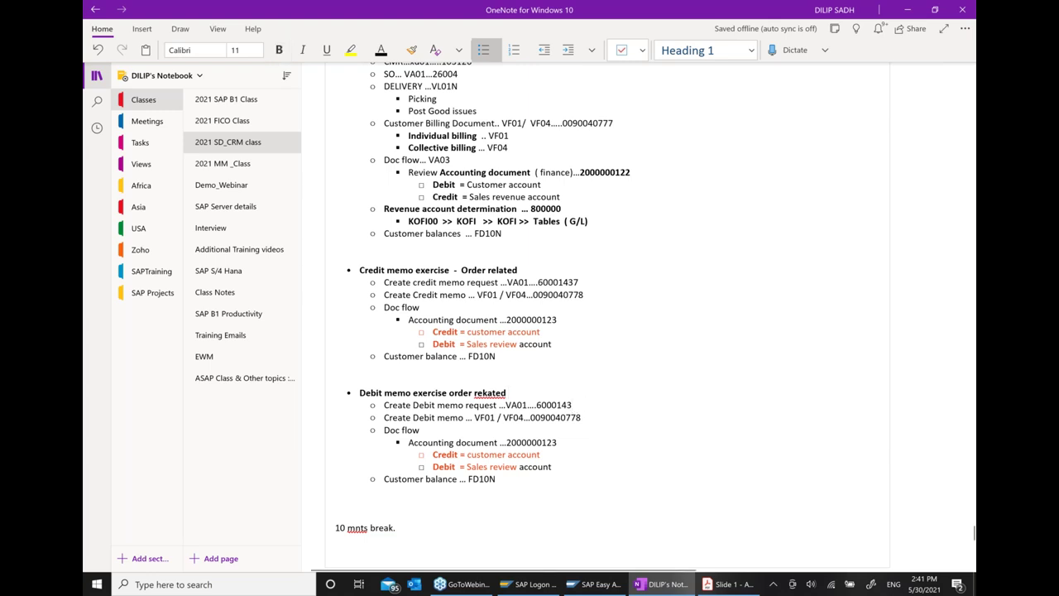
pyautogui.press('BackSpace')
pyautogui.press('BackSpace')
pyautogui.press('BackSpace')
# Step: Replace the document number after "VF04" in the "Create Debit memo" line with dots, and correct "rekated" to "related" in the heading
pyautogui.click(593, 418)
pyautogui.press('BackSpace')
pyautogui.press('BackSpace')
pyautogui.press('BackSpace')
pyautogui.press('BackSpace')
pyautogui.press('BackSpace')
pyautogui.press('BackSpace')
pyautogui.press('BackSpace')
pyautogui.press('BackSpace')
pyautogui.press('BackSpace')
pyautogui.press('BackSpace')
pyautogui.press('BackSpace')
pyautogui.press('BackSpace')
pyautogui.press('BackSpace')
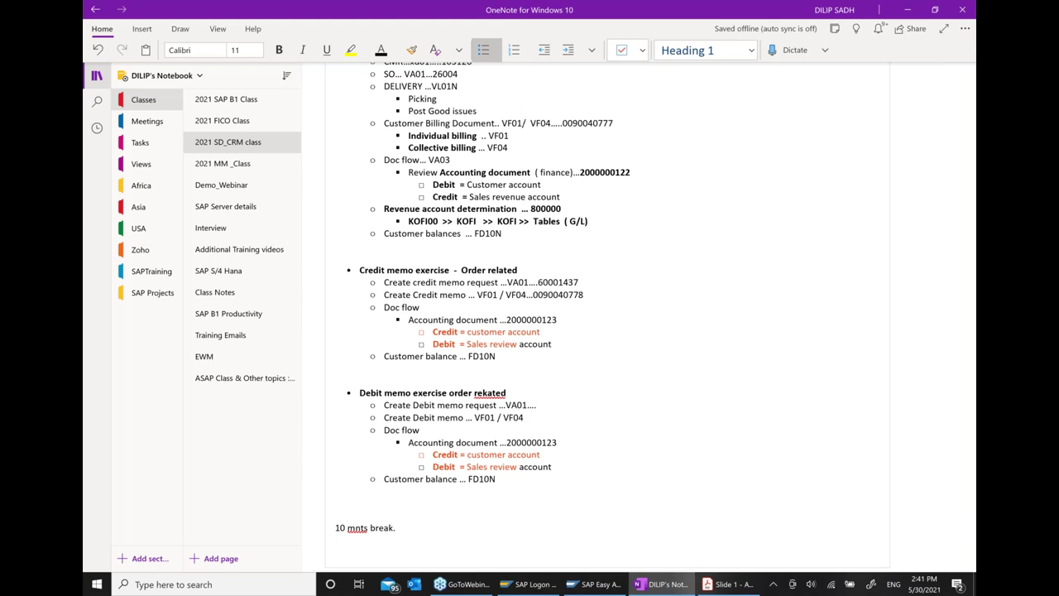
pyautogui.write('....')
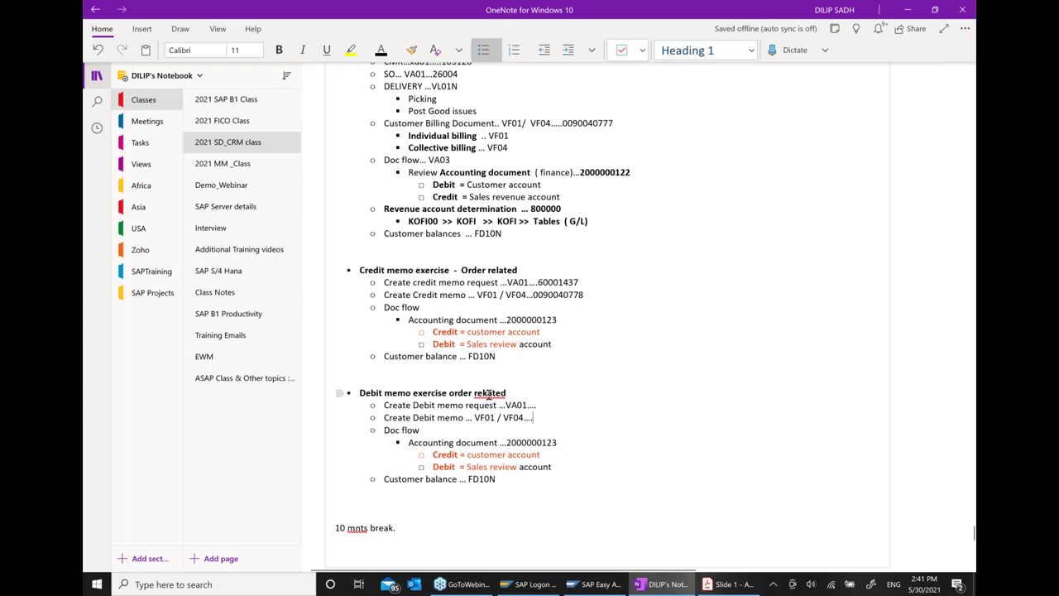
pyautogui.rightClick(495, 393)
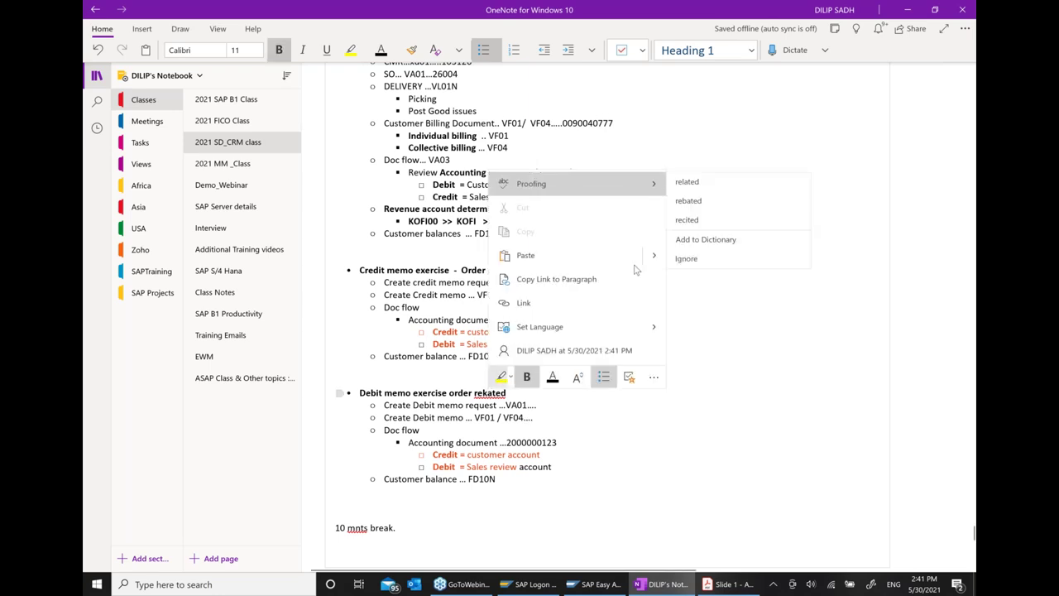
pyautogui.click(709, 182)
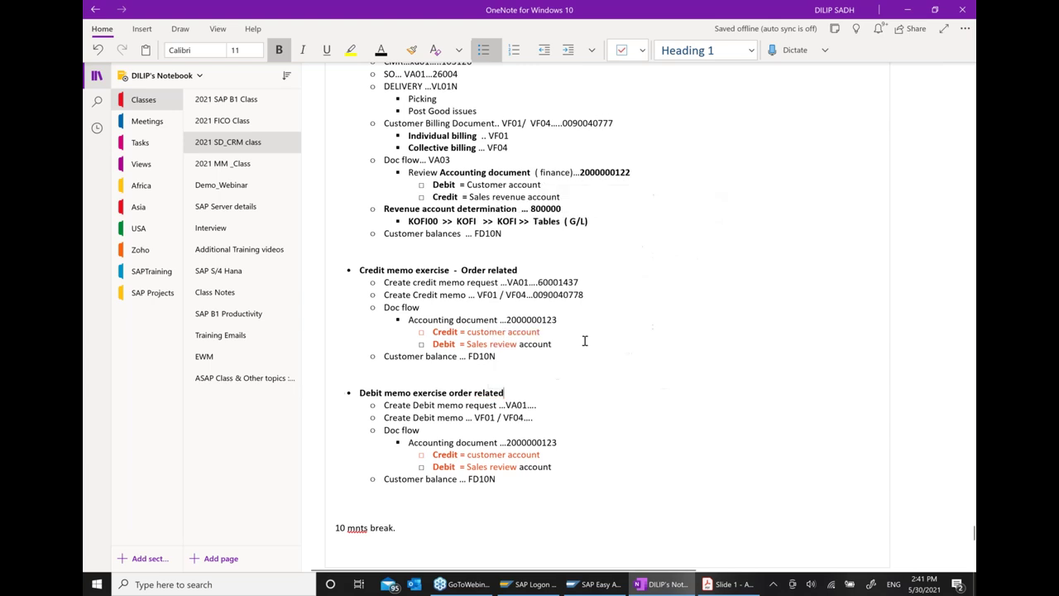
pyautogui.click(531, 269)
pyautogui.press('Return')
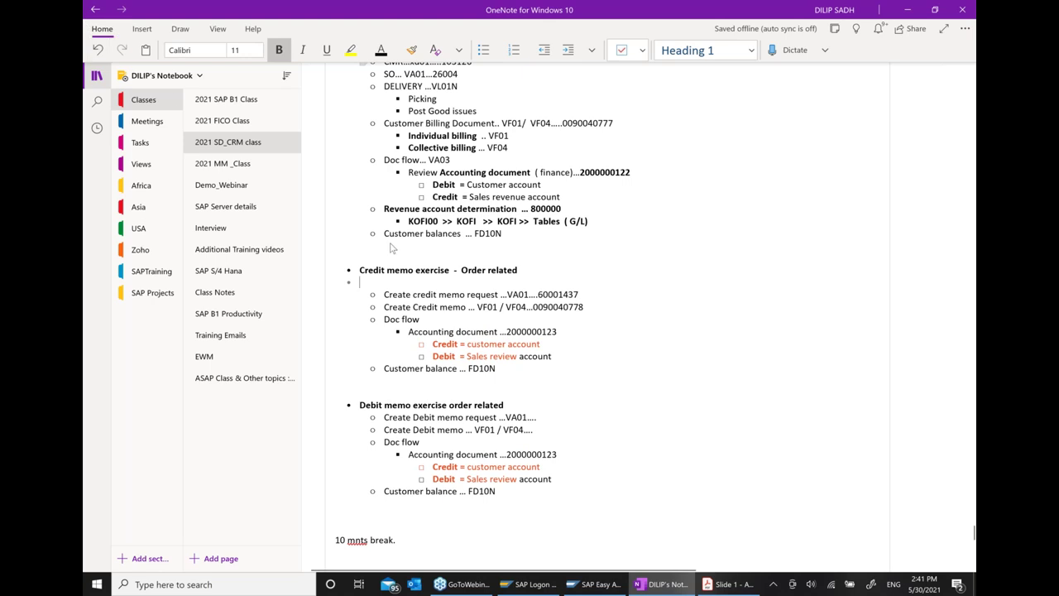
pyautogui.press('BackSpace')
# Step: Add an indented sub-bullet "Doc type = CR" beneath the "Create credit memo request" line
pyautogui.click(618, 283)
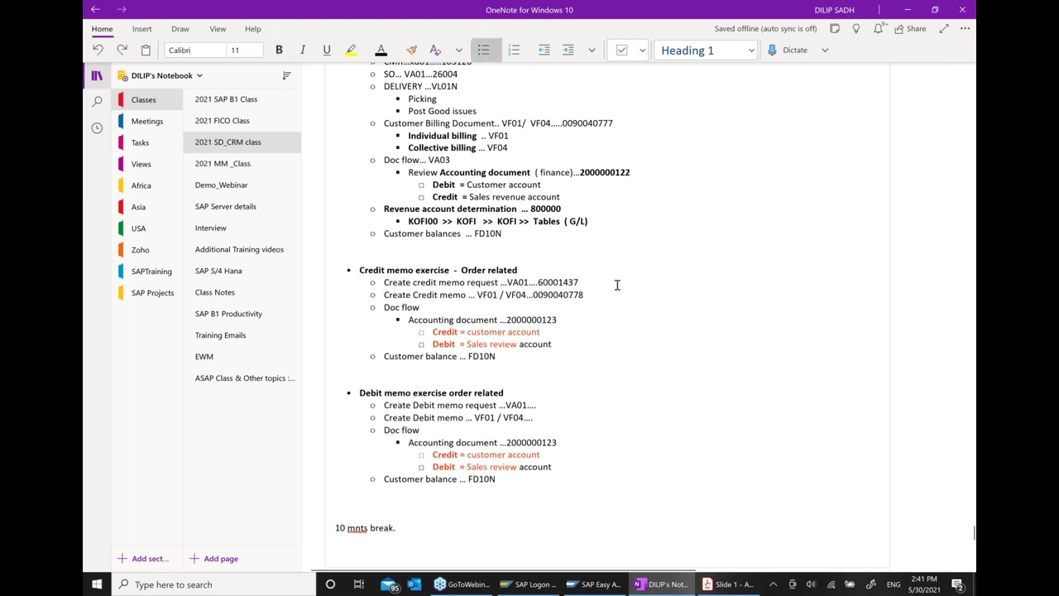
pyautogui.press('Return')
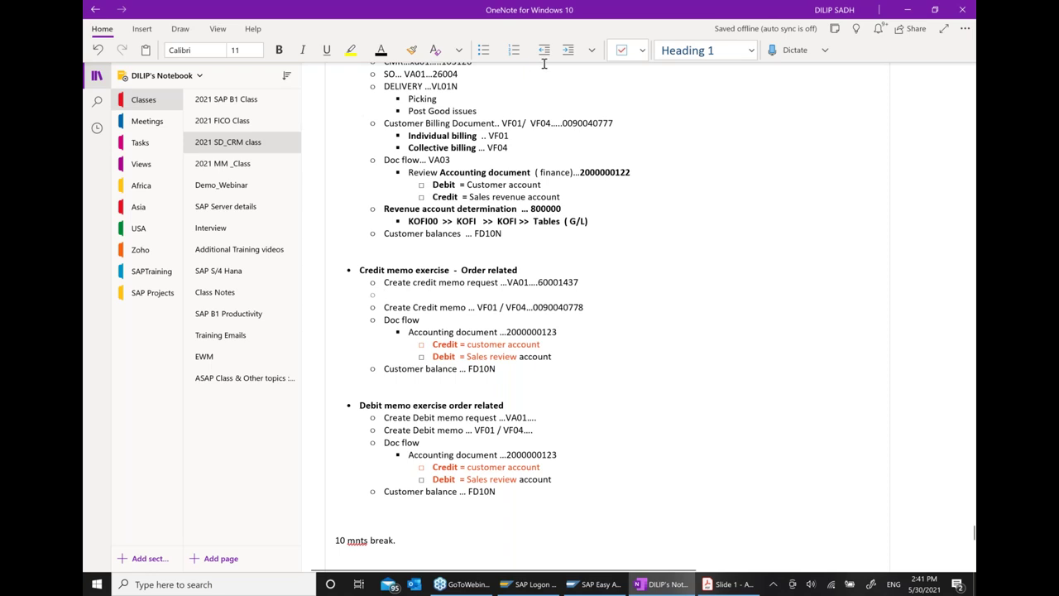
pyautogui.click(566, 51)
pyautogui.write('Doc')
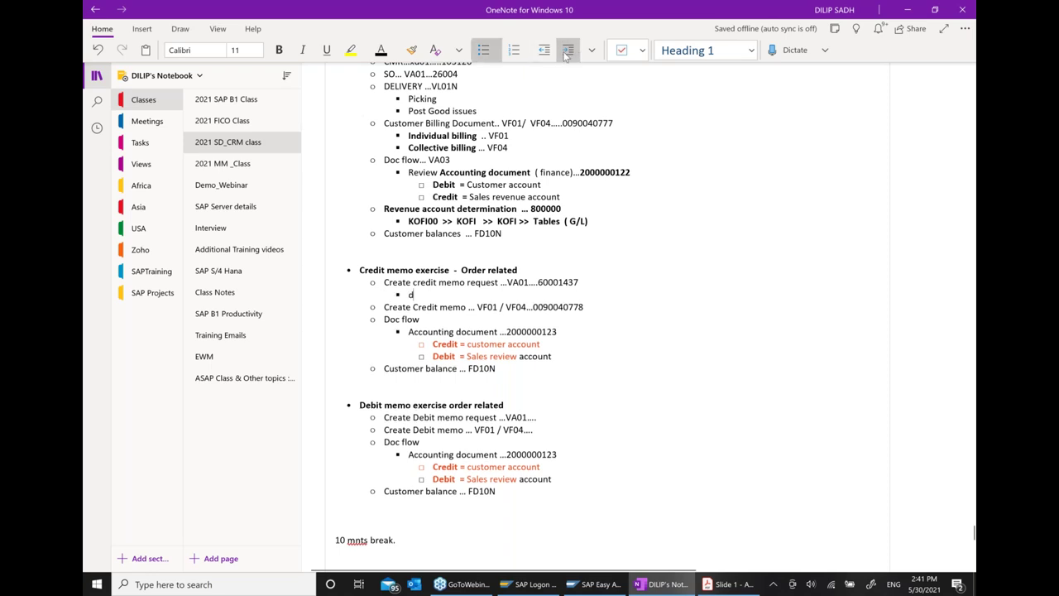
pyautogui.write(' type')
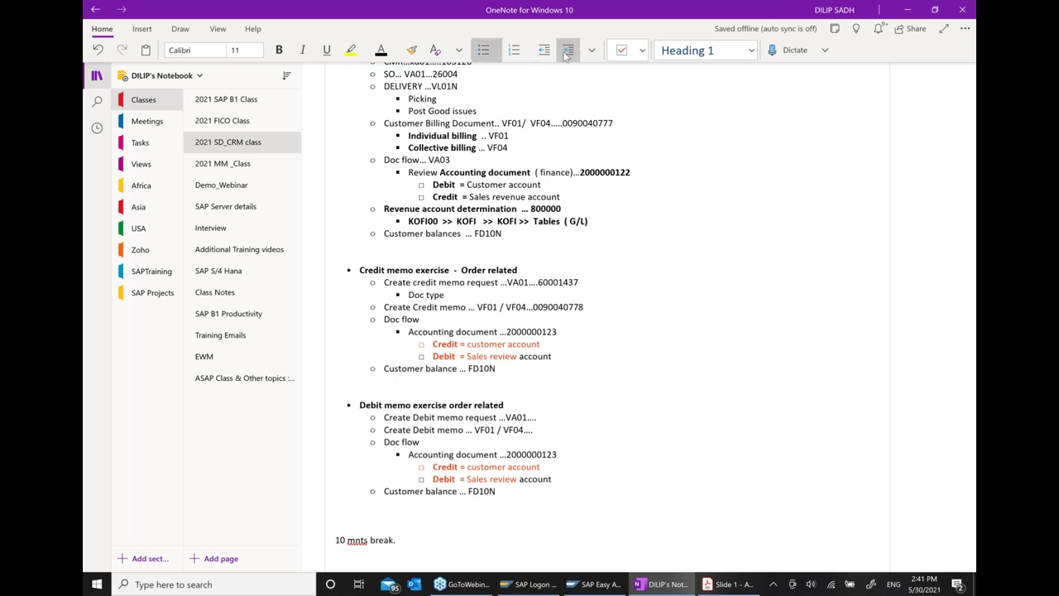
pyautogui.write(' = CR')
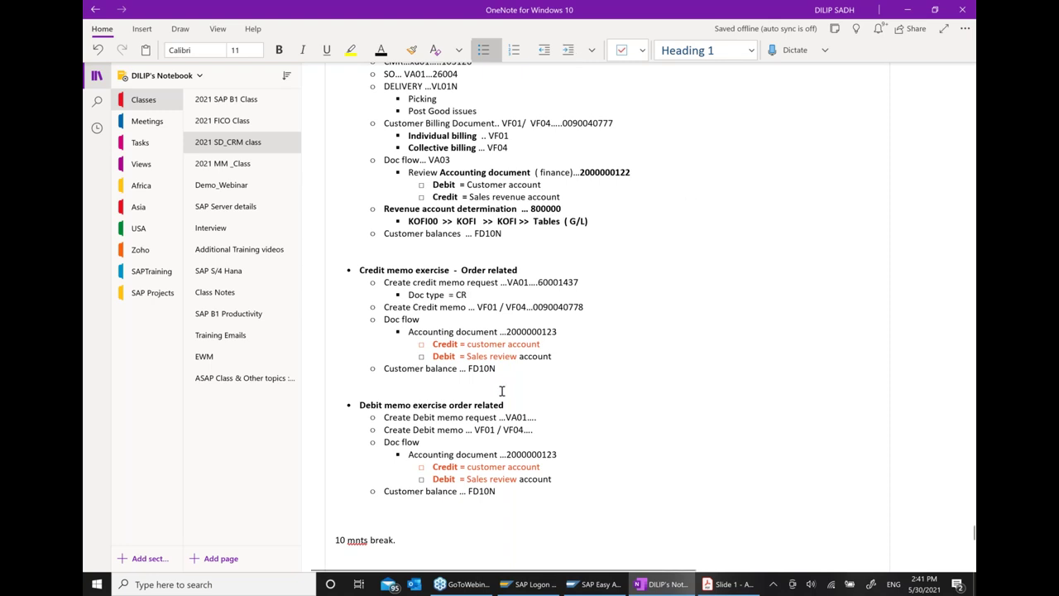
# Step: Add an indented sub-bullet "Doc type = DR" beneath the "Create Debit memo request" line
pyautogui.click(557, 415)
pyautogui.press('Return')
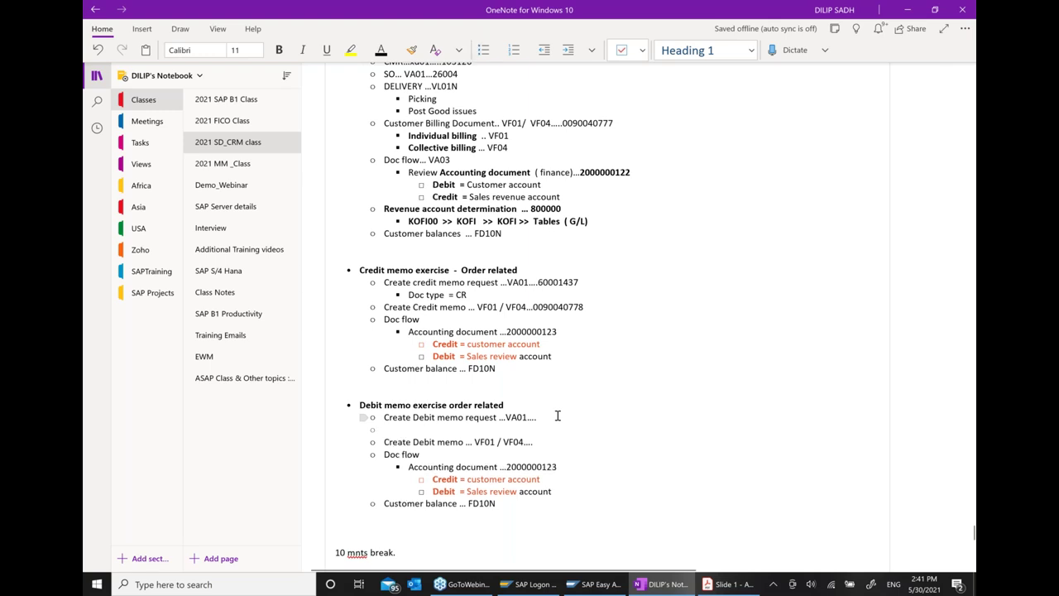
pyautogui.click(569, 50)
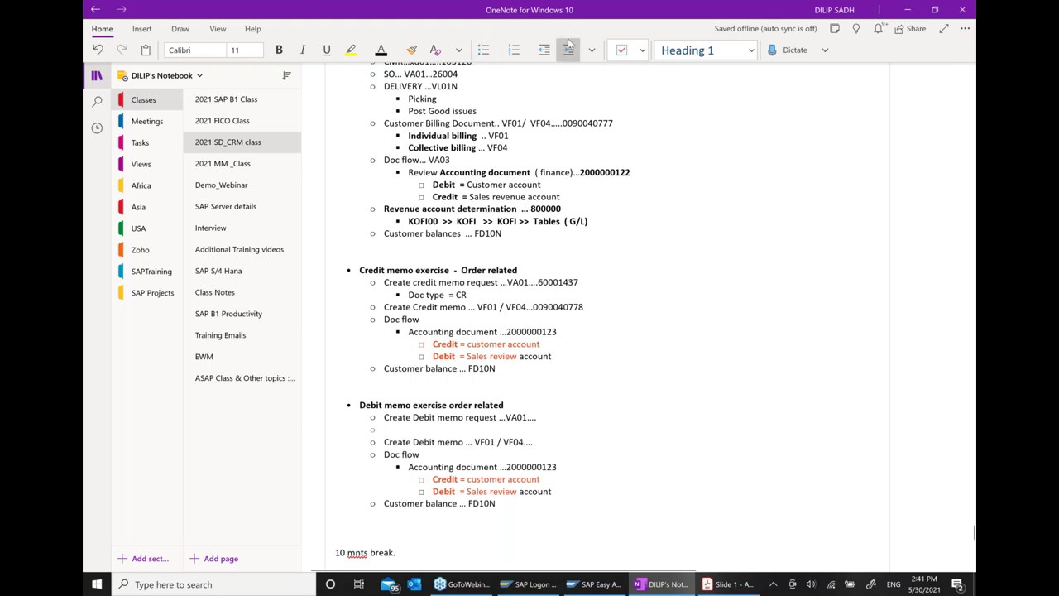
pyautogui.write('Doc type ')
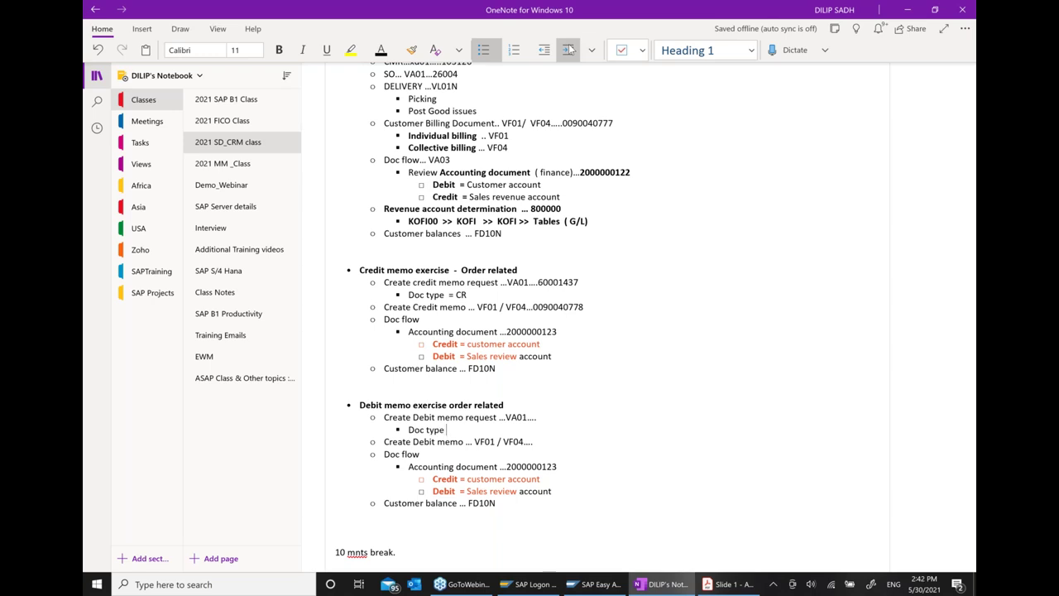
pyautogui.write('= DR')
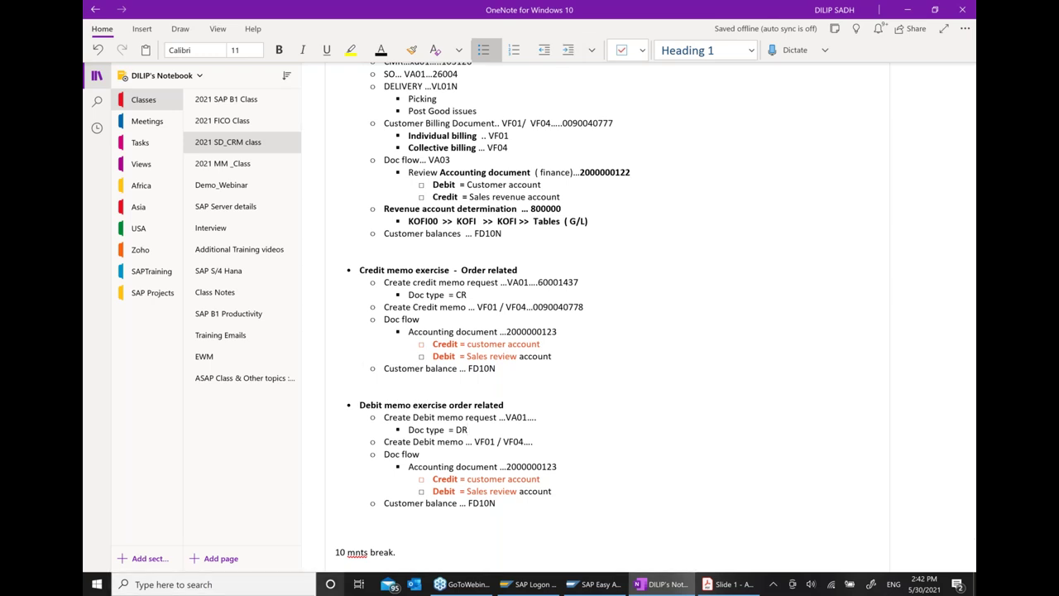
# Step: Switch to SAP Easy Access and start transaction VA01 to create a sales order
pyautogui.scroll(-2, 606, 435)
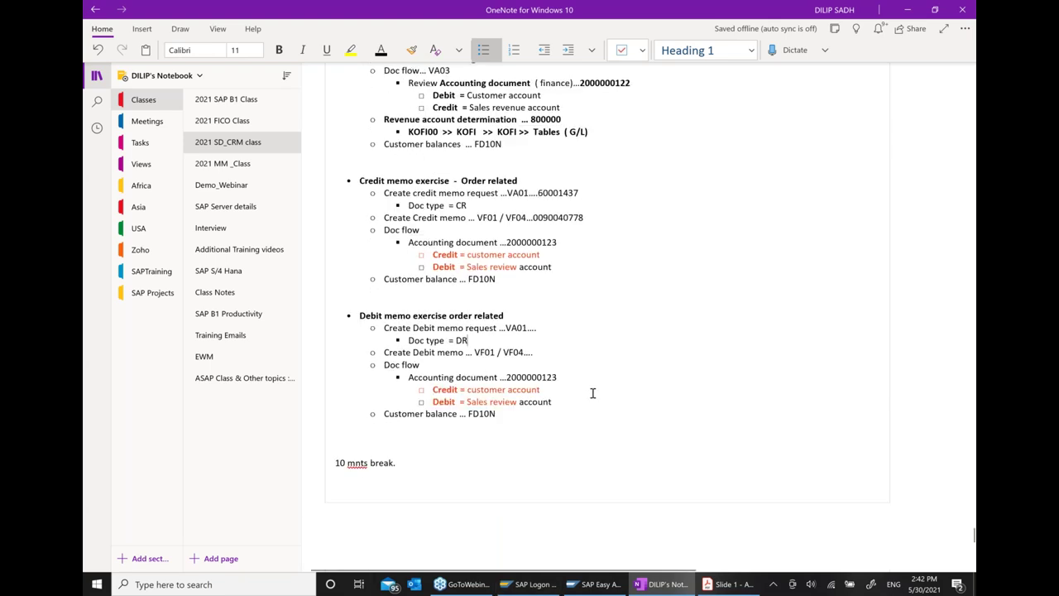
pyautogui.click(594, 584)
pyautogui.click(166, 62)
pyautogui.write('VA01')
pyautogui.press('Return')
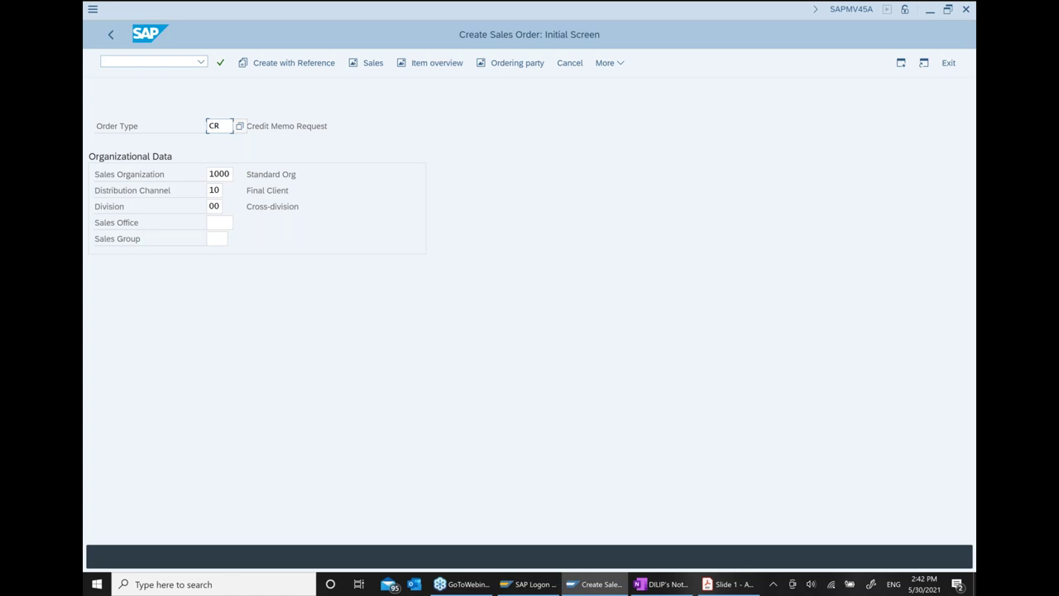
# Step: Set the order type to DR and open the debit memo request for entry
pyautogui.press('Delete')
pyautogui.write('dr')
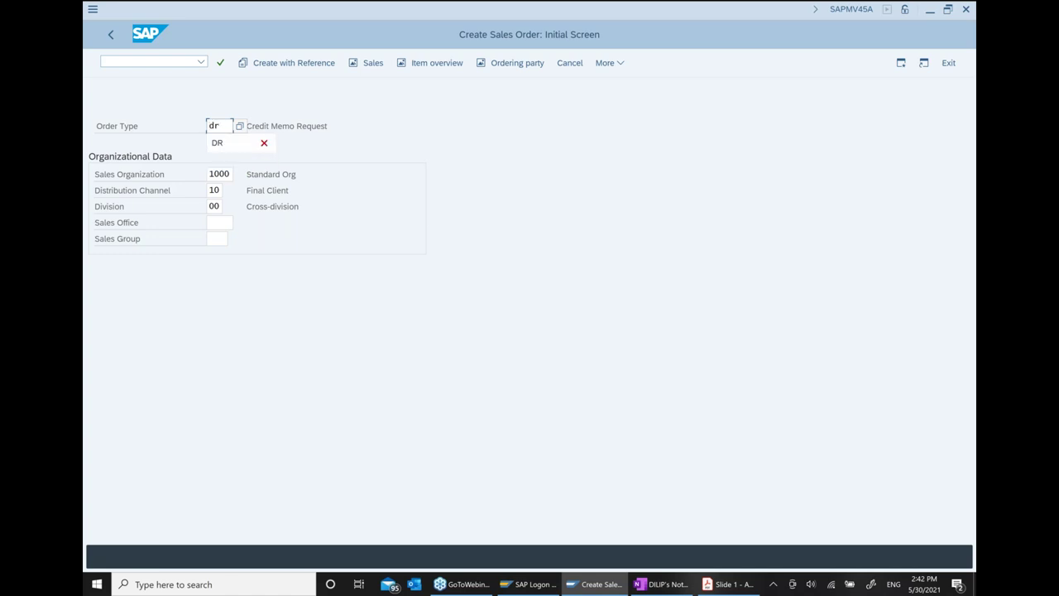
pyautogui.press('Return')
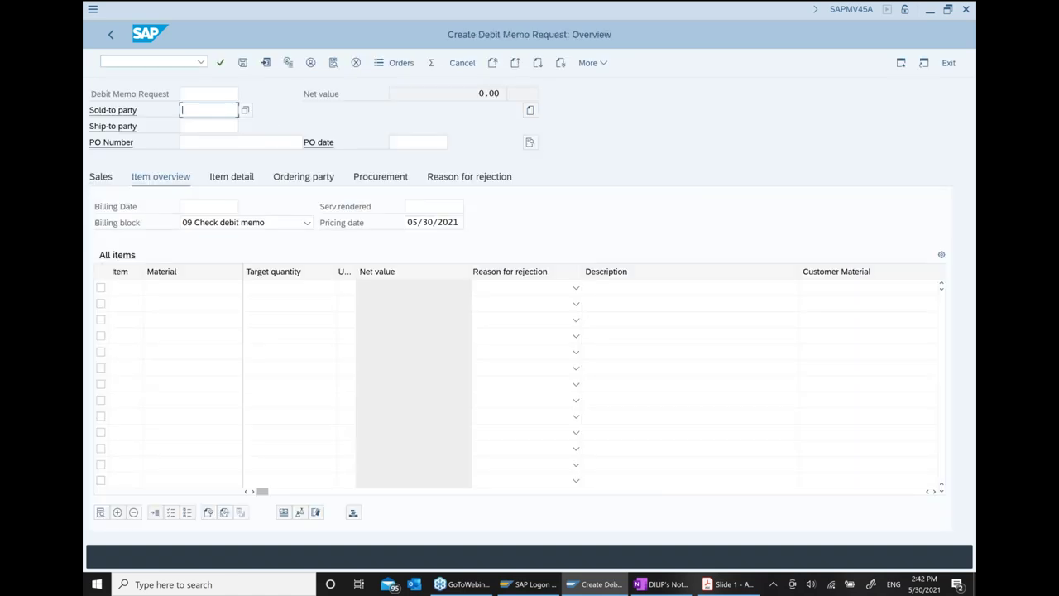
# Step: Fill in the debit memo request's sold-to party and PO number, and set the PO date to 04/10/2021
pyautogui.press('BackSpace')
pyautogui.press('Down')
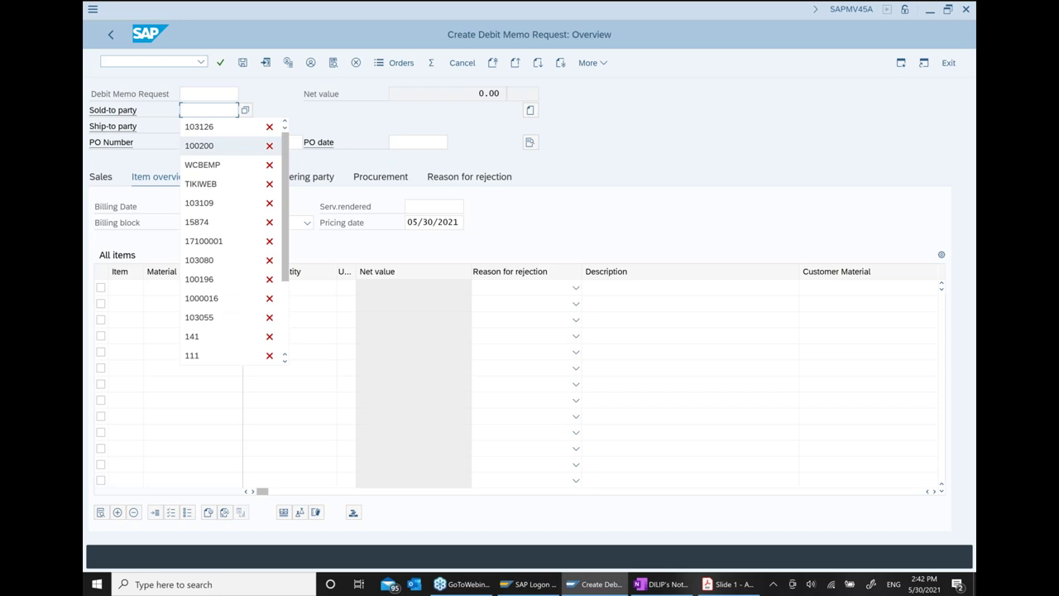
pyautogui.press('Up')
pyautogui.press('Return')
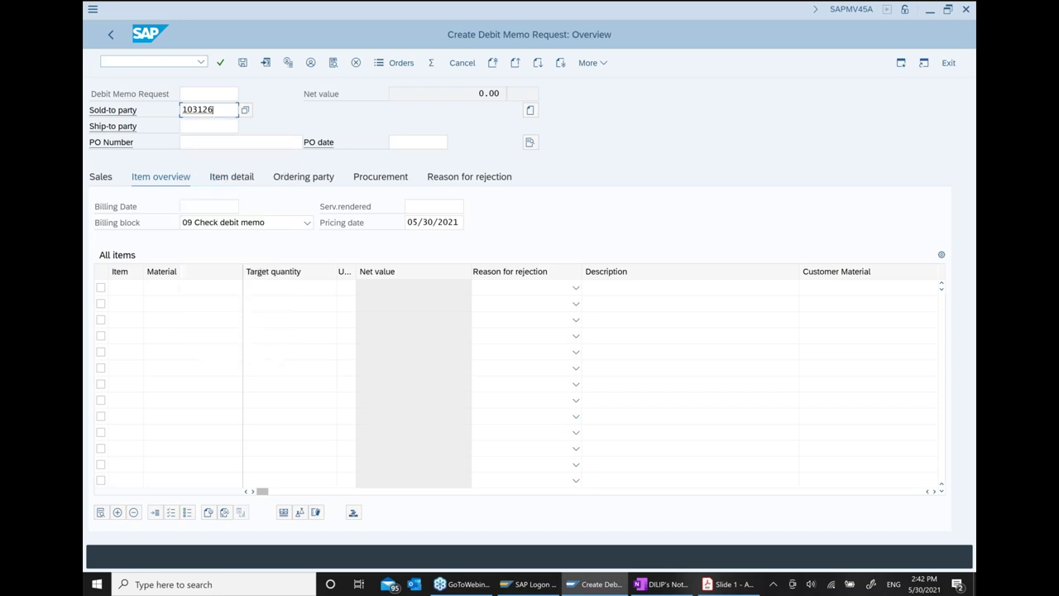
pyautogui.press('Return')
pyautogui.click(197, 146)
pyautogui.write('11')
pyautogui.click(399, 141)
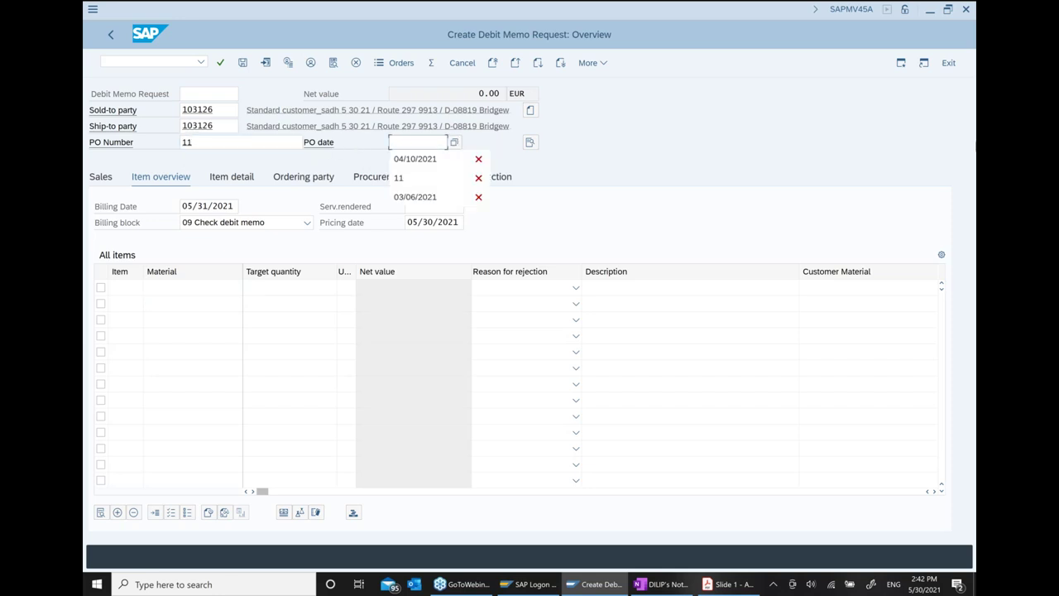
pyautogui.press('Down')
pyautogui.press('Return')
pyautogui.press('Return')
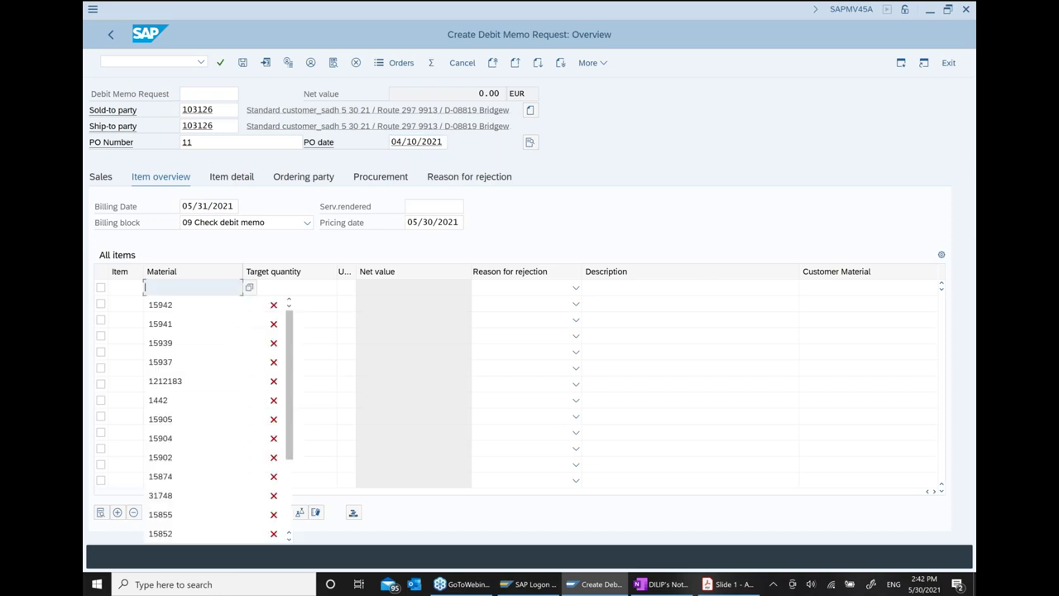
# Step: Add material 15942 with a target quantity of 1 as the first item of the debit memo request
pyautogui.press('Down')
pyautogui.press('Return')
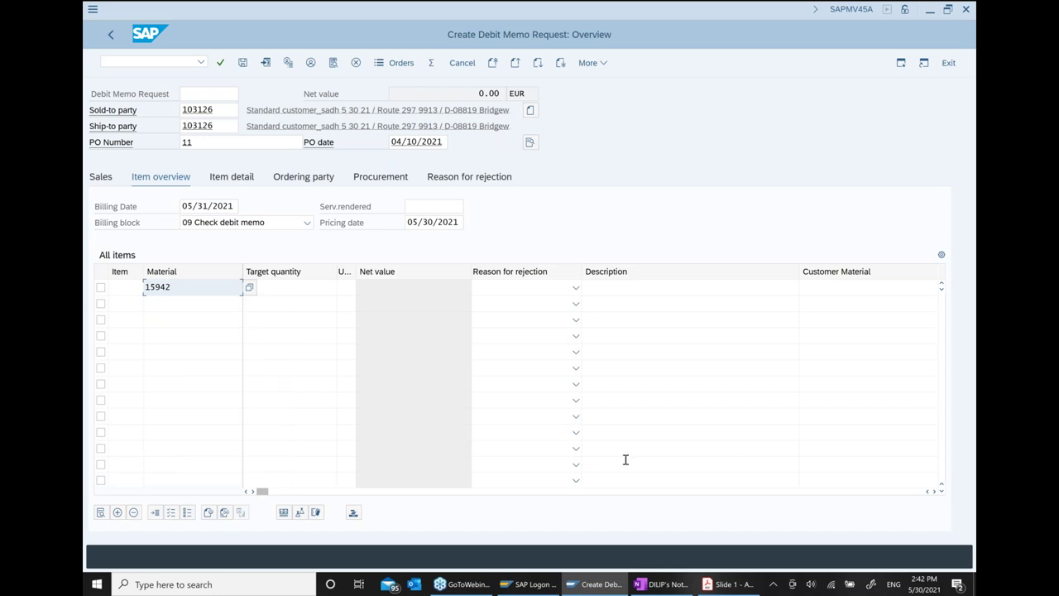
pyautogui.click(290, 288)
pyautogui.write('1')
pyautogui.press('Return')
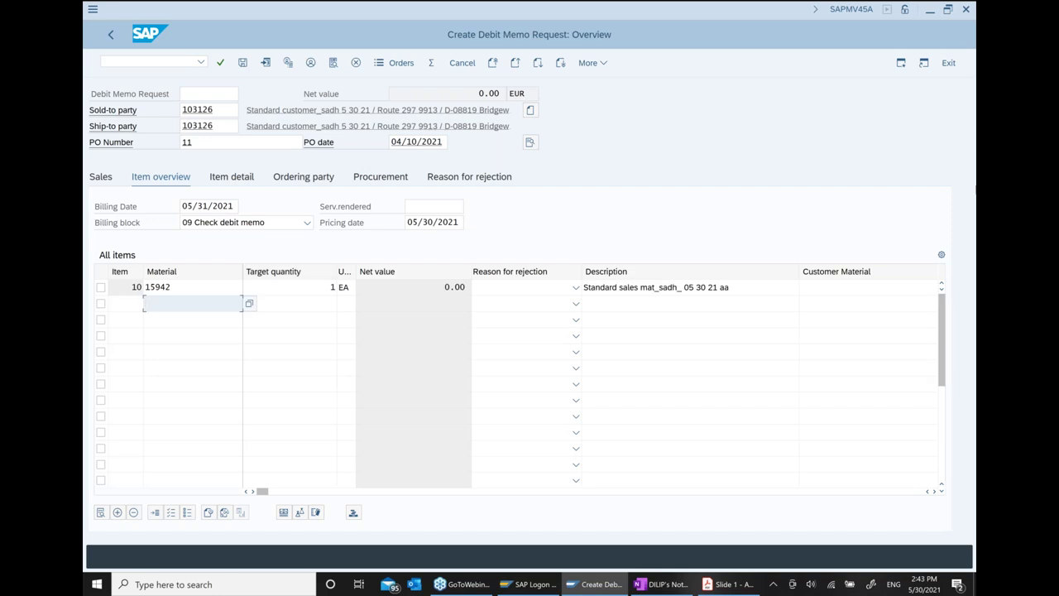
# Step: Add pricing condition PR00 with an amount of 150 to the material item, then return to the request overview
pyautogui.click(287, 289)
pyautogui.doubleClick(287, 290)
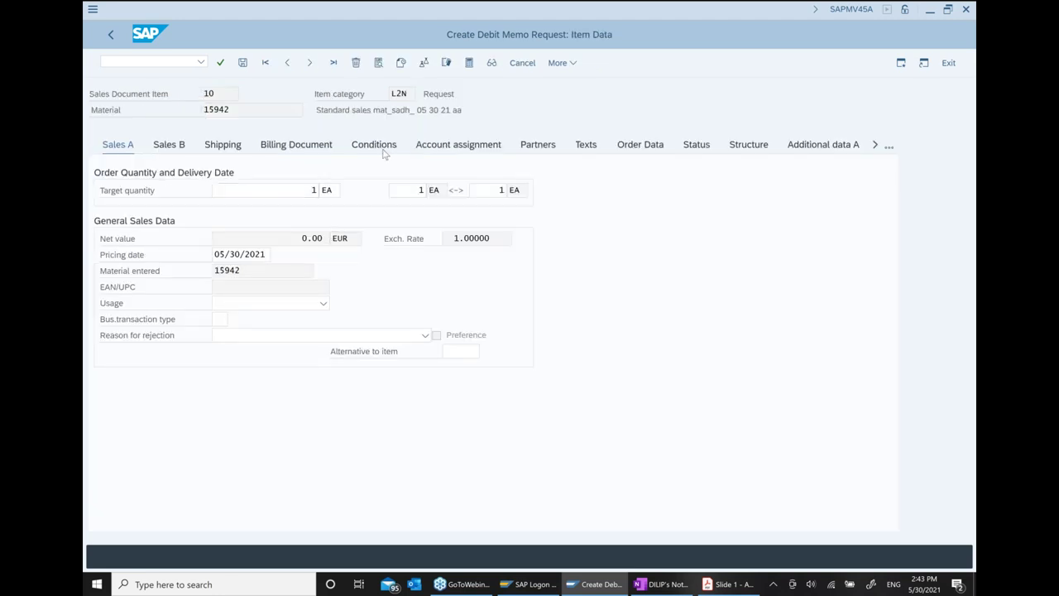
pyautogui.click(383, 152)
pyautogui.write('pr00')
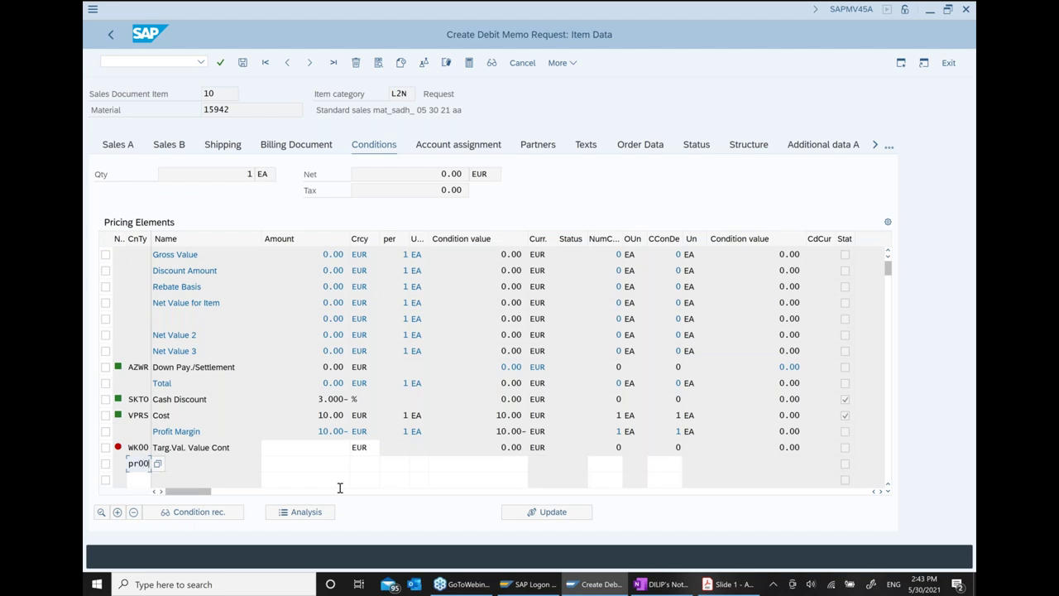
pyautogui.press('Tab')
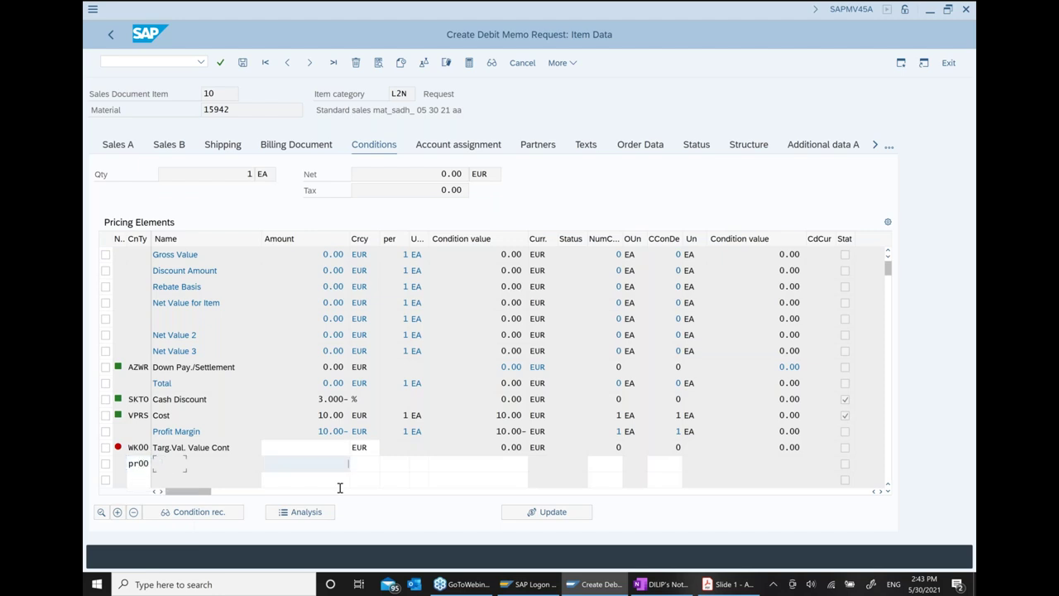
pyautogui.write('100')
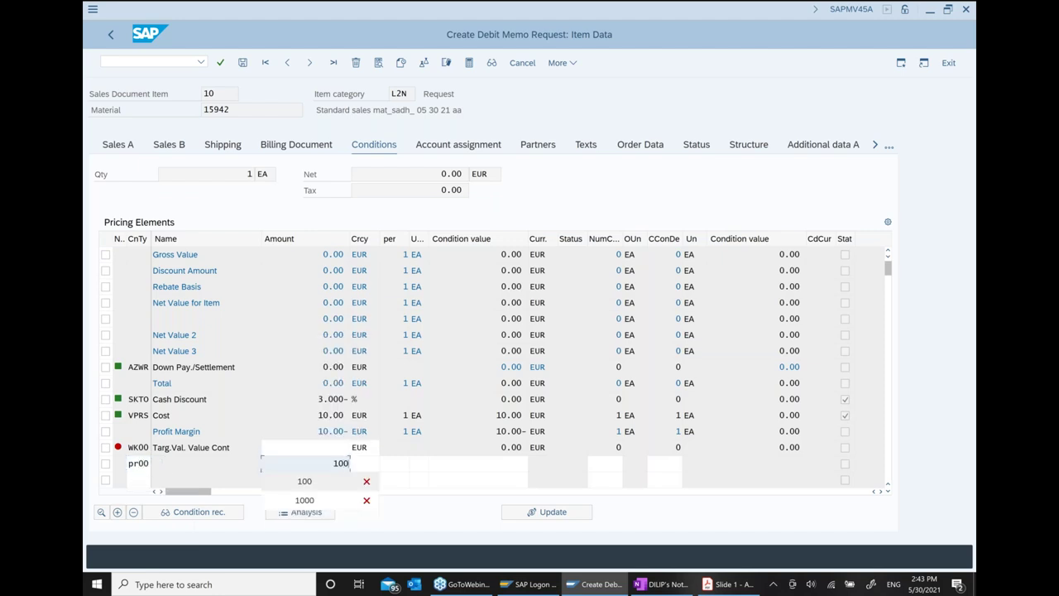
pyautogui.press('BackSpace')
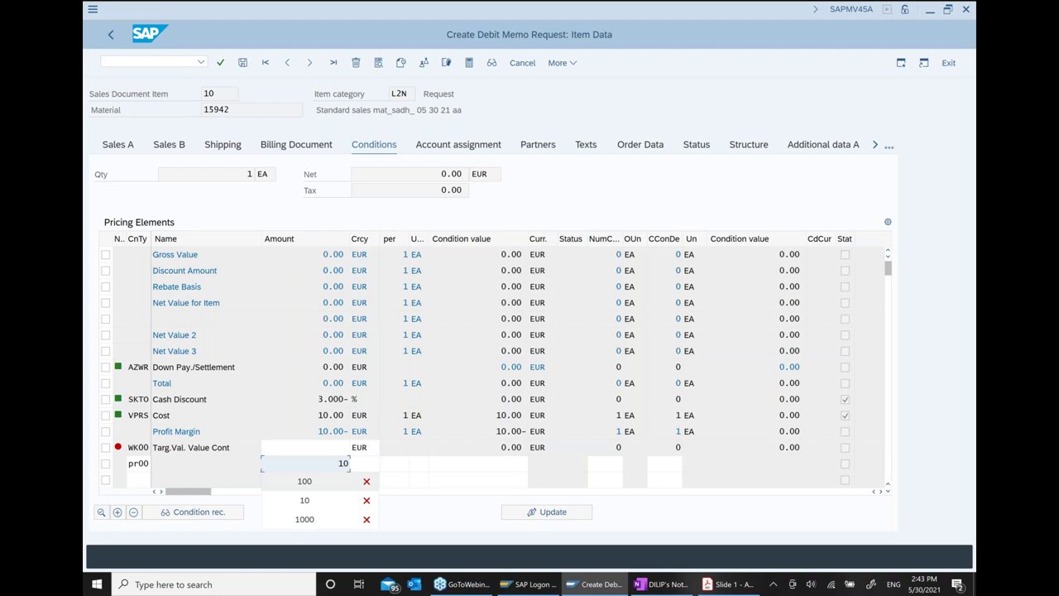
pyautogui.press('BackSpace')
pyautogui.write('50')
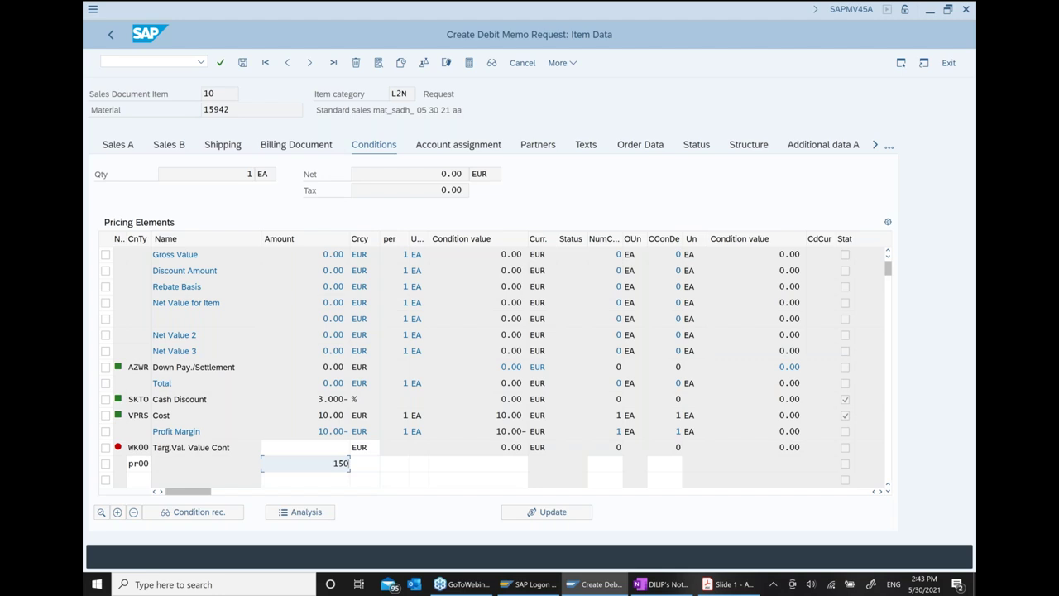
pyautogui.press('Return')
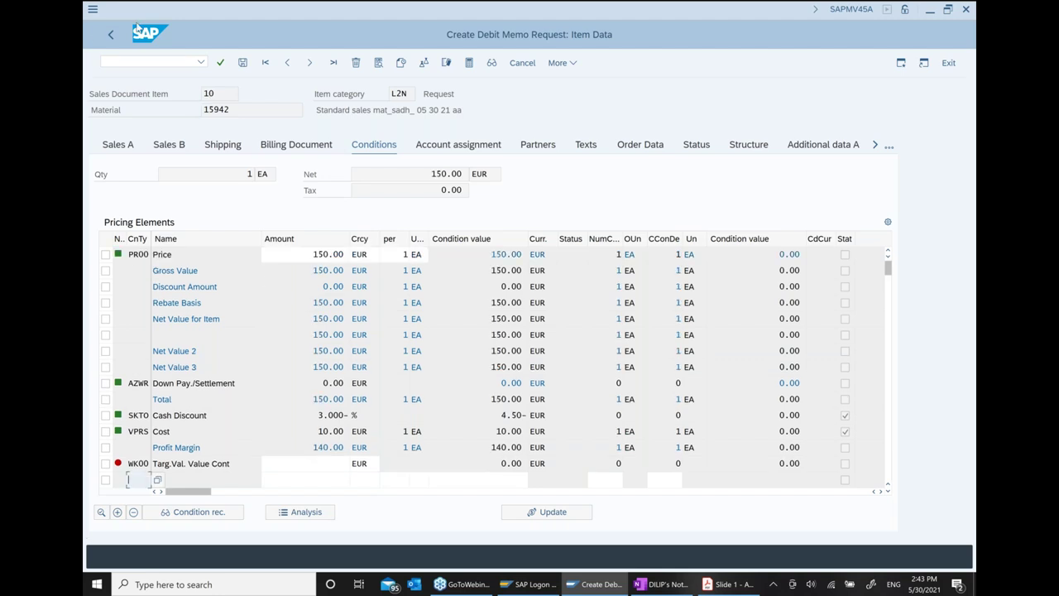
pyautogui.press('F3')
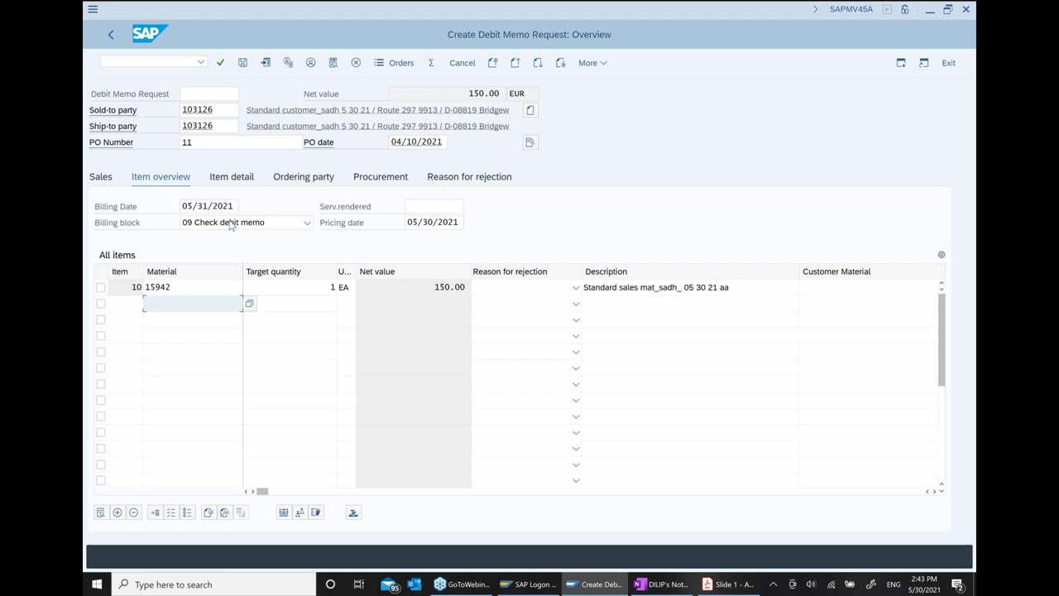
# Step: Clear the billing block of the debit memo request by choosing the blank entry
pyautogui.click(306, 222)
pyautogui.scroll(-2, 284, 423)
pyautogui.scroll(-6, 284, 423)
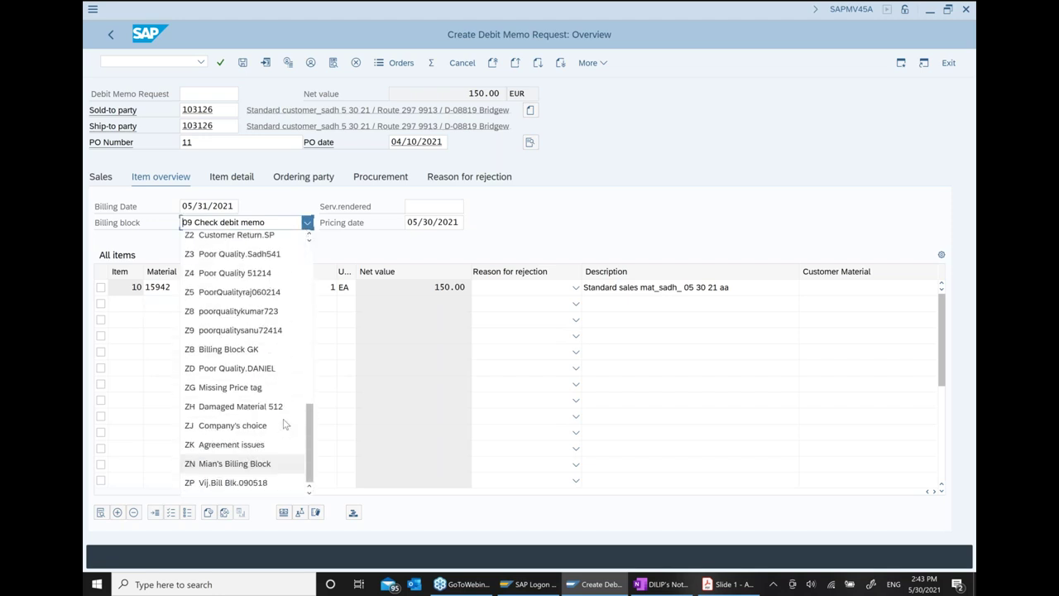
pyautogui.click(254, 488)
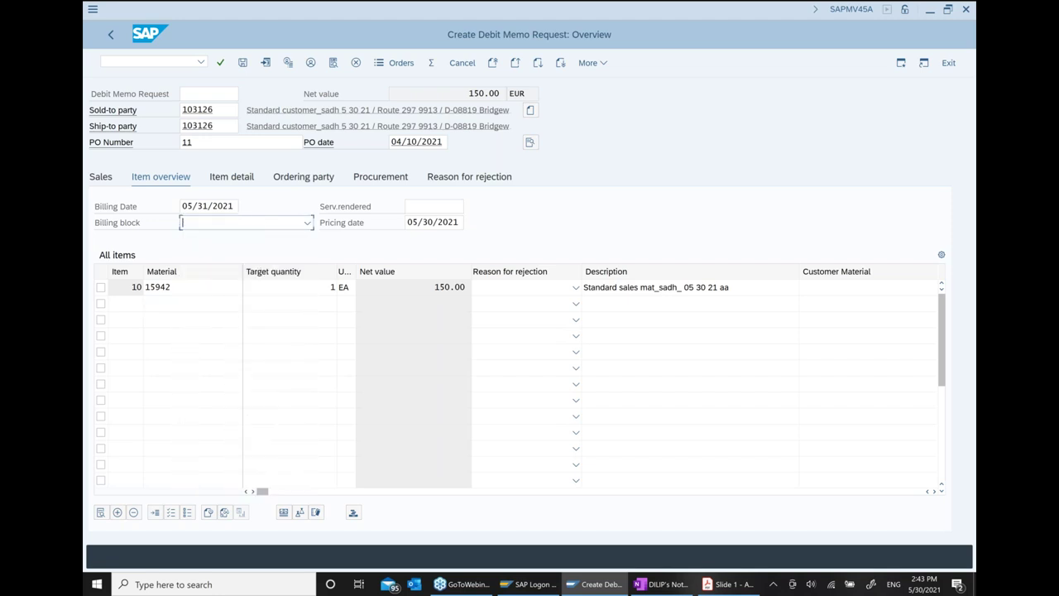
# Step: Set the order reason in the sales data to 103 Quantity discrepancy
pyautogui.click(103, 185)
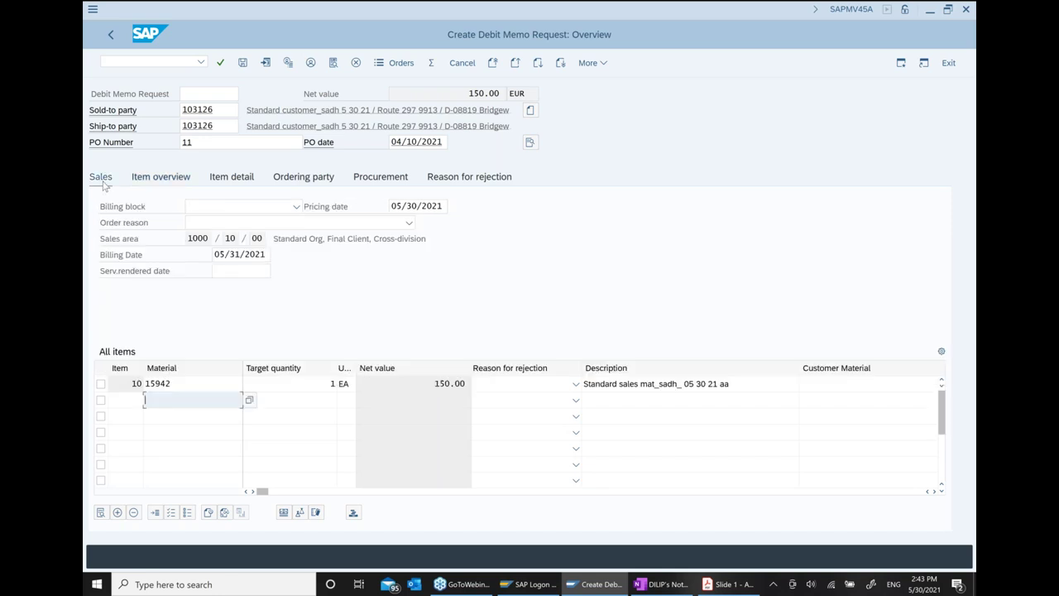
pyautogui.click(409, 223)
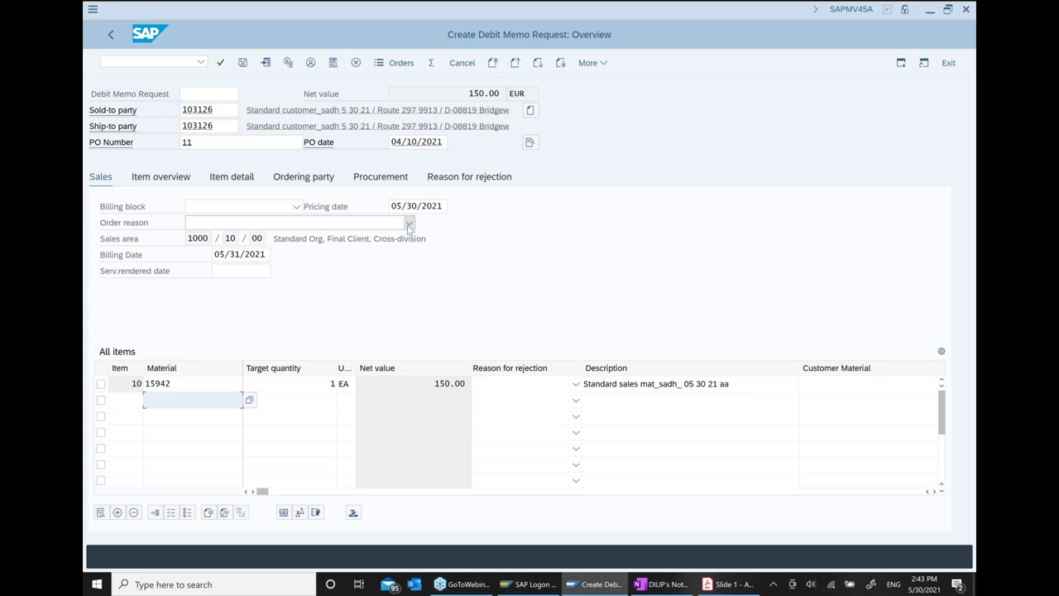
pyautogui.scroll(-3, 371, 315)
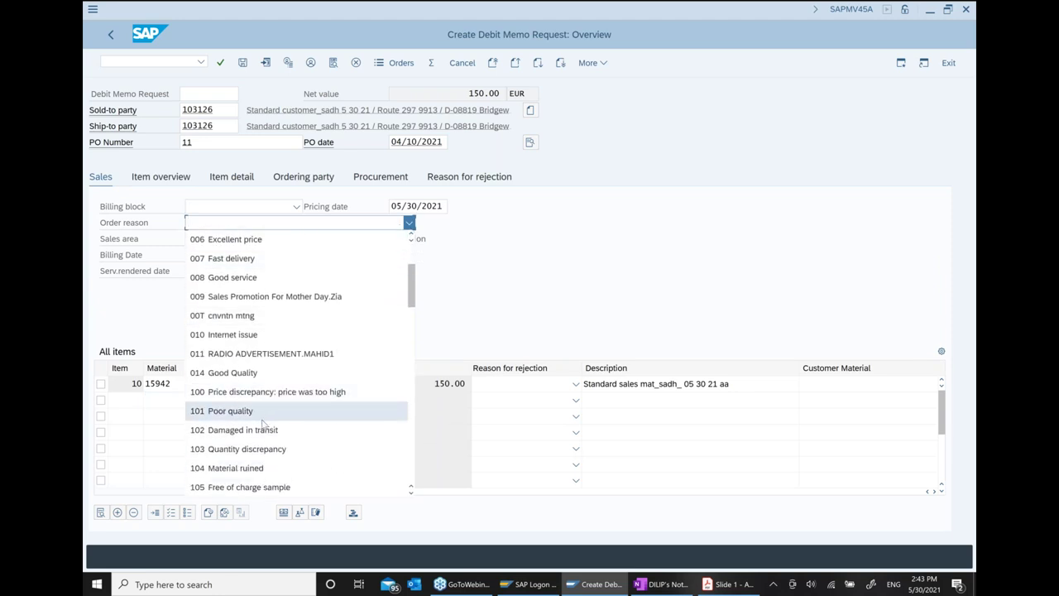
pyautogui.click(261, 449)
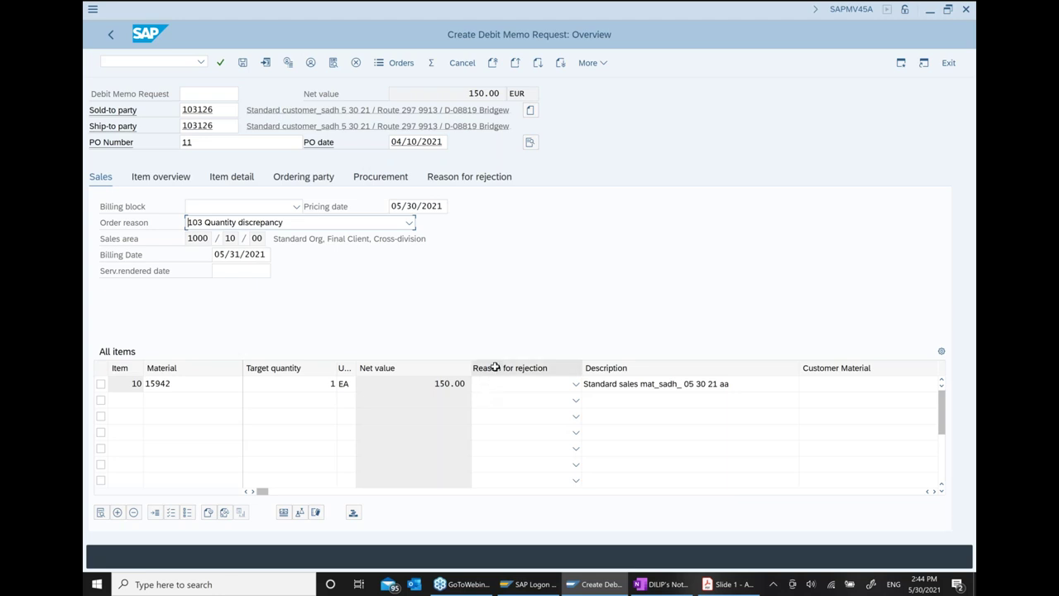
# Step: Save the debit memo request and return to SAP Easy Access
pyautogui.click(243, 63)
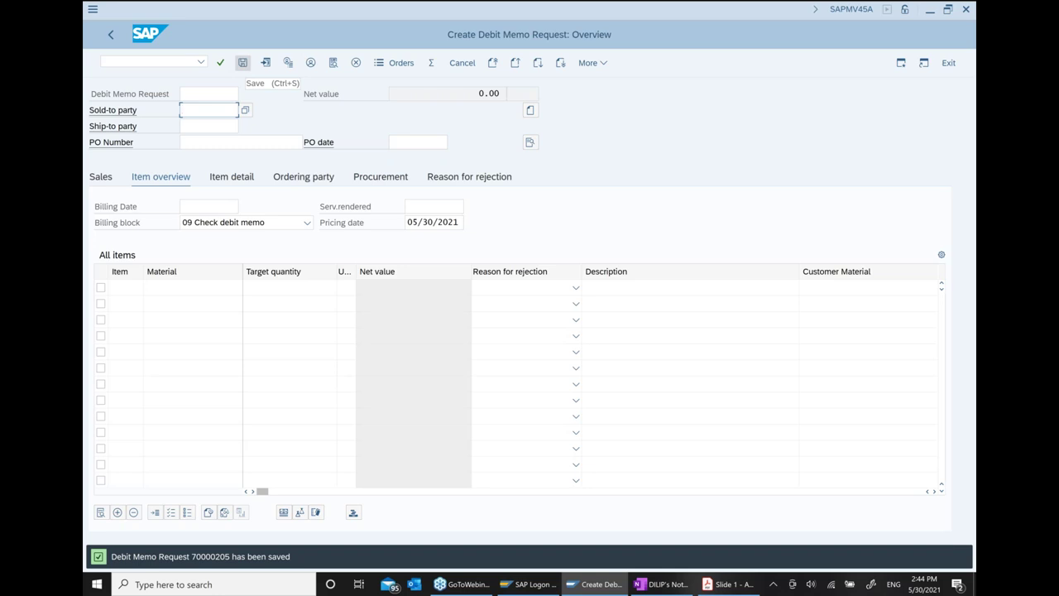
pyautogui.click(111, 37)
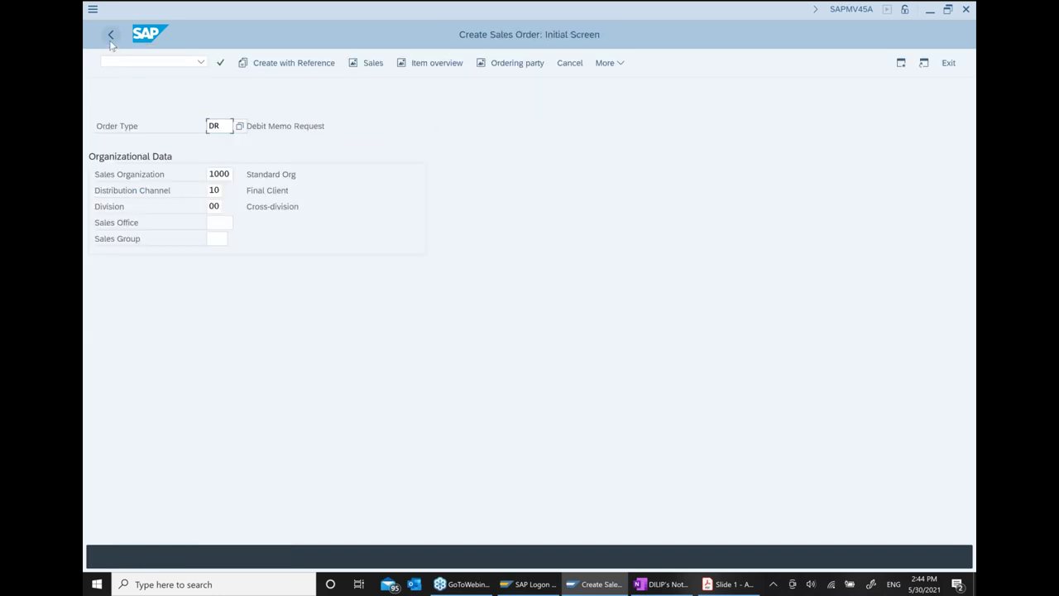
pyautogui.click(111, 37)
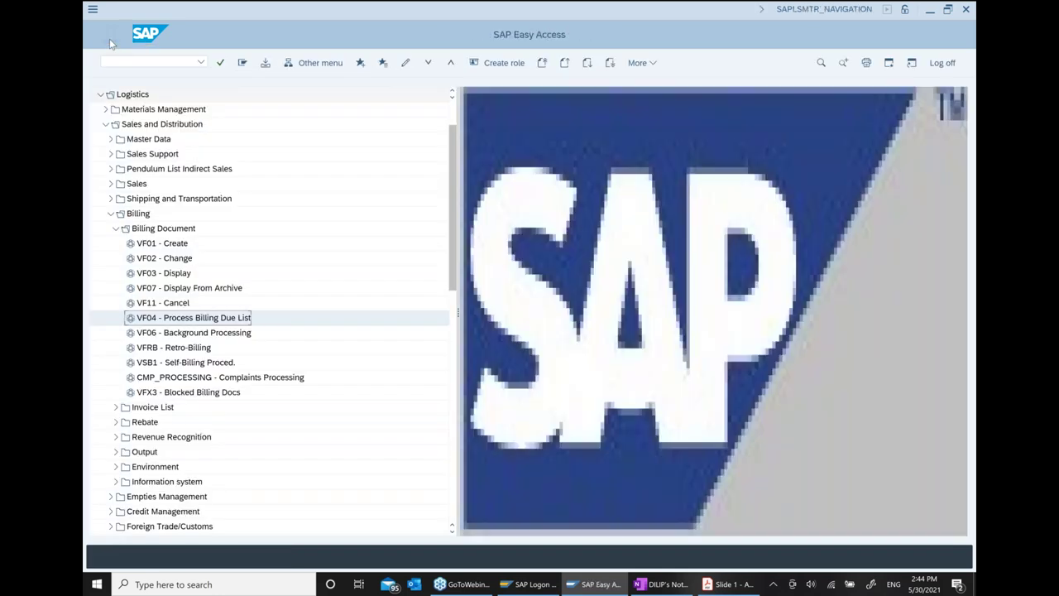
# Step: Create and save the debit memo for the new request with transaction VF01, then leave billing document creation
pyautogui.click(174, 245)
pyautogui.doubleClick(175, 245)
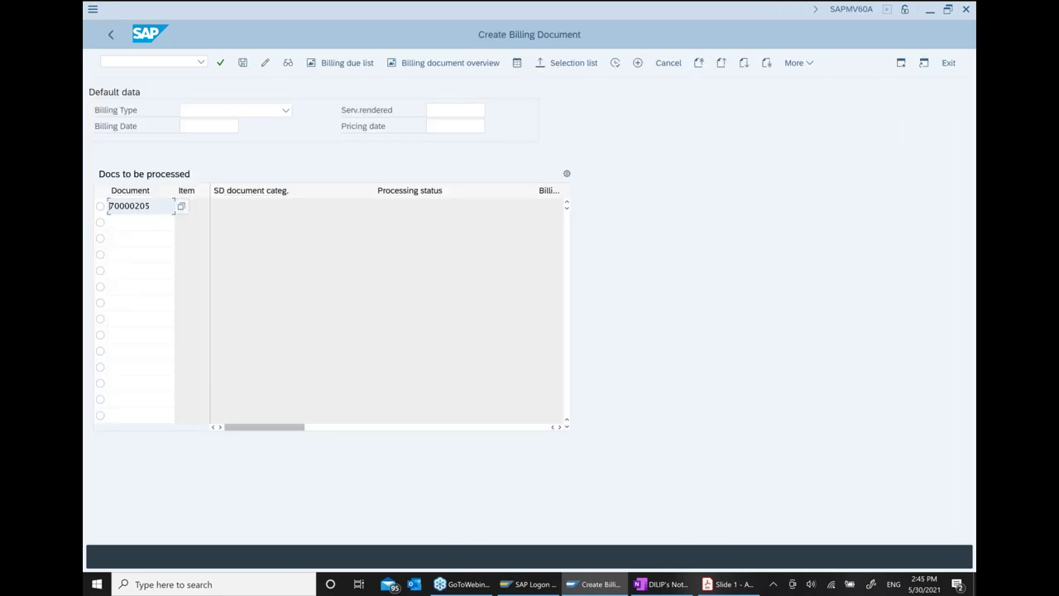
pyautogui.press('Return')
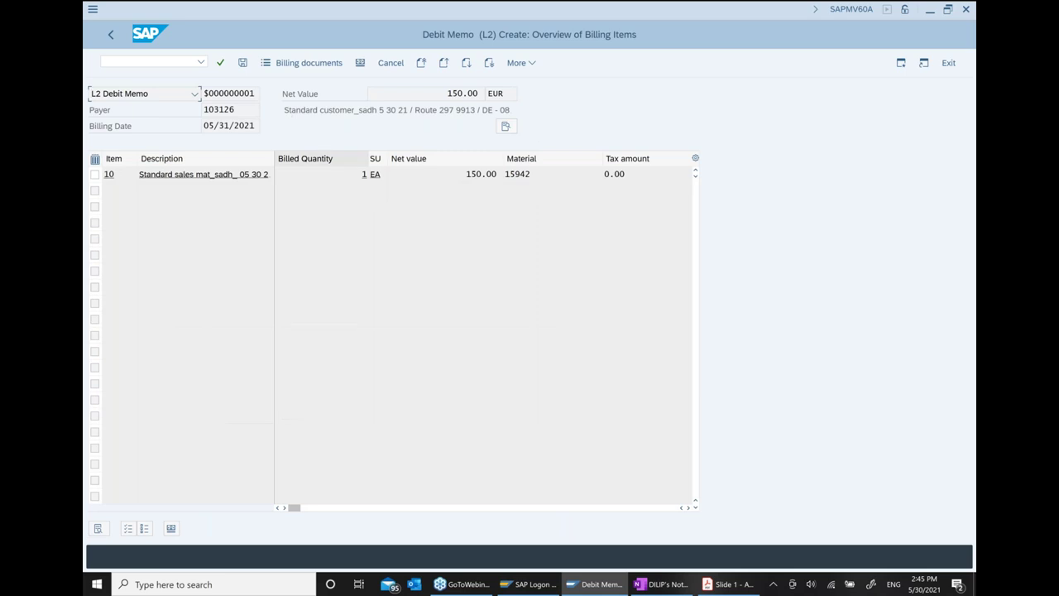
pyautogui.doubleClick(451, 94)
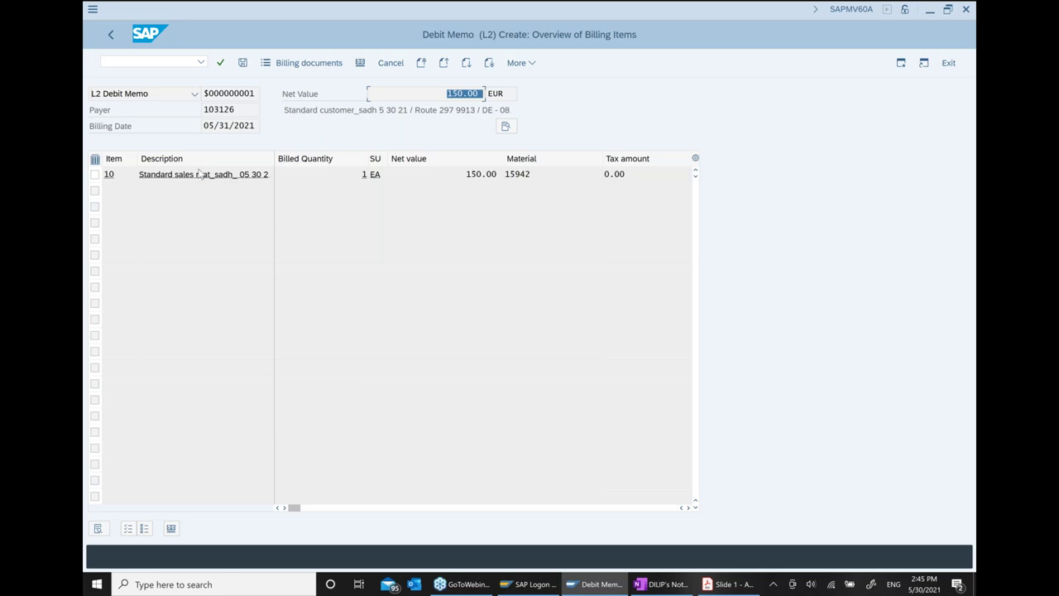
pyautogui.click(242, 63)
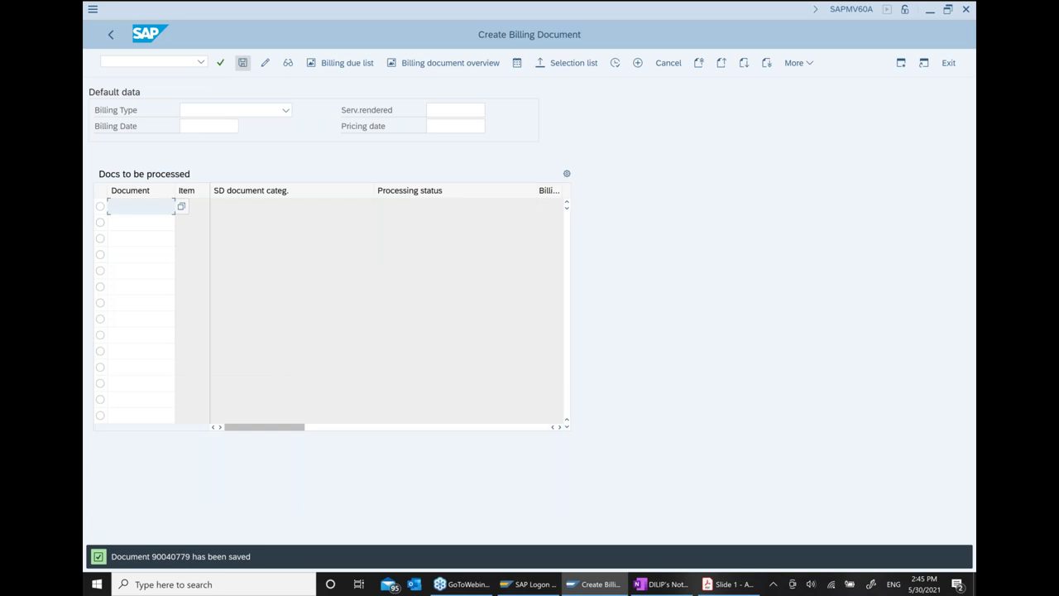
pyautogui.click(109, 35)
# Step: Start transaction VA03 to display the debit memo request
pyautogui.click(128, 62)
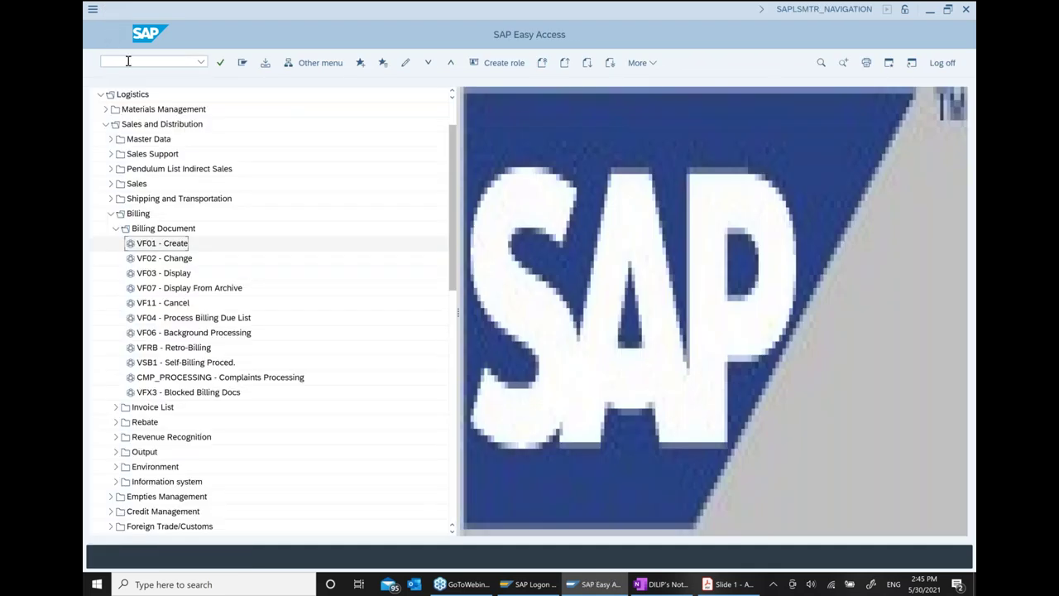
pyautogui.write('va03')
pyautogui.press('Return')
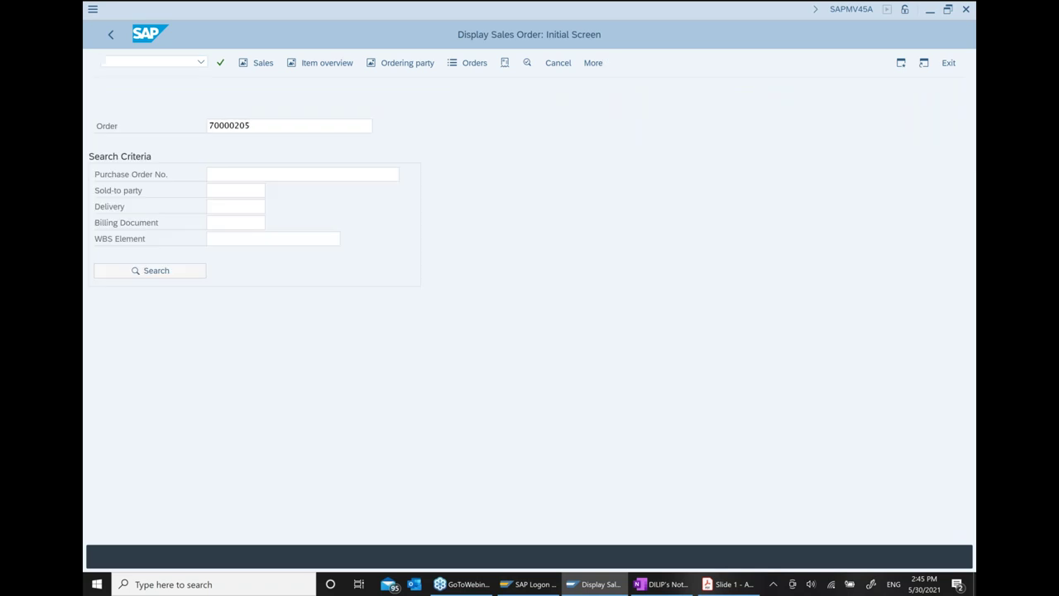
# Step: Open the debit memo request, leave its overview, and display its document flow from the initial sales order screen
pyautogui.press('Return')
pyautogui.click(111, 34)
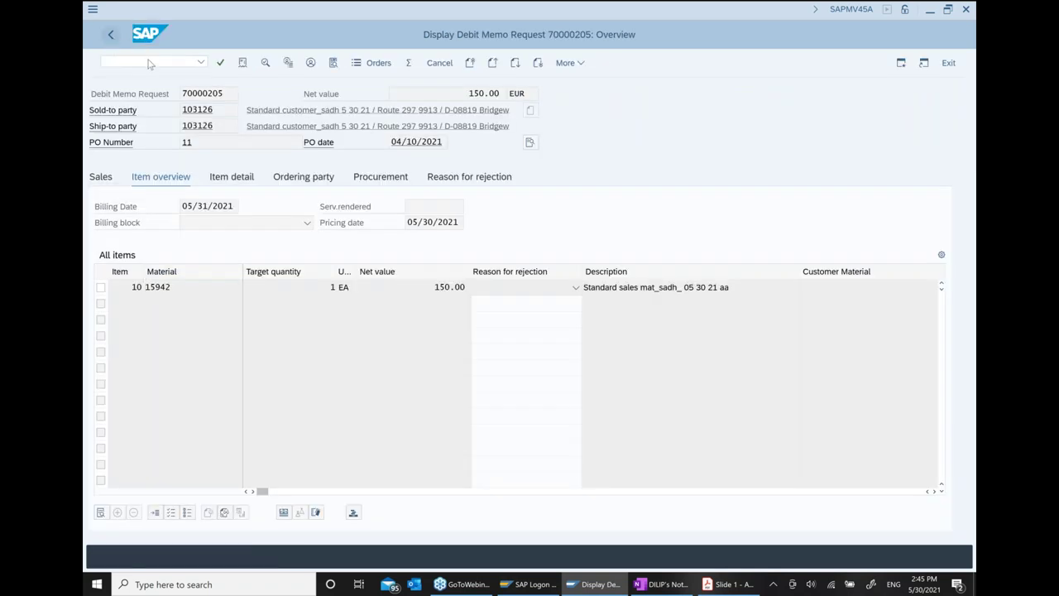
pyautogui.click(597, 63)
pyautogui.moveTo(629, 139)
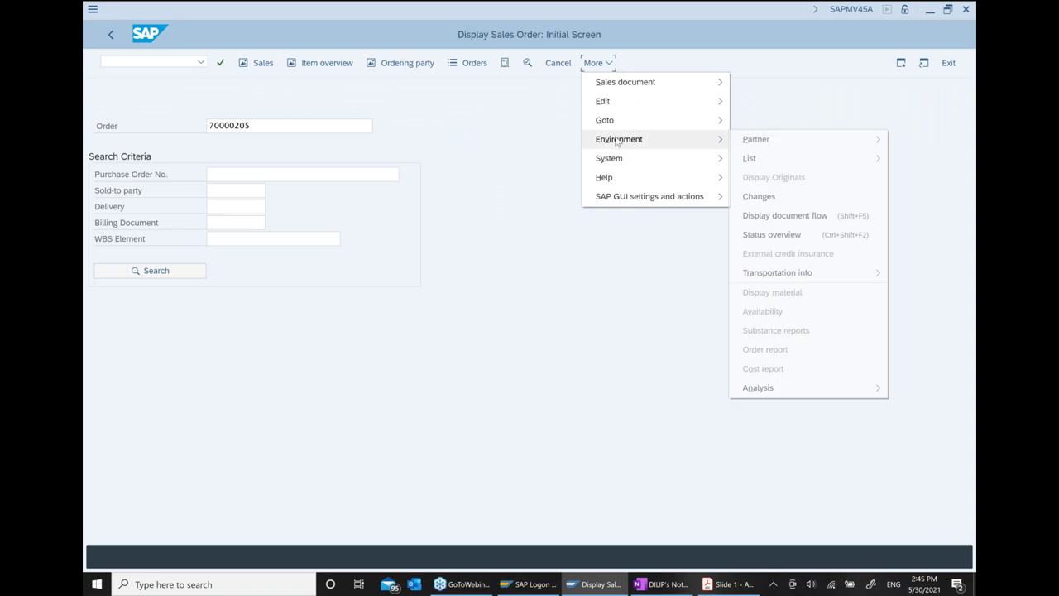
pyautogui.click(775, 217)
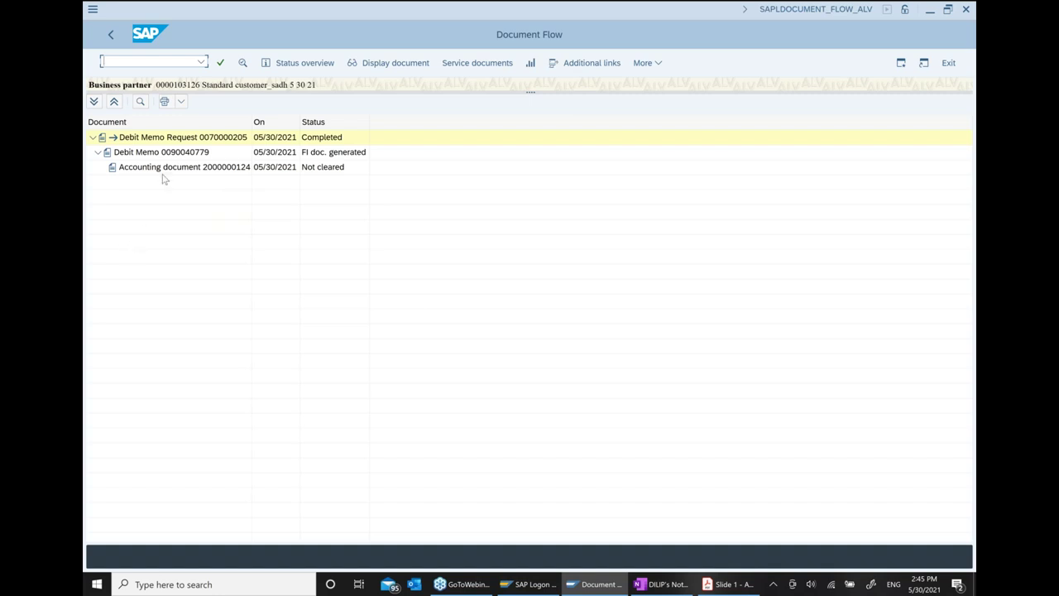
# Step: Review the status of the debit memo request, the debit memo and the accounting document in the document flow
pyautogui.click(157, 138)
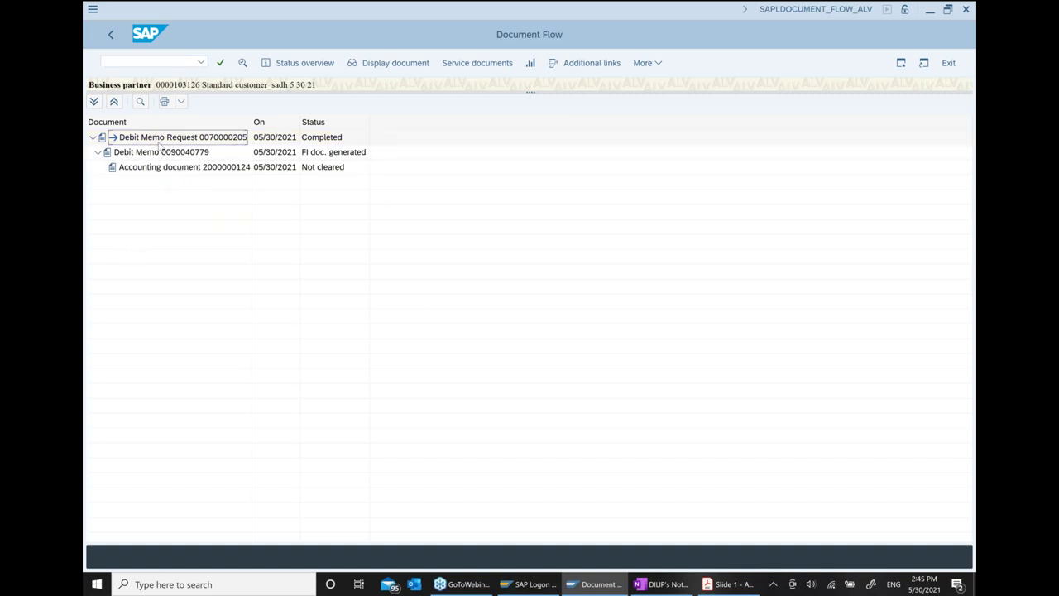
pyautogui.click(335, 141)
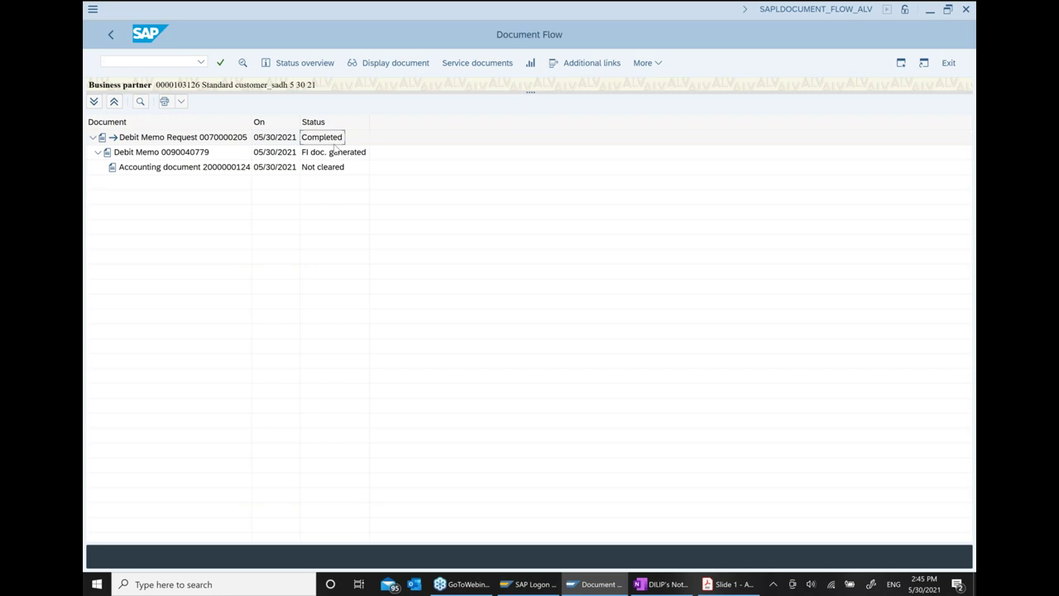
pyautogui.click(157, 152)
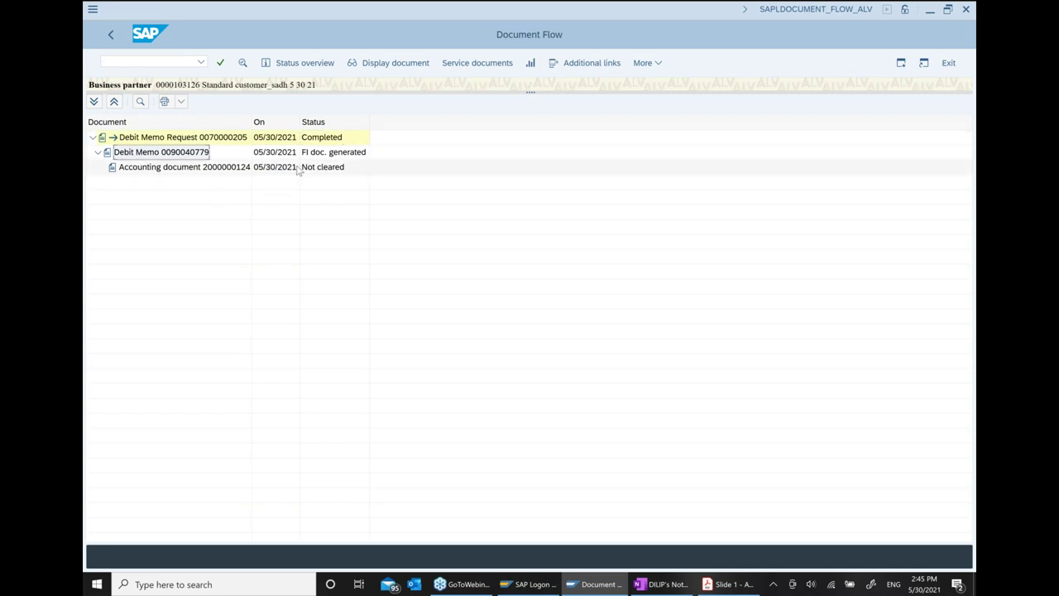
pyautogui.click(331, 153)
pyautogui.click(132, 170)
pyautogui.click(320, 168)
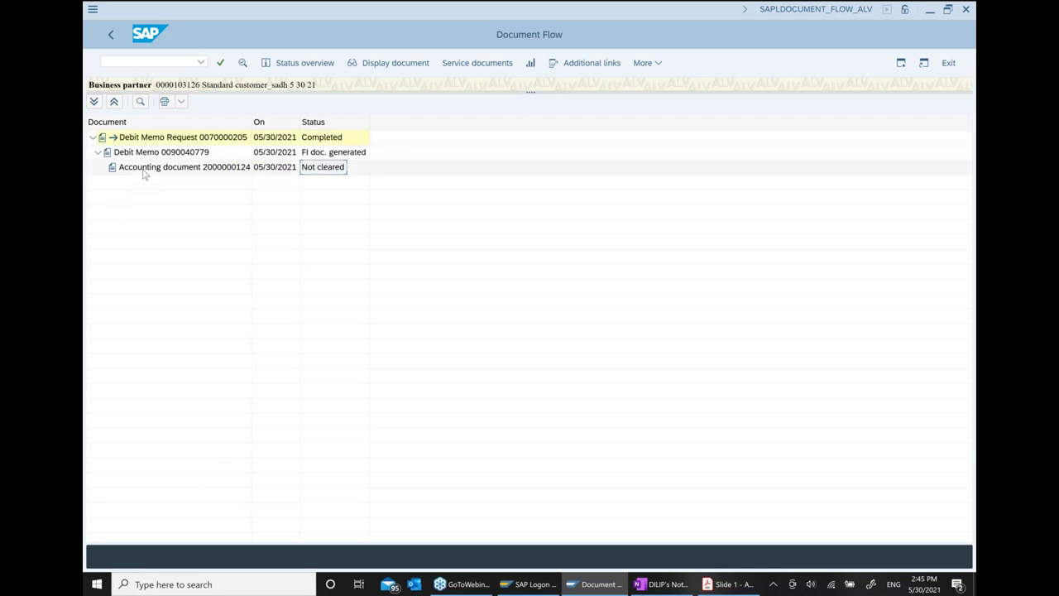
pyautogui.click(165, 157)
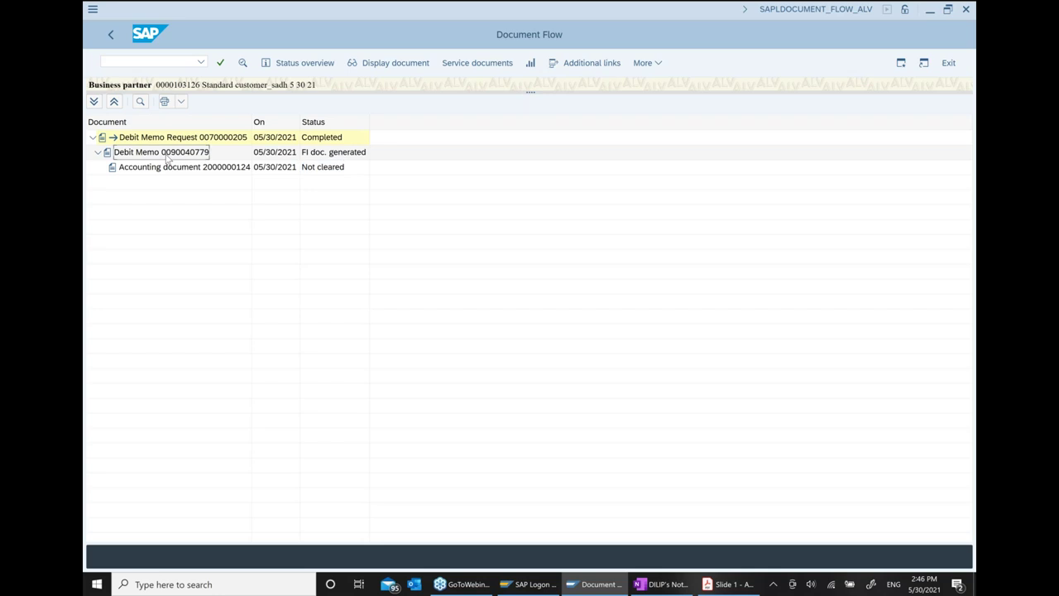
# Step: Display the accounting document from the document flow and check its customer line item
pyautogui.click(174, 170)
pyautogui.click(321, 172)
pyautogui.click(378, 69)
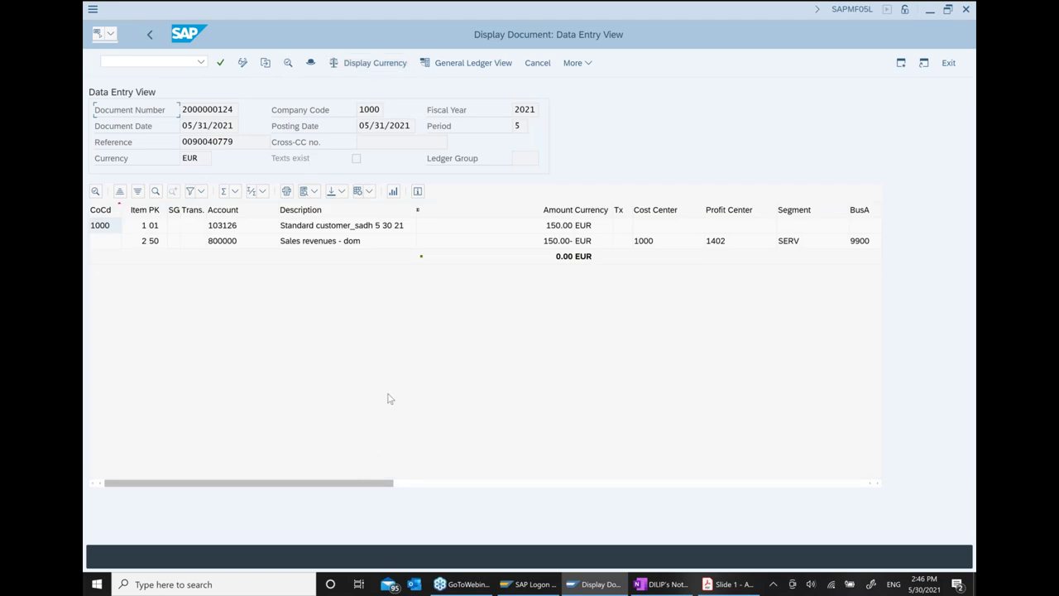
pyautogui.click(348, 227)
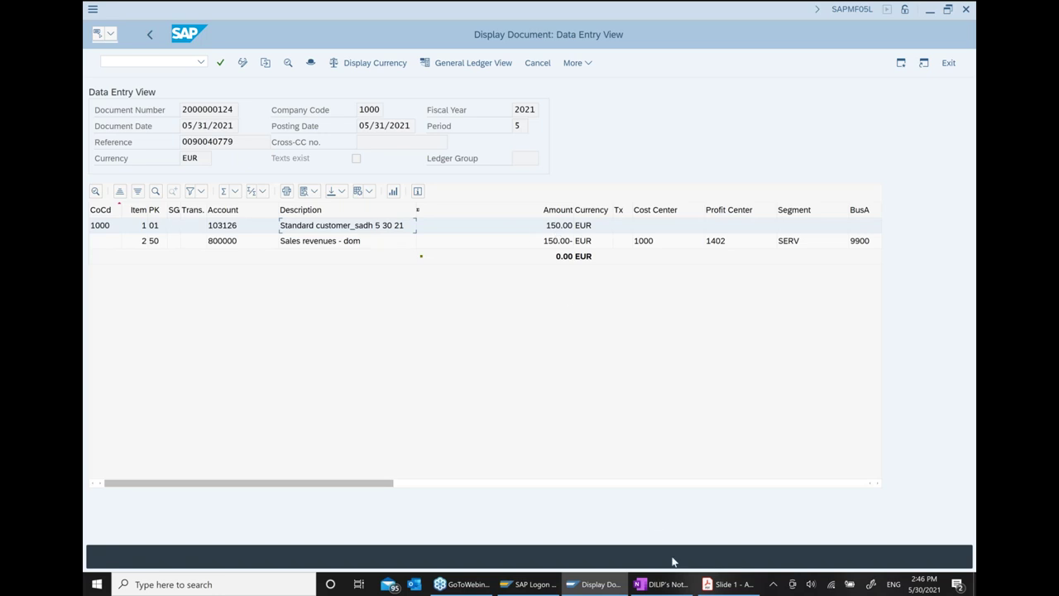
# Step: Switch to the OneNote notes and change the customer account label in the debit memo exercise to "debit"
pyautogui.click(662, 585)
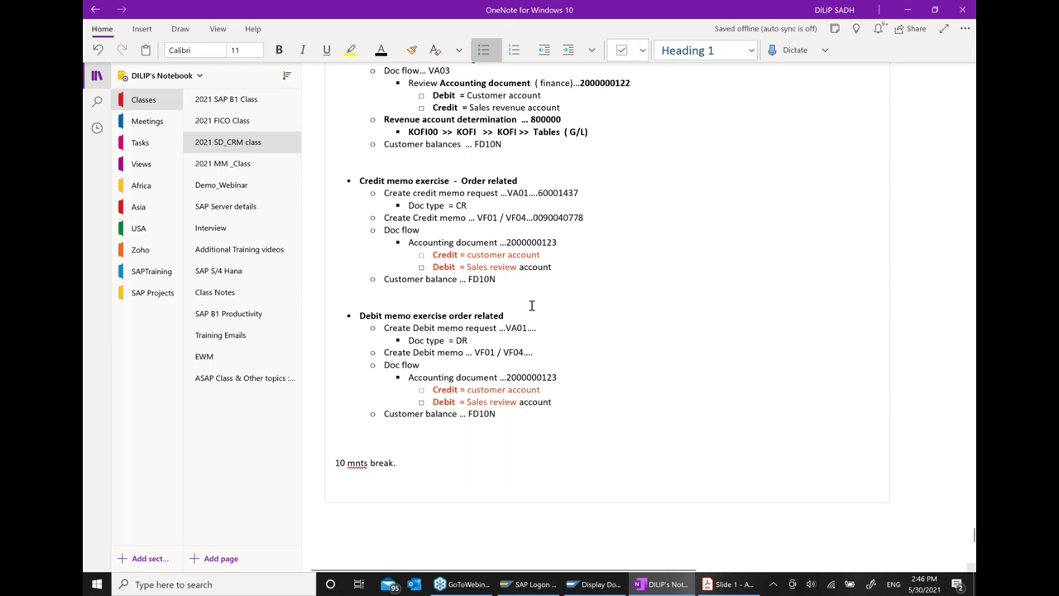
pyautogui.scroll(2, 532, 305)
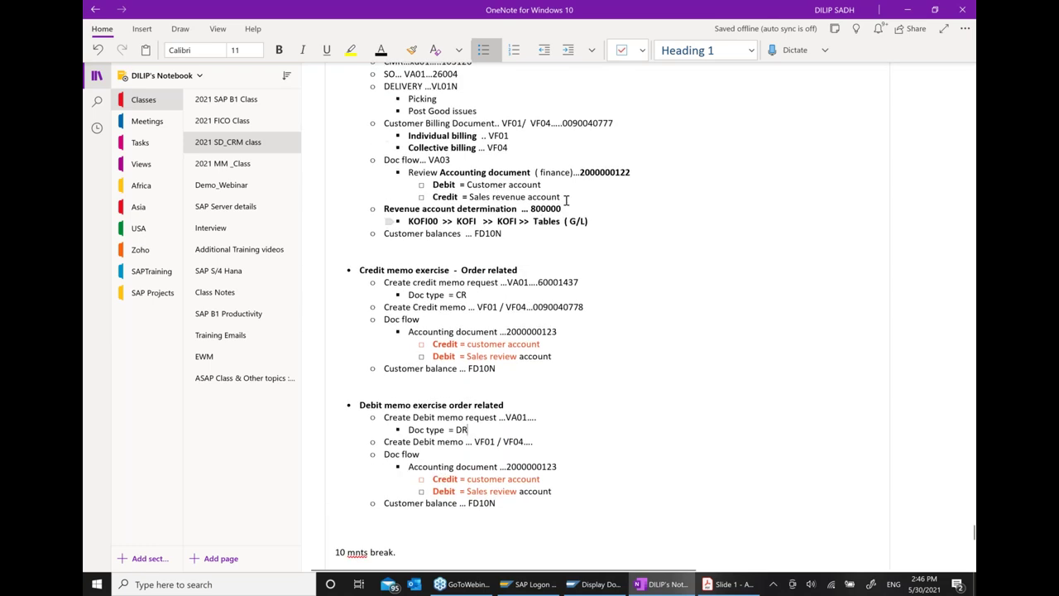
pyautogui.click(570, 195)
pyautogui.scroll(-2, 579, 414)
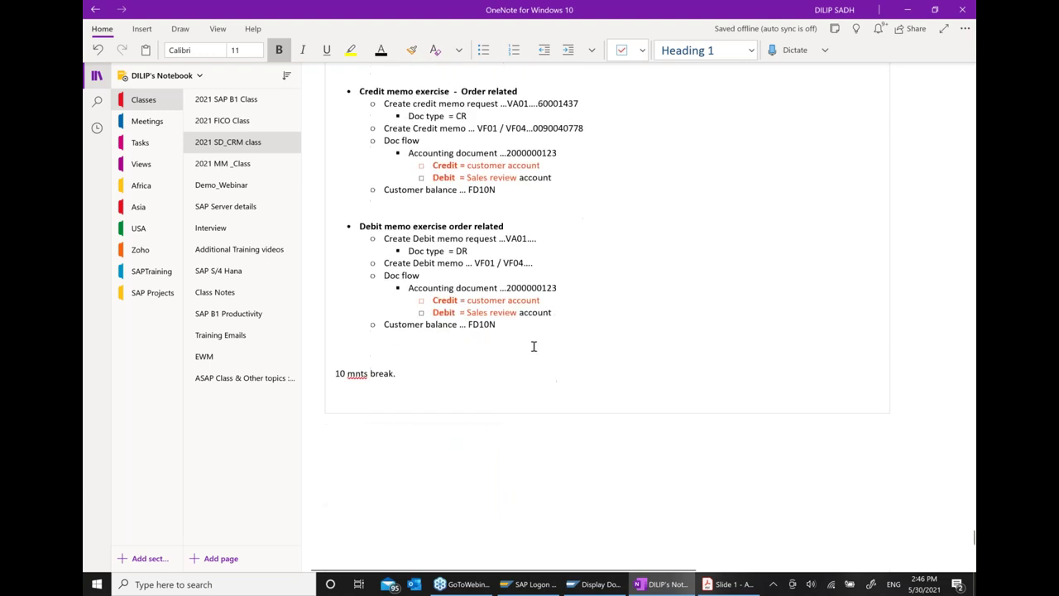
pyautogui.scroll(1, 546, 314)
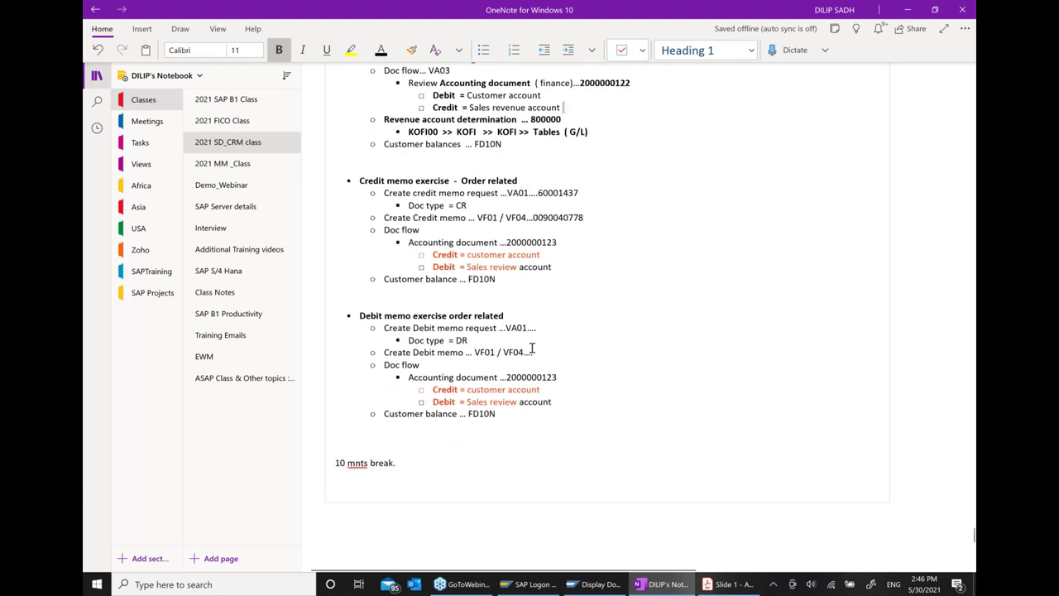
pyautogui.click(460, 389)
pyautogui.press('BackSpace')
pyautogui.press('BackSpace')
pyautogui.press('BackSpace')
pyautogui.press('BackSpace')
pyautogui.press('BackSpace')
pyautogui.press('BackSpace')
pyautogui.press('BackSpace')
pyautogui.write('debit')
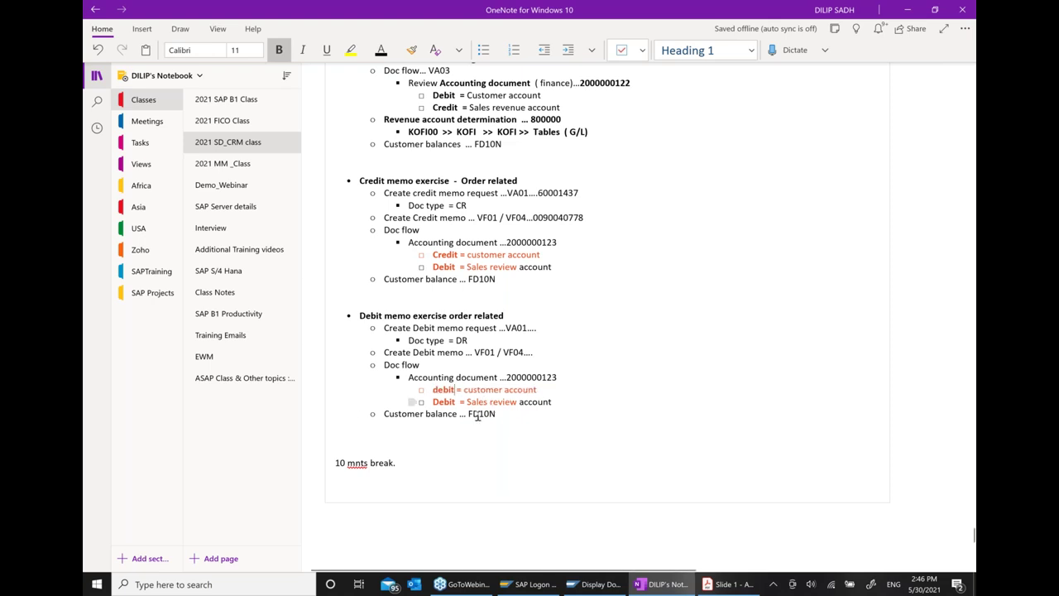
# Step: Change the label of the sales review account line in the debit memo exercise to "Credit"
pyautogui.press('Down')
pyautogui.press('BackSpace')
pyautogui.press('BackSpace')
pyautogui.press('BackSpace')
pyautogui.press('BackSpace')
pyautogui.press('BackSpace')
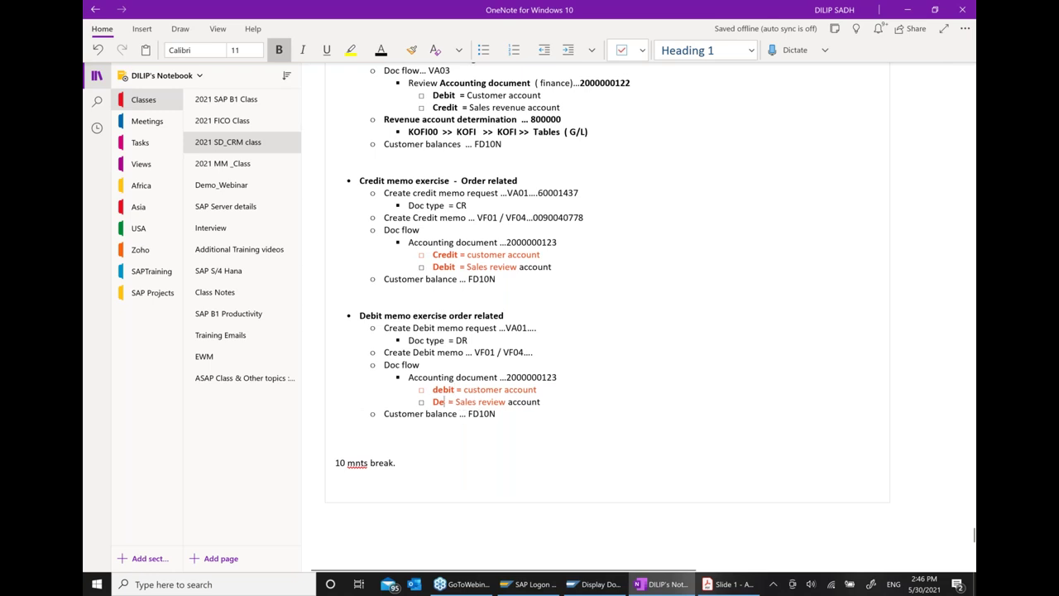
pyautogui.write('Credit')
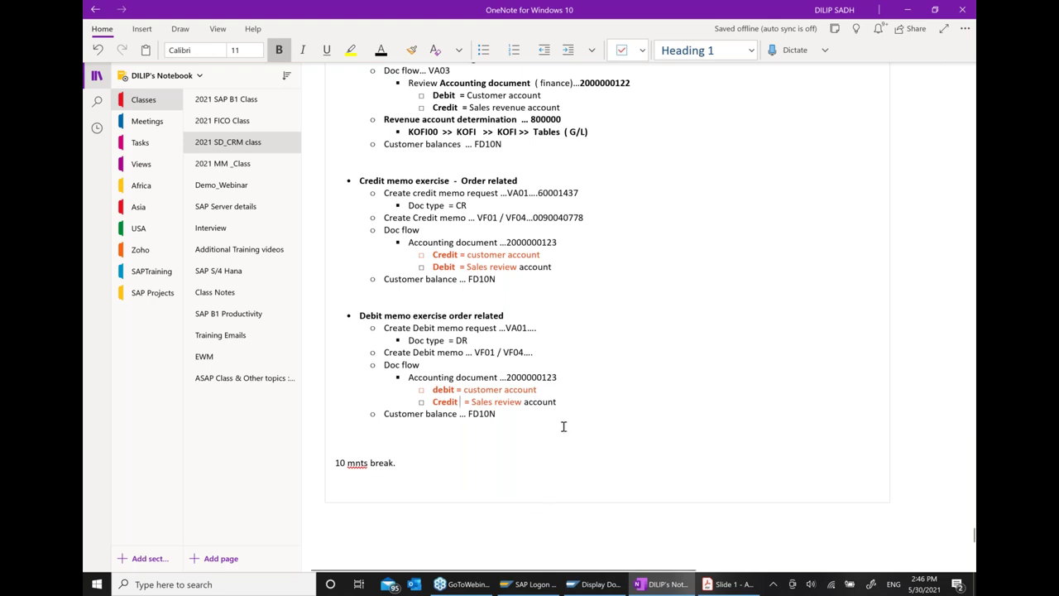
# Step: Compare the debit and credit entries of the debit memo exercise with those of the delivery-related billing cycle
pyautogui.scroll(2, 547, 489)
pyautogui.moveTo(569, 494); pyautogui.dragTo(399, 461)
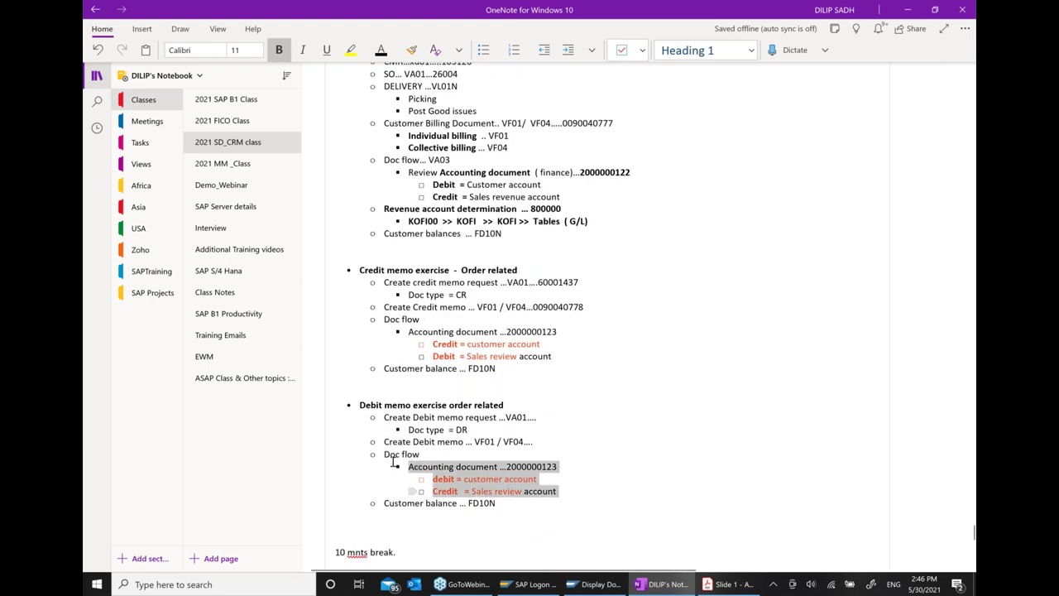
pyautogui.click(407, 451)
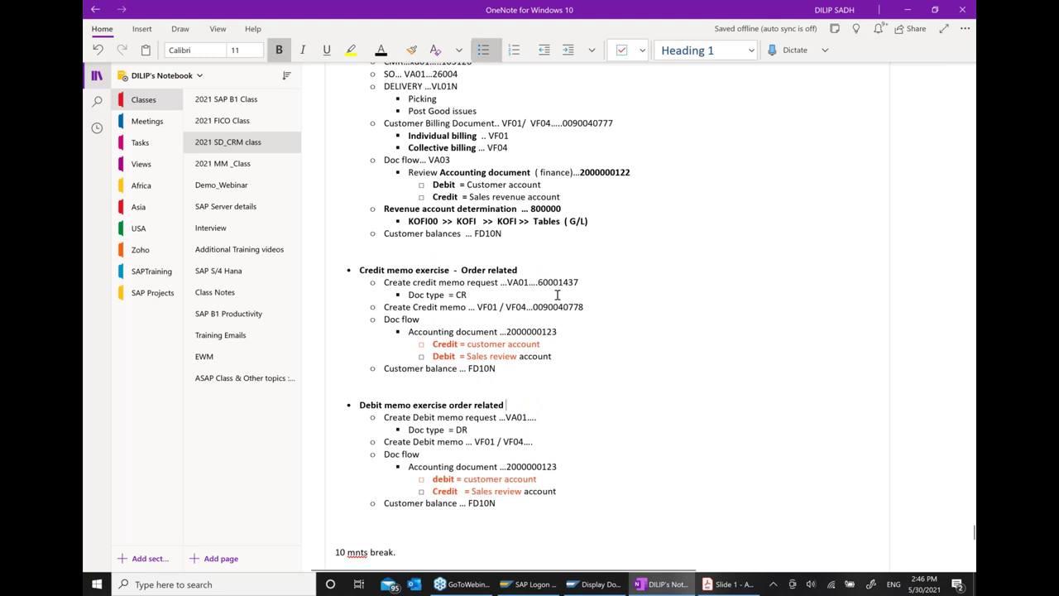
pyautogui.scroll(2, 561, 282)
pyautogui.moveTo(562, 285); pyautogui.dragTo(405, 262)
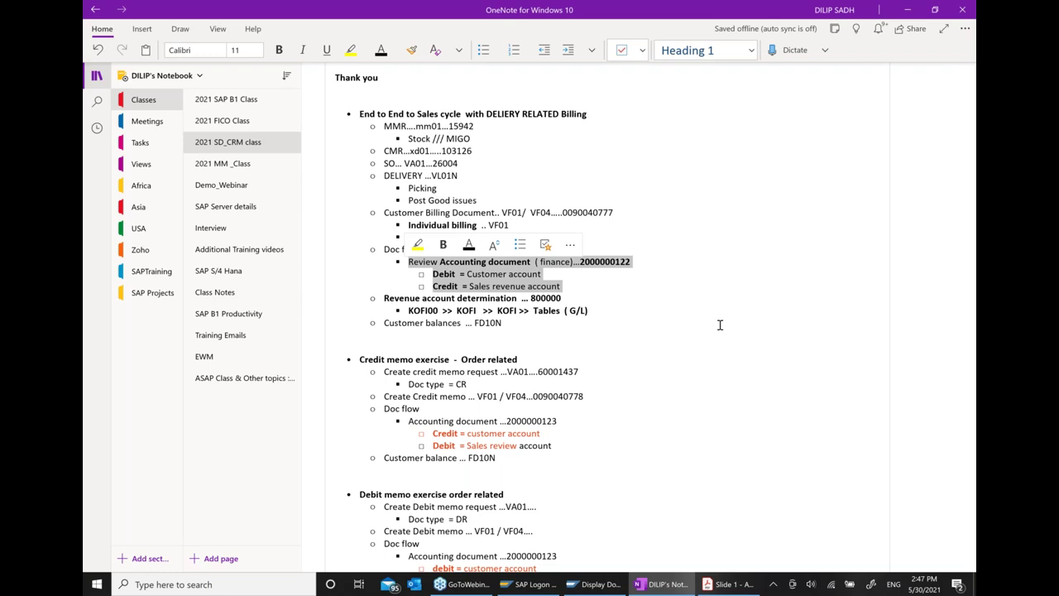
pyautogui.click(712, 391)
# Step: Add a hyphen to the debit memo heading so it reads "Debit memo exercise - order related"
pyautogui.scroll(-4, 712, 391)
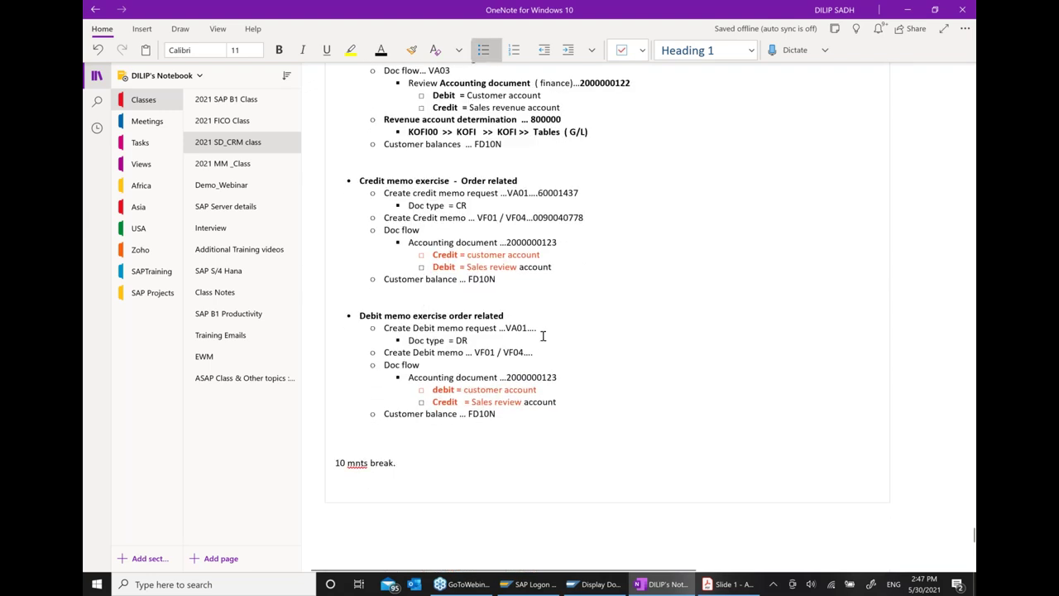
pyautogui.click(451, 313)
pyautogui.write('-')
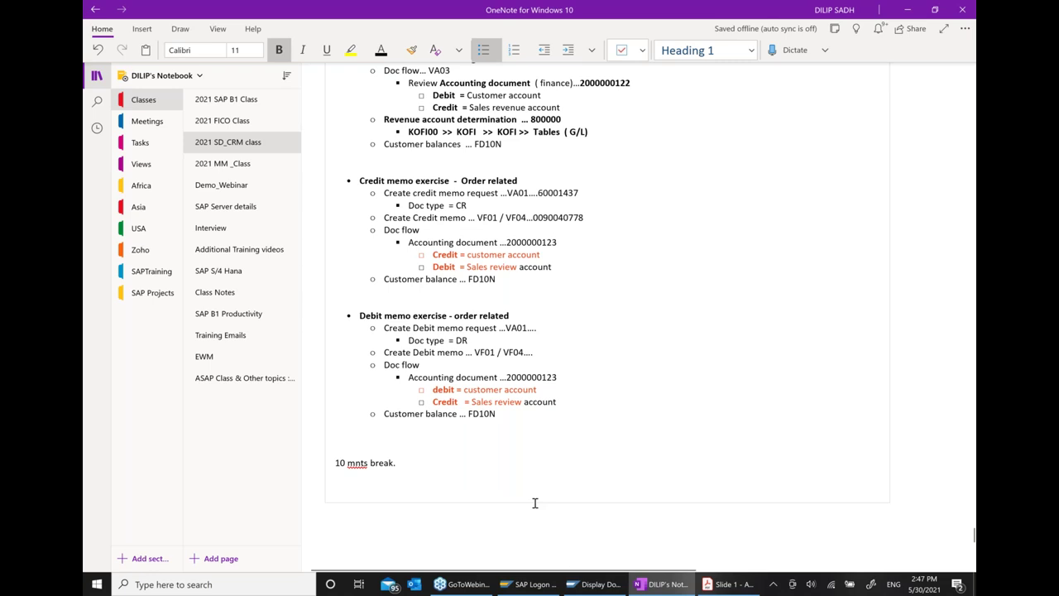
# Step: Switch to SAP and run the Customer Balance Display for the preset customer, company code 1000 and fiscal year 2021
pyautogui.click(592, 584)
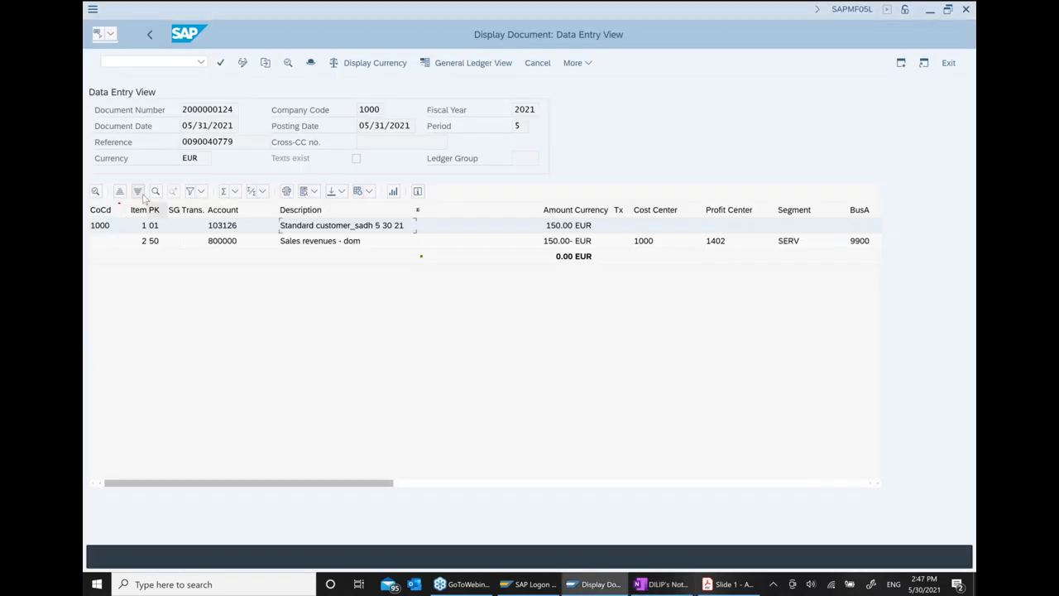
pyautogui.click(200, 62)
pyautogui.click(161, 90)
pyautogui.press('Return')
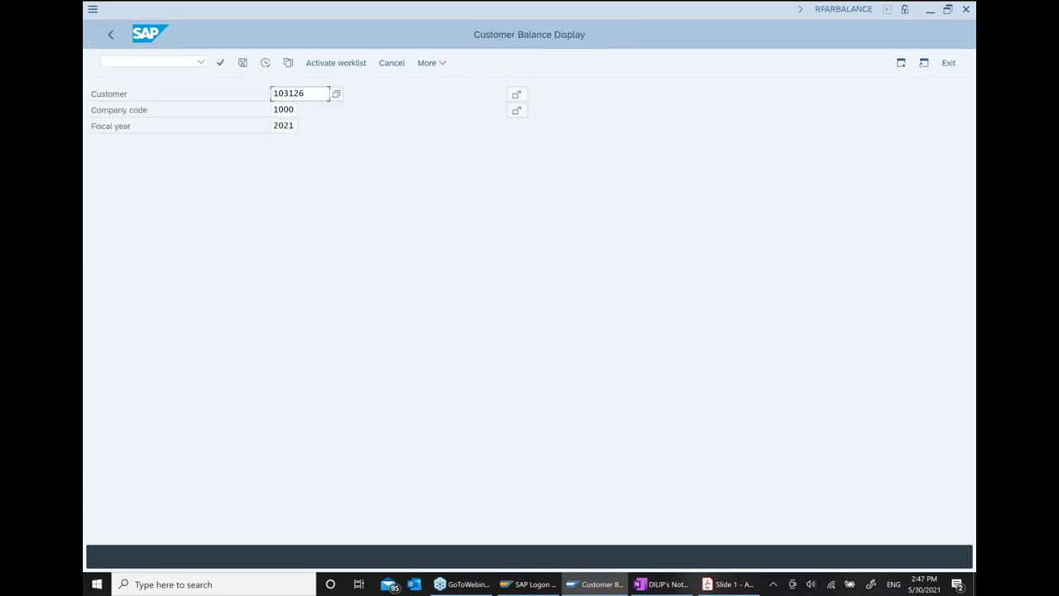
pyautogui.click(266, 64)
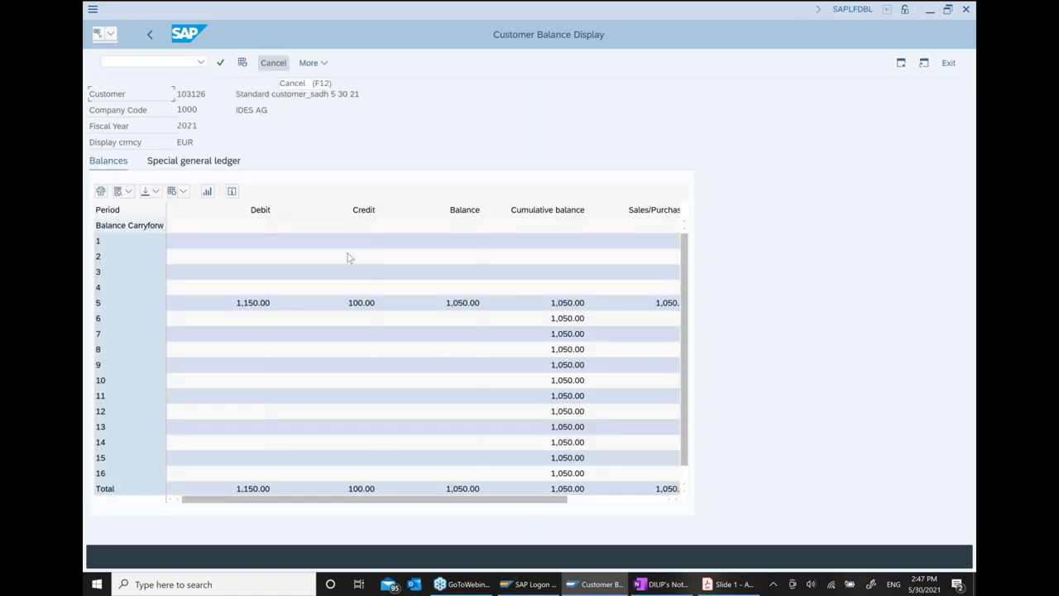
# Step: Open the line items behind the period 5 balance and review the invoice, credit memo and account total amounts
pyautogui.click(466, 309)
pyautogui.doubleClick(466, 309)
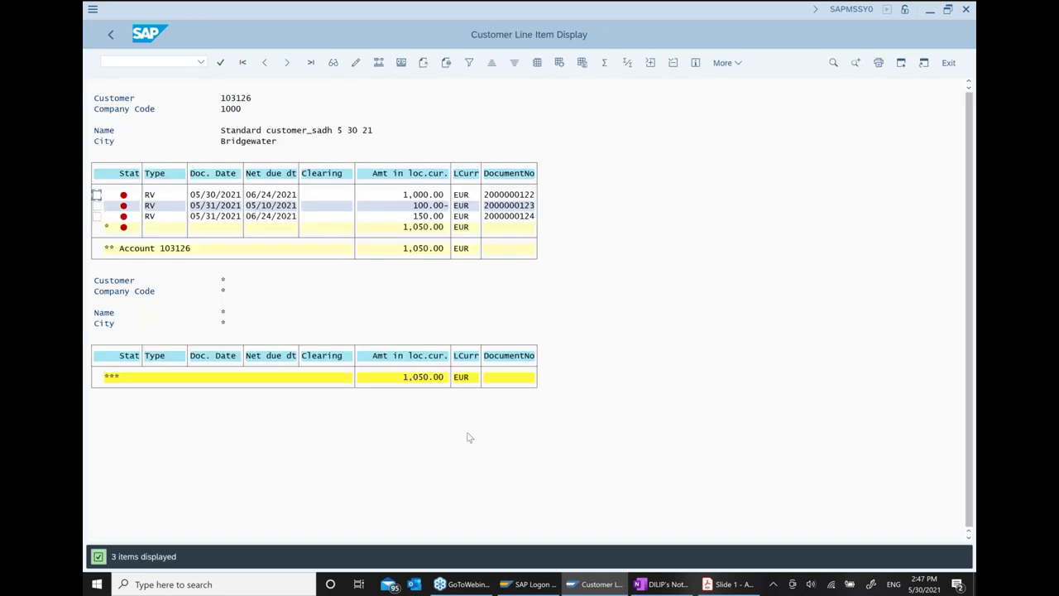
pyautogui.click(412, 197)
pyautogui.click(213, 197)
pyautogui.click(436, 206)
pyautogui.click(421, 248)
# Step: Open the 150.00 EUR line item and check its customer, document number and payment reference
pyautogui.click(419, 216)
pyautogui.doubleClick(419, 216)
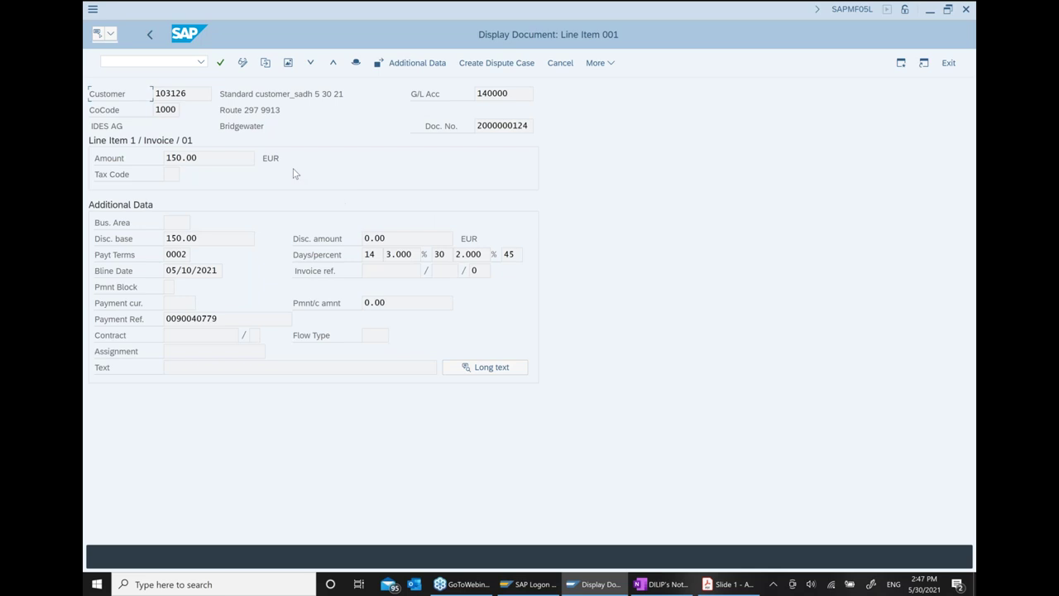
pyautogui.doubleClick(171, 94)
pyautogui.doubleClick(477, 125)
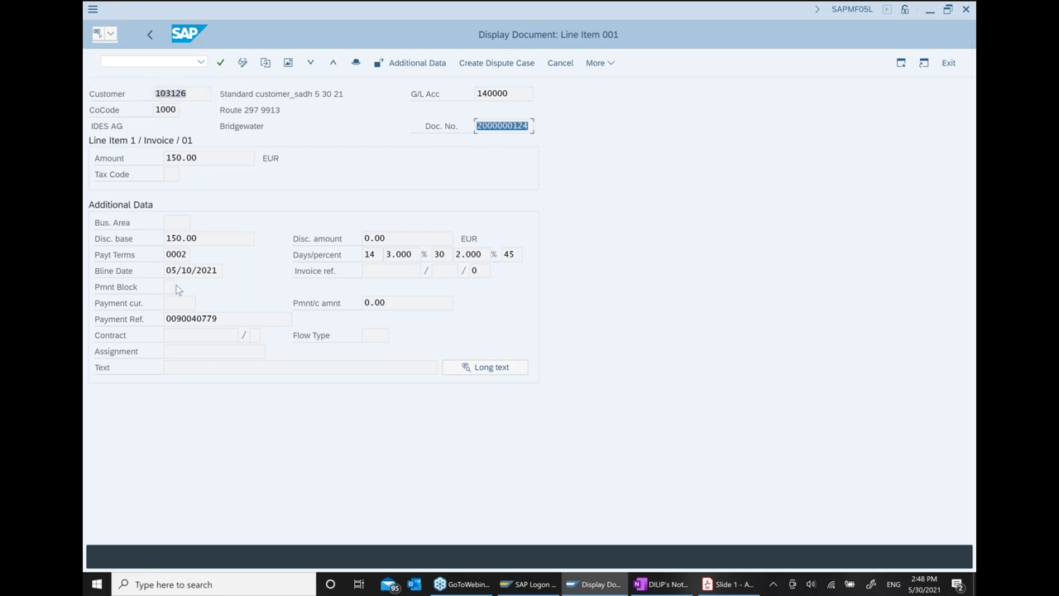
pyautogui.doubleClick(216, 318)
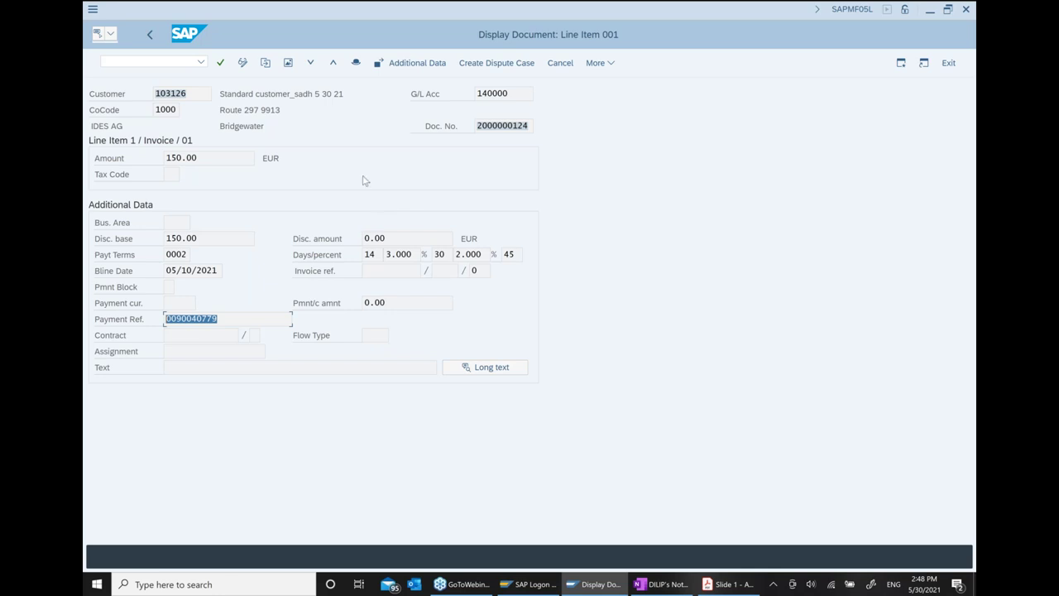
# Step: Leave the line item and customer balance displays and return to the SAP Easy Access menu
pyautogui.click(149, 35)
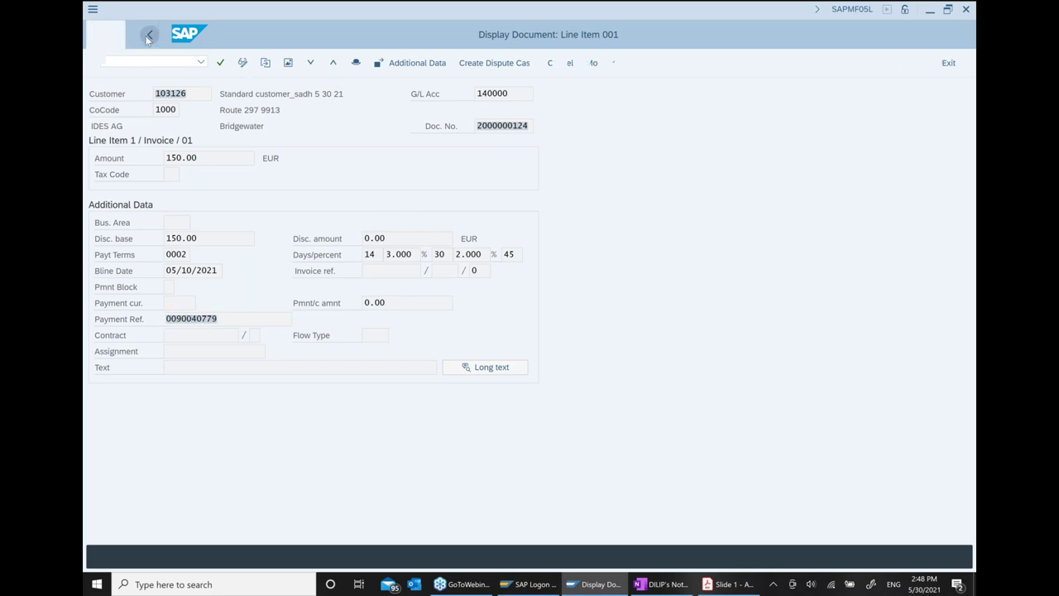
pyautogui.click(112, 35)
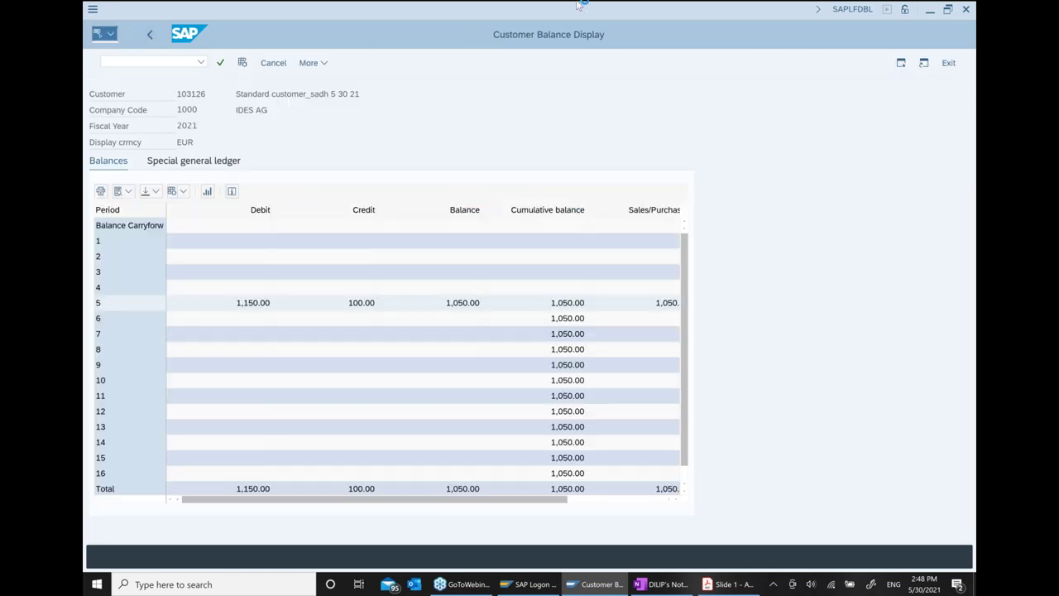
pyautogui.click(577, 156)
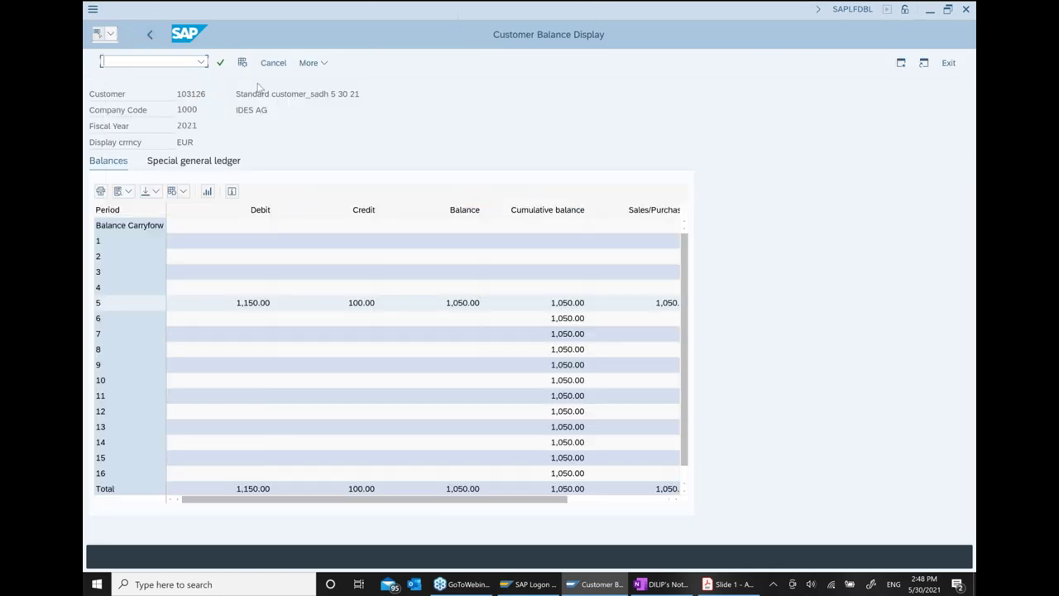
pyautogui.click(151, 37)
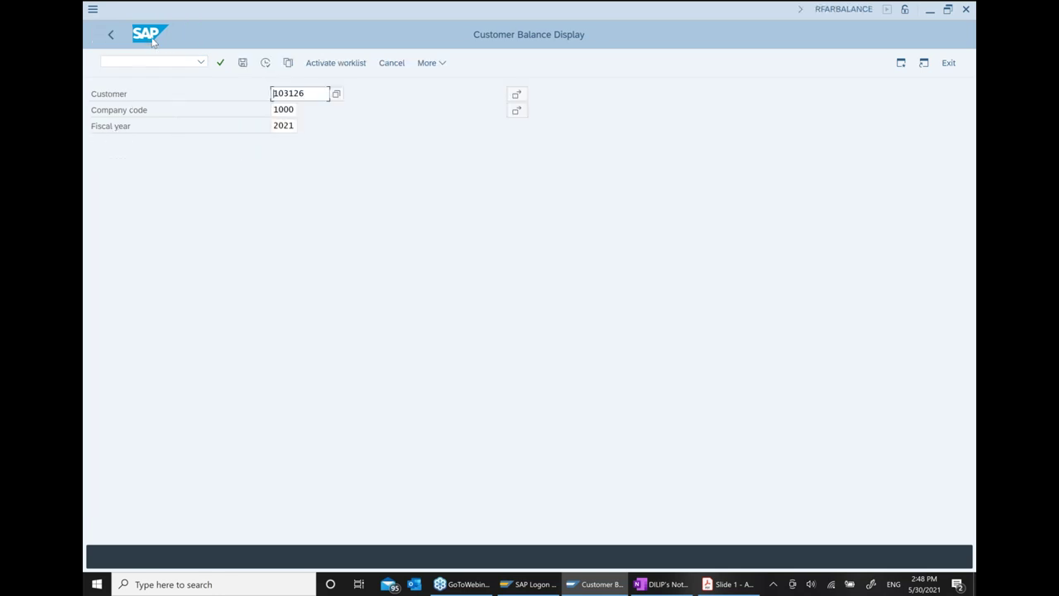
pyautogui.click(109, 35)
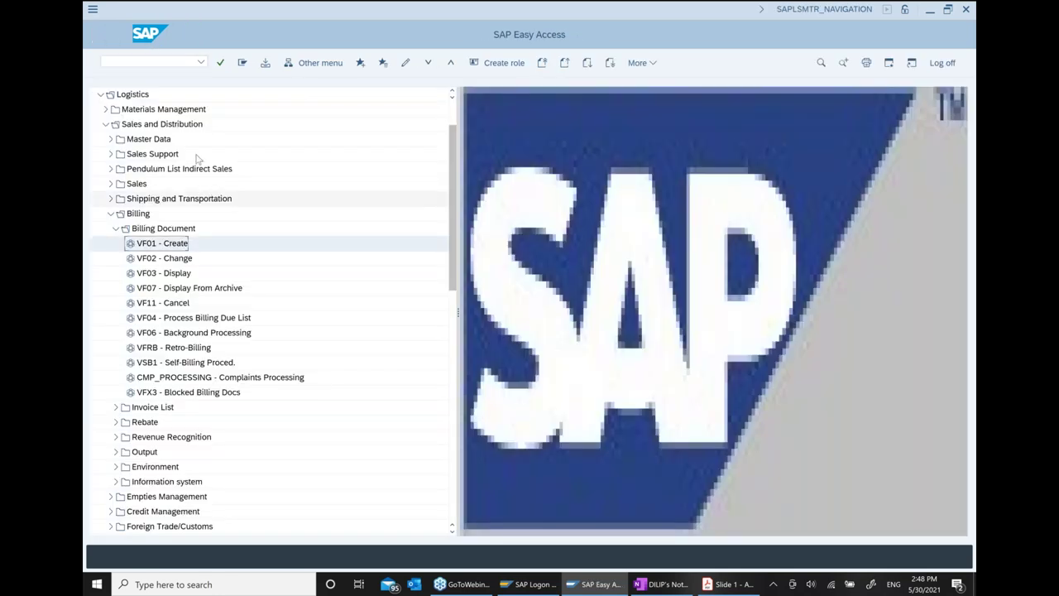
# Step: Start sales order creation with transaction VA01 and order type OR, keeping the preset organizational data
pyautogui.scroll(2, 197, 158)
pyautogui.click(172, 63)
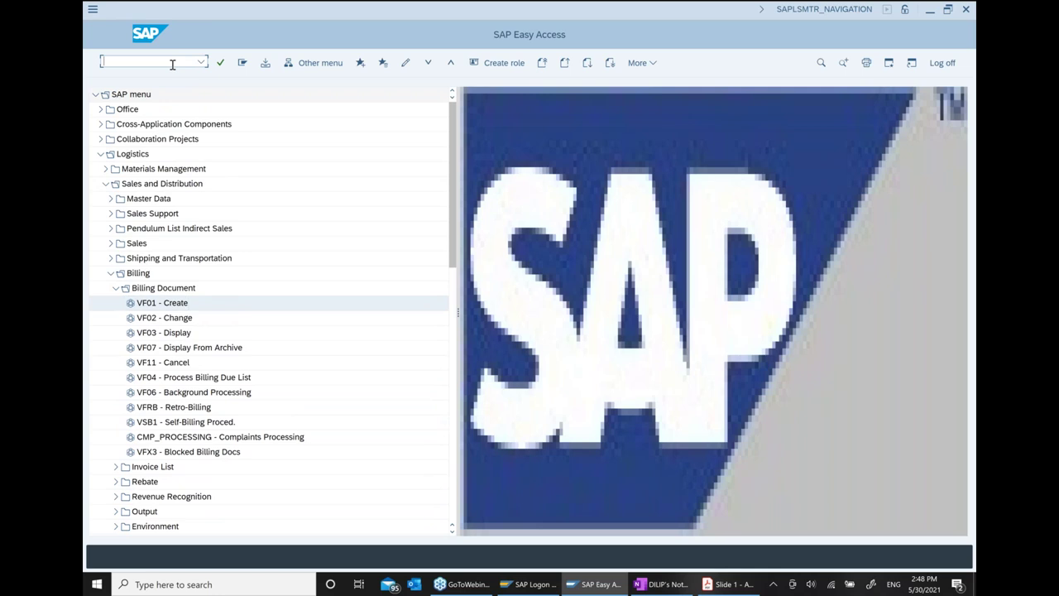
pyautogui.write('va01')
pyautogui.press('Return')
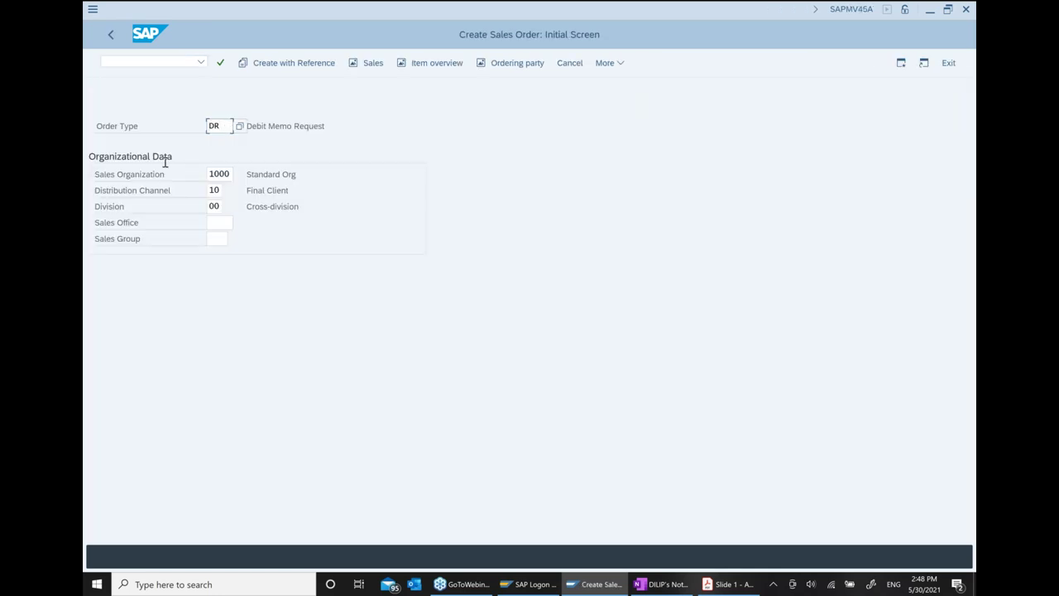
pyautogui.write('or')
pyautogui.press('Return')
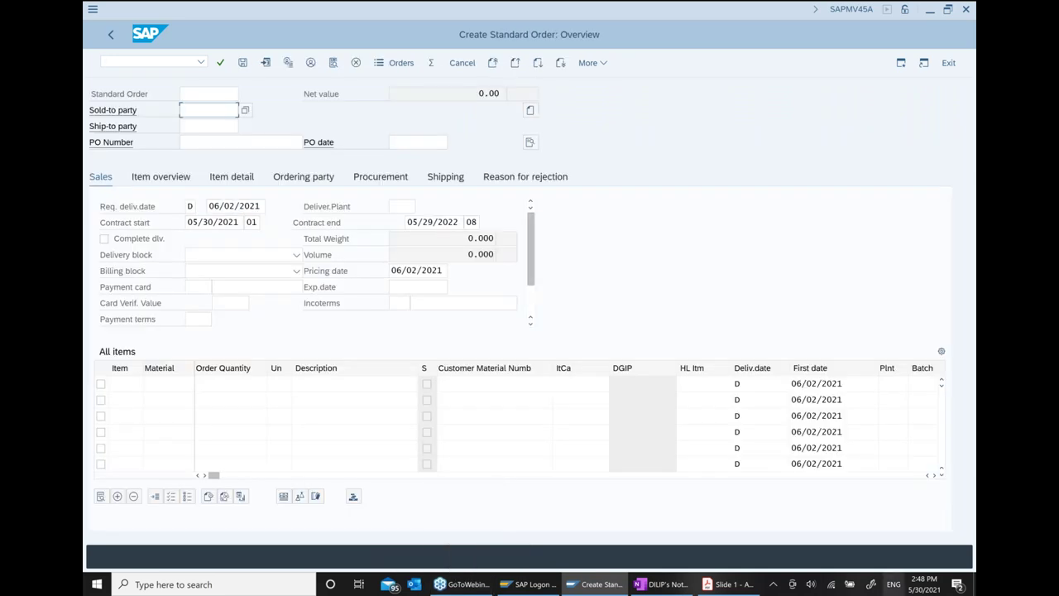
# Step: Enter the customer's number as the order's sold-to party from the previously used entries and confirm it
pyautogui.press('Down')
pyautogui.press('Down')
pyautogui.press('Return')
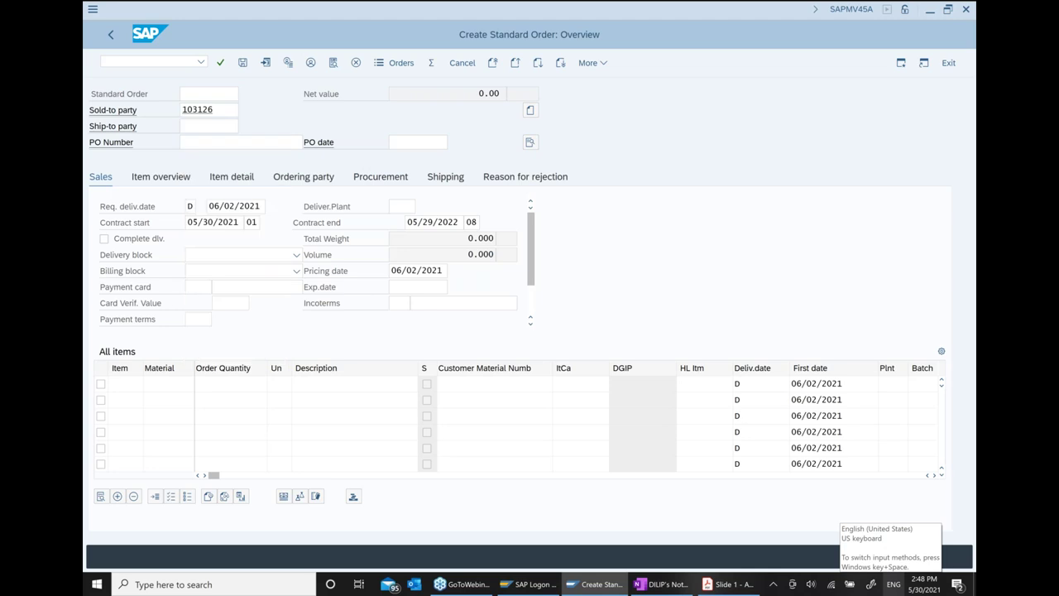
pyautogui.press('Return')
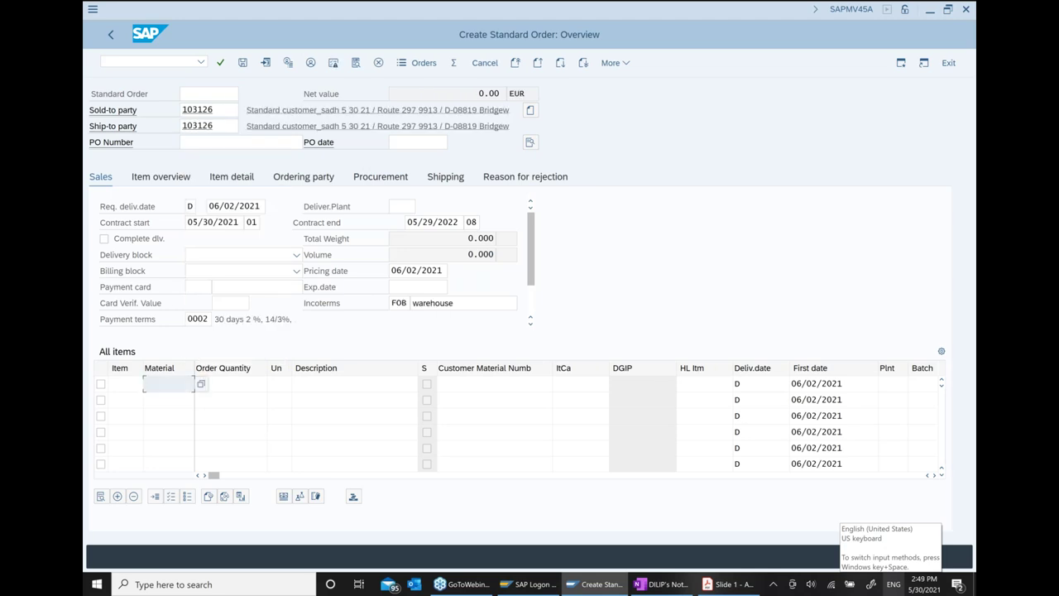
# Step: Add material 15942 with an order quantity of 10 as the first item of the standard order
pyautogui.press('Down')
pyautogui.press('Down')
pyautogui.press('Return')
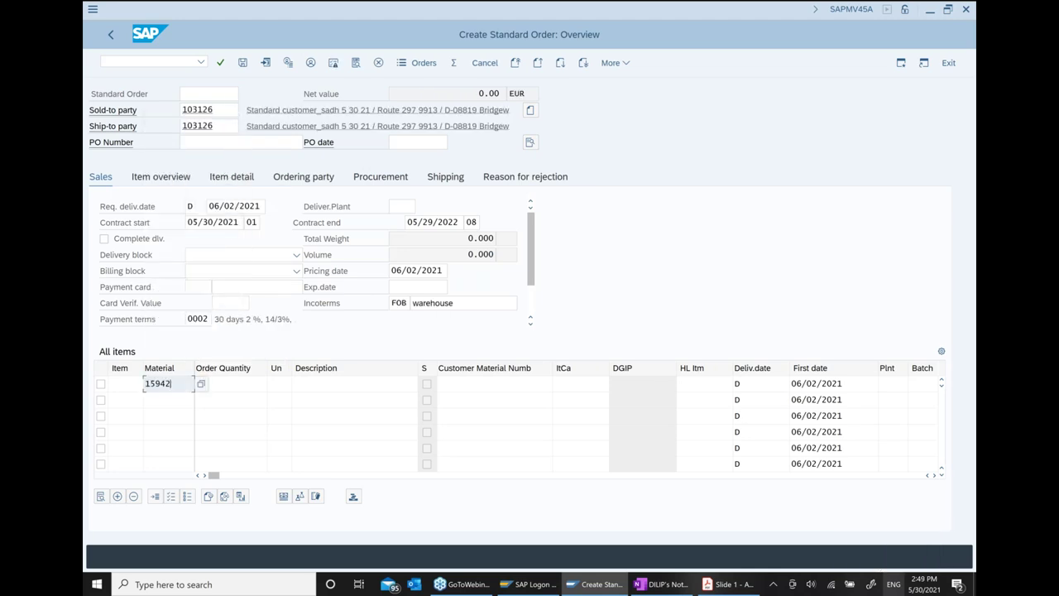
pyautogui.press('Tab')
pyautogui.write('1')
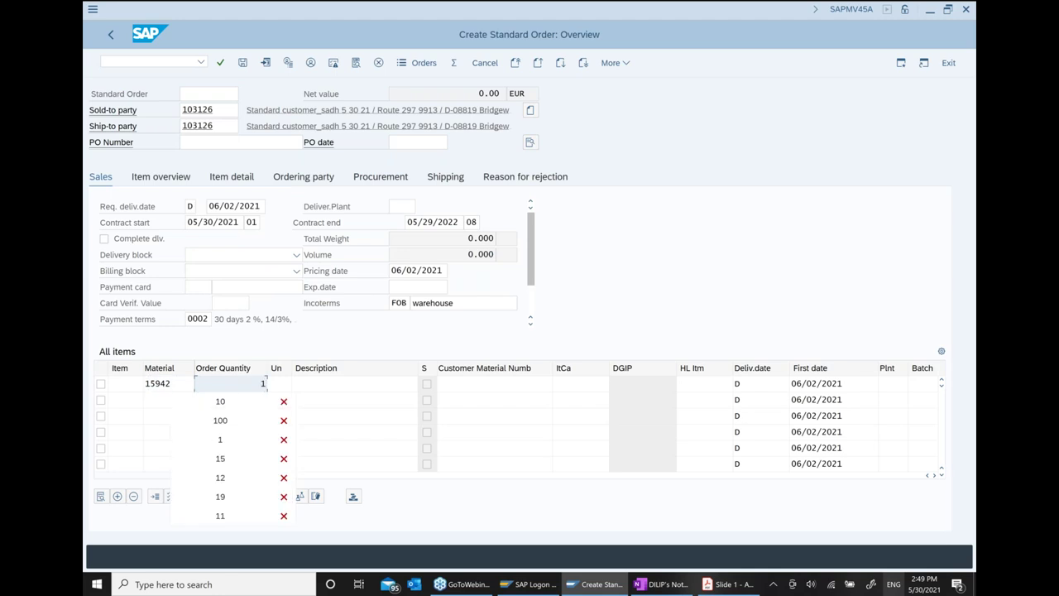
pyautogui.write('0')
pyautogui.press('Return')
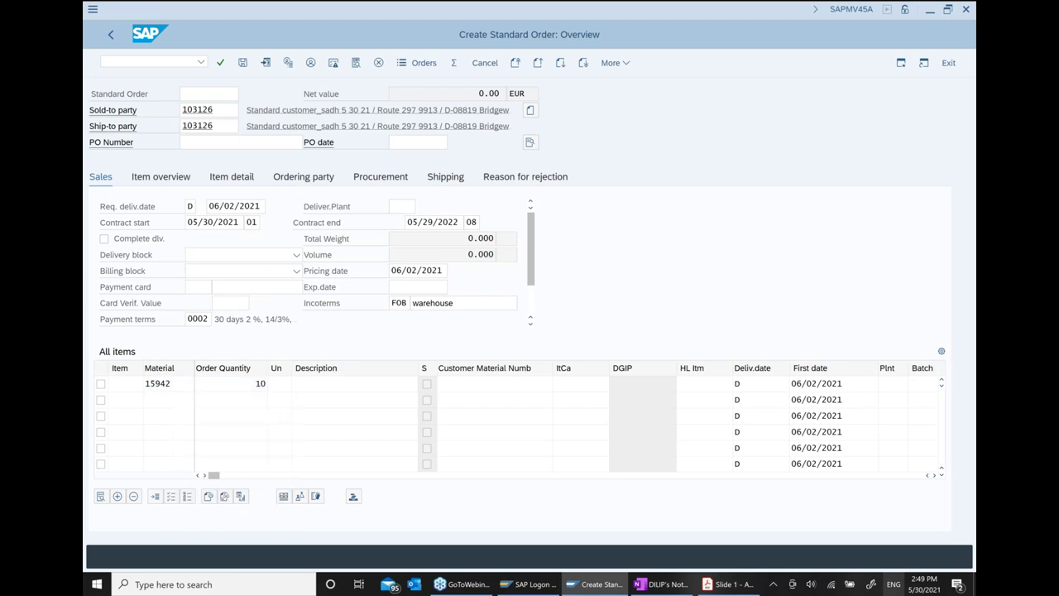
# Step: Fill in the purchase order number and set the PO date to 04/10/2021
pyautogui.click(222, 143)
pyautogui.write('11')
pyautogui.click(415, 143)
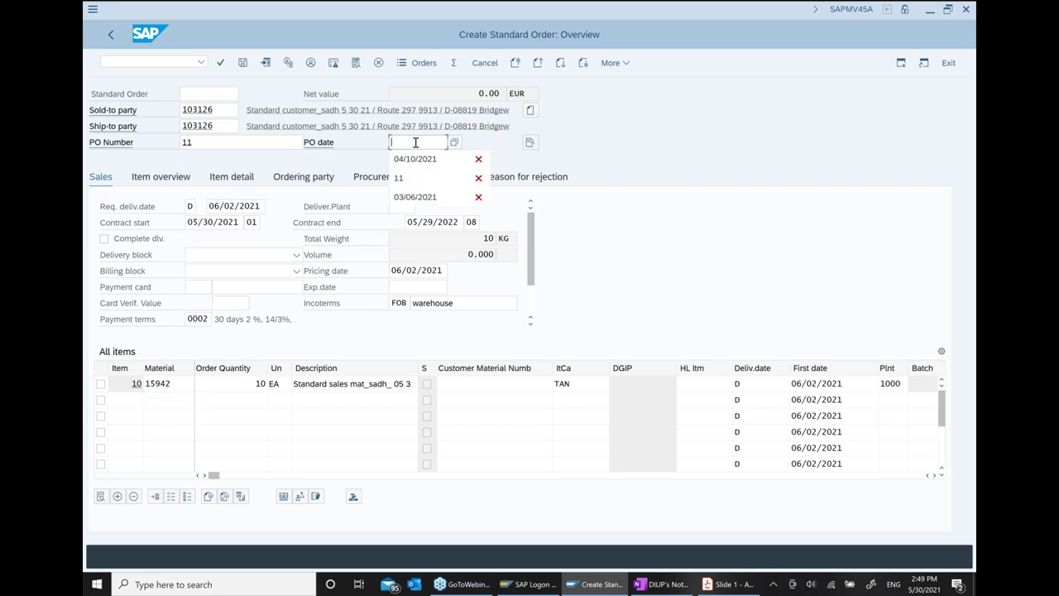
pyautogui.press('Down')
pyautogui.press('Return')
pyautogui.press('Return')
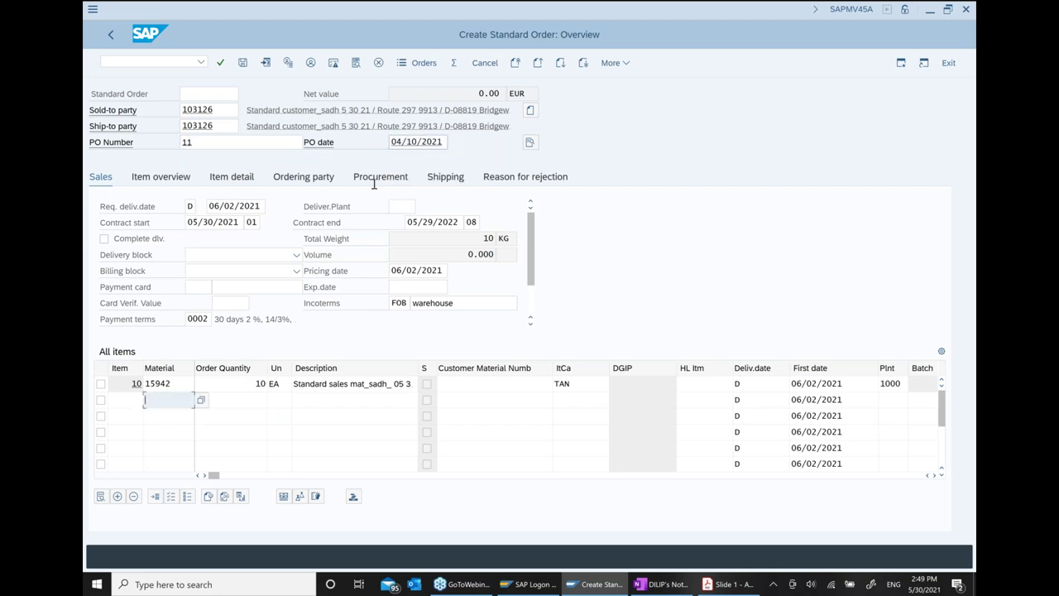
# Step: Open the pricing conditions of item 10 and add price condition PR00 with an amount of 100
pyautogui.doubleClick(247, 383)
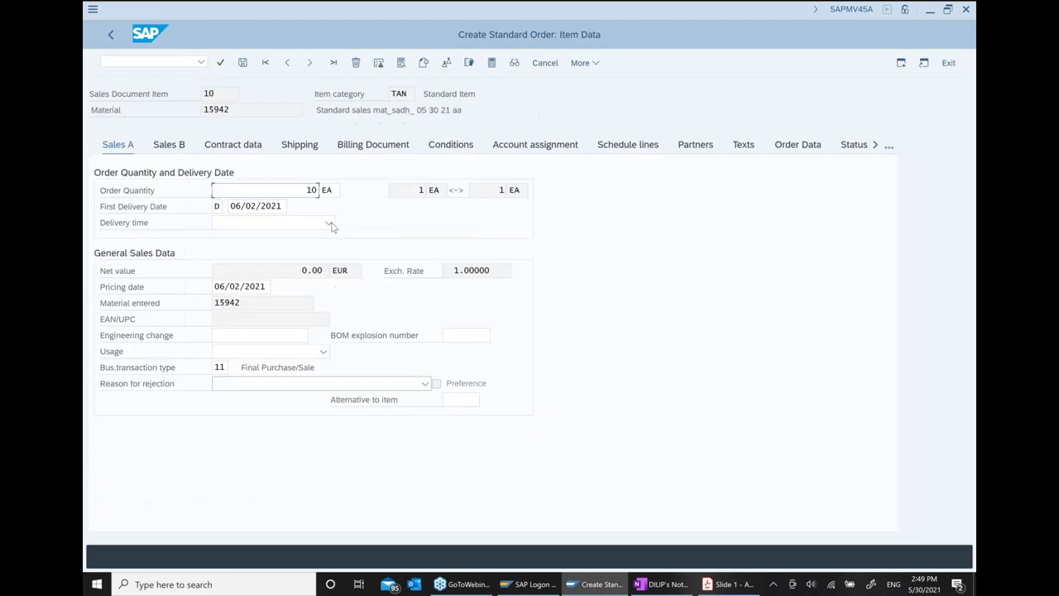
pyautogui.click(450, 147)
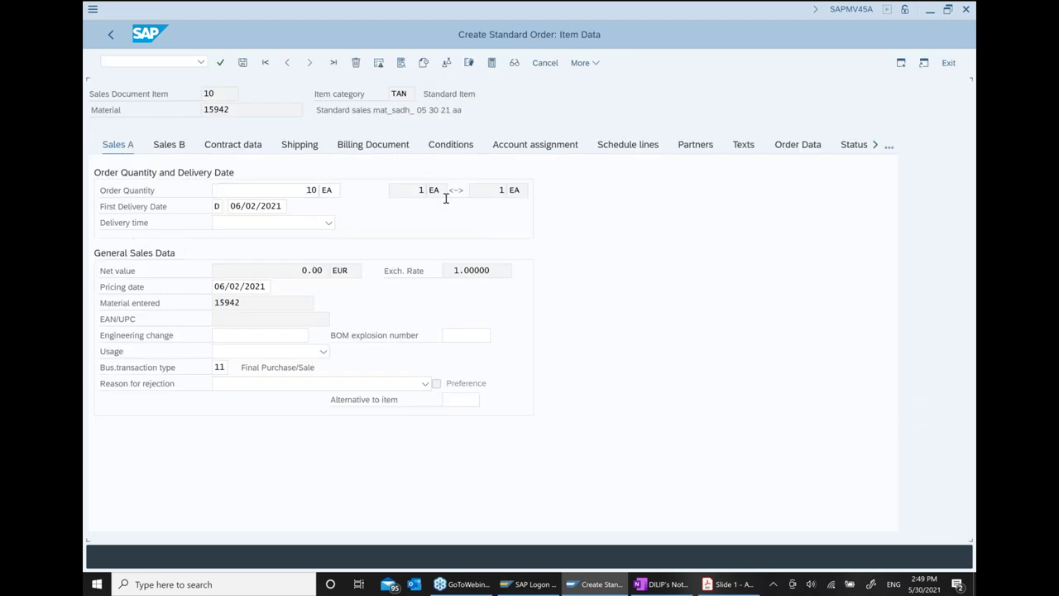
pyautogui.write('p')
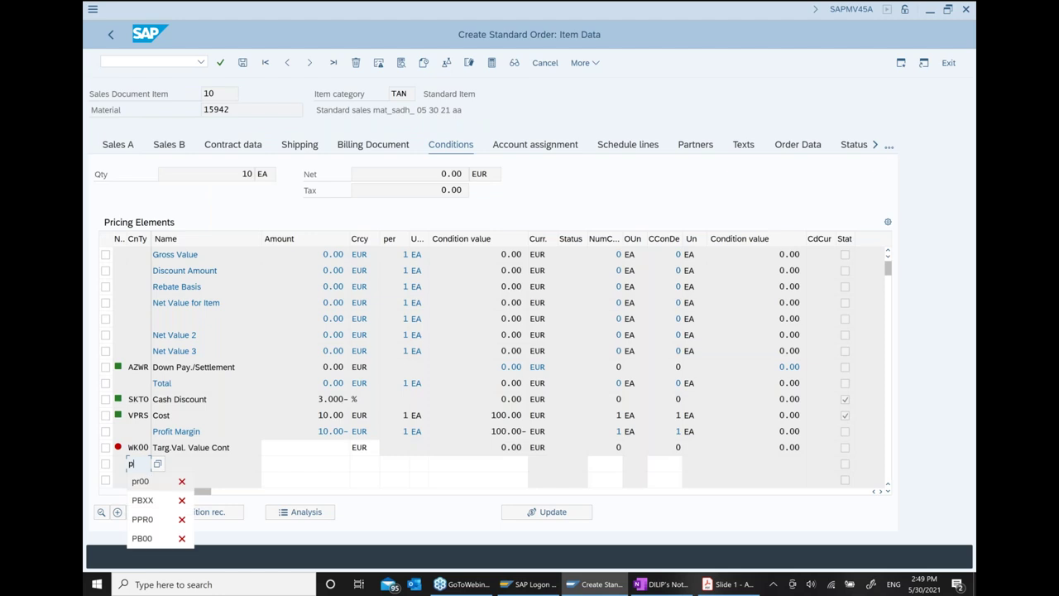
pyautogui.write('r00')
pyautogui.press('Tab')
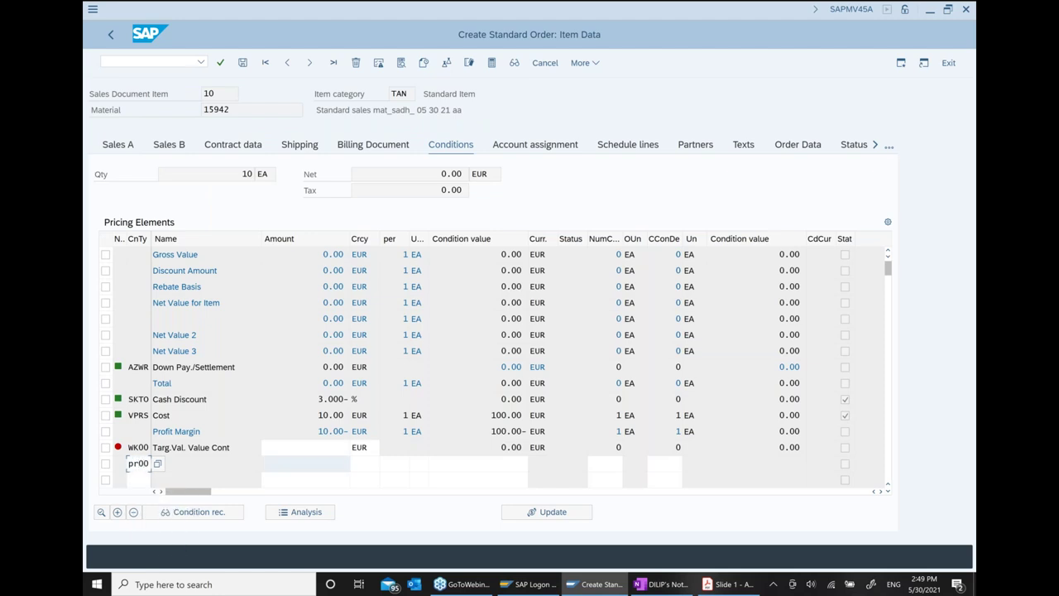
pyautogui.write('100')
pyautogui.press('Return')
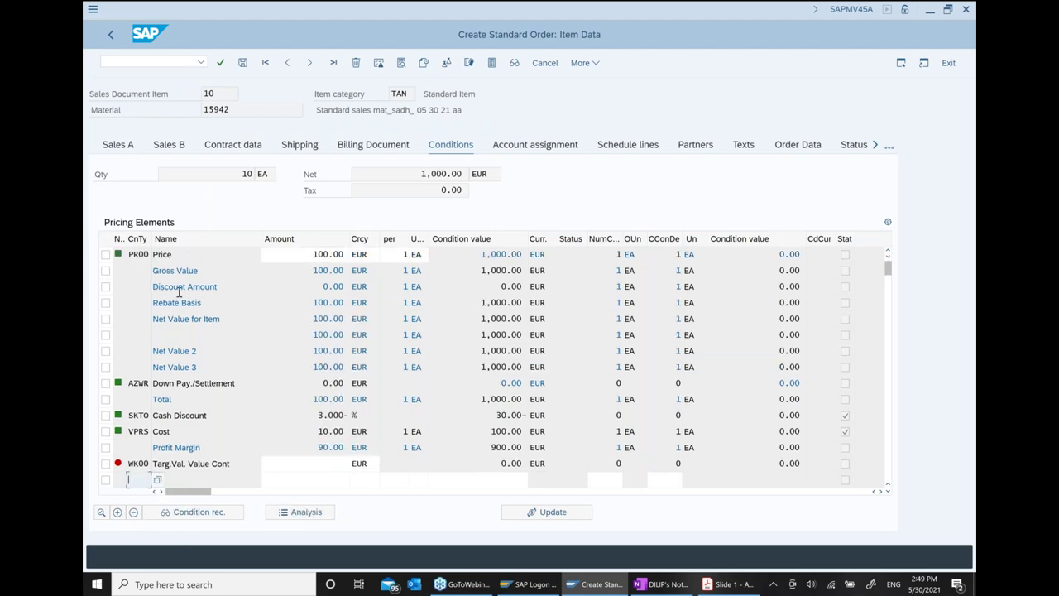
# Step: Check the item's net value, return to the order overview and save the standard order
pyautogui.doubleClick(412, 175)
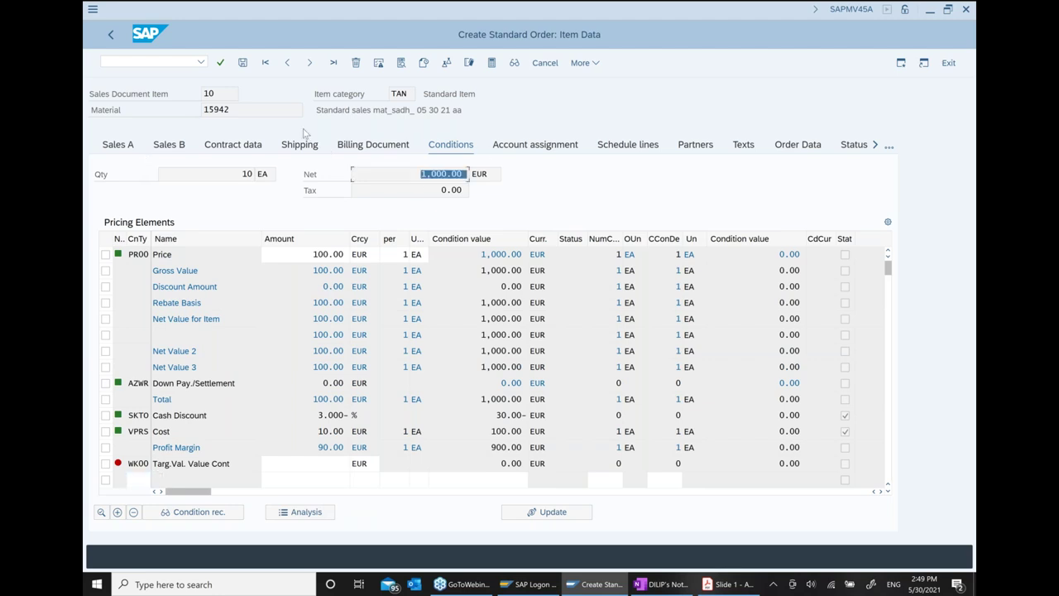
pyautogui.click(111, 35)
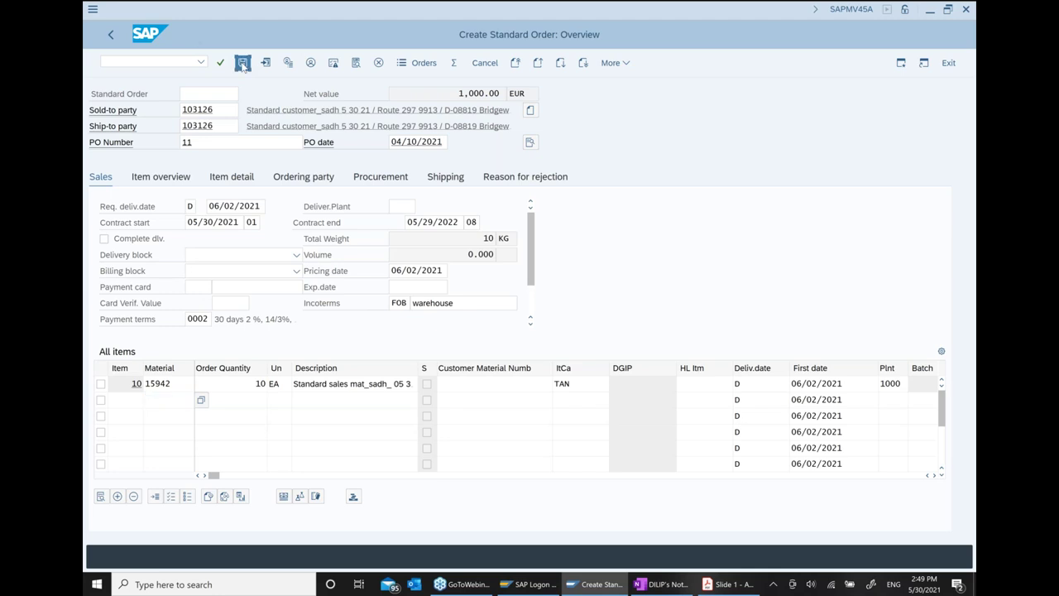
pyautogui.hotkey('ctrl', 's')
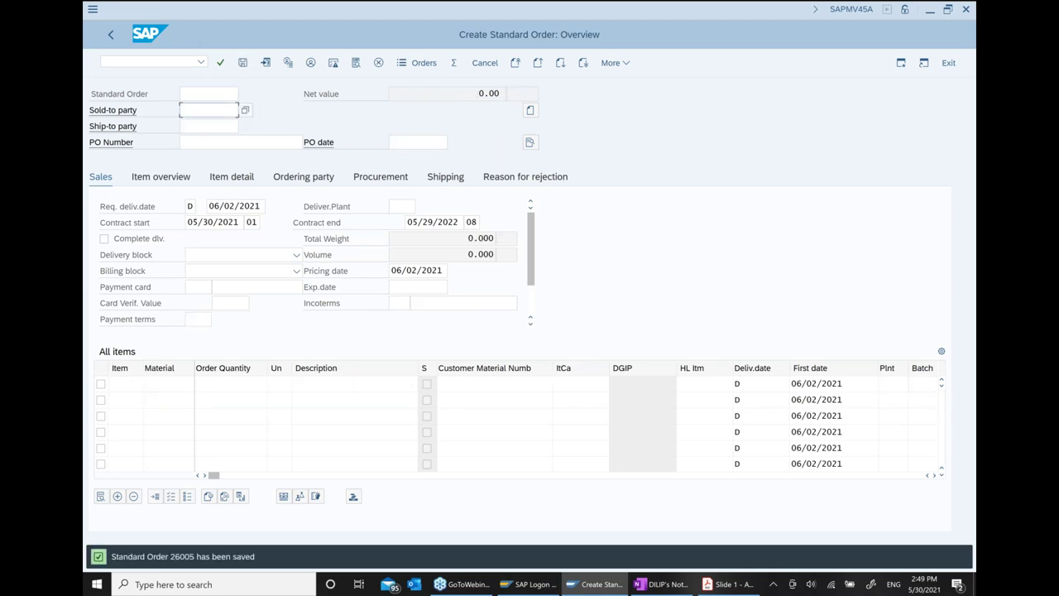
# Step: Start an outbound delivery for the saved order with the preset shipping point 1000 and selection date 06/03/2021
pyautogui.click(627, 71)
pyautogui.moveTo(649, 82)
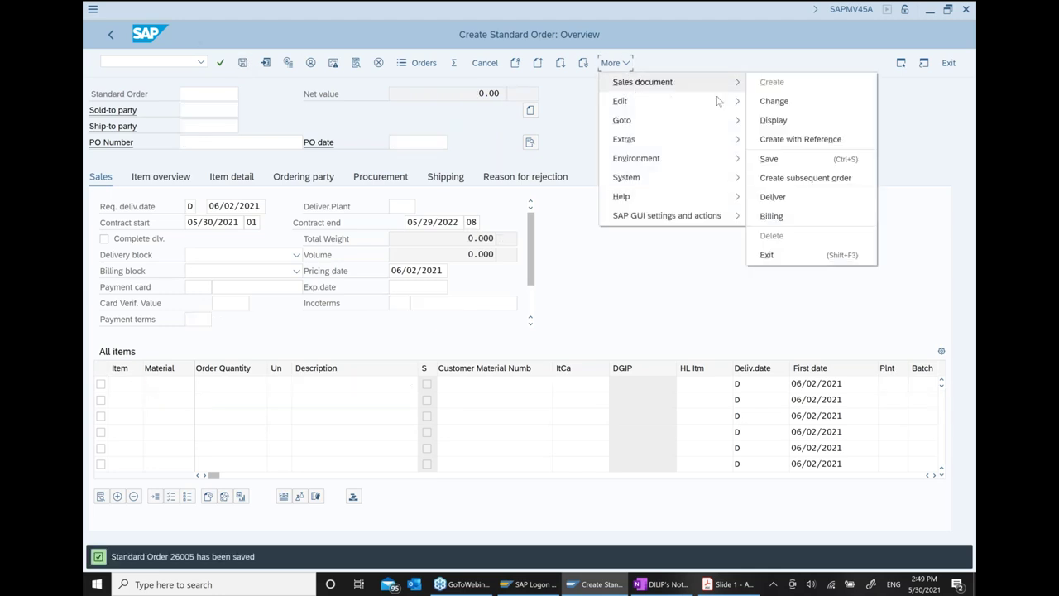
pyautogui.click(773, 199)
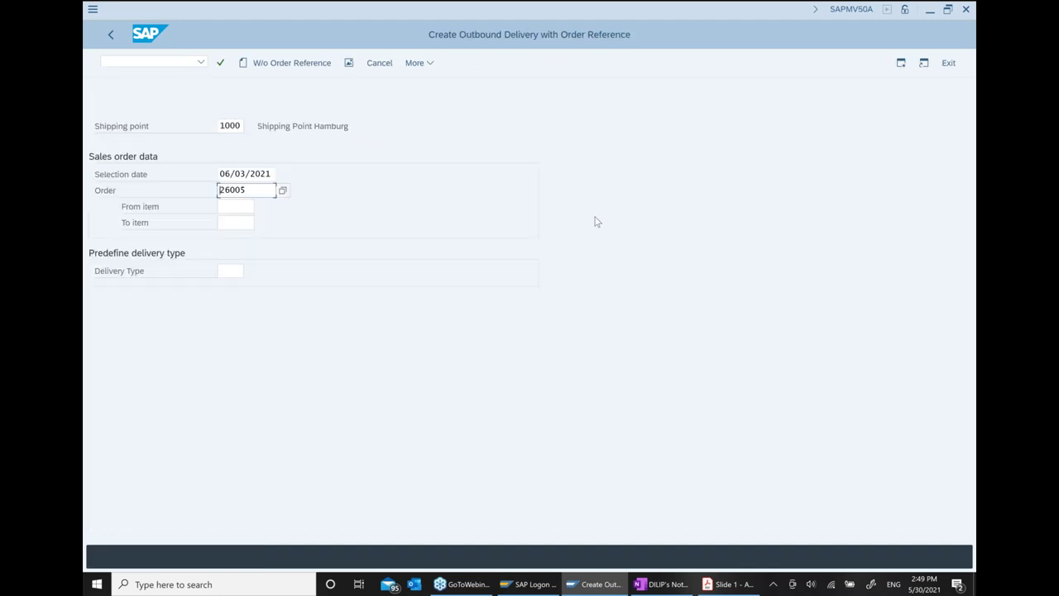
pyautogui.press('Return')
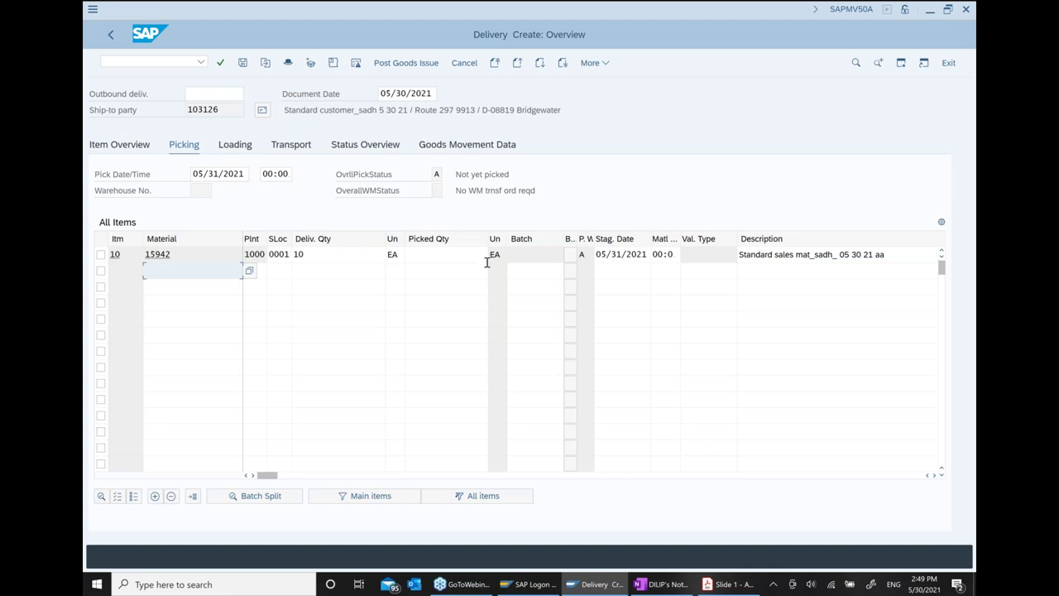
# Step: Set the picked quantity of the delivery item to 10 and post the goods issue
pyautogui.click(458, 257)
pyautogui.write('10')
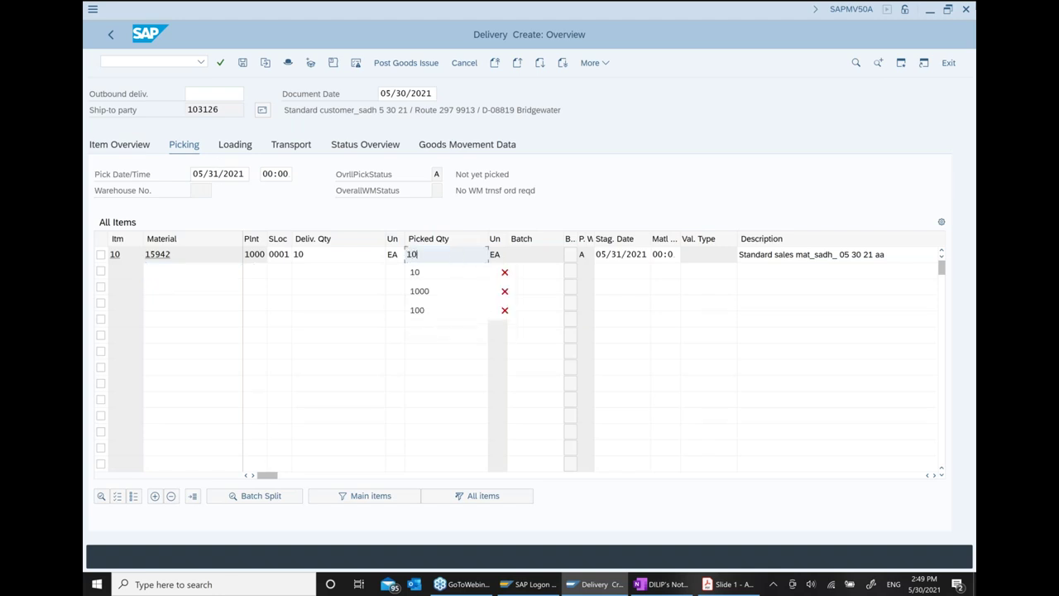
pyautogui.press('Return')
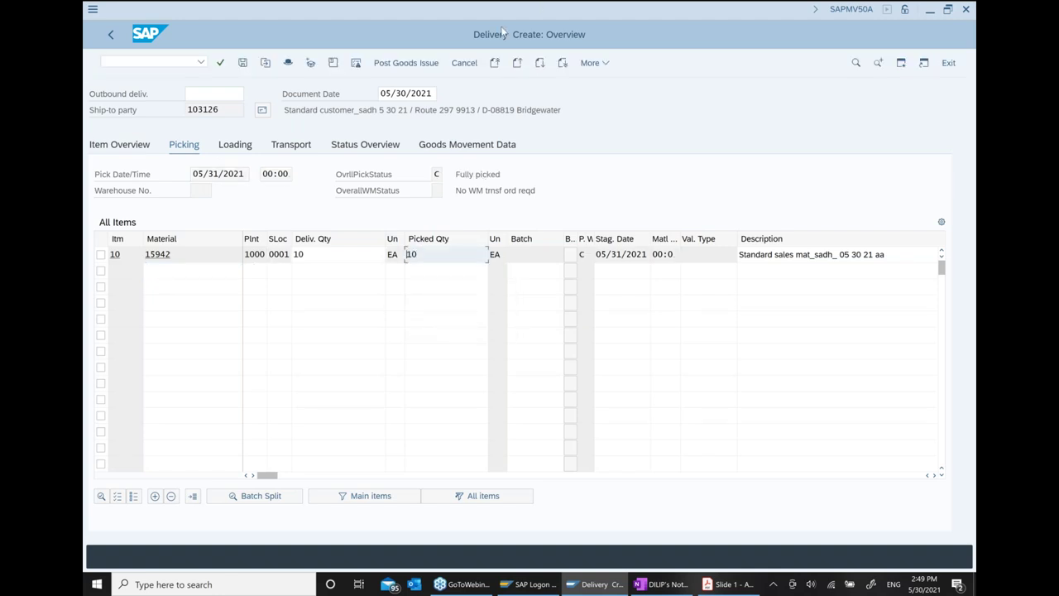
pyautogui.click(406, 70)
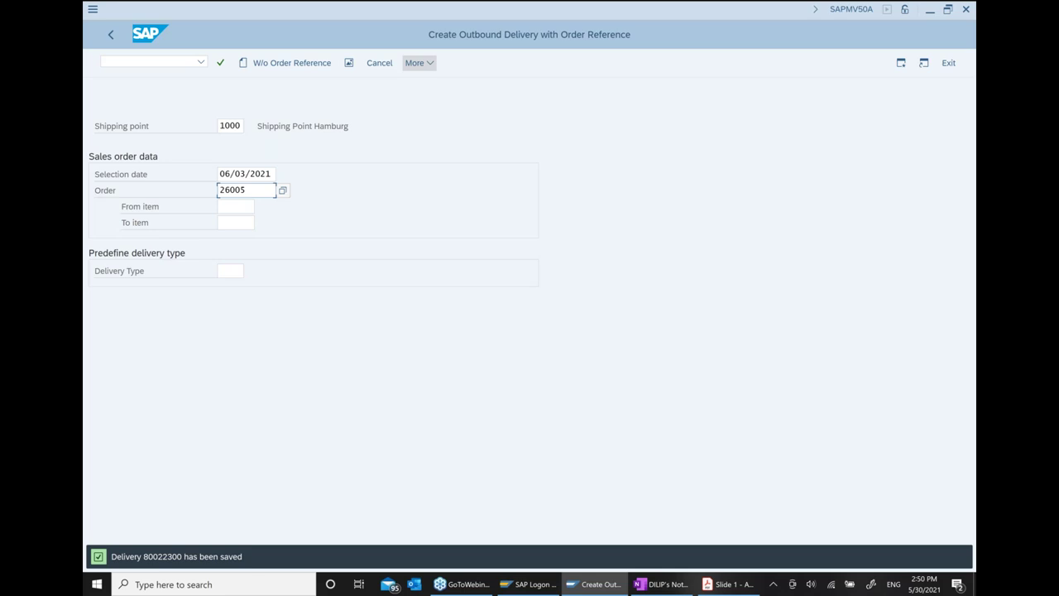
# Step: Leave delivery creation and open billing document creation (VF01) from the SAP Easy Access menu
pyautogui.click(106, 37)
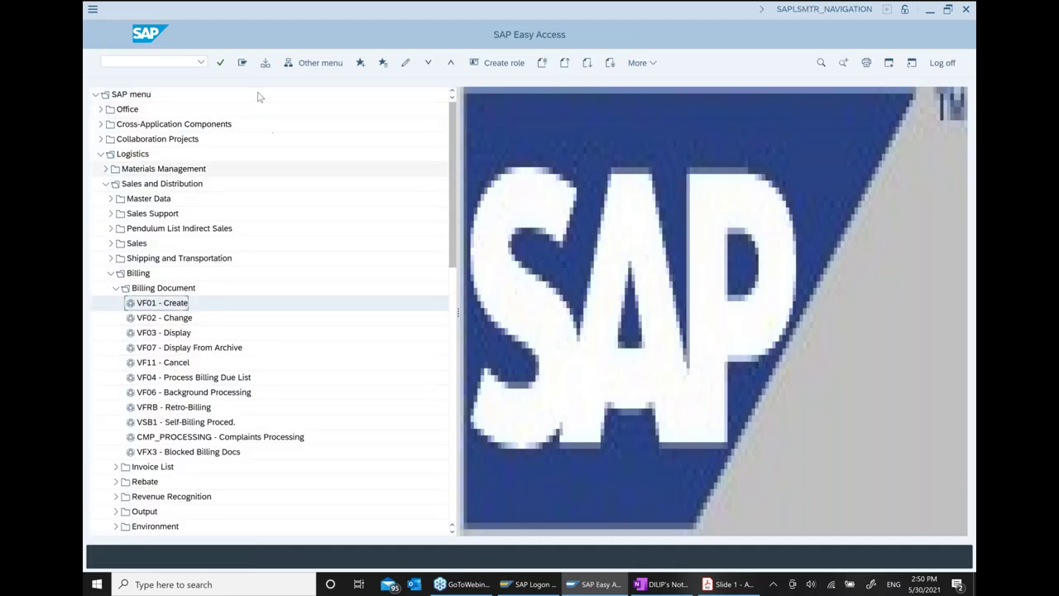
pyautogui.doubleClick(163, 302)
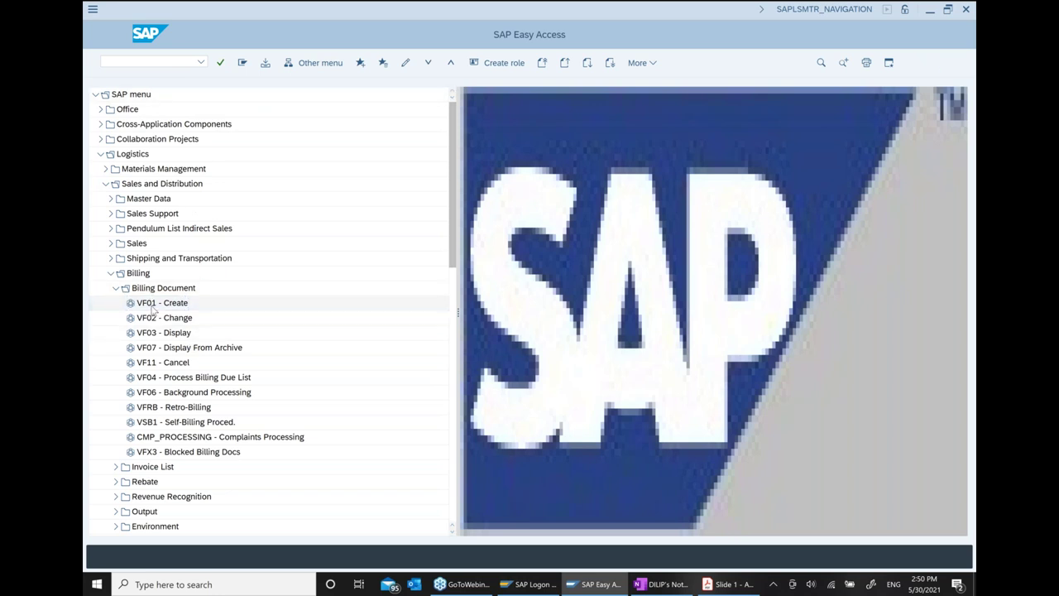
# Step: Switch to OneNote and copy the sales cycle notes from the heading through "Post Good issues" to below "10 mnts break."
pyautogui.click(662, 584)
pyautogui.scroll(5, 606, 376)
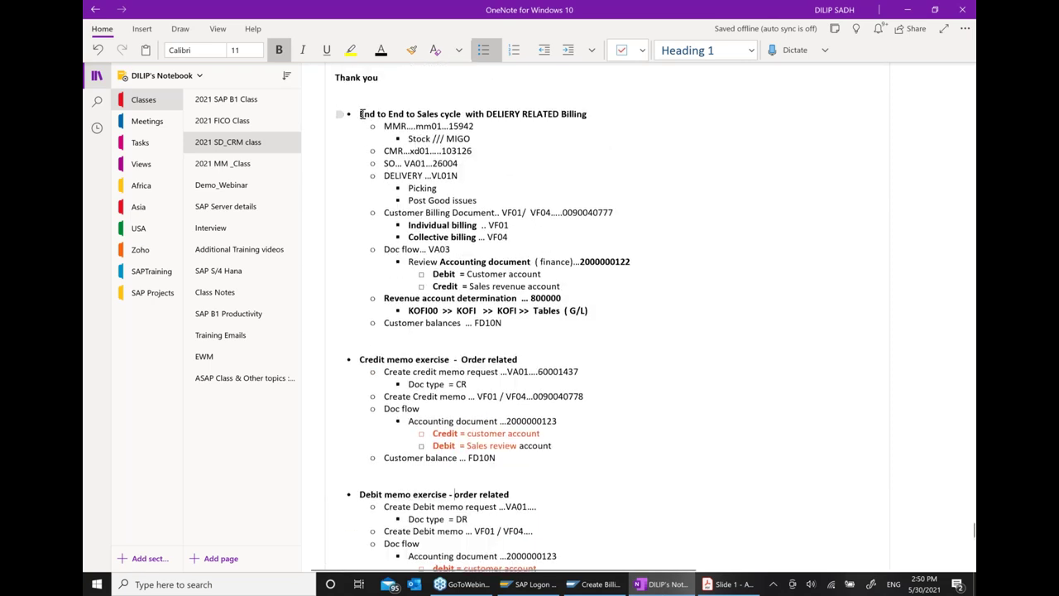
pyautogui.moveTo(361, 114); pyautogui.dragTo(562, 196)
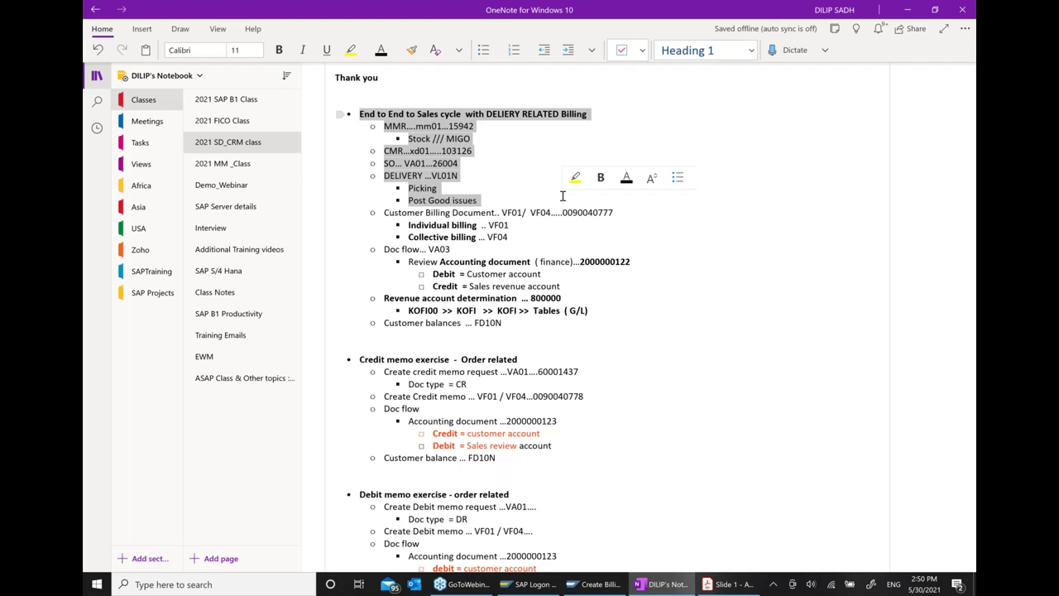
pyautogui.scroll(-4, 422, 267)
pyautogui.click(426, 280)
pyautogui.press('Return')
pyautogui.press('Return')
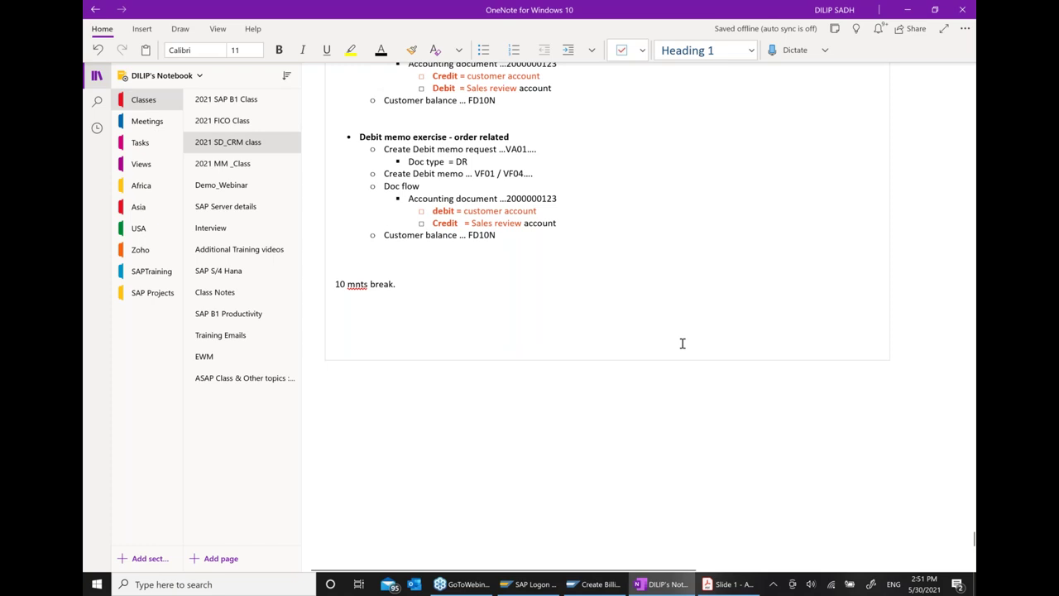
pyautogui.hotkey('ctrl', 'v')
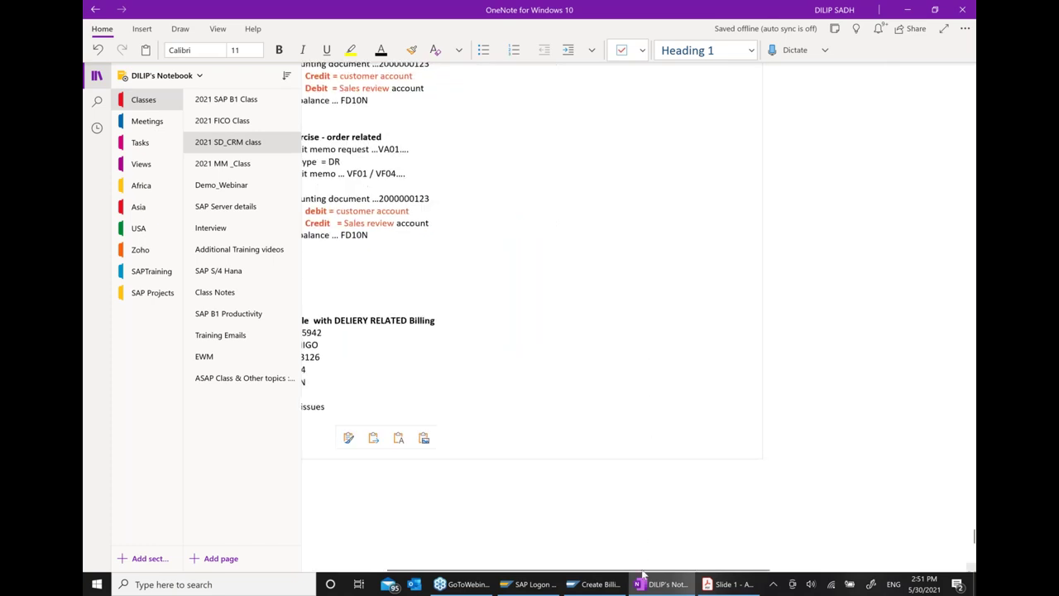
# Step: Indent the whole pasted sales cycle block by one level
pyautogui.moveTo(642, 570); pyautogui.dragTo(518, 577)
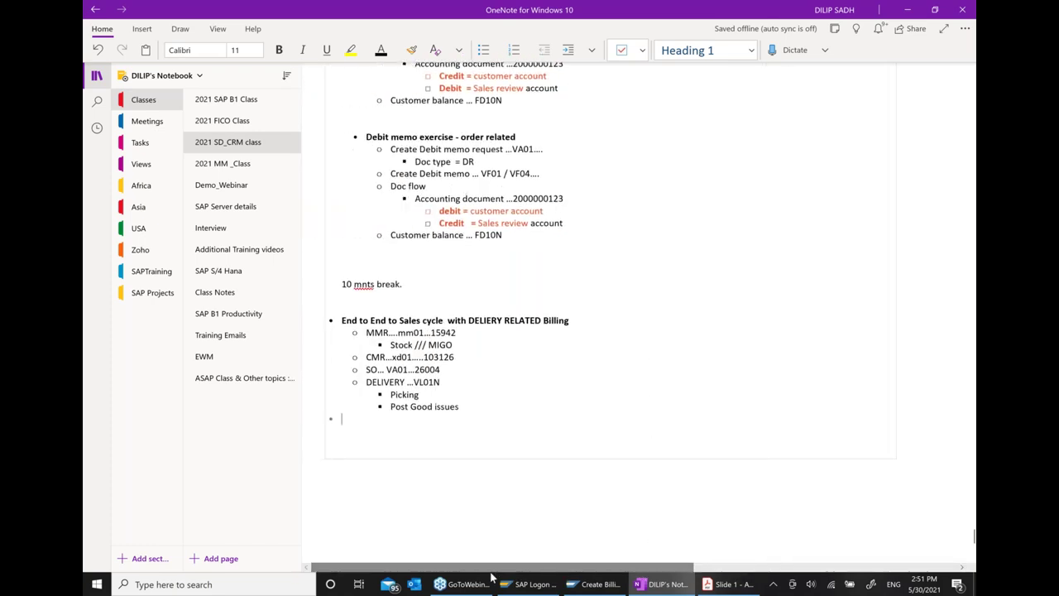
pyautogui.moveTo(341, 320); pyautogui.dragTo(467, 409)
pyautogui.click(568, 50)
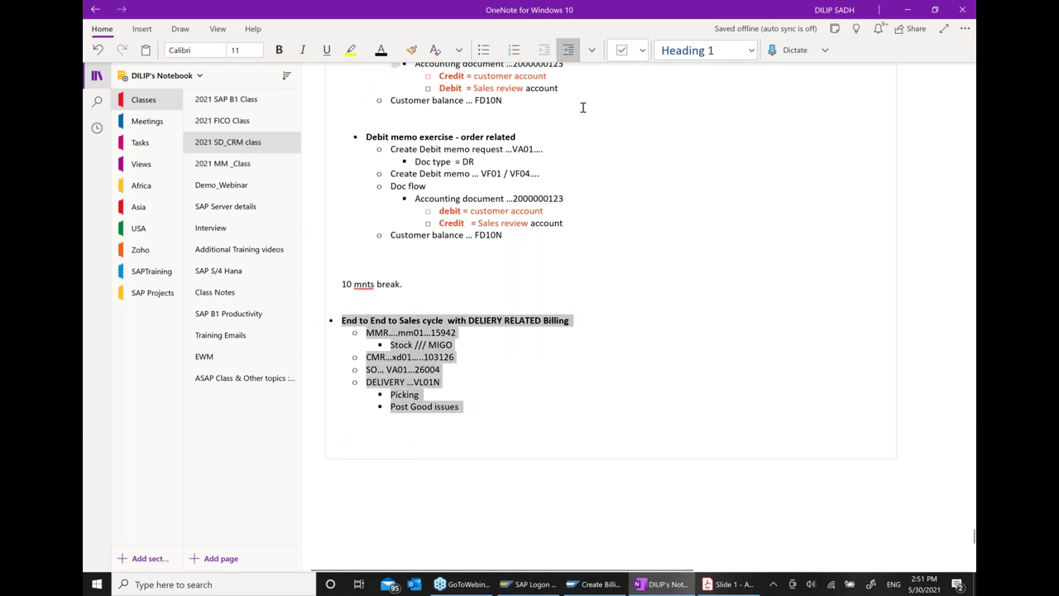
pyautogui.click(662, 292)
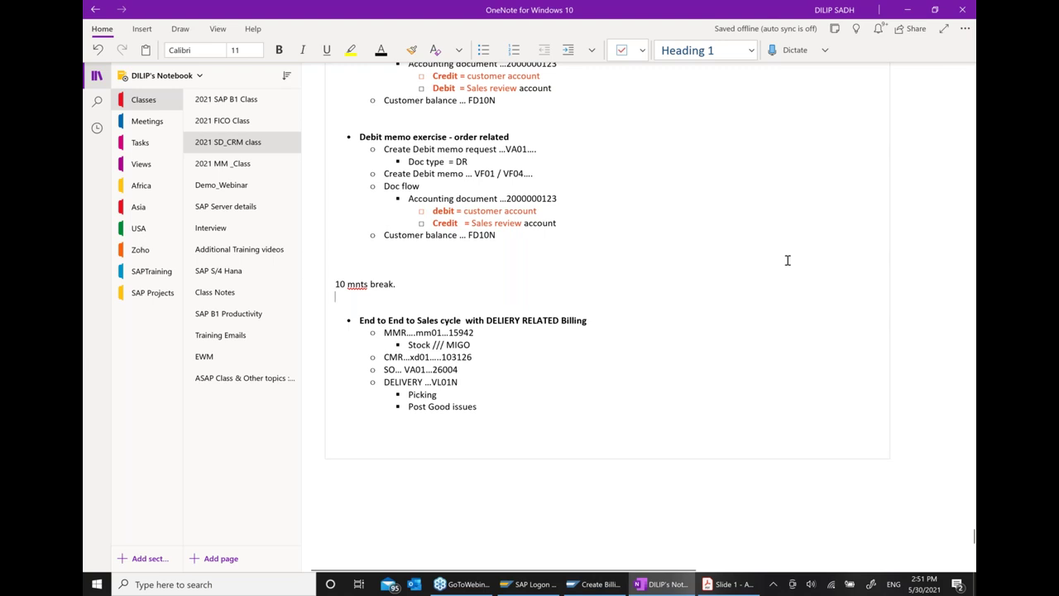
# Step: Switch to SAP and look through the available billing types in the Create Billing Document screen without choosing one
pyautogui.click(598, 584)
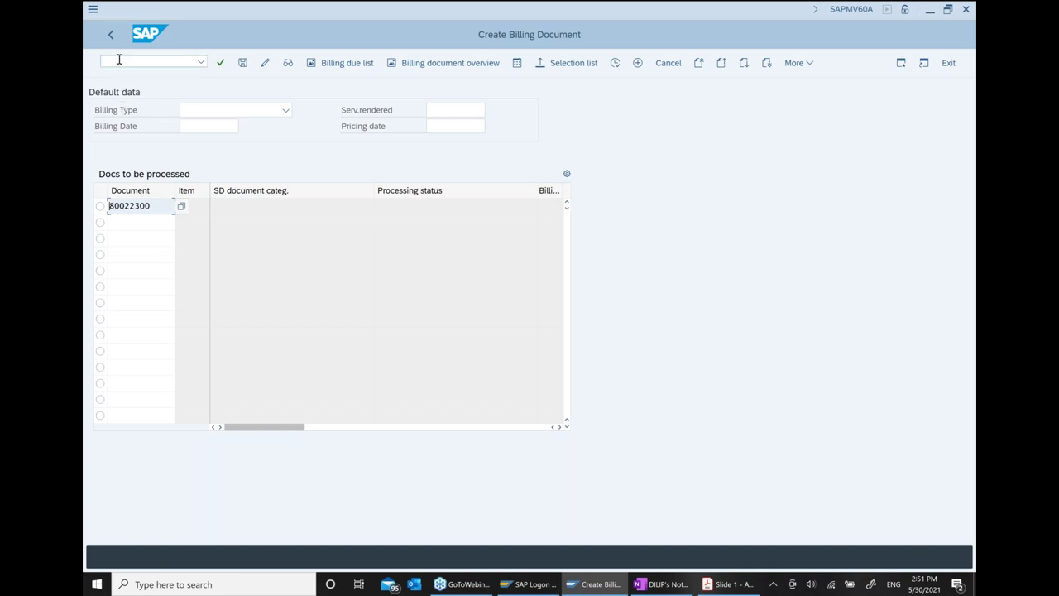
pyautogui.click(286, 110)
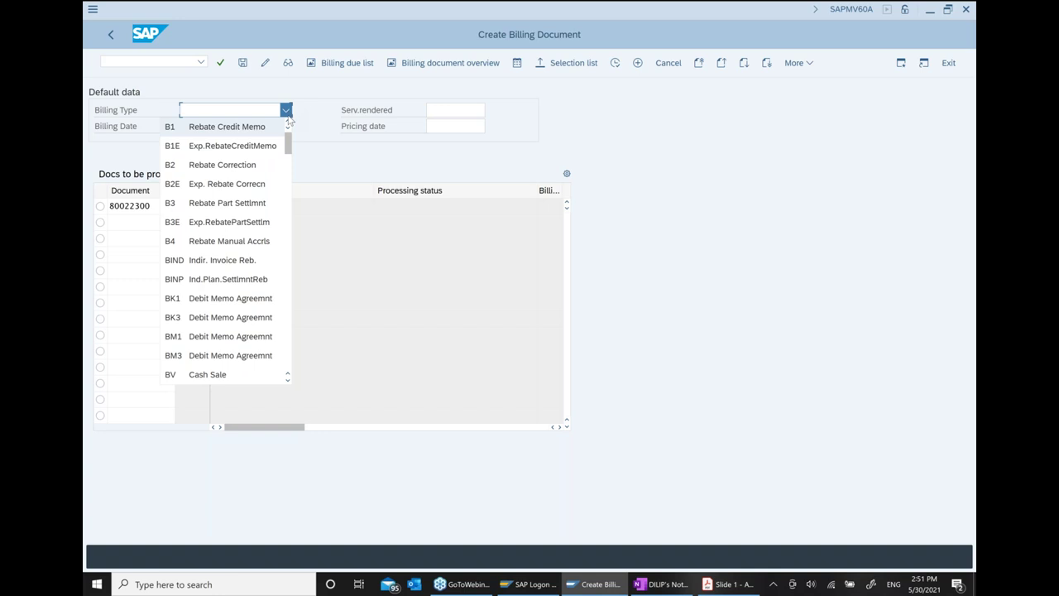
pyautogui.scroll(-4, 230, 207)
pyautogui.scroll(-1, 232, 212)
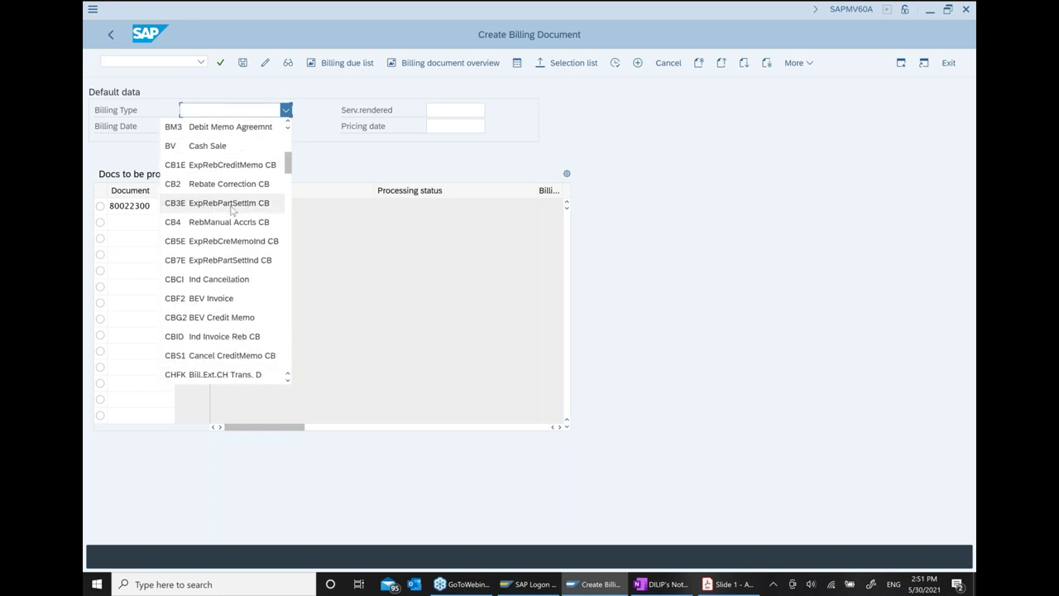
pyautogui.scroll(-6, 236, 240)
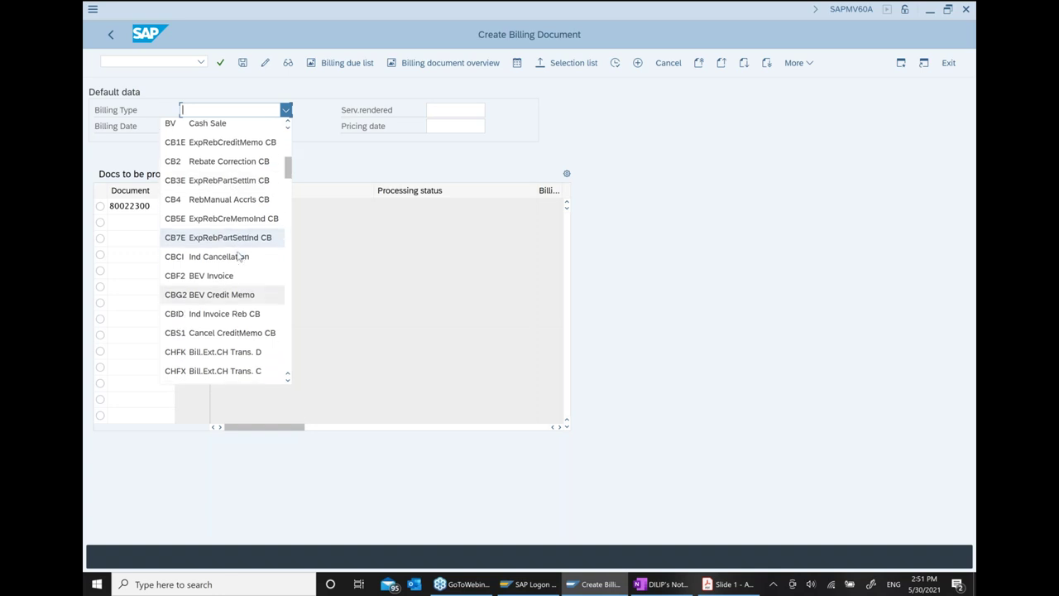
pyautogui.scroll(-3, 240, 264)
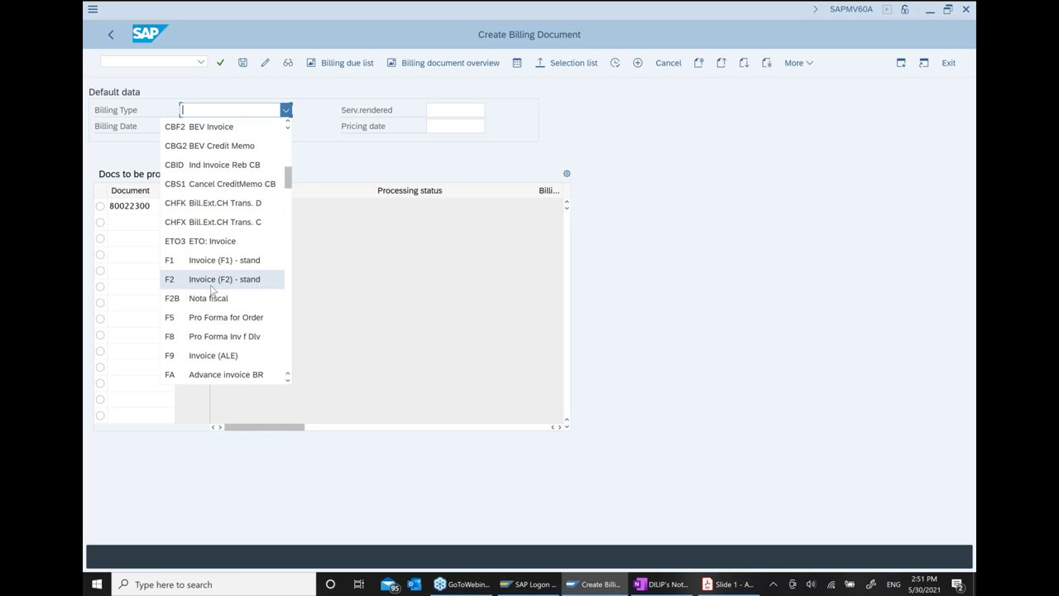
pyautogui.click(702, 154)
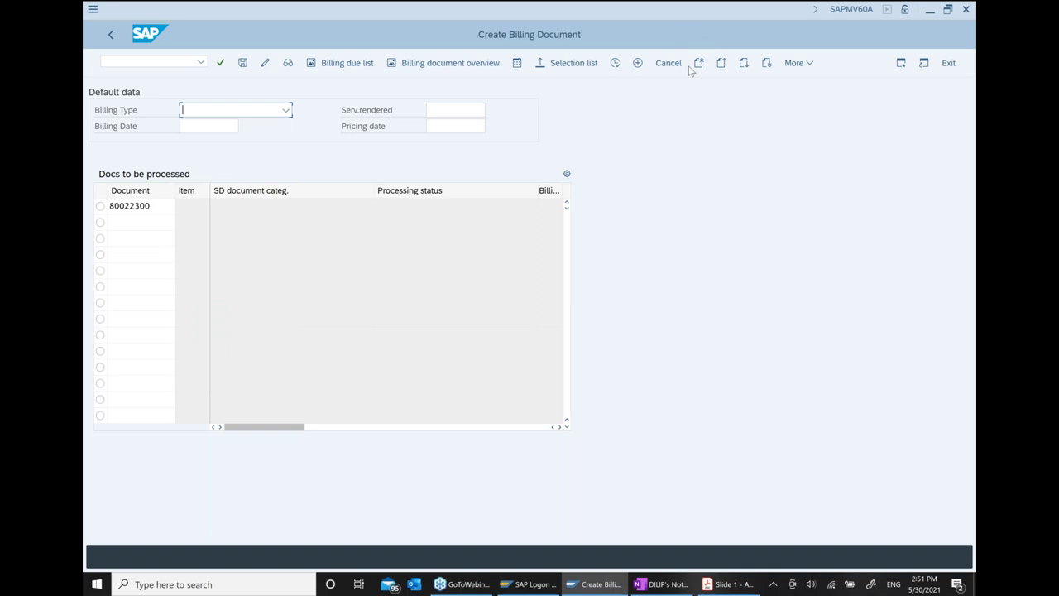
# Step: Start transaction SPRO in a new SAP session and display the SAP Reference IMG
pyautogui.click(901, 63)
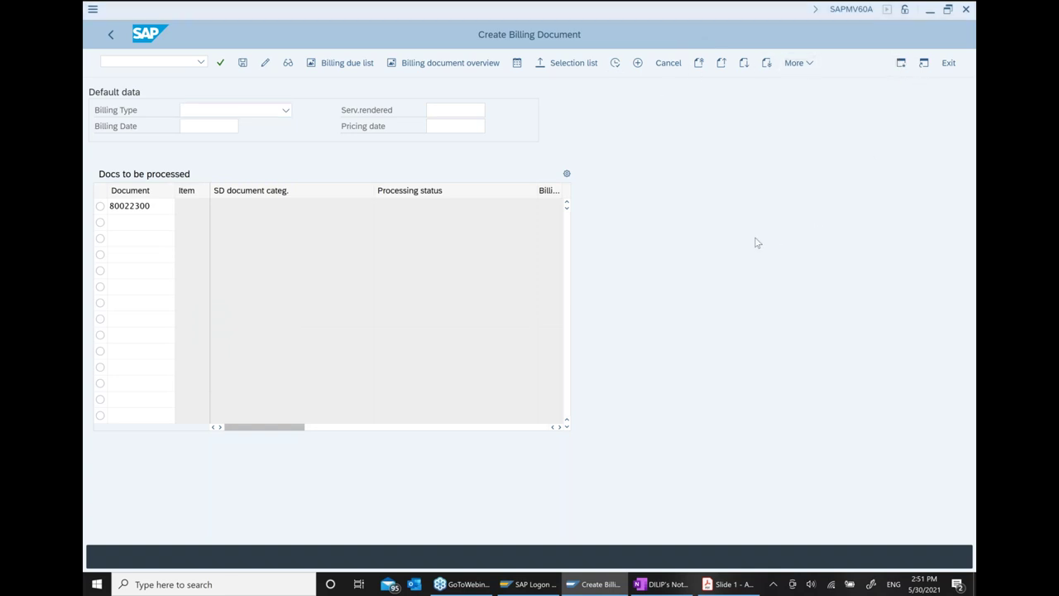
pyautogui.write('spro')
pyautogui.press('Return')
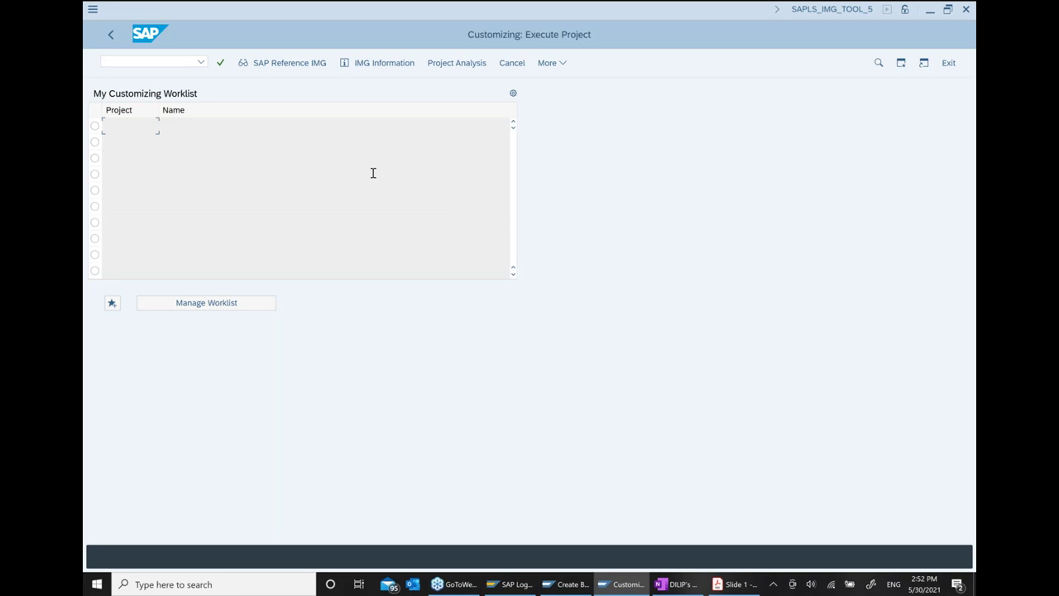
pyautogui.click(288, 64)
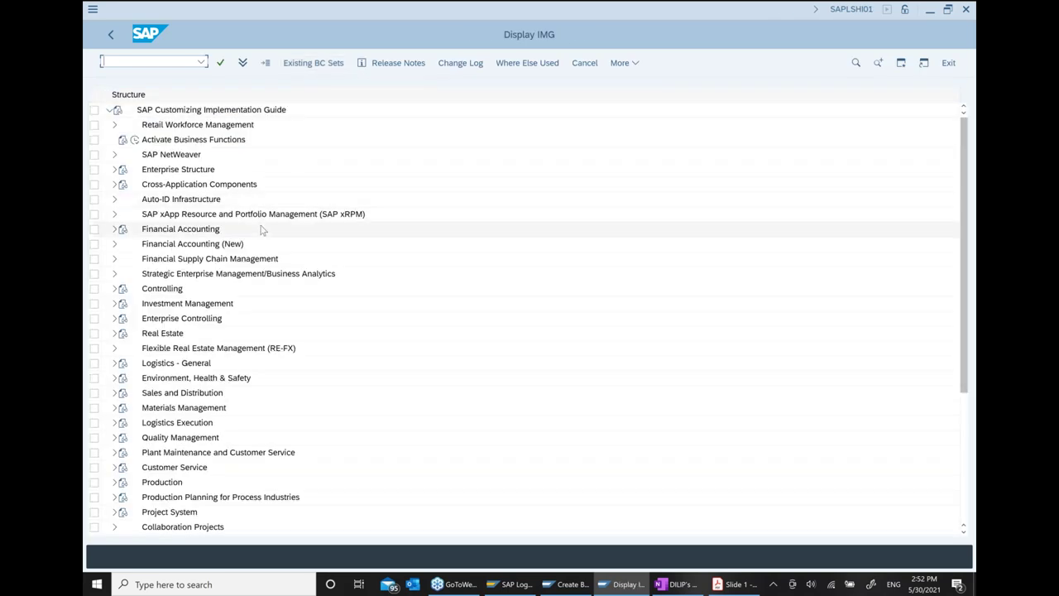
# Step: Open the sales document type definition under Sales and Distribution, Sales, Sales Documents, Sales Document Header in the IMG
pyautogui.scroll(-3, 211, 321)
pyautogui.scroll(-1, 211, 321)
pyautogui.click(185, 334)
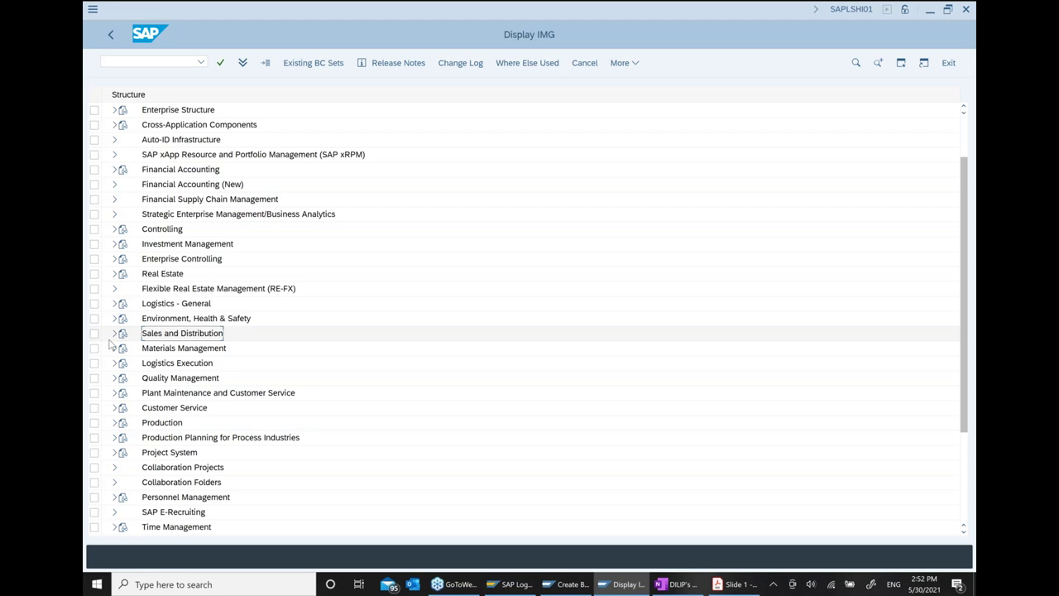
pyautogui.scroll(-3, 149, 356)
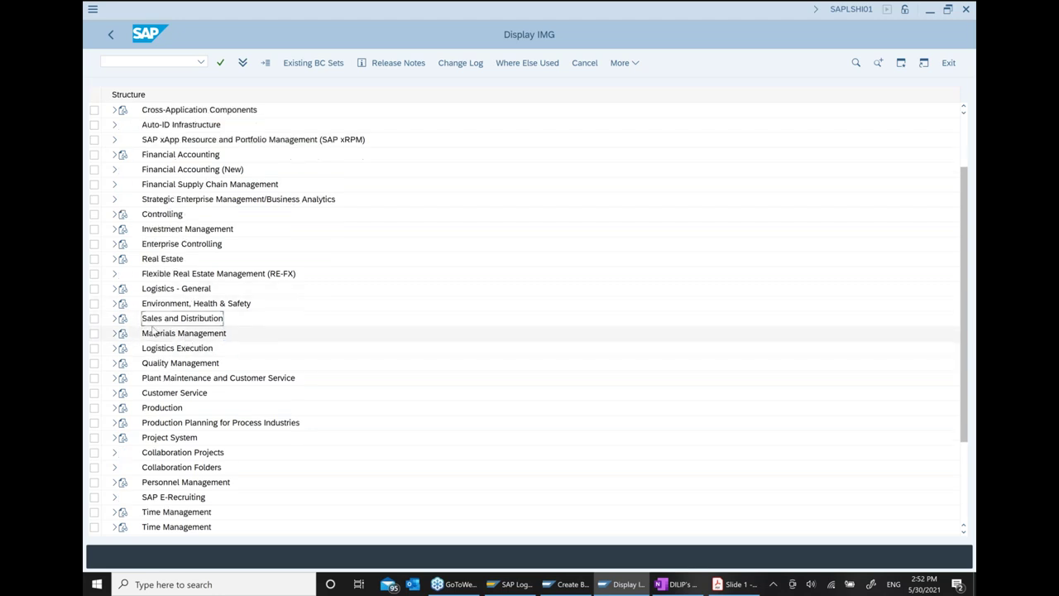
pyautogui.click(116, 289)
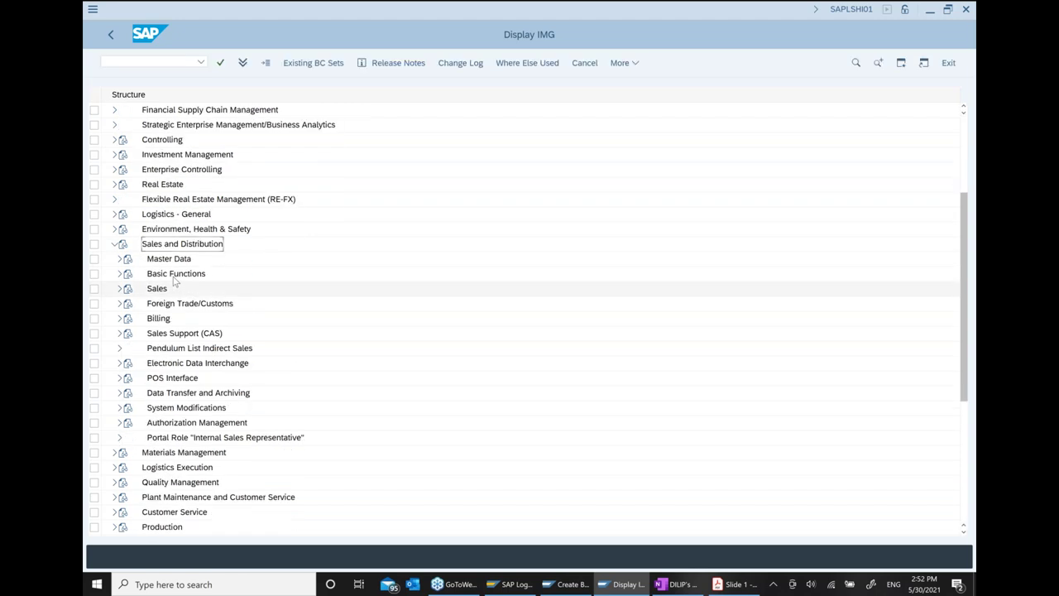
pyautogui.click(120, 274)
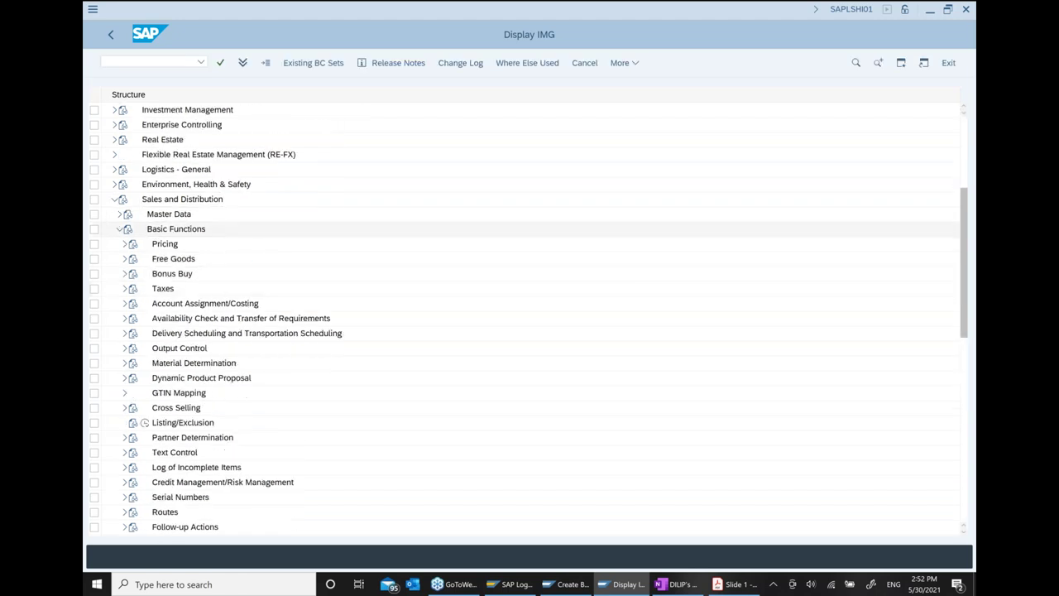
pyautogui.click(119, 228)
pyautogui.click(119, 243)
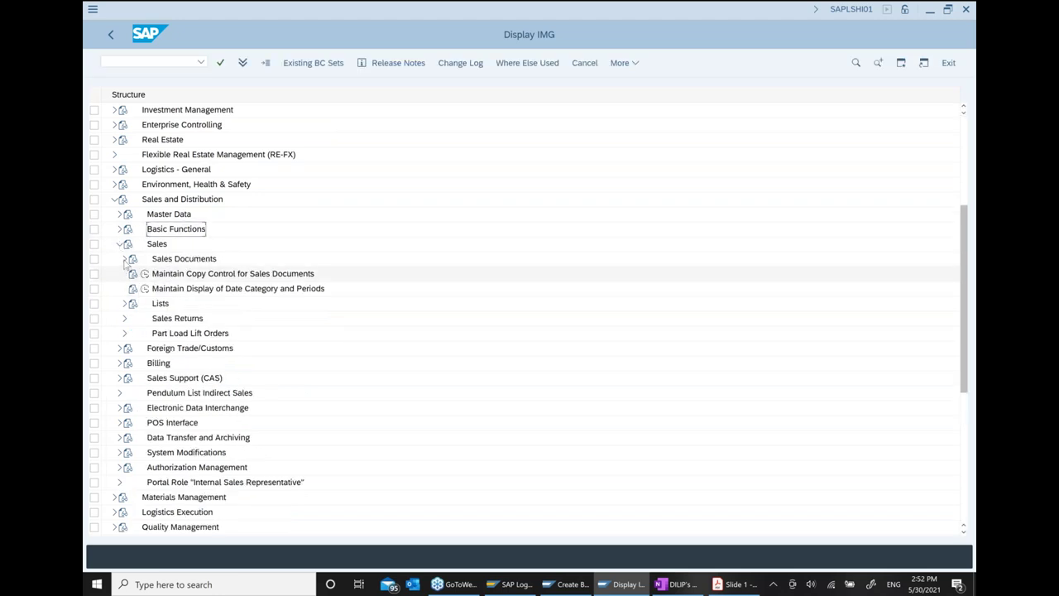
pyautogui.click(124, 258)
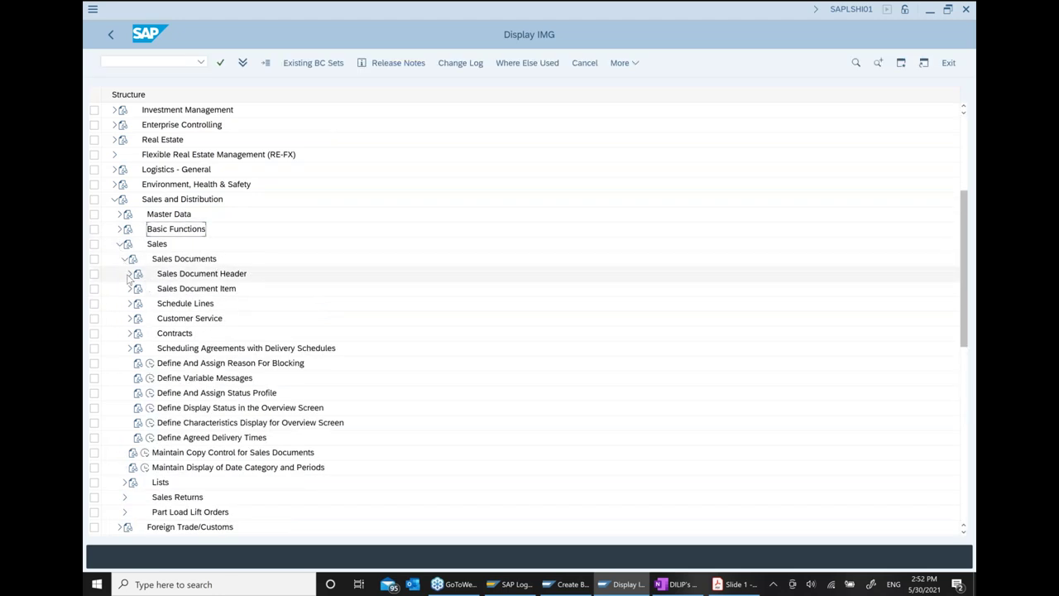
pyautogui.click(129, 273)
pyautogui.click(185, 293)
pyautogui.doubleClick(170, 292)
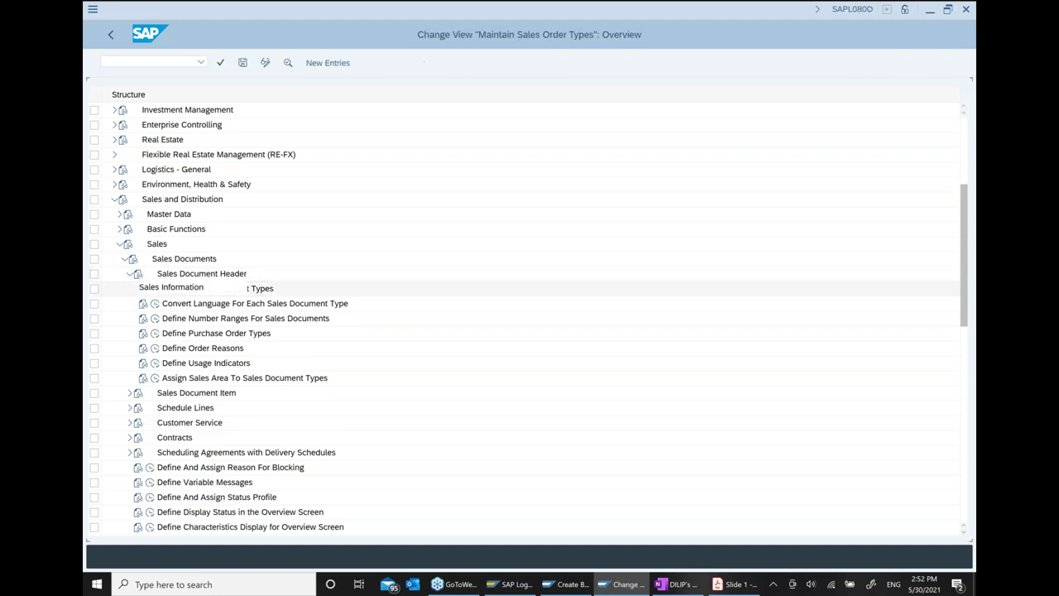
# Step: Find sales document type OR, open its details and examine its delivery type and billing type settings
pyautogui.click(176, 532)
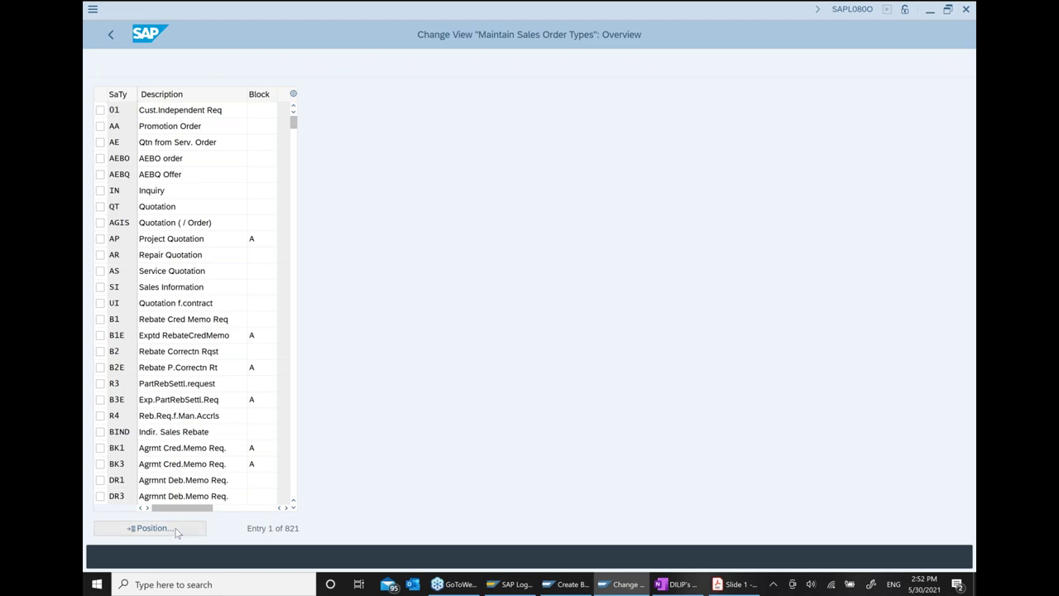
pyautogui.write('OR')
pyautogui.press('Return')
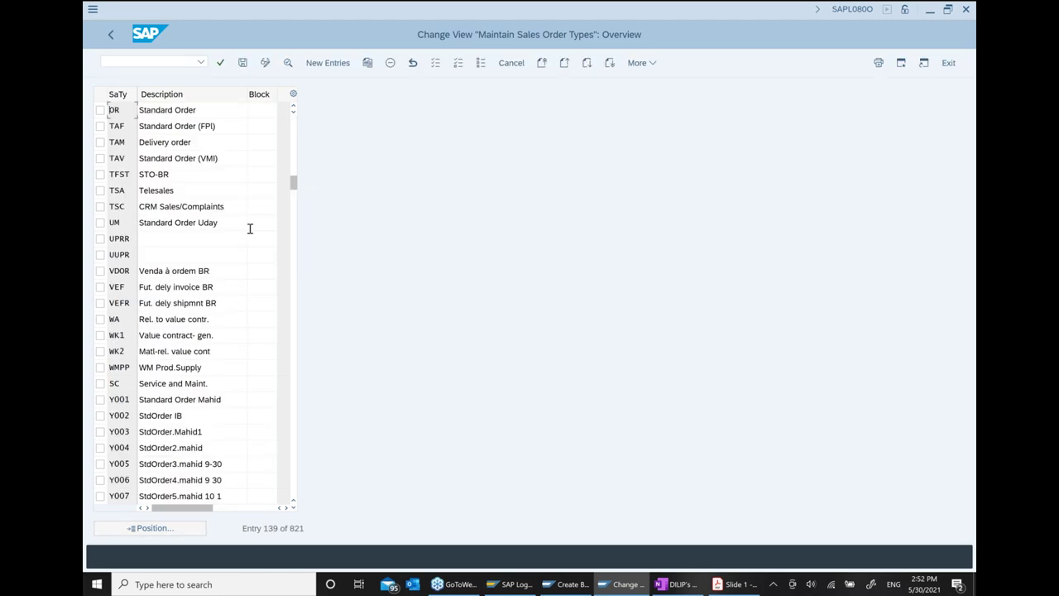
pyautogui.doubleClick(185, 106)
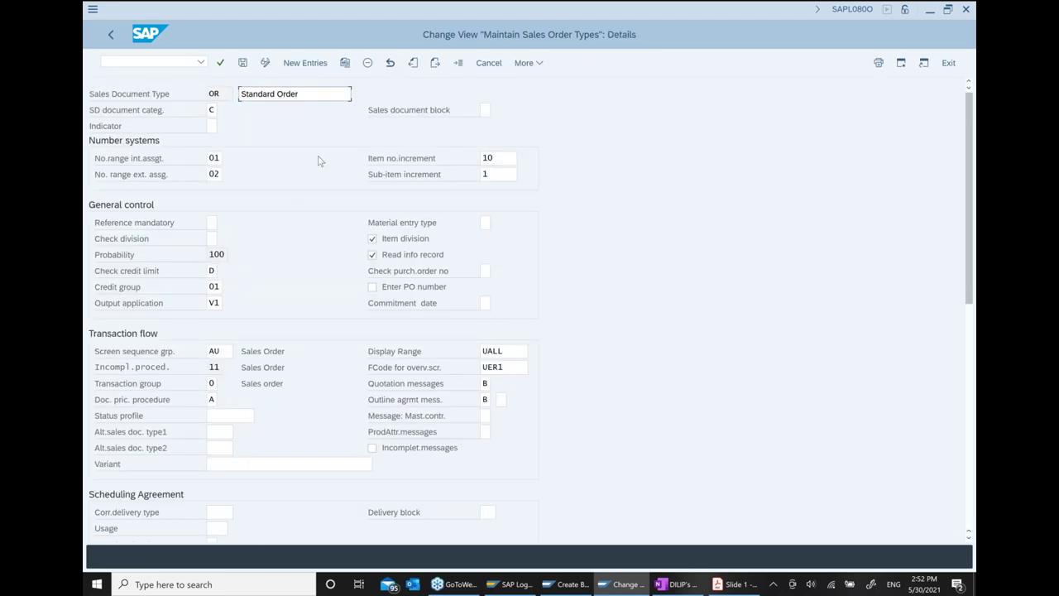
pyautogui.scroll(-3, 264, 284)
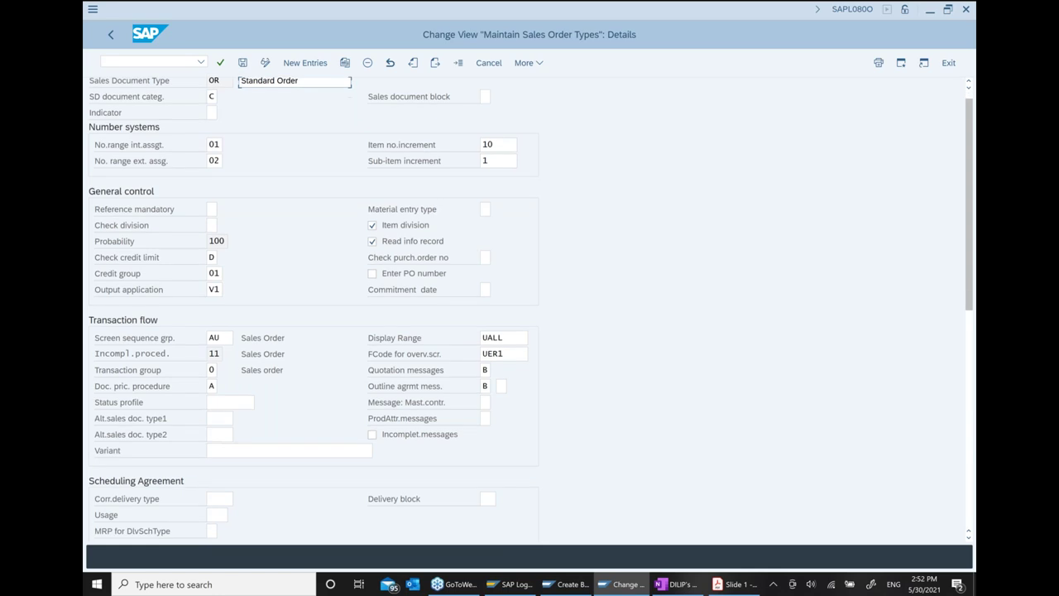
pyautogui.scroll(-6, 529, 309)
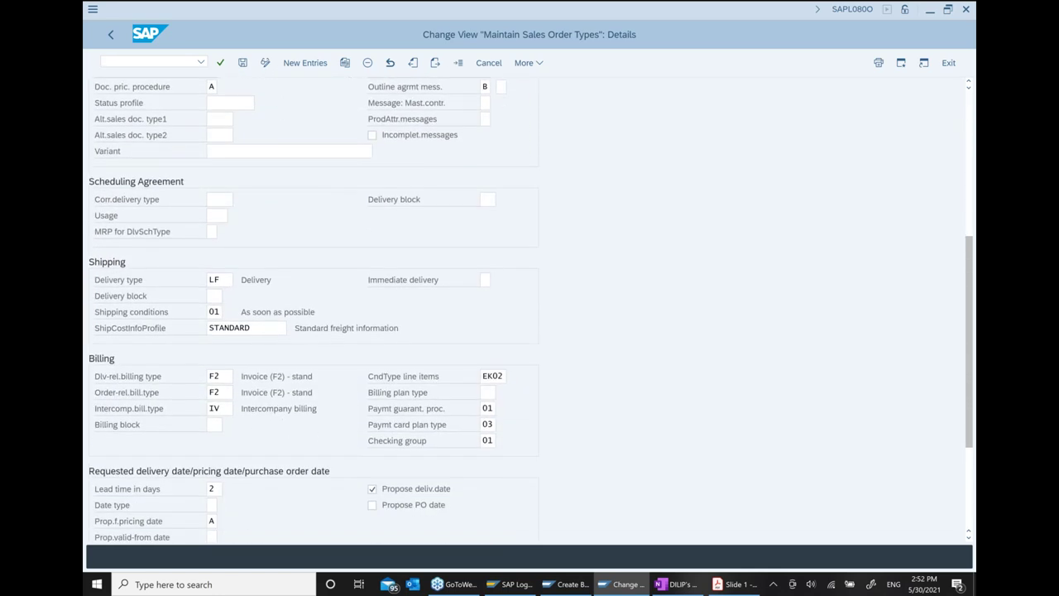
pyautogui.scroll(-1, 529, 310)
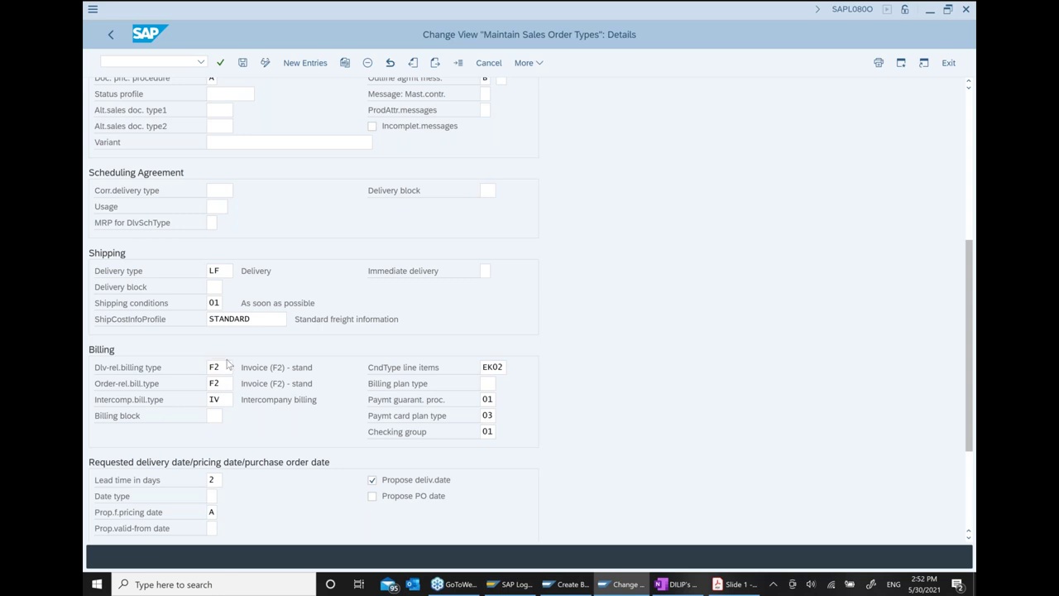
pyautogui.click(163, 374)
pyautogui.click(128, 275)
# Step: Switch to OneNote and add the indented sub-bullet "Billing doc type = F2" below the Customer Billing Document line of the sales cycle
pyautogui.click(666, 582)
pyautogui.scroll(3, 582, 364)
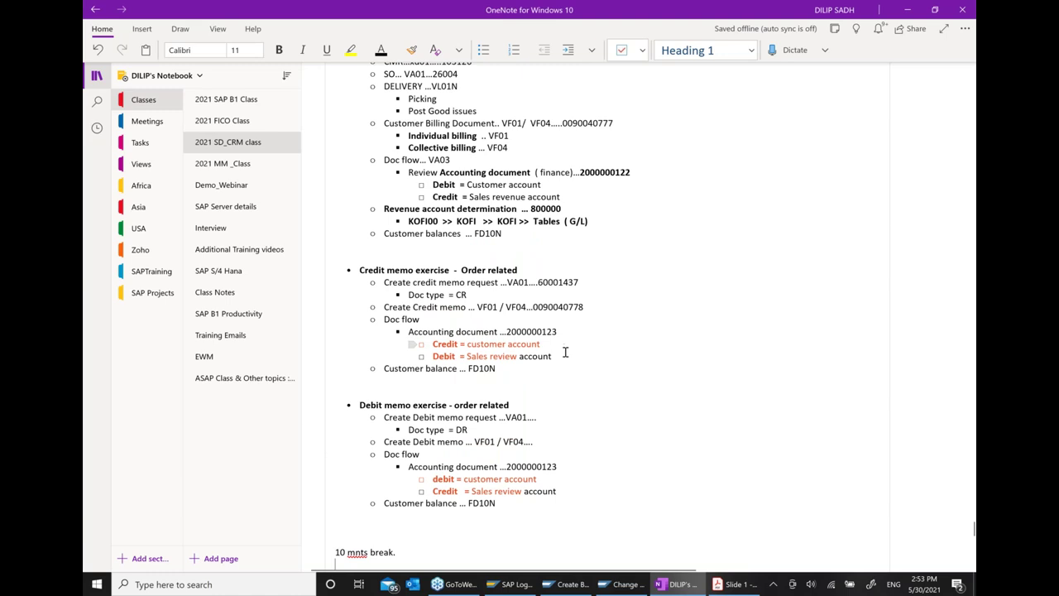
pyautogui.scroll(1, 565, 348)
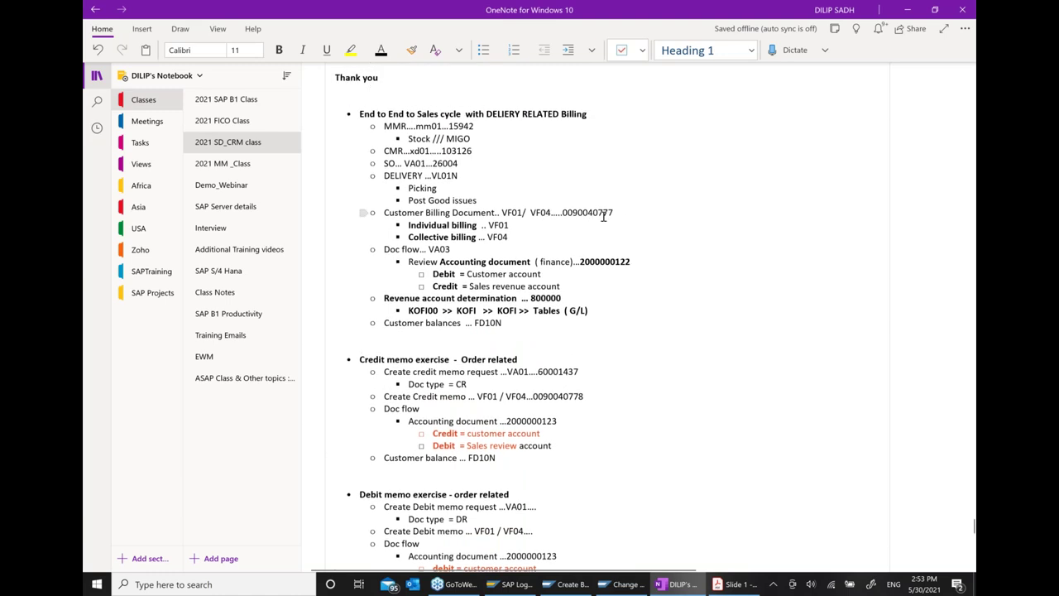
pyautogui.press('Return')
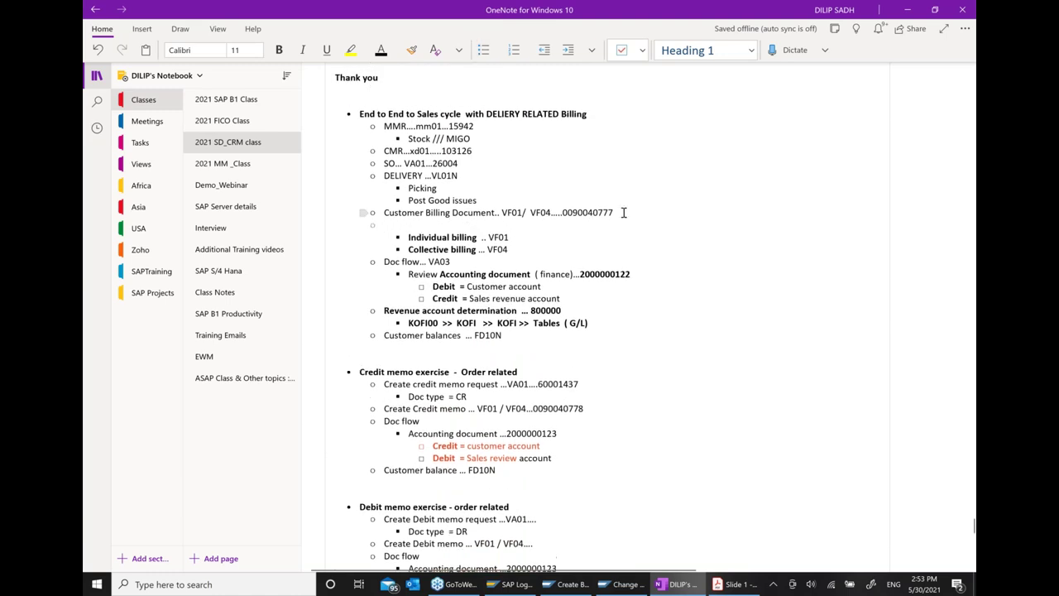
pyautogui.click(567, 50)
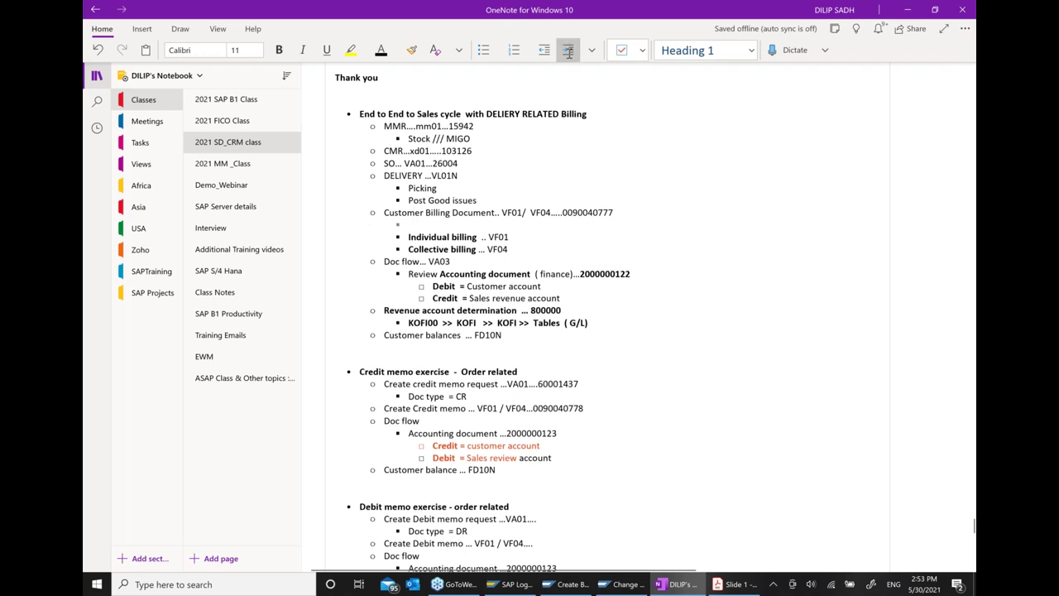
pyautogui.write('billing do')
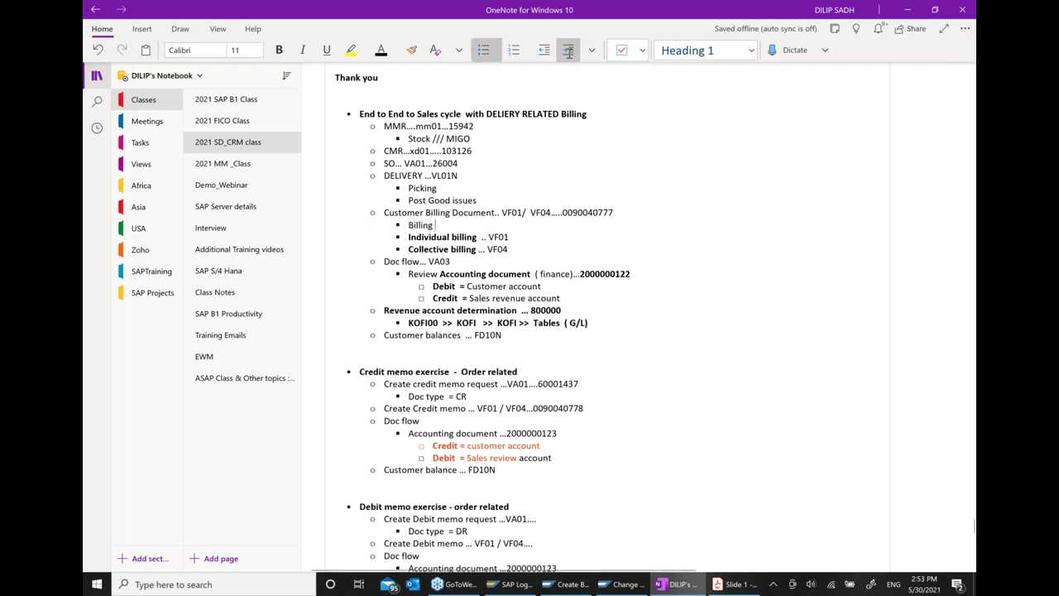
pyautogui.write('c type = F2')
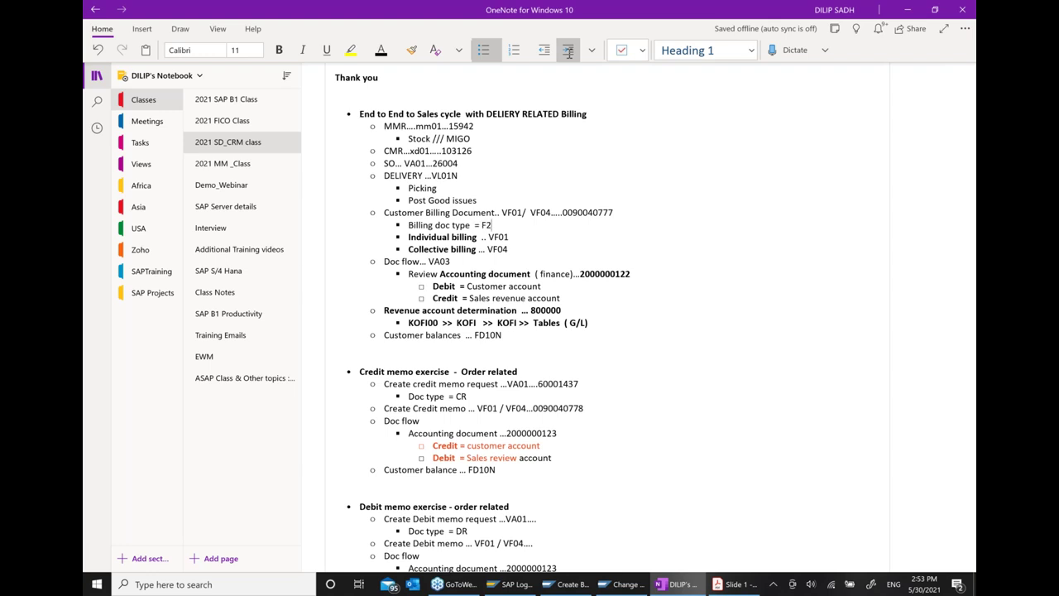
# Step: Switch back to SAP, open the details of sales document type CR and examine its order-related billing type
pyautogui.scroll(-5, 589, 189)
pyautogui.click(628, 585)
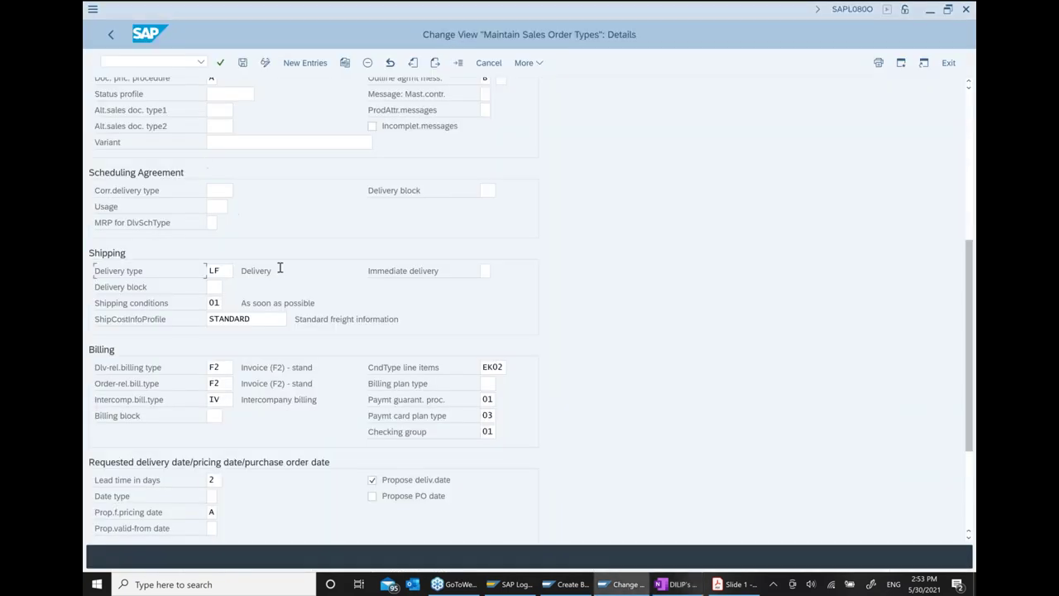
pyautogui.scroll(3, 273, 248)
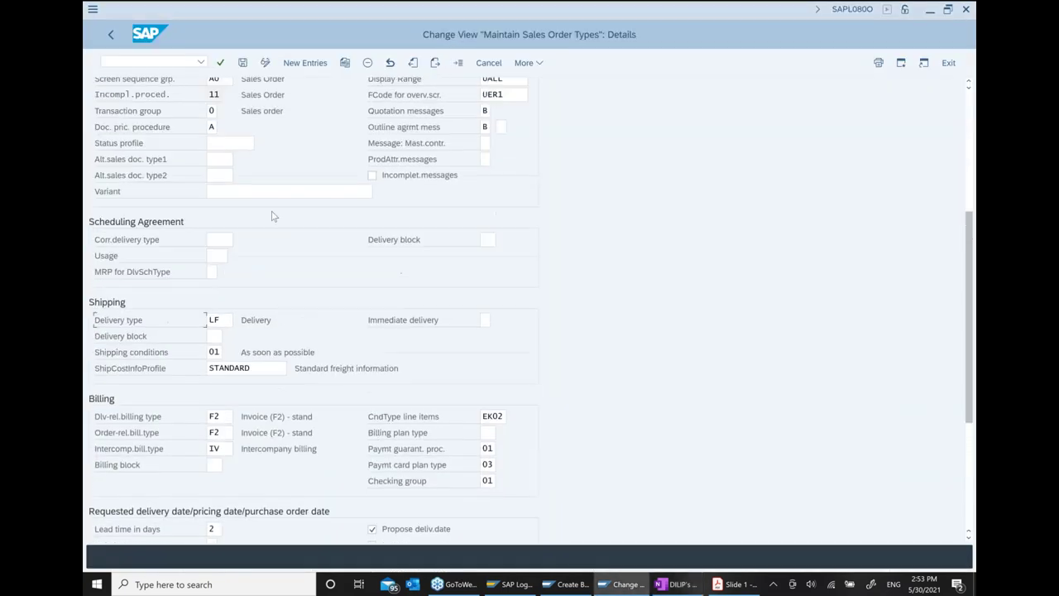
pyautogui.click(110, 34)
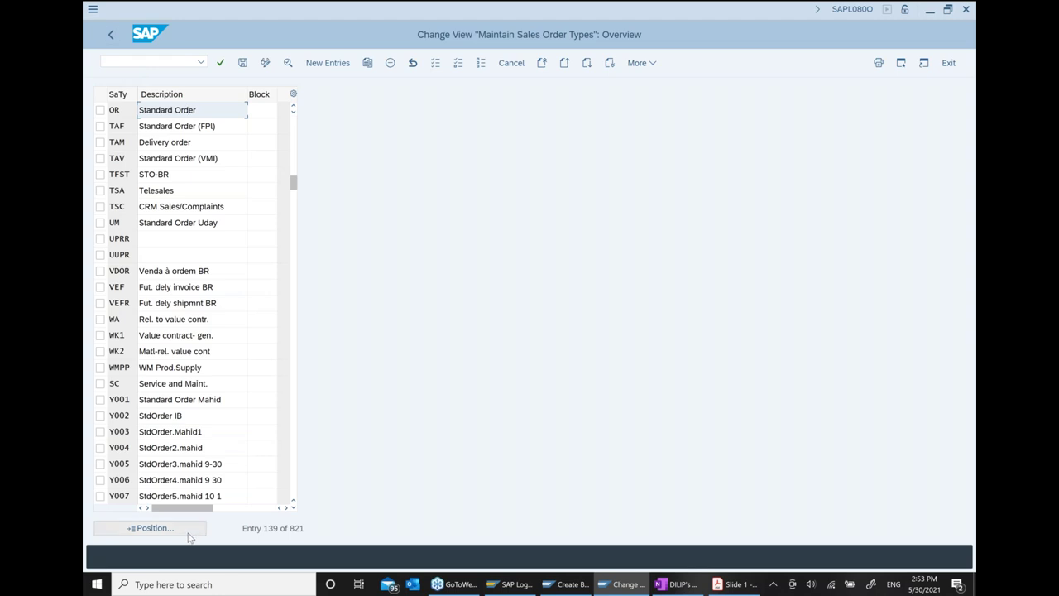
pyautogui.click(192, 529)
pyautogui.write('CR')
pyautogui.press('Return')
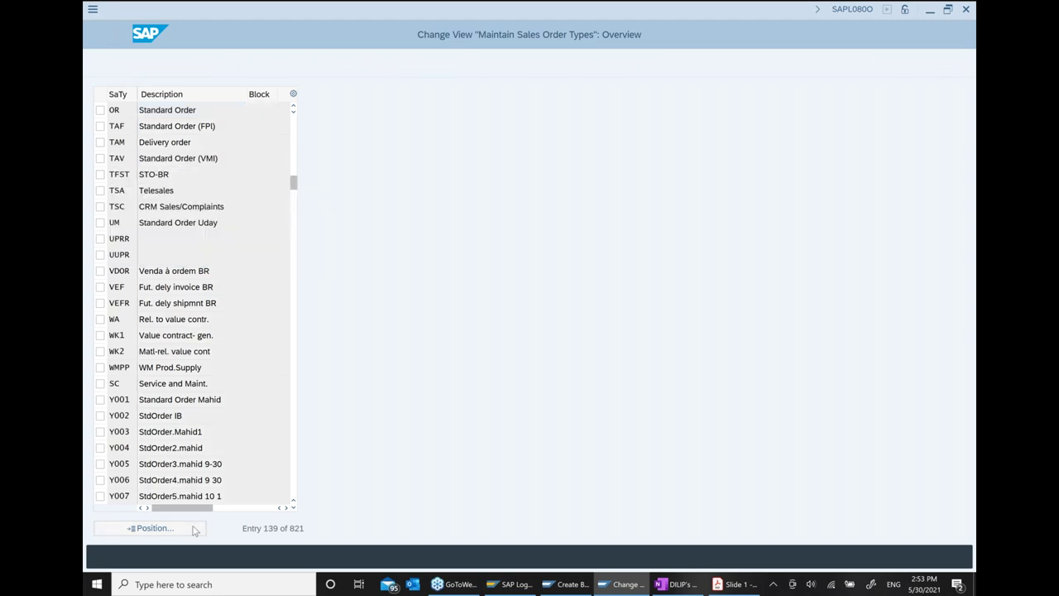
pyautogui.doubleClick(224, 103)
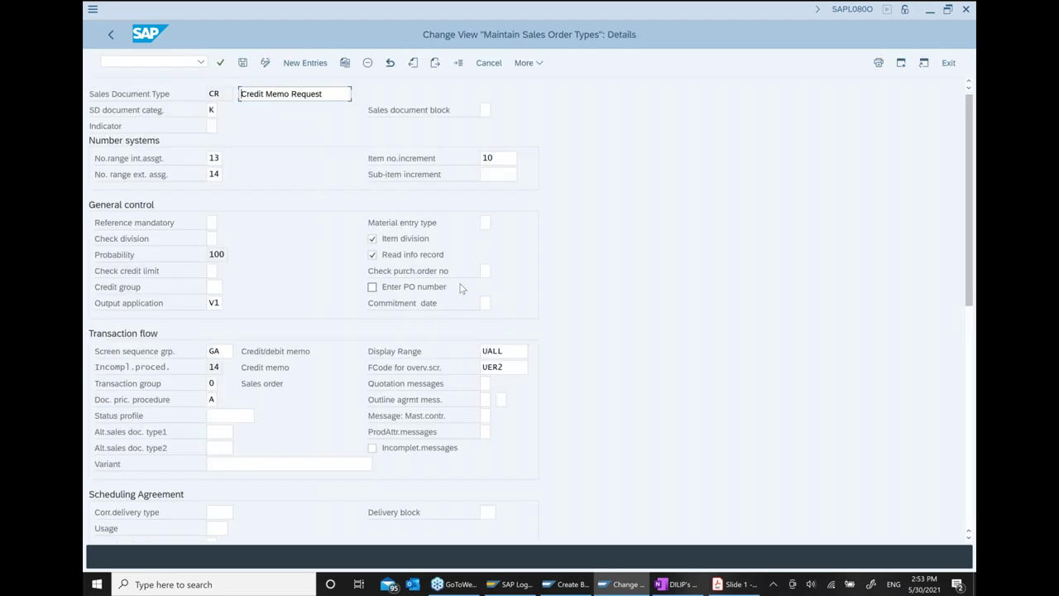
pyautogui.scroll(-5, 460, 289)
pyautogui.scroll(-2, 461, 289)
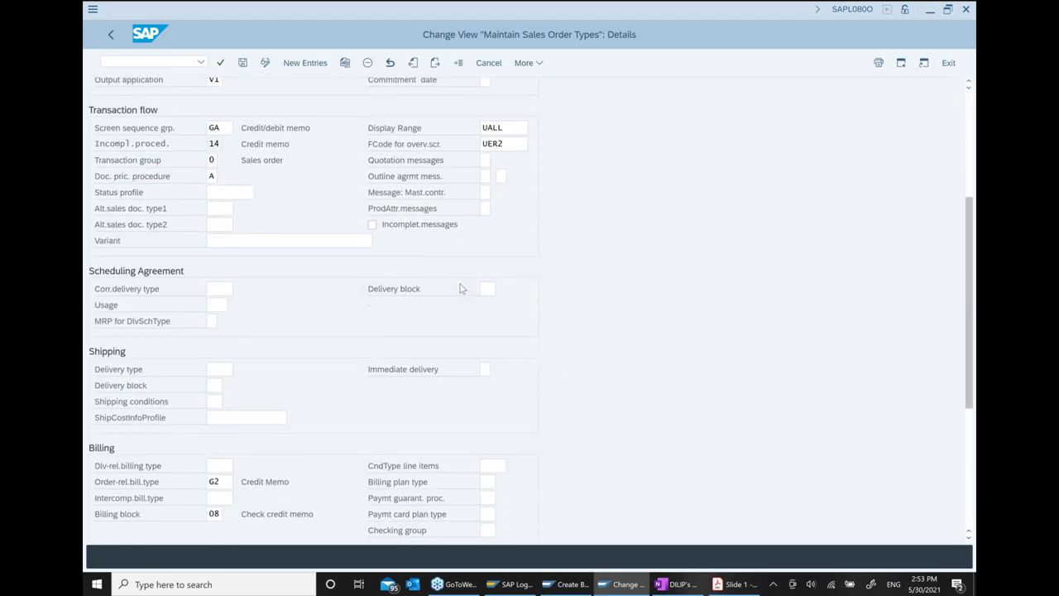
pyautogui.click(110, 438)
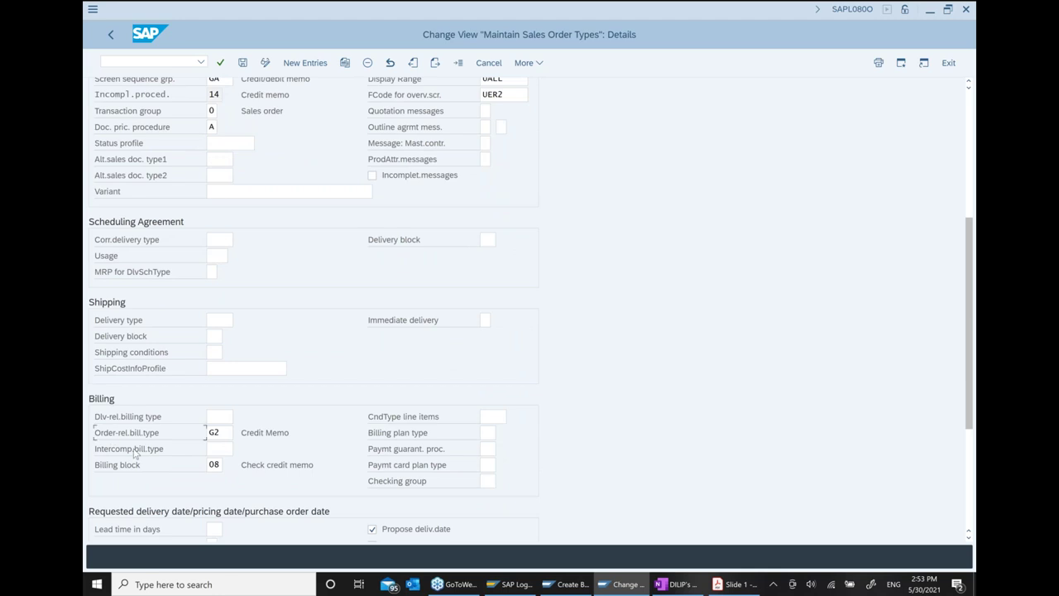
# Step: Switch to OneNote and add the indented sub-bullet "Doc type = G2" below the Create Credit memo line of the credit memo exercise
pyautogui.doubleClick(217, 432)
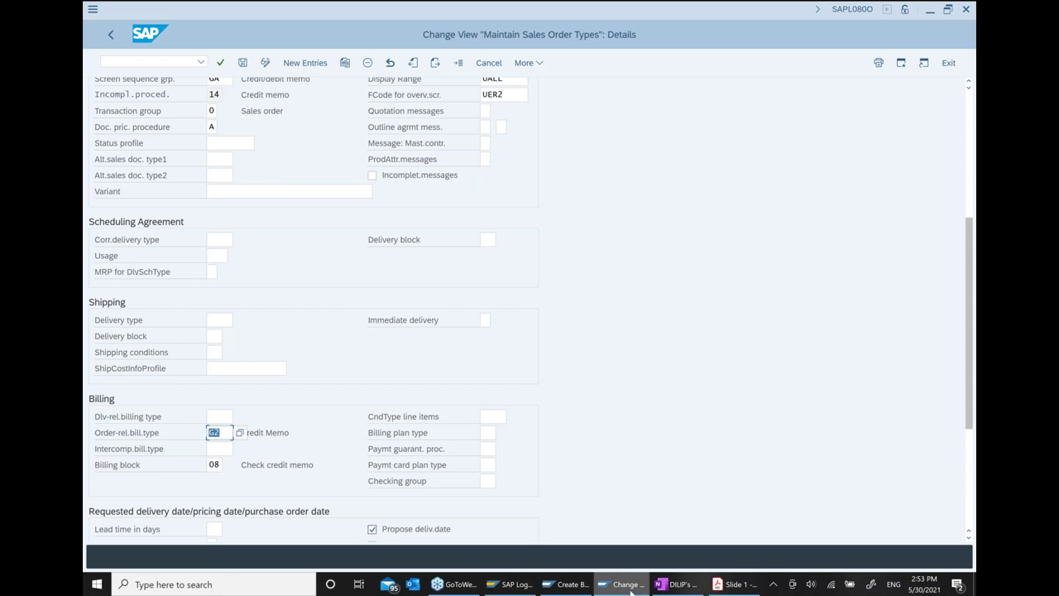
pyautogui.click(567, 591)
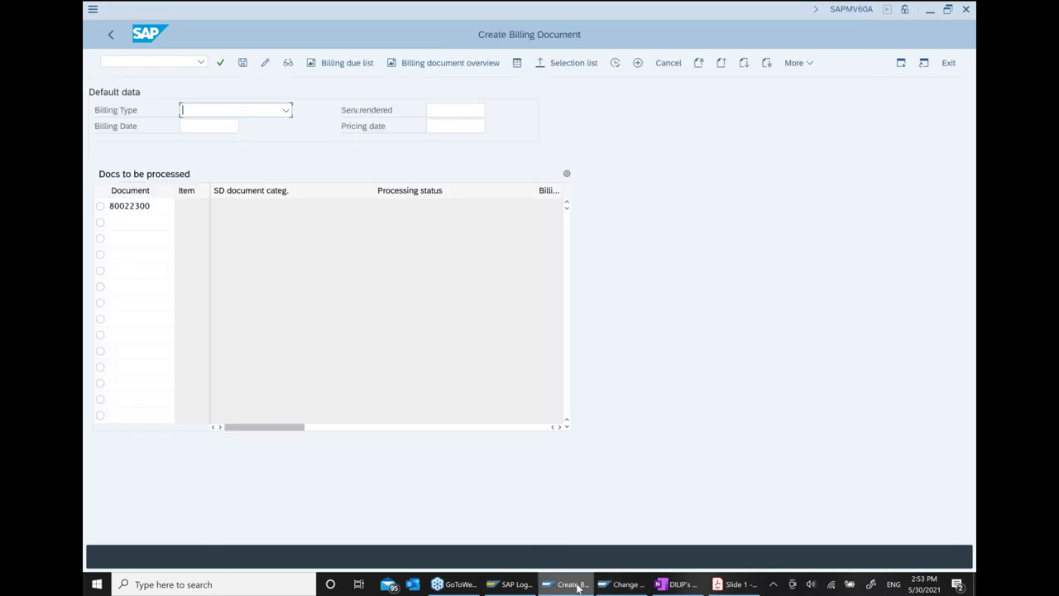
pyautogui.click(679, 583)
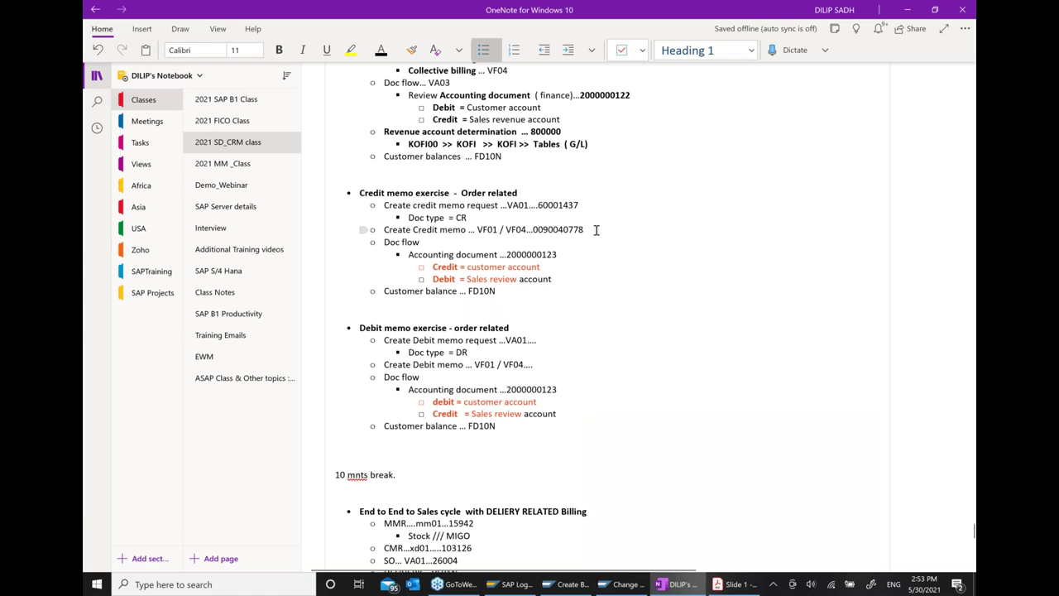
pyautogui.press('Return')
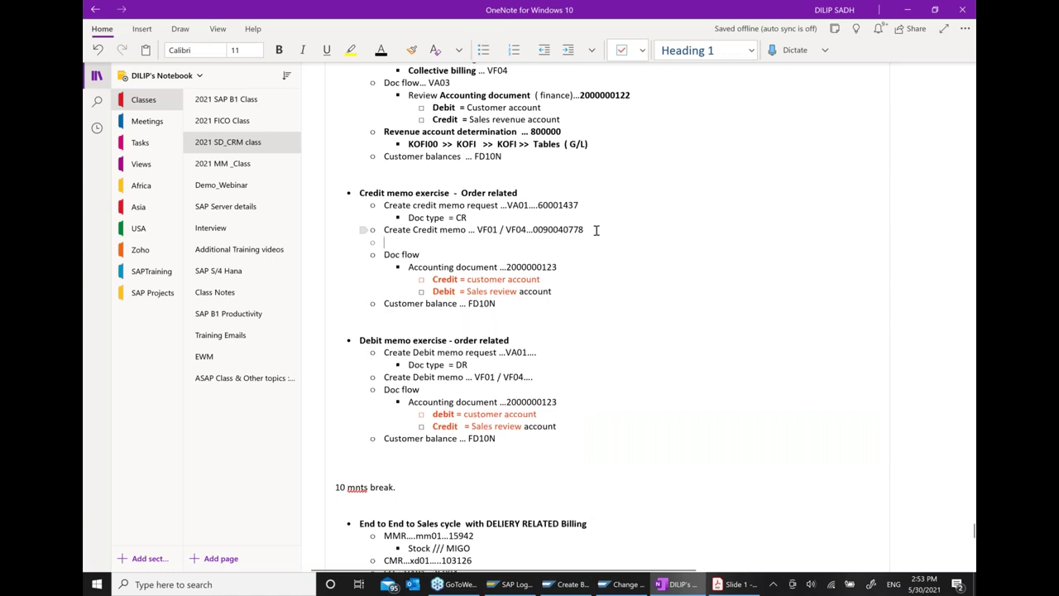
pyautogui.click(568, 50)
pyautogui.write('Doc type = G2')
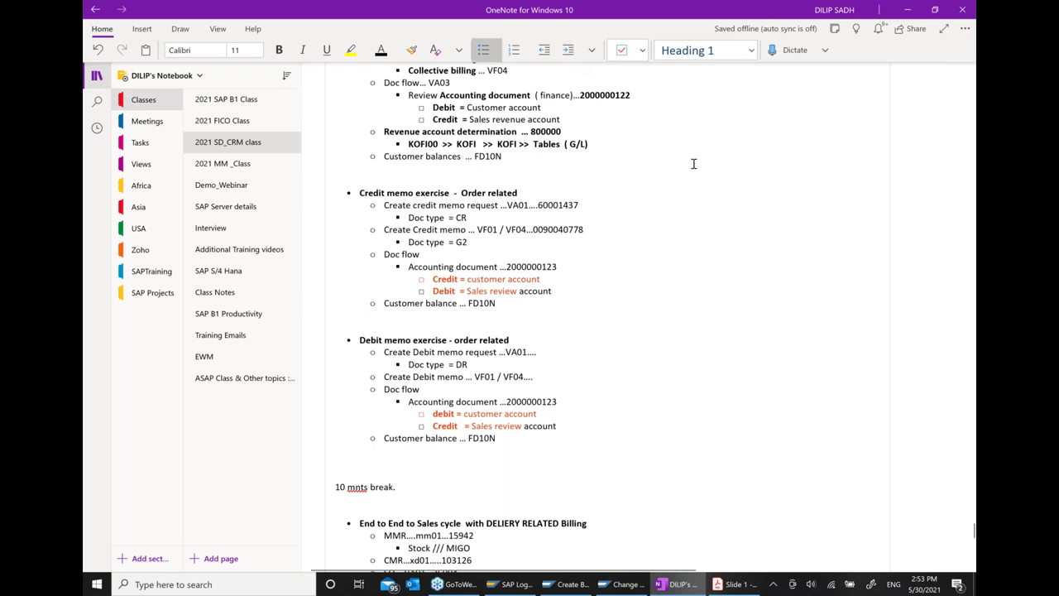
pyautogui.scroll(-2, 693, 164)
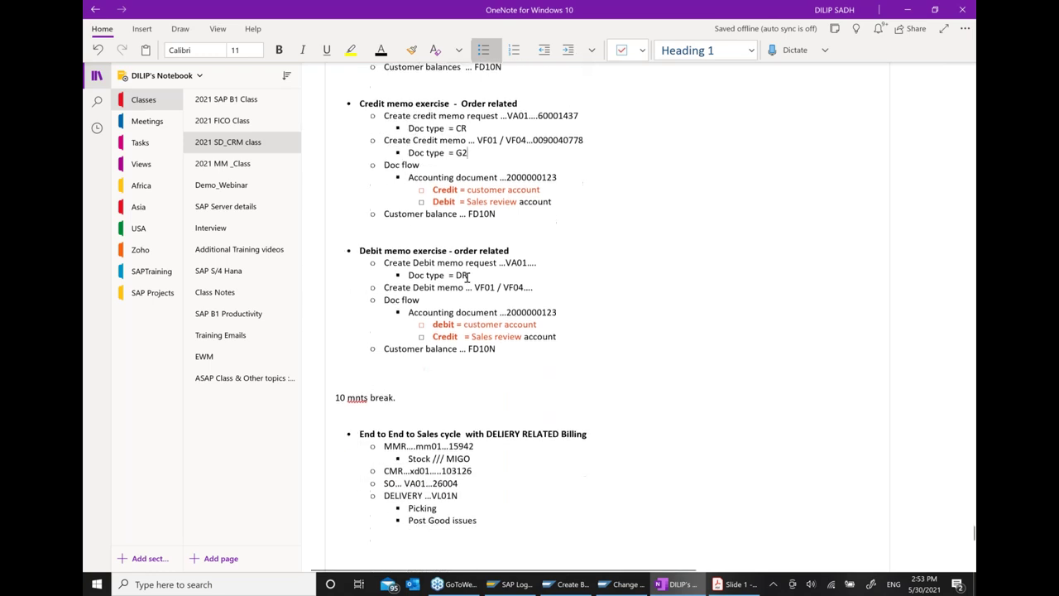
# Step: Switch back to SAP, find sales document type DR, open its details and examine its order-related billing type
pyautogui.click(625, 587)
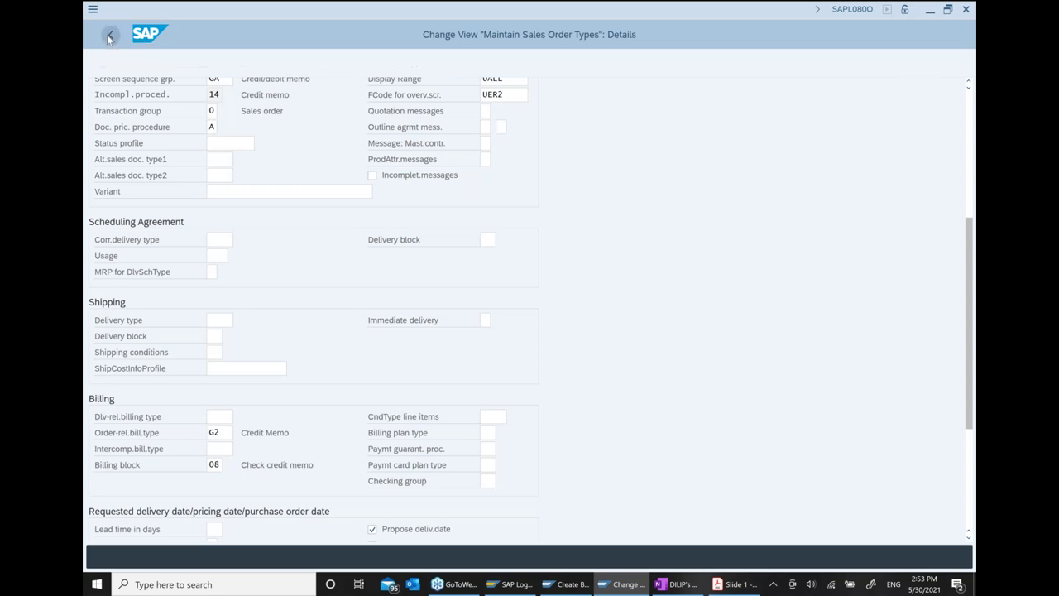
pyautogui.click(107, 35)
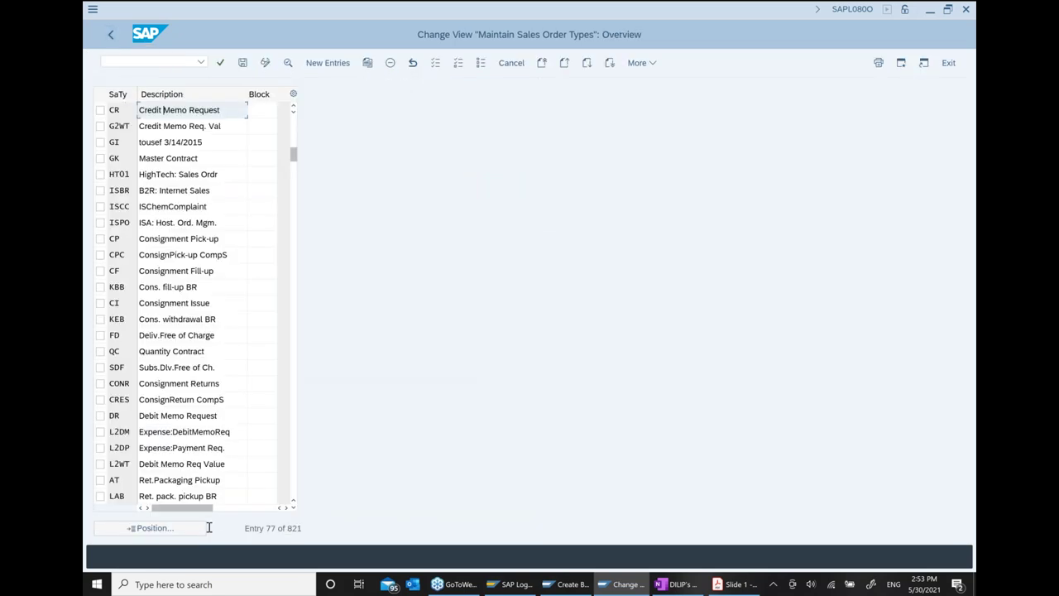
pyautogui.click(165, 529)
pyautogui.write('DR')
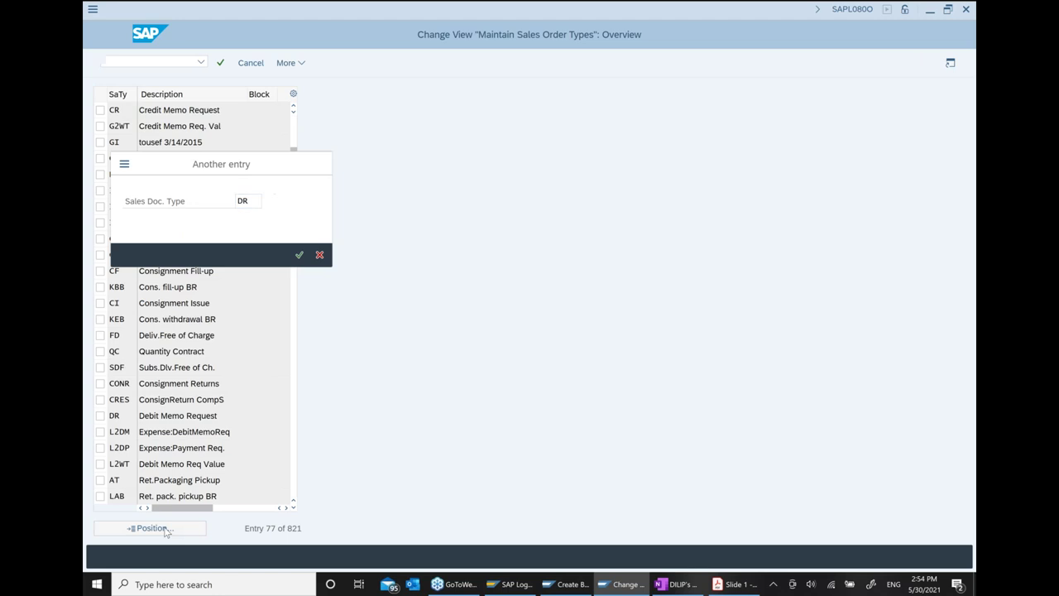
pyautogui.press('Return')
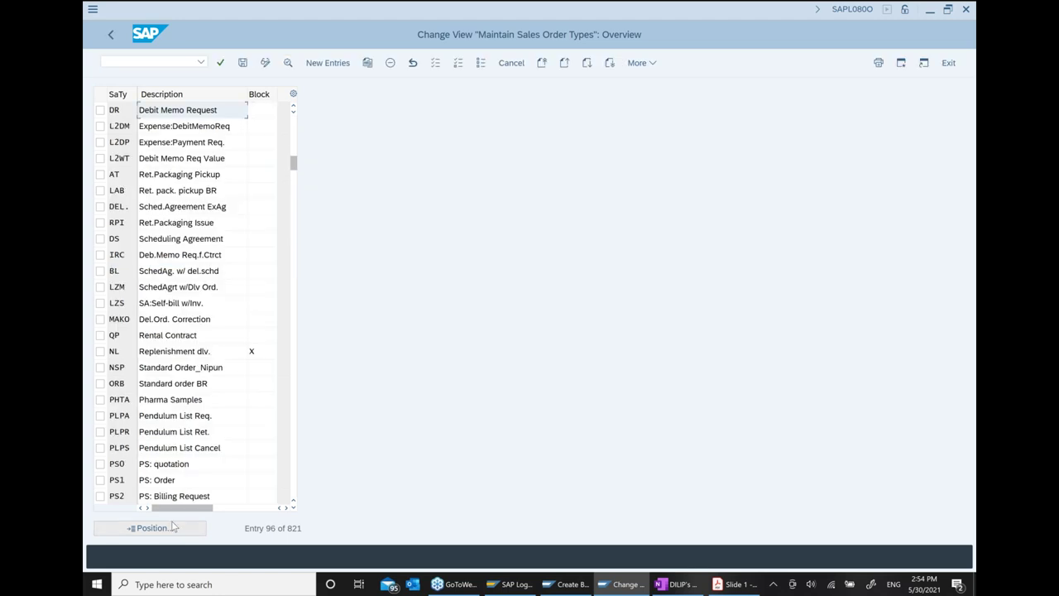
pyautogui.doubleClick(213, 111)
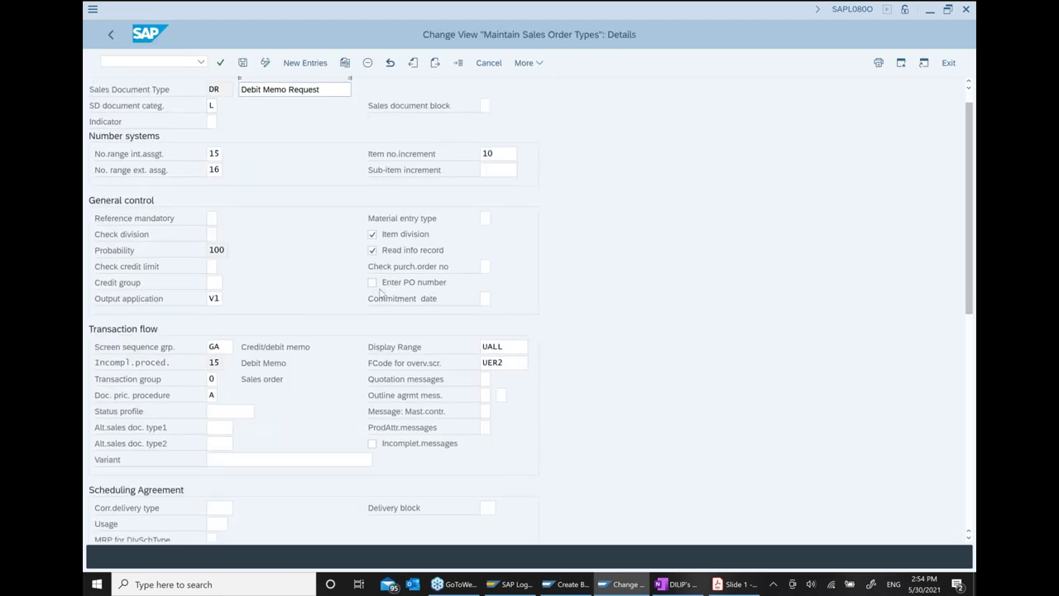
pyautogui.scroll(-5, 384, 282)
pyautogui.scroll(-2, 355, 464)
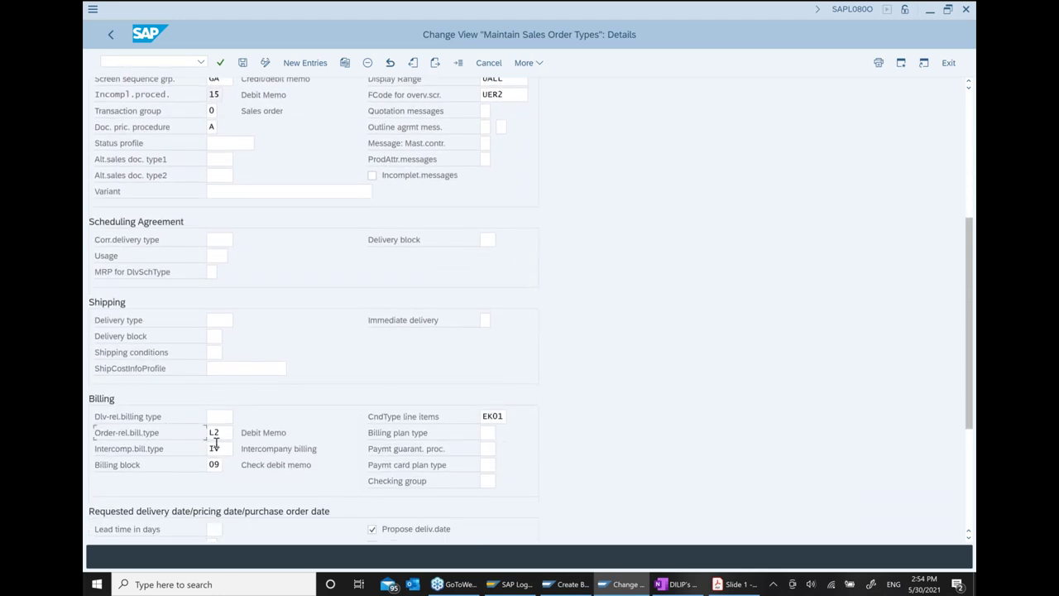
pyautogui.doubleClick(220, 432)
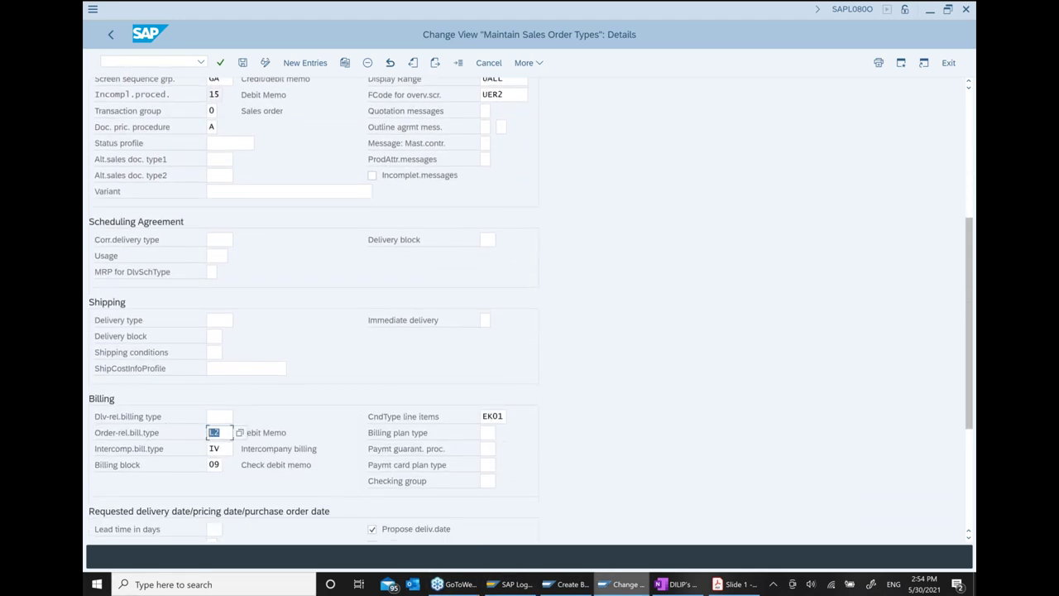
# Step: Switch to OneNote and add the indented sub-bullet "Doc type = L2" below the Create Debit memo line of the debit memo exercise
pyautogui.click(674, 584)
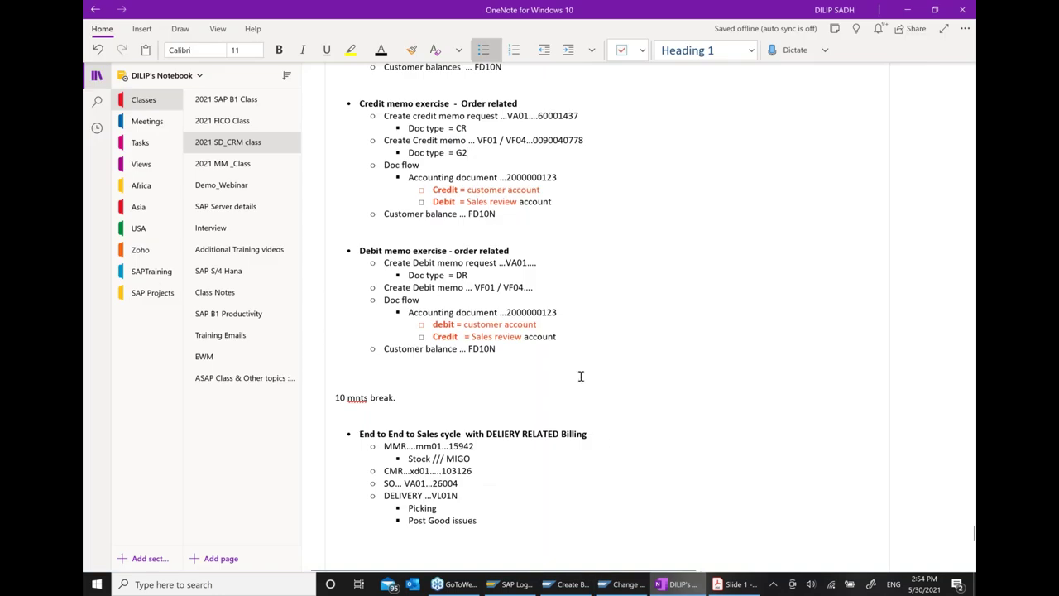
pyautogui.click(554, 283)
pyautogui.press('Return')
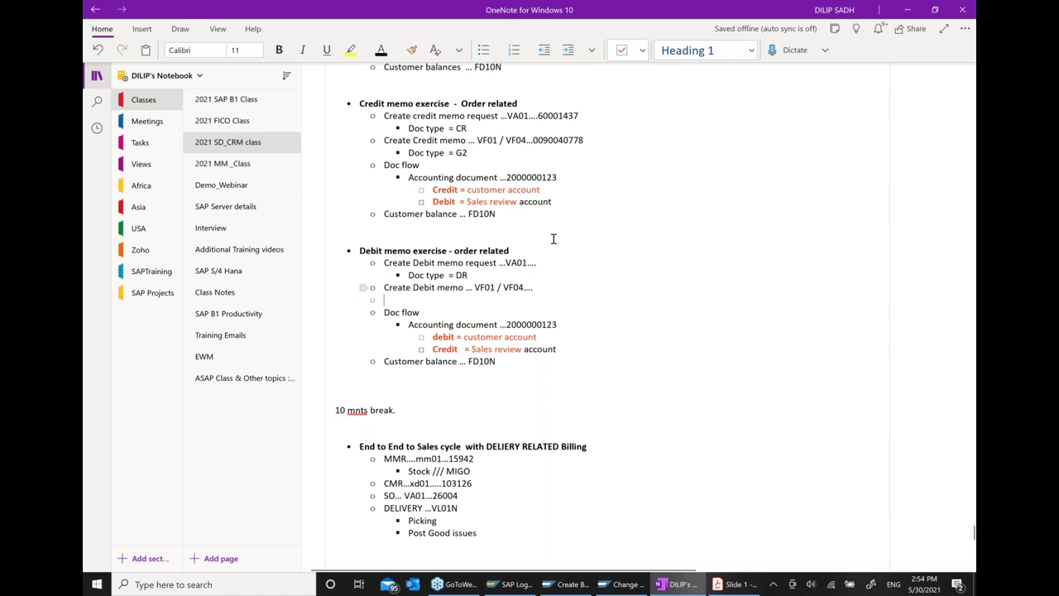
pyautogui.click(573, 50)
pyautogui.write('D')
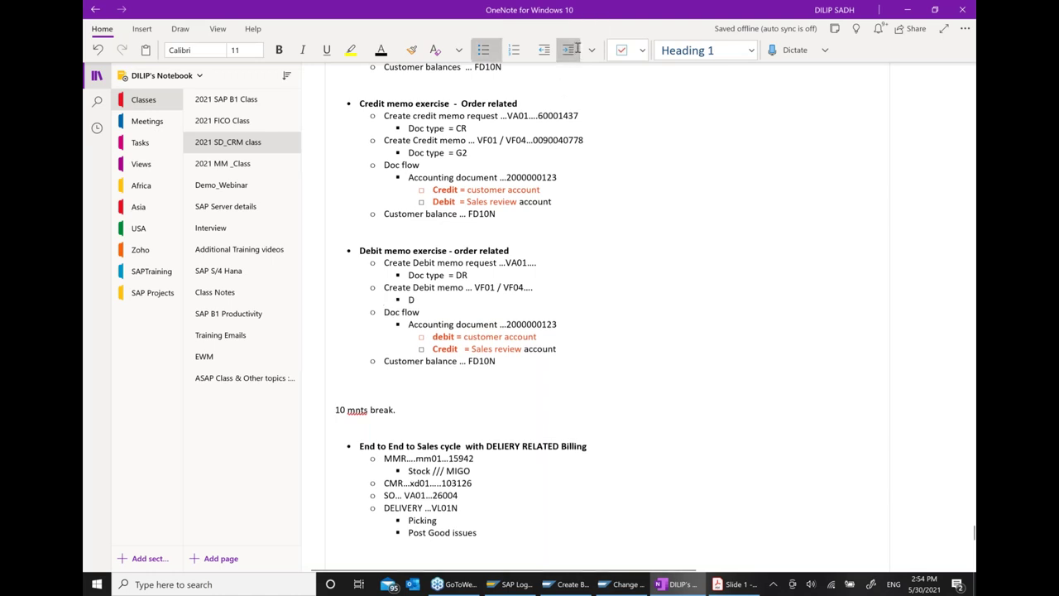
pyautogui.write('oc type = L2')
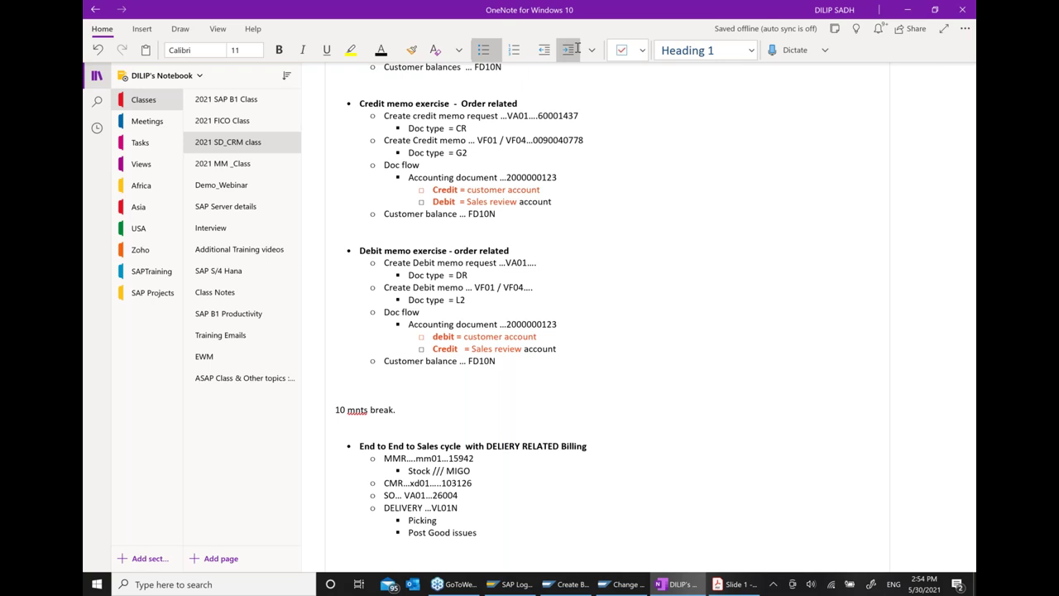
# Step: Switch to the SAP billing document creation, choose billing type F8 Pro Forma Inv f Dlv for the entered delivery and save the document
pyautogui.click(624, 584)
pyautogui.click(567, 584)
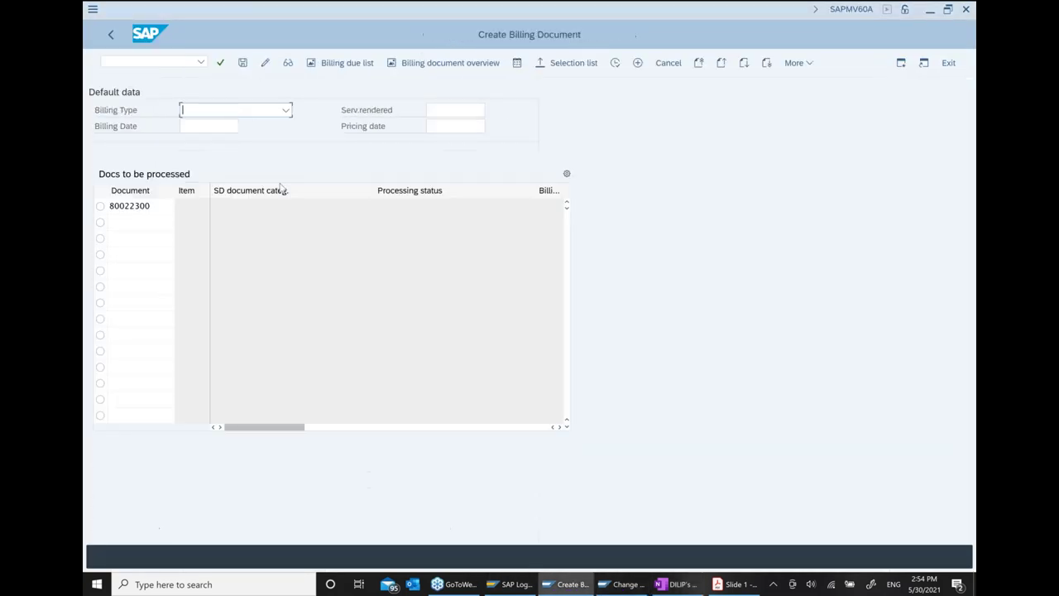
pyautogui.click(285, 110)
pyautogui.scroll(-3, 273, 276)
pyautogui.scroll(-5, 274, 276)
pyautogui.scroll(-3, 274, 275)
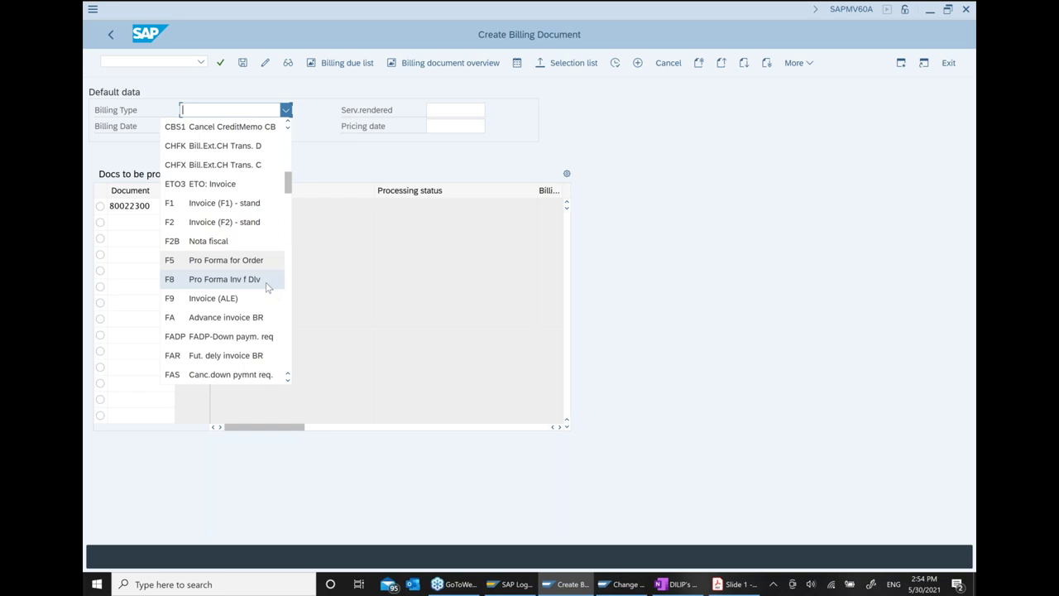
pyautogui.click(269, 280)
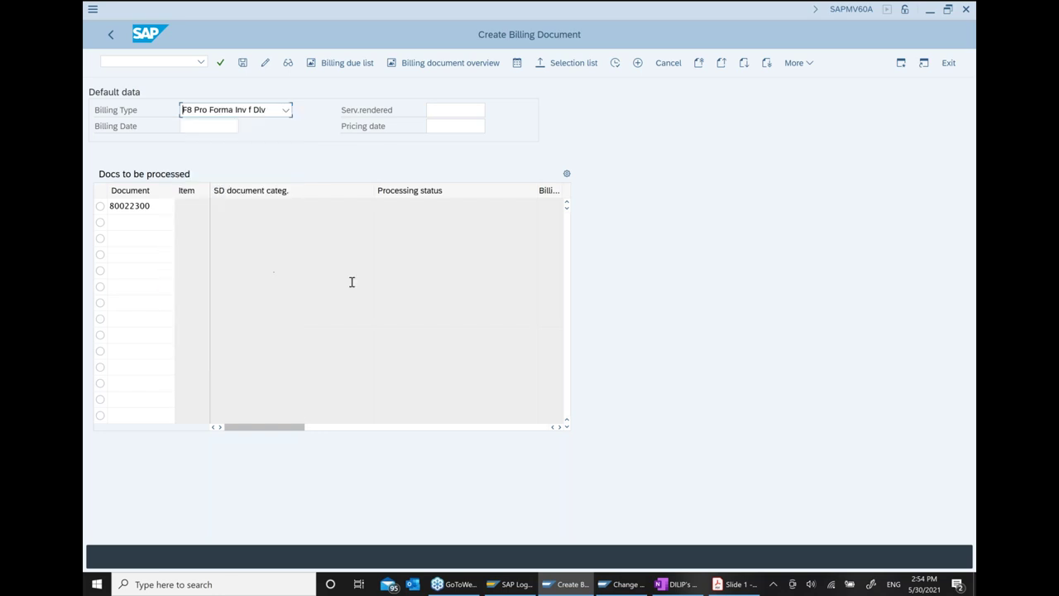
pyautogui.press('Return')
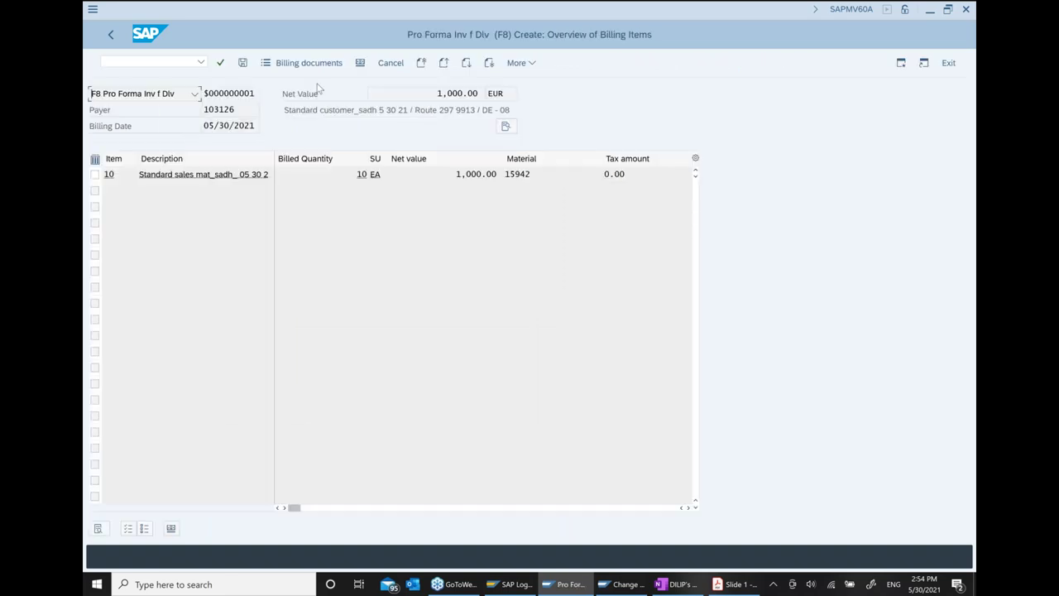
pyautogui.click(243, 63)
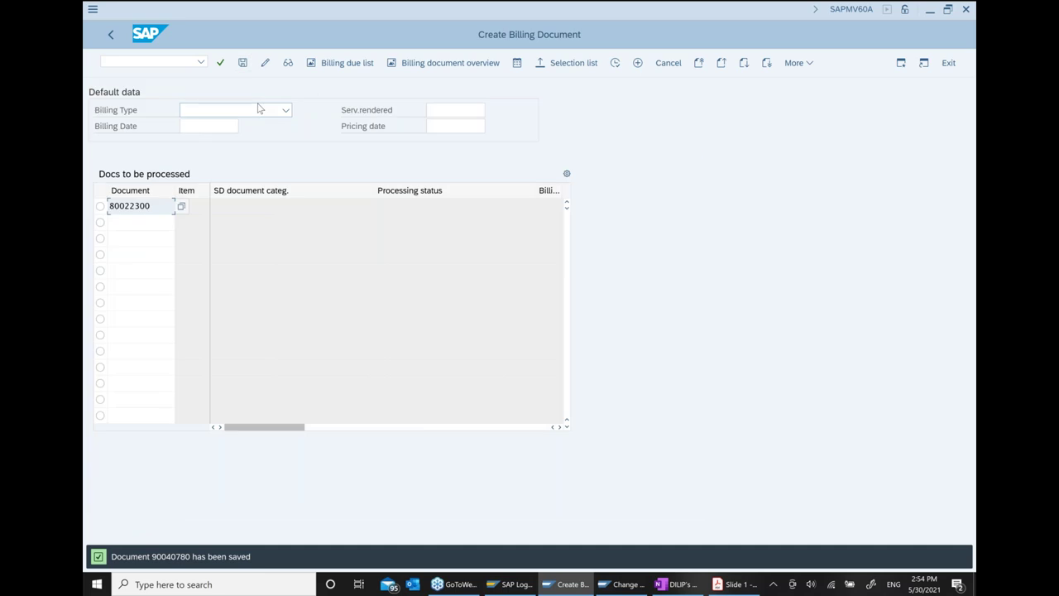
# Step: Leave billing creation, start transaction VA03, display the standard order's document flow and examine its pro forma invoice entry
pyautogui.click(113, 37)
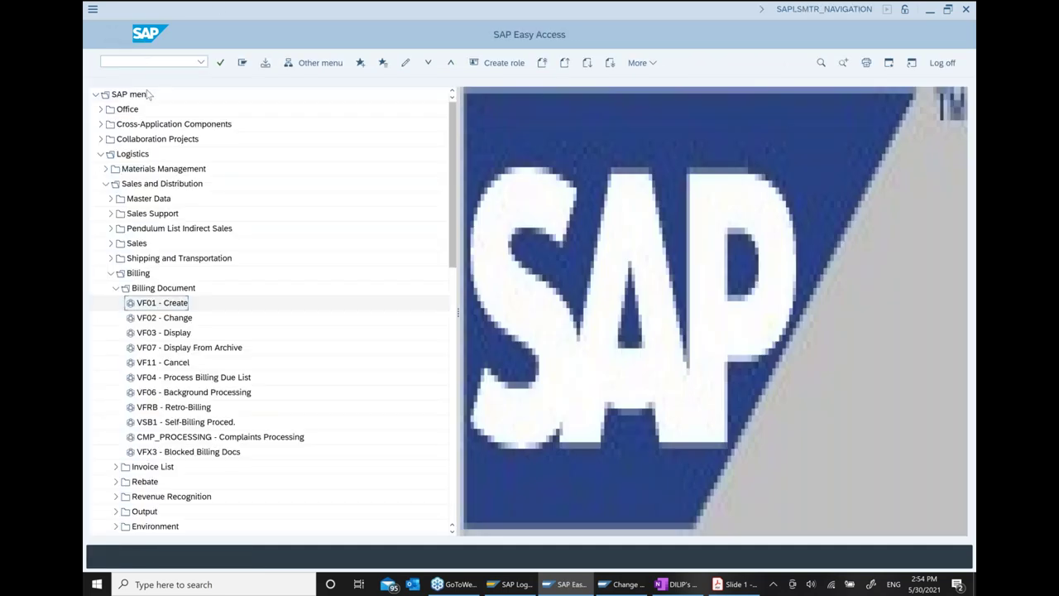
pyautogui.click(146, 62)
pyautogui.write('VA03')
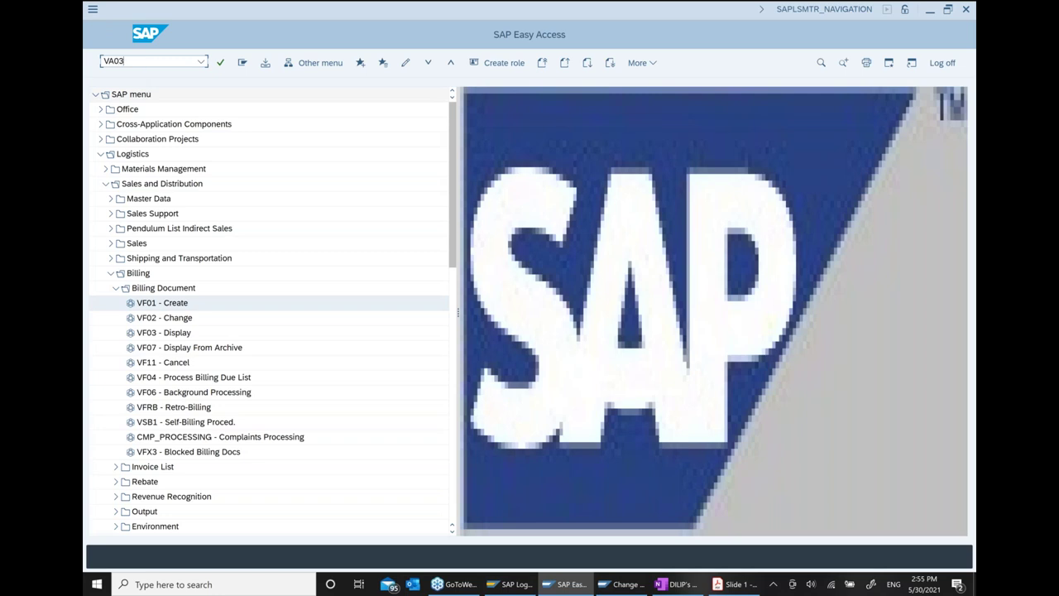
pyautogui.press('Return')
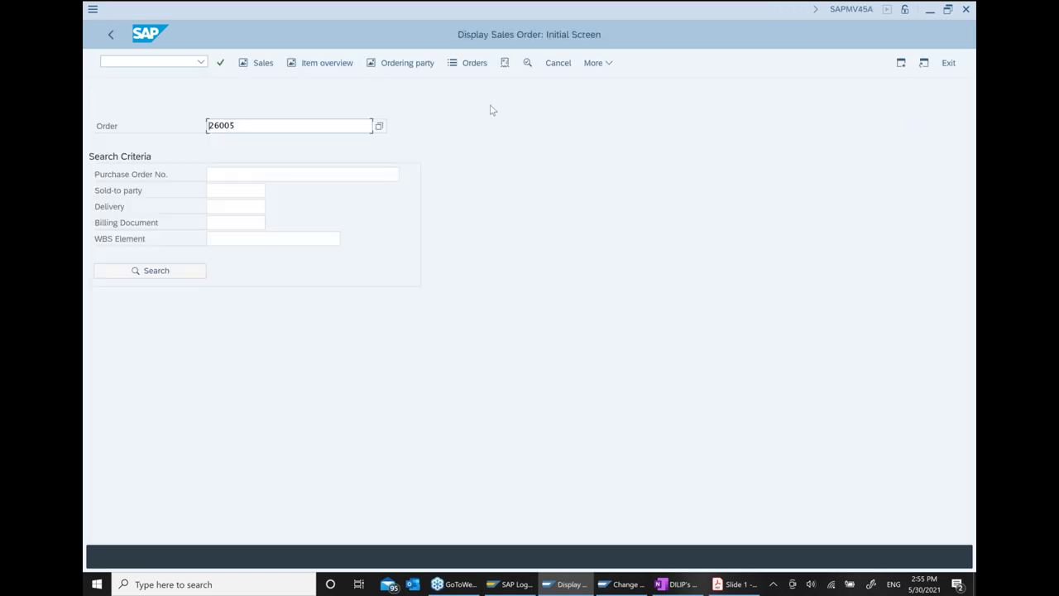
pyautogui.click(612, 65)
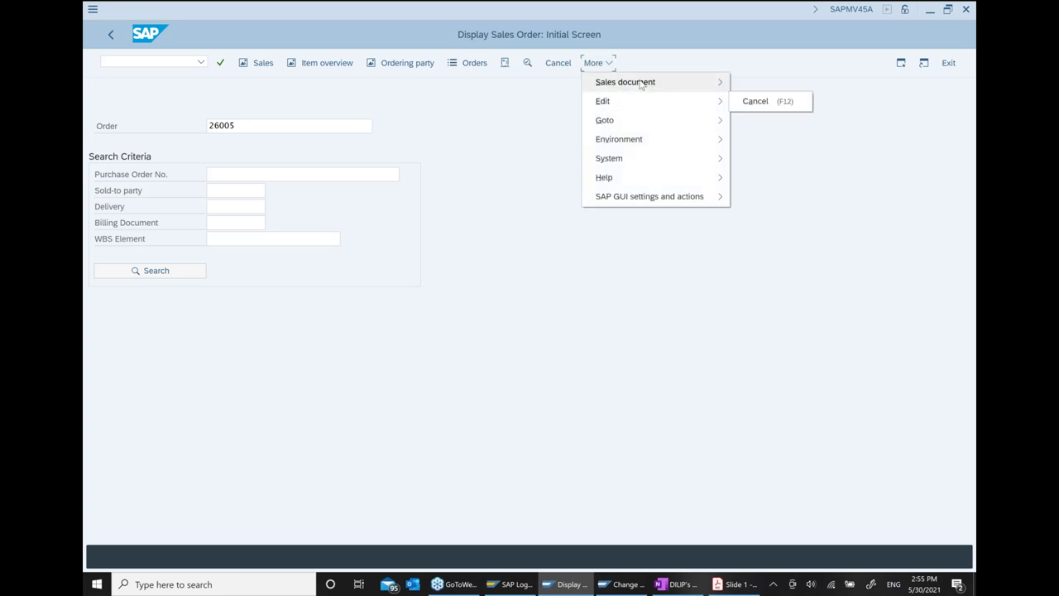
pyautogui.moveTo(674, 145)
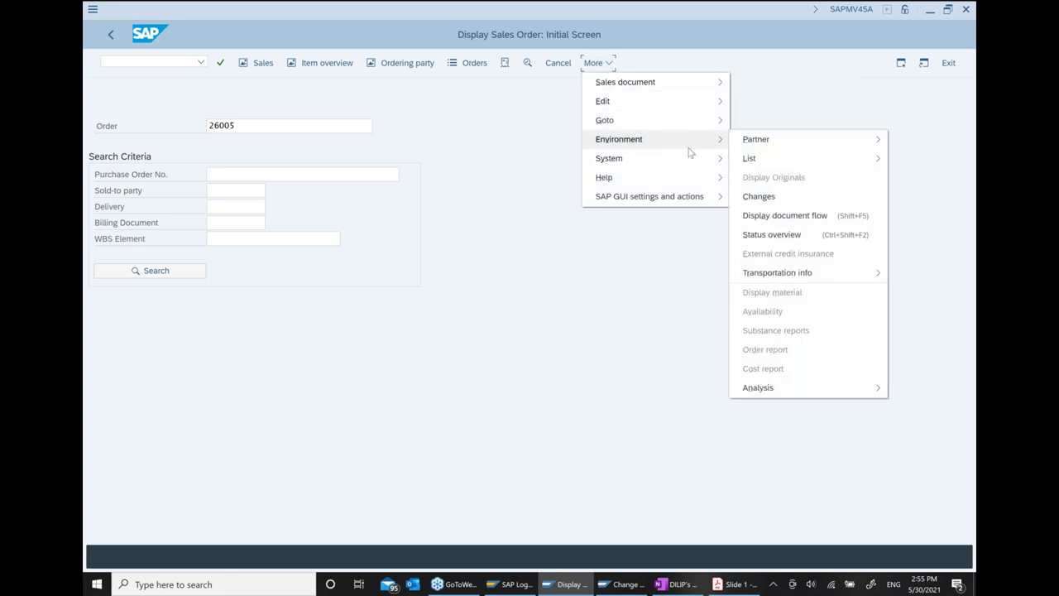
pyautogui.click(773, 217)
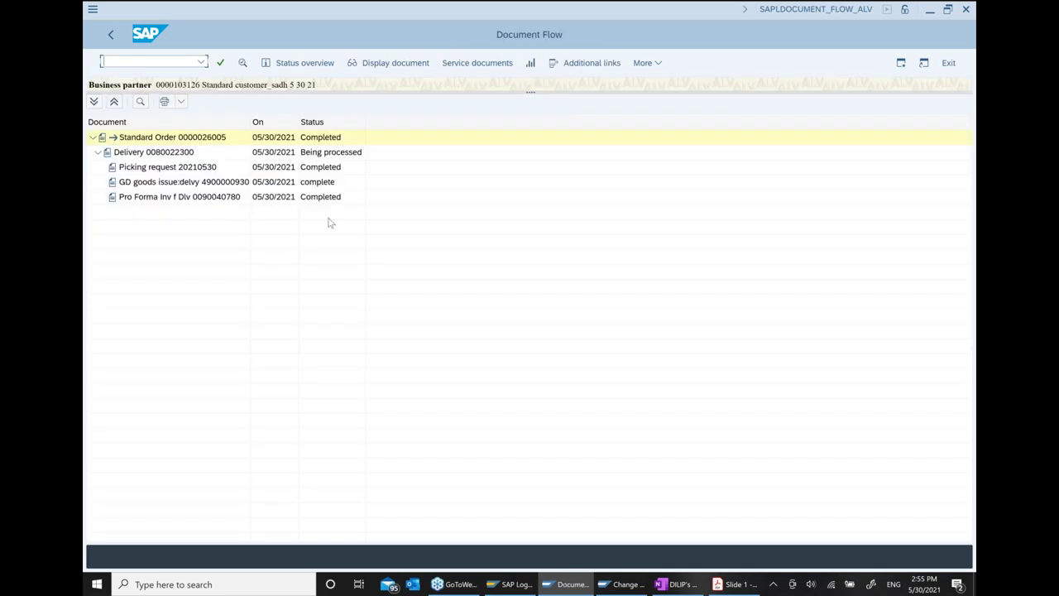
pyautogui.click(146, 198)
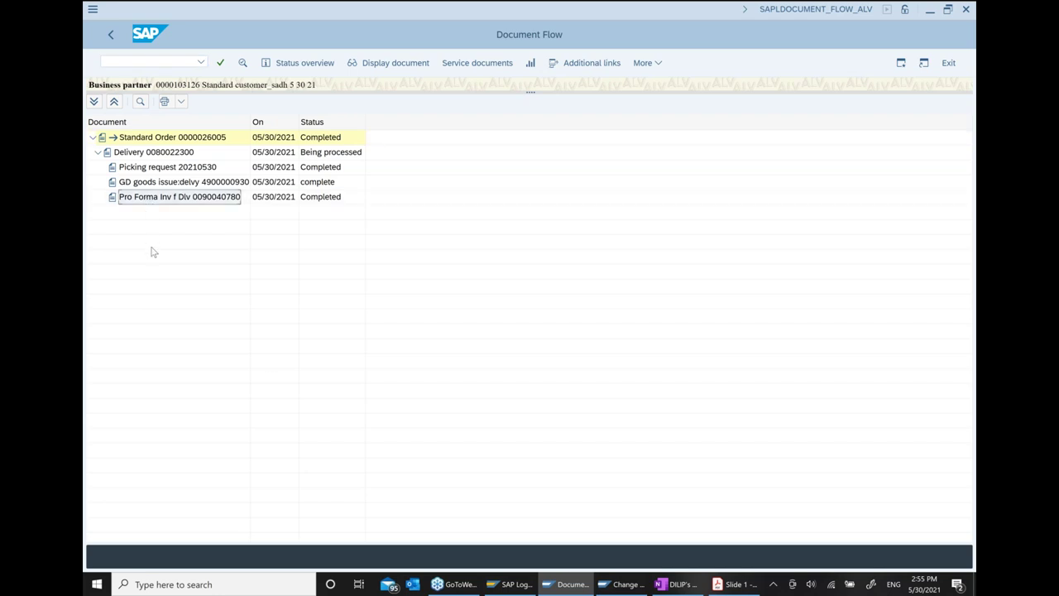
# Step: Switch to OneNote and add the bullet "Billing doc for Proforma document" below Post Good issues, one level out, in the delivery-related sales cycle
pyautogui.click(669, 584)
pyautogui.scroll(-2, 624, 432)
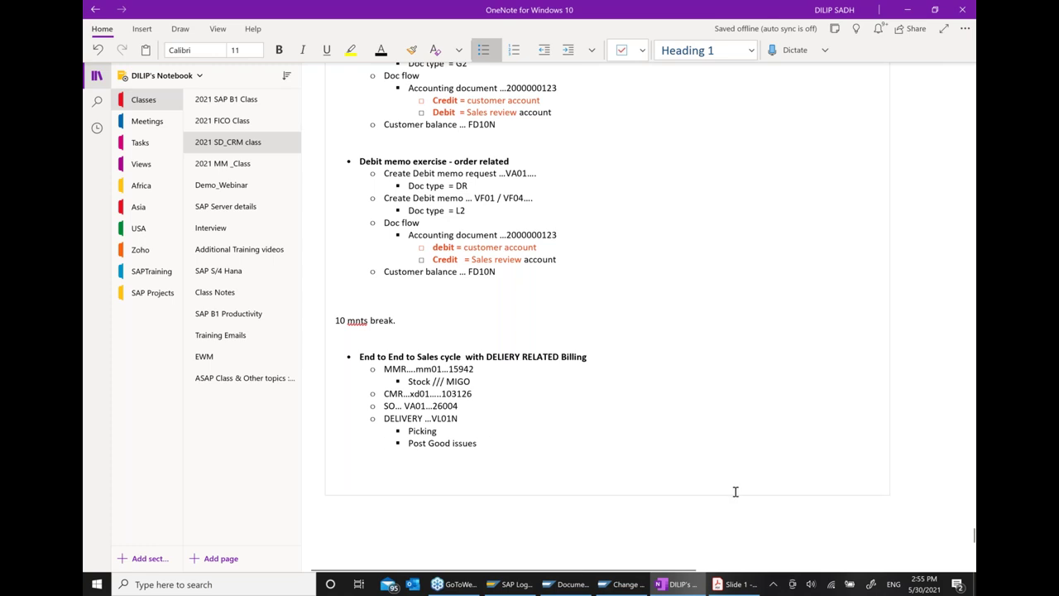
pyautogui.hotkey('shift', 'Tab')
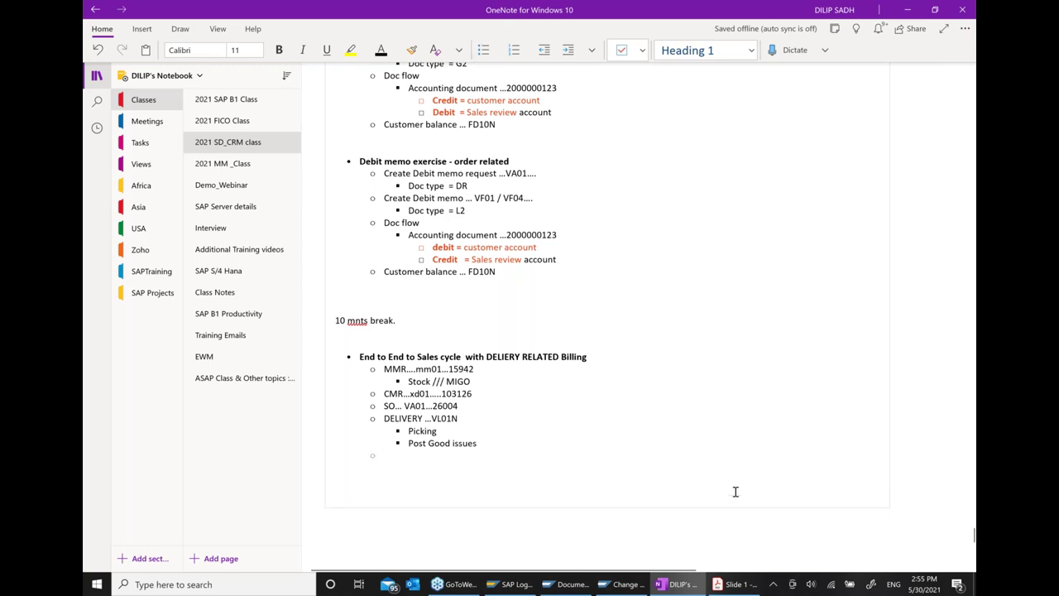
pyautogui.write('bIL')
pyautogui.press('BackSpace')
pyautogui.press('BackSpace')
pyautogui.press('BackSpace')
pyautogui.press('BackSpace')
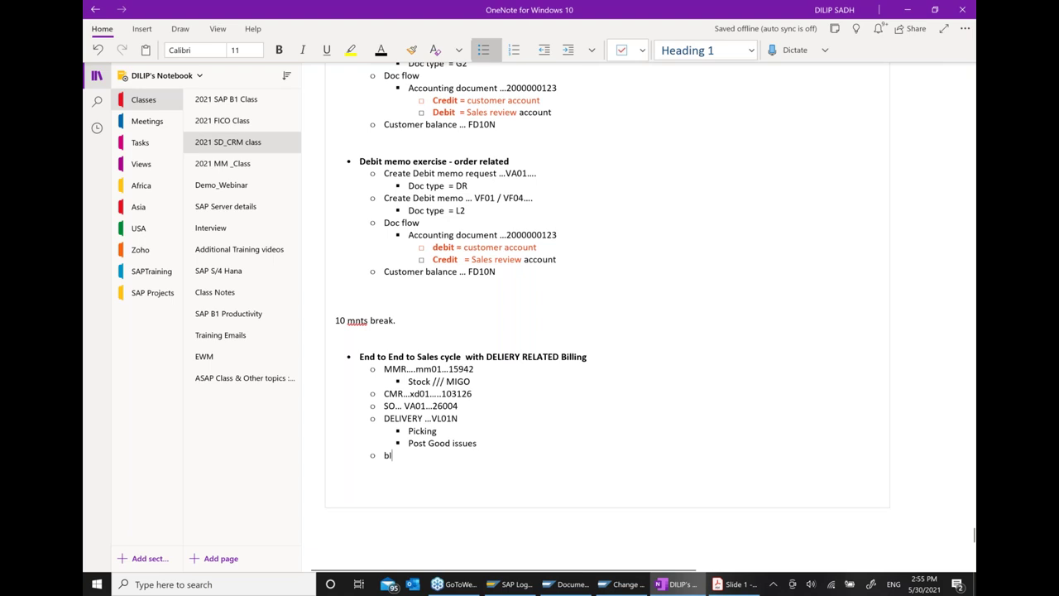
pyautogui.write('Billing doc')
pyautogui.scroll(-3, 743, 482)
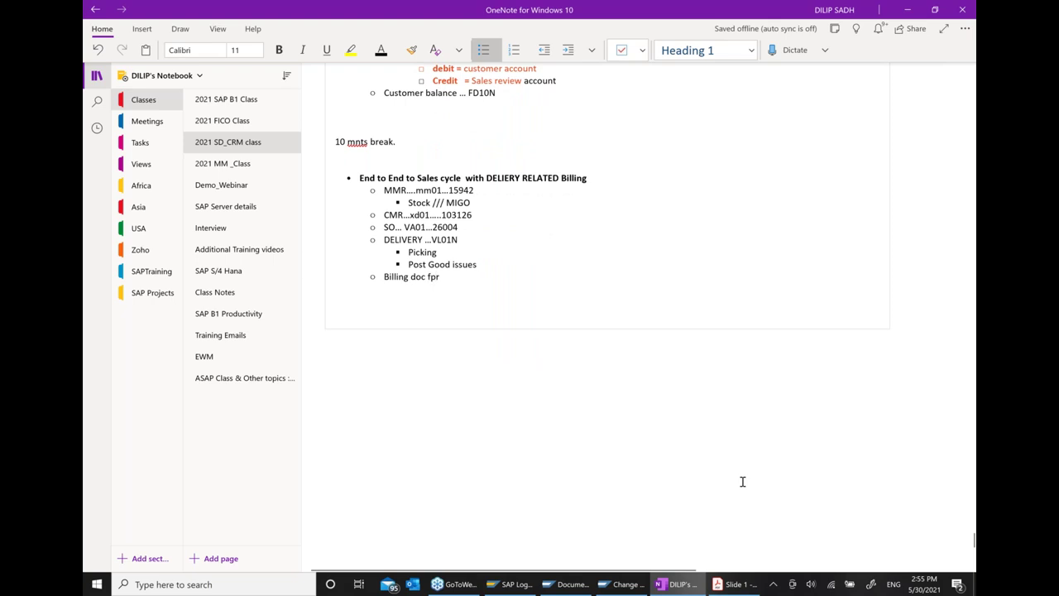
pyautogui.write('fO')
pyautogui.press('BackSpace')
pyautogui.press('BackSpace')
pyautogui.write('or Proforma')
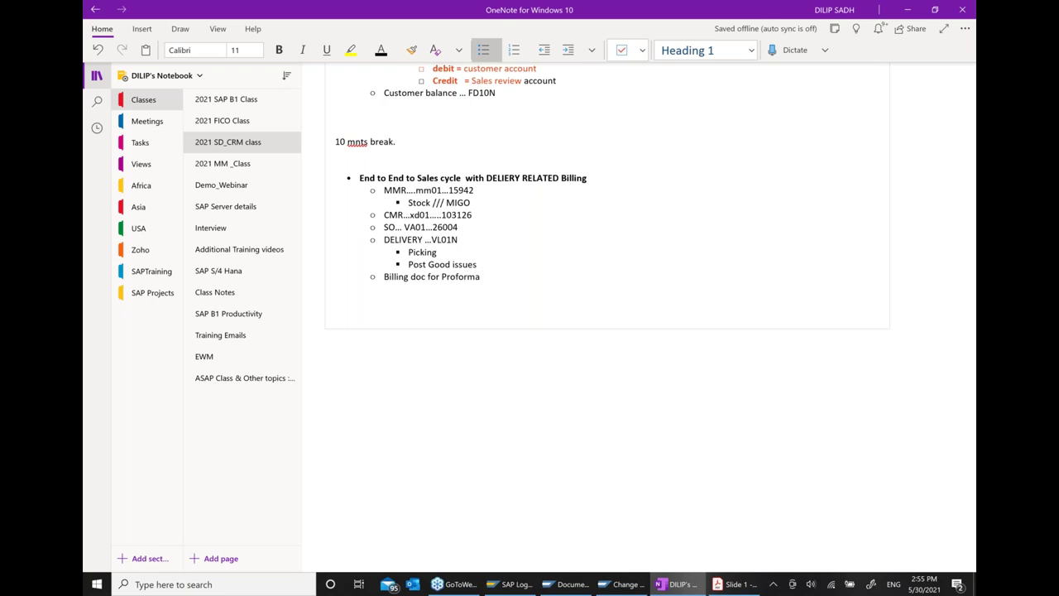
pyautogui.write(' document')
# Step: Switch to SAP, close the sales order types configuration window and bring up the standard order's document flow
pyautogui.click(625, 584)
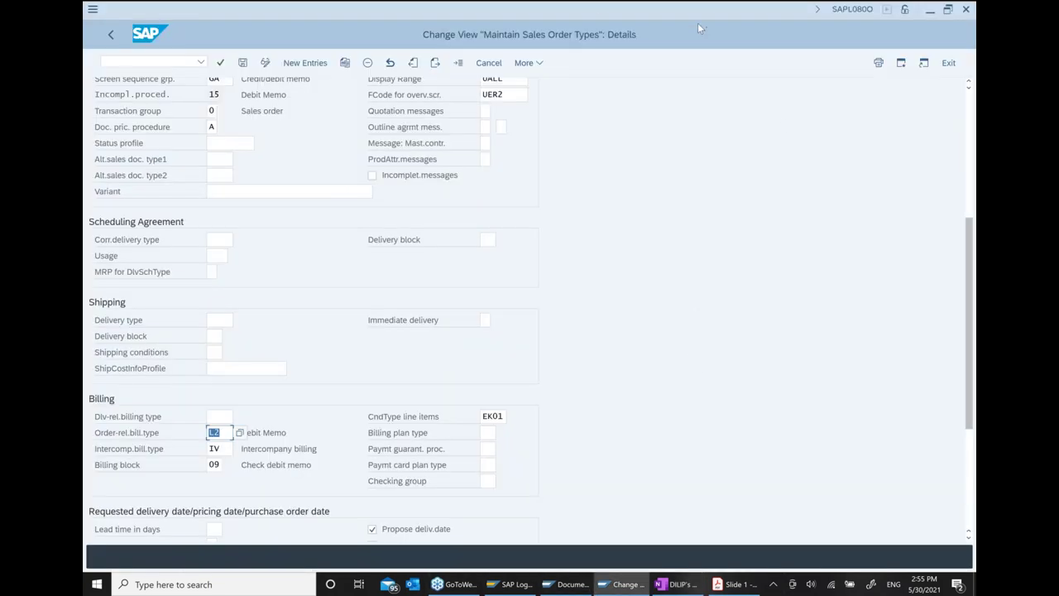
pyautogui.click(967, 10)
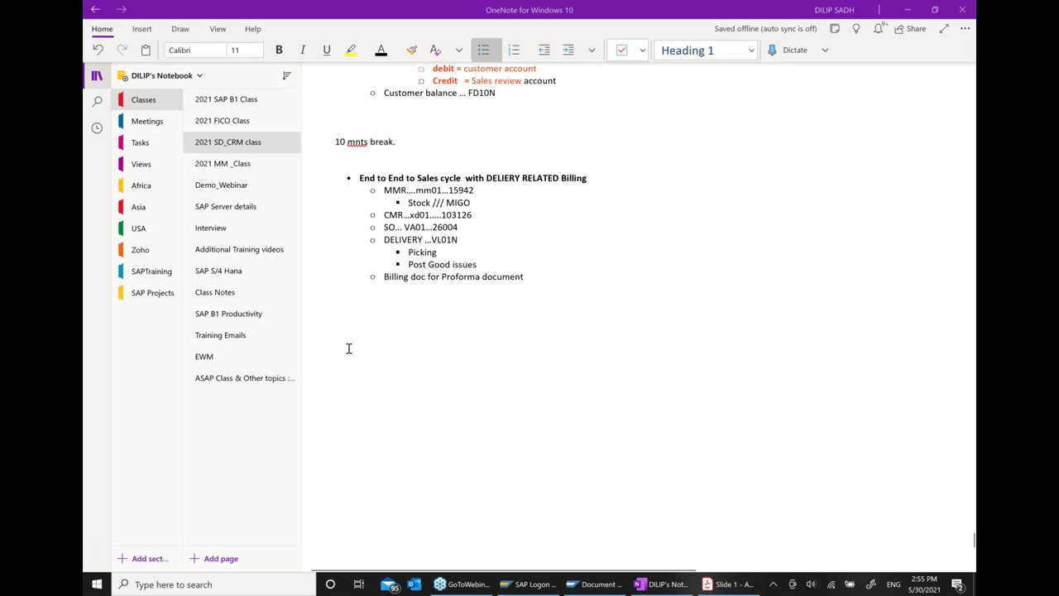
pyautogui.click(594, 585)
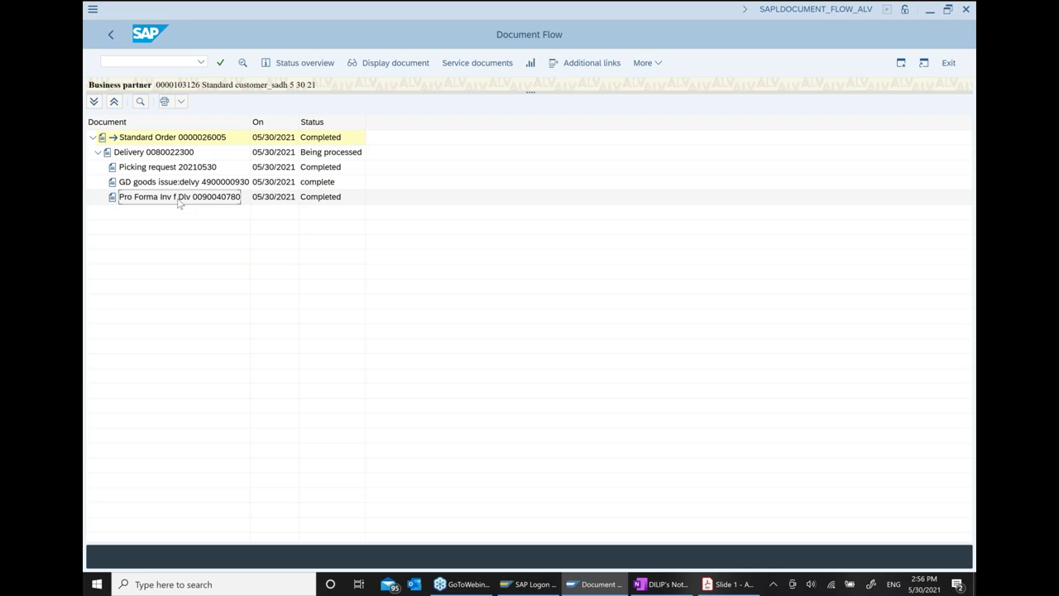
# Step: Switch to OneNote and append "... no account doc got created" to the Billing doc for Proforma document bullet
pyautogui.click(650, 584)
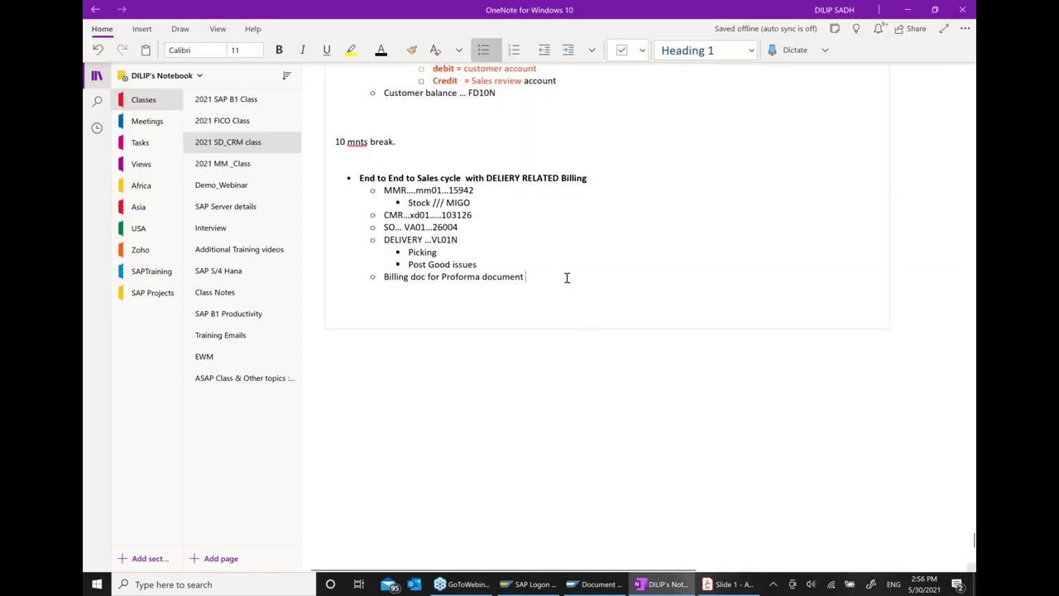
pyautogui.write('... no')
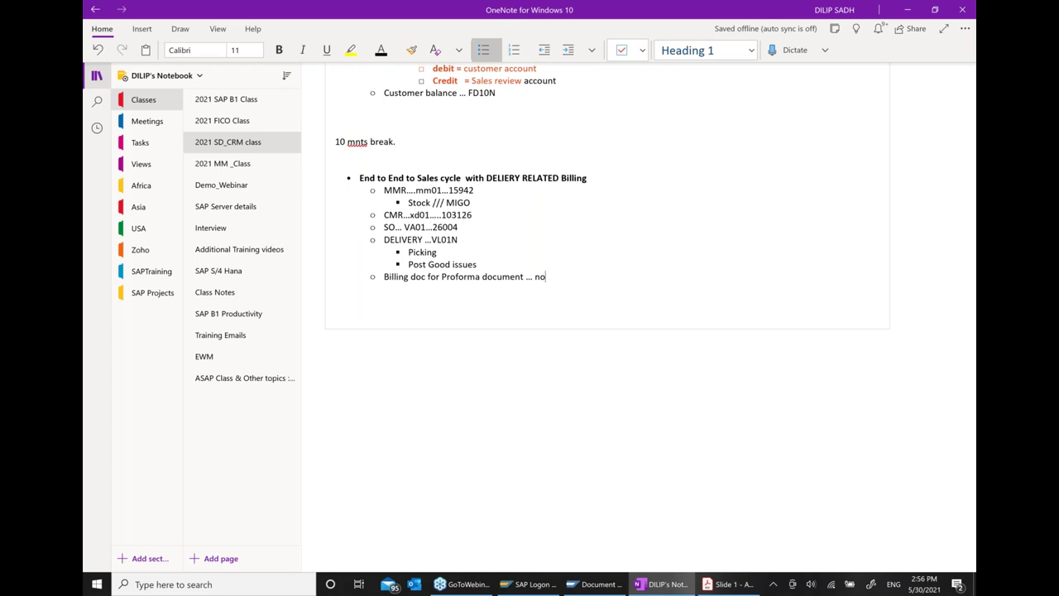
pyautogui.write('t acco')
pyautogui.write('unt for')
pyautogui.press('BackSpace')
pyautogui.press('BackSpace')
pyautogui.write('doc got created')
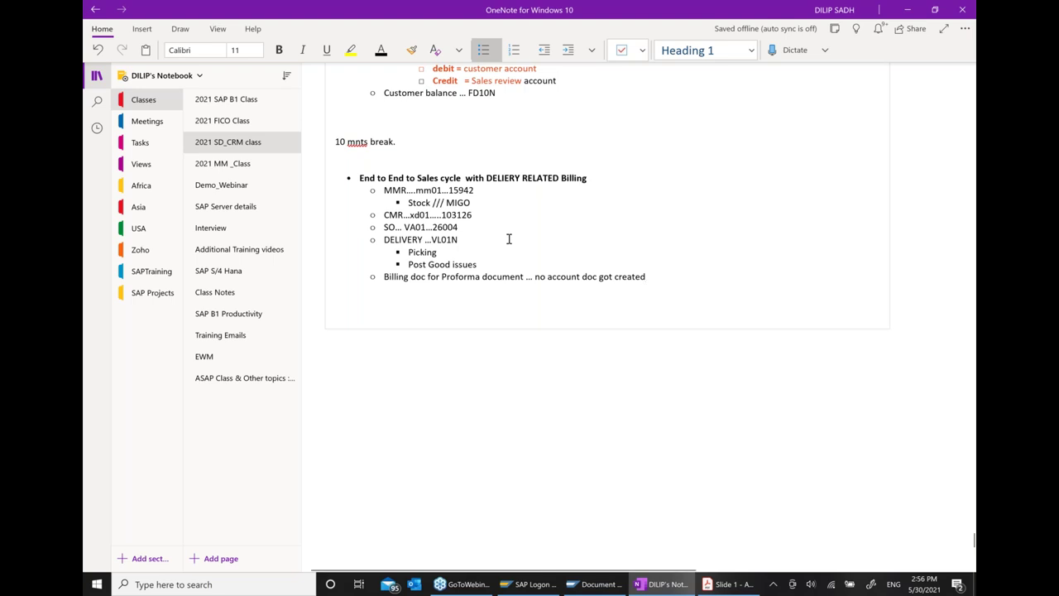
# Step: Replace "DELIERY RELATED Billing" in the End to End to Sales cycle heading with "Pro from Invoice", using the spelling suggestion "Pro from"
pyautogui.click(593, 180)
pyautogui.press('Up')
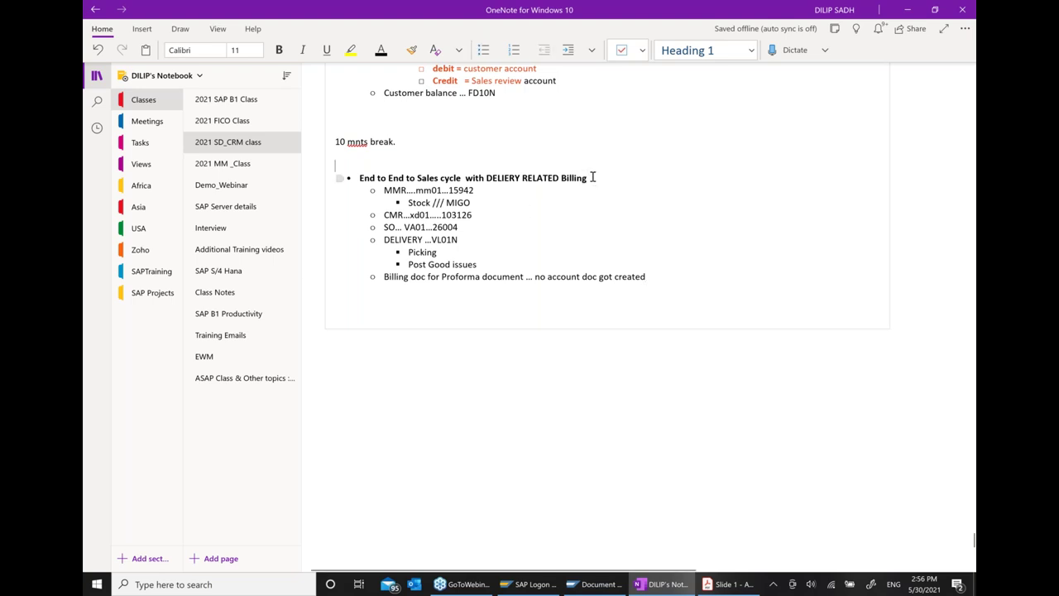
pyautogui.click(593, 177)
pyautogui.press('BackSpace')
pyautogui.press('BackSpace')
pyautogui.press('BackSpace')
pyautogui.press('BackSpace')
pyautogui.press('BackSpace')
pyautogui.press('BackSpace')
pyautogui.press('BackSpace')
pyautogui.press('BackSpace')
pyautogui.press('BackSpace')
pyautogui.press('BackSpace')
pyautogui.press('BackSpace')
pyautogui.press('BackSpace')
pyautogui.press('BackSpace')
pyautogui.press('BackSpace')
pyautogui.press('BackSpace')
pyautogui.press('BackSpace')
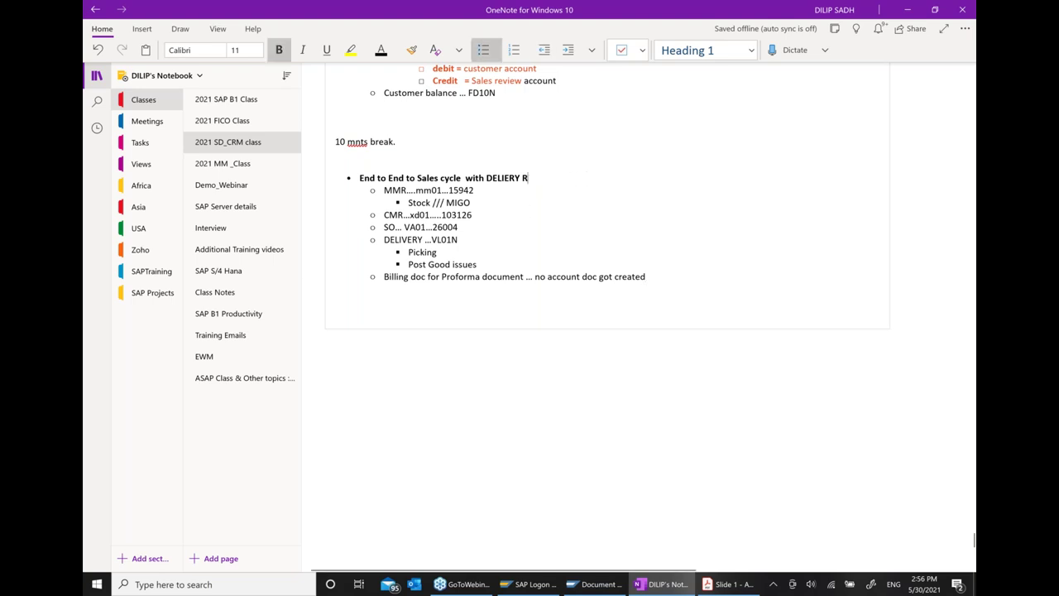
pyautogui.press('BackSpace')
pyautogui.press('BackSpace')
pyautogui.press('BackSpace')
pyautogui.press('BackSpace')
pyautogui.press('BackSpace')
pyautogui.press('BackSpace')
pyautogui.press('BackSpace')
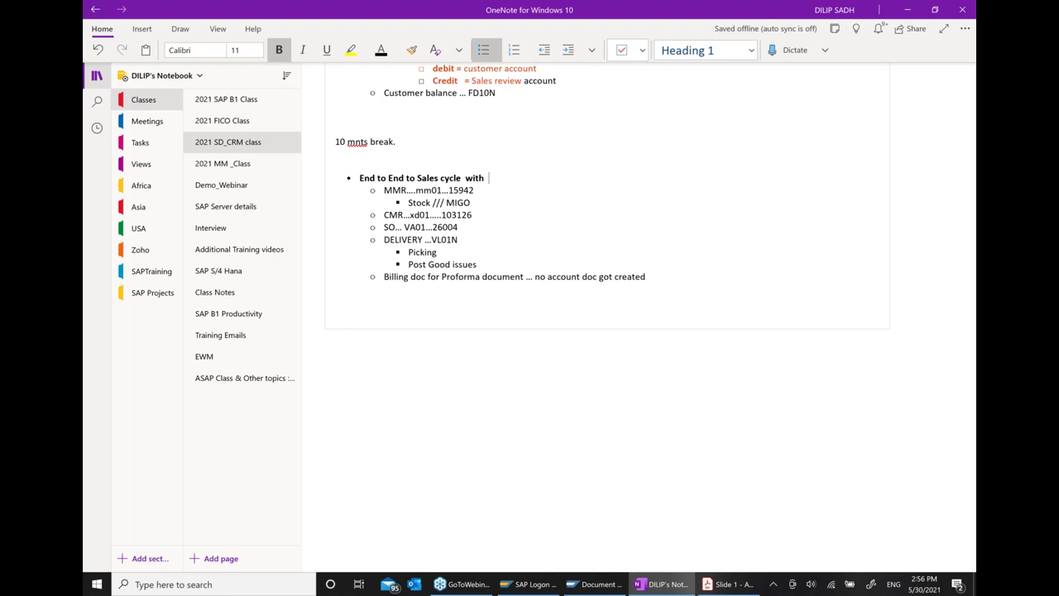
pyautogui.write('Prpof')
pyautogui.press('BackSpace')
pyautogui.press('BackSpace')
pyautogui.write('ofrom Invoice')
pyautogui.rightClick(501, 176)
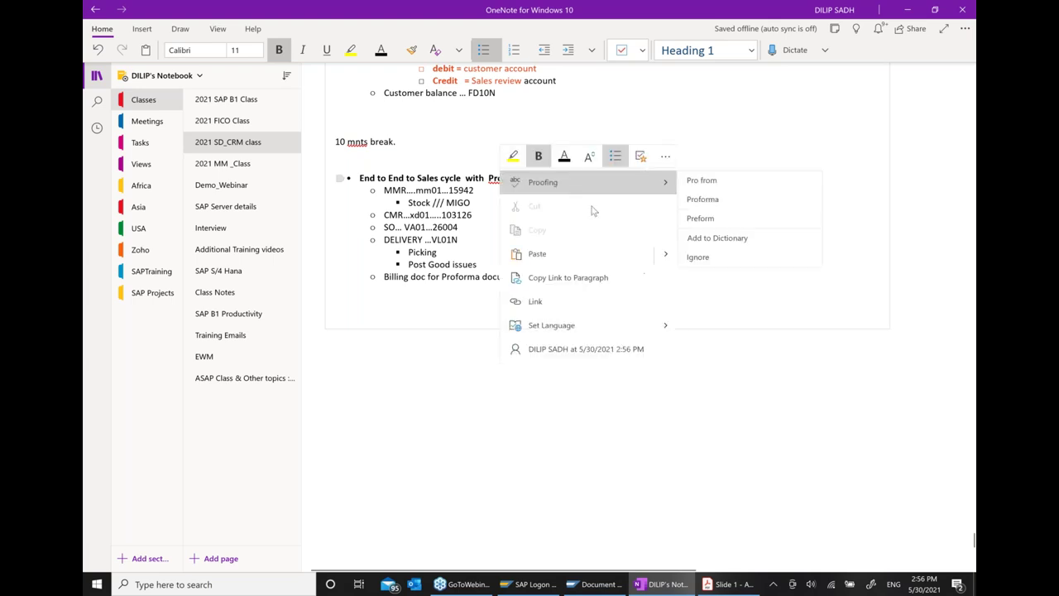
pyautogui.click(702, 180)
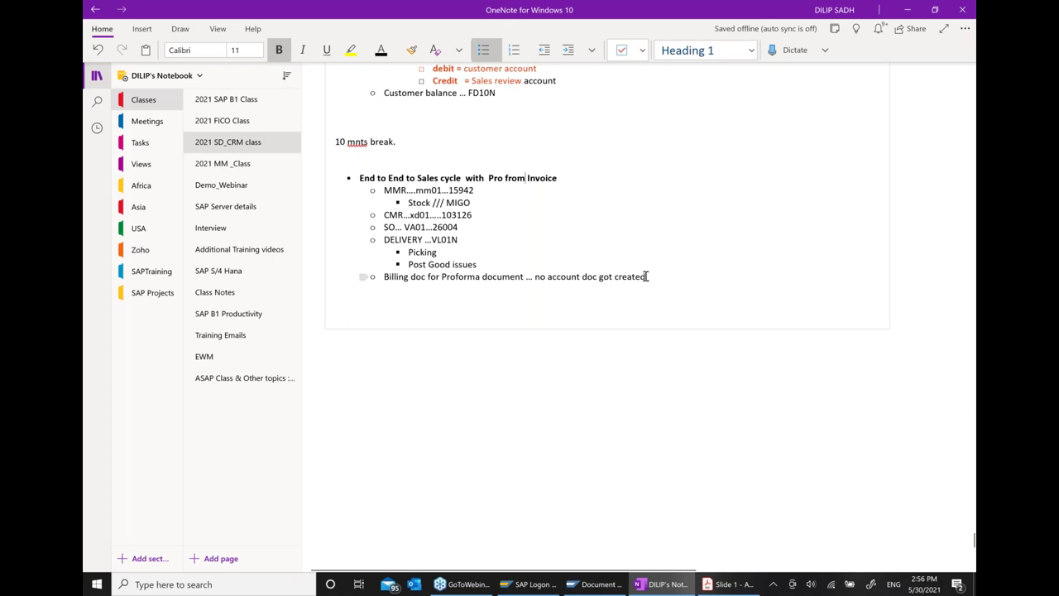
# Step: Add the indented sub-bullet "No impact on finance" below the Billing doc for Proforma document line
pyautogui.click(687, 284)
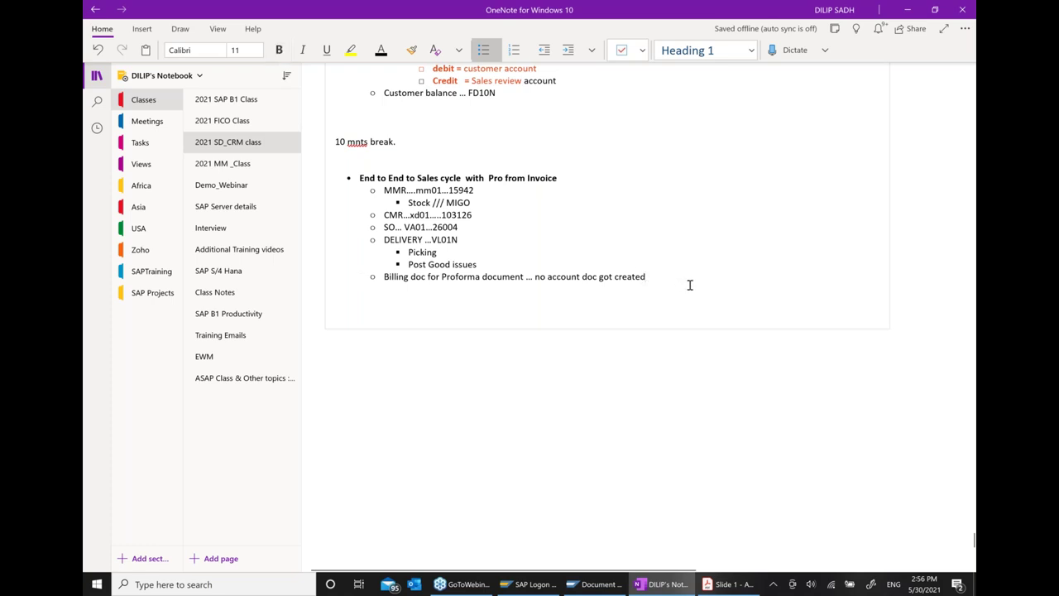
pyautogui.press('Return')
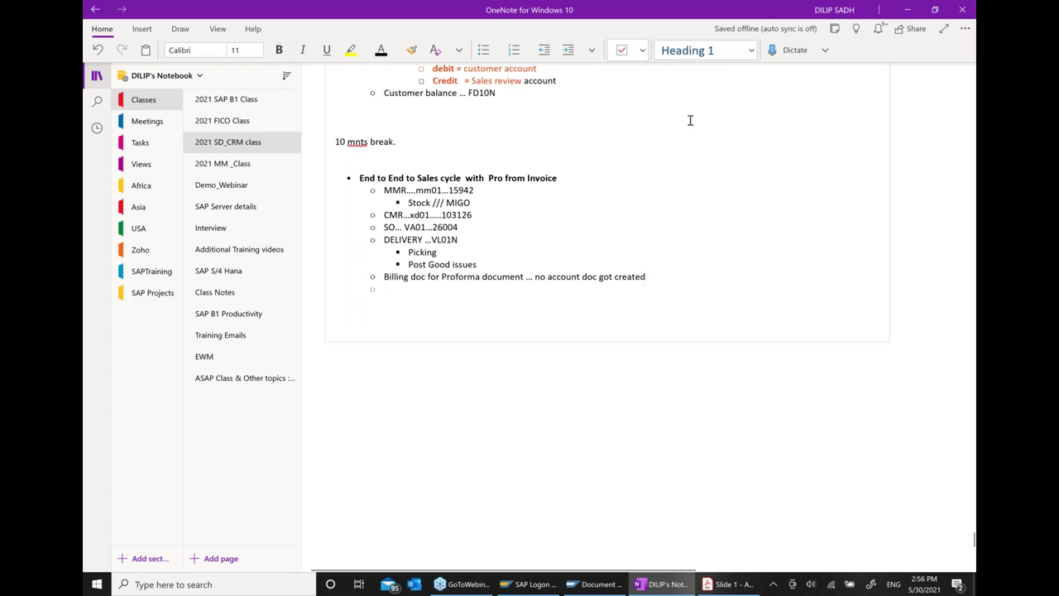
pyautogui.write('No in')
pyautogui.press('BackSpace')
pyautogui.write('m')
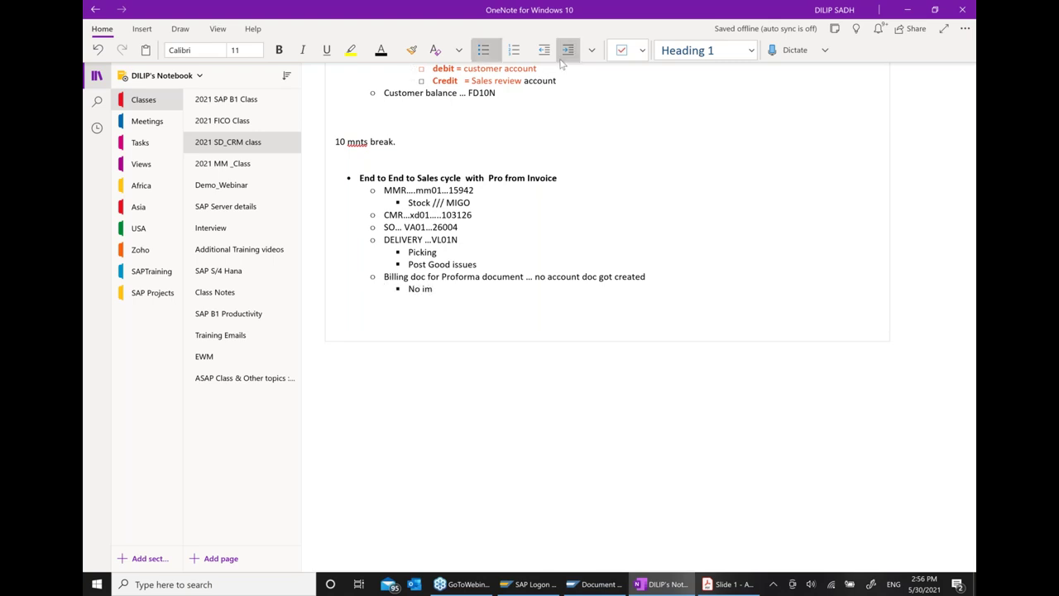
pyautogui.write('pact on fiannc')
pyautogui.press('BackSpace')
pyautogui.press('BackSpace')
pyautogui.press('BackSpace')
pyautogui.write('nance')
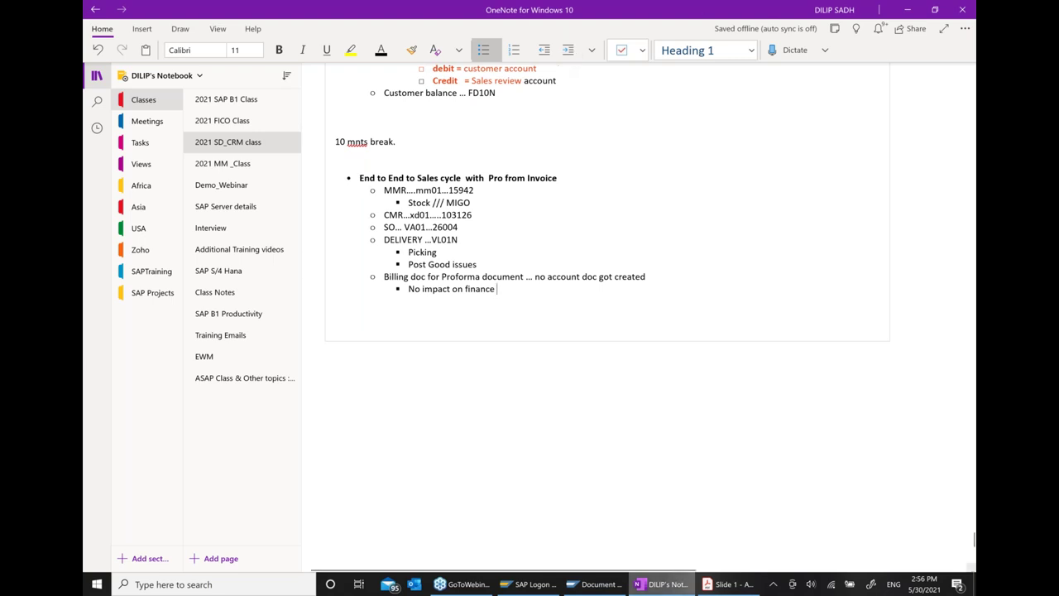
# Step: Switch to SAP, leave the document flow, start transaction VF01 and save a billing document for the proposed delivery with no billing type specified
pyautogui.click(594, 584)
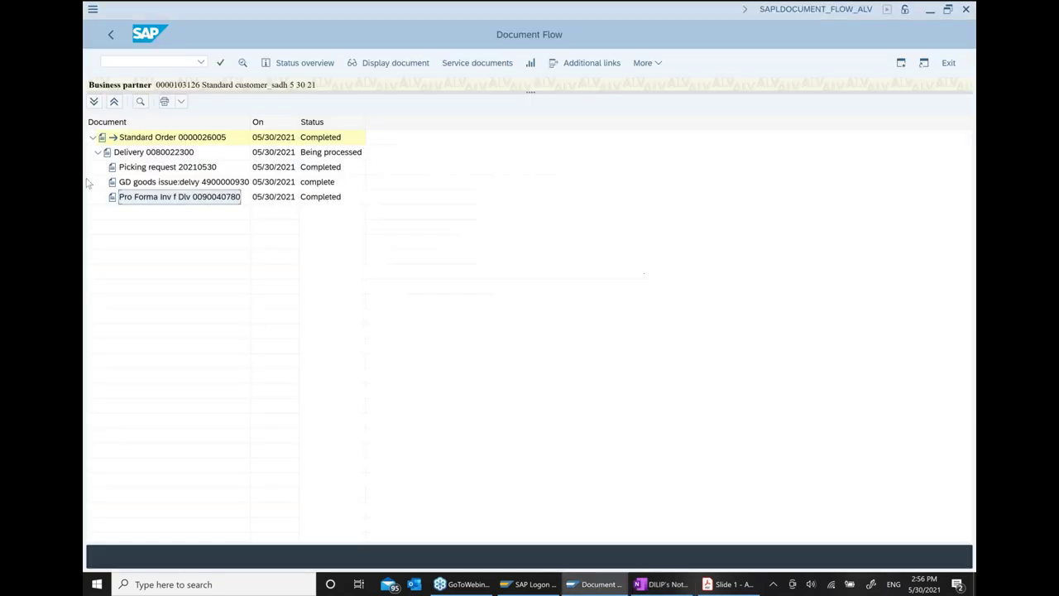
pyautogui.click(111, 36)
pyautogui.click(110, 37)
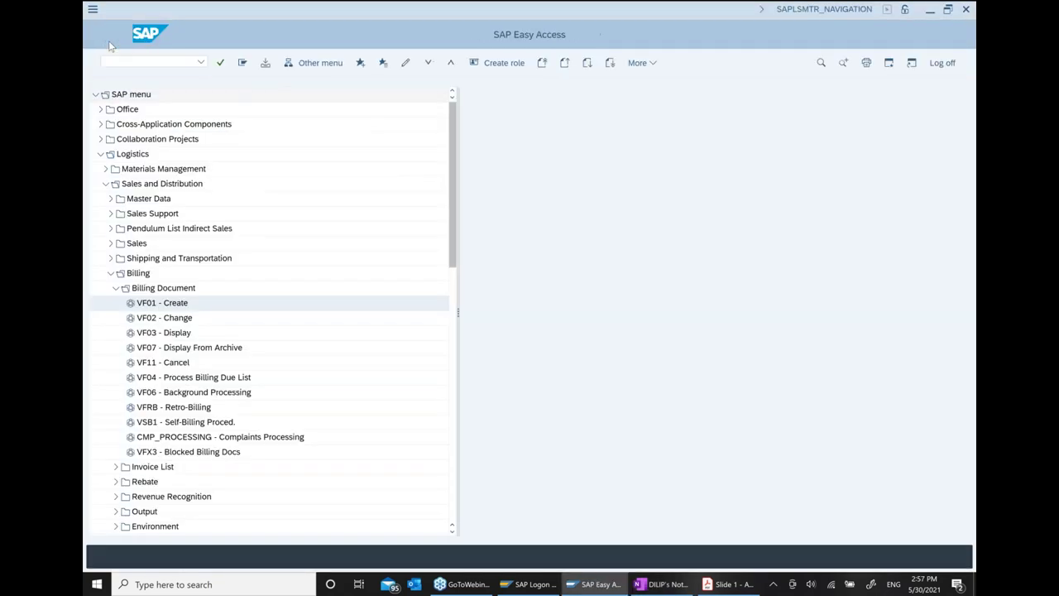
pyautogui.write('vf01')
pyautogui.press('Return')
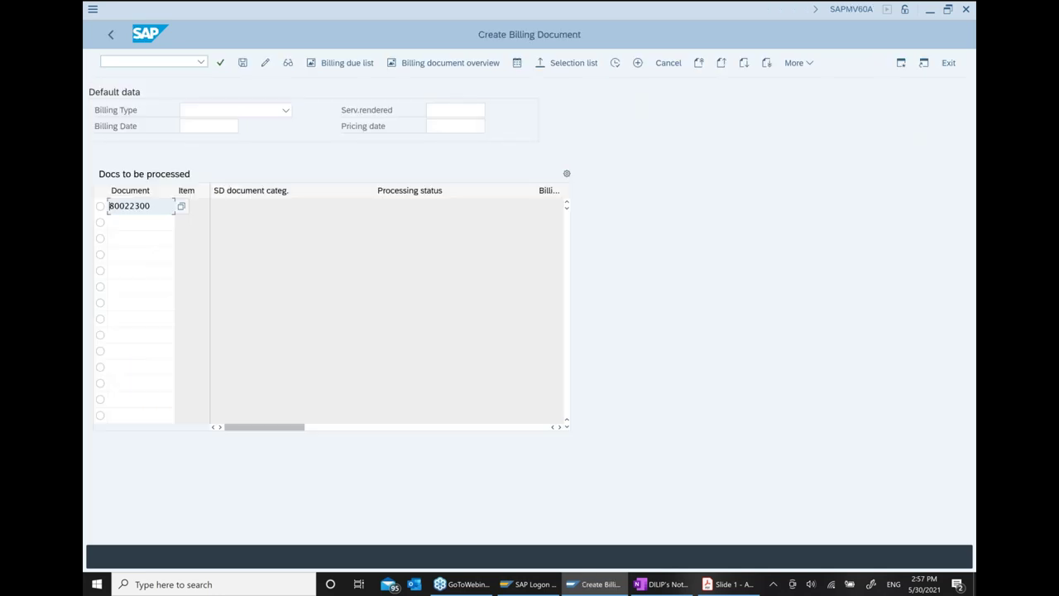
pyautogui.press('Return')
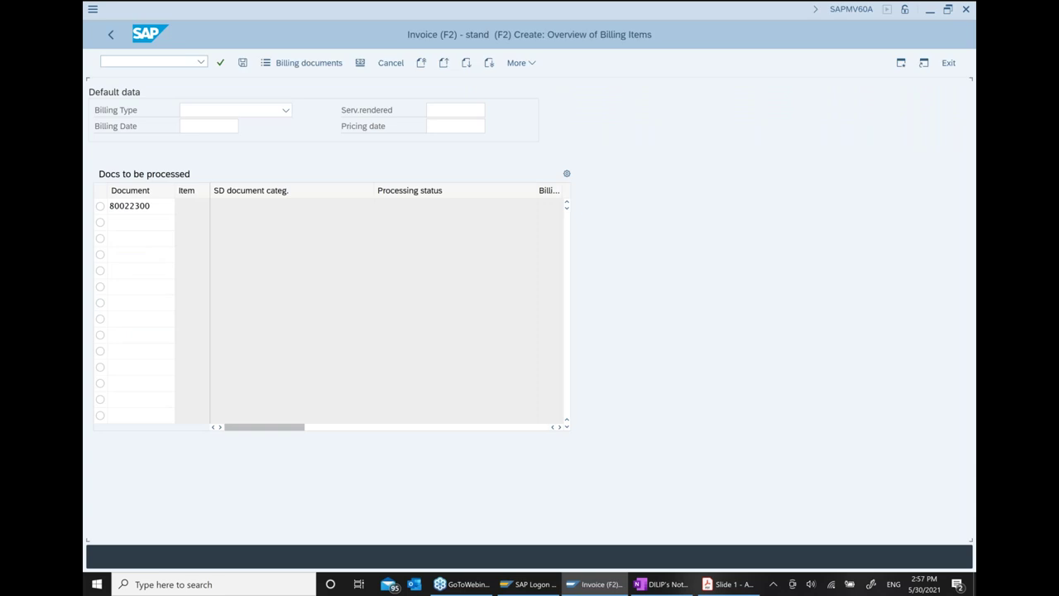
pyautogui.click(243, 64)
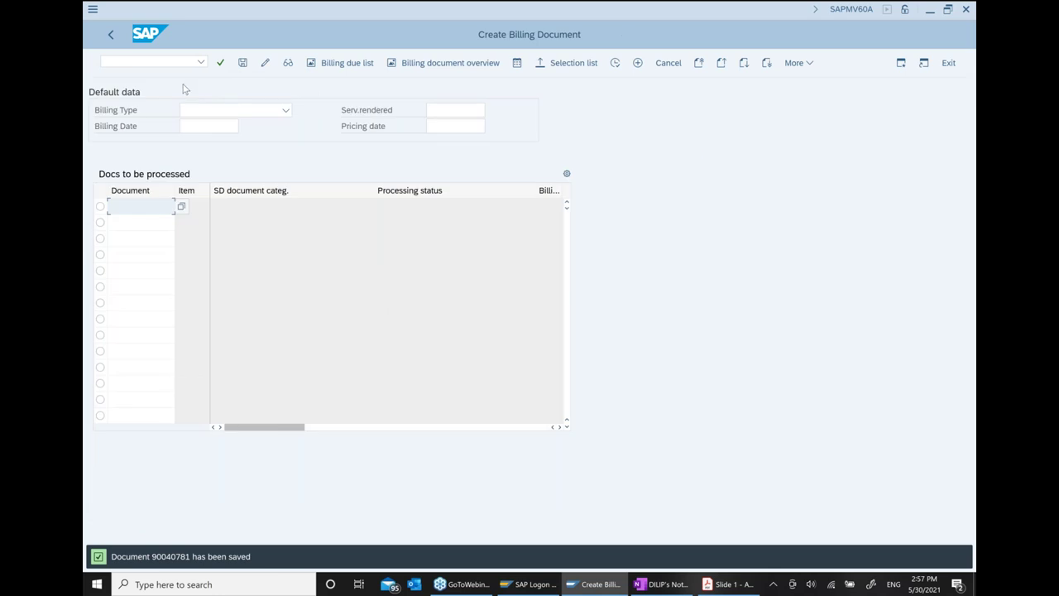
# Step: Leave billing creation, start transaction VA03, display the standard order's document flow and examine the accounting document entry under the invoice
pyautogui.click(114, 37)
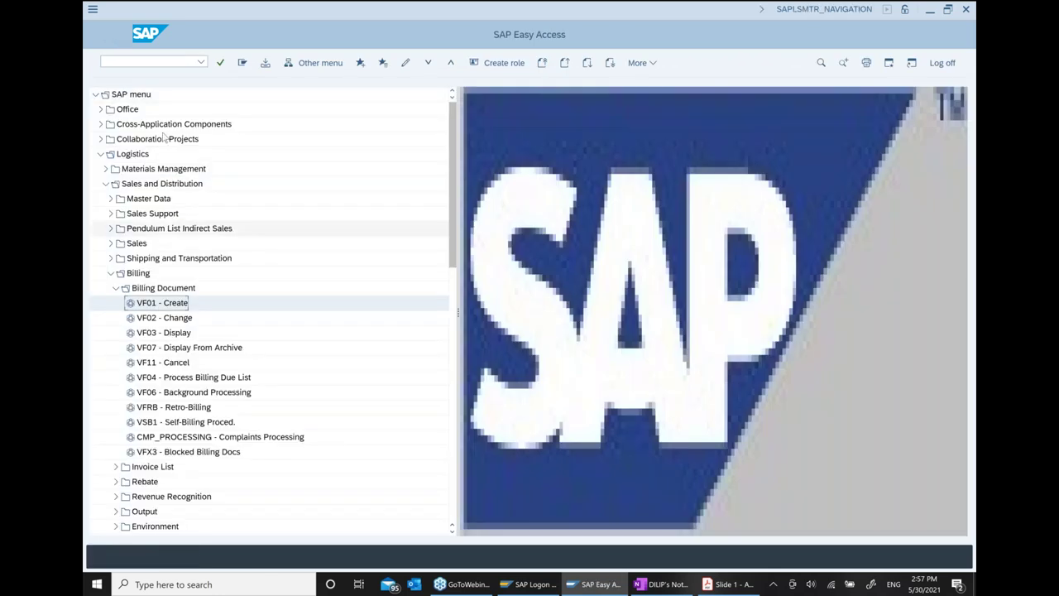
pyautogui.write('va03')
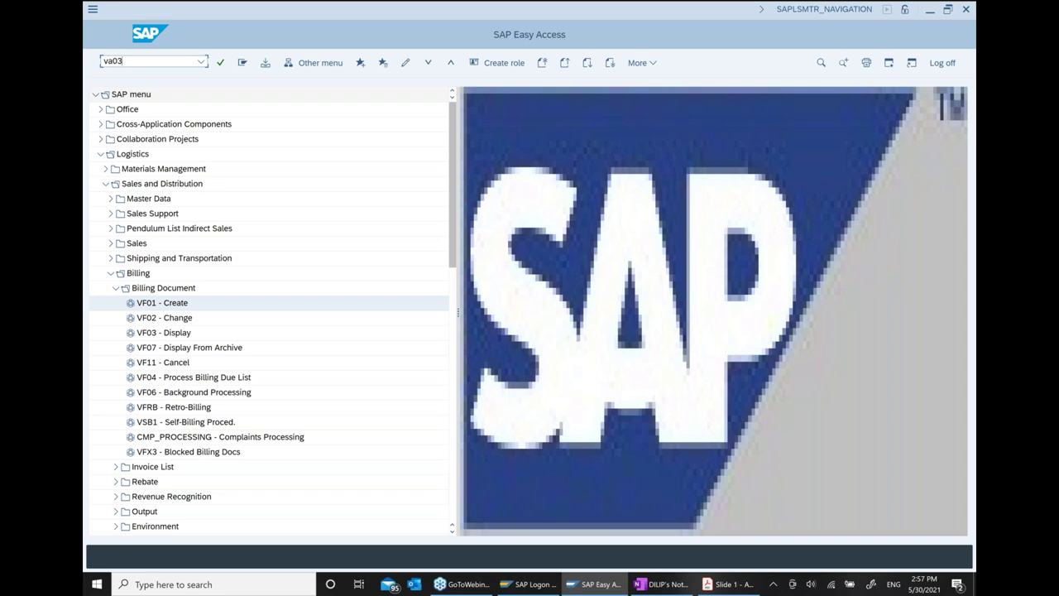
pyautogui.press('Return')
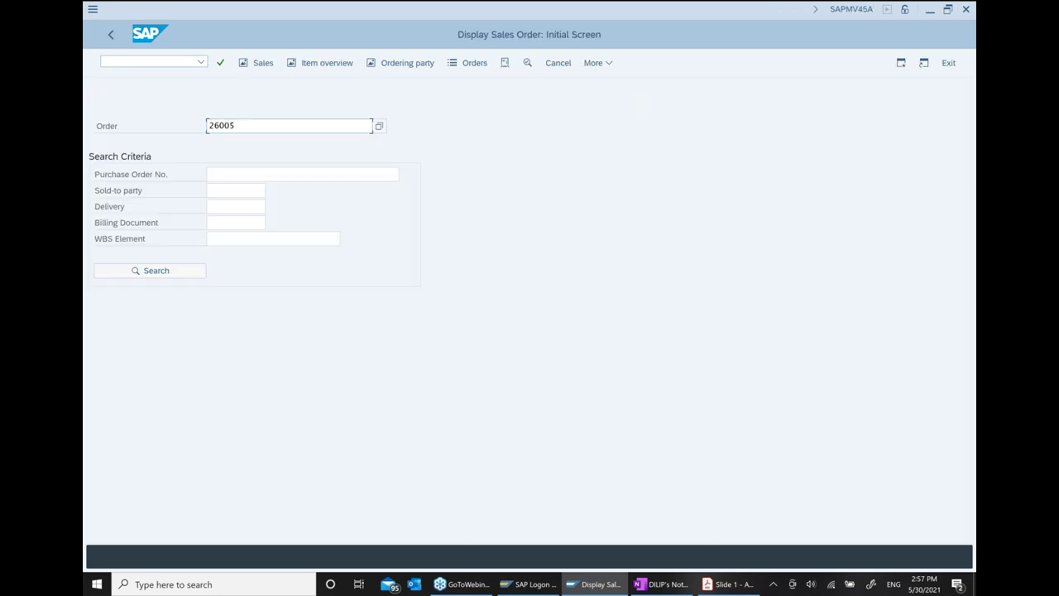
pyautogui.click(597, 63)
pyautogui.moveTo(623, 139)
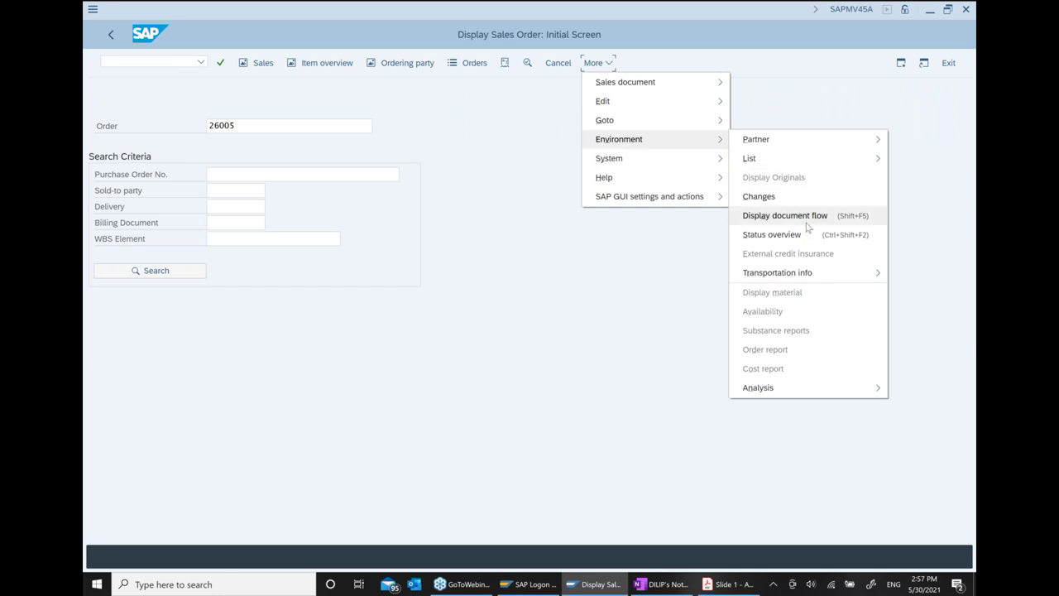
pyautogui.click(815, 217)
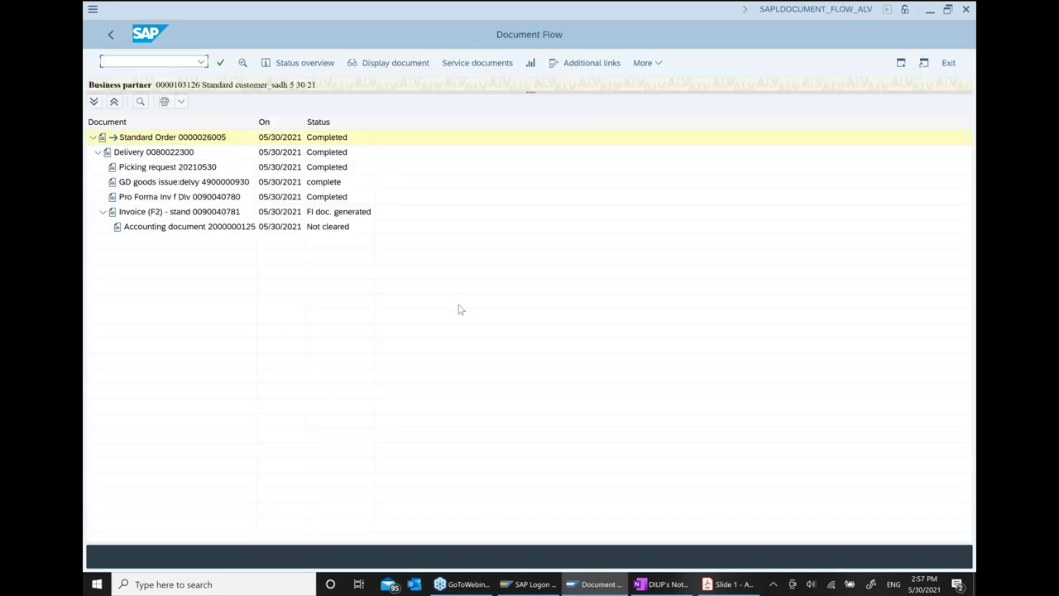
pyautogui.click(219, 230)
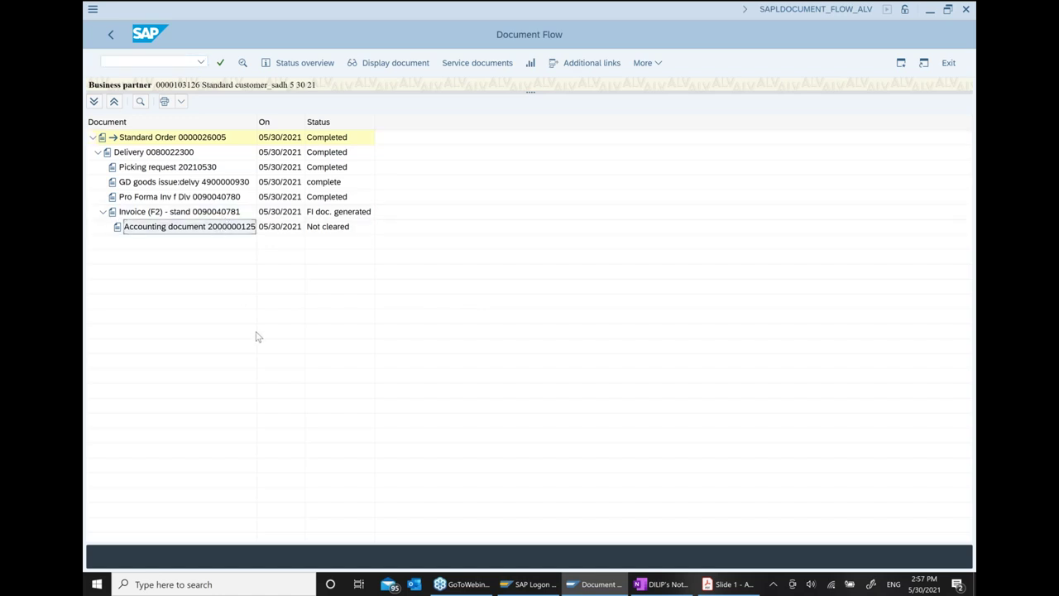
# Step: Switch to OneNote and add the bullet "Created customer Invoice document" below No impact on finance, one level out
pyautogui.click(649, 588)
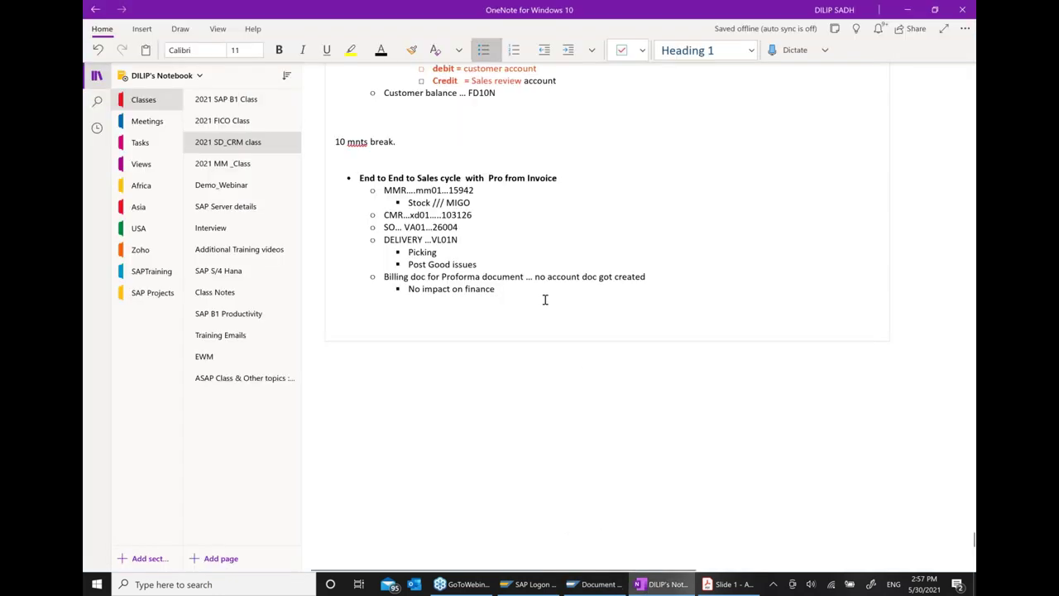
pyautogui.press('Return')
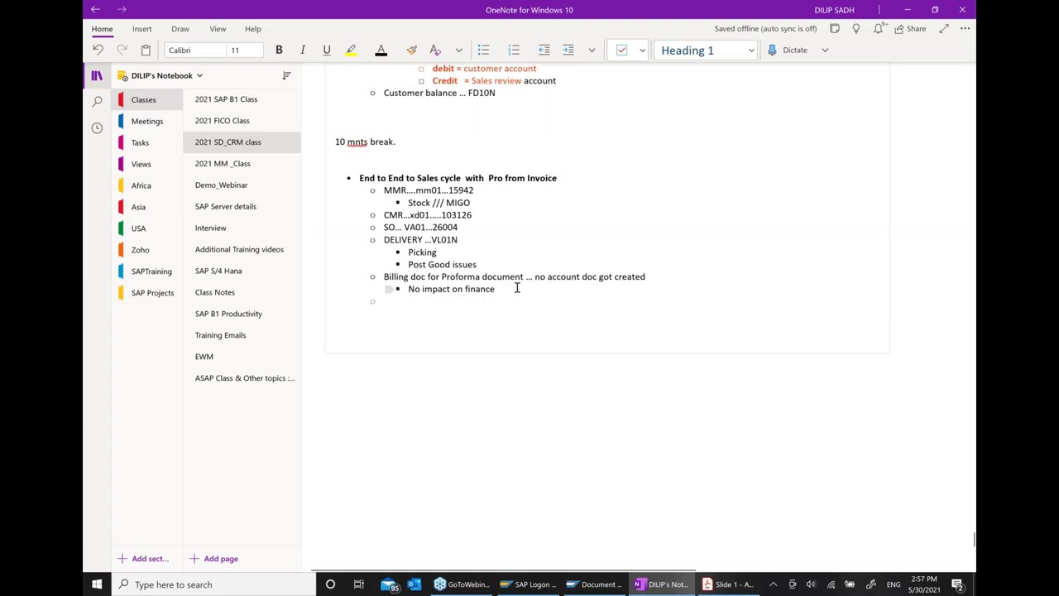
pyautogui.write('Created')
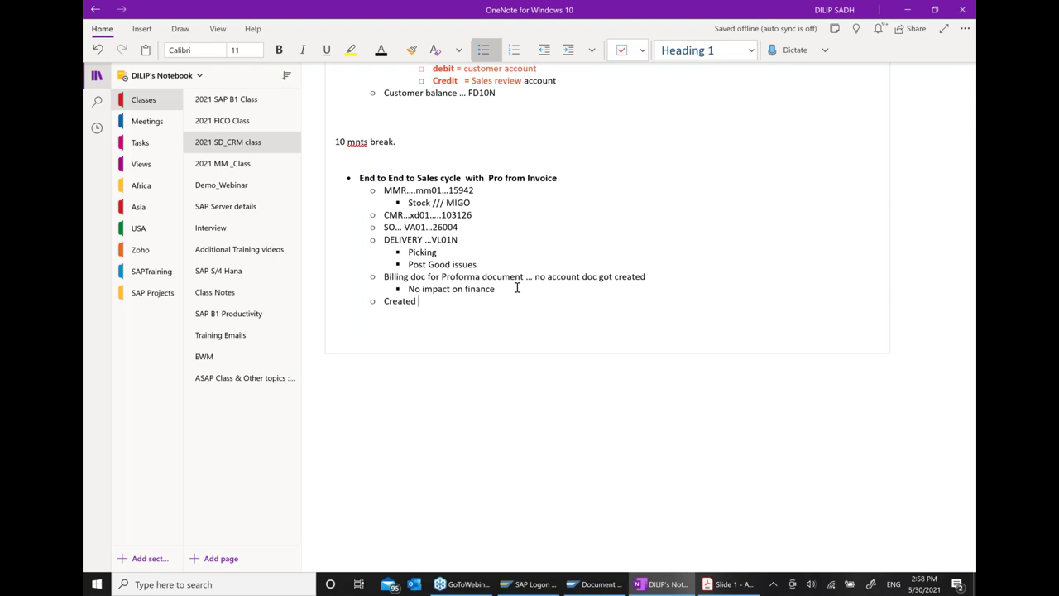
pyautogui.write('ustomer Invoice document')
# Step: Add the indented sub-bullet "Accounting document fot created ( impact on finance )" below the Created customer Invoice document line
pyautogui.press('Return')
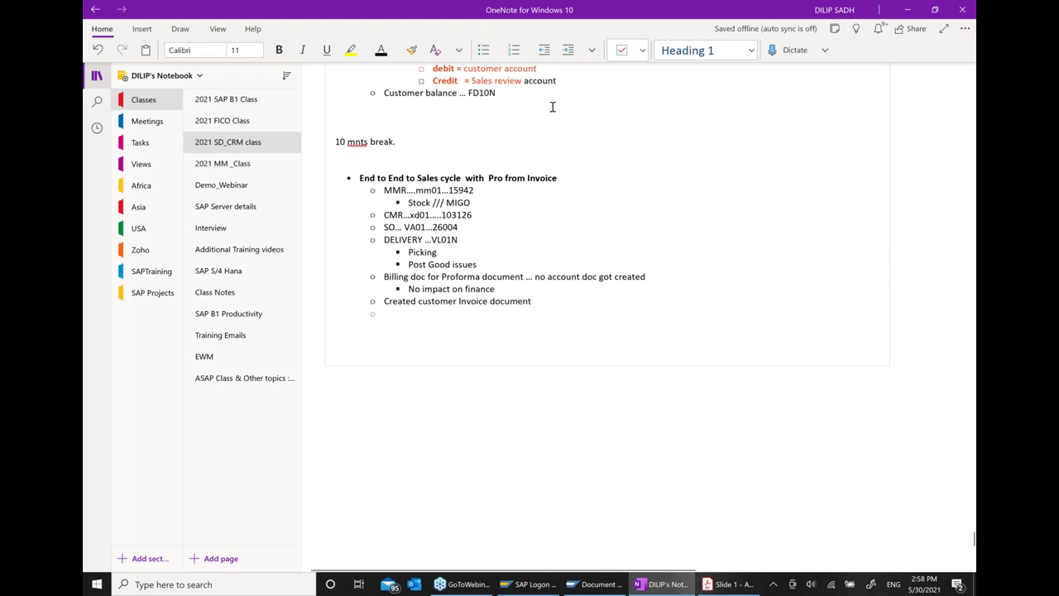
pyautogui.click(568, 54)
pyautogui.write('A')
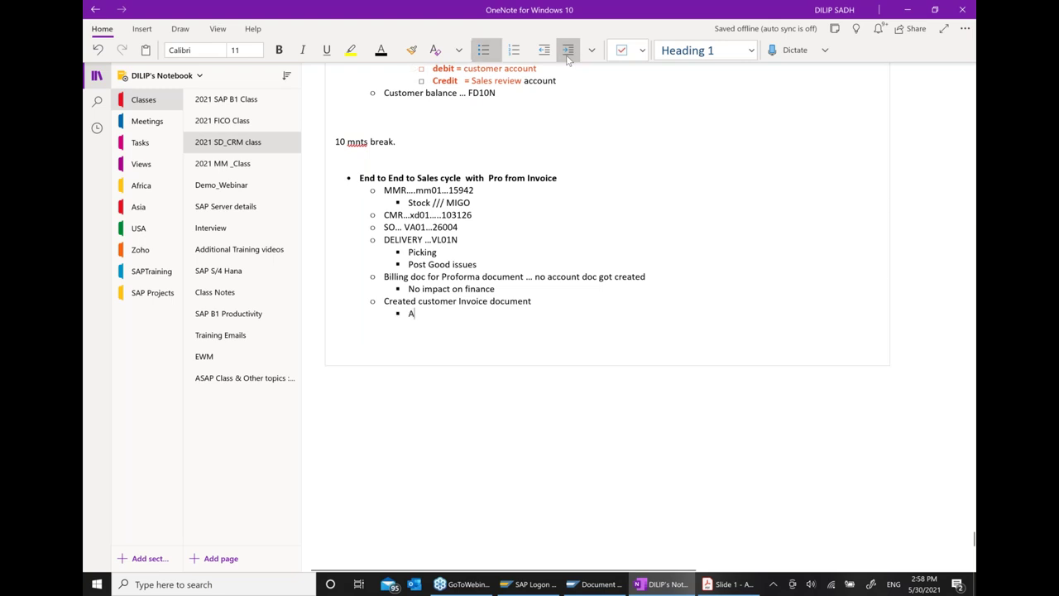
pyautogui.write('ccount')
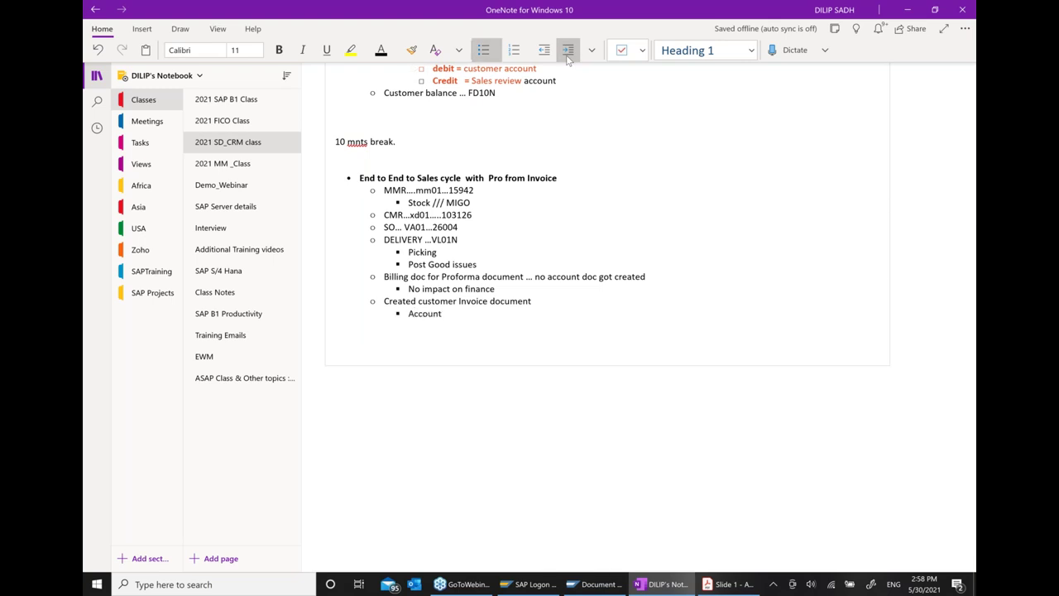
pyautogui.write('ing document fot created')
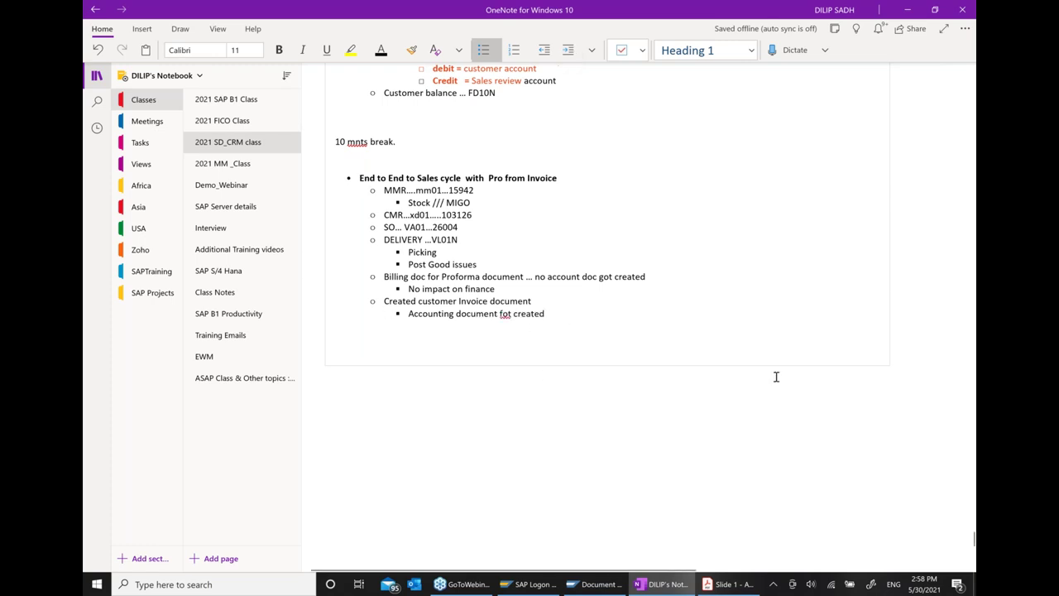
pyautogui.write('  ( impact')
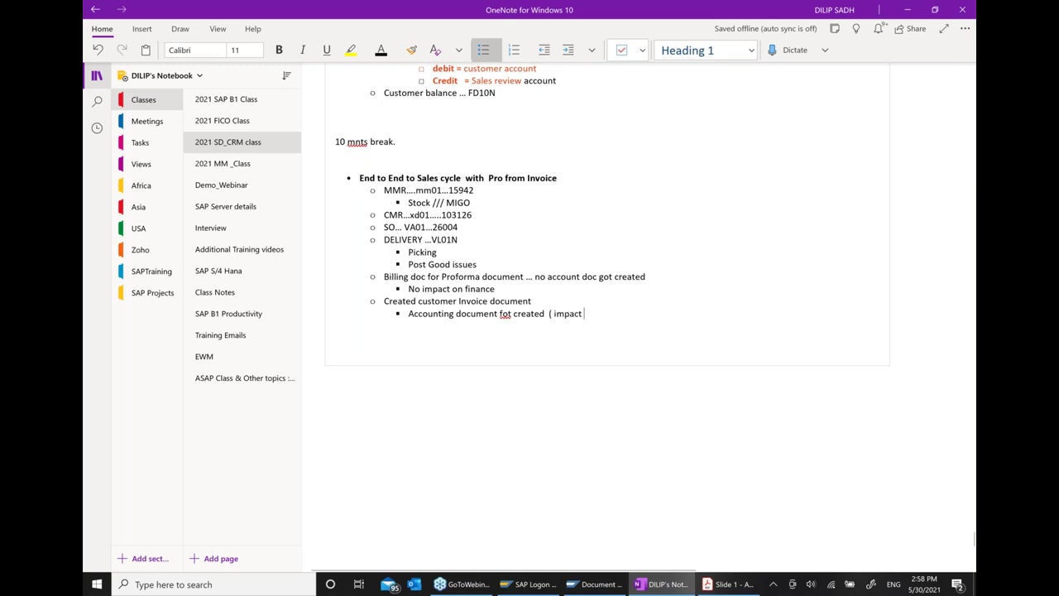
pyautogui.write(' on finance )')
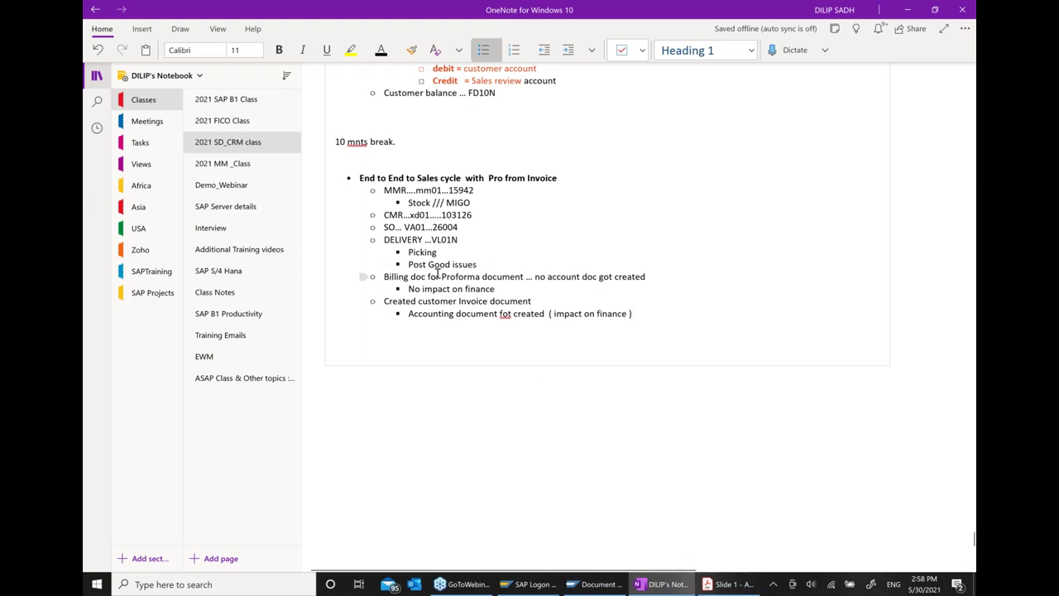
# Step: Make "Proforma document" bold in the billing doc line and correct "fot" to "for" in the accounting document sub-bullet
pyautogui.moveTo(441, 276); pyautogui.dragTo(526, 277)
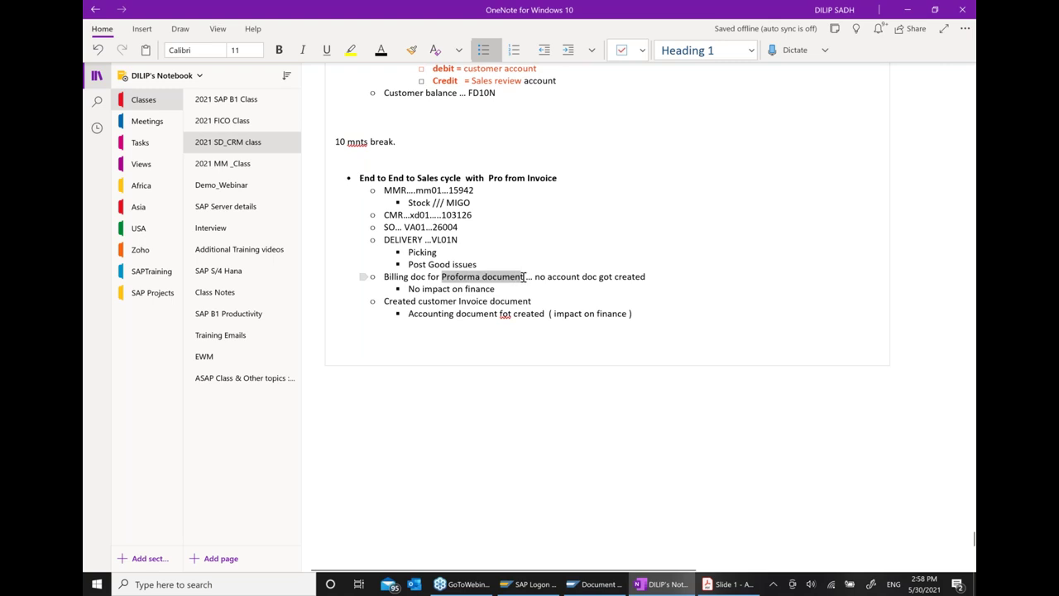
pyautogui.click(563, 259)
pyautogui.rightClick(505, 314)
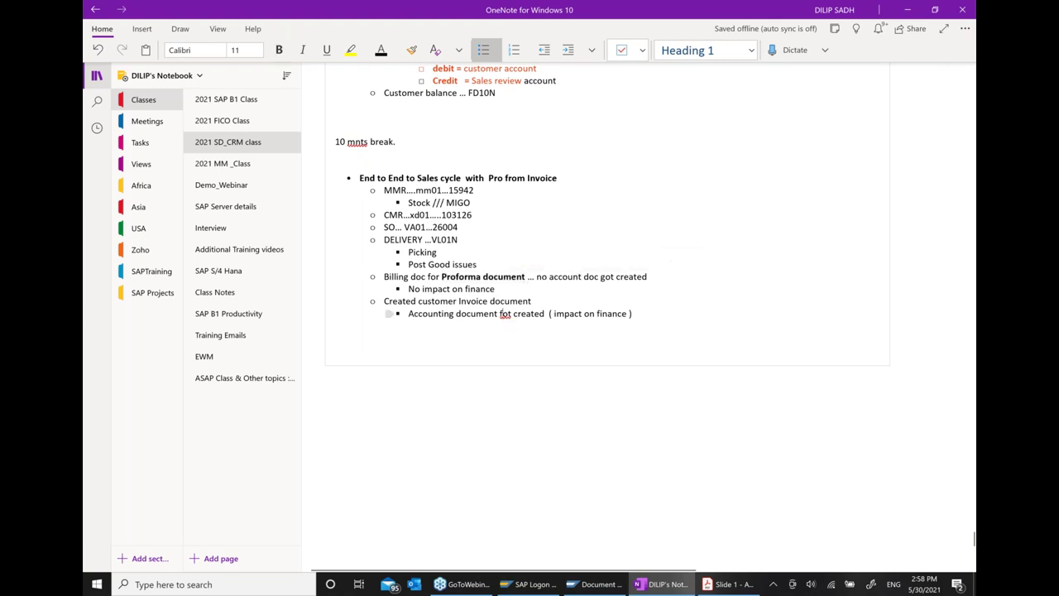
pyautogui.click(347, 359)
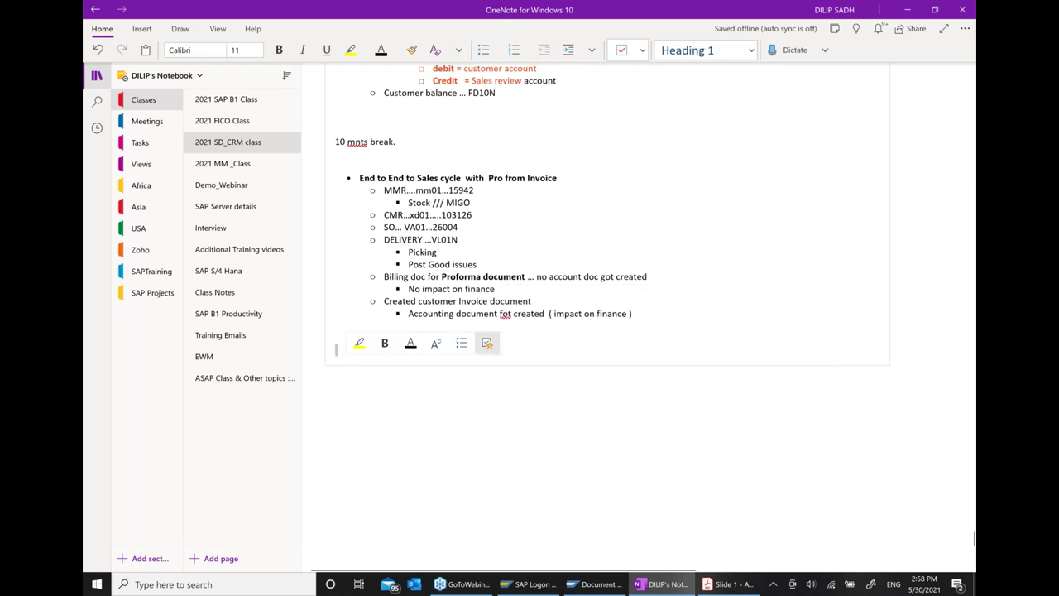
pyautogui.click(530, 314)
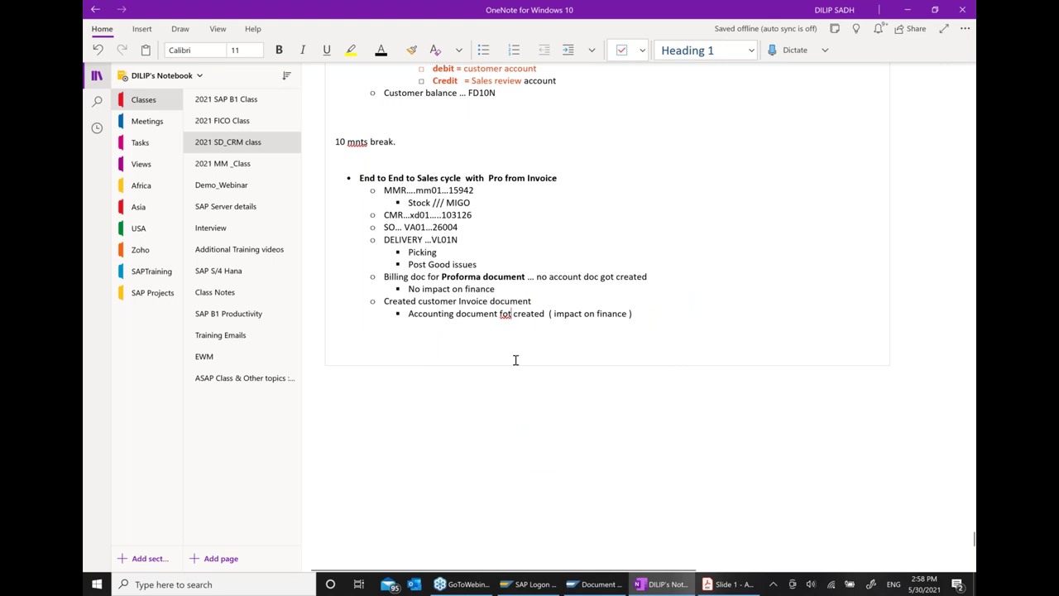
pyautogui.press('BackSpace')
pyautogui.write('r')
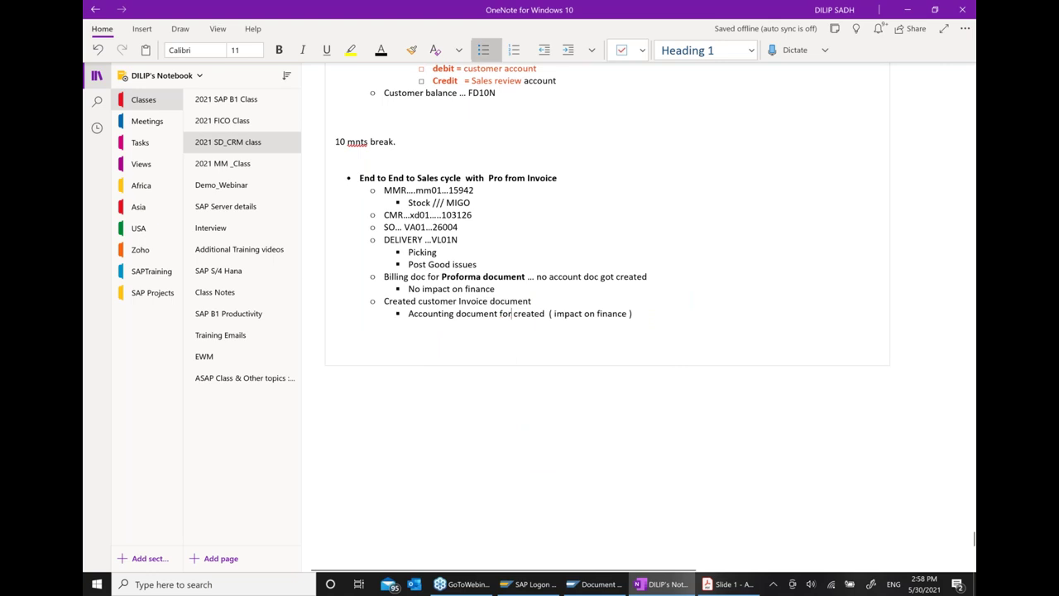
# Step: Switch to SAP and examine the pro forma and customer invoice entries in the document flow
pyautogui.click(611, 581)
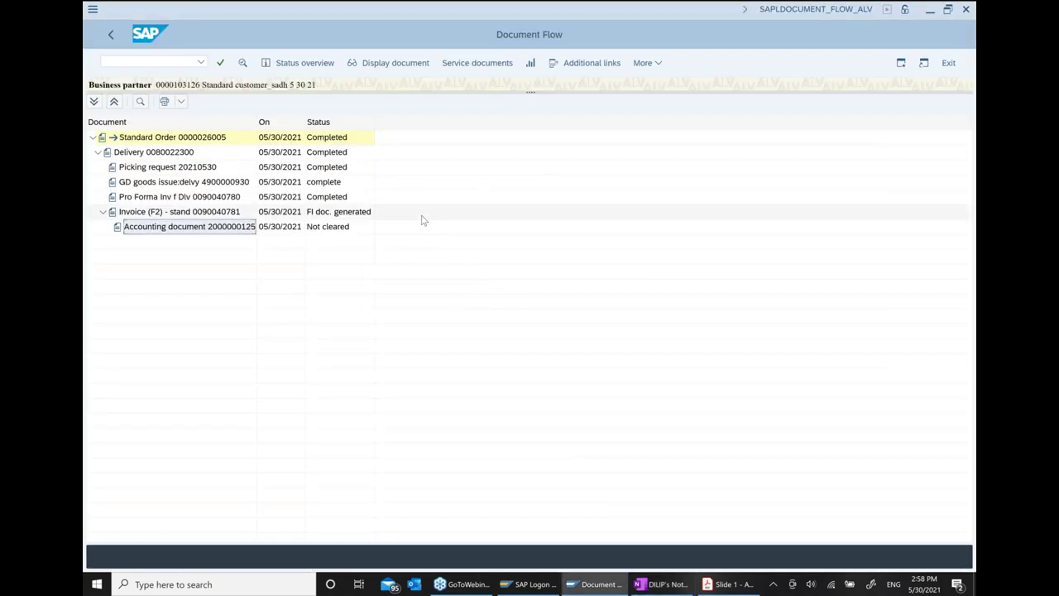
pyautogui.click(158, 215)
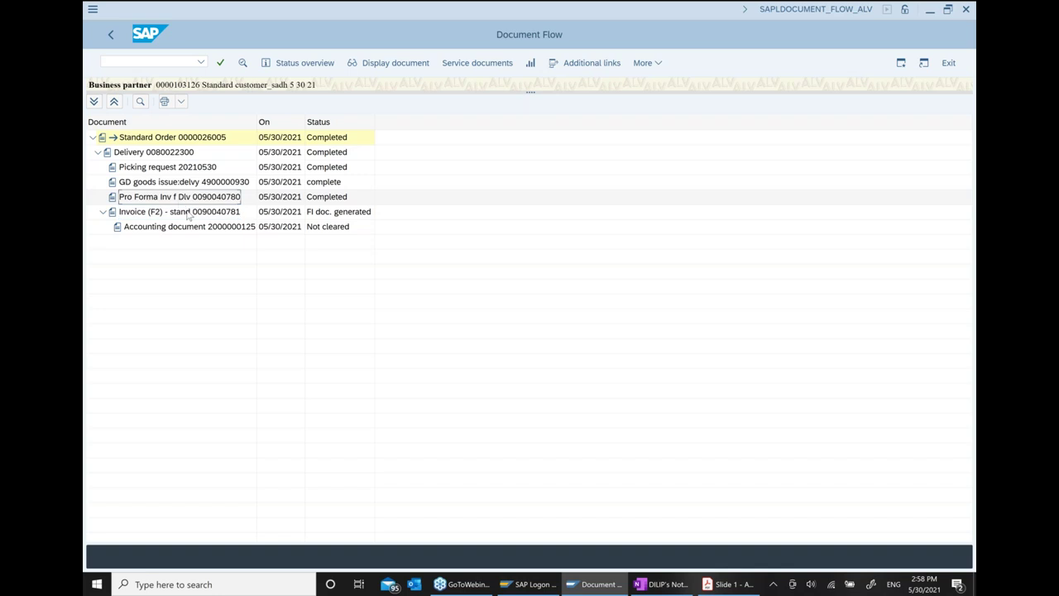
pyautogui.click(728, 585)
# Step: Switch to OneNote and add the sub-bullet "Doc type = F7" below No impact on finance
pyautogui.click(677, 586)
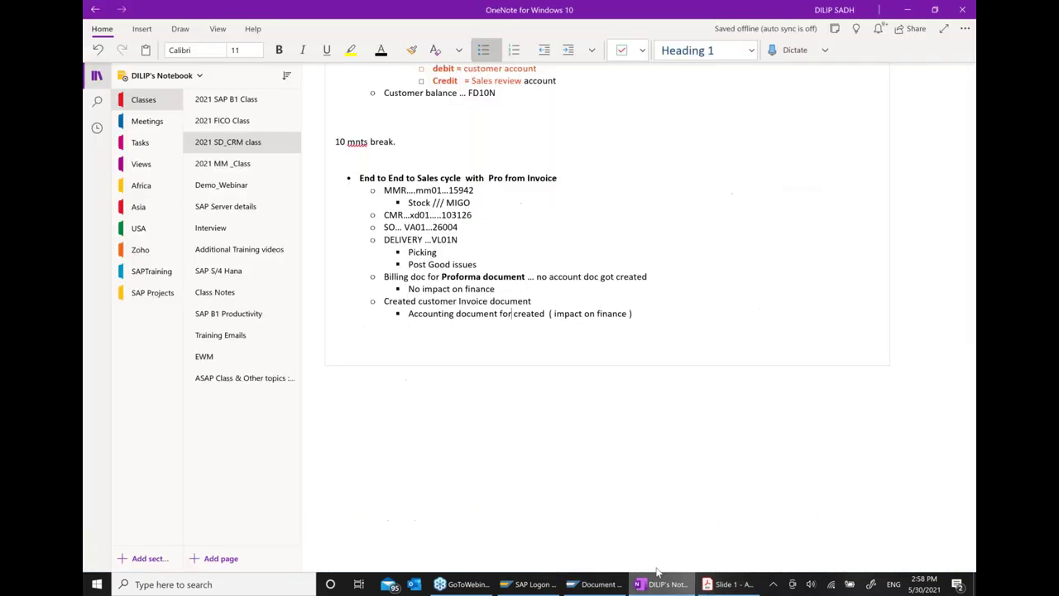
pyautogui.click(518, 279)
pyautogui.click(499, 289)
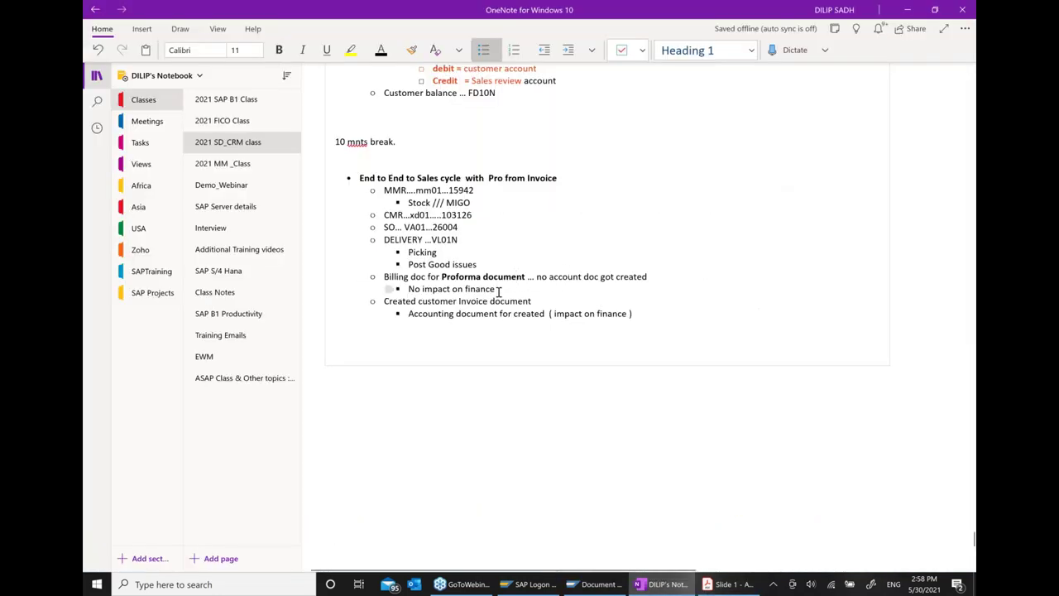
pyautogui.press('Return')
pyautogui.write('d')
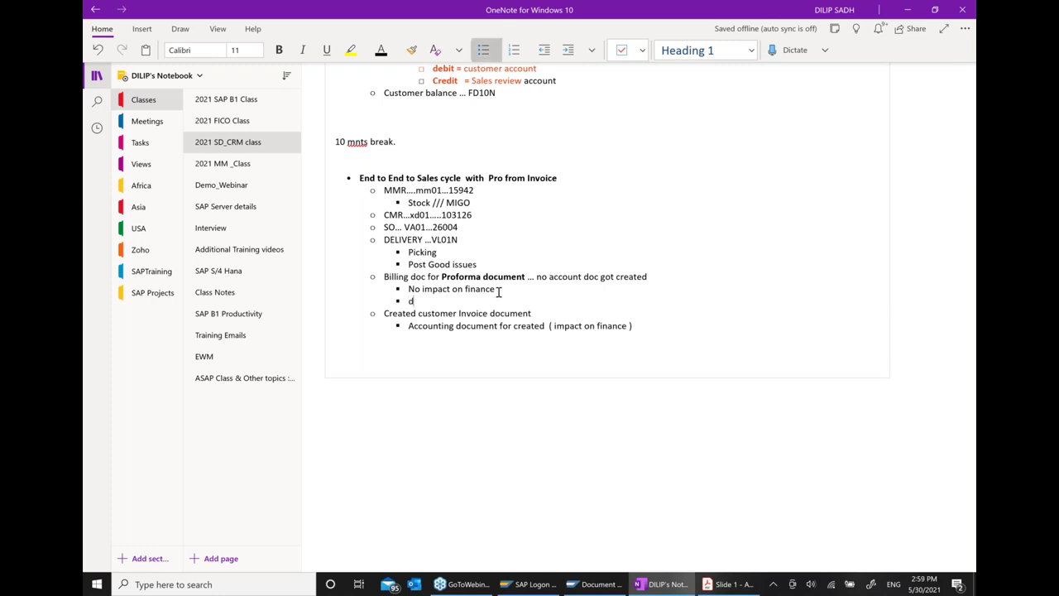
pyautogui.press('BackSpace')
pyautogui.write('Doc type  = F7')
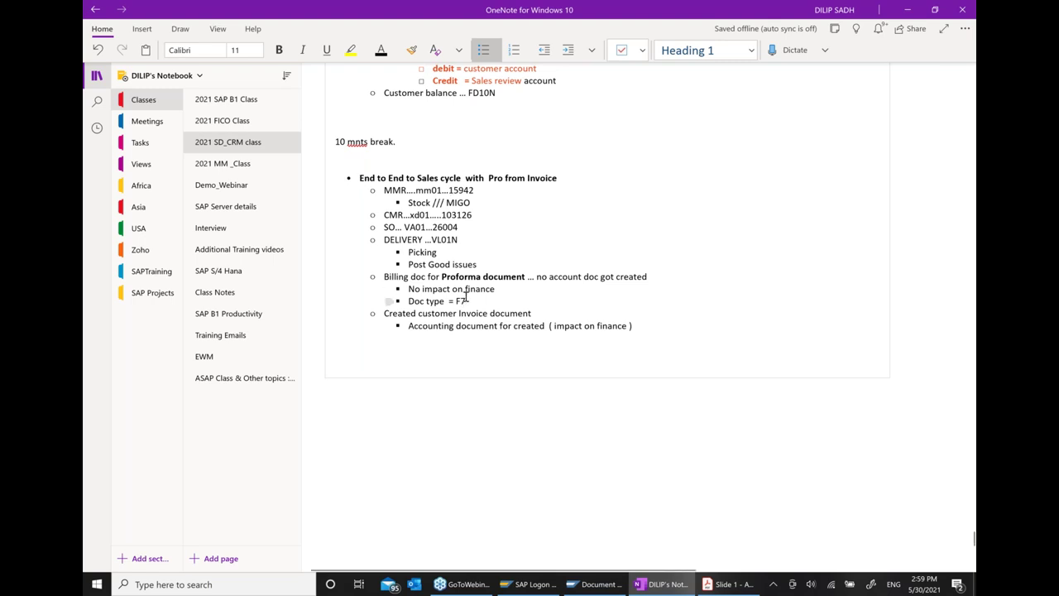
# Step: Switch to SAP and leave the document flow and the sales order display, returning to SAP Easy Access
pyautogui.click(594, 585)
pyautogui.click(110, 37)
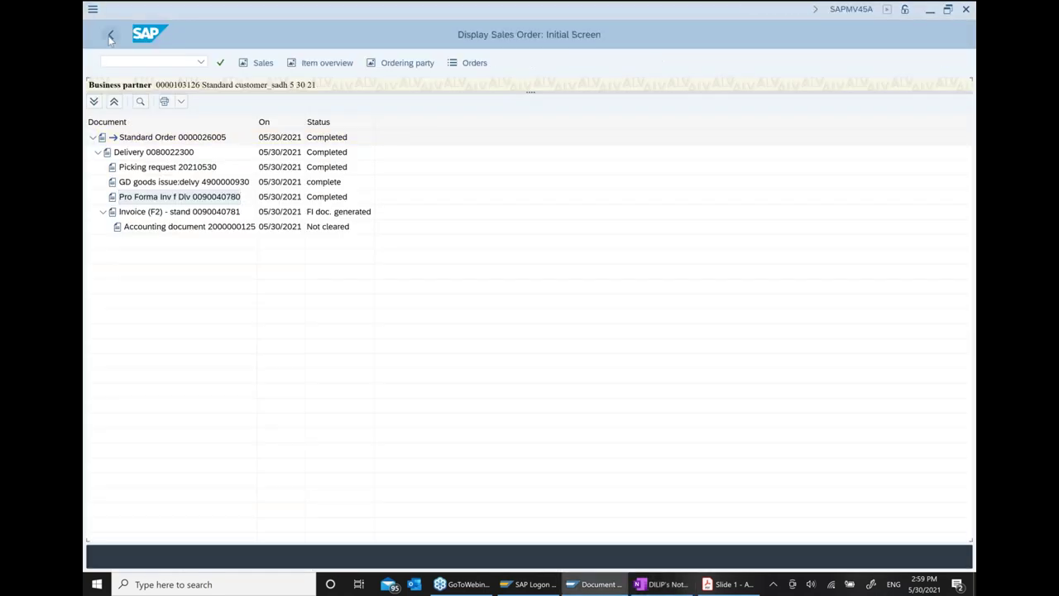
pyautogui.click(110, 37)
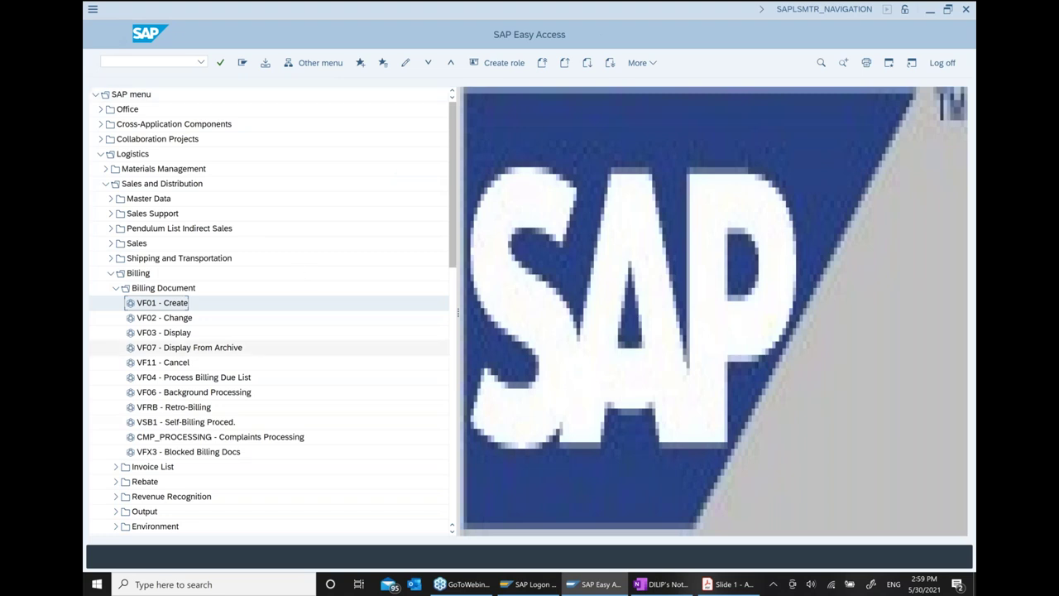
# Step: Switch to OneNote and review the billing, credit memo and debit memo exercises, plus the Billing Documents slide in Acrobat Reader
pyautogui.click(662, 584)
pyautogui.scroll(10, 664, 438)
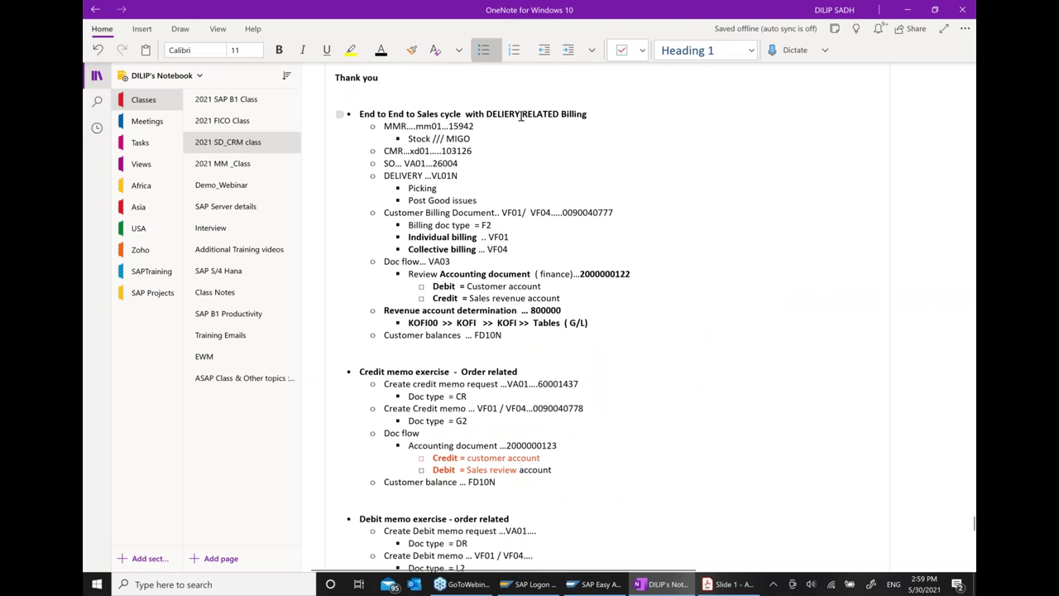
pyautogui.scroll(-1, 529, 281)
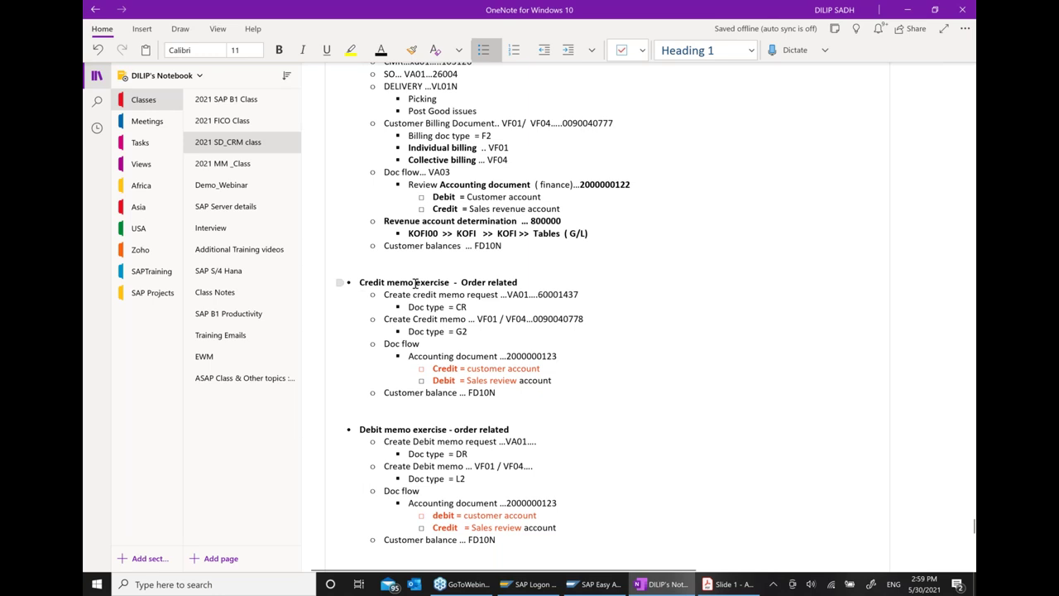
pyautogui.scroll(-2, 521, 275)
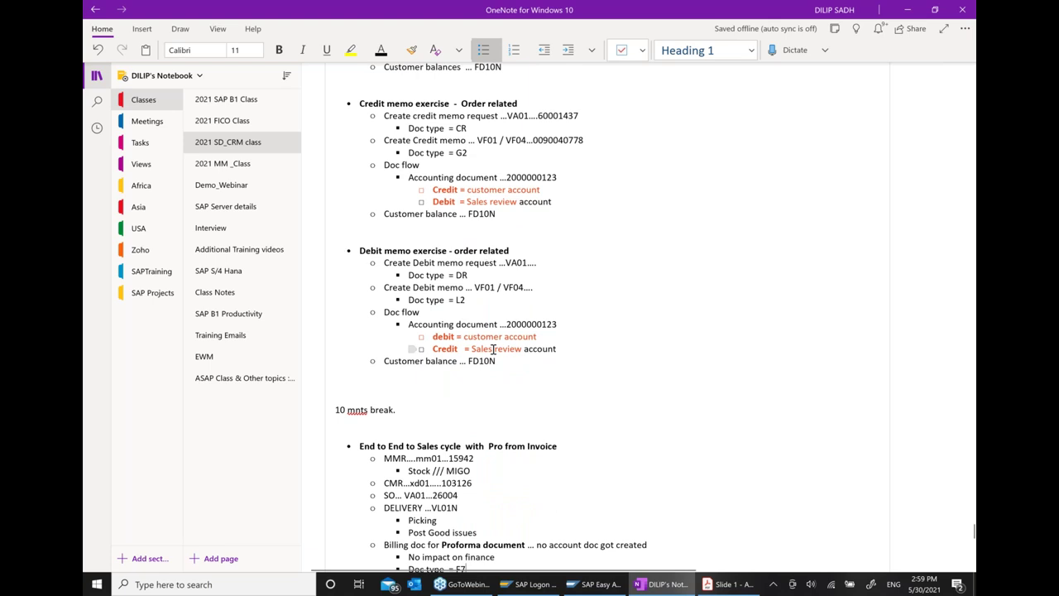
pyautogui.scroll(-2, 493, 349)
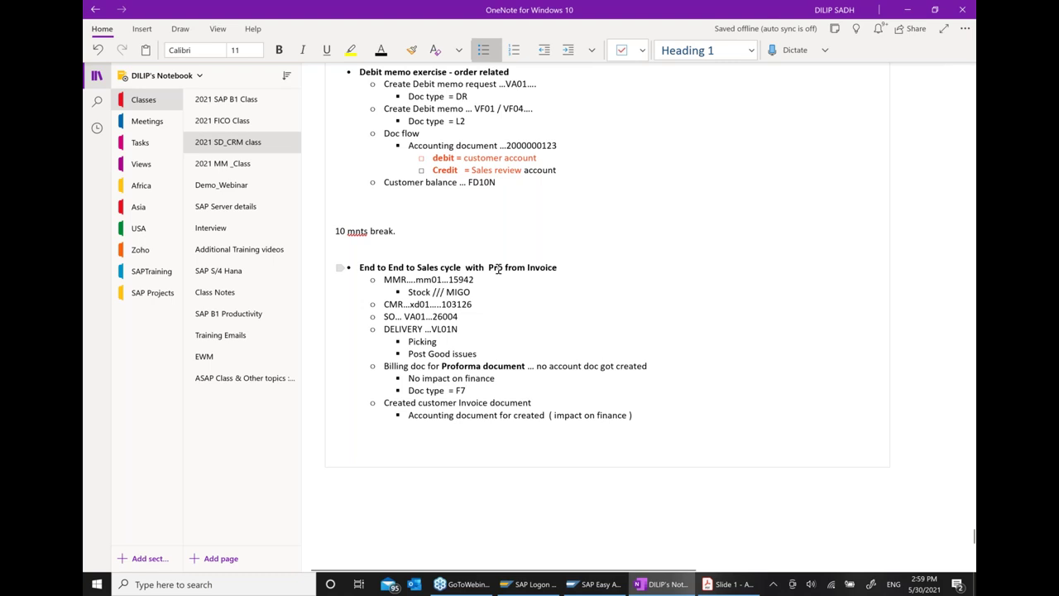
pyautogui.click(730, 585)
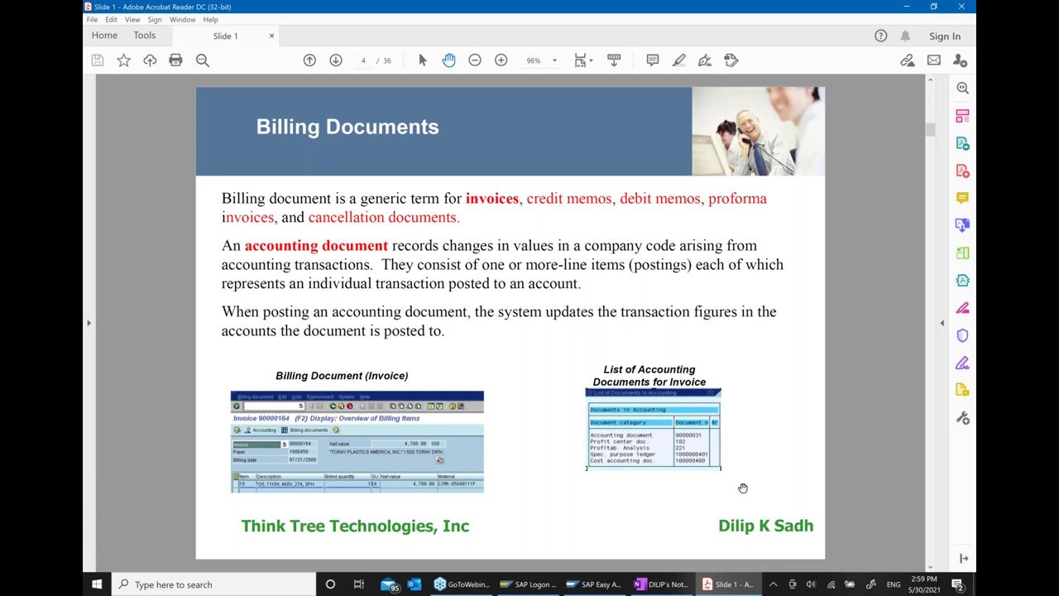
pyautogui.click(682, 589)
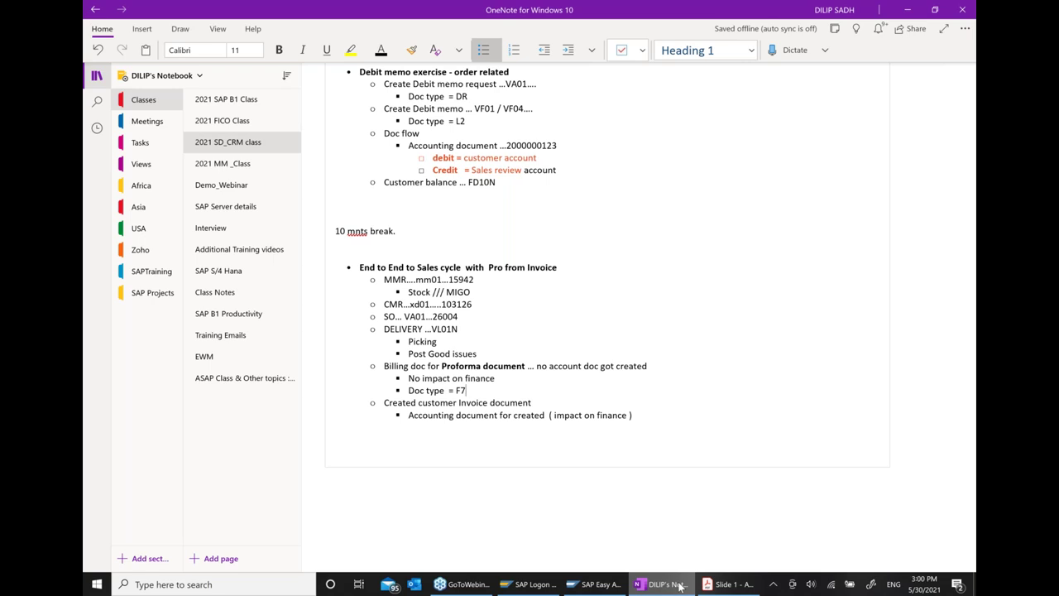
# Step: Switch to SAP, start transaction VF11, save the cancellation of the proposed customer invoice and leave the transaction
pyautogui.click(599, 584)
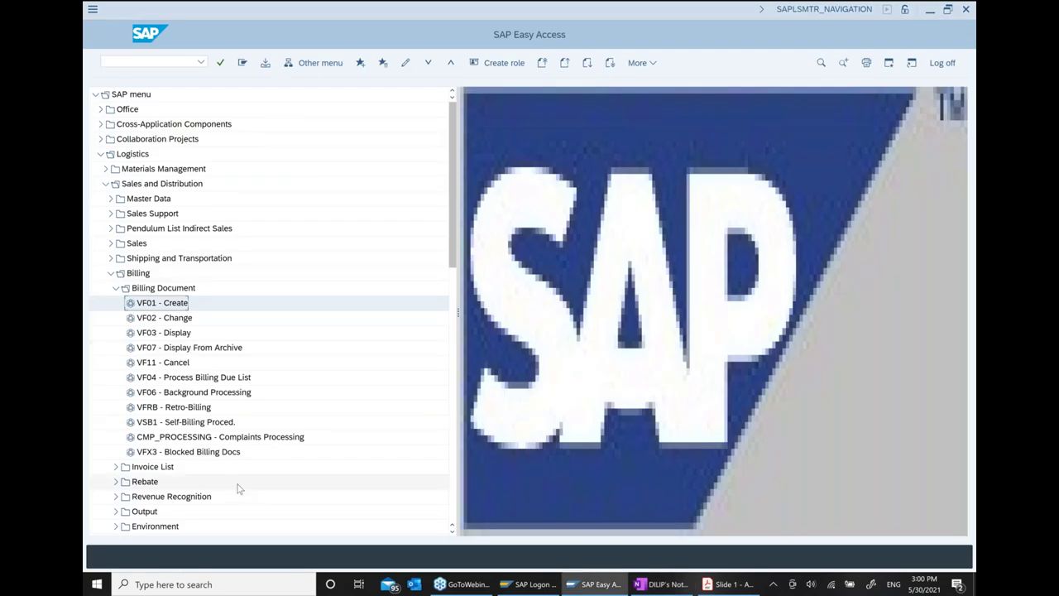
pyautogui.doubleClick(184, 369)
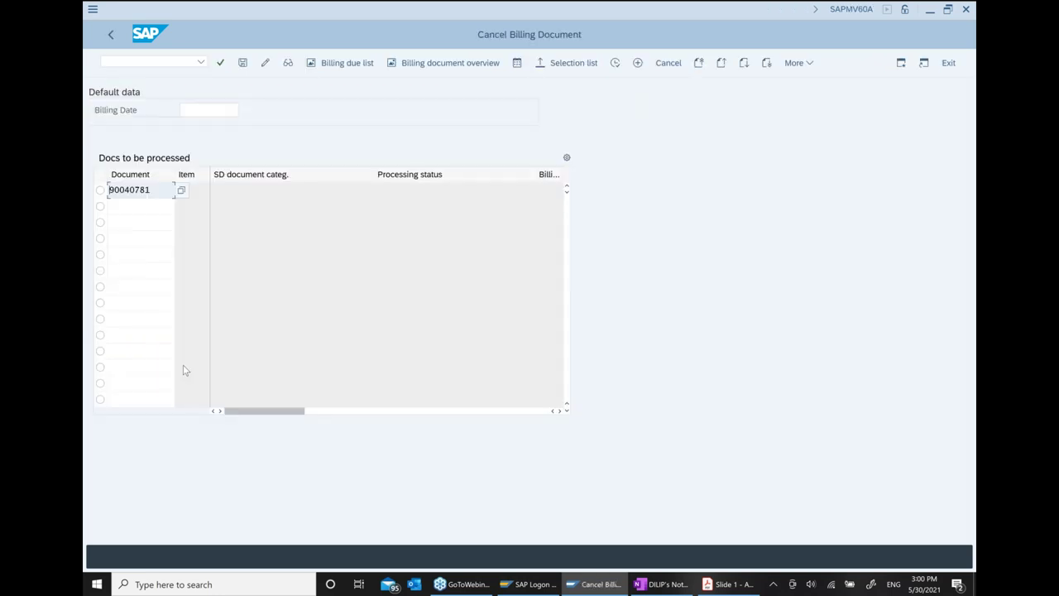
pyautogui.click(654, 581)
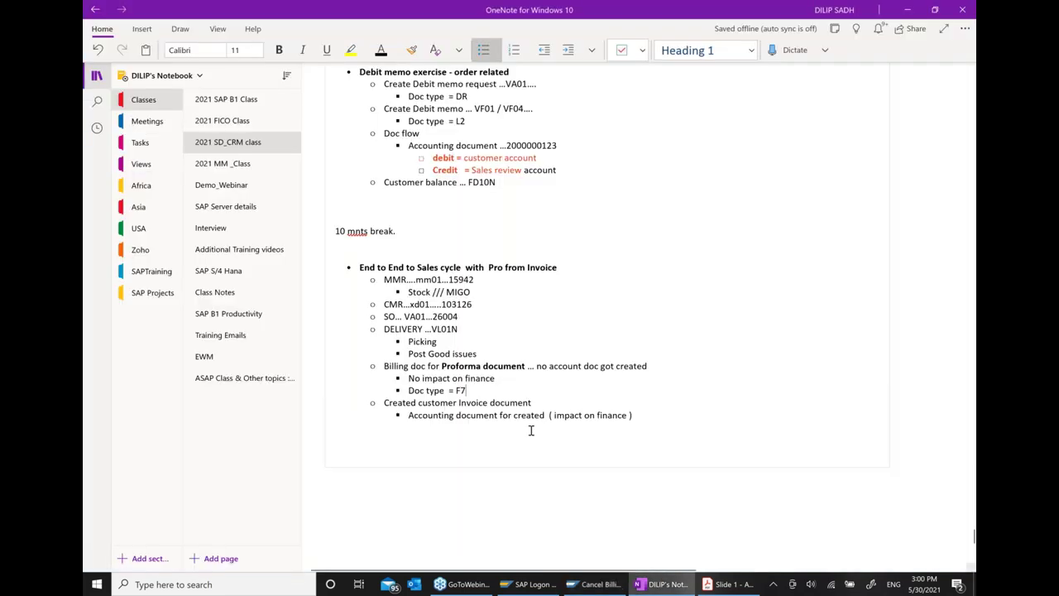
pyautogui.click(594, 584)
pyautogui.press('Return')
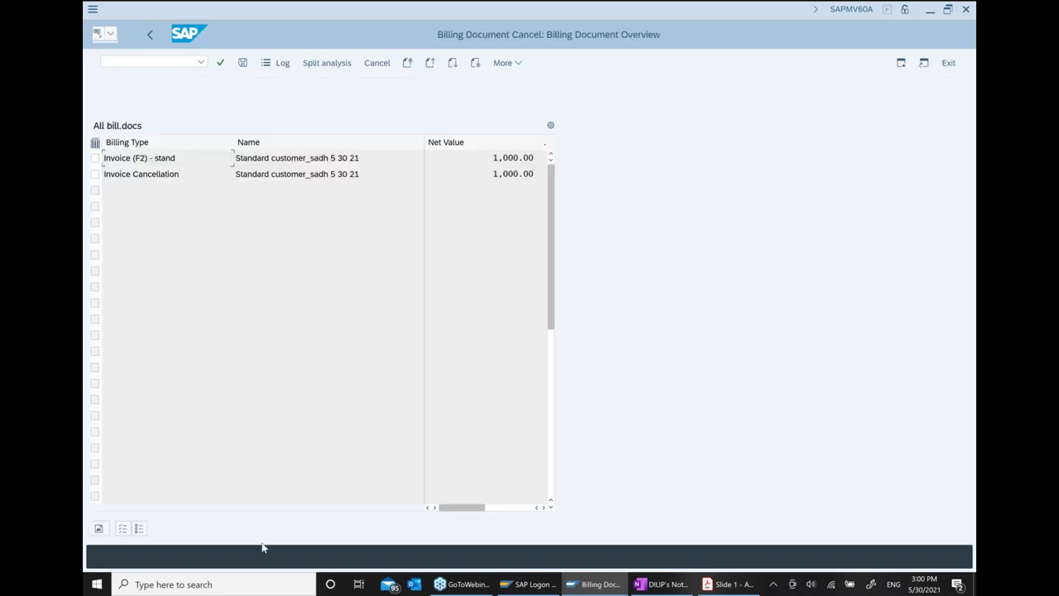
pyautogui.click(243, 64)
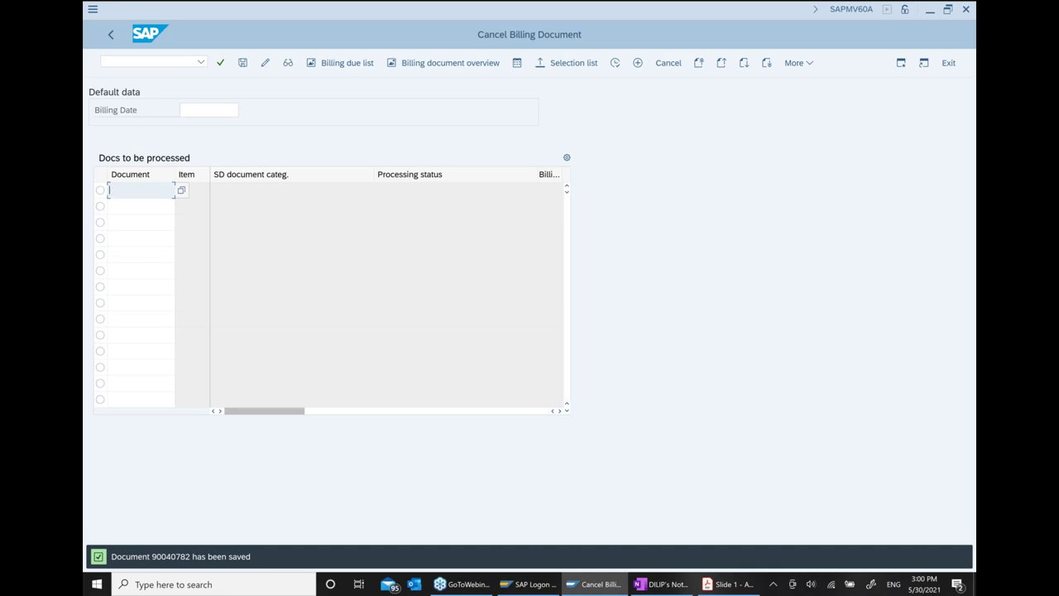
pyautogui.click(112, 35)
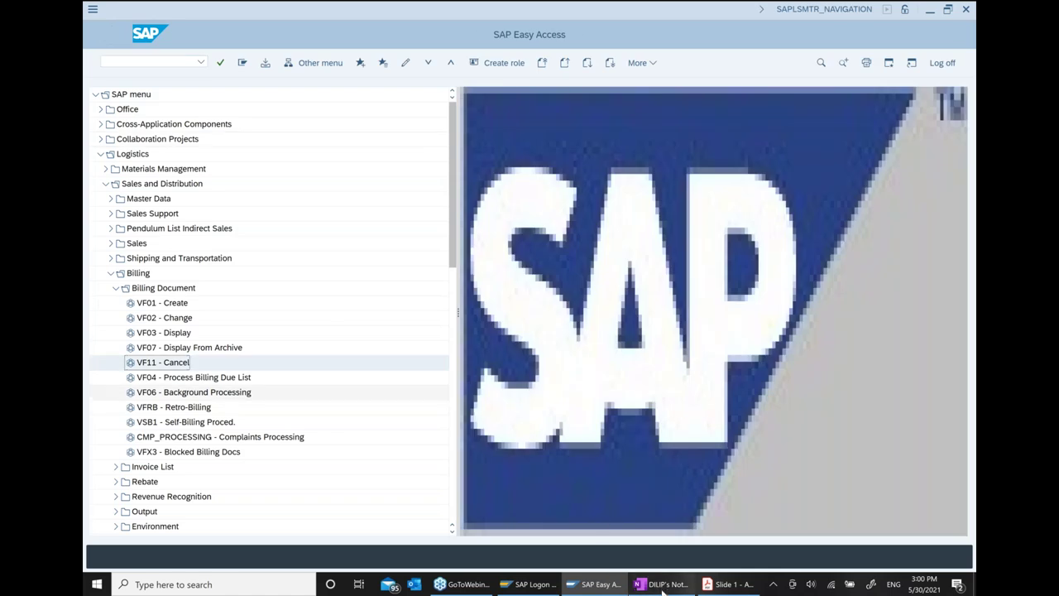
# Step: Switch to OneNote and add the bullet "Cancelled billing document ." below the accounting document line, one level out
pyautogui.click(662, 584)
pyautogui.click(674, 417)
pyautogui.press('Return')
pyautogui.hotkey('shift', 'Tab')
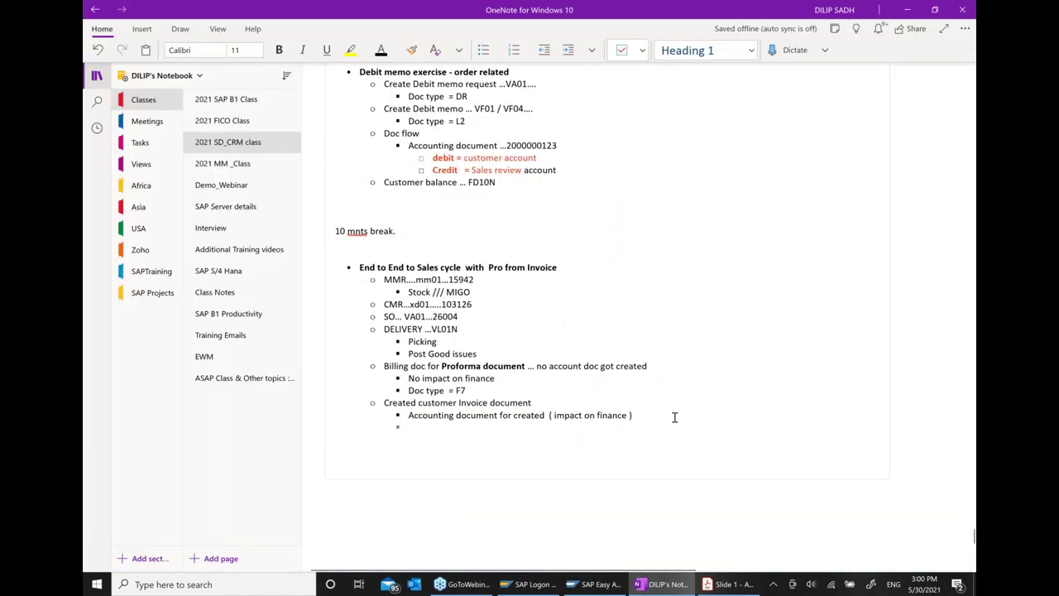
pyautogui.write('FBL5')
pyautogui.press('BackSpace')
pyautogui.press('BackSpace')
pyautogui.press('BackSpace')
pyautogui.press('BackSpace')
pyautogui.write('Cancelled billing doc')
pyautogui.press('BackSpace')
pyautogui.write('umen')
pyautogui.write('t .')
# Step: Extend the Cancelled billing document bullet with "( one billing doc is created then it can not changed) but we can cancel it"
pyautogui.write(' ( one doc')
pyautogui.press('BackSpace')
pyautogui.press('BackSpace')
pyautogui.press('BackSpace')
pyautogui.write('billing doc')
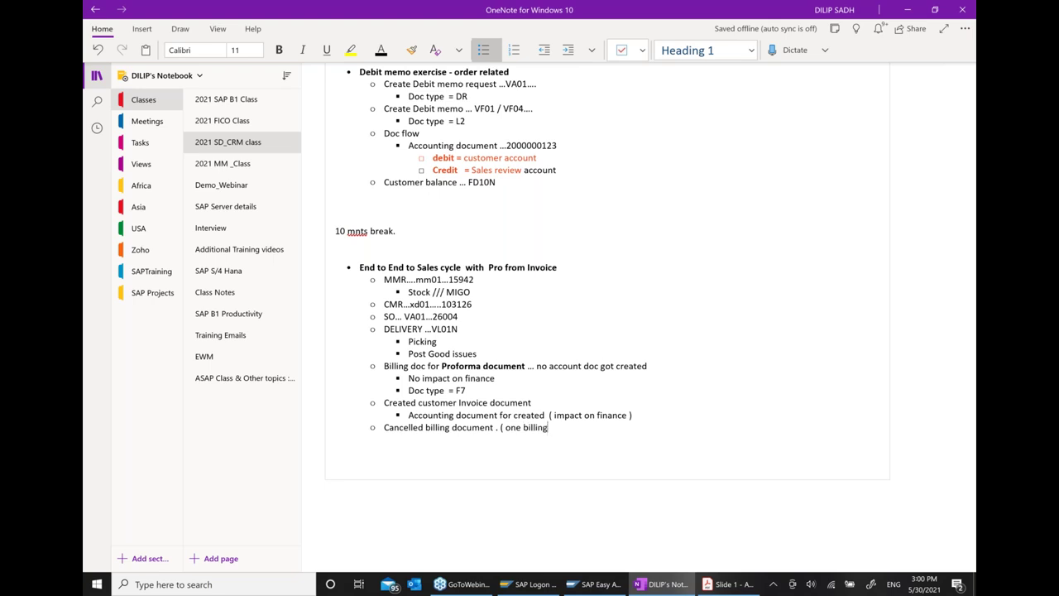
pyautogui.write(' is craeted then it can n')
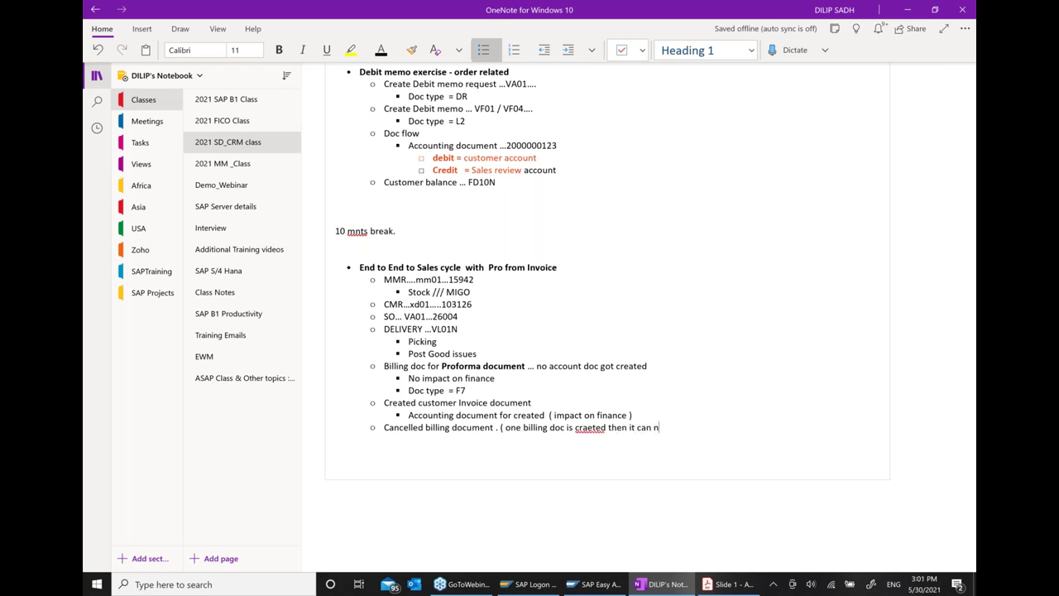
pyautogui.write('ot changed')
pyautogui.rightClick(591, 428)
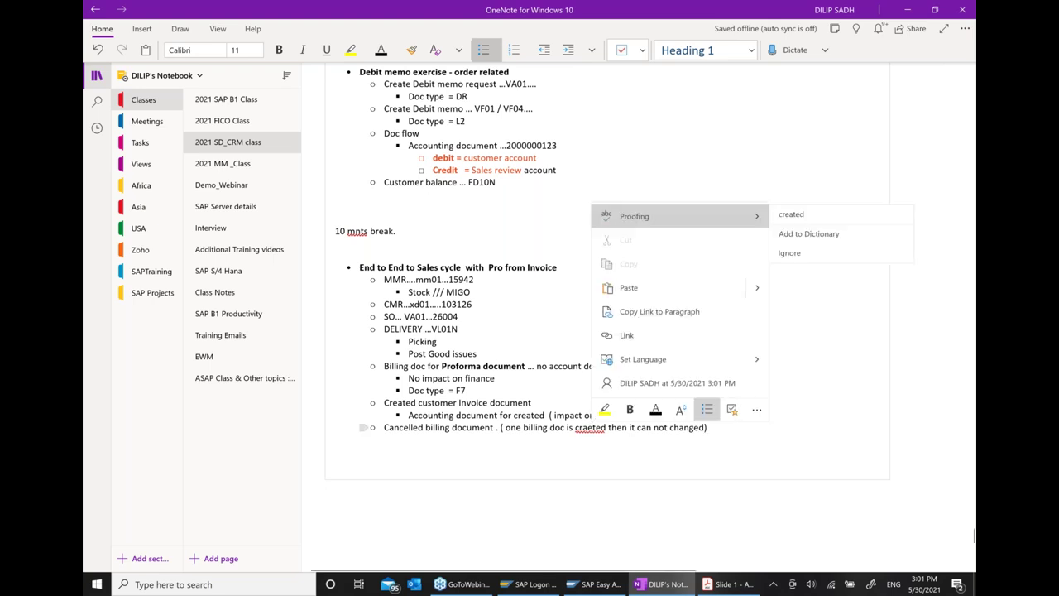
pyautogui.click(791, 215)
pyautogui.write('but we can cance')
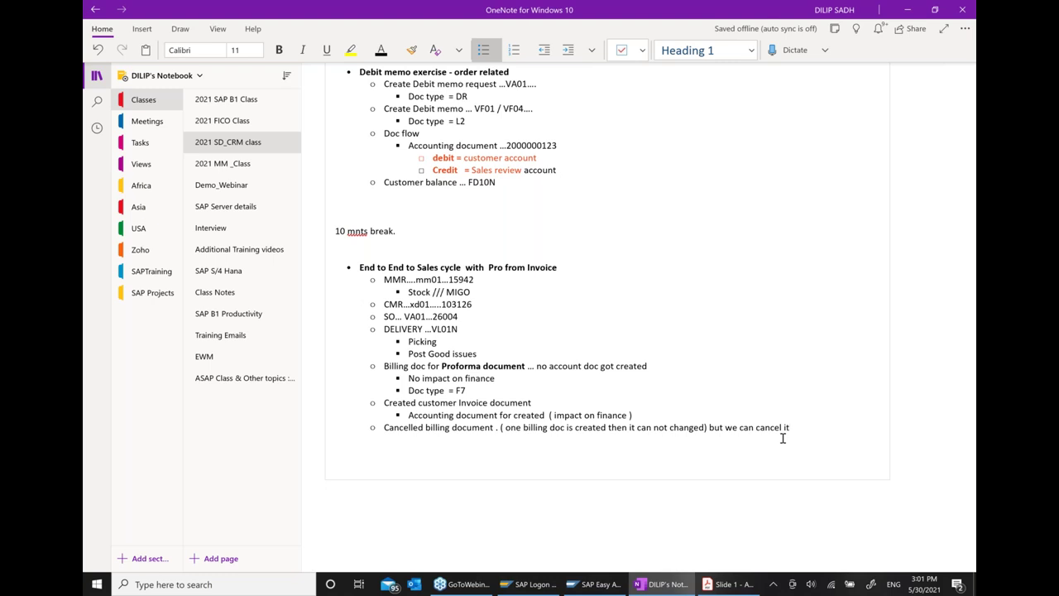
pyautogui.write('l it')
# Step: Add the bullet "Doc flow ... VA03" below the Cancelled billing document line at the same level
pyautogui.press('Return')
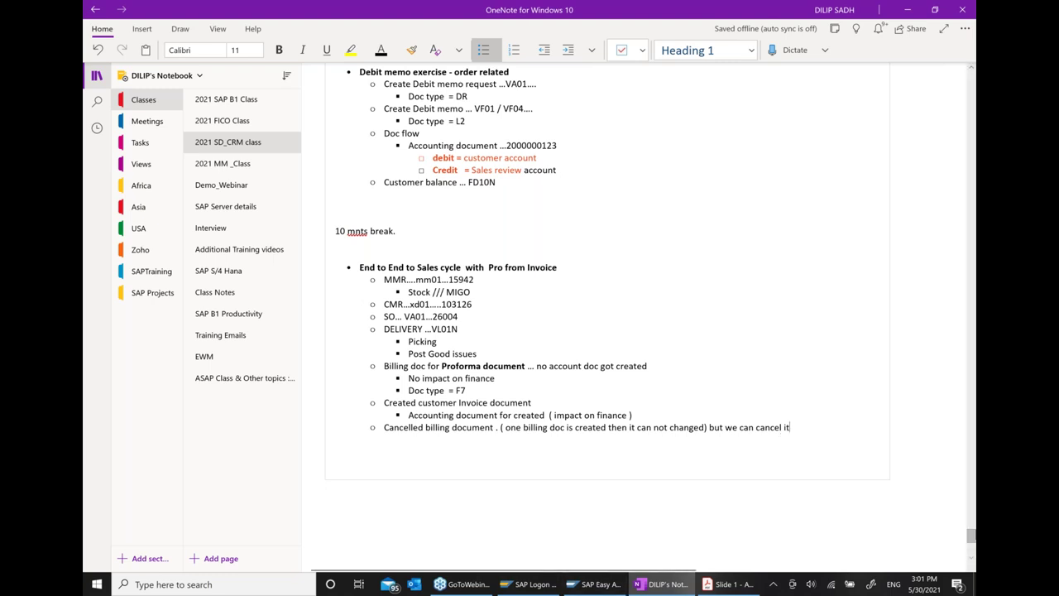
pyautogui.write('d')
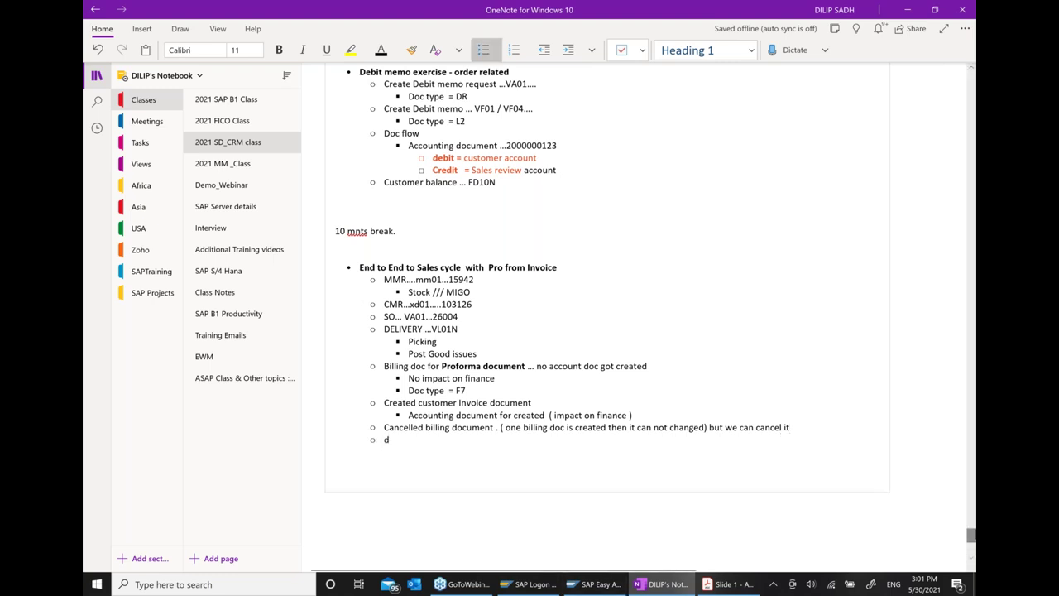
pyautogui.write('oc fl')
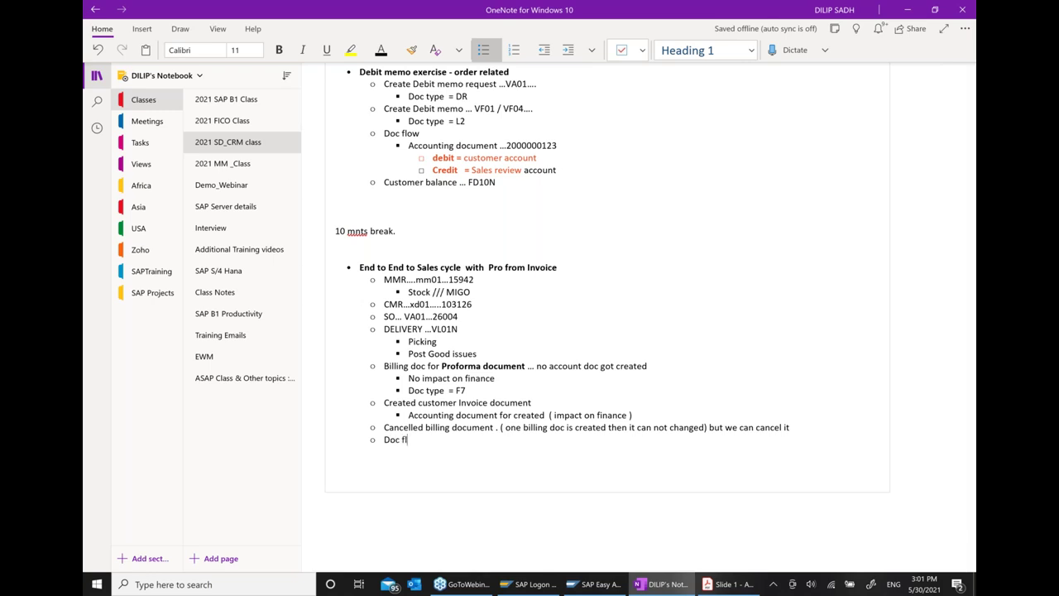
pyautogui.write('ow ... V')
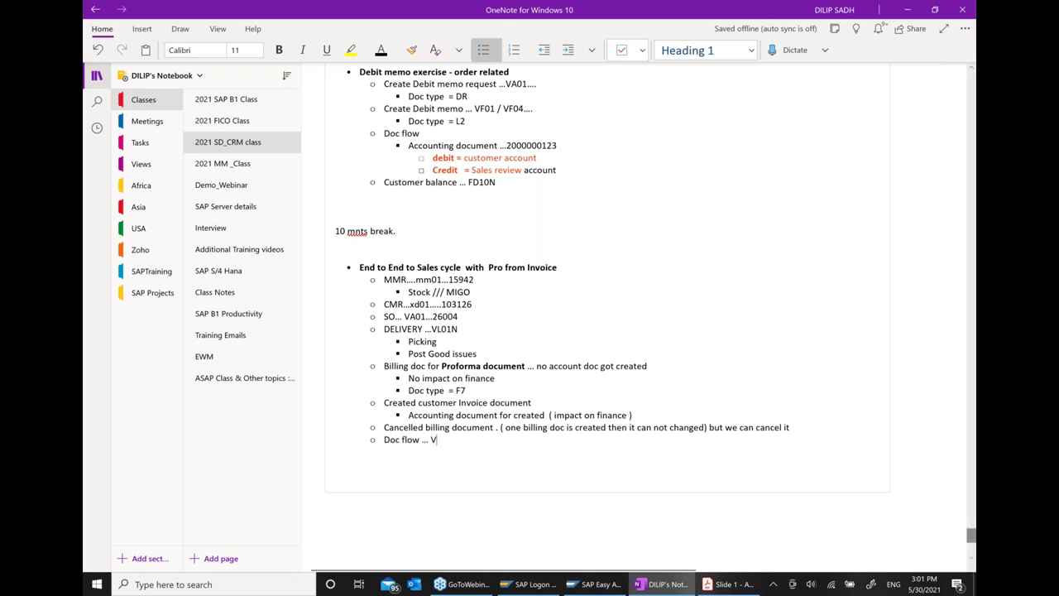
pyautogui.write('A03')
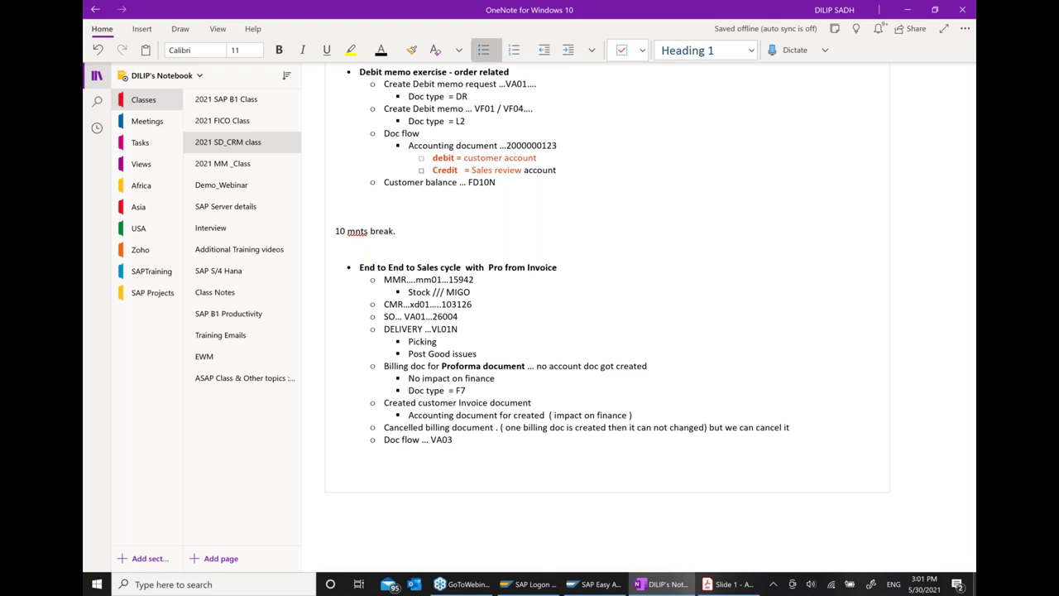
# Step: Switch to SAP, start transaction VA03 and open the document flow of the proposed sales order
pyautogui.click(592, 584)
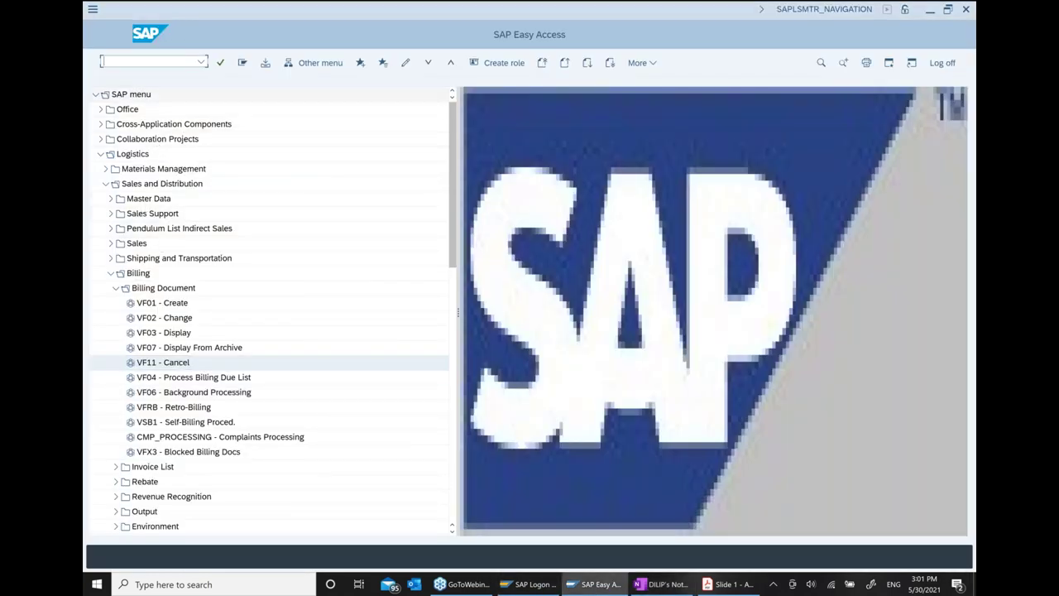
pyautogui.write('VA03')
pyautogui.press('Return')
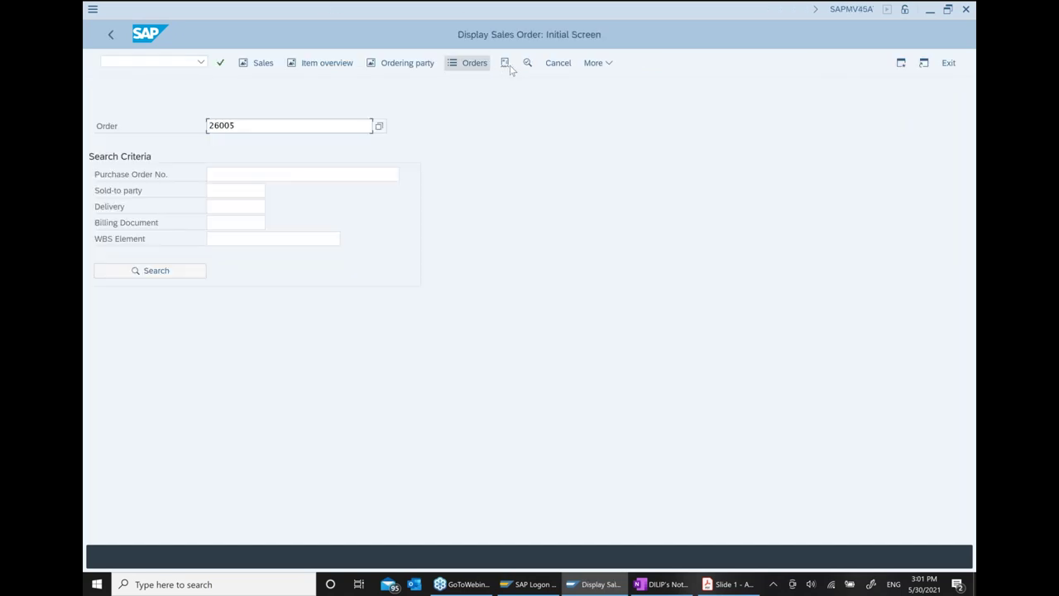
pyautogui.click(599, 64)
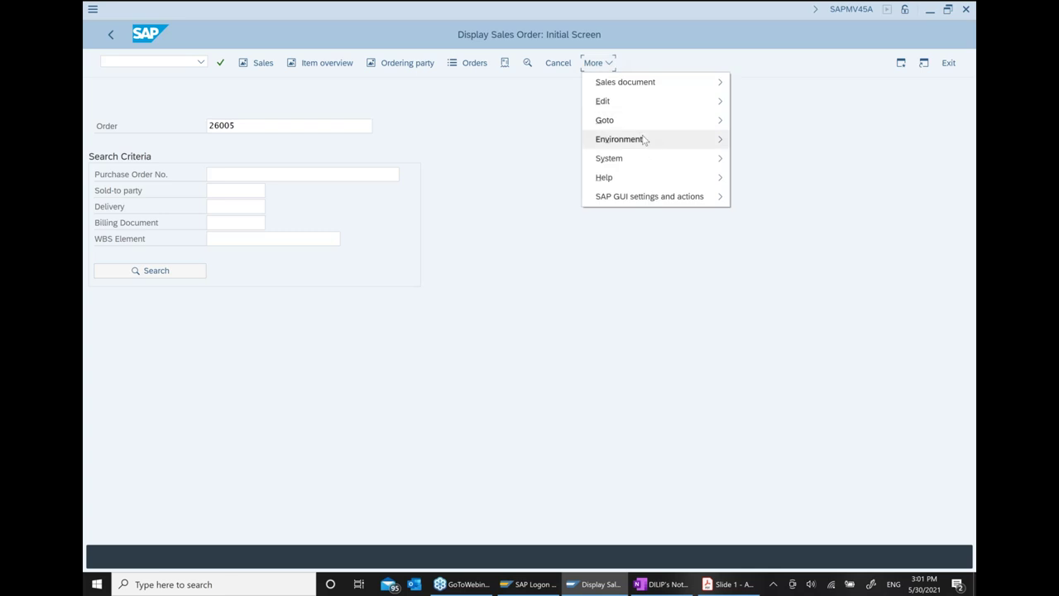
pyautogui.moveTo(644, 141)
pyautogui.click(784, 216)
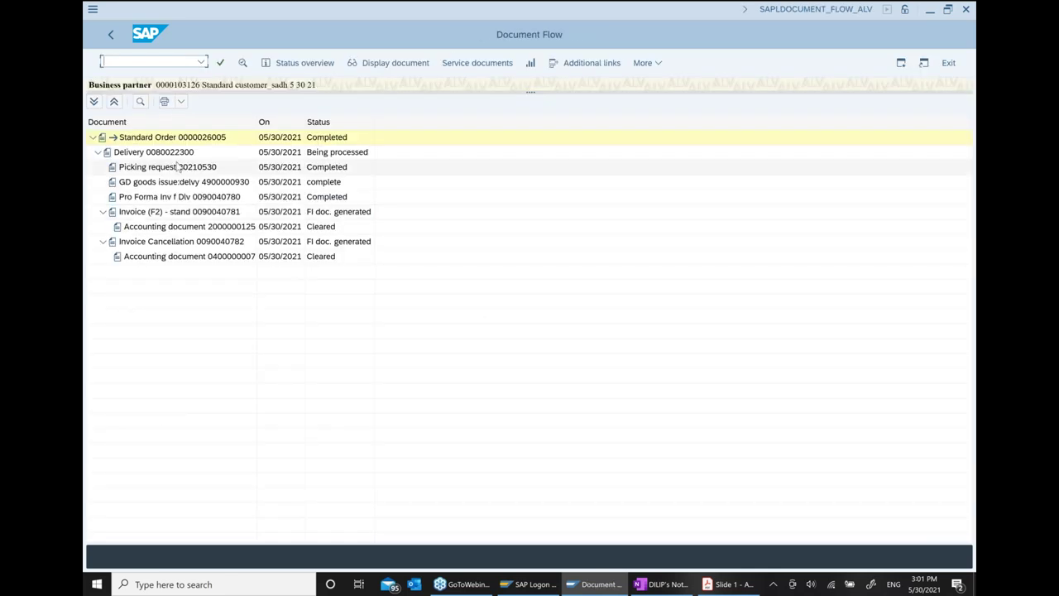
# Step: Examine the delivery, picking, goods issue, pro forma, invoice and accounting entries in the document flow and display the invoice cancellation document
pyautogui.click(162, 154)
pyautogui.click(144, 168)
pyautogui.click(143, 183)
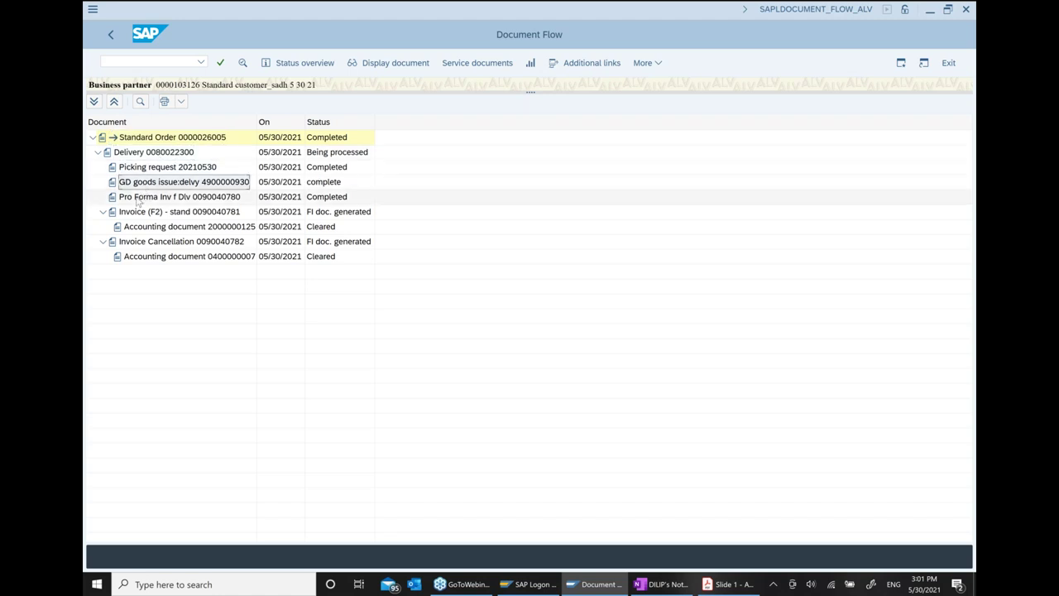
pyautogui.click(138, 199)
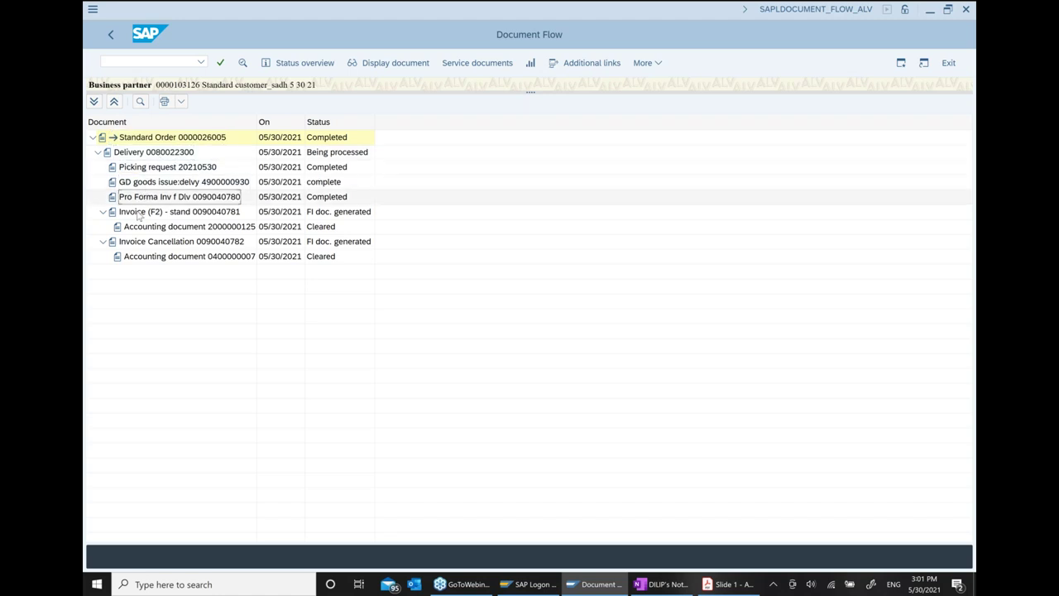
pyautogui.click(139, 213)
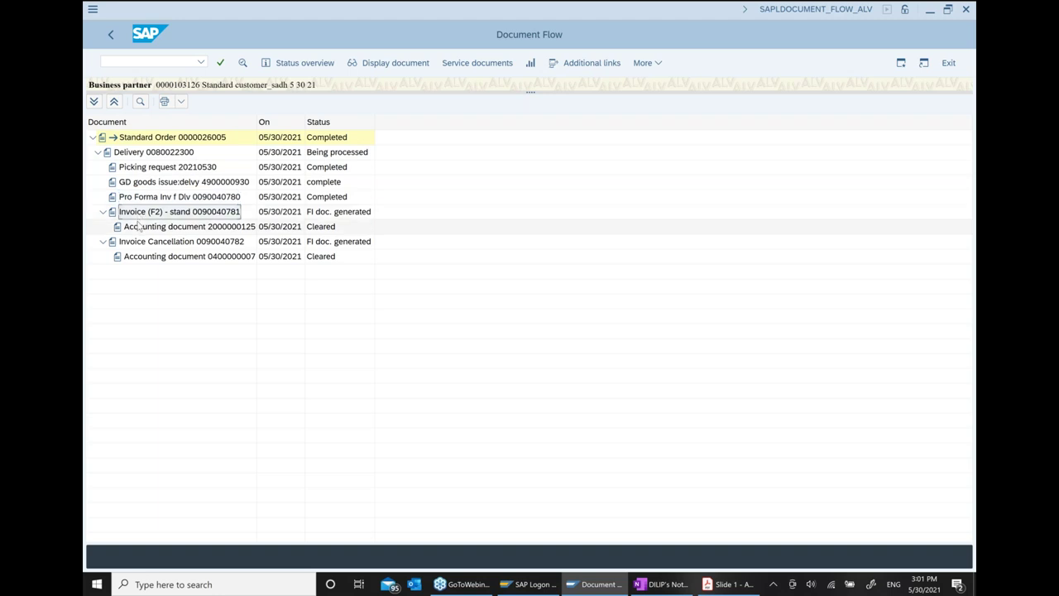
pyautogui.click(187, 229)
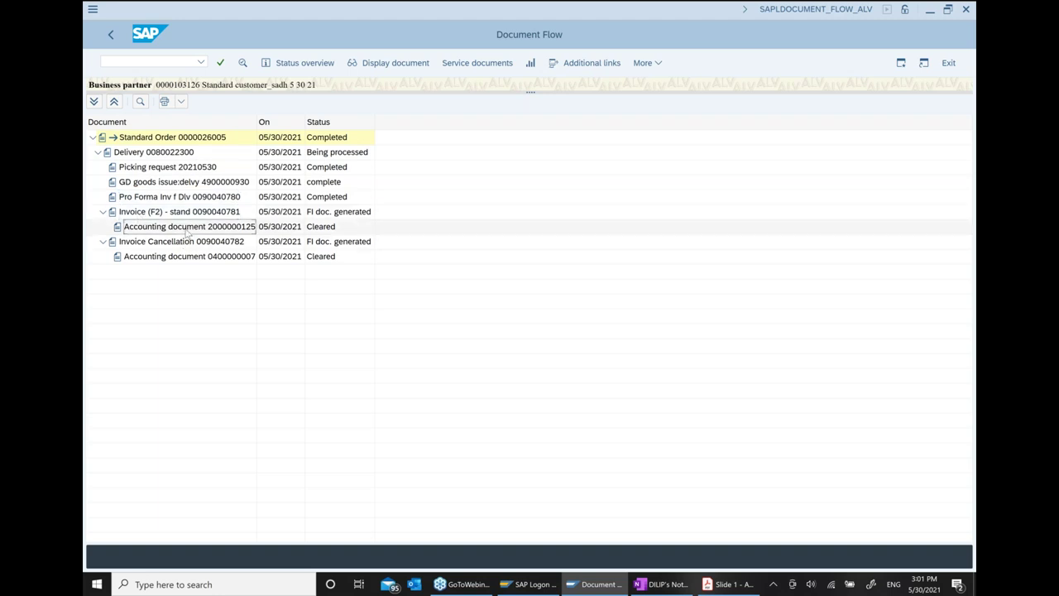
pyautogui.click(238, 213)
pyautogui.click(237, 241)
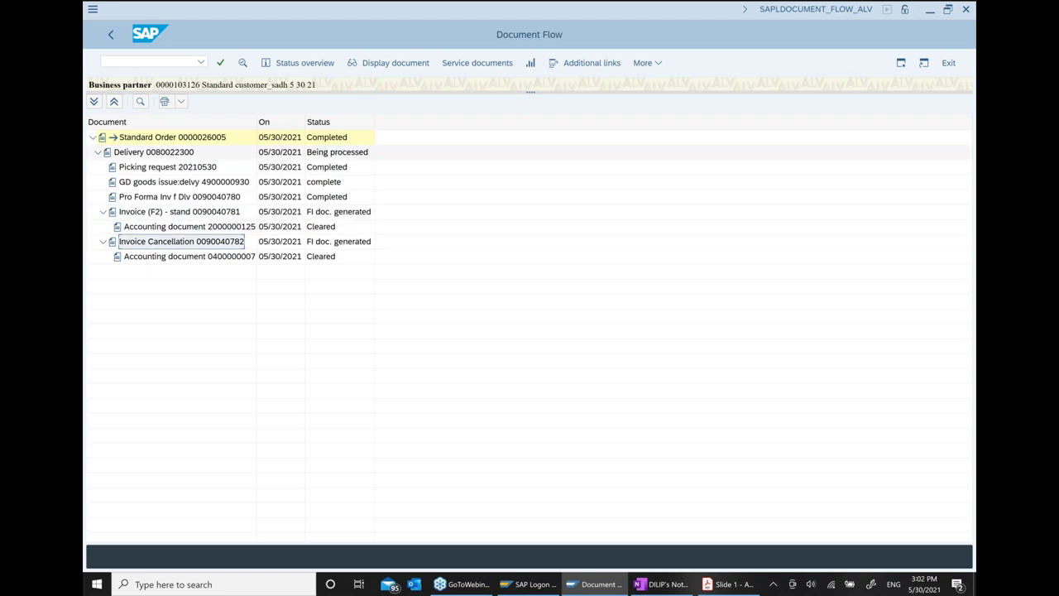
pyautogui.click(392, 67)
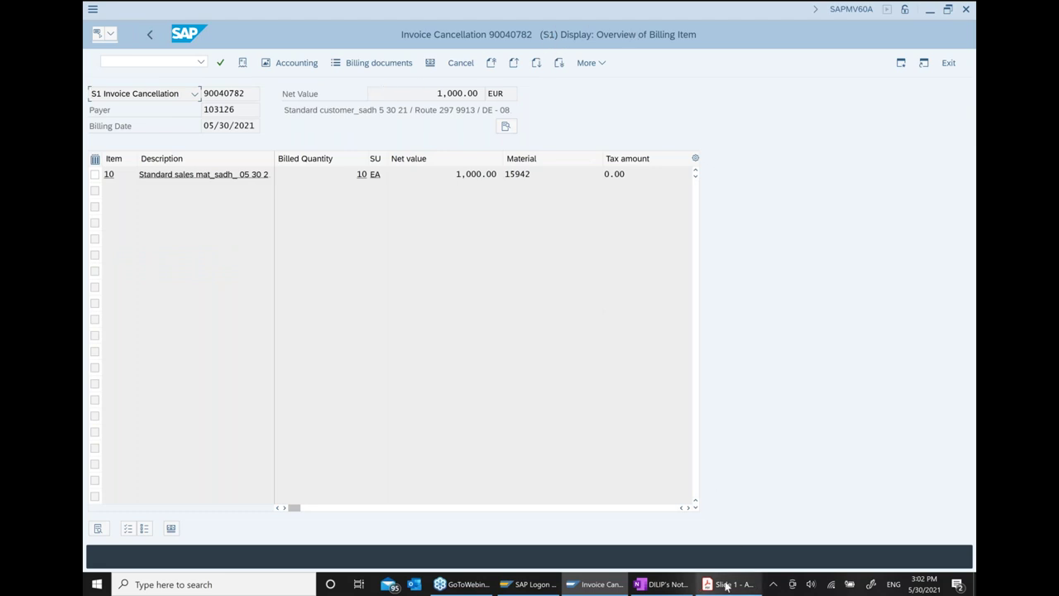
# Step: Switch to OneNote and add the sub-bullet "Doc type = S1" below the Cancelled billing document line, one level in
pyautogui.click(679, 584)
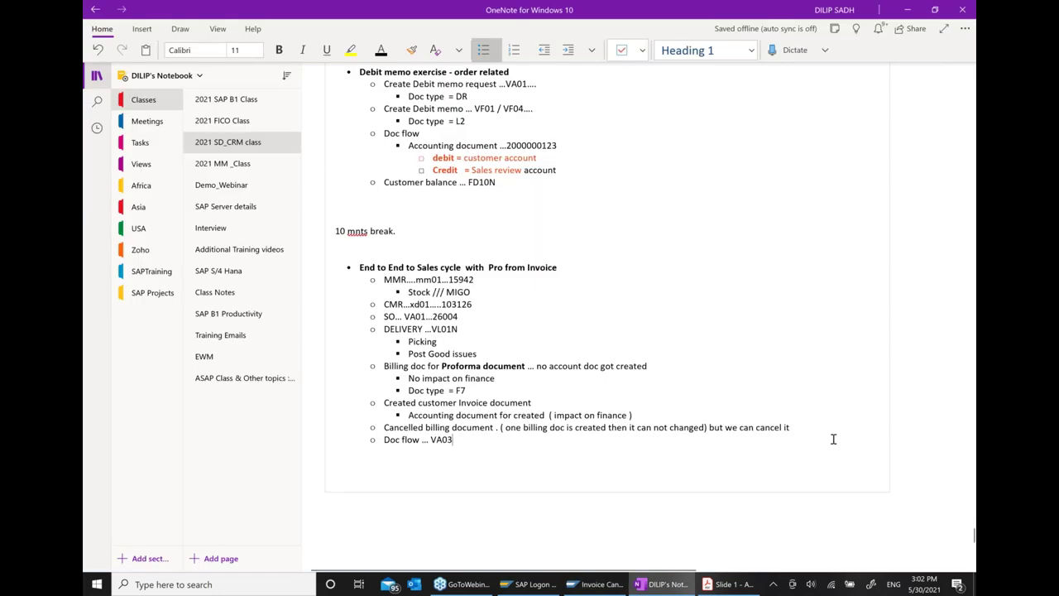
pyautogui.press('Return')
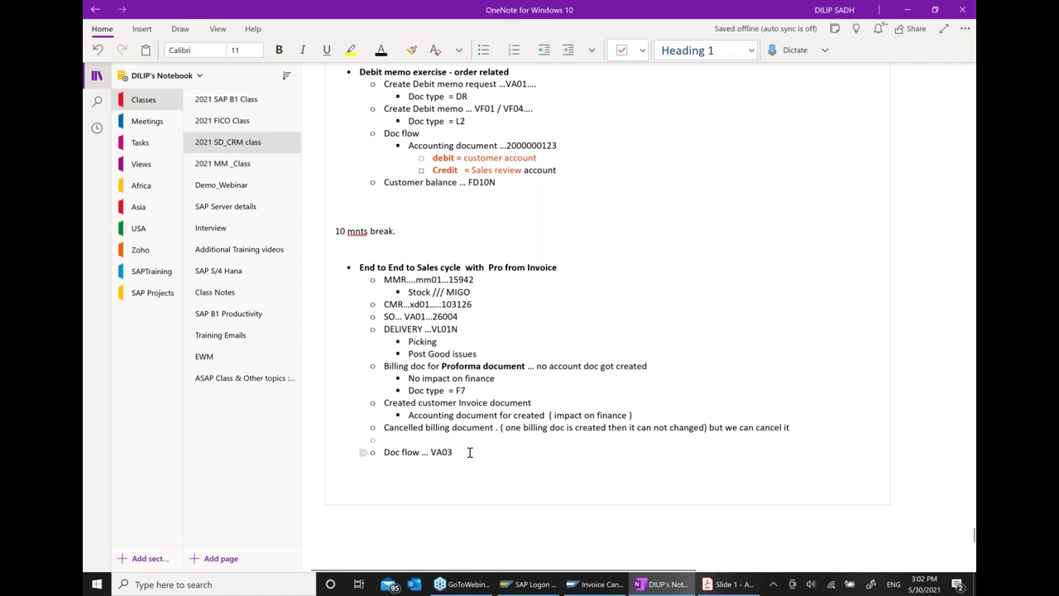
pyautogui.press('Delete')
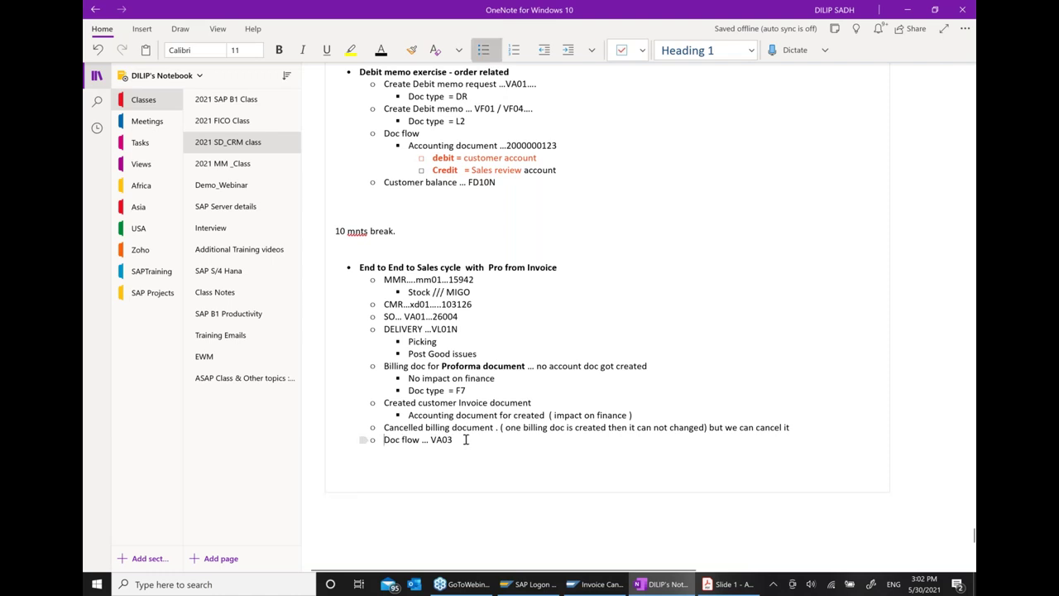
pyautogui.click(799, 428)
pyautogui.press('Return')
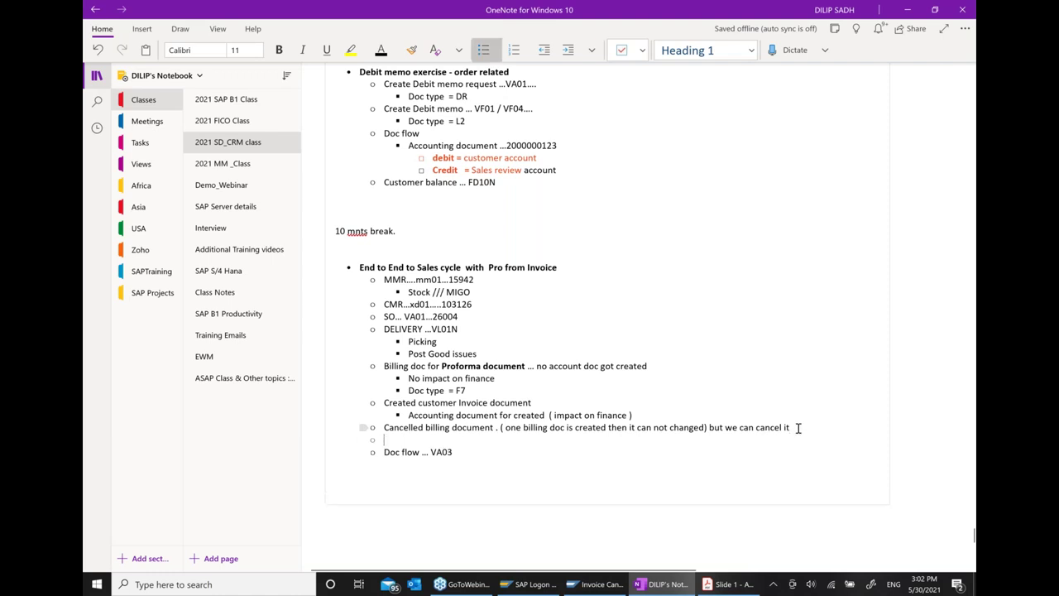
pyautogui.click(576, 53)
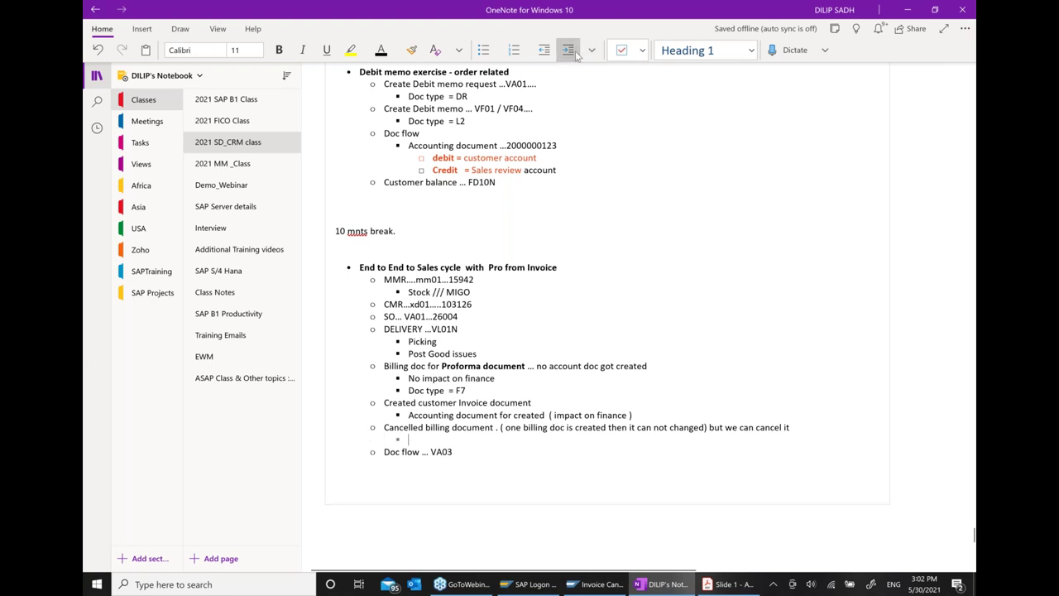
pyautogui.write('Doc type')
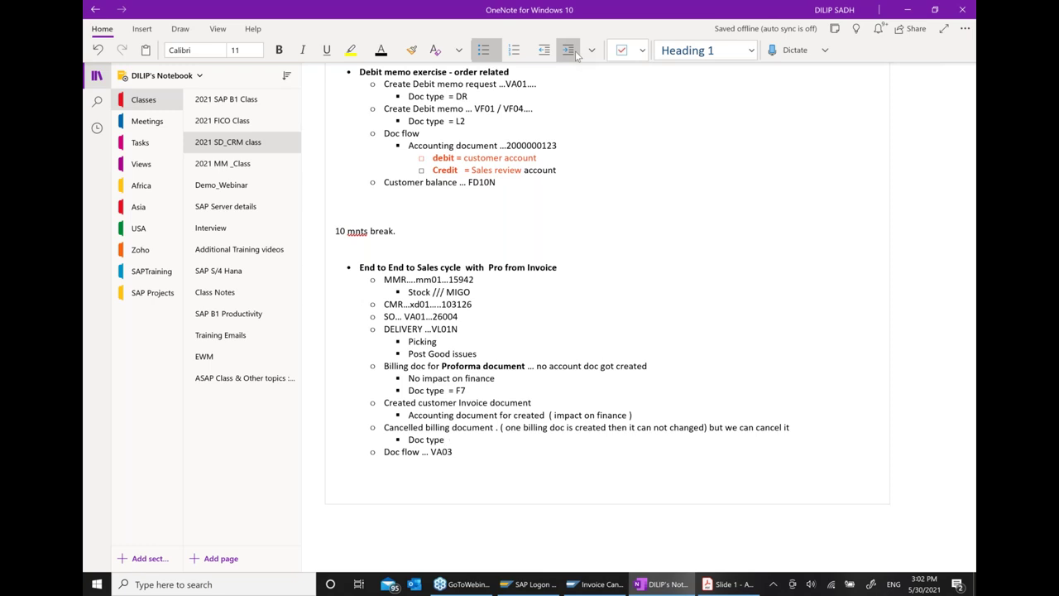
pyautogui.write(' = S1')
# Step: Switch to SAP, open the accounting document of the invoice cancellation and check the amount on the customer line
pyautogui.click(621, 584)
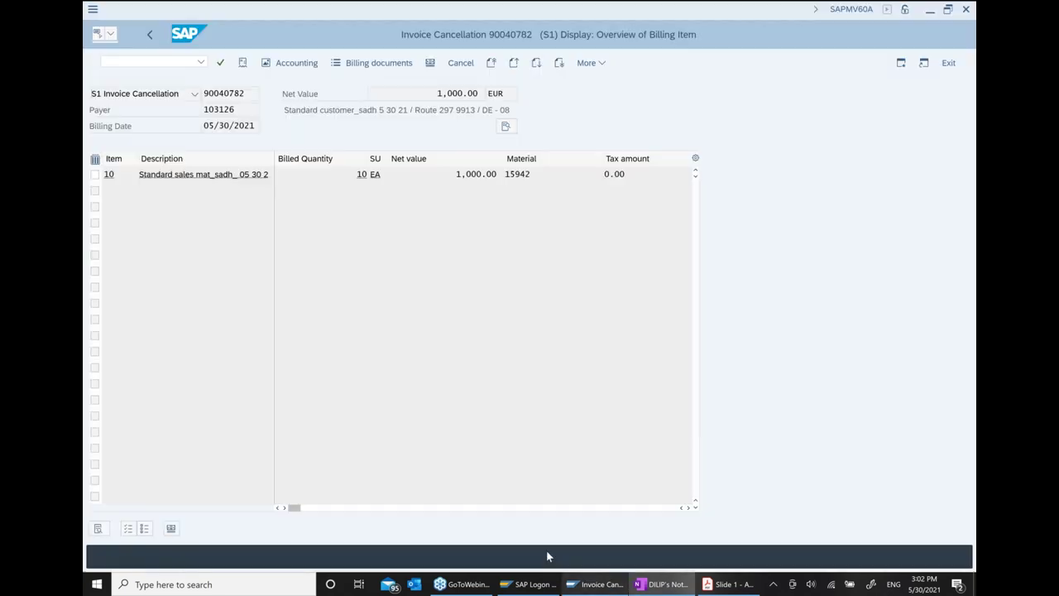
pyautogui.click(300, 69)
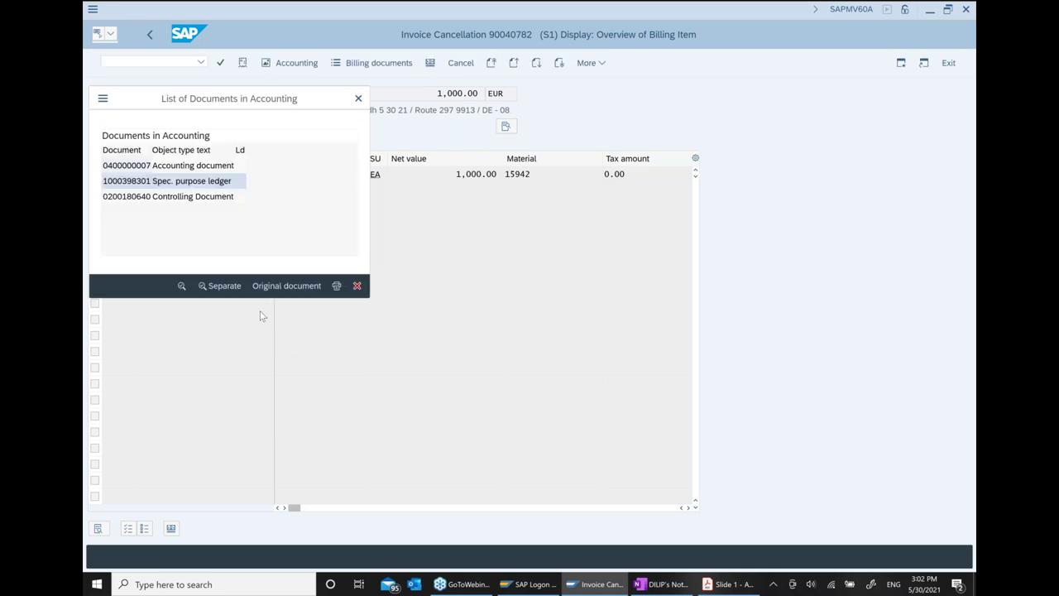
pyautogui.moveTo(223, 101); pyautogui.dragTo(349, 176)
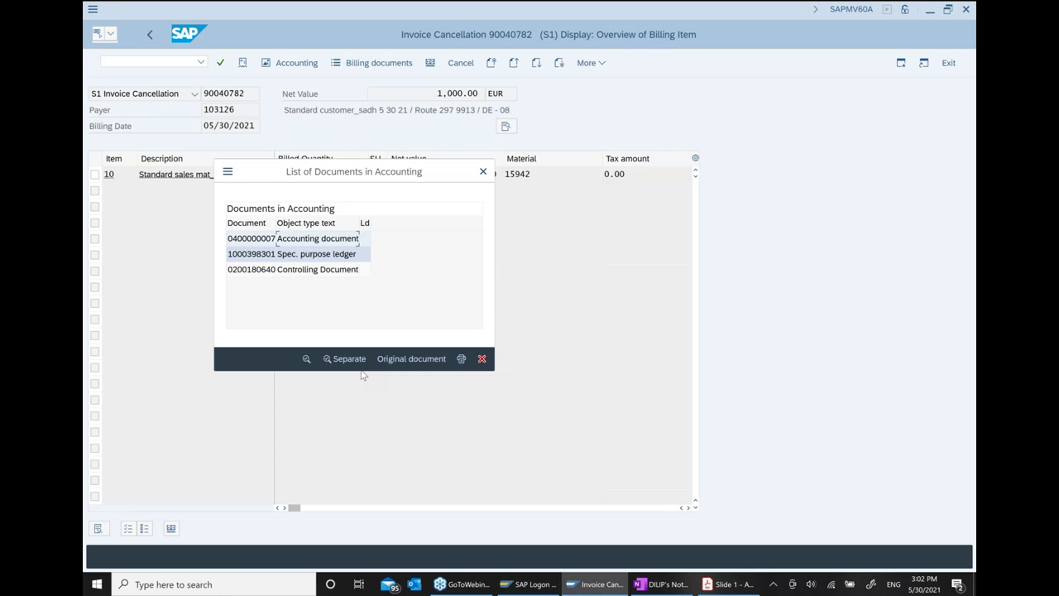
pyautogui.doubleClick(300, 238)
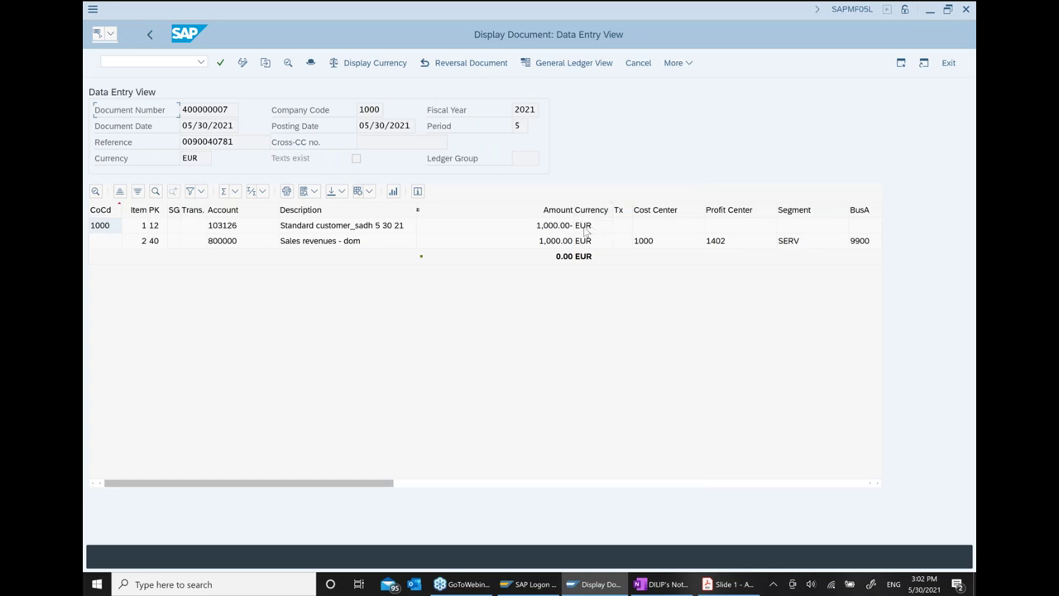
pyautogui.click(556, 230)
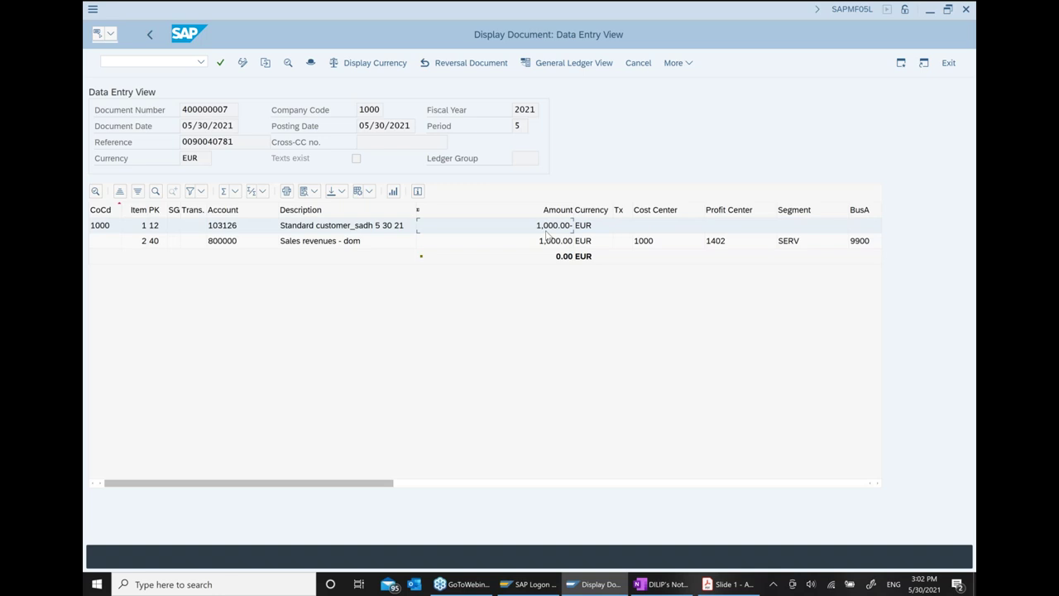
# Step: Switch to OneNote and copy the Accounting document line with its Credit and Debit sub-lines from the Credit memo exercise
pyautogui.click(662, 584)
pyautogui.scroll(3, 591, 392)
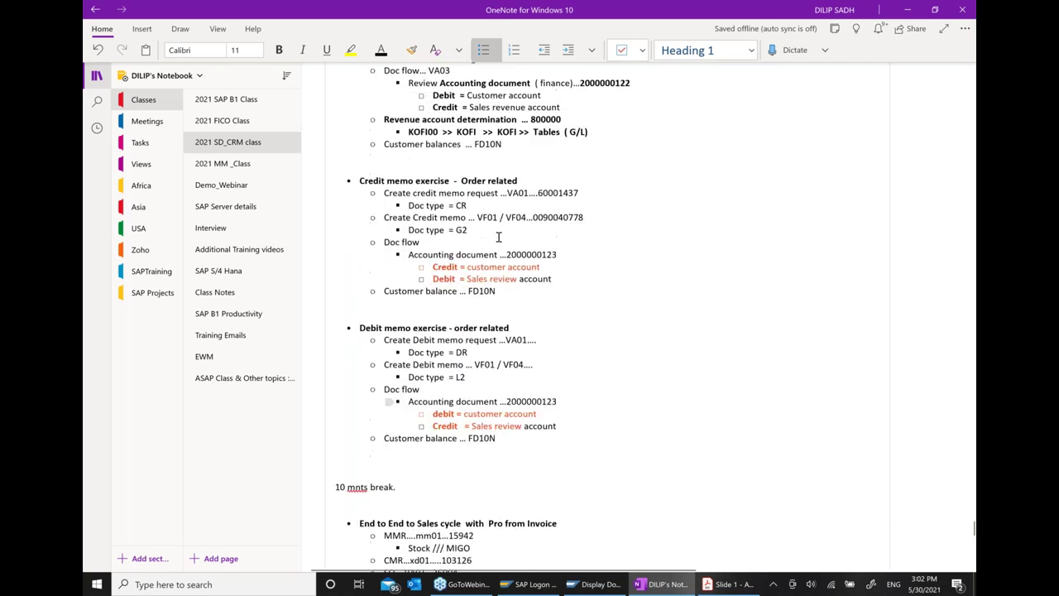
pyautogui.moveTo(559, 292); pyautogui.dragTo(412, 274)
pyautogui.hotkey('ctrl', 'c')
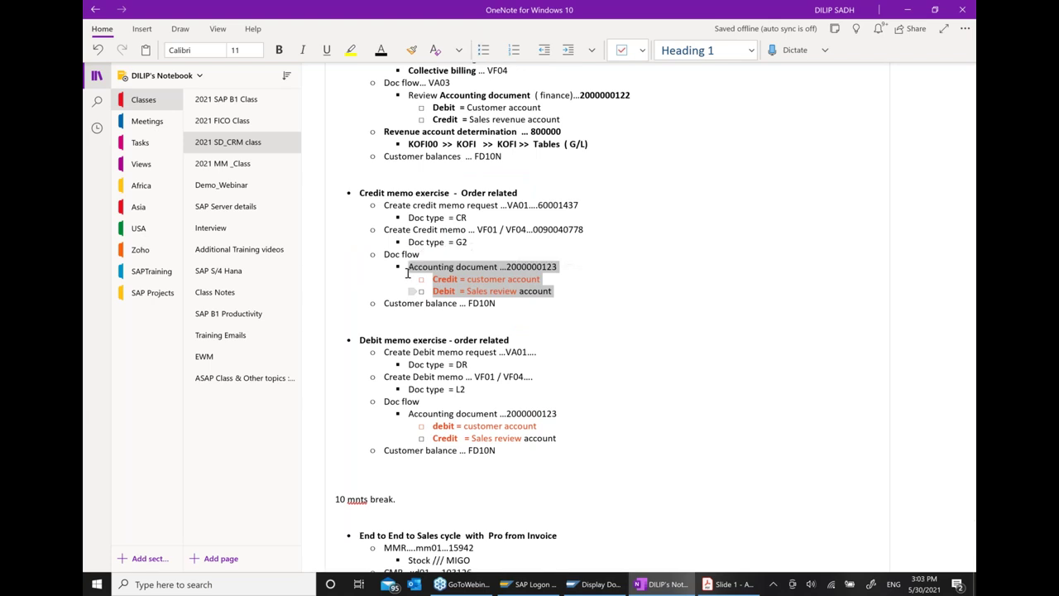
# Step: Add the bullet "Verify Accounting doc" below the last Doc flow line and paste the copied accounting document lines beneath it
pyautogui.scroll(-5, 617, 315)
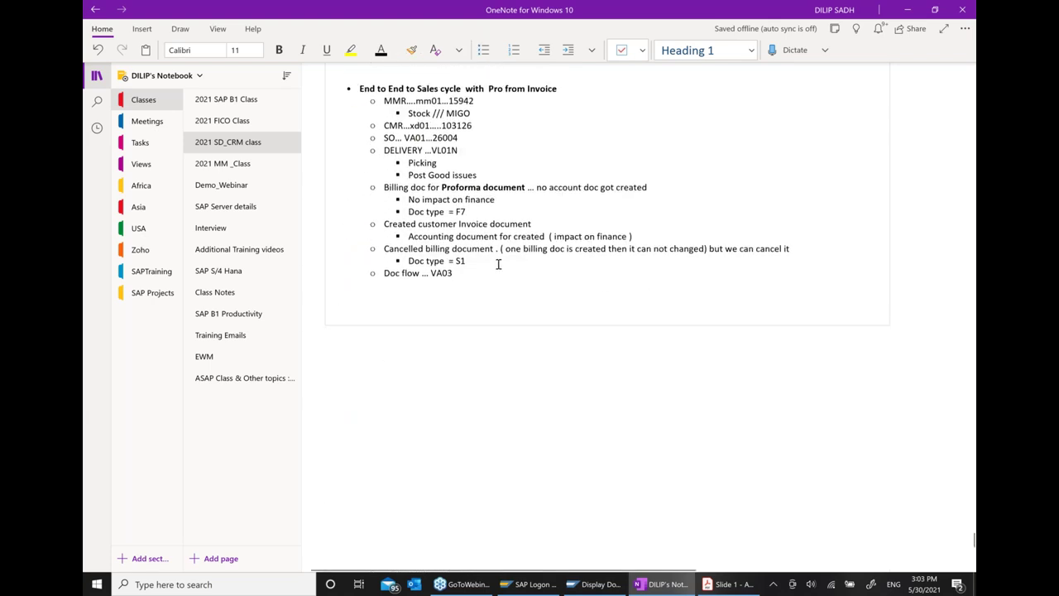
pyautogui.click(498, 264)
pyautogui.click(475, 274)
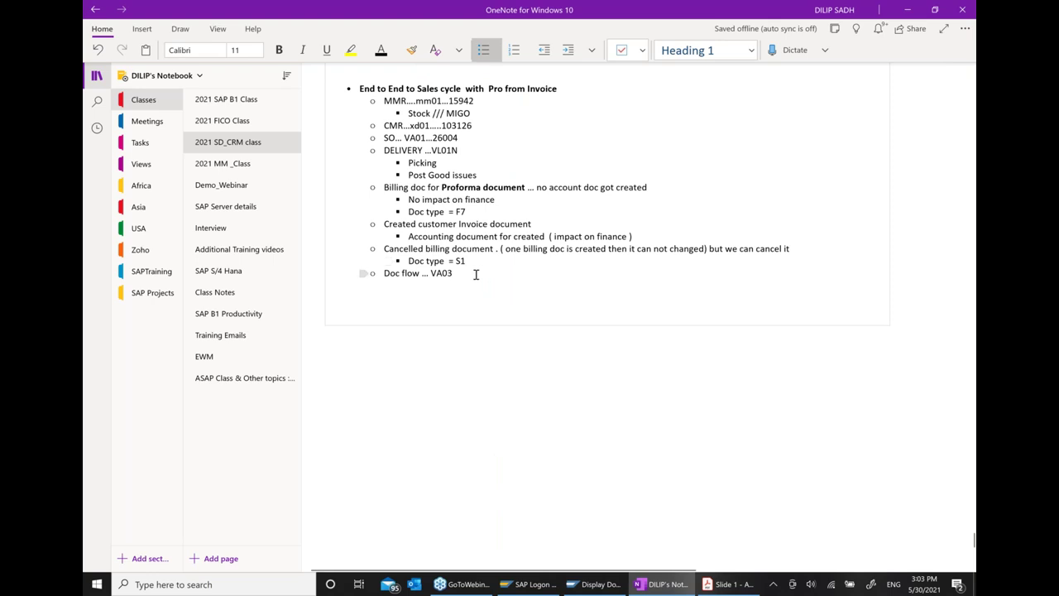
pyautogui.press('Return')
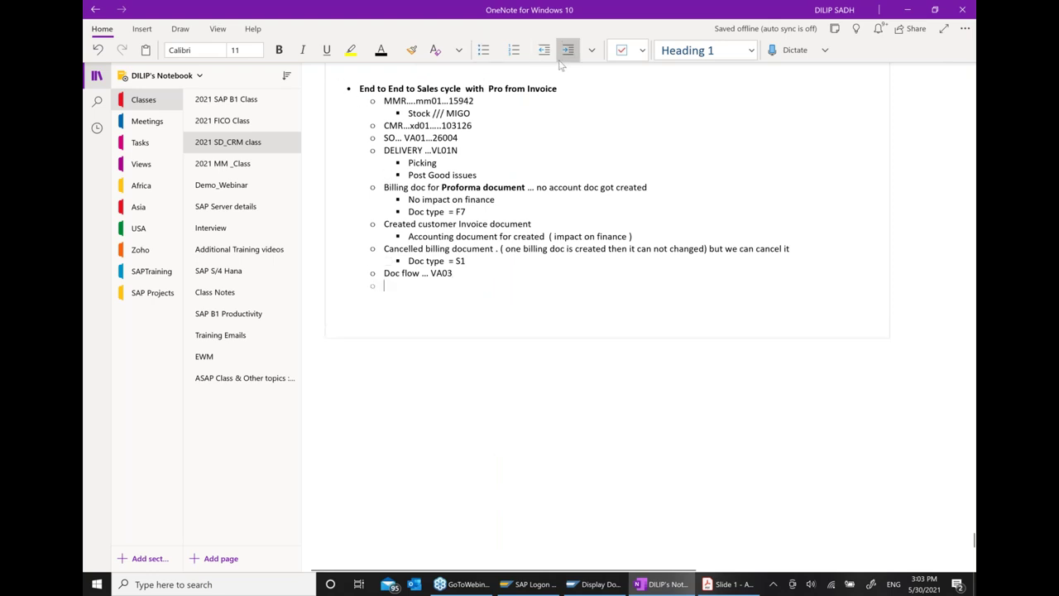
pyautogui.write('VER')
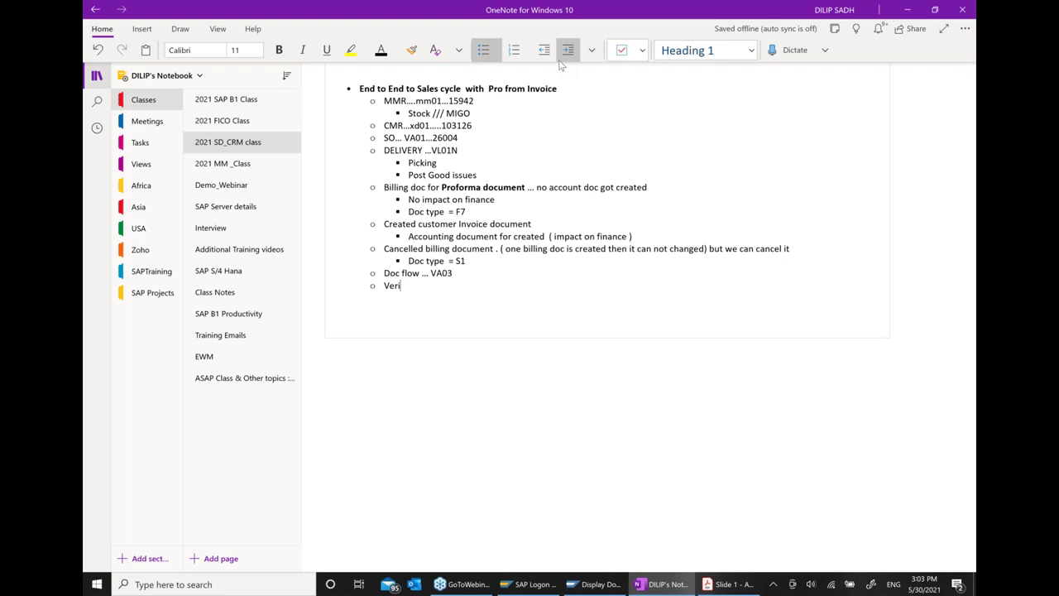
pyautogui.write('ify Accounting doc')
pyautogui.press('Return')
pyautogui.hotkey('ctrl', 'v')
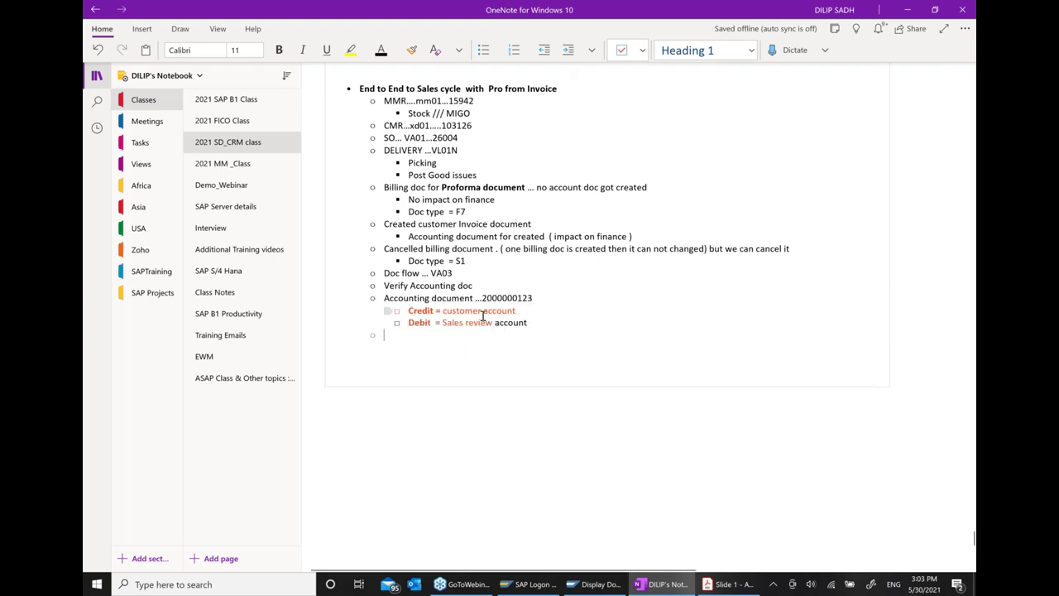
# Step: Switch to SAP, recheck the cancellation's accounting entries and return to the billing item overview, closing the list of accounting documents
pyautogui.click(433, 310)
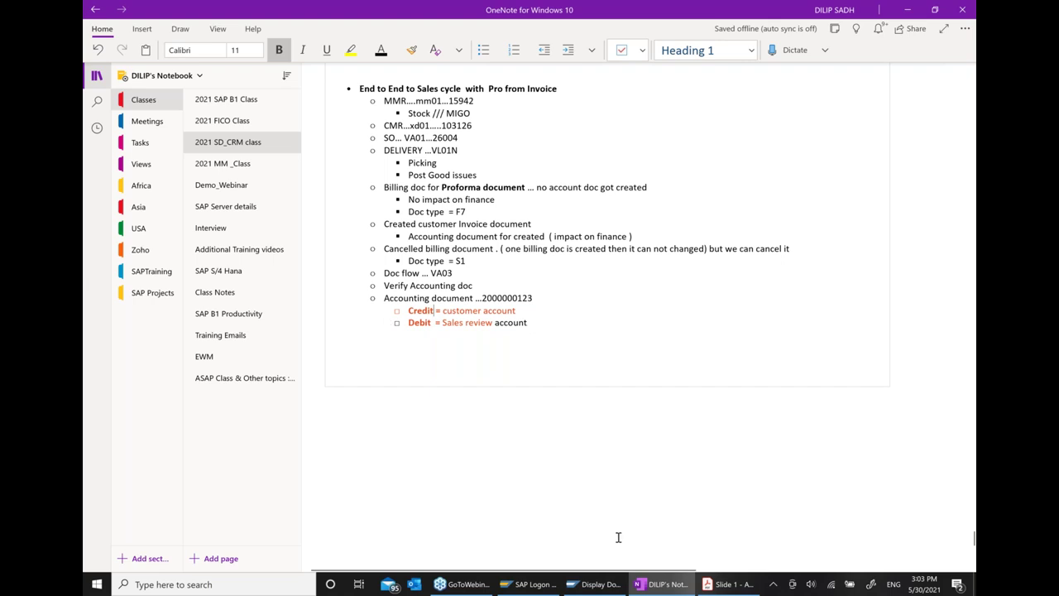
pyautogui.click(592, 585)
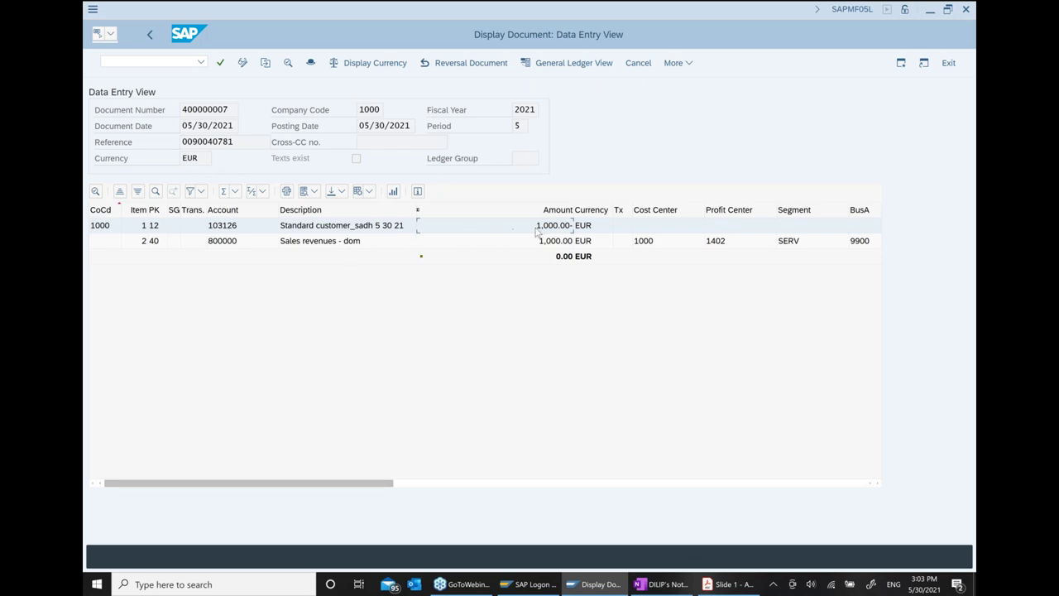
pyautogui.click(150, 35)
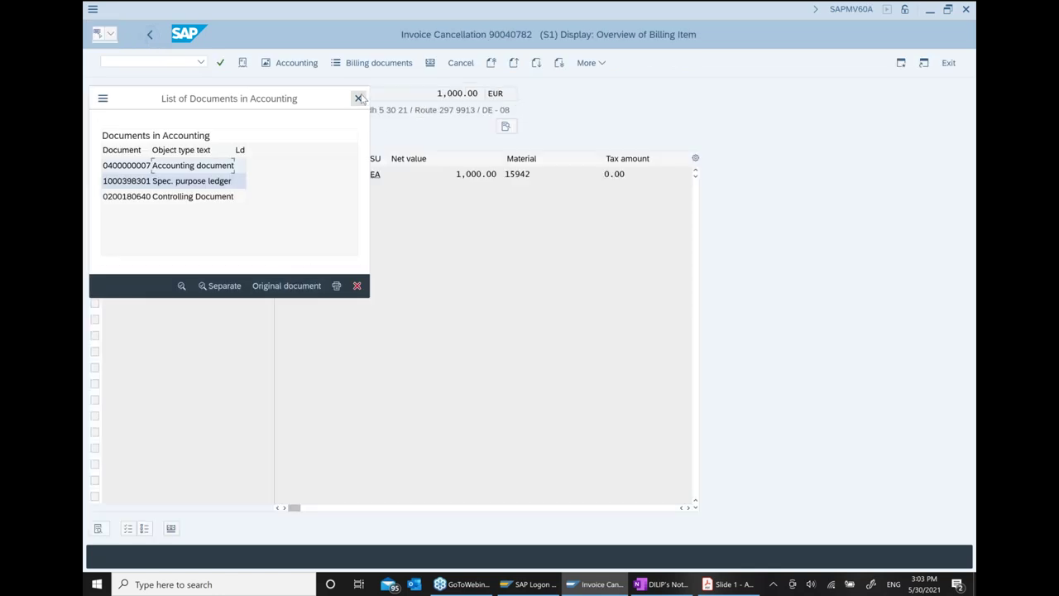
pyautogui.click(358, 97)
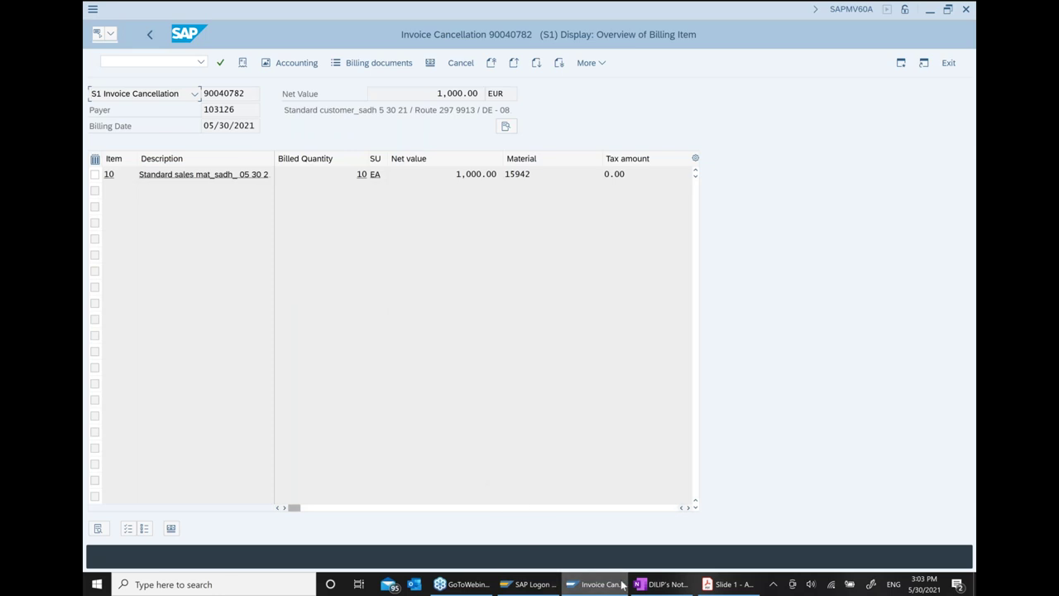
# Step: Switch to OneNote and move the Accounting document line with its Credit and Debit sub-lines from the list's end to beneath "Doc type = S1"
pyautogui.click(662, 584)
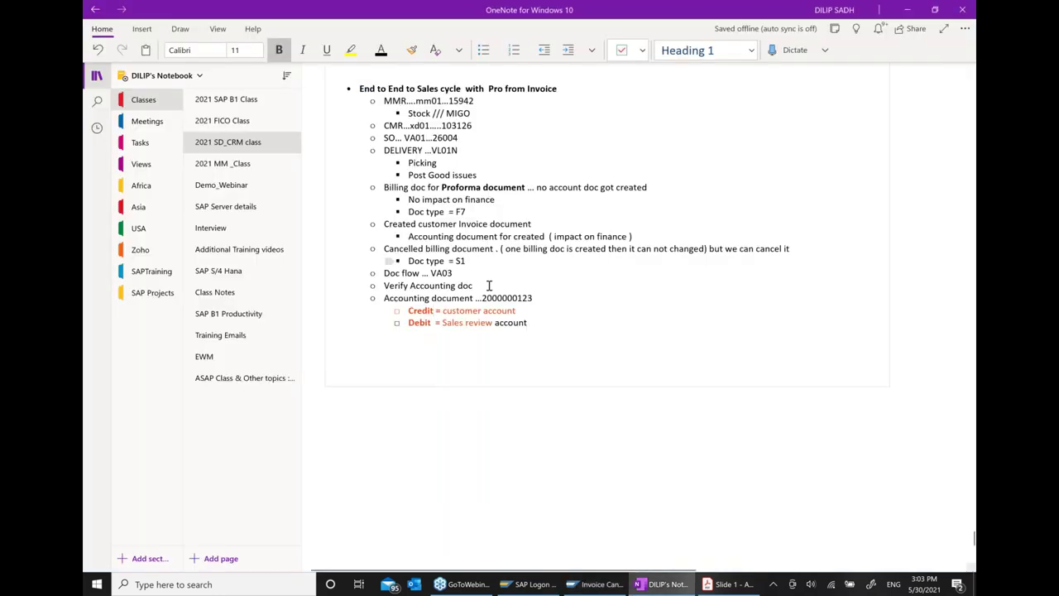
pyautogui.moveTo(541, 333); pyautogui.dragTo(383, 302)
pyautogui.hotkey('ctrl', 'c')
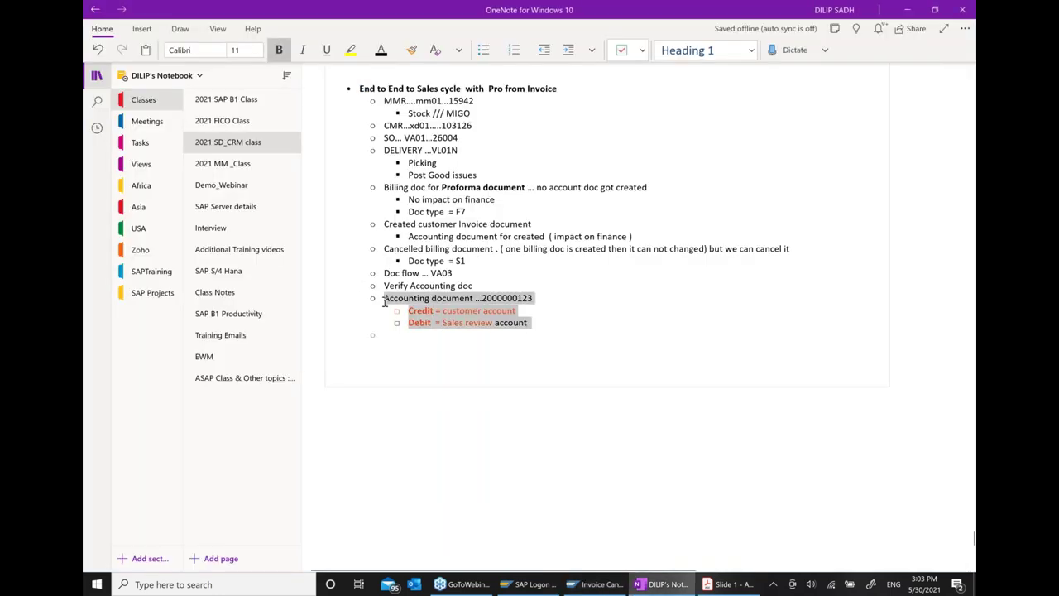
pyautogui.click(476, 262)
pyautogui.press('Return')
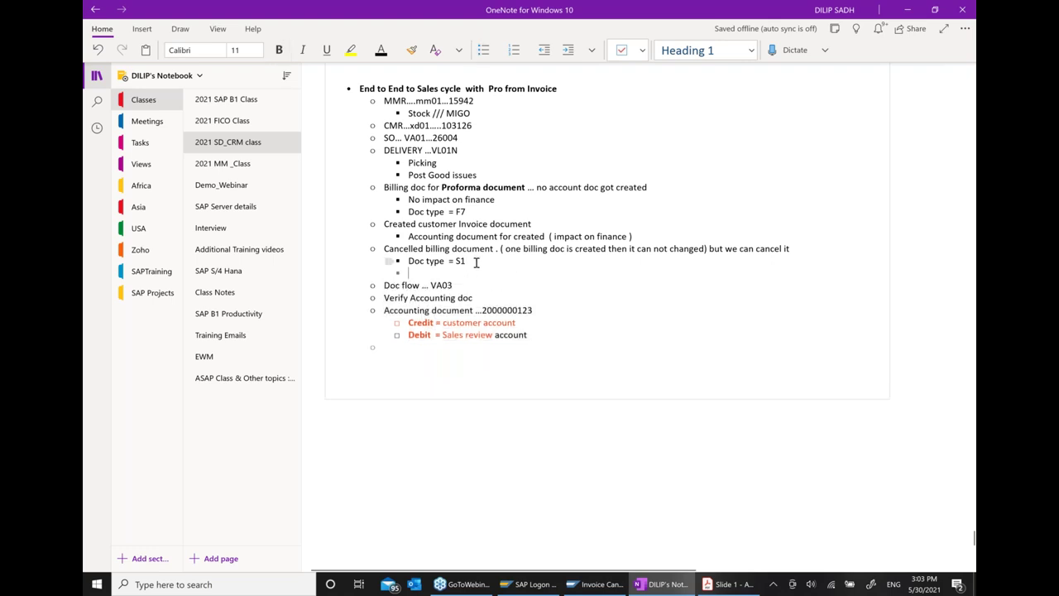
pyautogui.hotkey('ctrl', 'v')
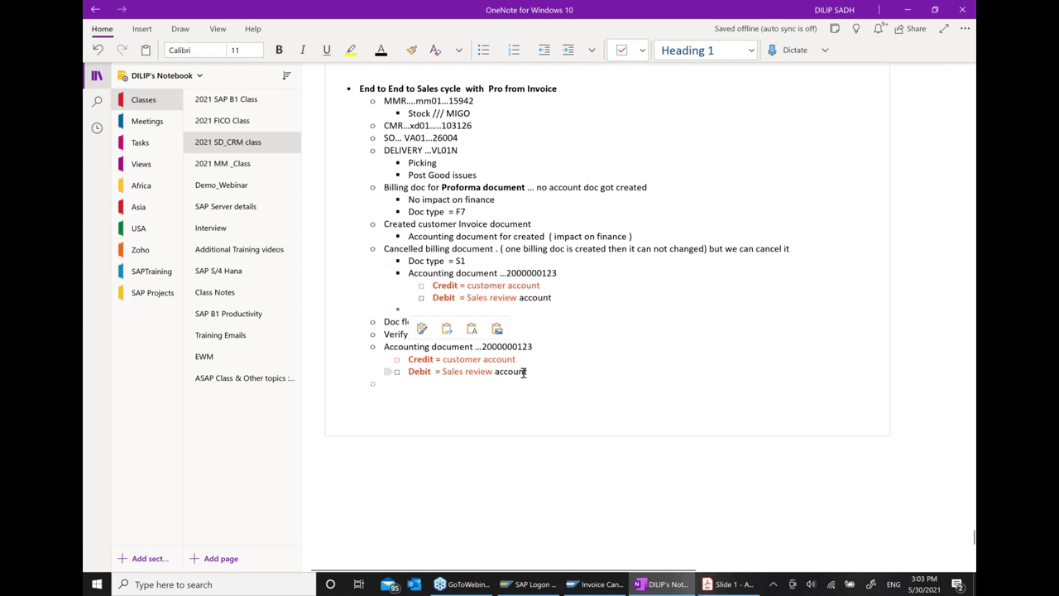
pyautogui.click(372, 346)
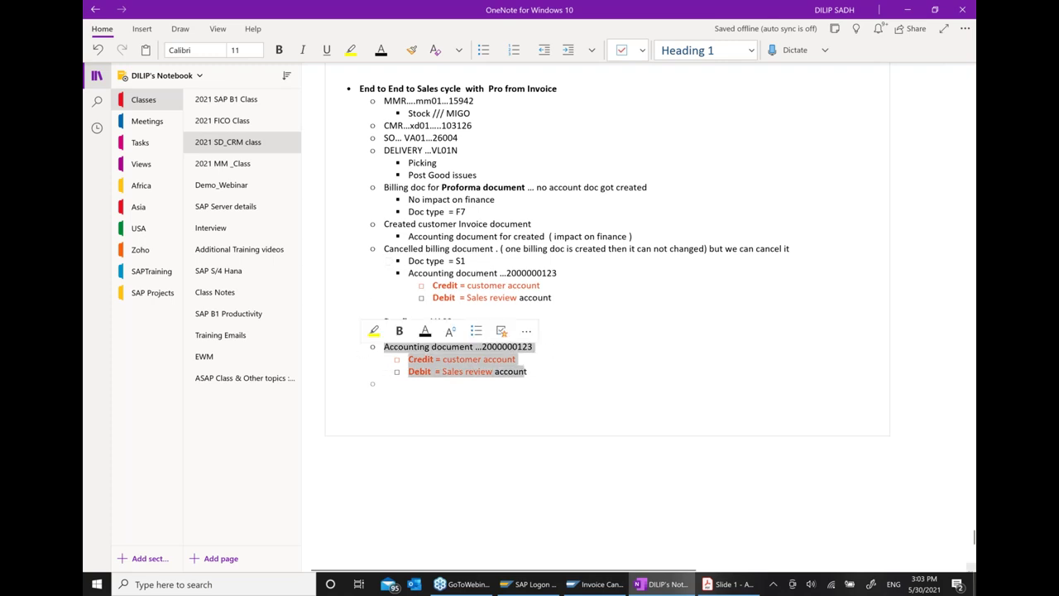
pyautogui.write('ting doc')
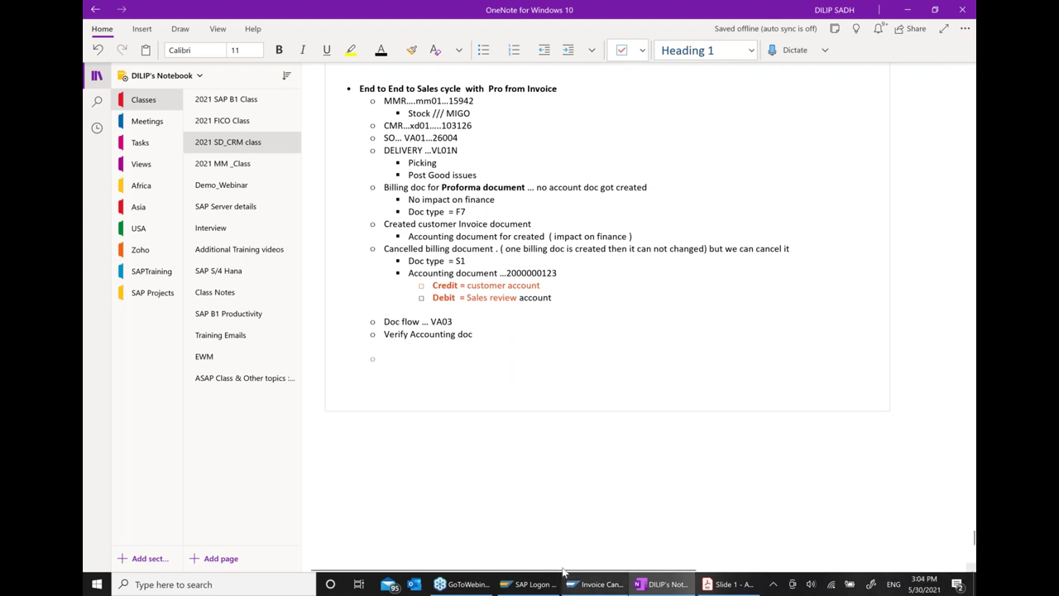
# Step: Switch to SAP, review the pro forma invoice, F2 invoice and cancellation entries in the document flow, and return to SAP Easy Access
pyautogui.click(596, 584)
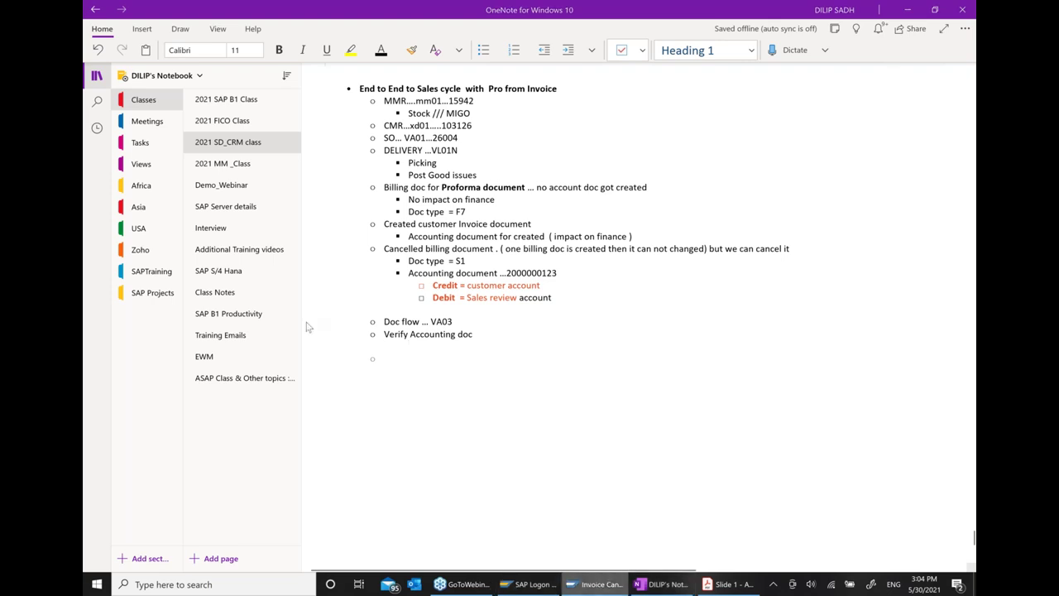
pyautogui.click(146, 35)
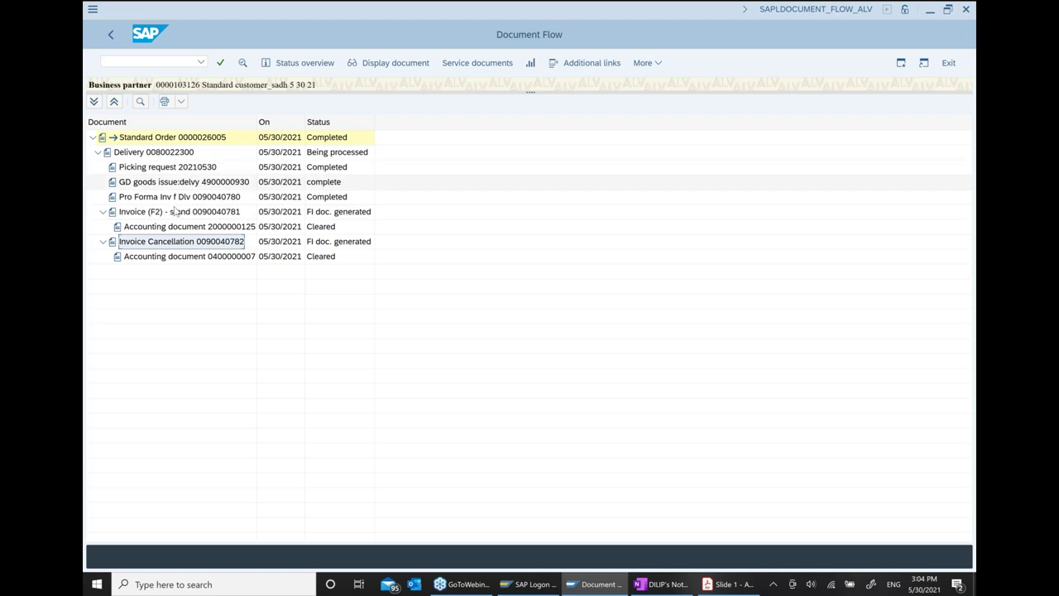
pyautogui.click(175, 198)
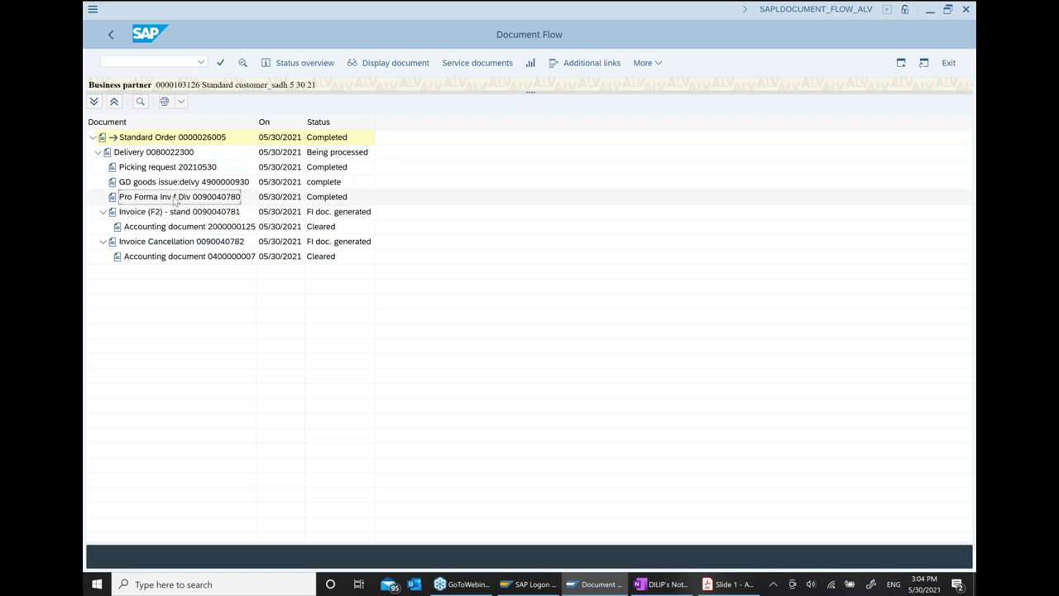
pyautogui.click(157, 212)
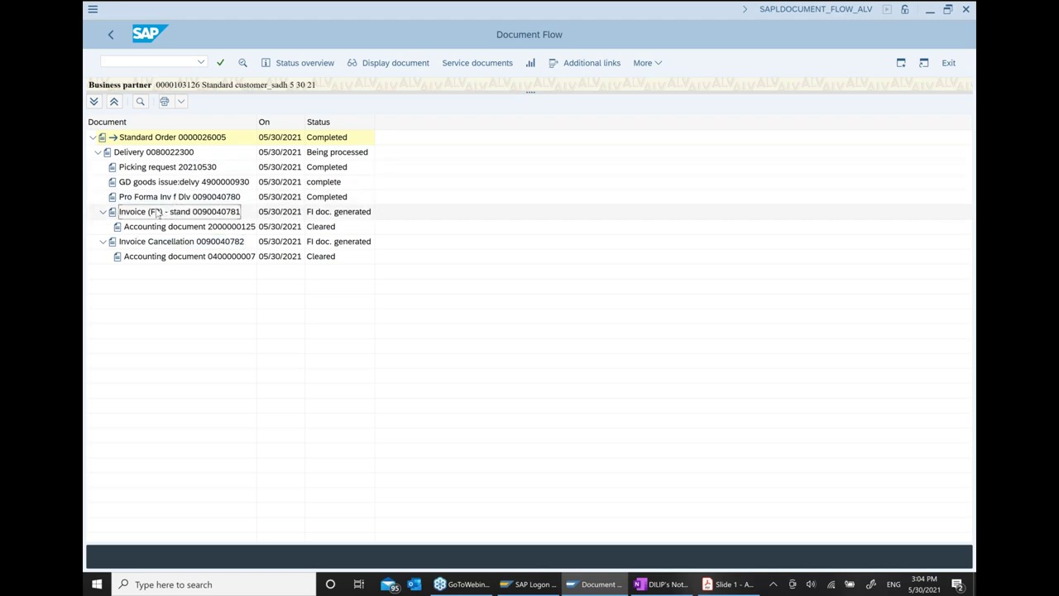
pyautogui.click(162, 242)
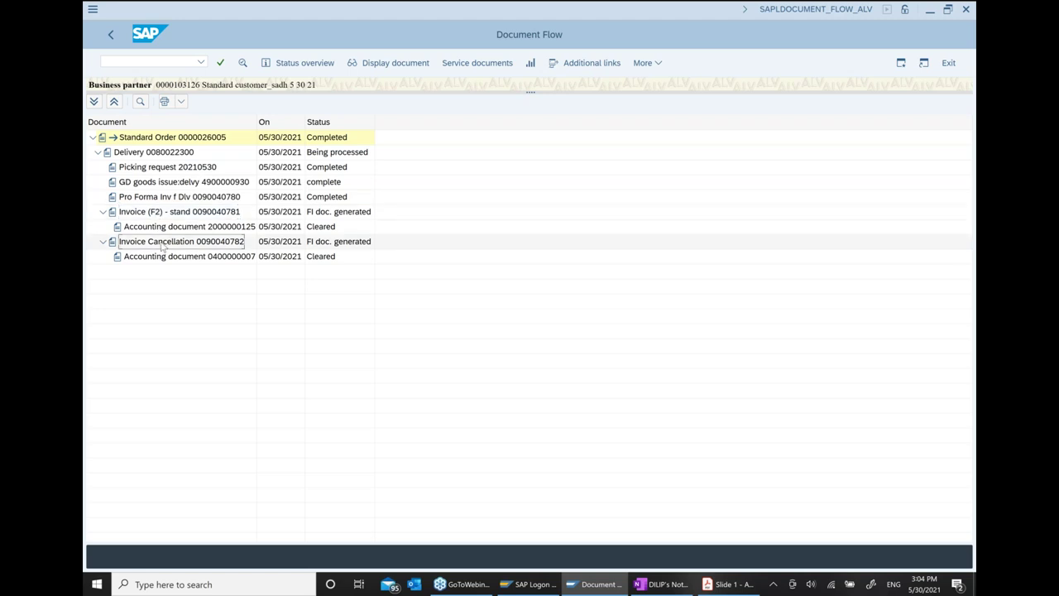
pyautogui.click(112, 35)
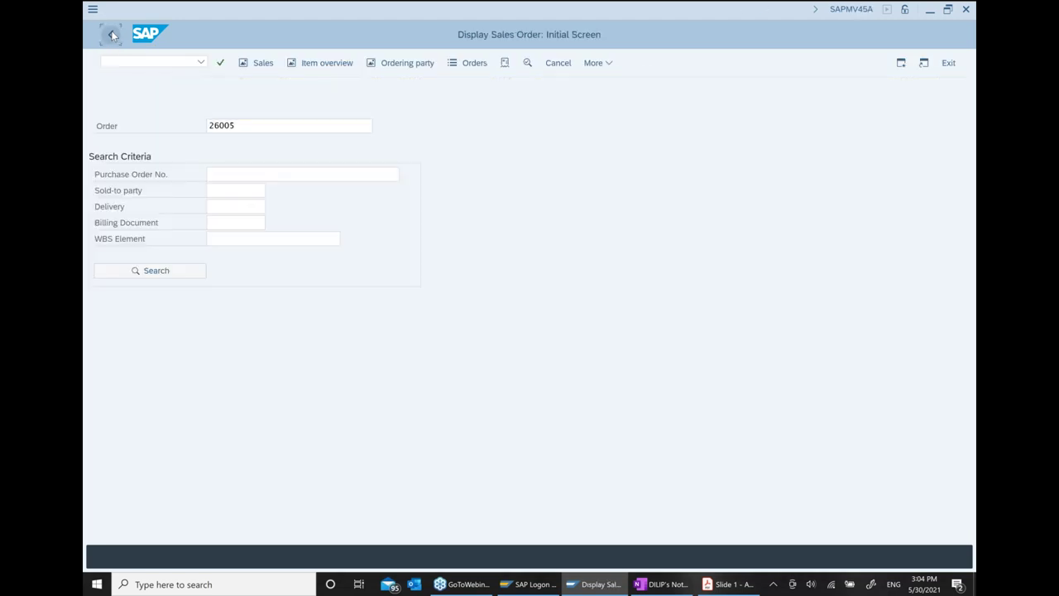
pyautogui.click(112, 35)
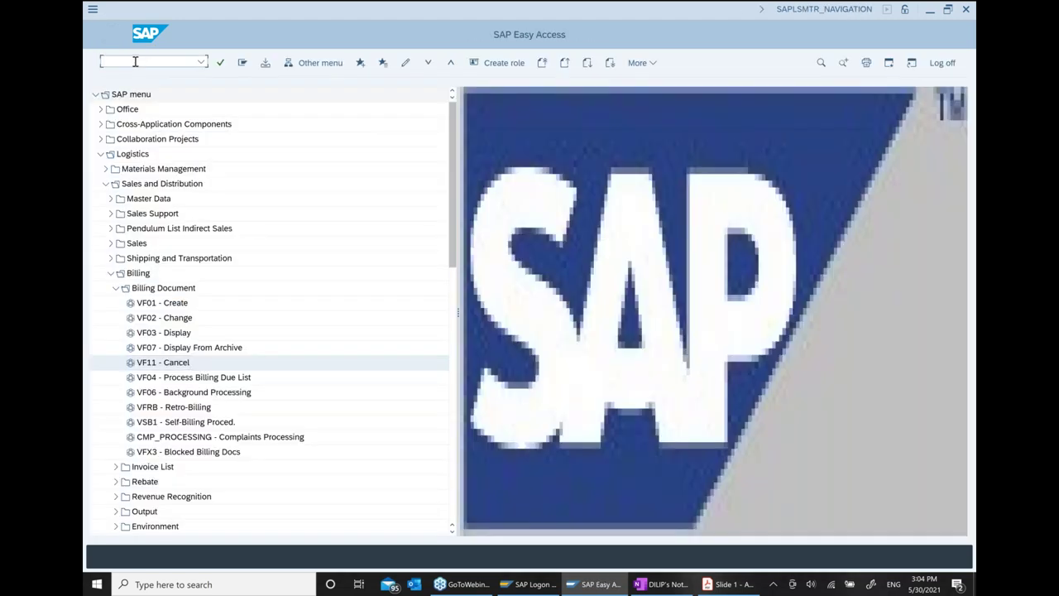
pyautogui.write('vf01')
pyautogui.press('Return')
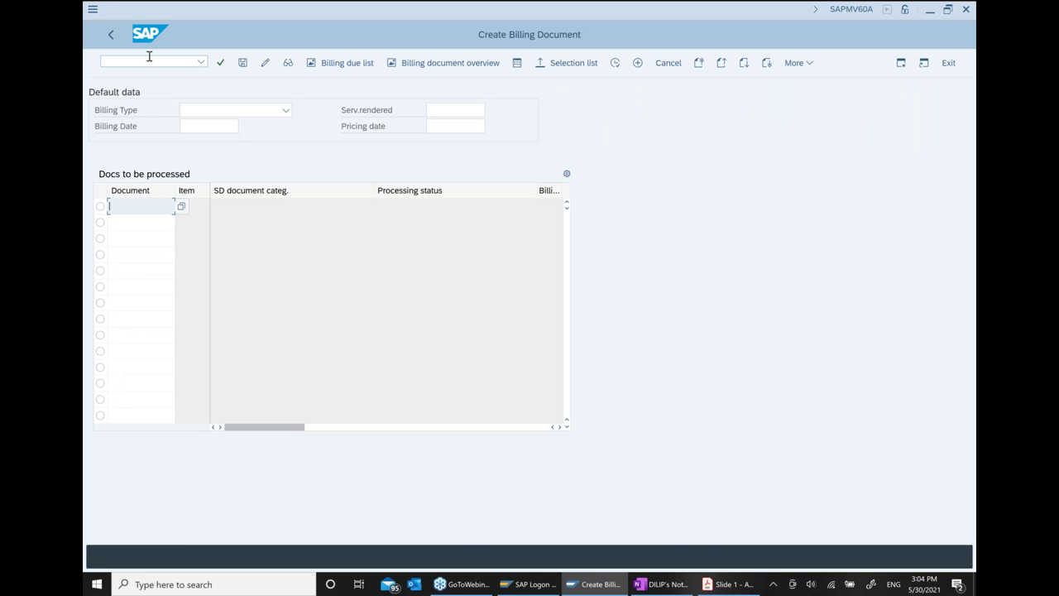
pyautogui.click(662, 584)
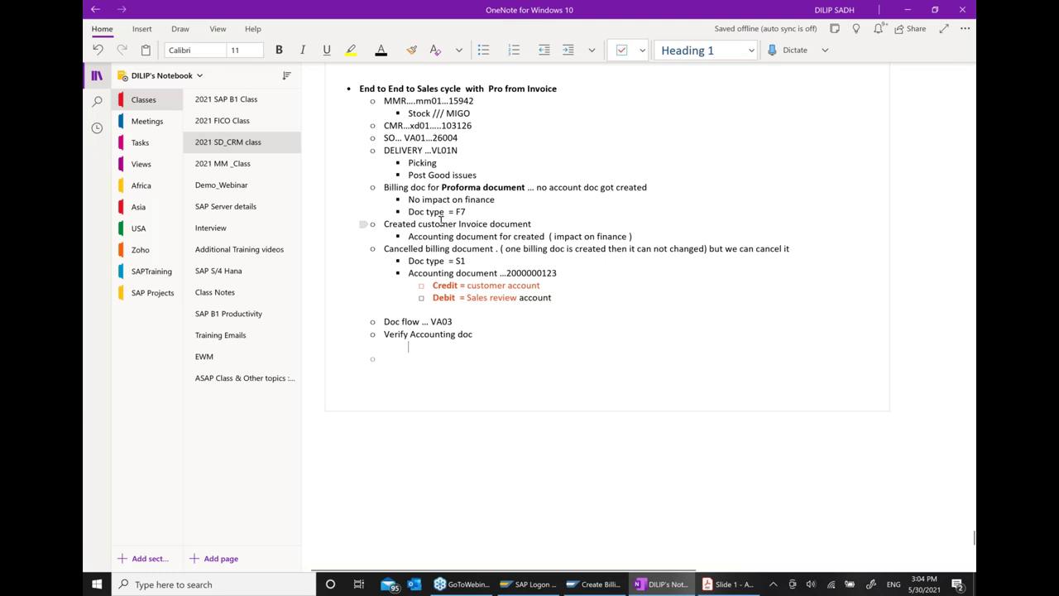
pyautogui.click(592, 585)
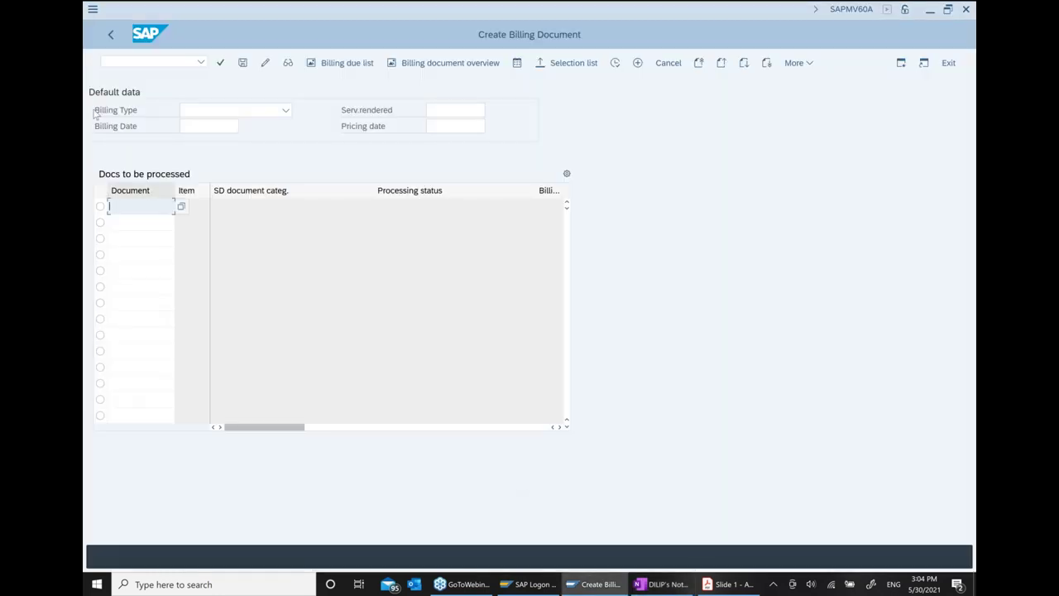
pyautogui.click(110, 34)
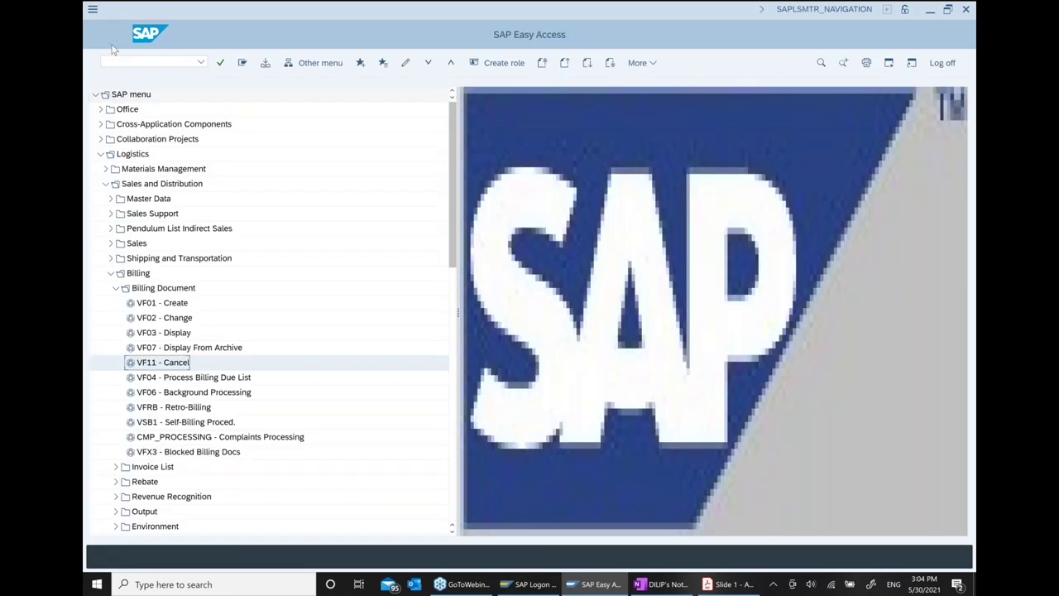
# Step: Try to cancel the invoice cancellation document itself in transaction VF11, and exit the transaction
pyautogui.press('Return')
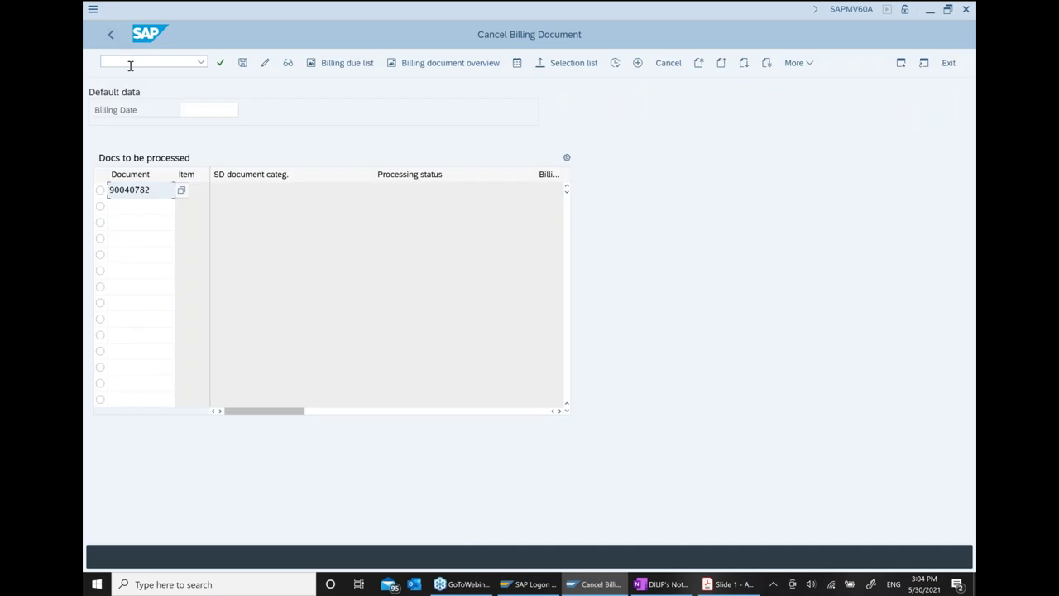
pyautogui.press('Return')
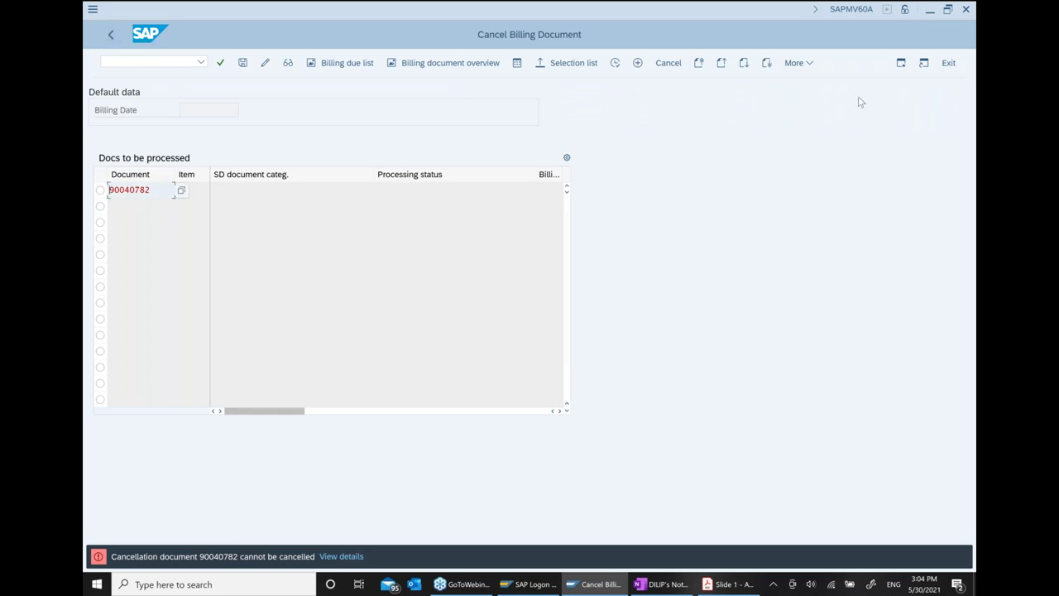
pyautogui.click(950, 66)
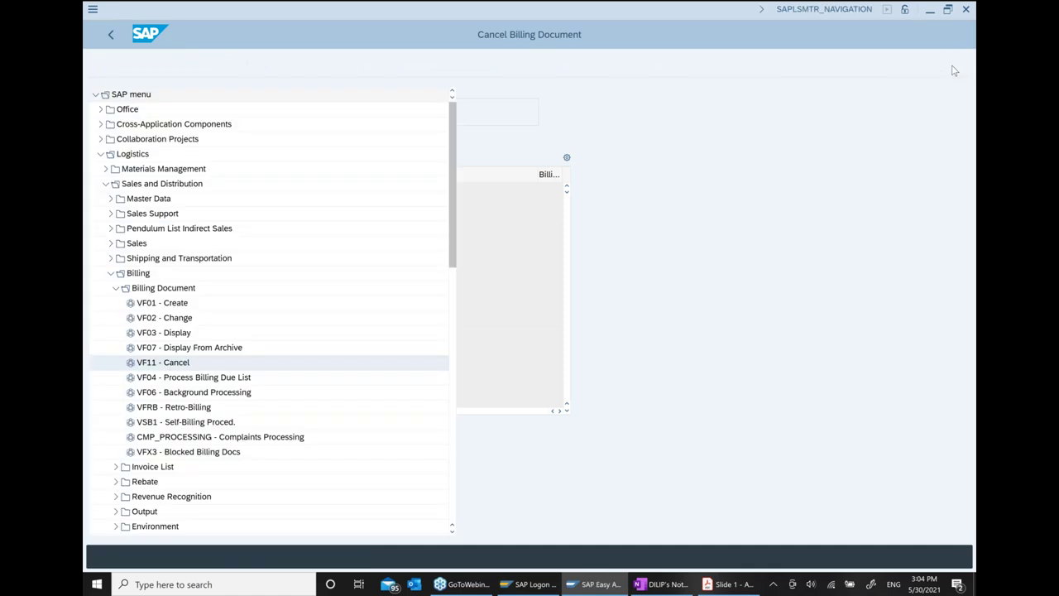
# Step: Open transaction VA02 with the prefilled standard order and display its document flow
pyautogui.click(109, 59)
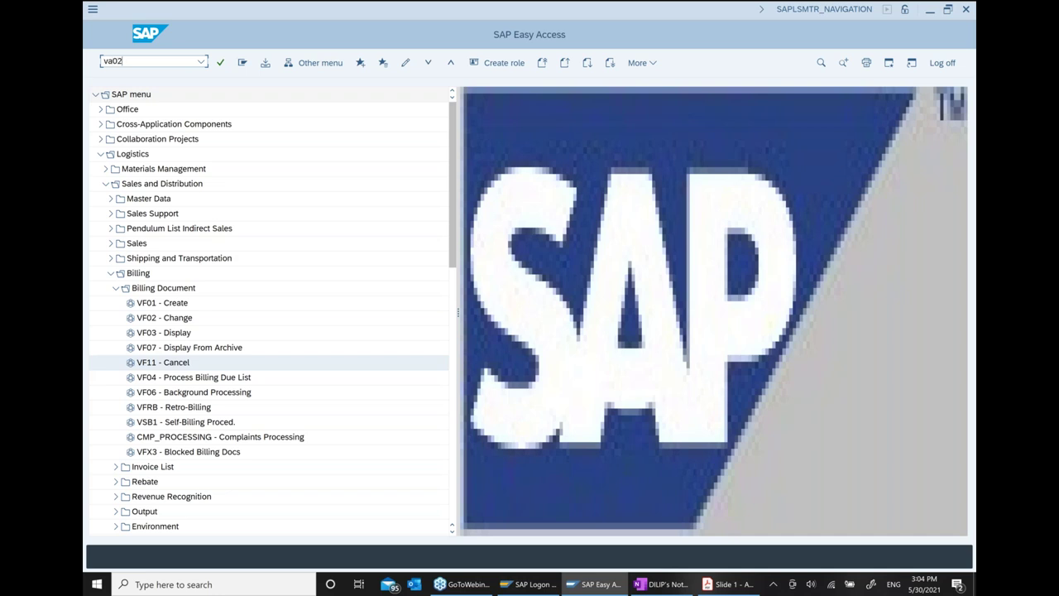
pyautogui.press('Return')
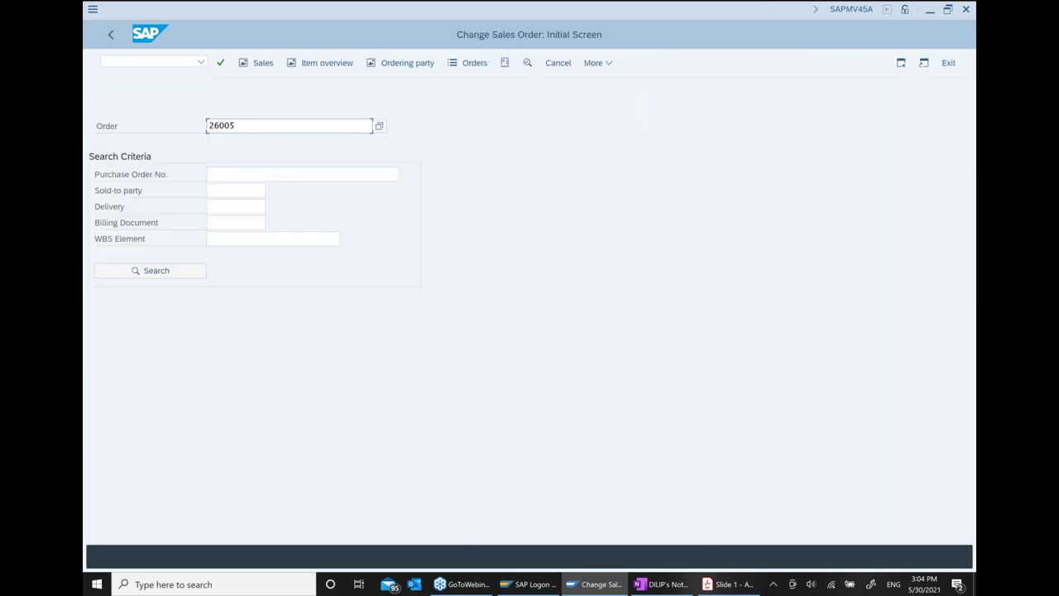
pyautogui.click(612, 66)
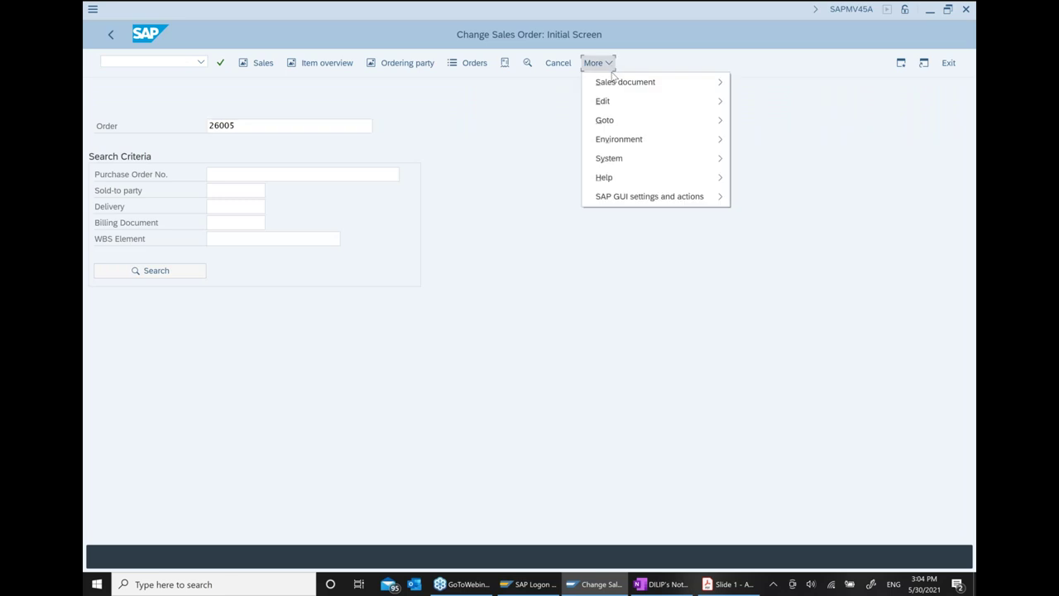
pyautogui.moveTo(633, 142)
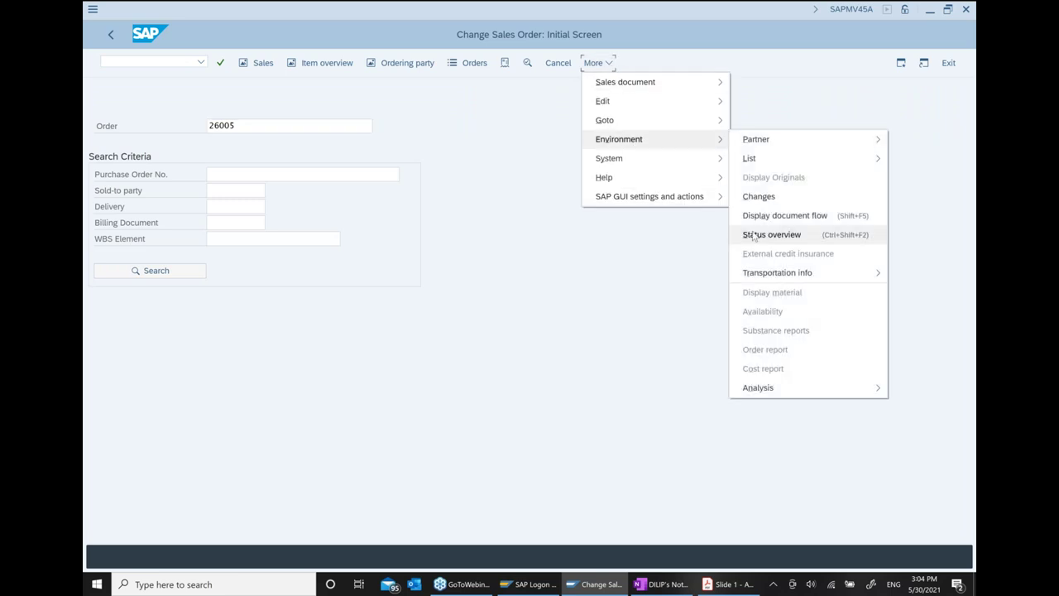
pyautogui.click(760, 218)
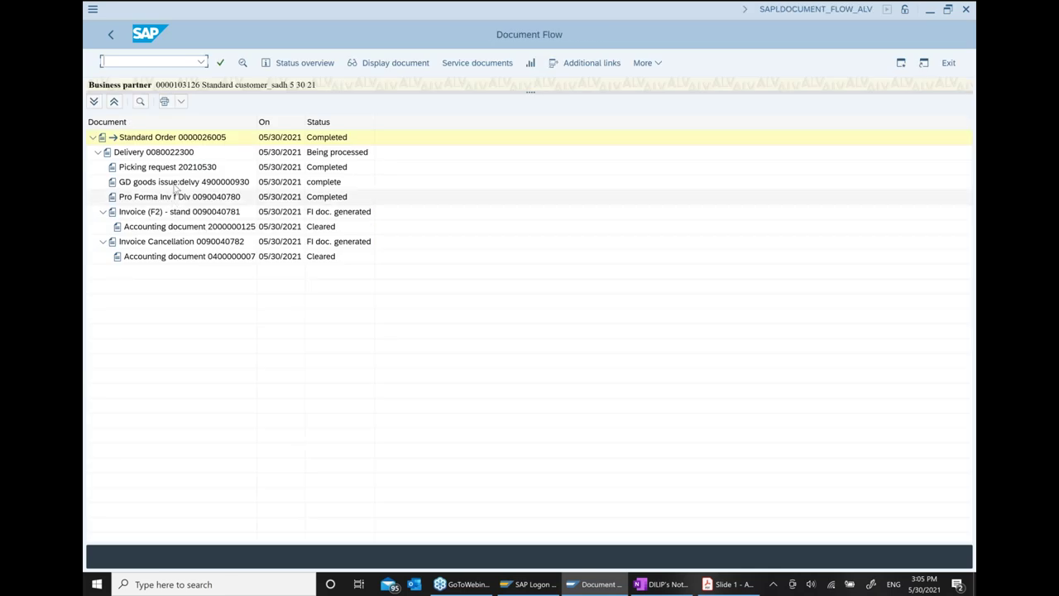
# Step: Display the delivery from the document flow, copy its outbound delivery number, and go back to SAP Easy Access
pyautogui.click(176, 153)
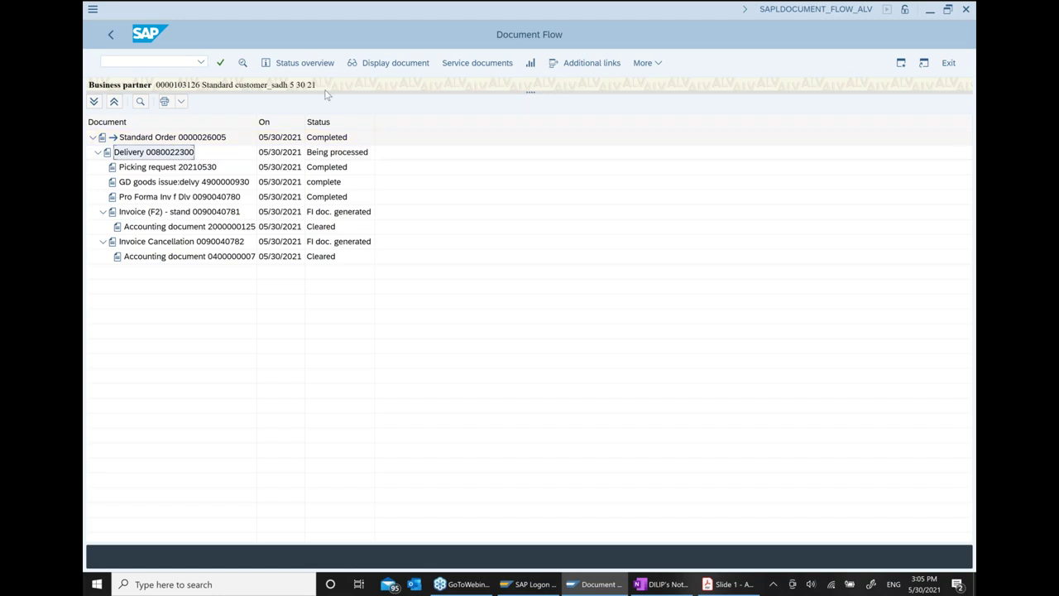
pyautogui.click(394, 64)
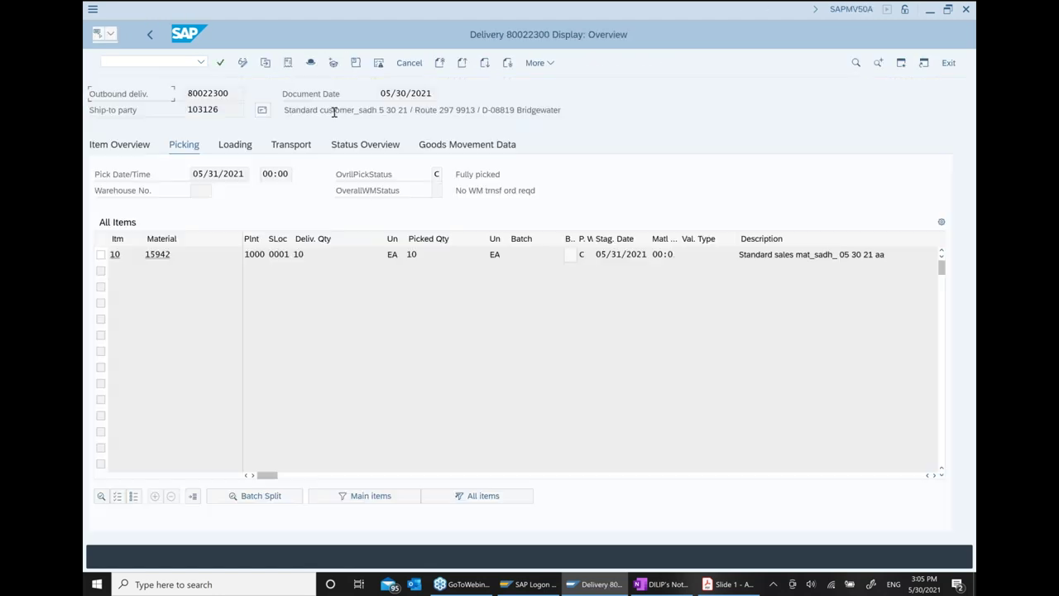
pyautogui.moveTo(233, 93); pyautogui.dragTo(145, 98)
pyautogui.hotkey('ctrl', 'c')
pyautogui.click(149, 35)
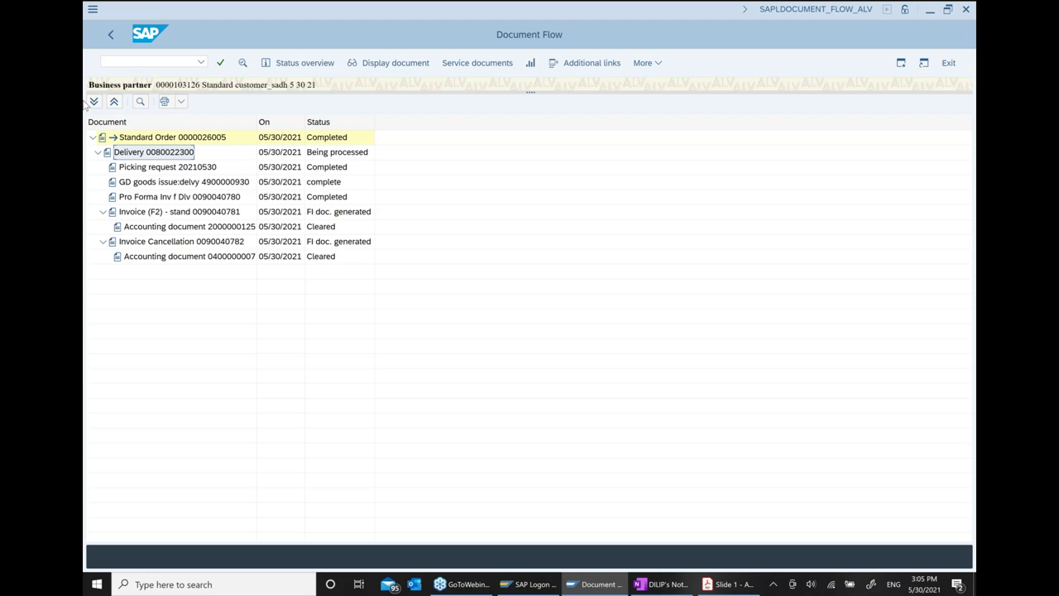
pyautogui.click(111, 36)
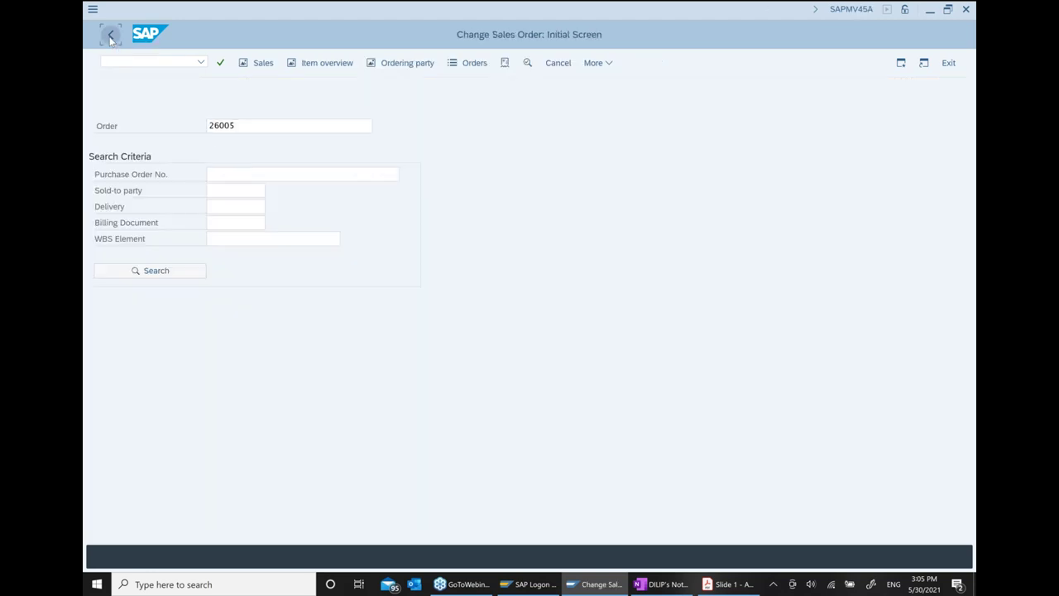
pyautogui.click(111, 37)
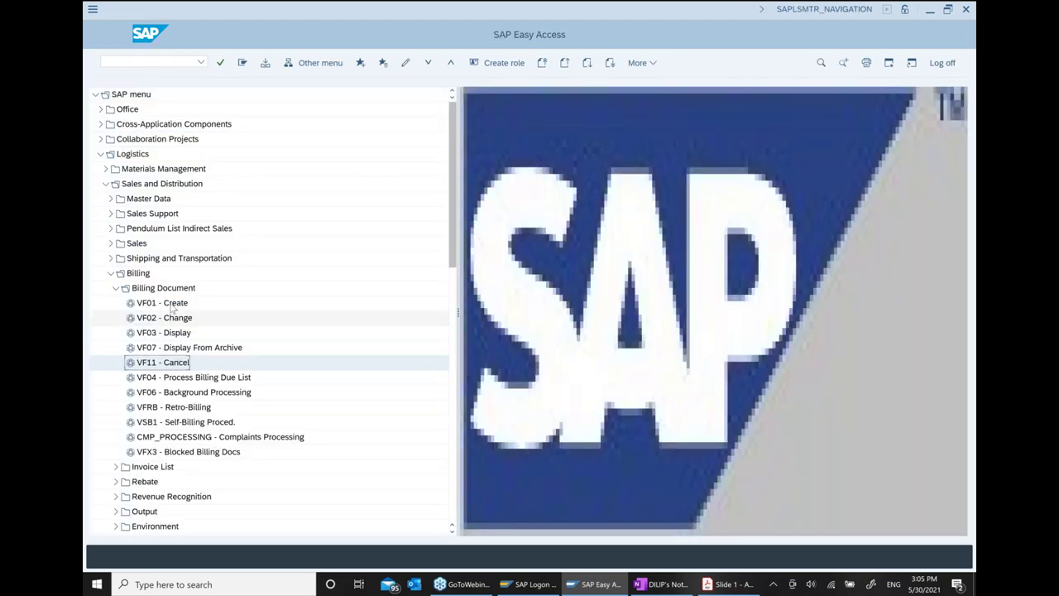
# Step: Create and save a new F2 invoice for the copied delivery in VF01, and return to SAP Easy Access
pyautogui.doubleClick(171, 304)
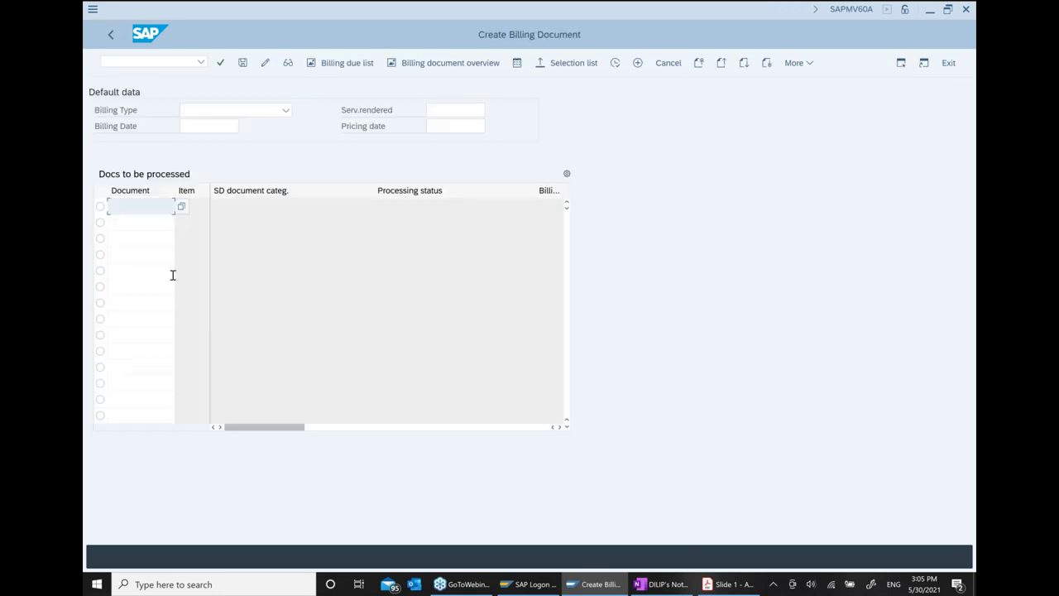
pyautogui.hotkey('ctrl', 'v')
pyautogui.click(374, 528)
pyautogui.press('Return')
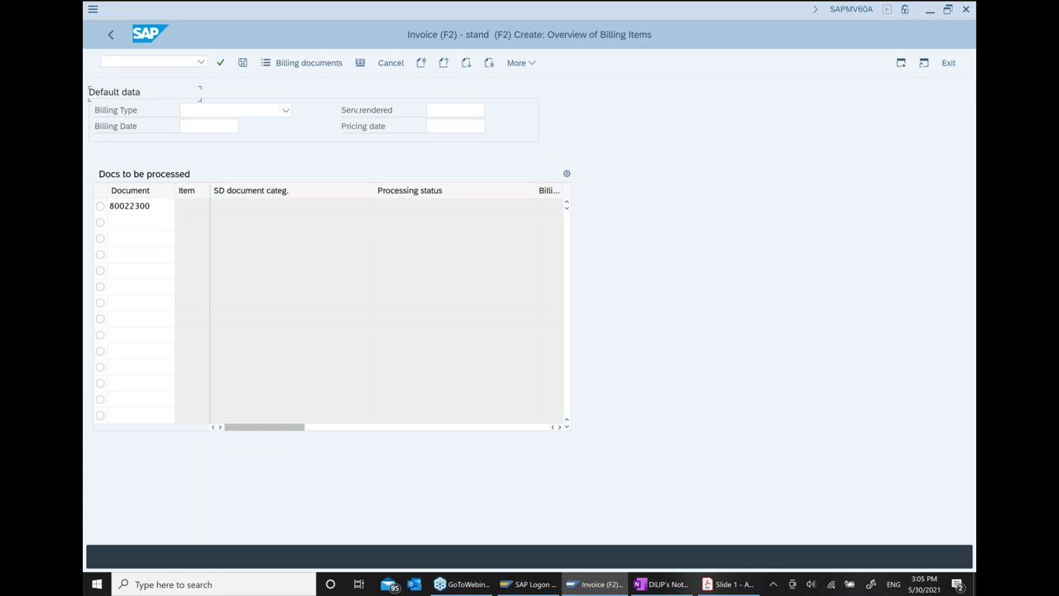
pyautogui.click(243, 63)
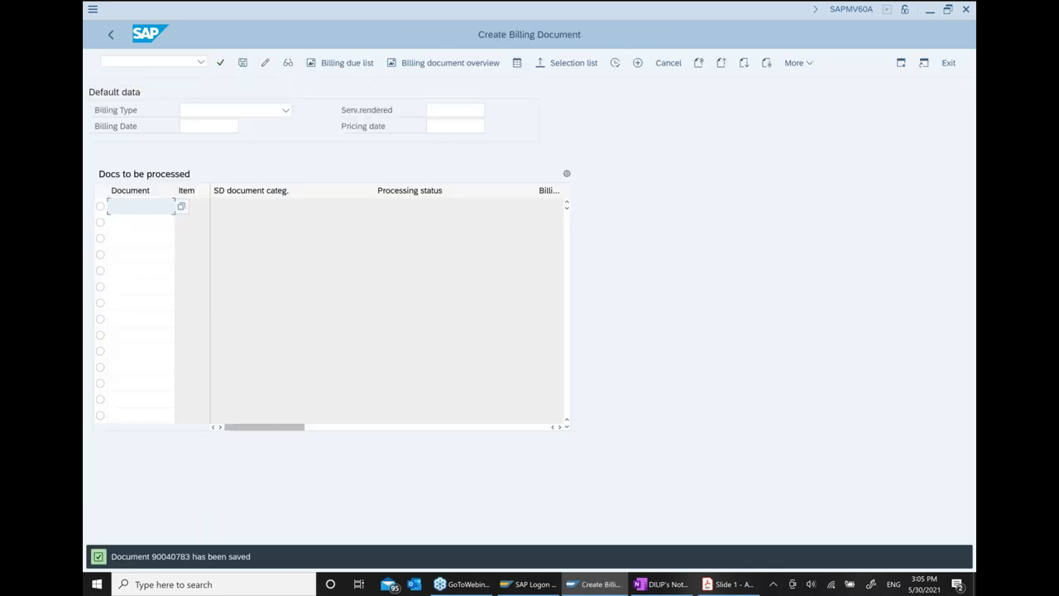
pyautogui.click(110, 37)
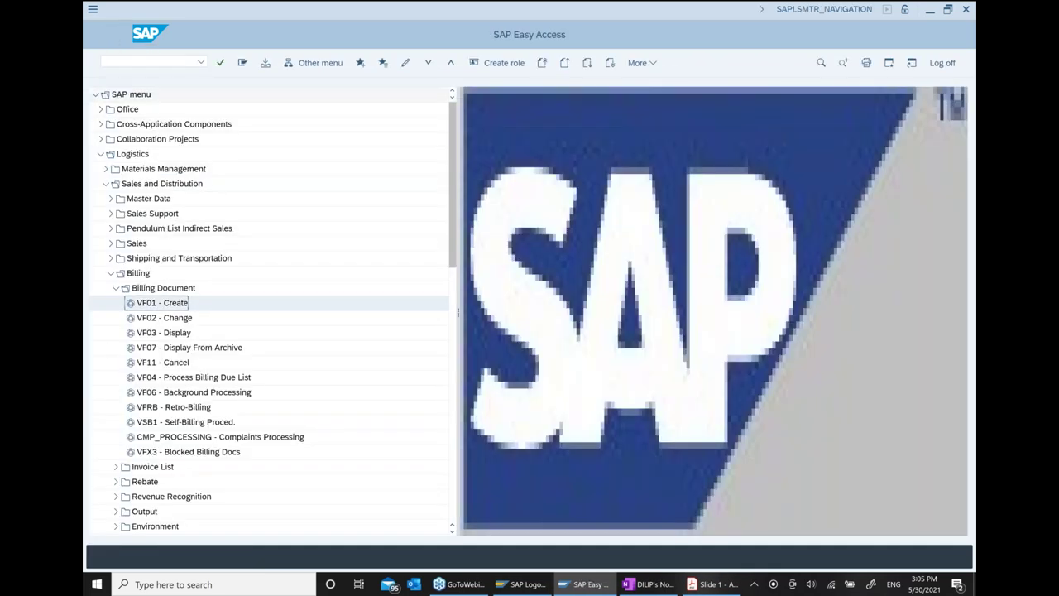
# Step: Open transaction VA03 with the prefilled sales order and display its document flow
pyautogui.click(139, 59)
pyautogui.write('va')
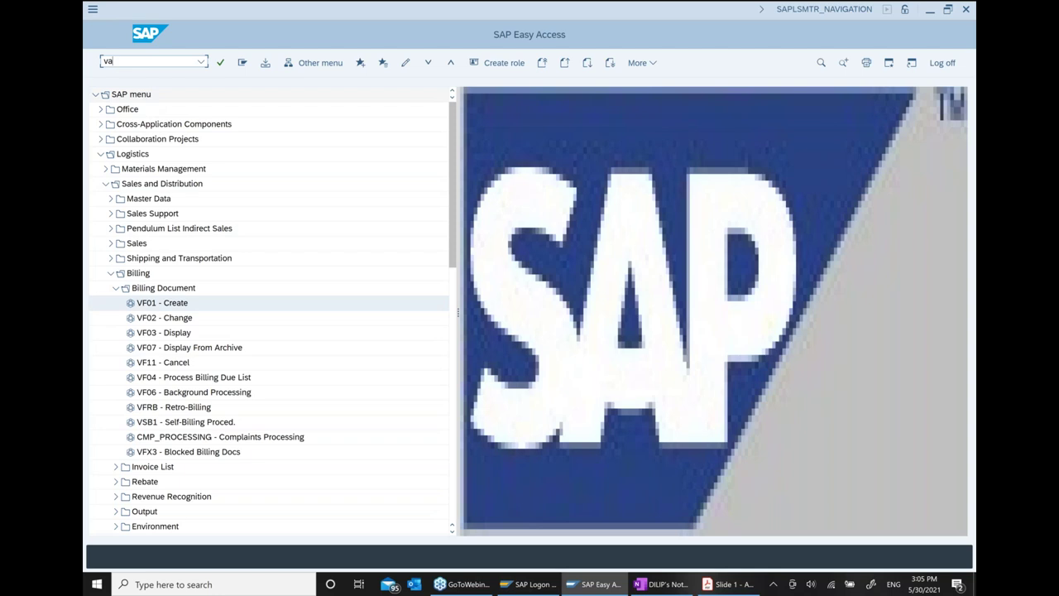
pyautogui.write('03')
pyautogui.press('Return')
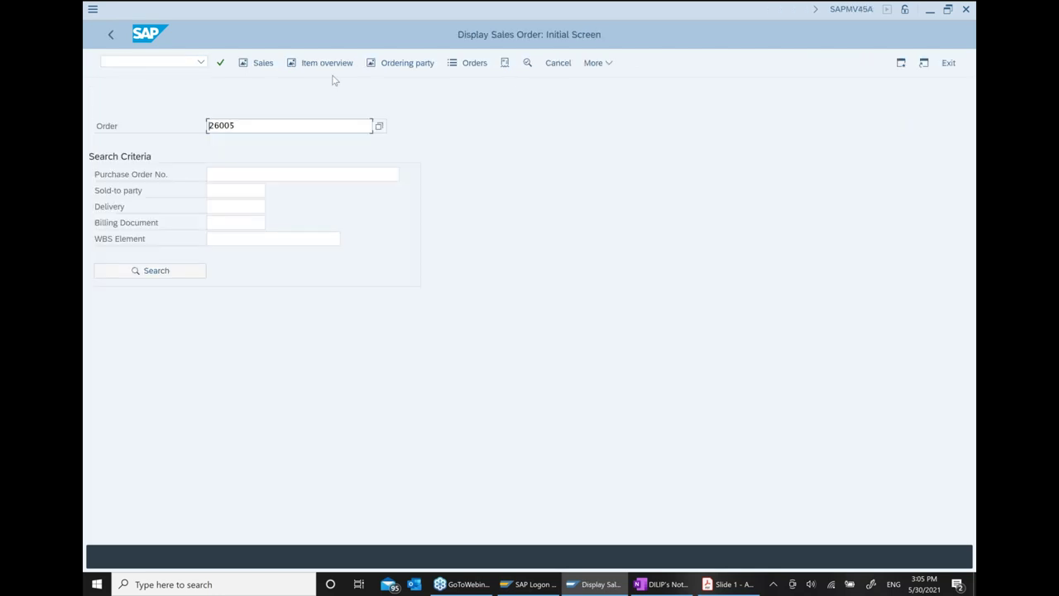
pyautogui.click(610, 65)
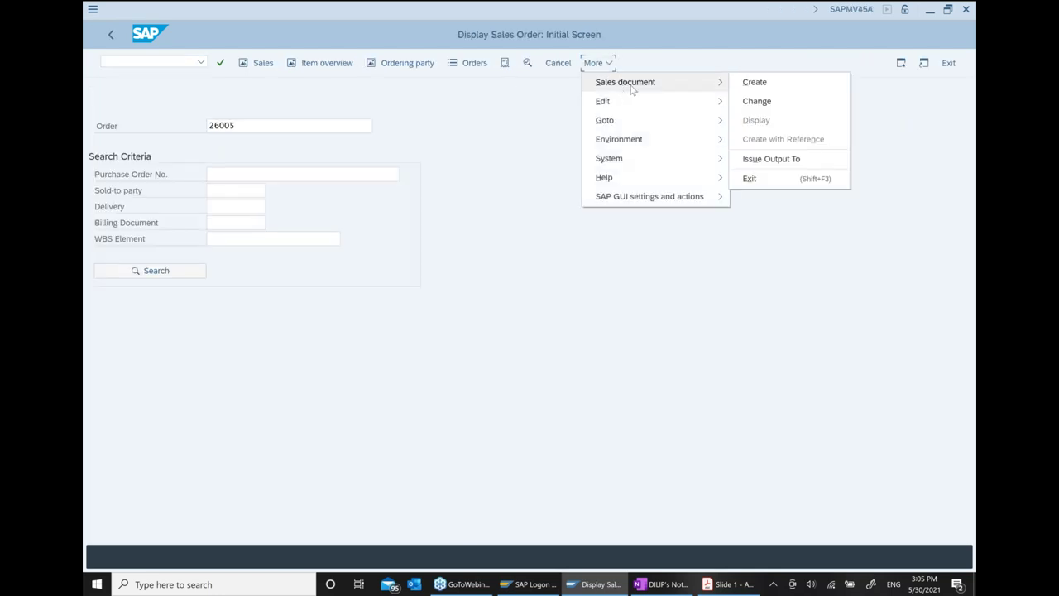
pyautogui.moveTo(659, 144)
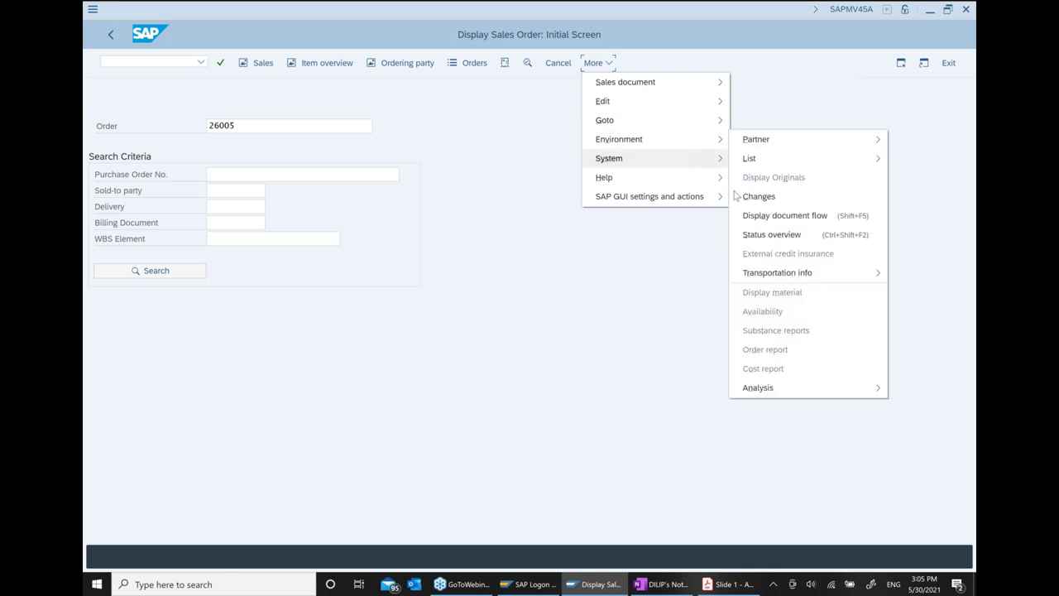
pyautogui.click(770, 216)
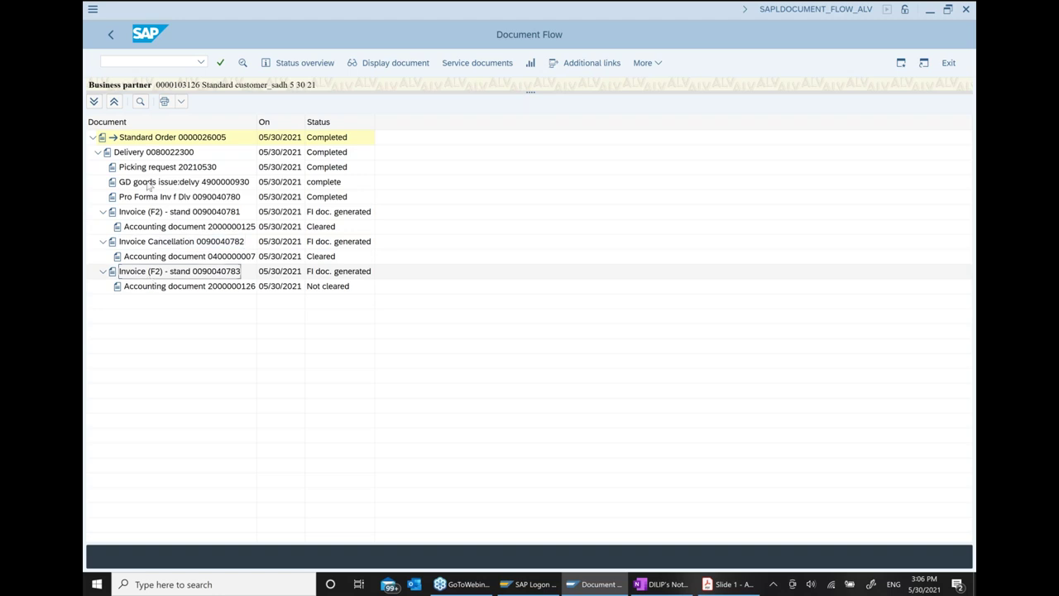
# Step: Switch to OneNote and add the bullet "We did customer Invoiccing again... VF01" below "Verify Accounting doc"
pyautogui.click(663, 585)
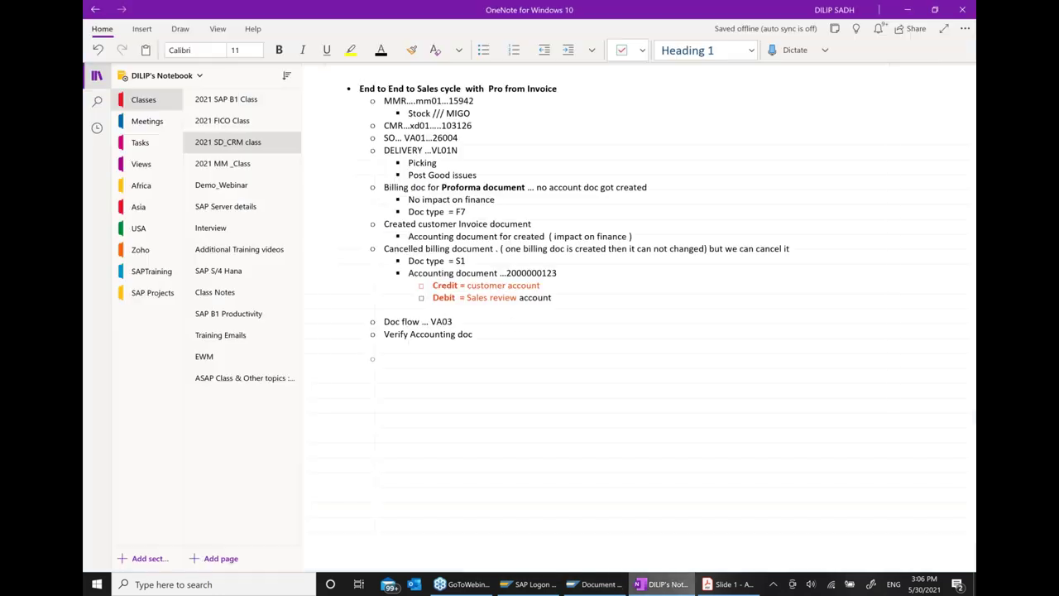
pyautogui.click(528, 351)
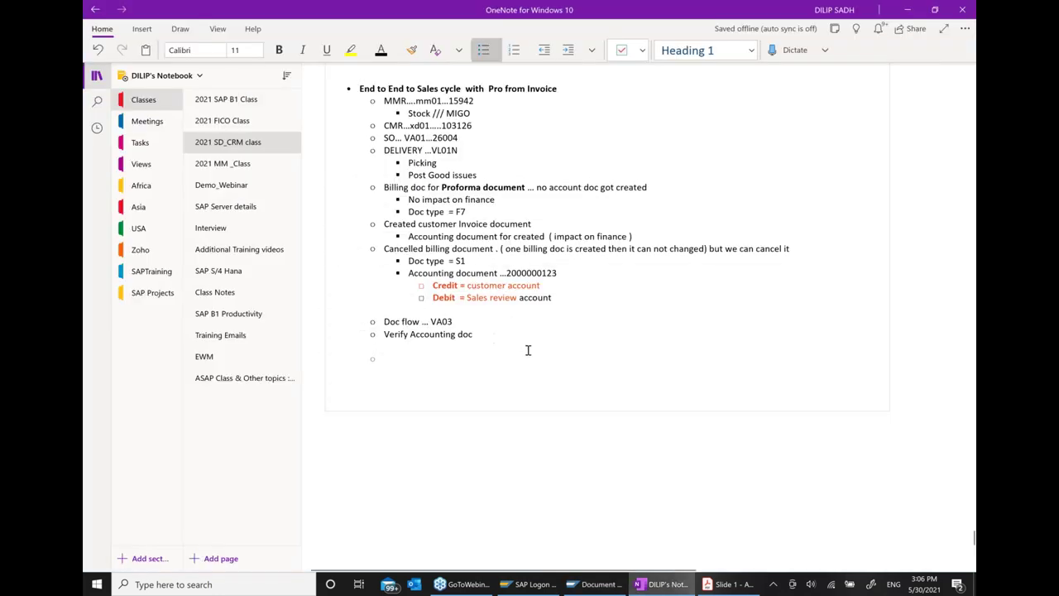
pyautogui.press('Return')
pyautogui.write('We did cs')
pyautogui.press('BackSpace')
pyautogui.write('ustomer In')
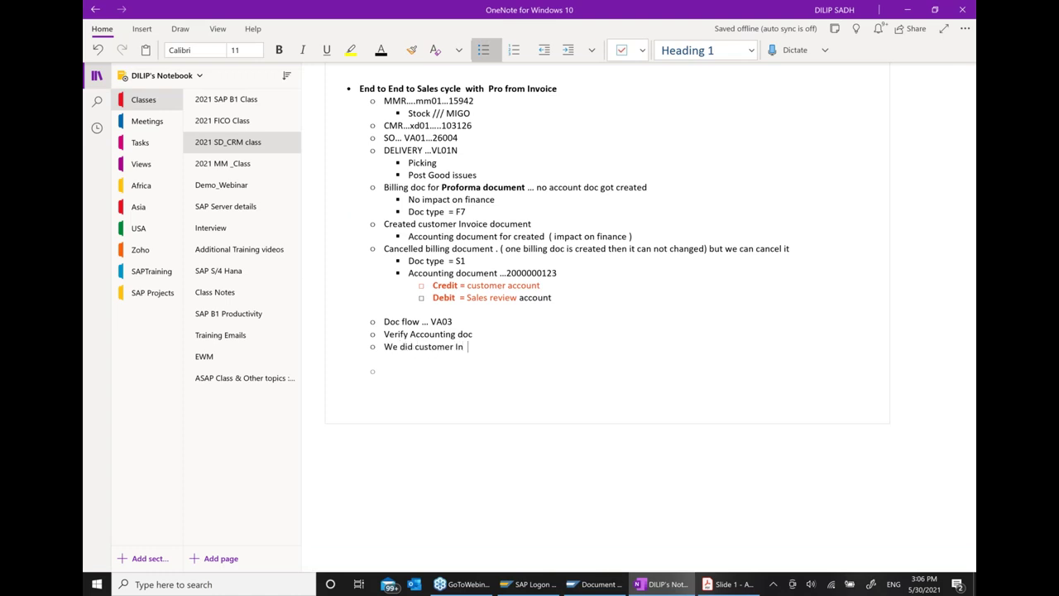
pyautogui.press('BackSpace')
pyautogui.write('voiccing again... VF01')
pyautogui.press('Return')
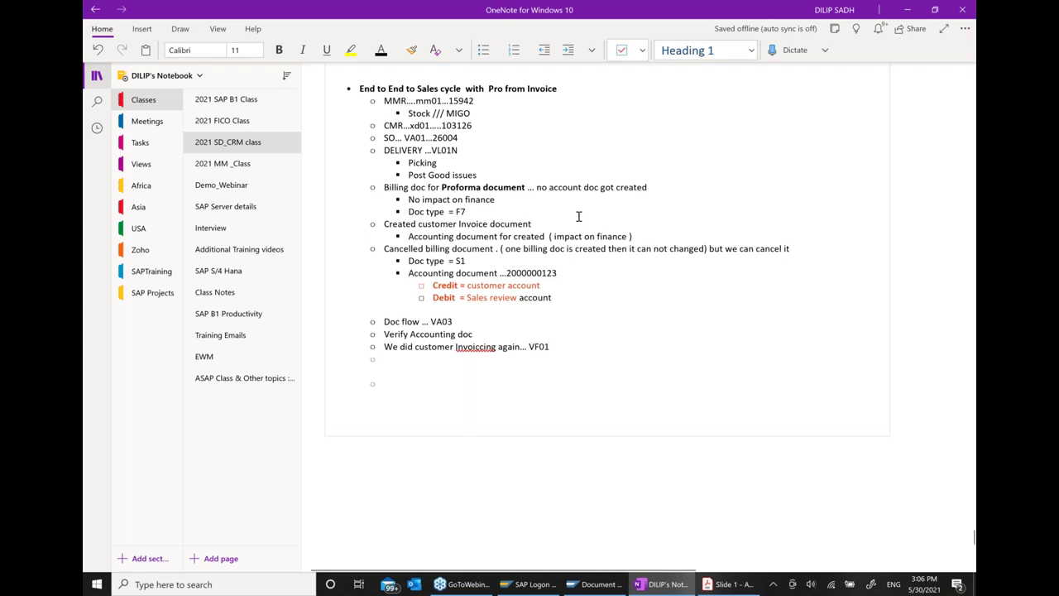
# Step: Add the bullet "Verify acccounting document" to the notes and start an indented empty sub-bullet beneath it
pyautogui.write('Verif')
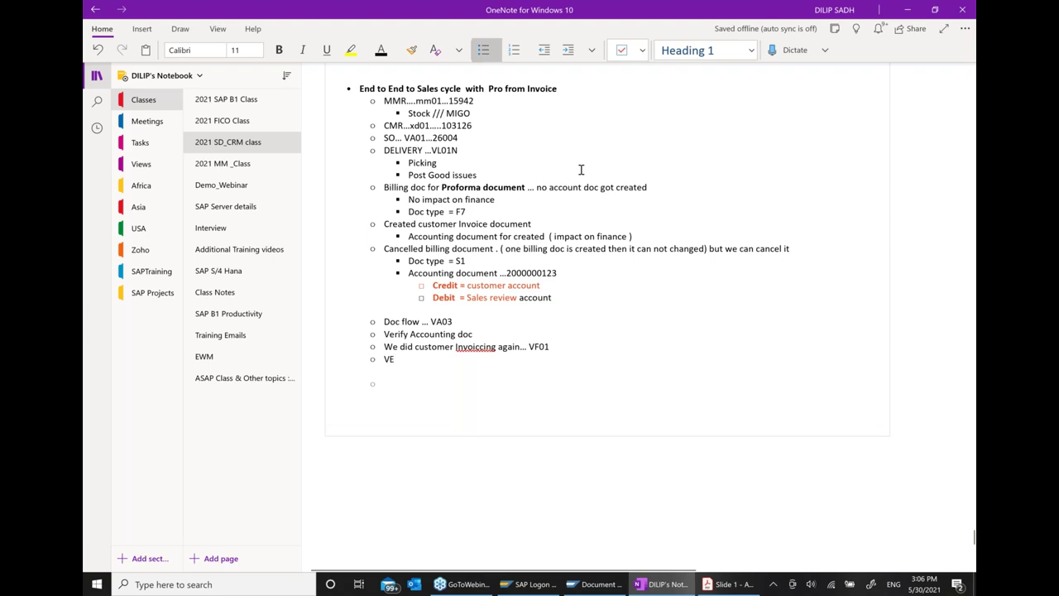
pyautogui.write('y acccountin')
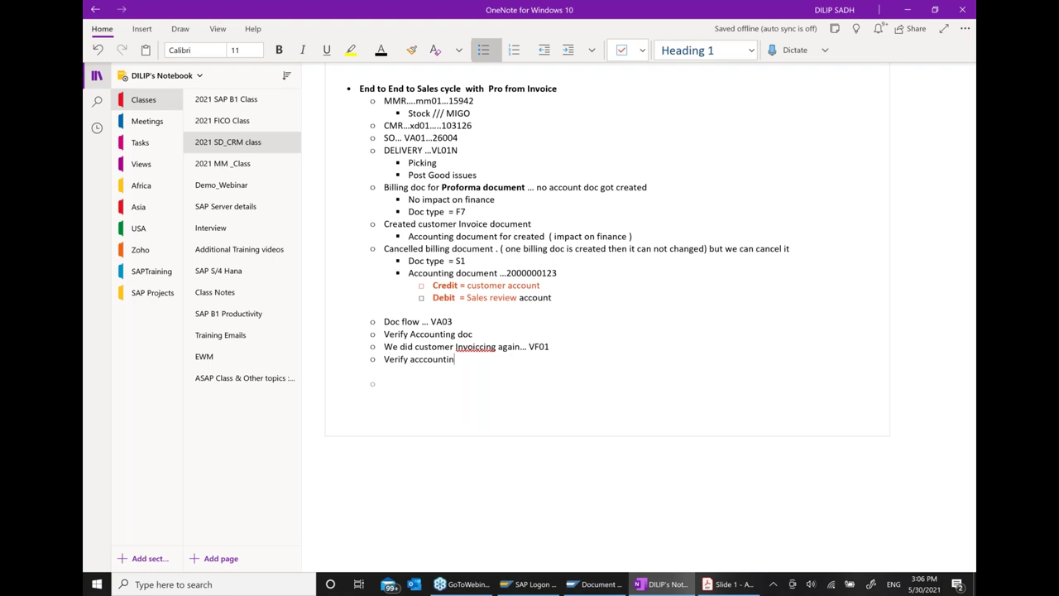
pyautogui.write('g sdocument')
pyautogui.press('Return')
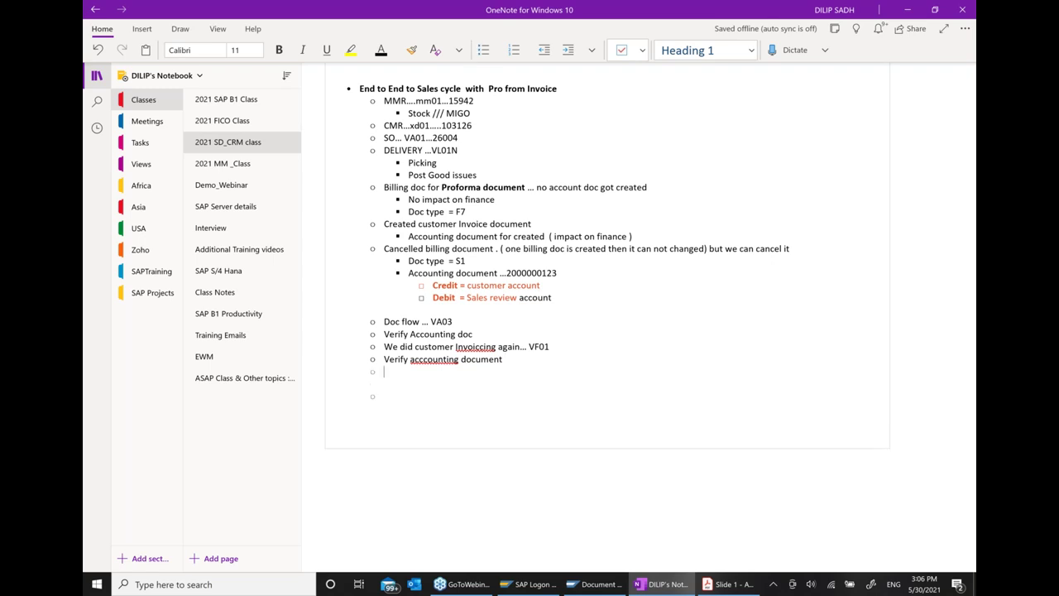
pyautogui.click(568, 50)
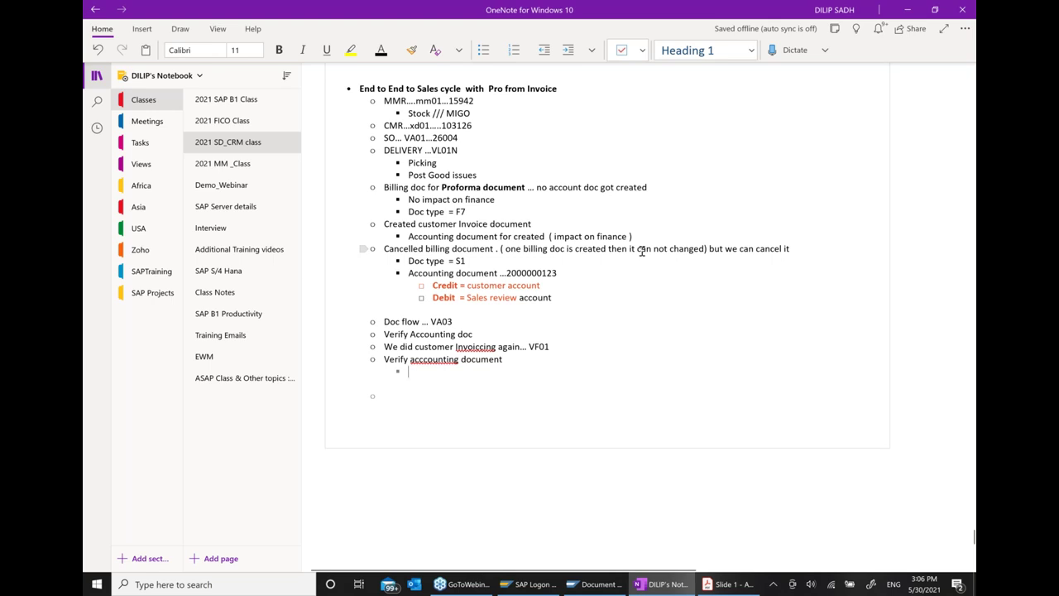
# Step: Switch to SAP, display the accounting document of the newest F2 invoice from the document flow, and examine its customer line amount
pyautogui.click(596, 584)
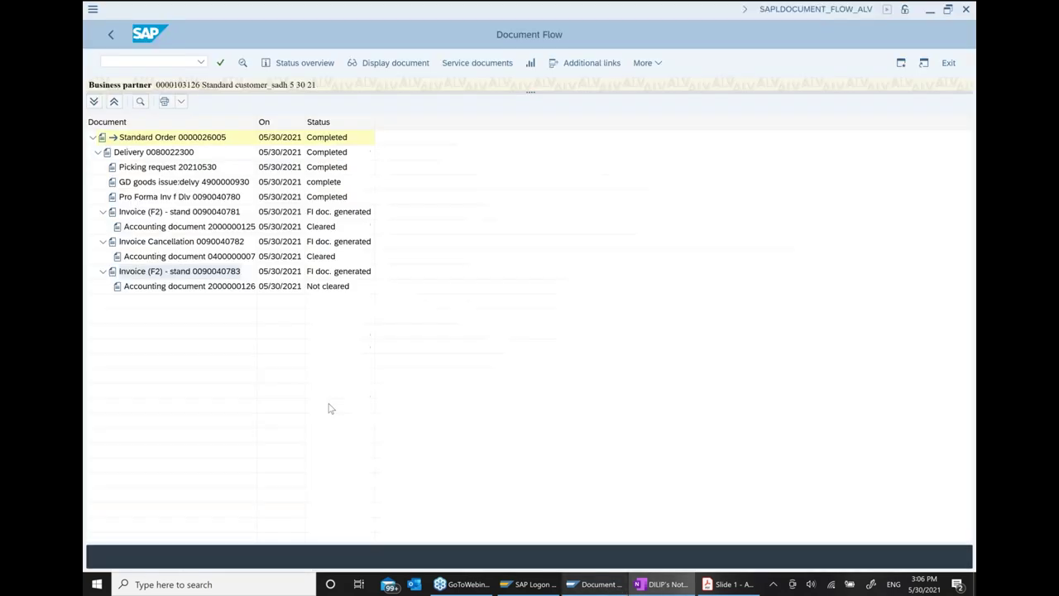
pyautogui.click(173, 288)
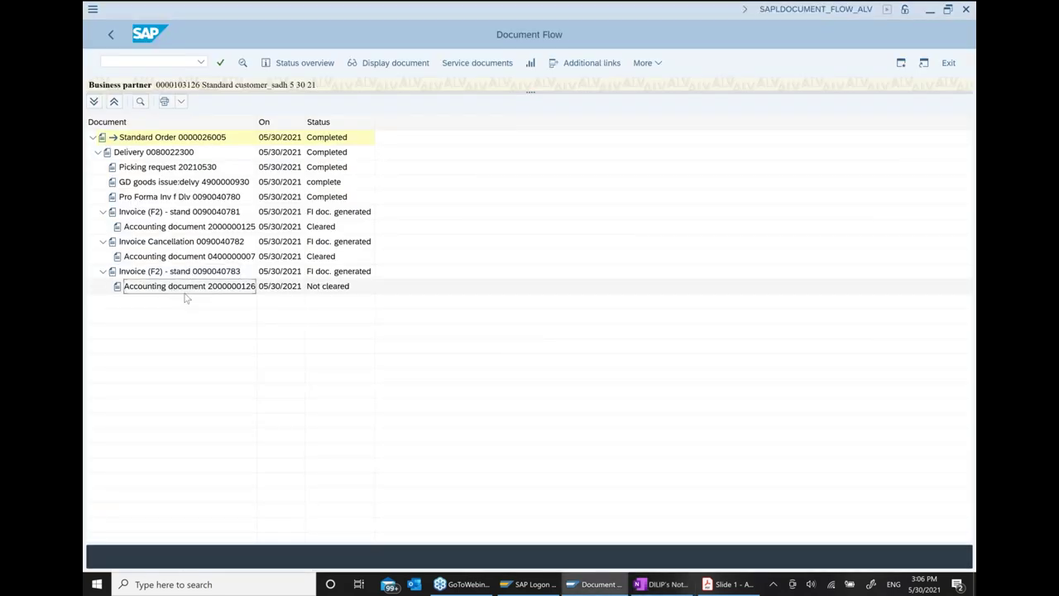
pyautogui.click(394, 64)
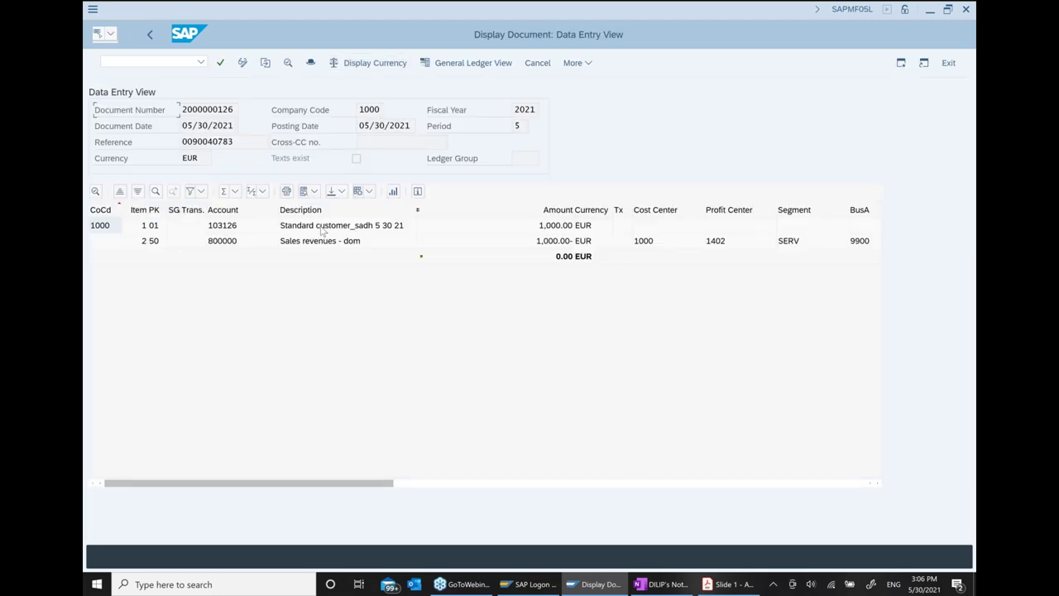
pyautogui.click(535, 228)
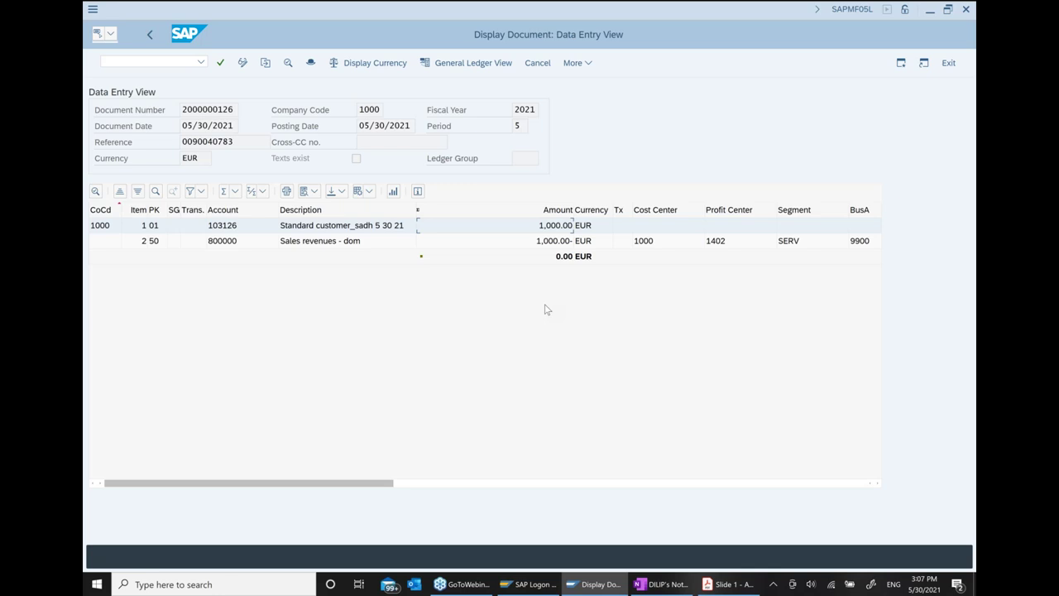
# Step: Switch to OneNote, correct the misspelled words to "Invoicing" and "accounting", and add the unbulleted closing line "Thank you all ." below the notes
pyautogui.click(662, 584)
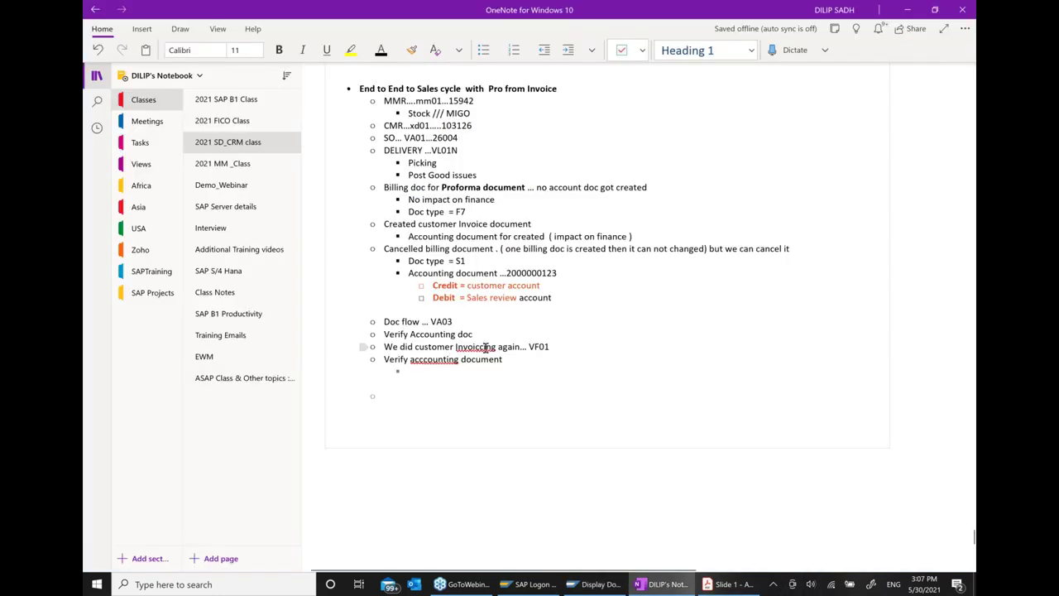
pyautogui.rightClick(486, 347)
pyautogui.click(646, 348)
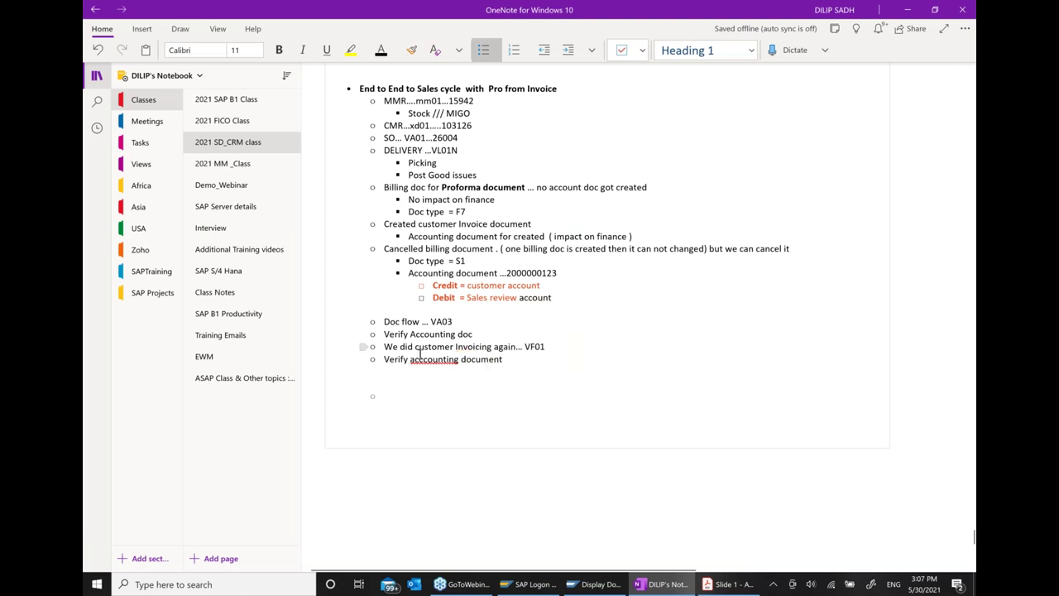
pyautogui.rightClick(432, 358)
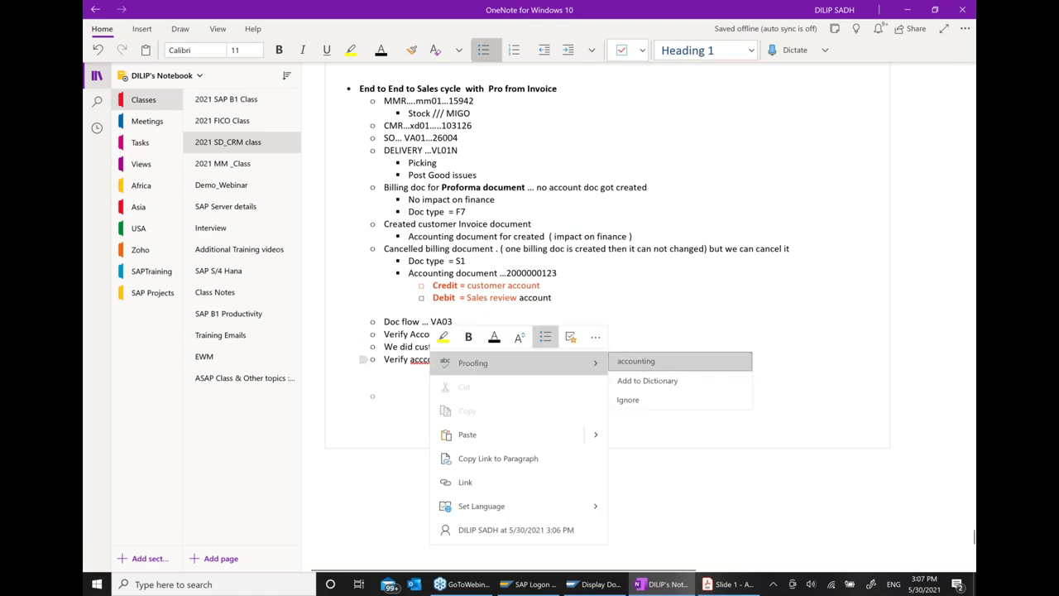
pyautogui.click(637, 362)
pyautogui.click(427, 398)
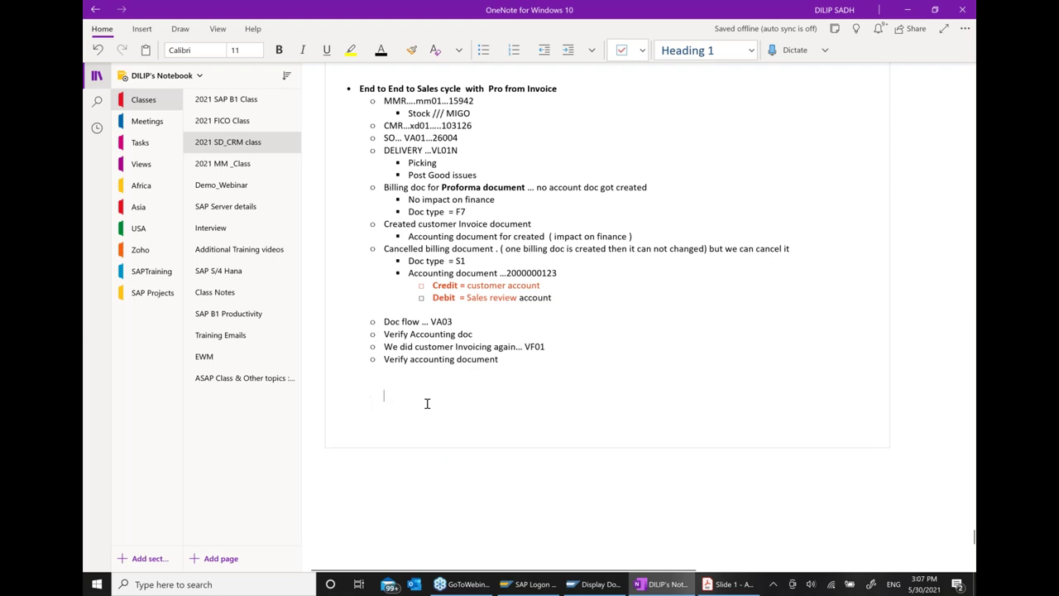
pyautogui.write('Thank you all .')
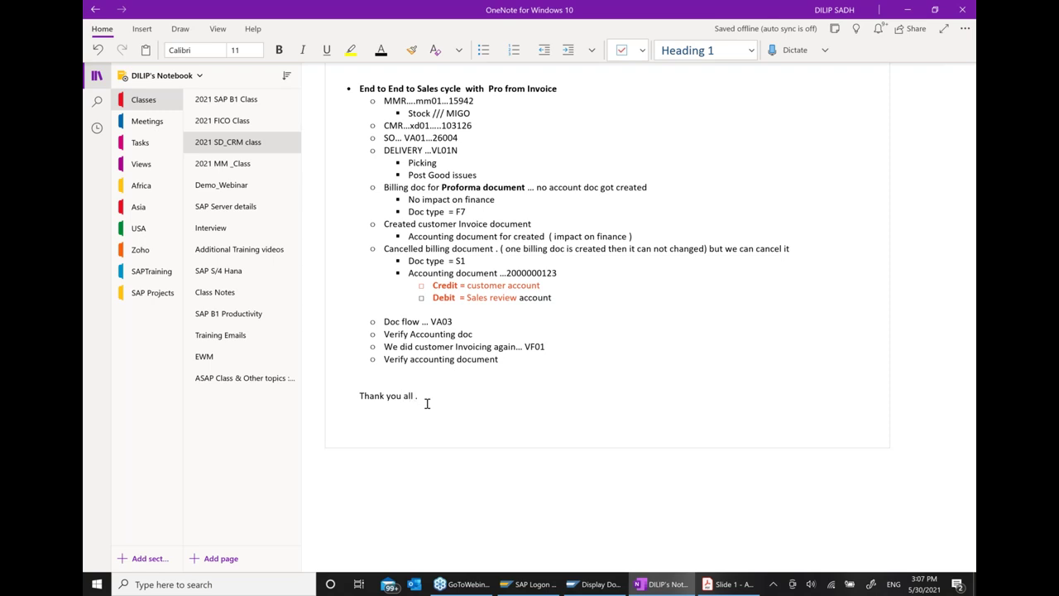
# Step: Switch to Adobe Acrobat Reader and close it with the Slide 1 PDF
pyautogui.click(736, 587)
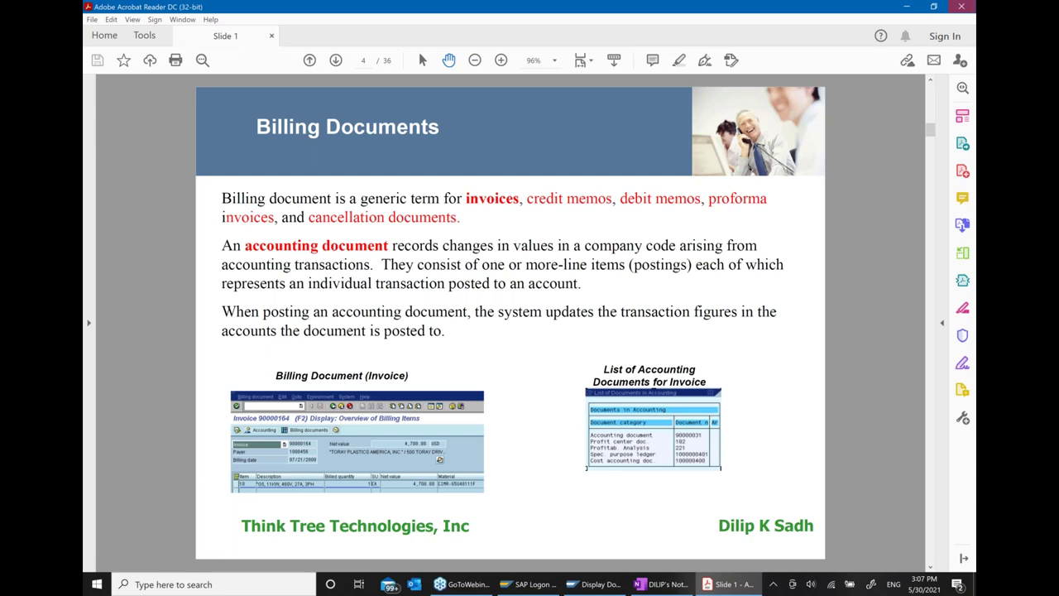
pyautogui.hotkey('alt', 'F4')
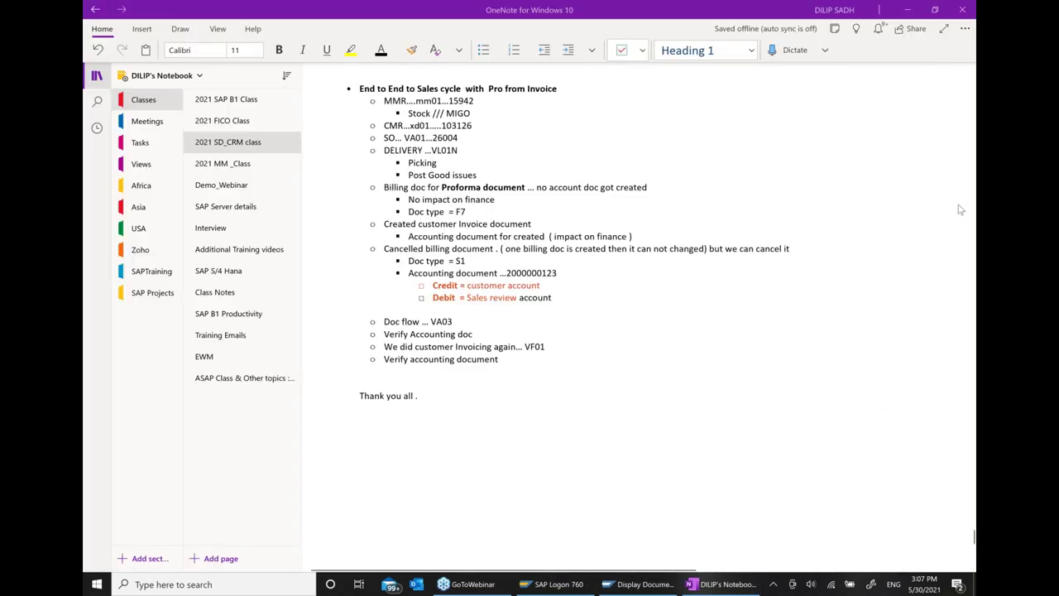